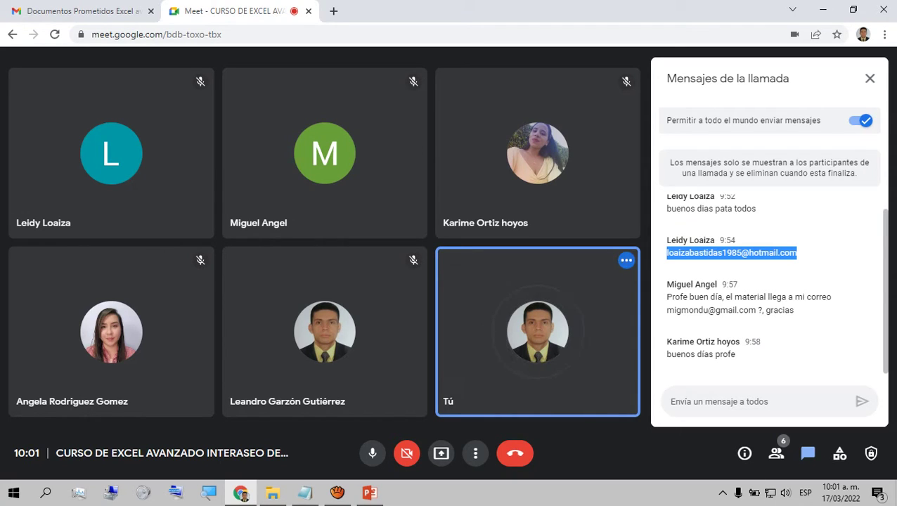
Step: Copy the student's e-mail address from the Meet chat and switch to the Gmail tab
mouse_move(667, 296)
mouse_down()
mouse_move(728, 310)
mouse_move(667, 310)
mouse_up()
click(727, 310)
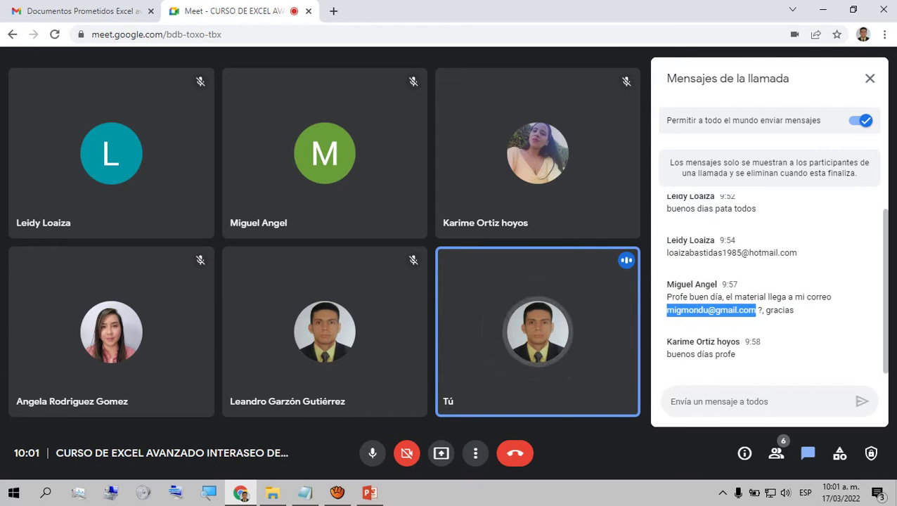
right_click(710, 310)
click(710, 322)
click(77, 10)
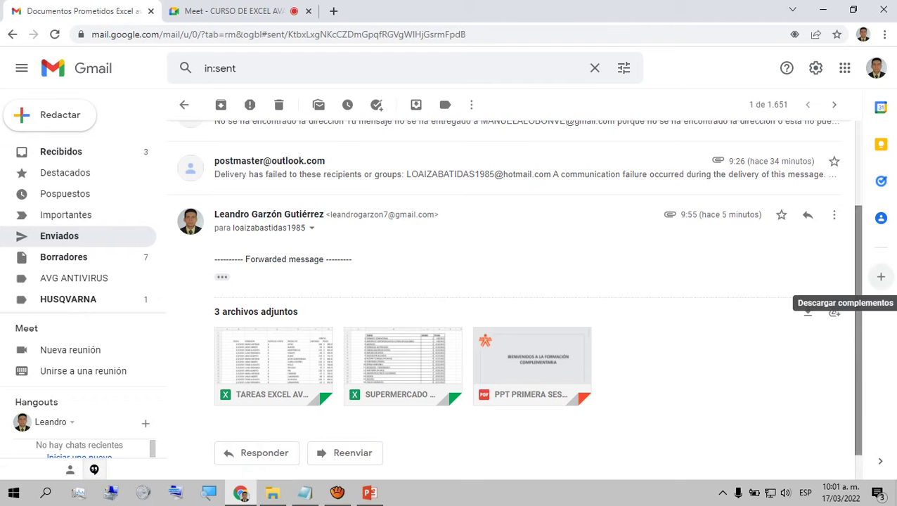
Step: Forward the 9:19 'Documentos Prometidos Excel avanzado' message, addressed to the student's e-mail
scroll(855, 295, up, 2)
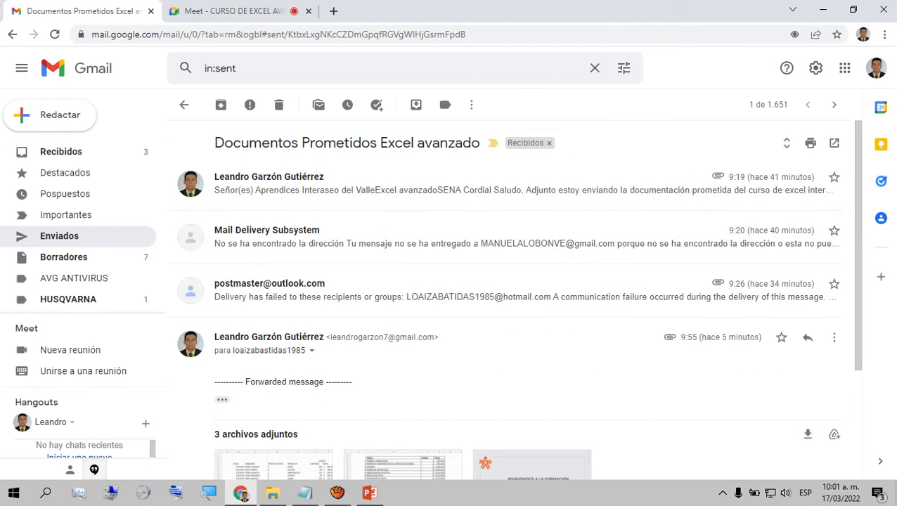
click(493, 183)
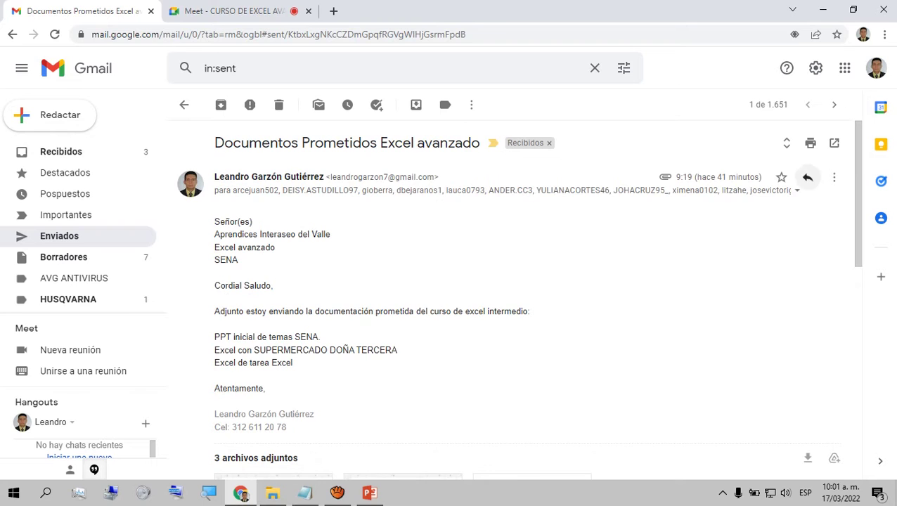
click(834, 177)
key(Escape)
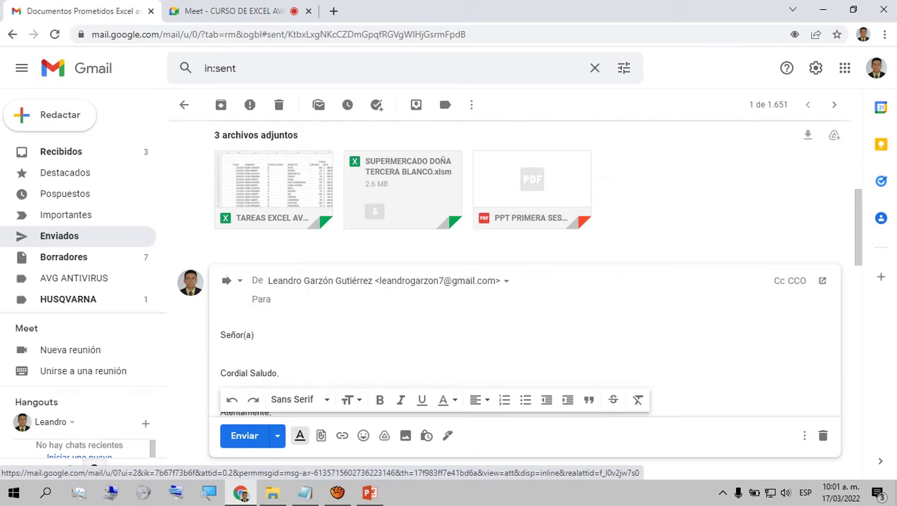
key(Return)
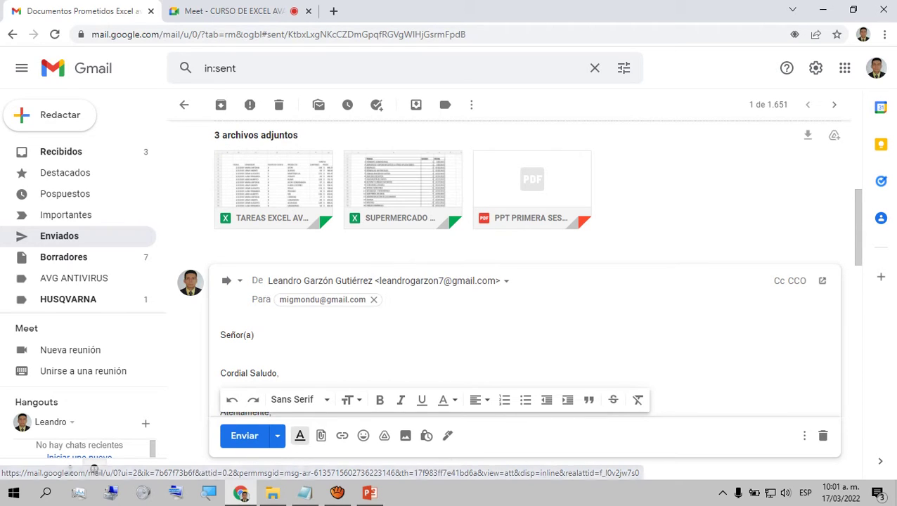
Step: Delete the greeting and signature from the forwarded message body
click(222, 335)
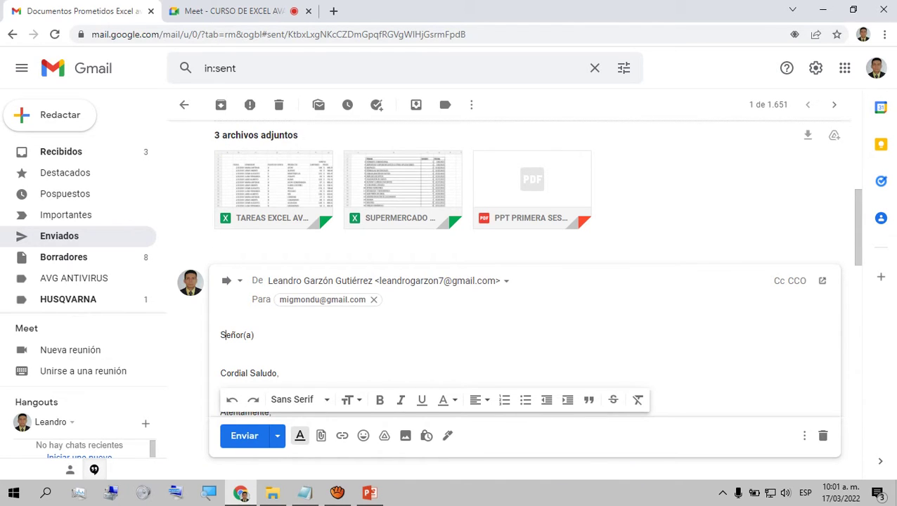
key(shift+Down)
key(shift+Down)
key(shift+Down)
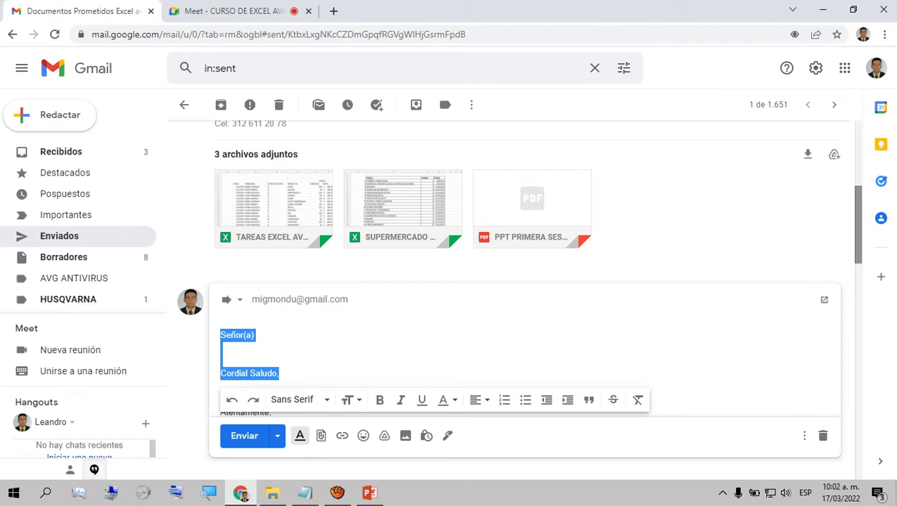
scroll(520, 281, down, 5)
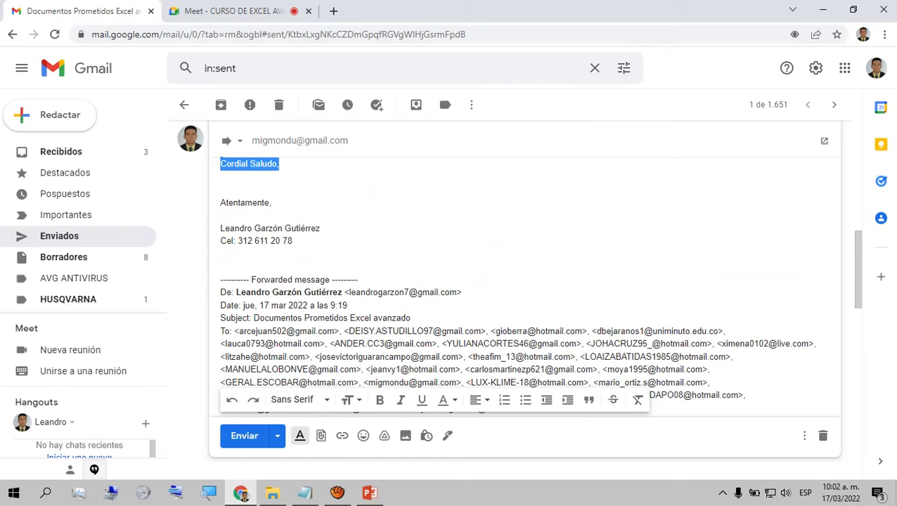
key(shift+Down)
key(shift+Down)
key(shift+Down)
scroll(521, 281, up, 4)
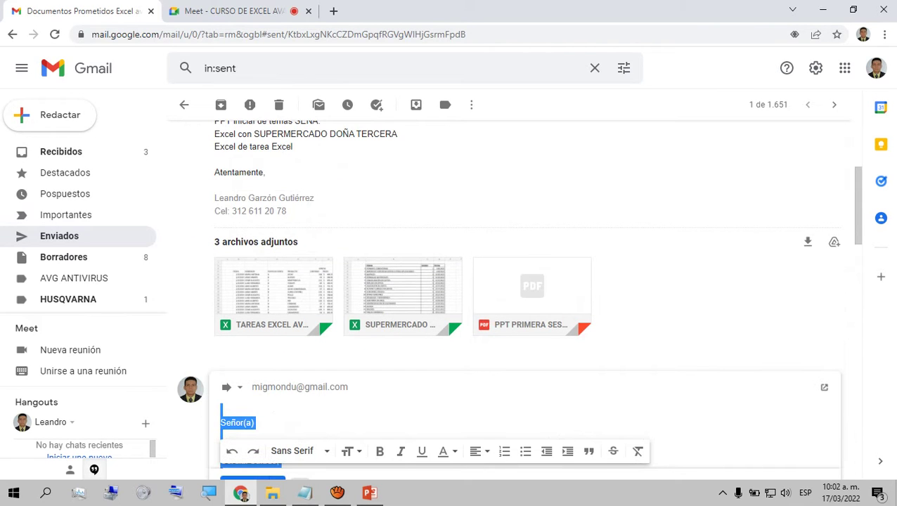
key(Delete)
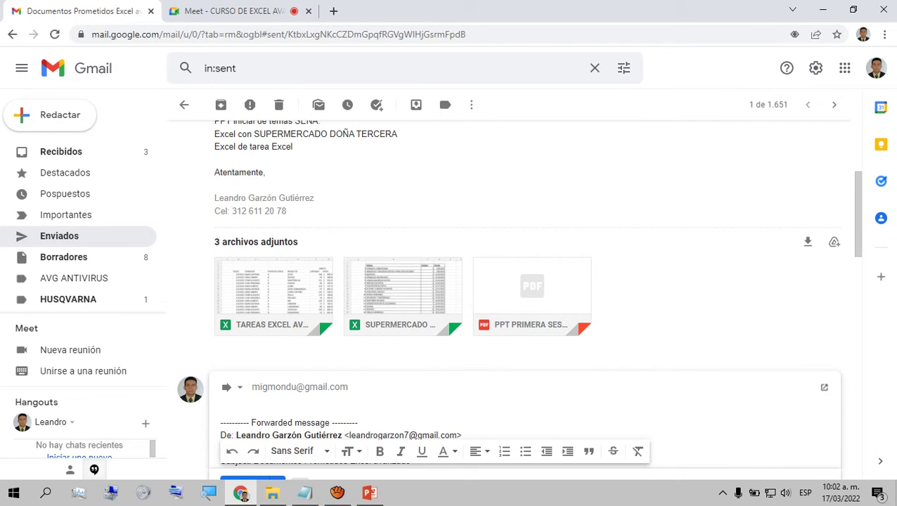
Step: Send the forward with its three attachments and return to the Meet call
scroll(521, 282, down, 4)
scroll(520, 281, down, 1)
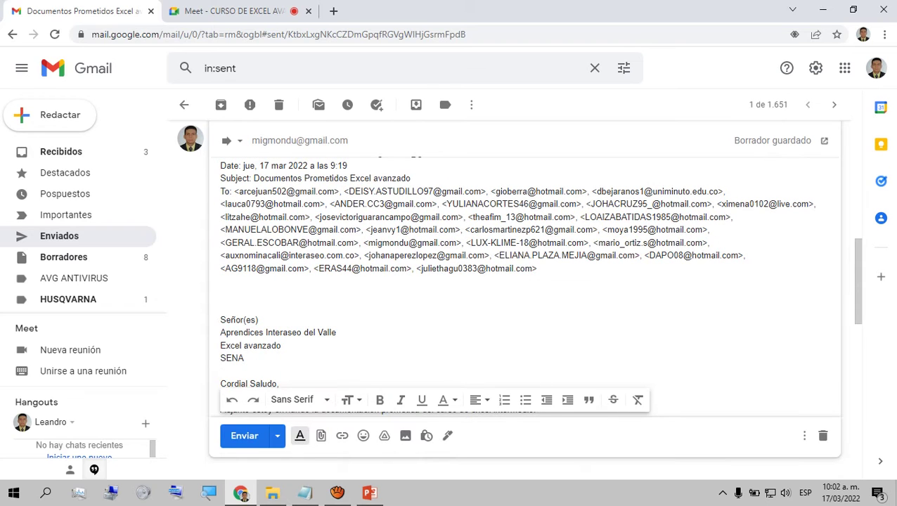
scroll(856, 282, down, 4)
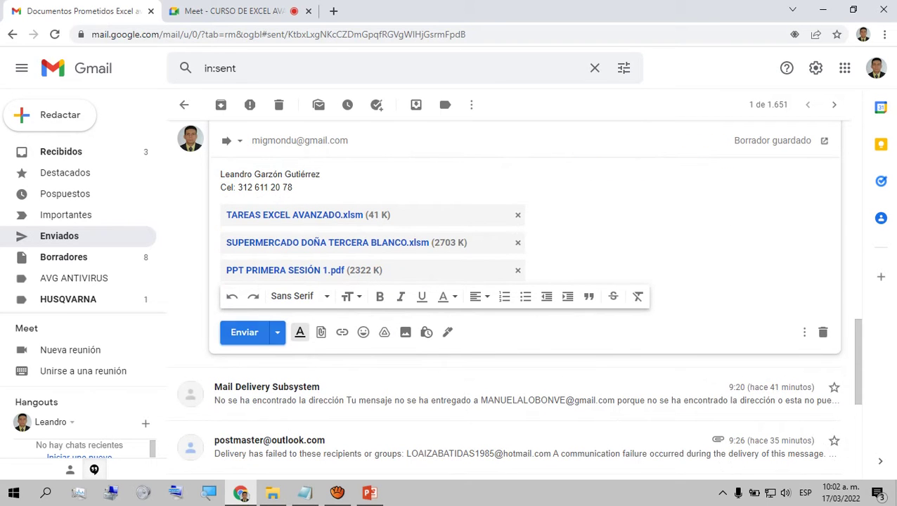
key(ctrl+Return)
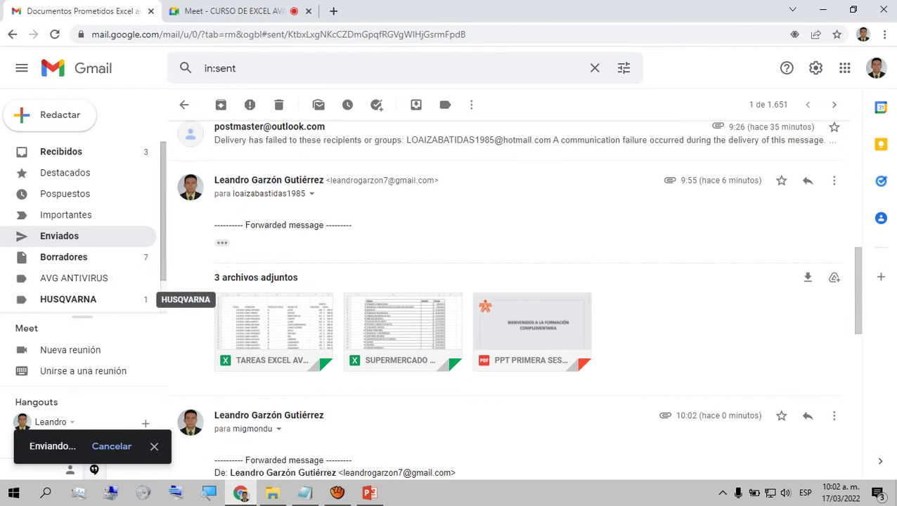
key(ctrl+Tab)
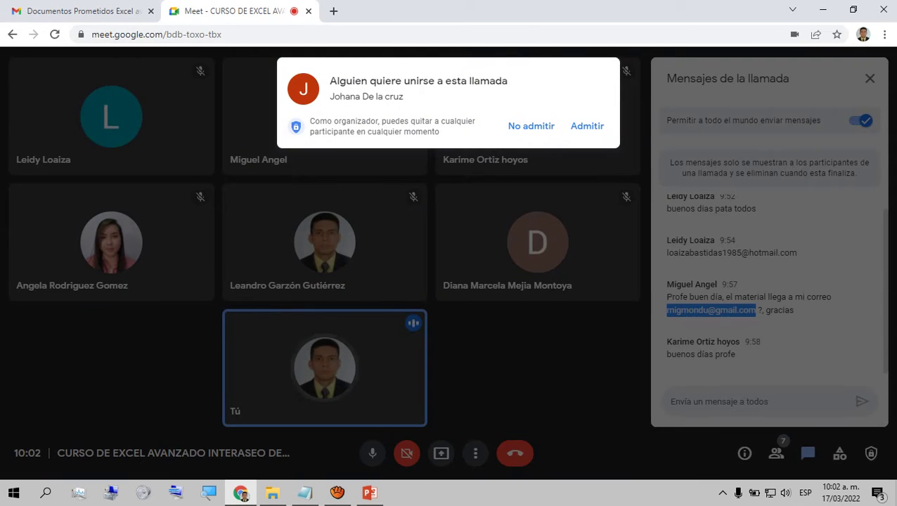
Step: Admit the waiting participant and bring up the aTube Catcher recorder window
click(587, 126)
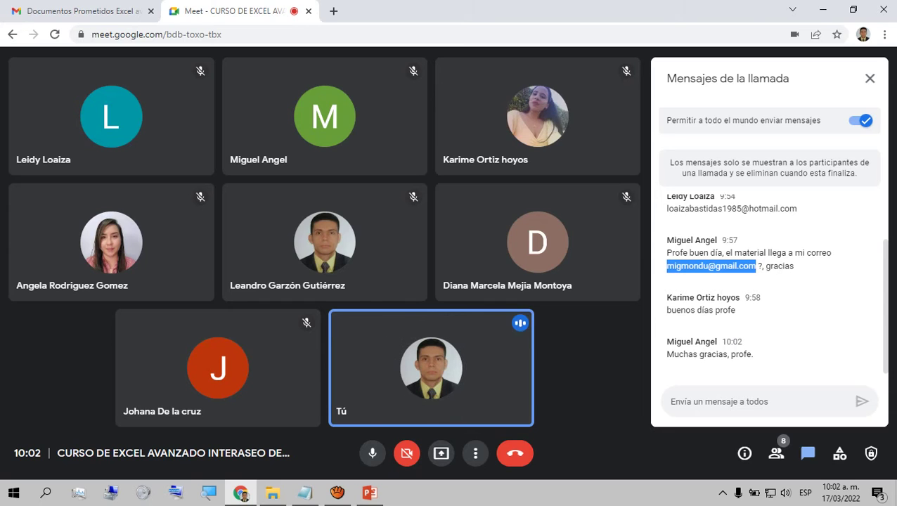
click(337, 492)
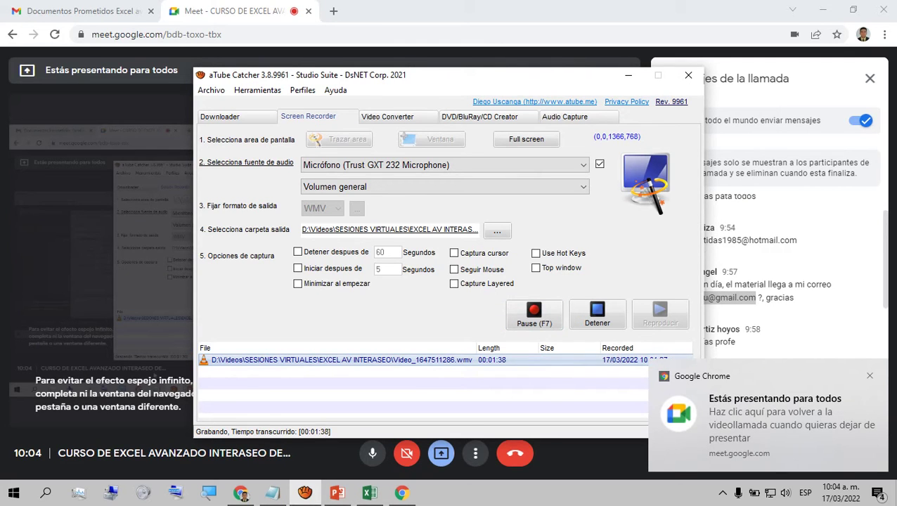
Step: Admit the next waiting participant and toggle the microphone off and back on with Ctrl+D
key(alt+Tab)
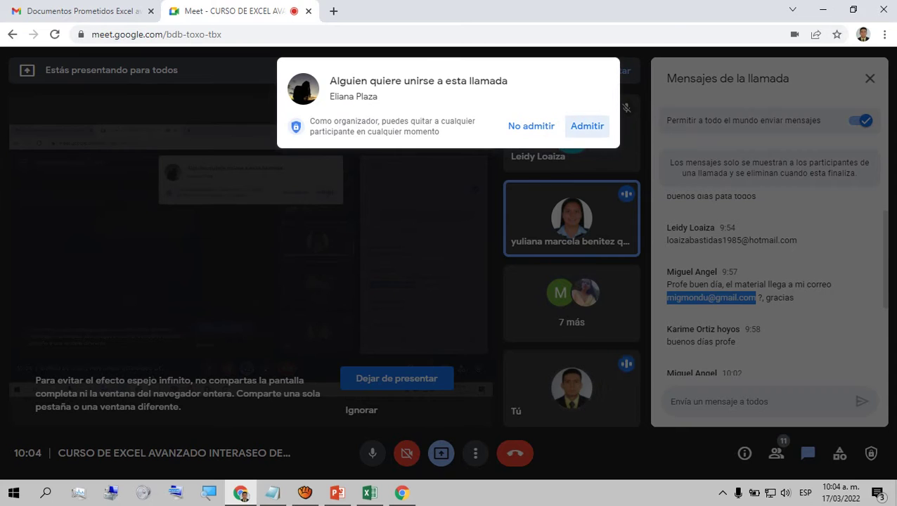
click(587, 126)
key(ctrl+d)
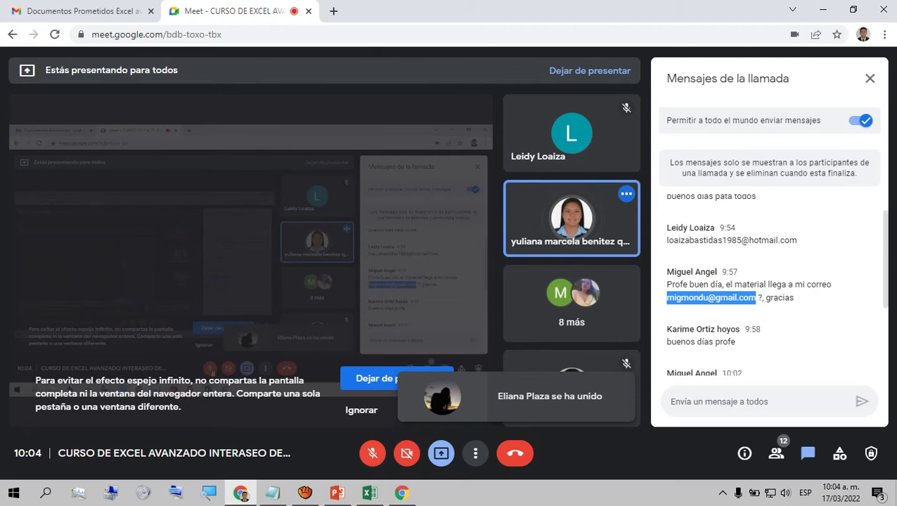
key(ctrl+d)
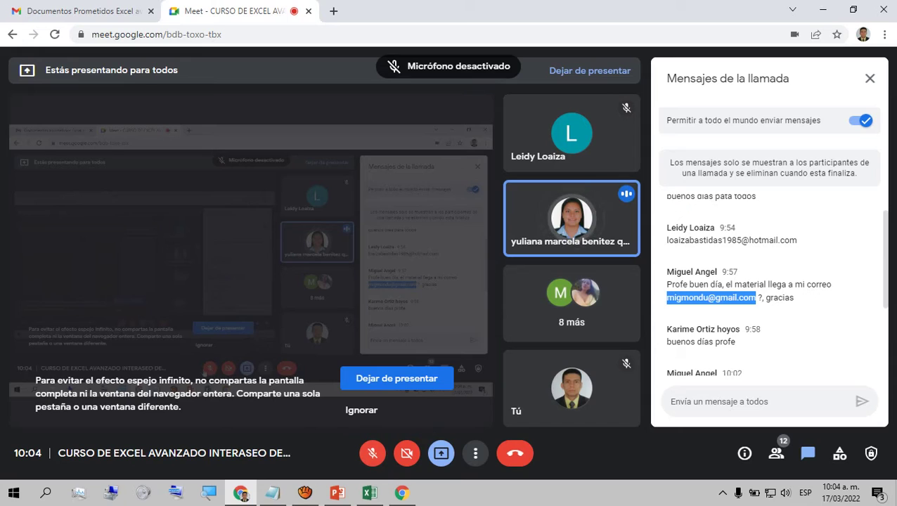
key(ctrl+d)
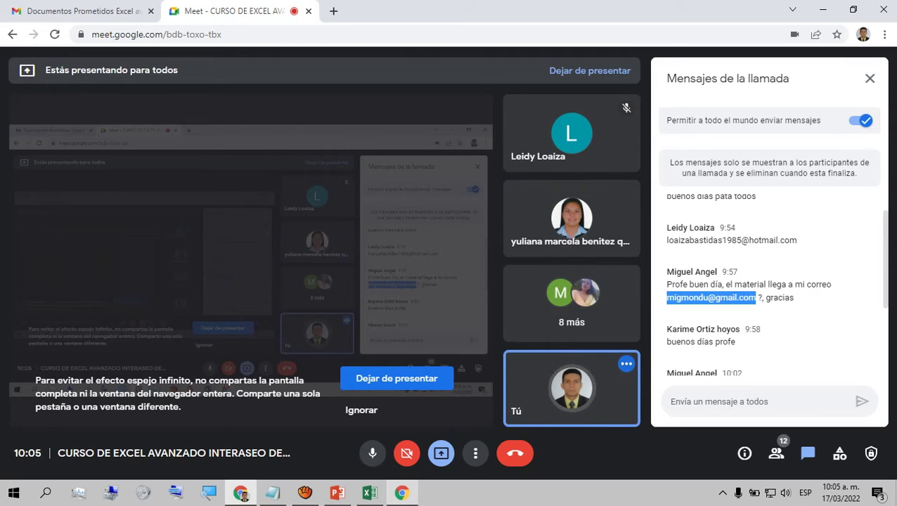
Step: Switch to the SUPERMERCADO DOÑA TERCERA BLANCO workbook, close the presenting notification, and select G60
mouse_move(337, 492)
click(369, 492)
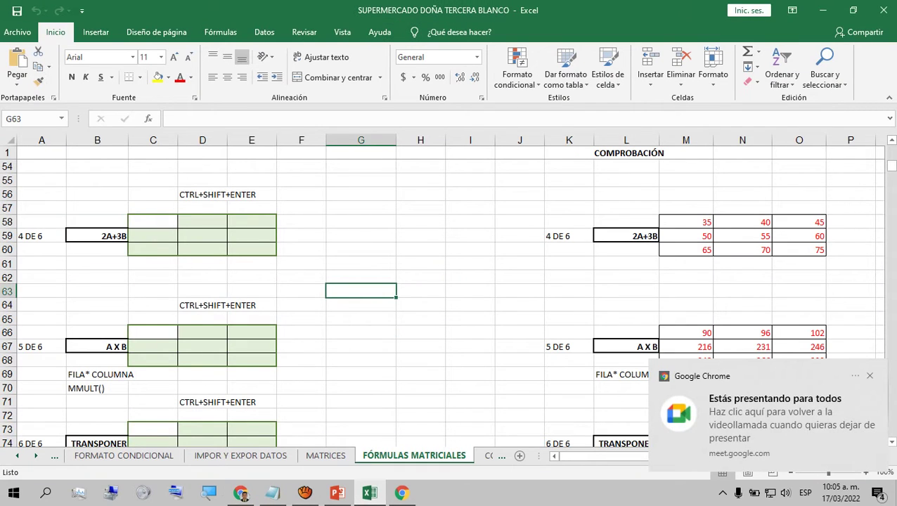
click(870, 376)
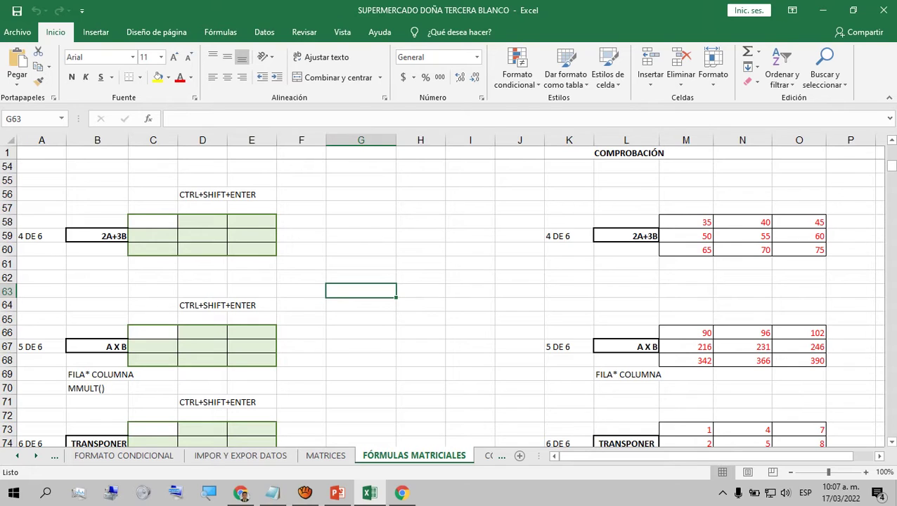
click(360, 250)
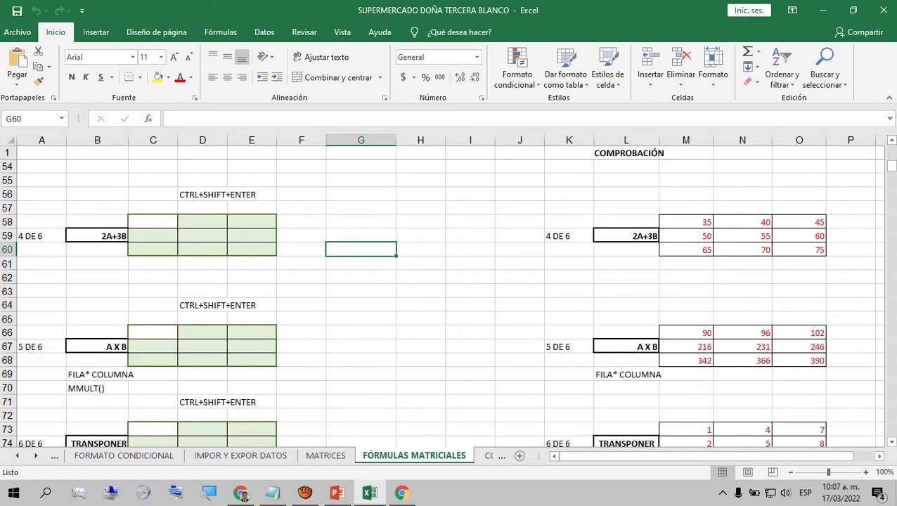
Step: Browse the Revisar, Vista and Fórmulas ribbon tabs, ending on Datos
click(303, 31)
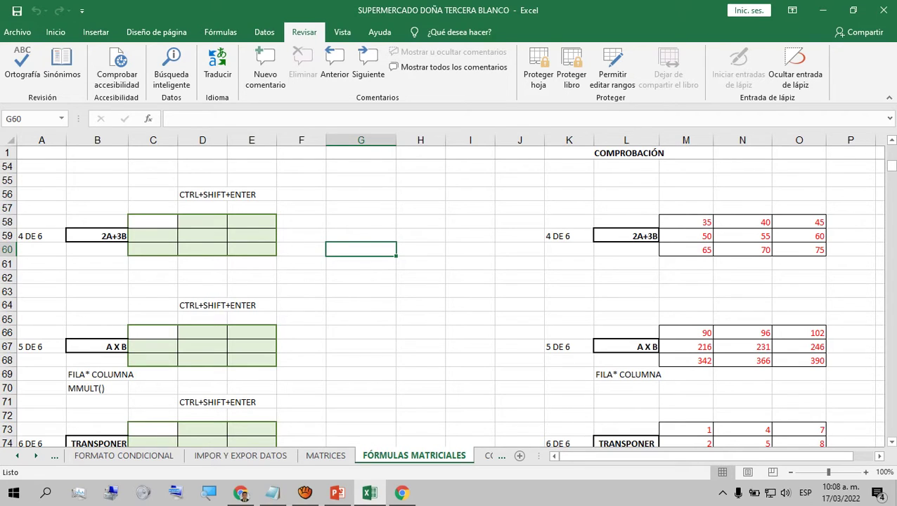
click(343, 31)
click(264, 32)
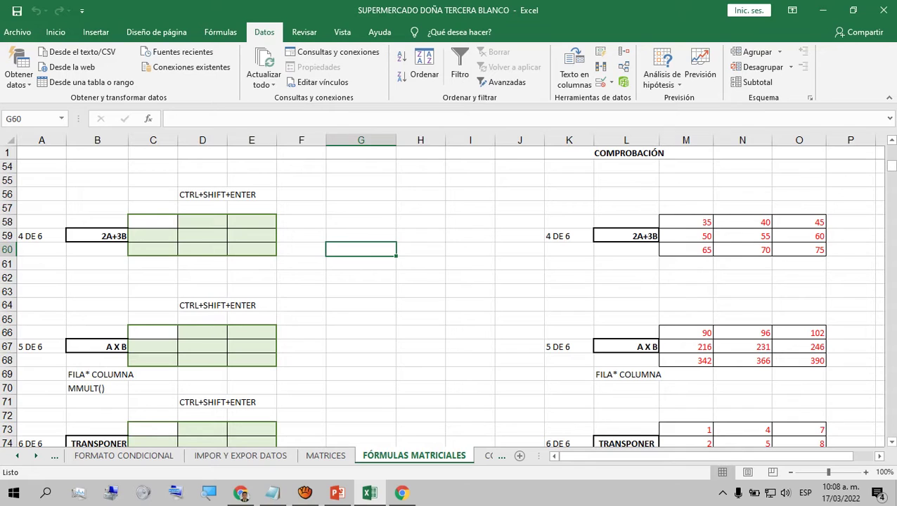
click(220, 31)
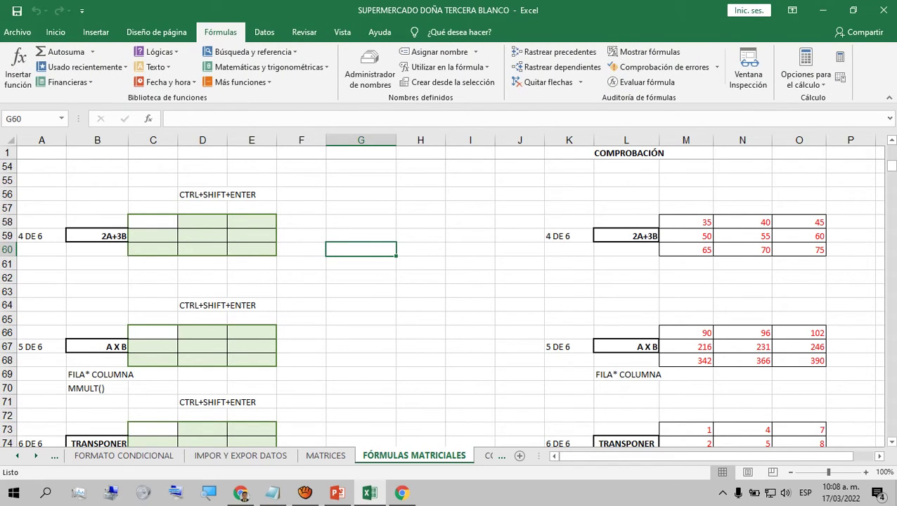
click(264, 31)
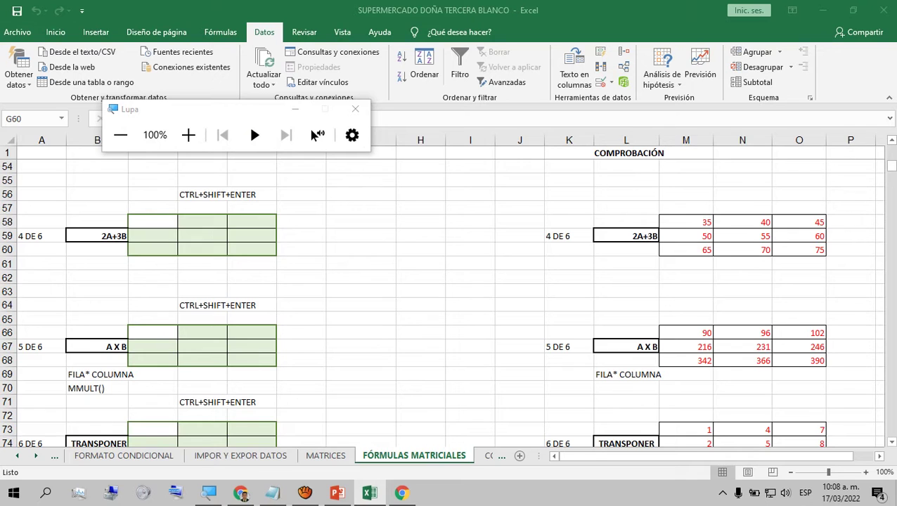
Step: Magnify the screen to 200%, return to 100%, move the magnifier aside, and select H63
click(188, 135)
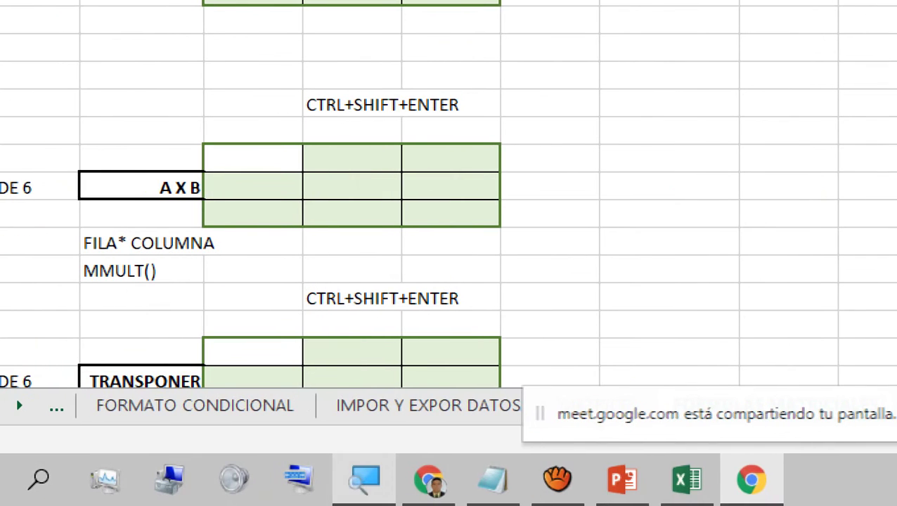
click(365, 478)
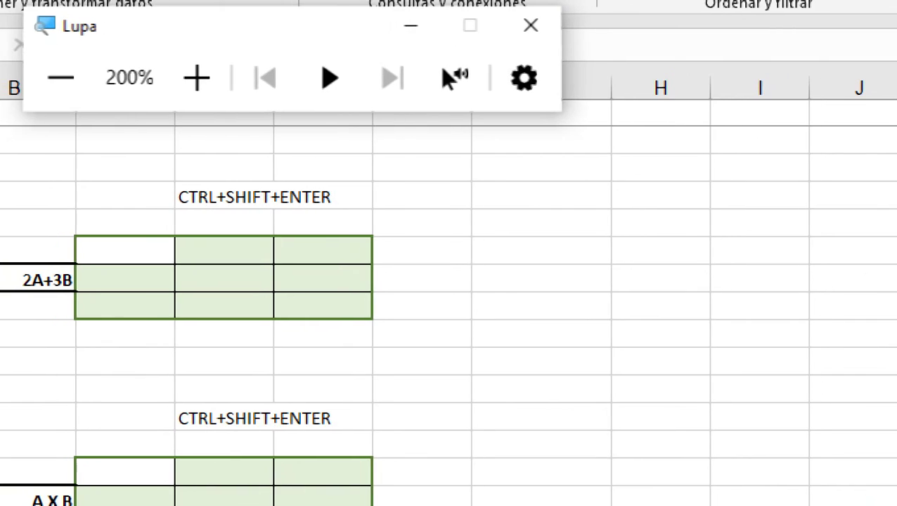
key(super+minus)
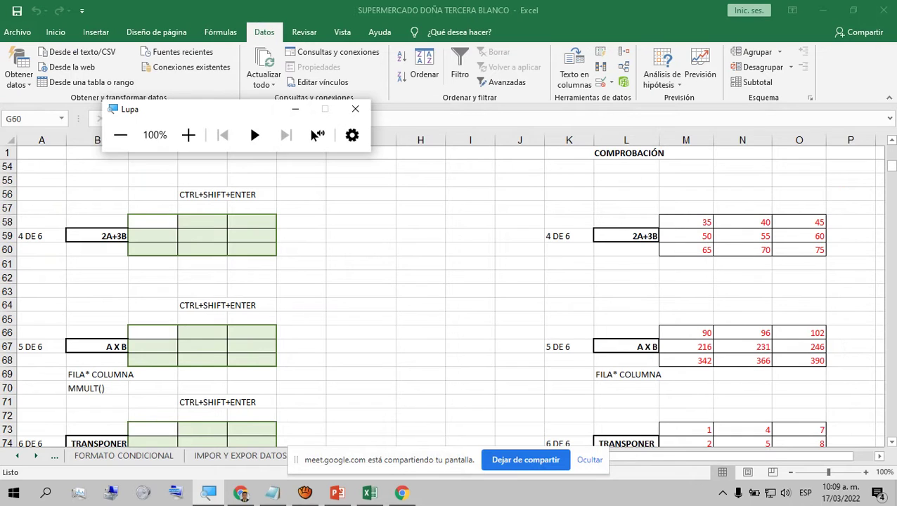
drag(211, 109, 211, 362)
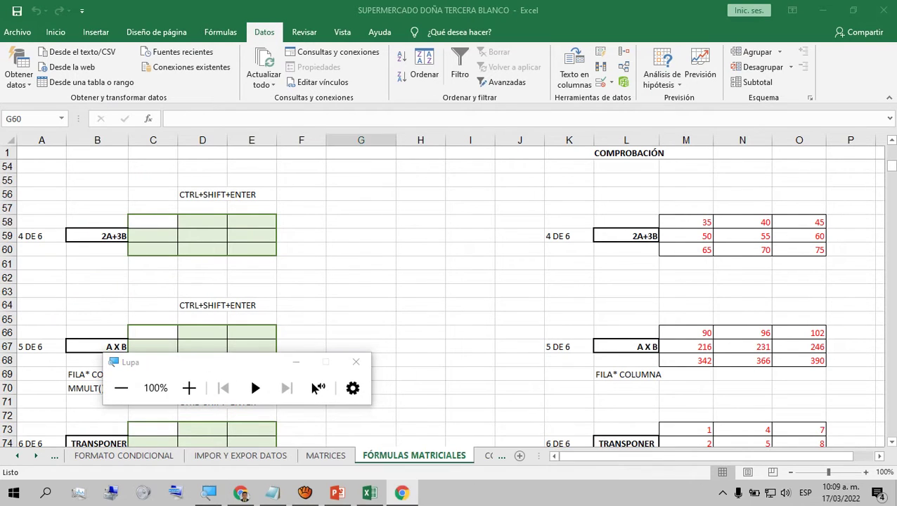
key(Right)
key(Down)
key(Down)
key(Down)
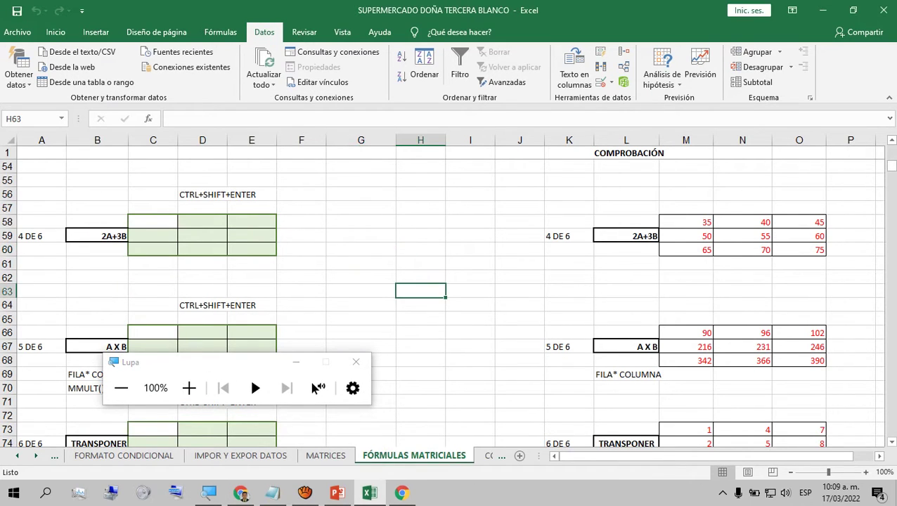
Step: Minimize the magnifier, select all the class links in Notepad, and go back to Meet
click(296, 362)
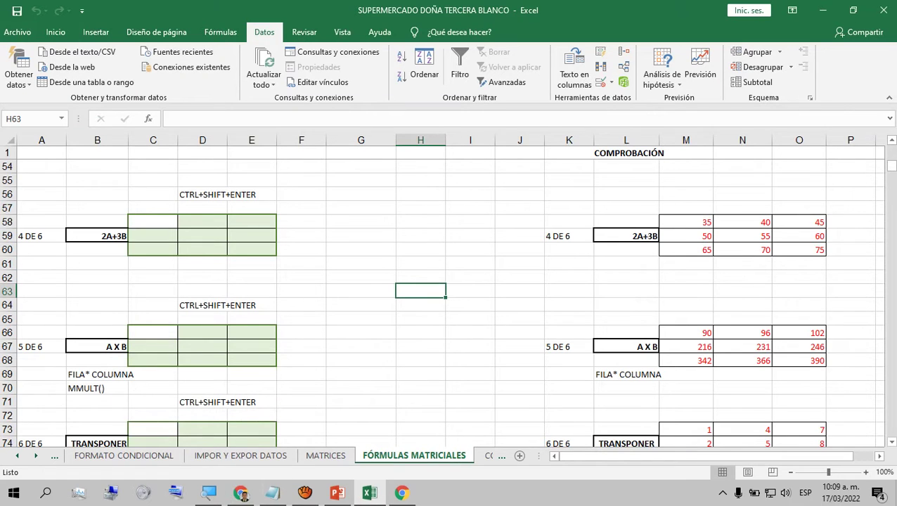
click(272, 493)
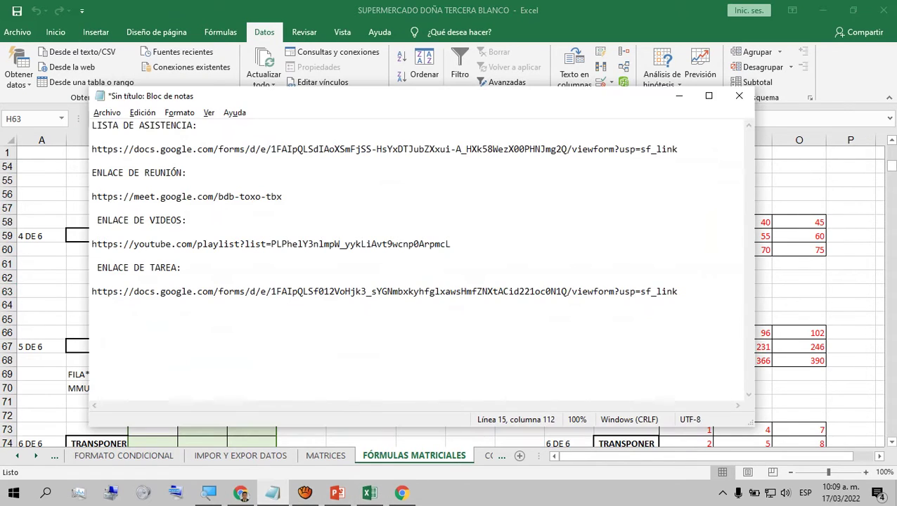
key(ctrl+a)
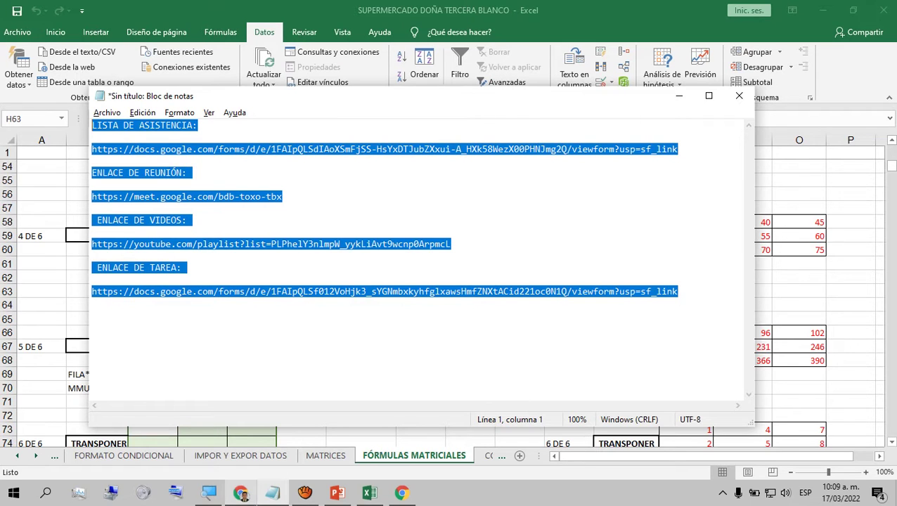
click(240, 492)
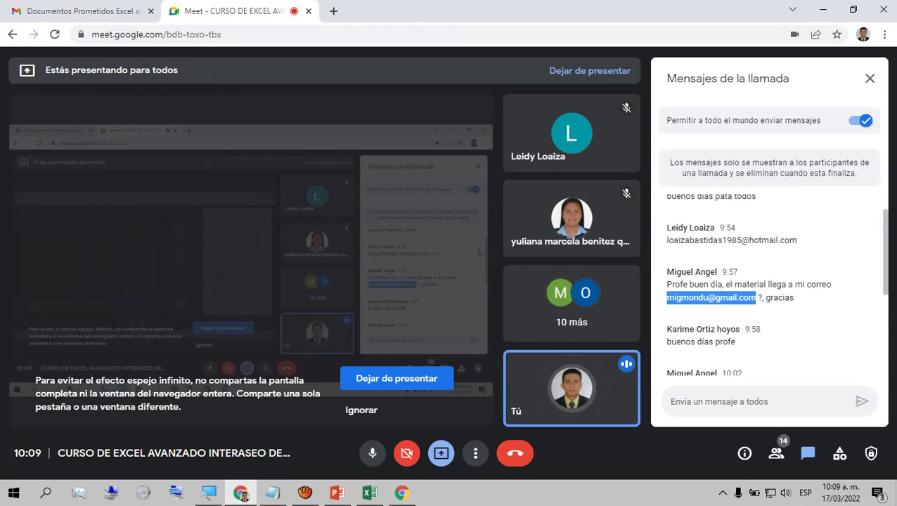
Step: Paste and send the class links in the Meet chat, then switch back to Excel
click(718, 401)
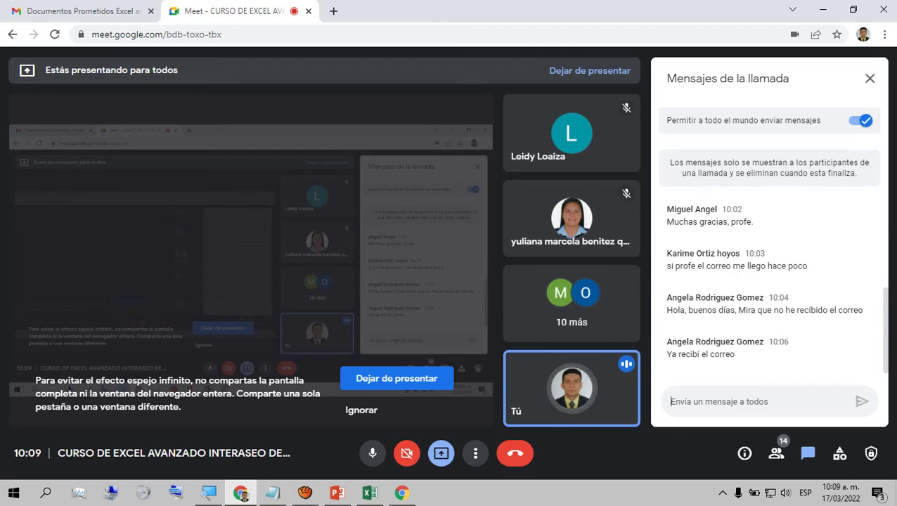
text(https://docs.google.com/forms/d/e/1FAIpQLSf012VoHjk3_sYGNmbxkyhfglxawsHmfZNXtACid221oc0N1Q/viewform?usp=sf_link)
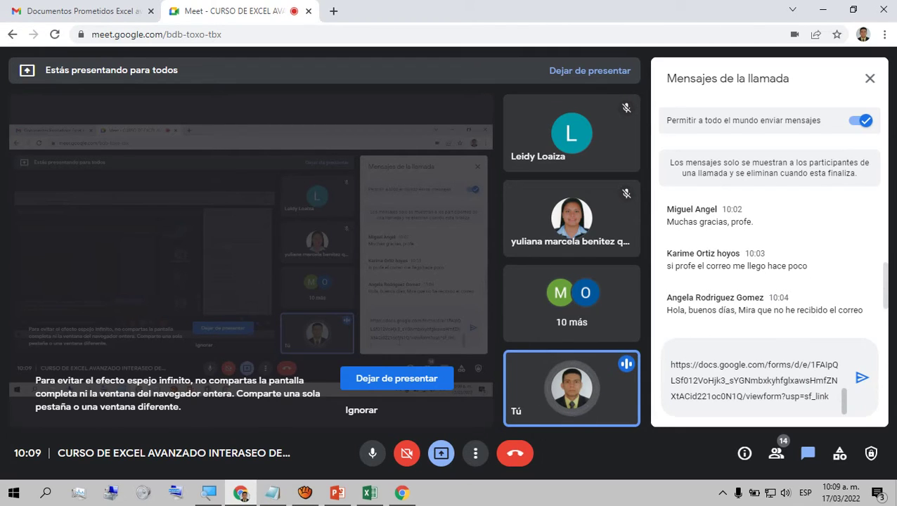
key(Return)
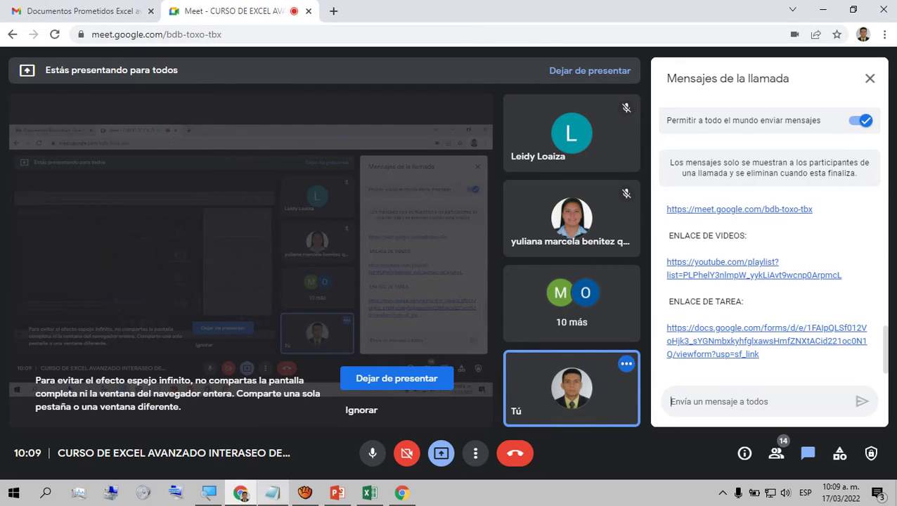
key(alt+Tab)
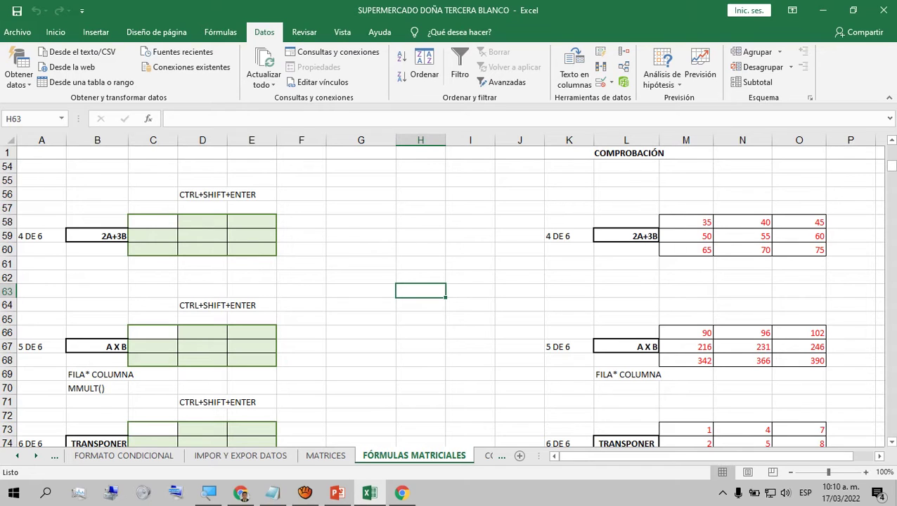
Step: Move to the CONSOLIDACIÓN DE DATOS (1) sheet, then switch to the Meet call
key(ctrl+Page_Down)
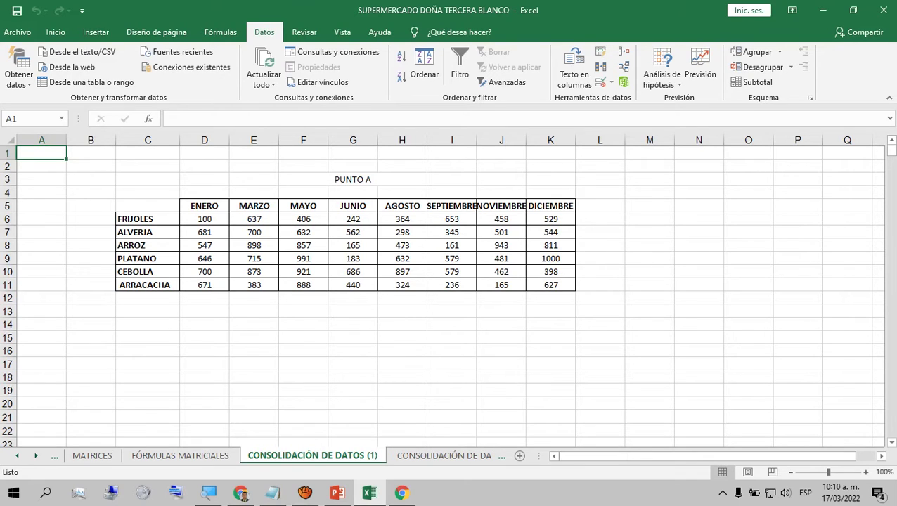
click(240, 492)
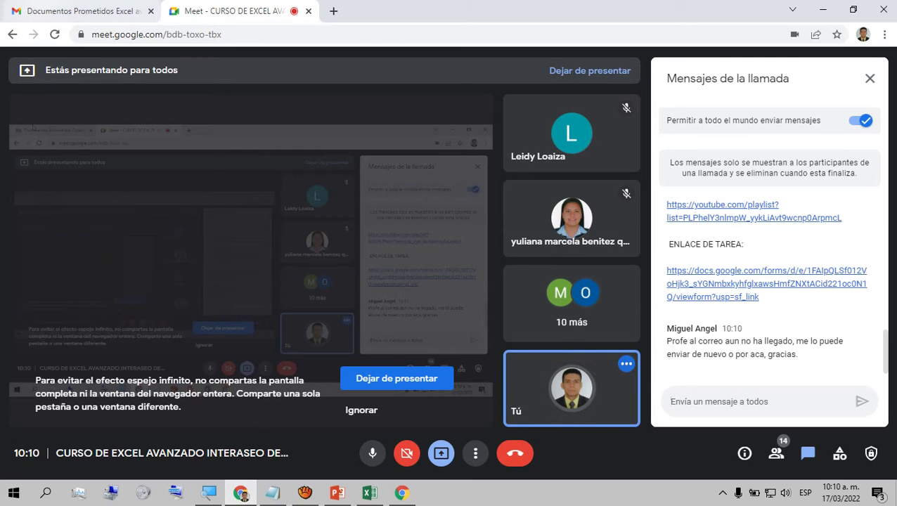
click(71, 10)
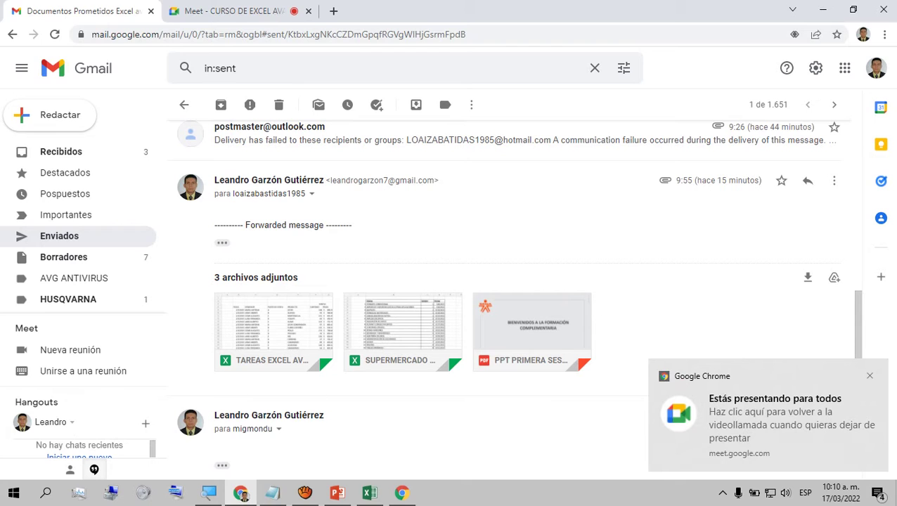
scroll(808, 240, up, 1)
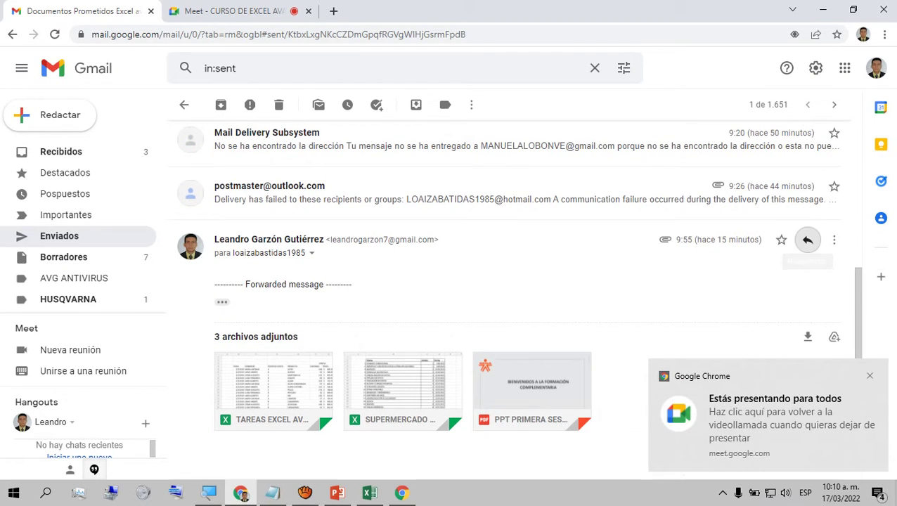
click(808, 240)
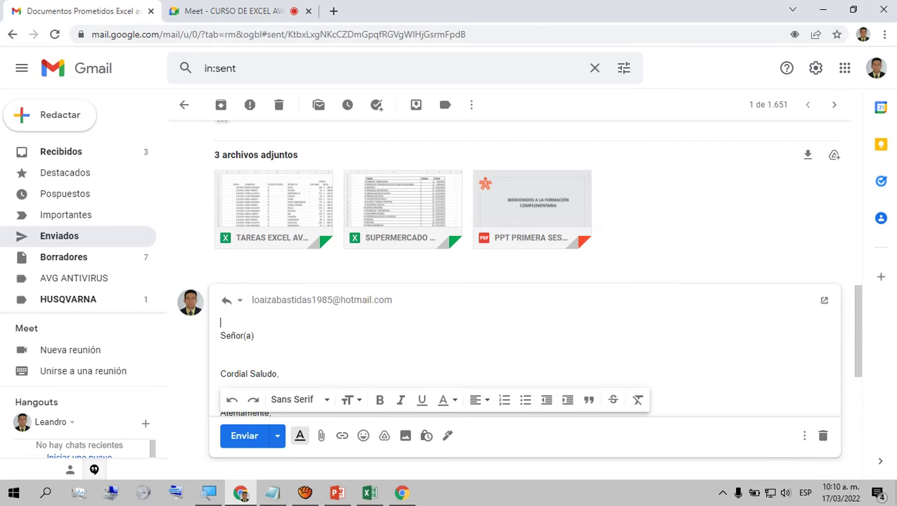
click(322, 300)
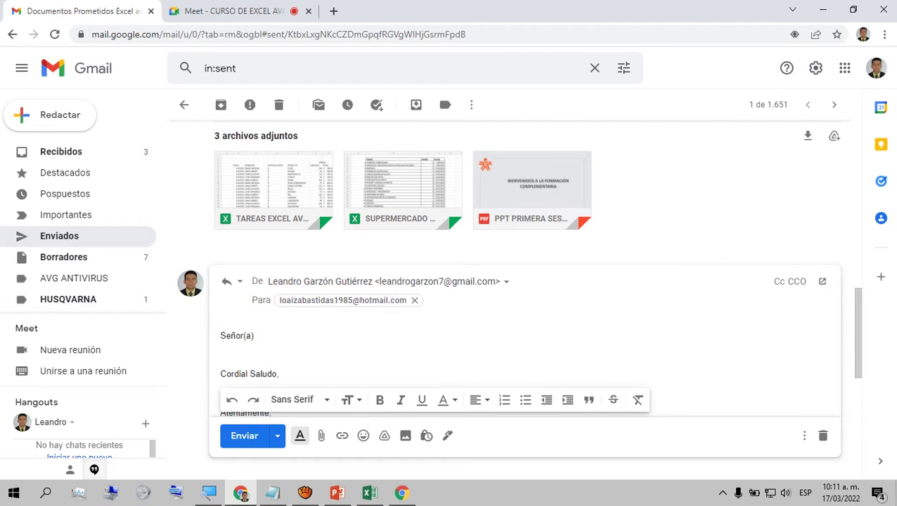
click(414, 300)
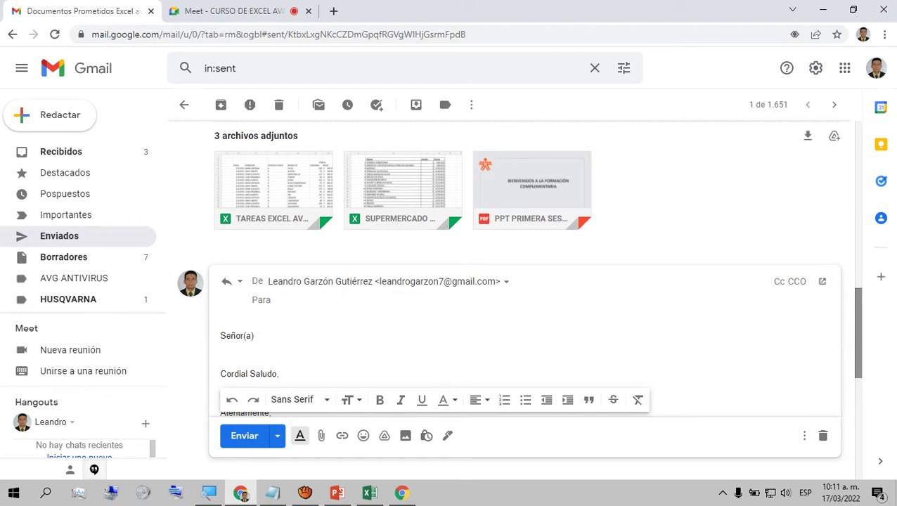
click(823, 436)
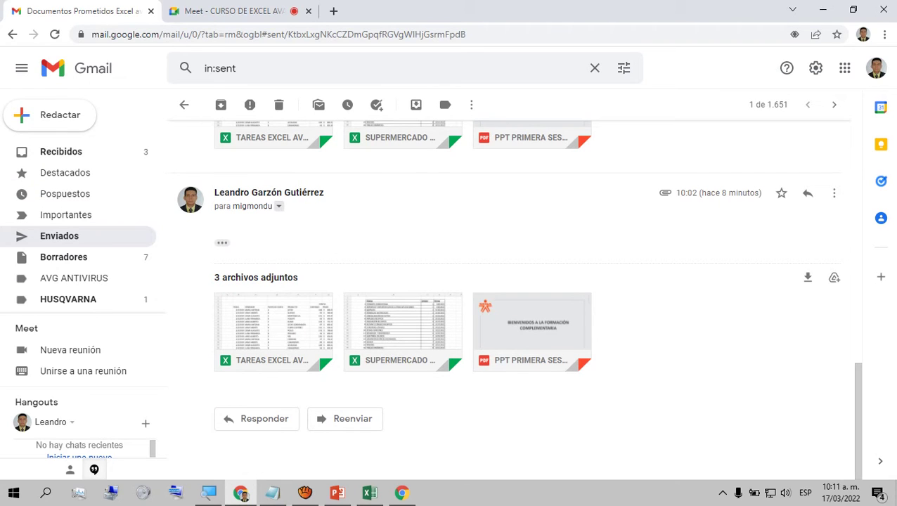
click(279, 206)
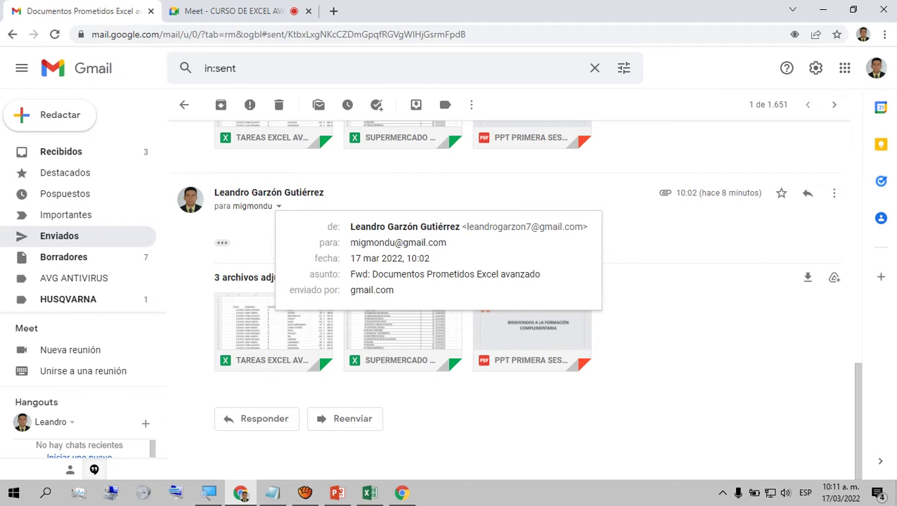
mouse_move(398, 242)
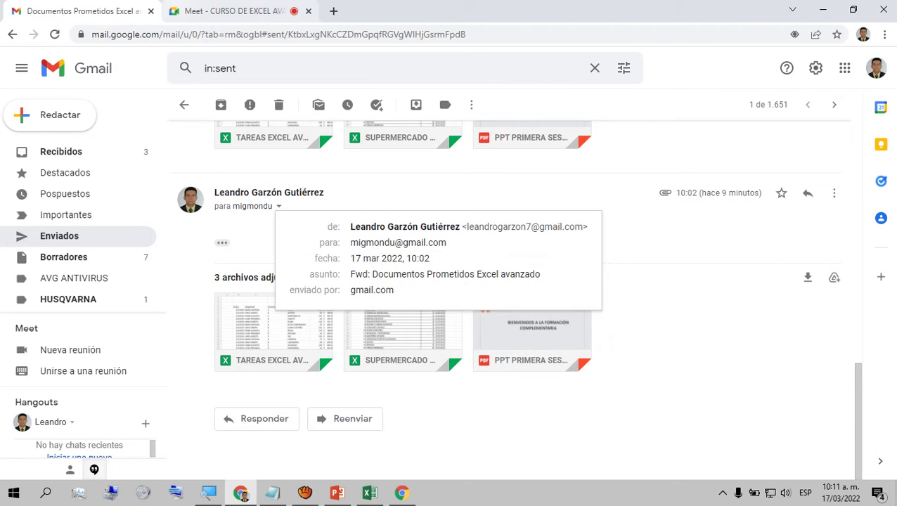
click(233, 11)
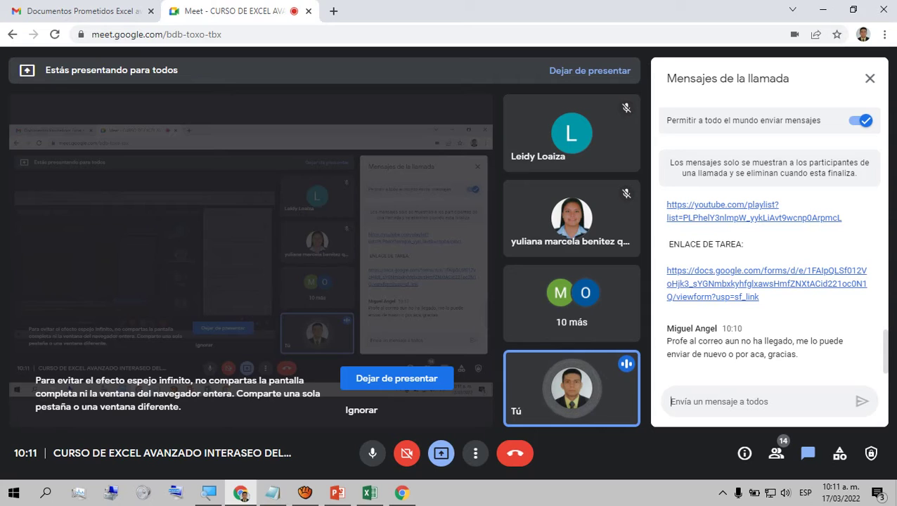
Step: Switch back to Excel's CONSOLIDACIÓN DE DATOS (1) sheet showing the PUNTO A table
click(370, 492)
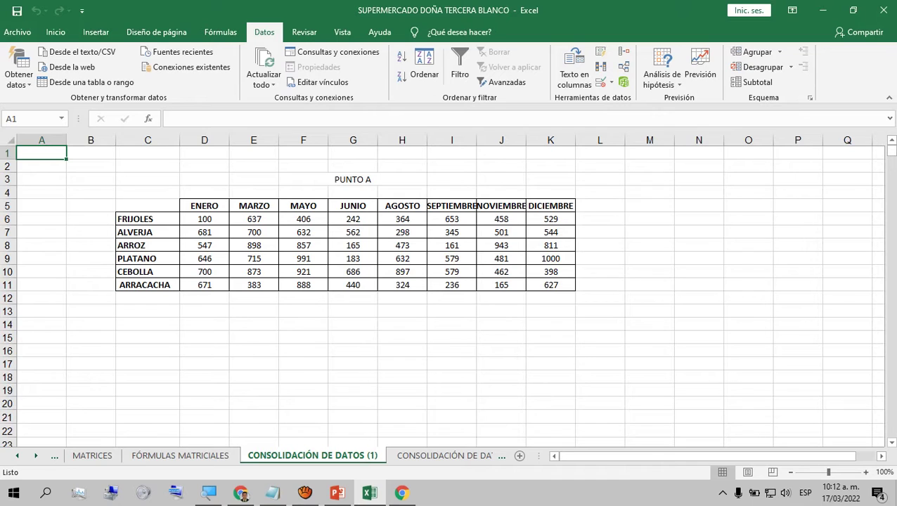
Step: Highlight the PUNTO A product names FRIJOLES–ARRACACHA and the month headings ENERO–DICIEMBRE
drag(148, 219, 148, 285)
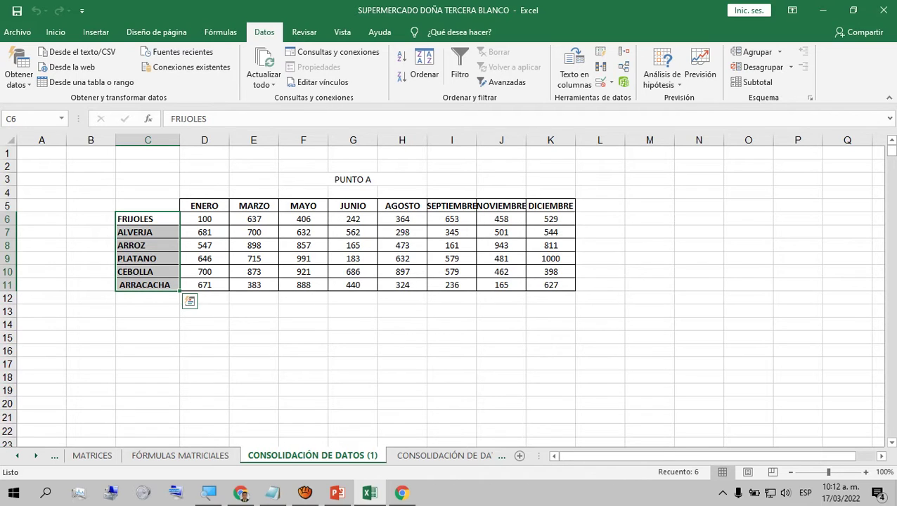
click(148, 311)
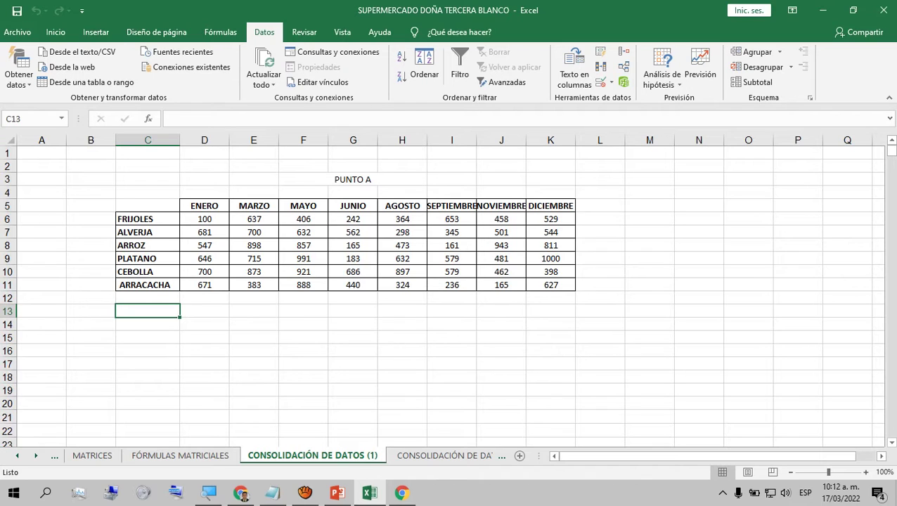
drag(204, 206, 551, 205)
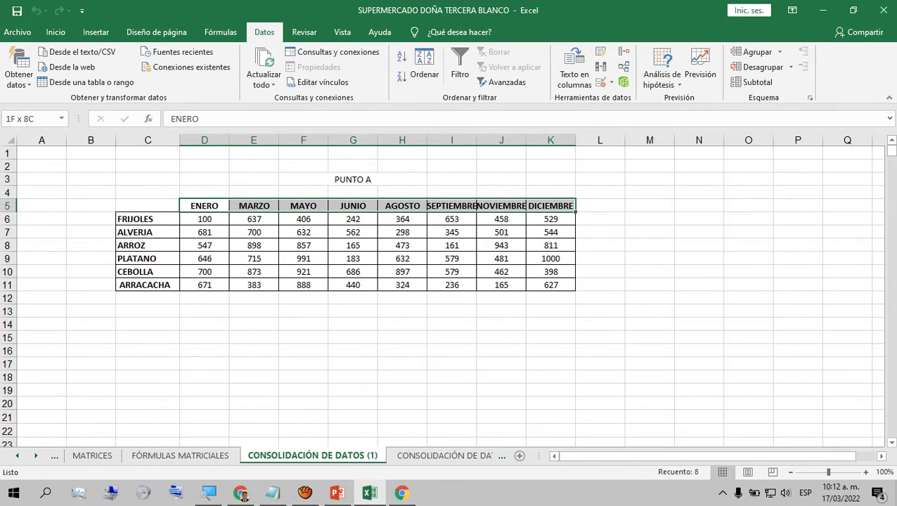
Step: Step through the PUNTO A title, month headings and ARRACACHA SEPTIEMBRE value 236, then show PUNTO B
click(353, 179)
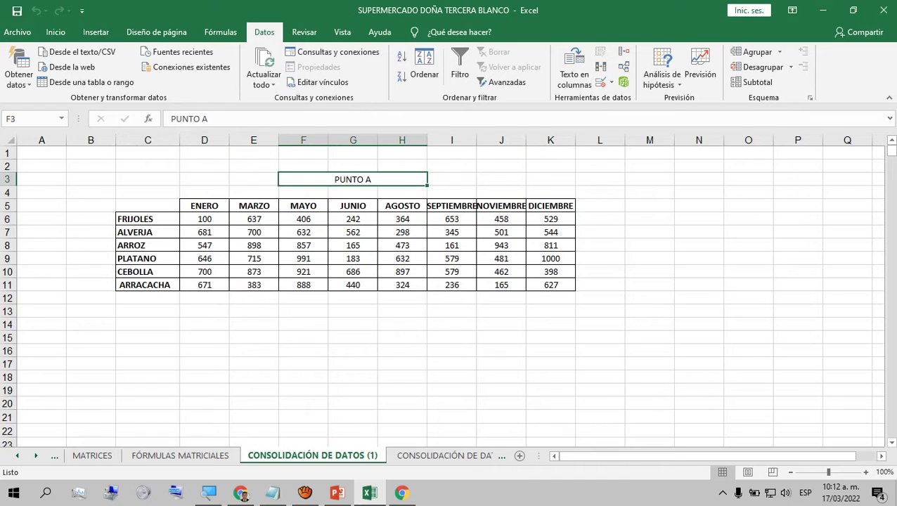
click(204, 206)
click(253, 205)
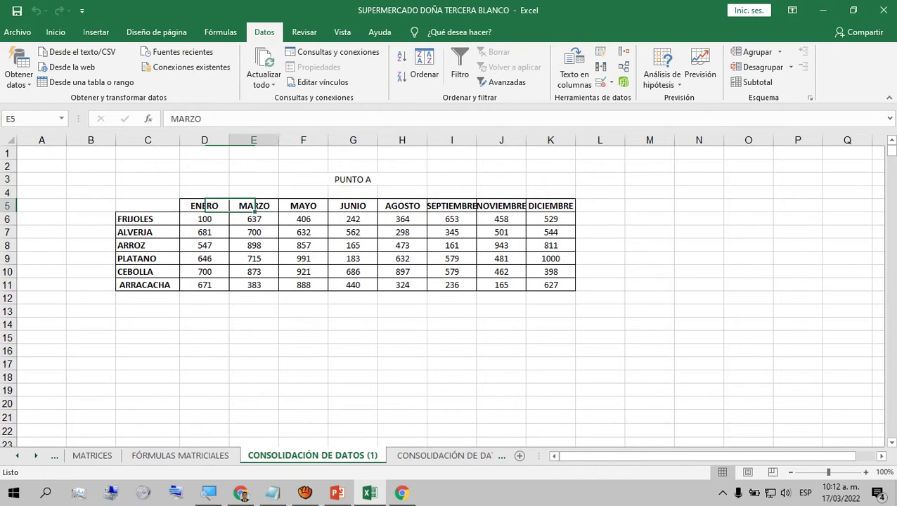
click(303, 205)
click(353, 205)
click(402, 205)
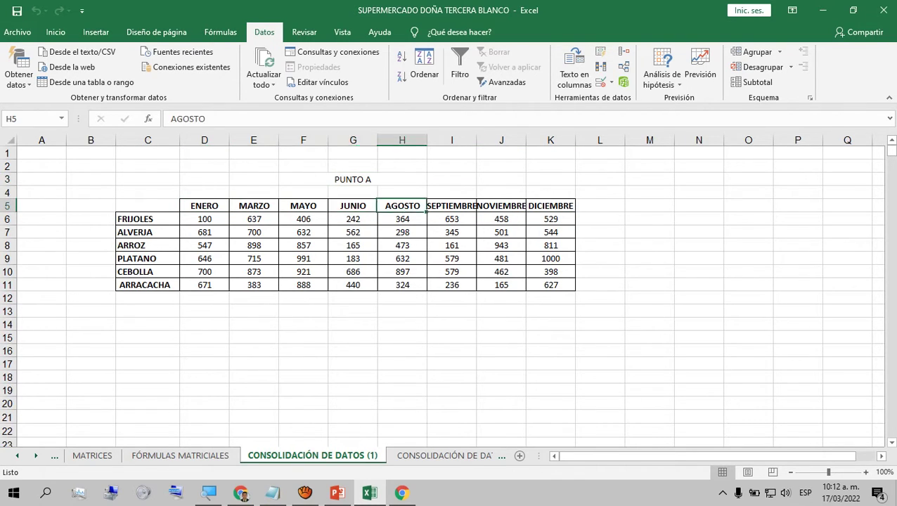
click(452, 258)
click(452, 285)
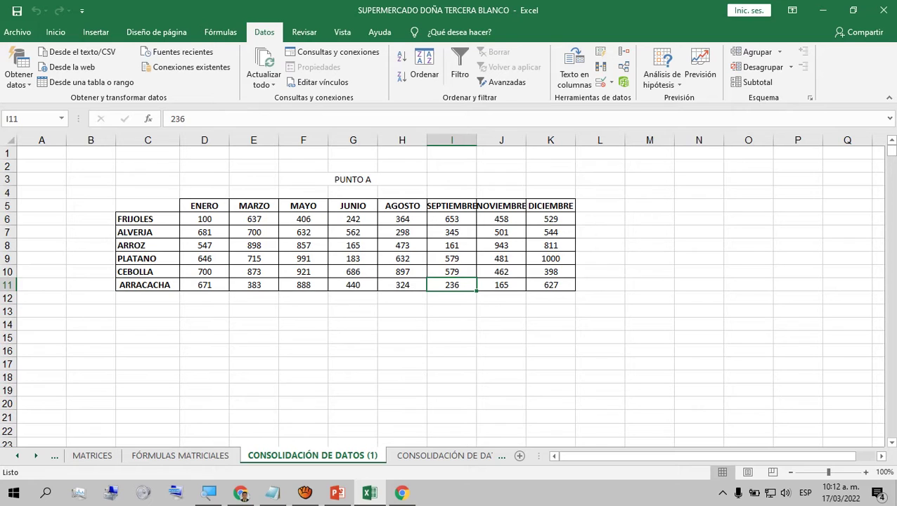
key(ctrl+Page_Down)
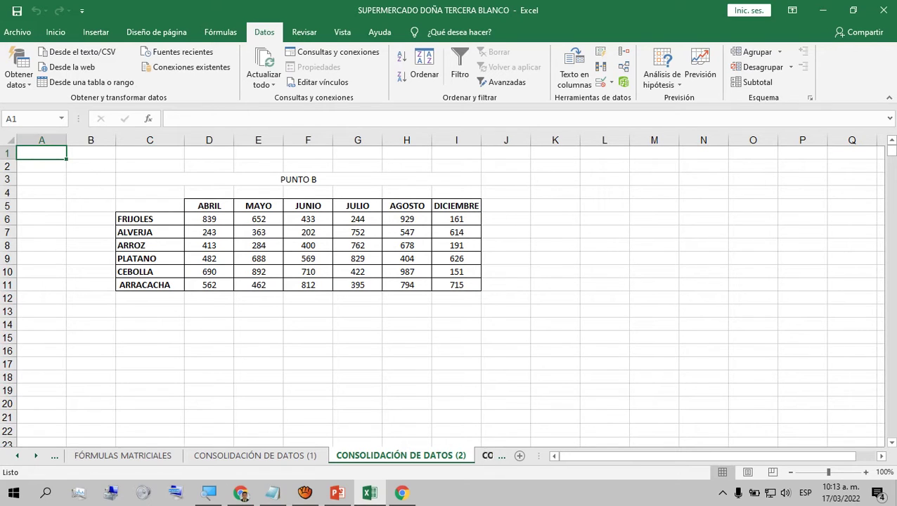
Step: Show the PUNTO C sheet, CONSOLIDACIÓN DE DATOS (3), then bring up the Windows Start menu
key(ctrl+Page_Down)
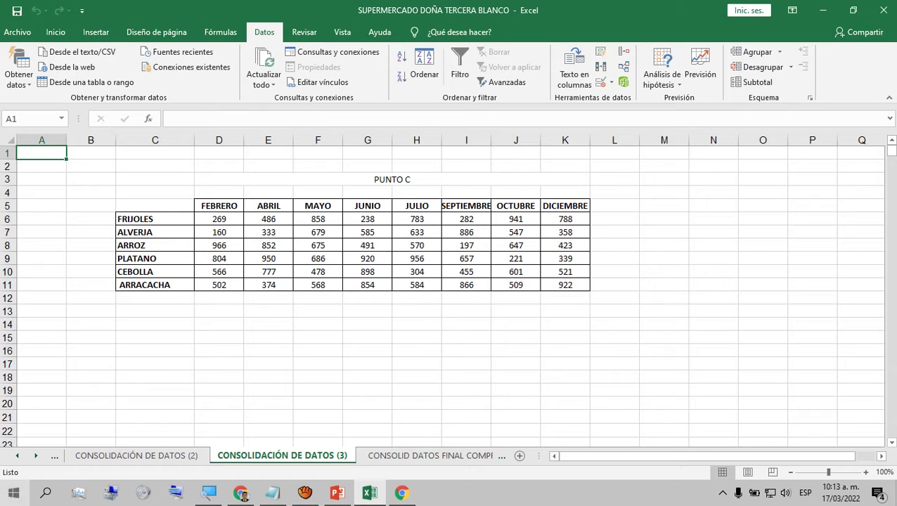
click(14, 492)
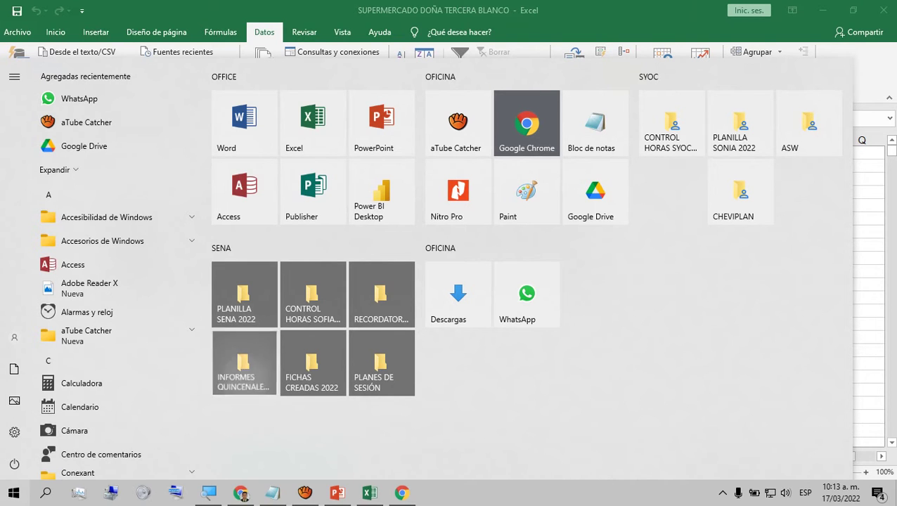
Step: In the INFORMES QUINCENALES 2022 folder, view Properties of the 548 KB PDF INFORMES QUINCENALES 2 DE 22
key(Escape)
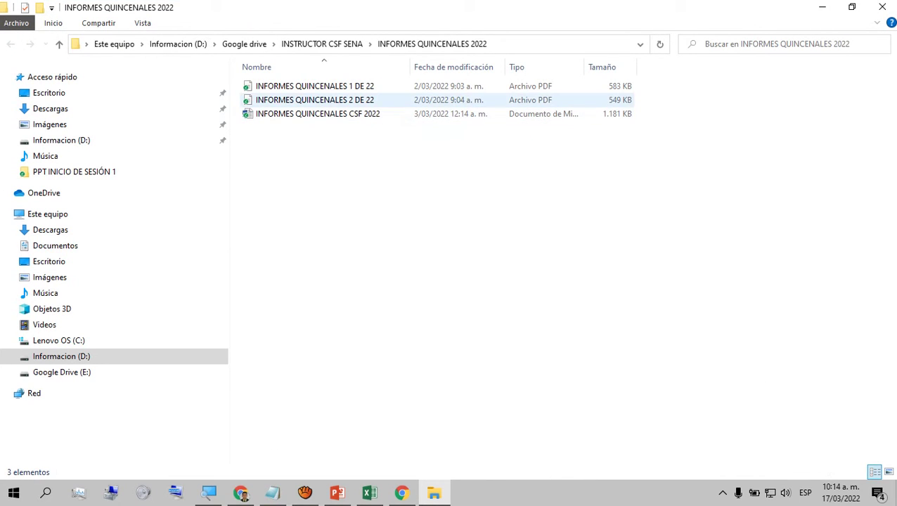
click(315, 100)
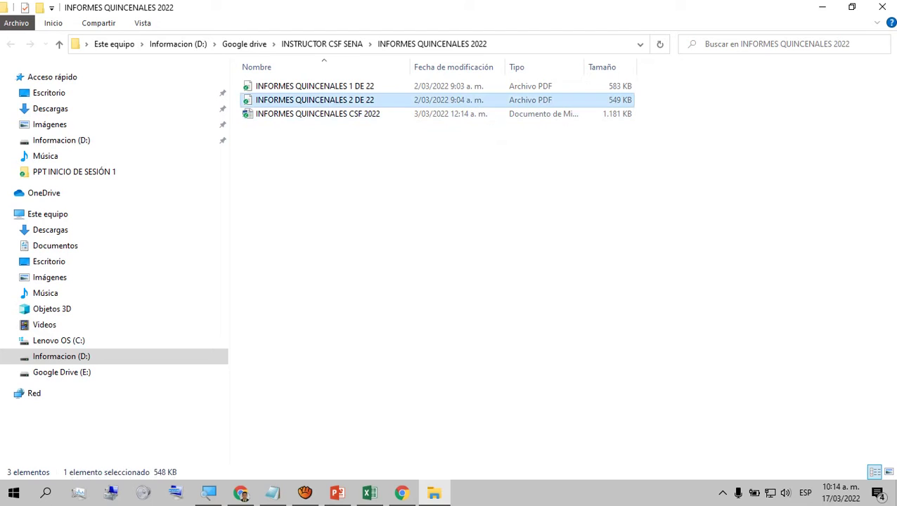
right_click(307, 100)
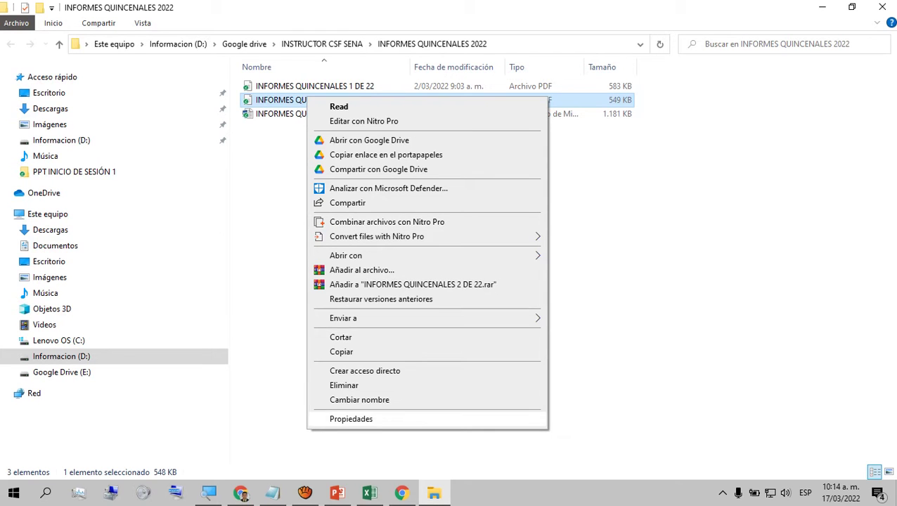
click(351, 419)
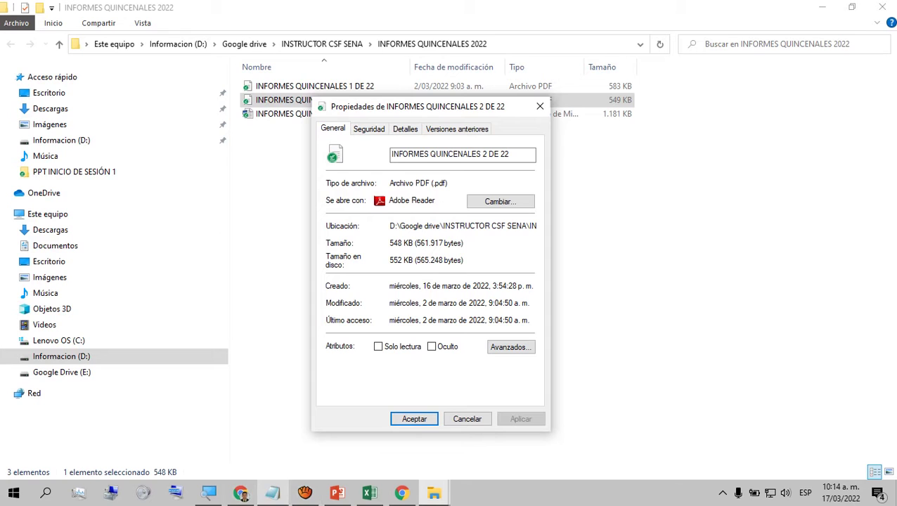
Step: Zoom the screen to 200% with Magnifier and inspect the report's location path
click(209, 492)
click(188, 388)
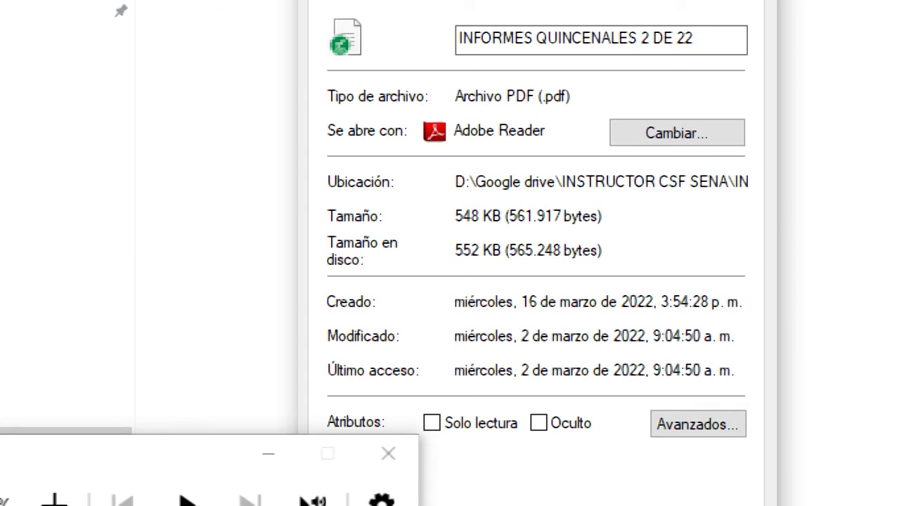
click(511, 181)
Step: Close the report's Properties dialog and set Magnifier back to 100%
click(524, 182)
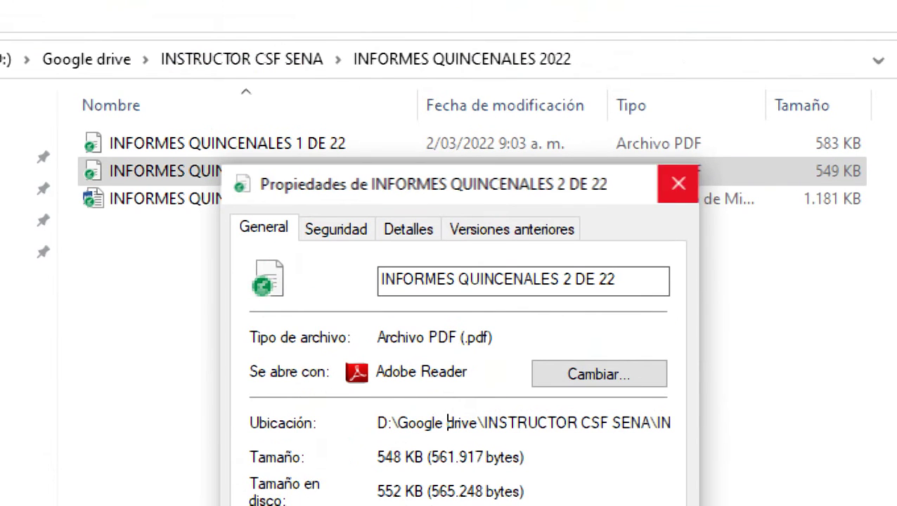
click(676, 183)
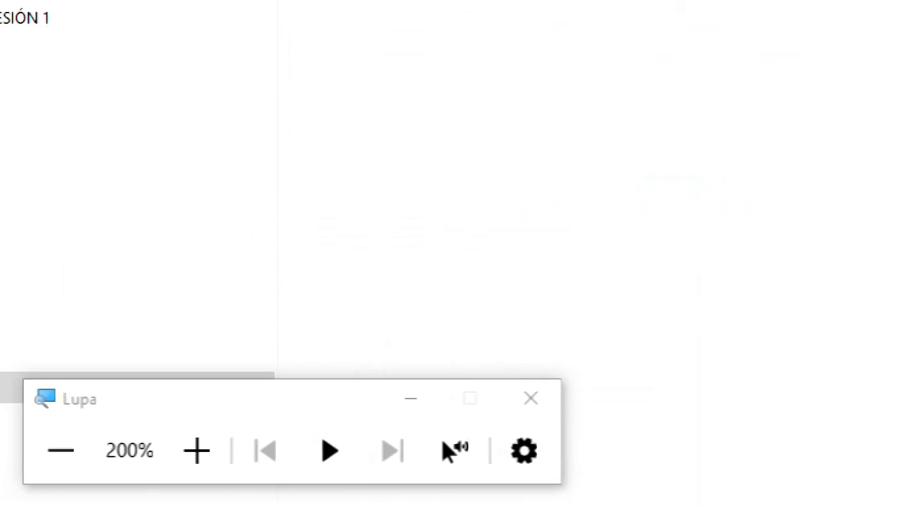
click(64, 454)
Step: Switch back to Excel, view the COMPROBACIÓN sheet, and return to CONSOLIDACIÓN DE DATOS (3)
key(alt+Tab)
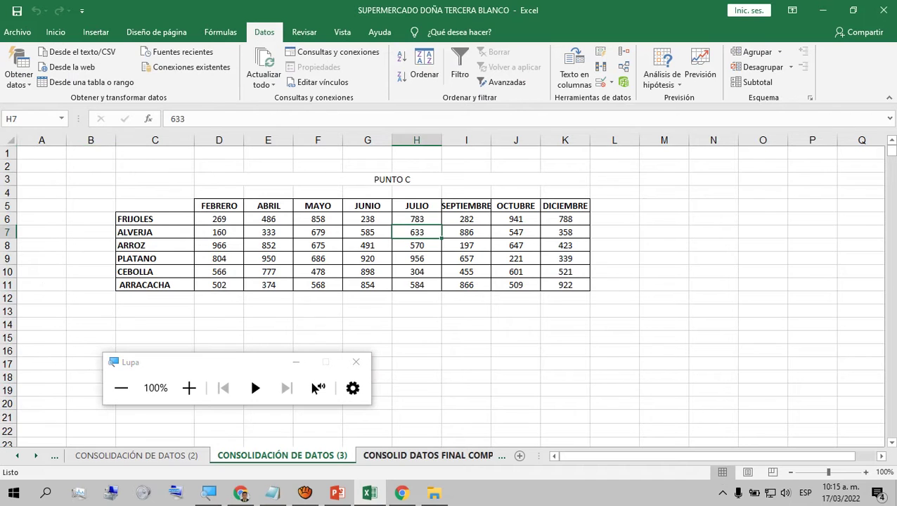
key(ctrl+Page_Down)
key(ctrl+Page_Down)
key(ctrl+Page_Up)
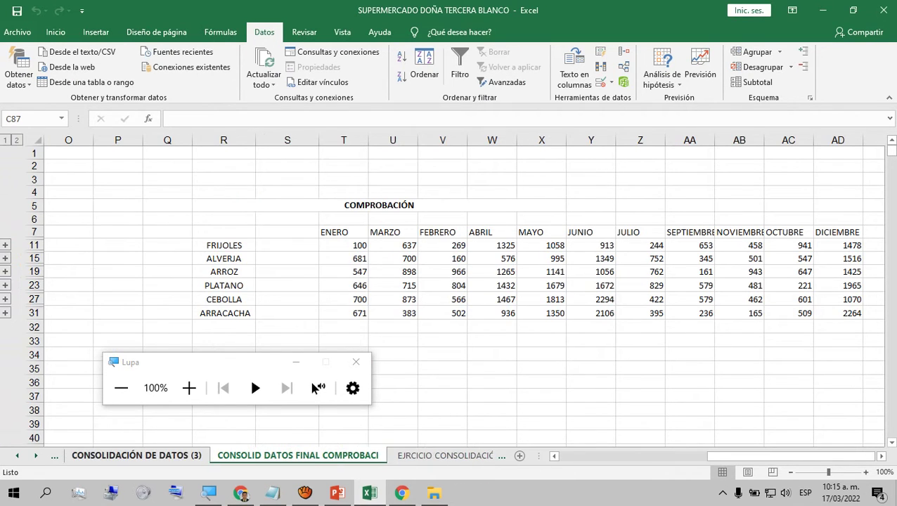
key(ctrl+Page_Up)
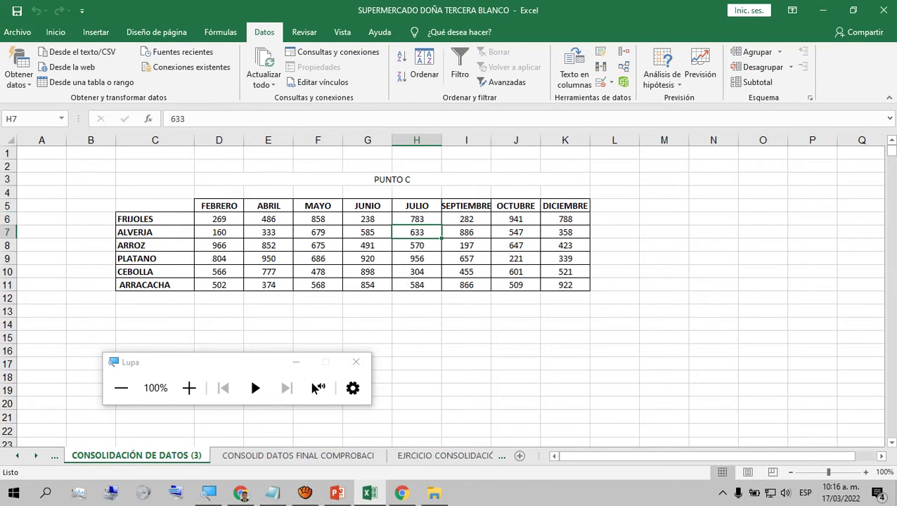
Step: Hide the Magnifier toolbar and open the CONSOLID DATOS FINAL COMPROBACI sheet
click(296, 362)
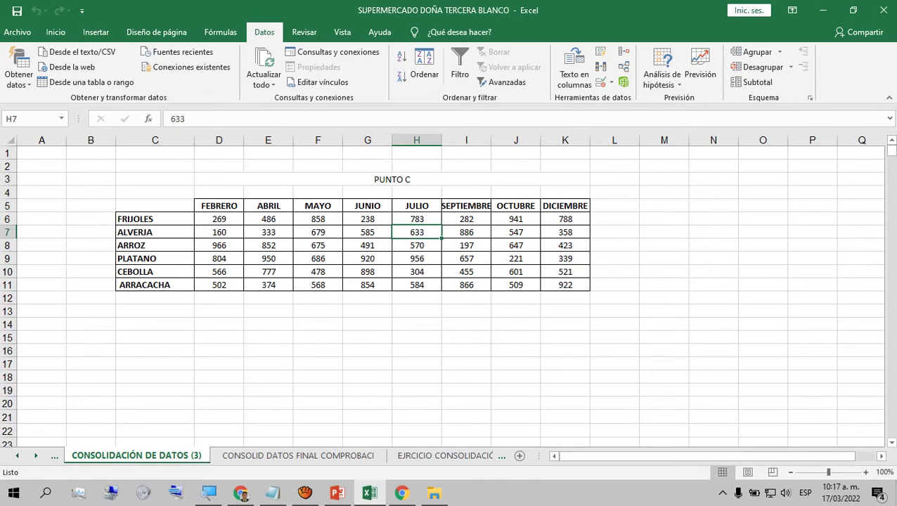
click(18, 456)
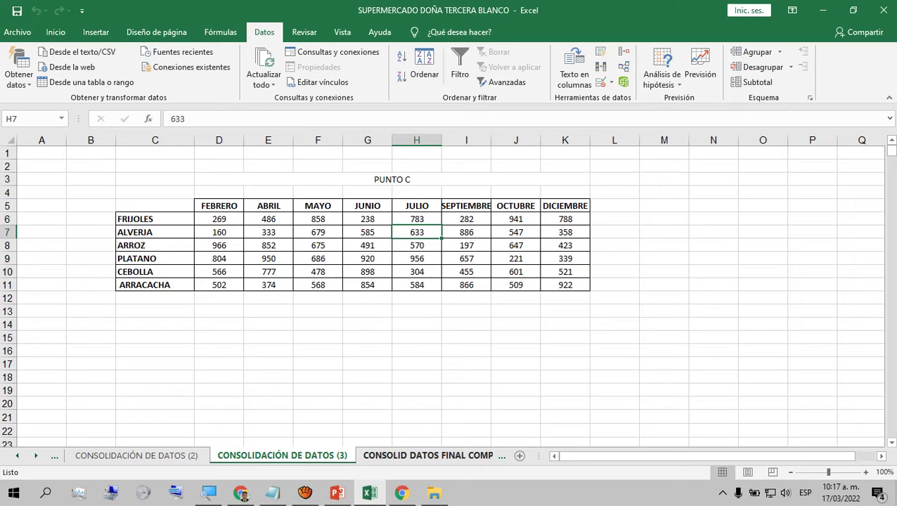
click(429, 456)
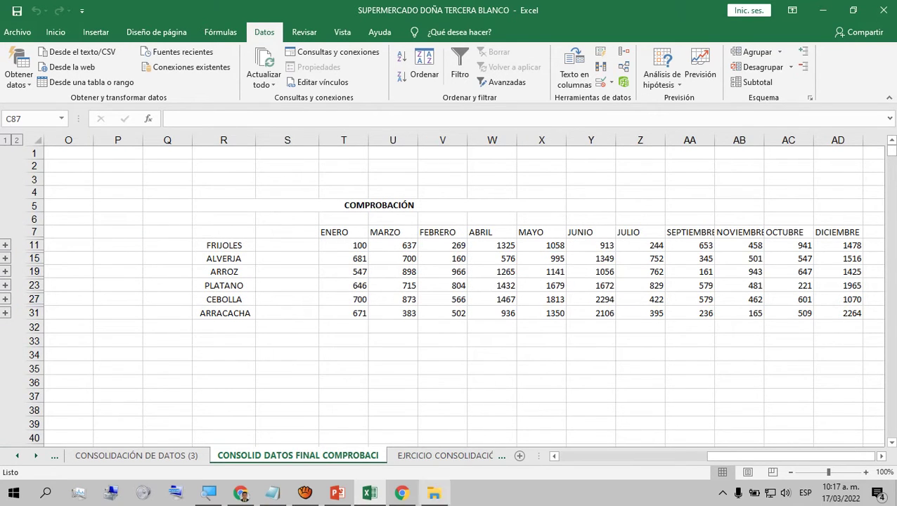
Step: Highlight the COMPROBACIÓN product names FRIJOLES–ARRACACHA and step through the ENERO and FEBRERO headings
drag(724, 456, 724, 456)
drag(224, 245, 224, 312)
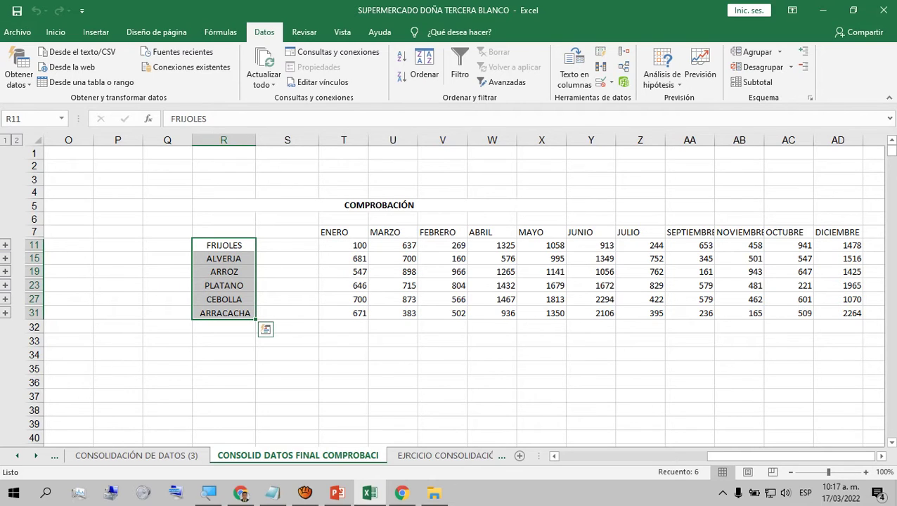
click(343, 232)
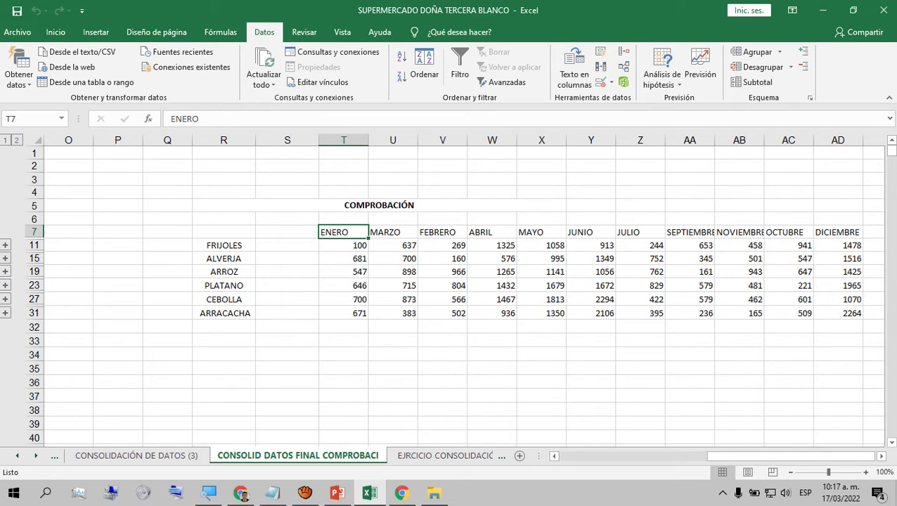
key(Right)
key(Right)
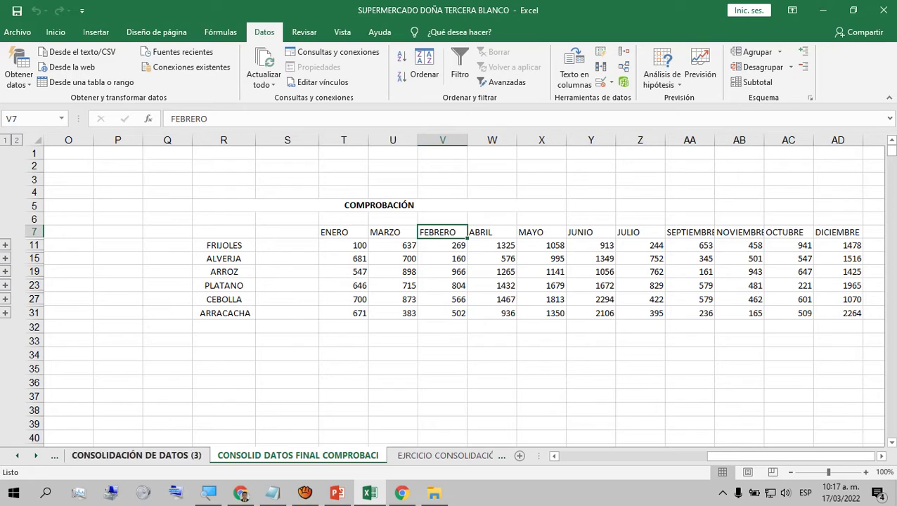
Step: Visit the PUNTO B, PUNTO A and PUNTO C source sheets, then return to COMPROBACIÓN
click(17, 455)
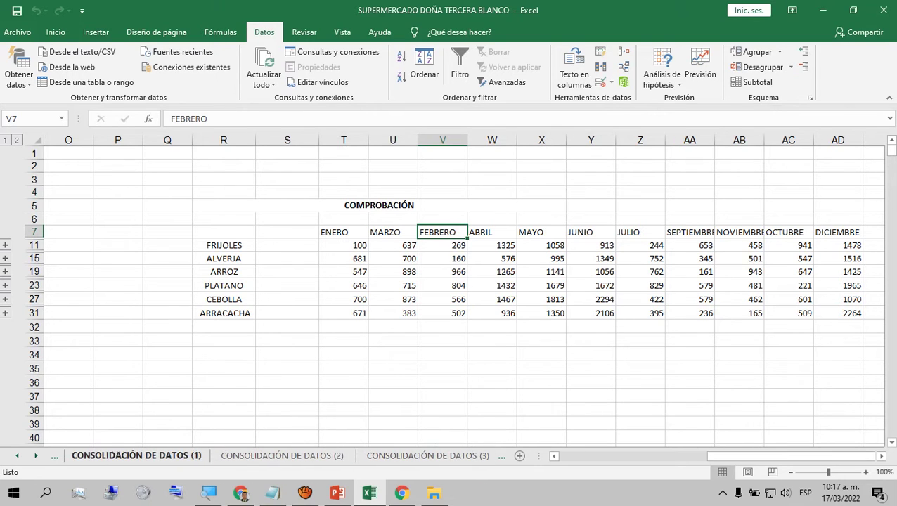
click(282, 455)
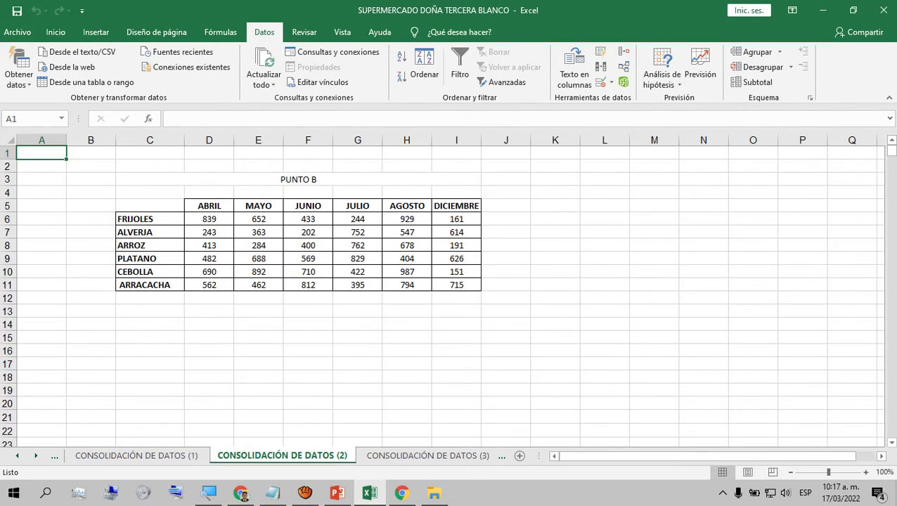
click(136, 456)
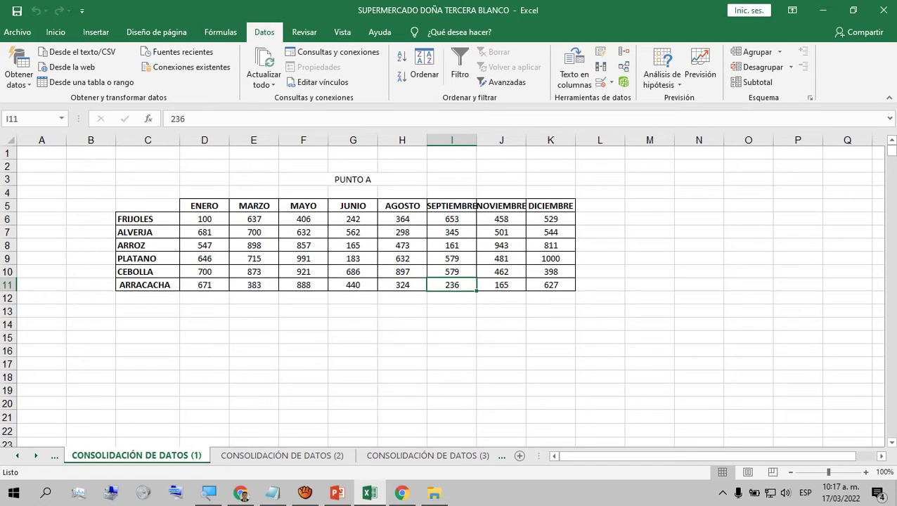
click(428, 455)
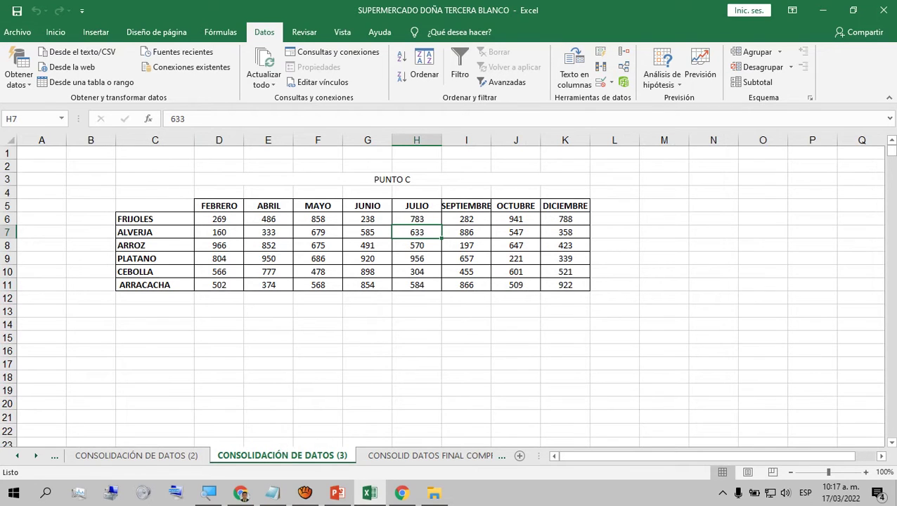
key(ctrl+Page_Down)
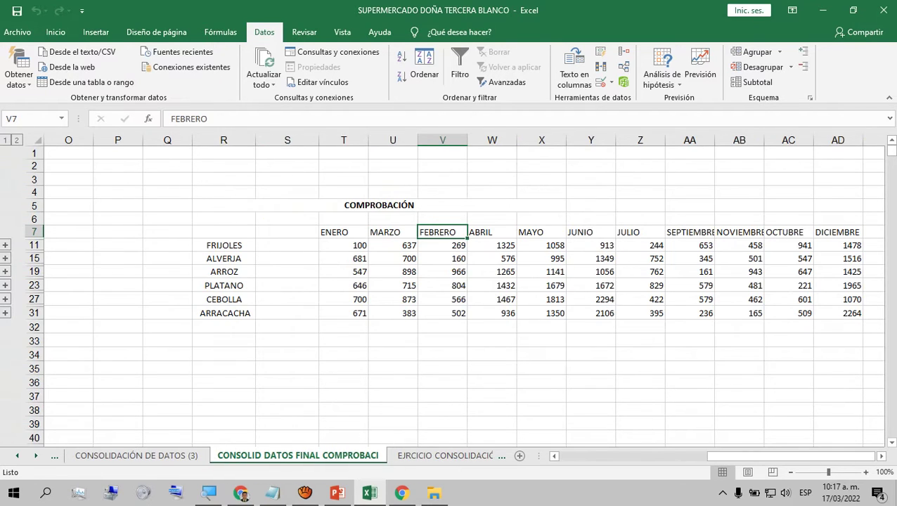
drag(442, 244, 442, 298)
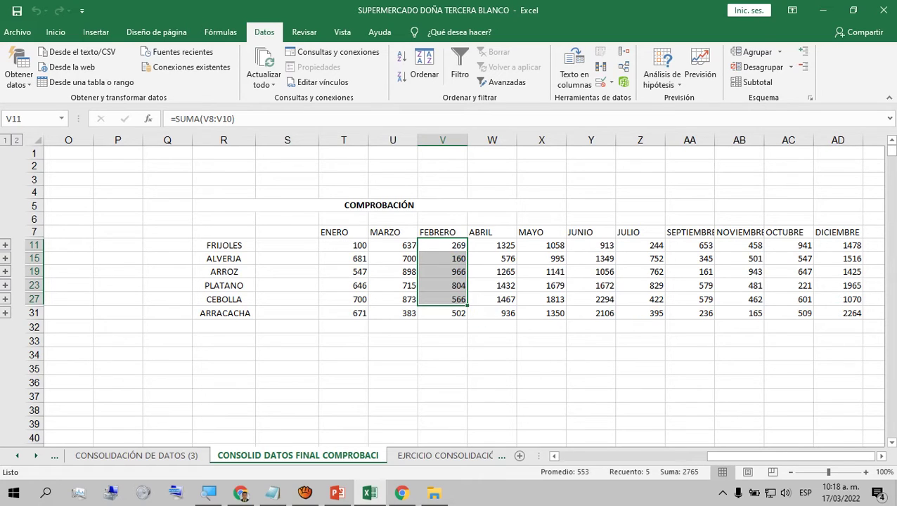
key(ctrl+Page_Up)
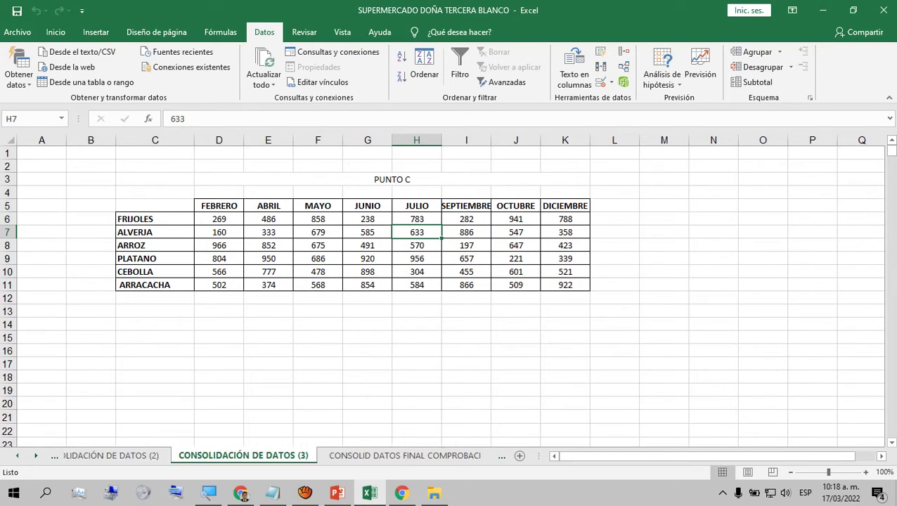
key(ctrl+Page_Up)
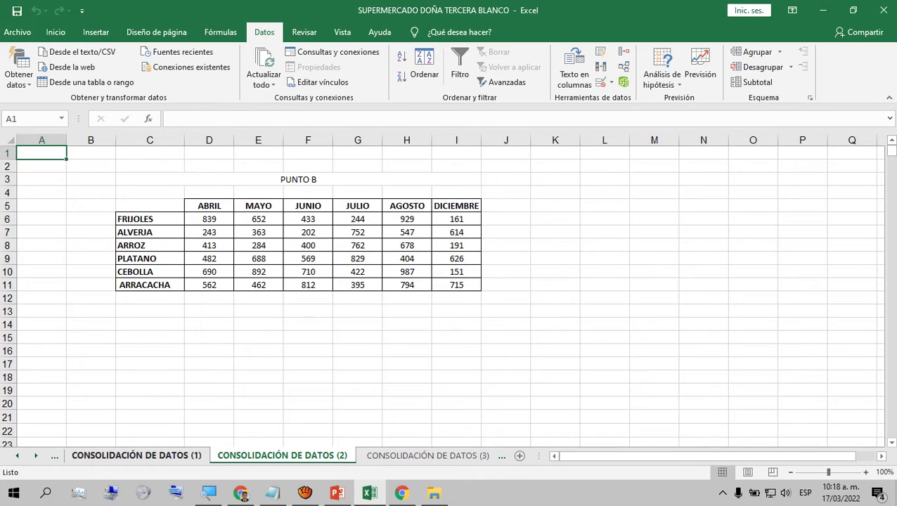
key(ctrl+Page_Up)
key(ctrl+Page_Up)
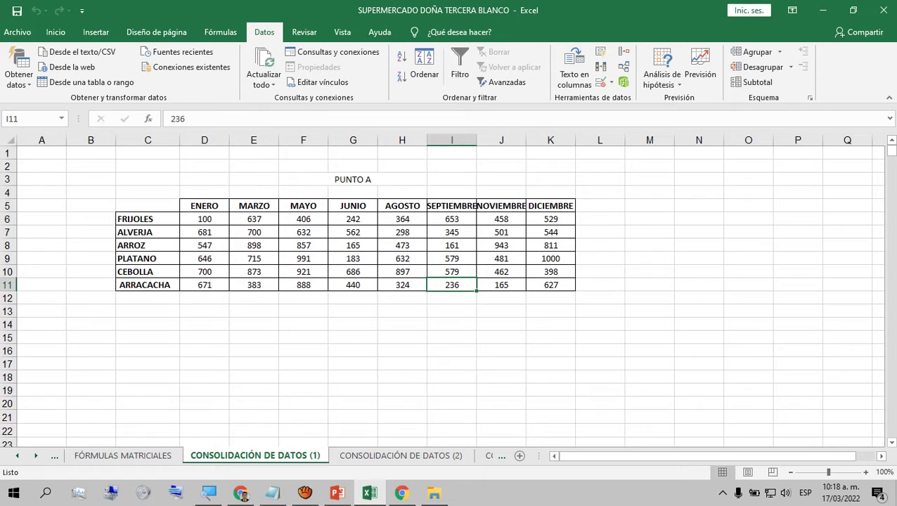
key(ctrl+Page_Down)
key(ctrl+Page_Down)
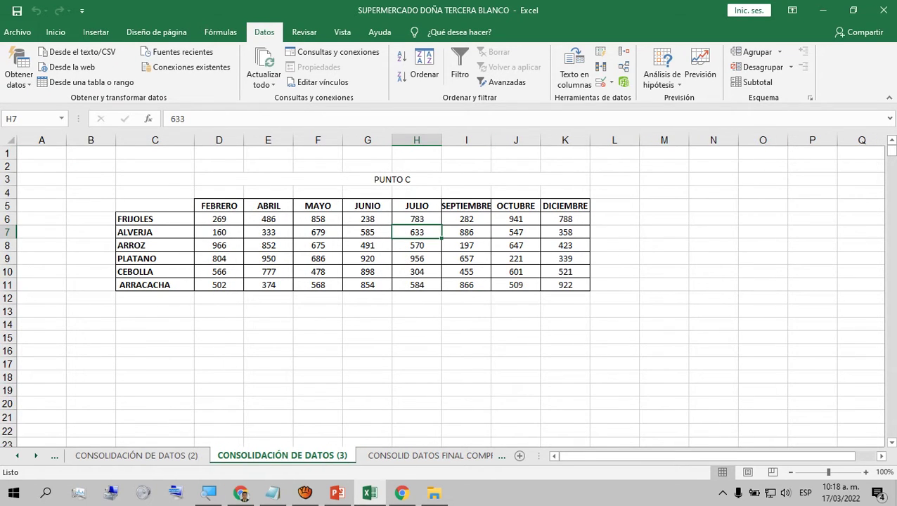
key(ctrl+Page_Down)
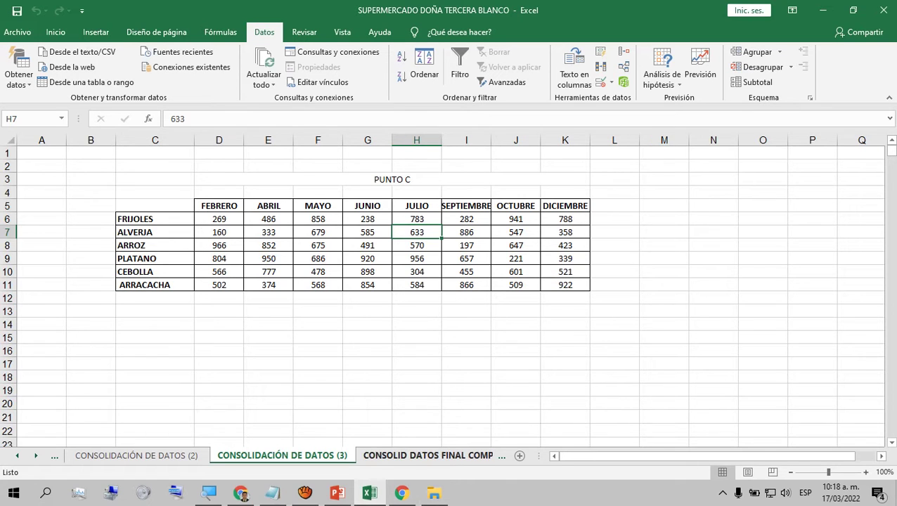
key(ctrl+Page_Down)
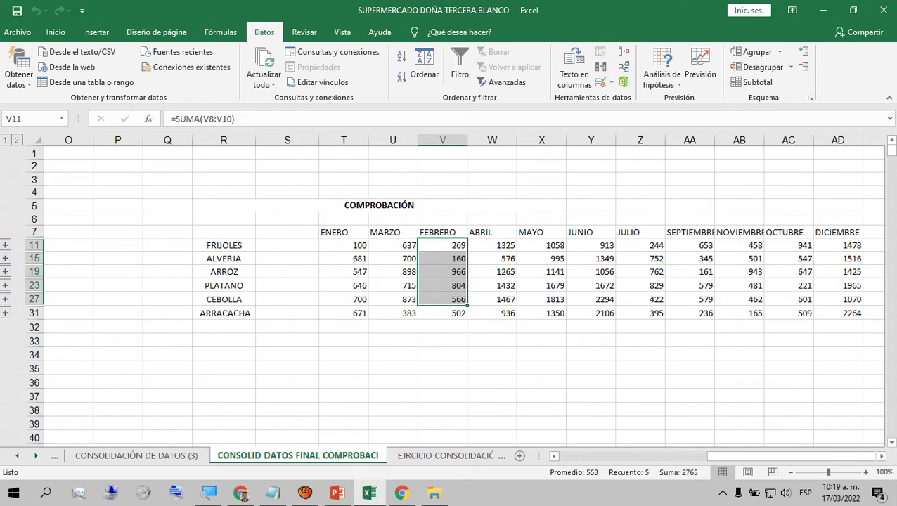
Step: Scroll down the sheet to the embedded Consolidar screenshot explaining data consolidation
click(791, 455)
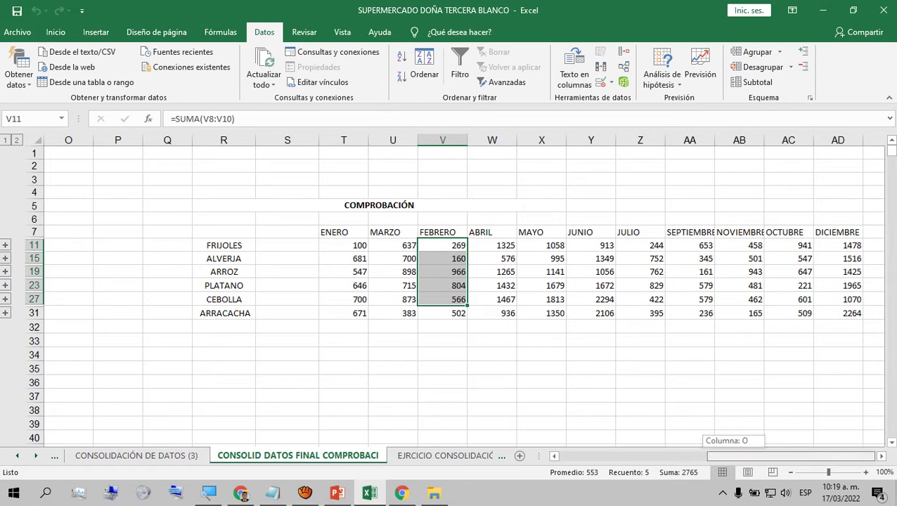
drag(791, 456, 642, 455)
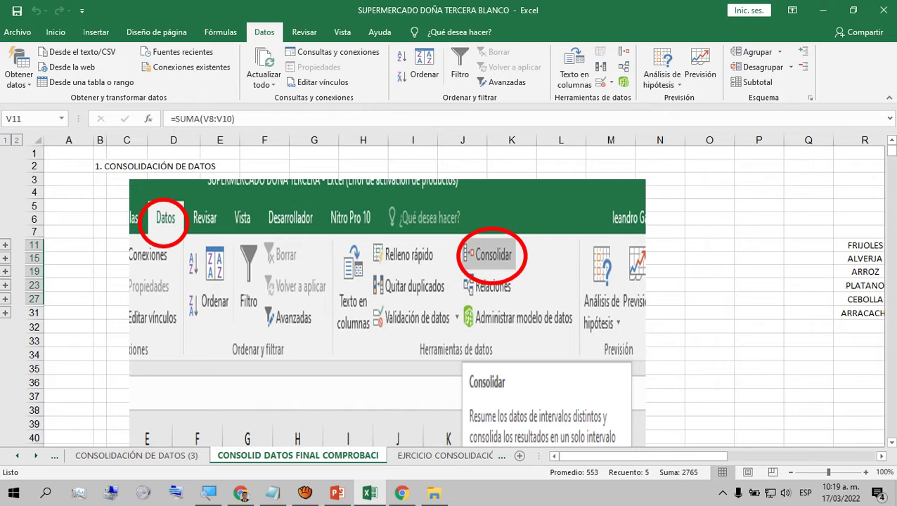
mouse_move(642, 455)
mouse_down()
mouse_move(790, 456)
mouse_move(642, 456)
mouse_up()
click(890, 442)
click(890, 441)
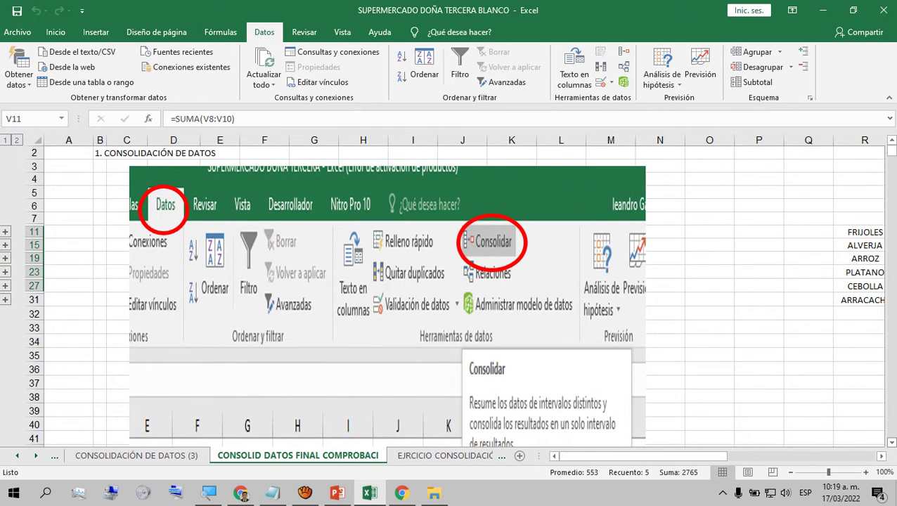
scroll(450, 295, down, 3)
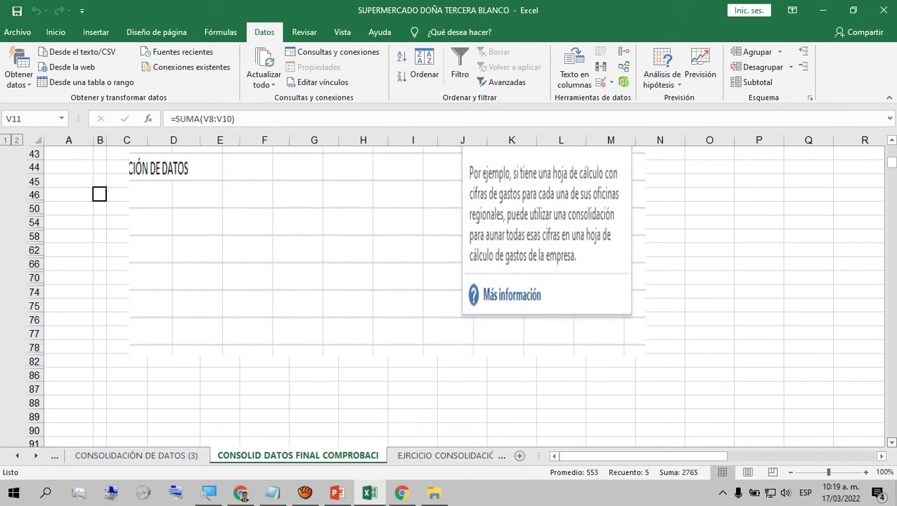
scroll(450, 296, down, 2)
scroll(450, 295, down, 1)
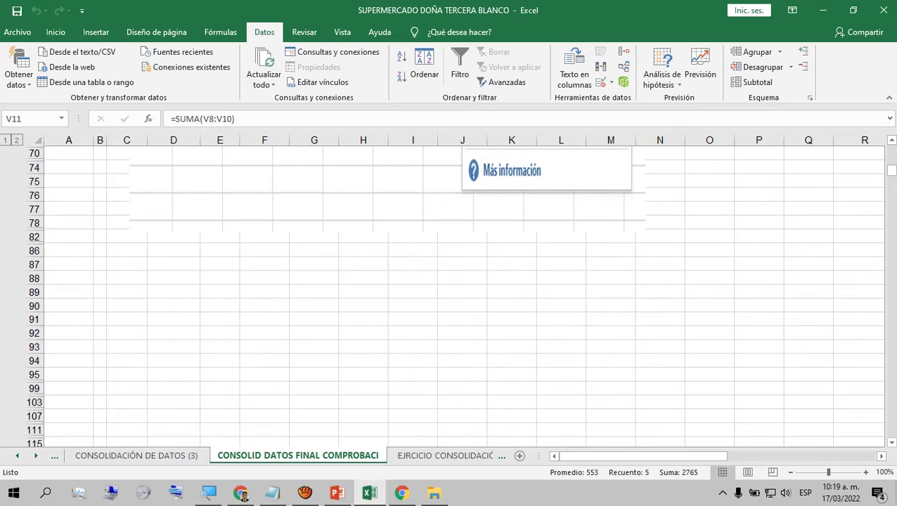
Step: Deselect the FEBRERO totals, then select the whole PUNTO A table C5:K11 on CONSOLIDACIÓN DE DATOS (1)
click(127, 306)
click(173, 292)
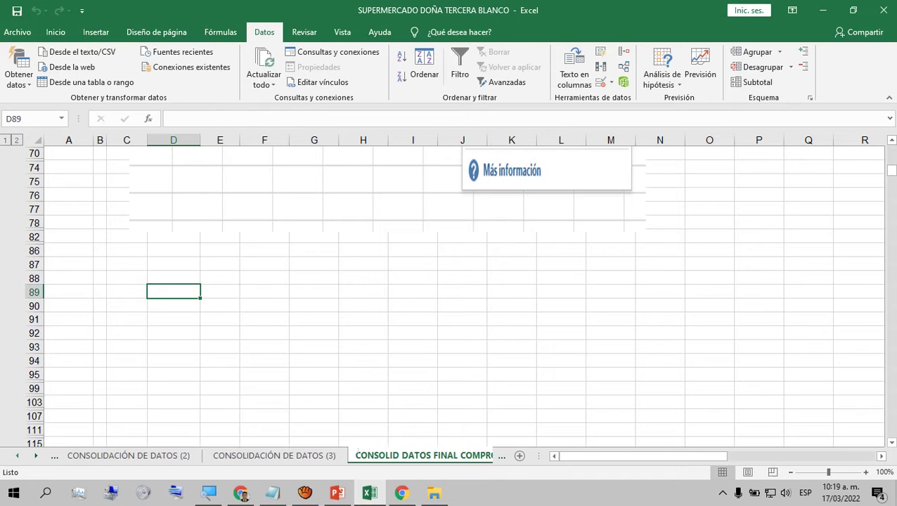
key(ctrl+Page_Up)
key(ctrl+Page_Up)
key(ctrl+Page_Up)
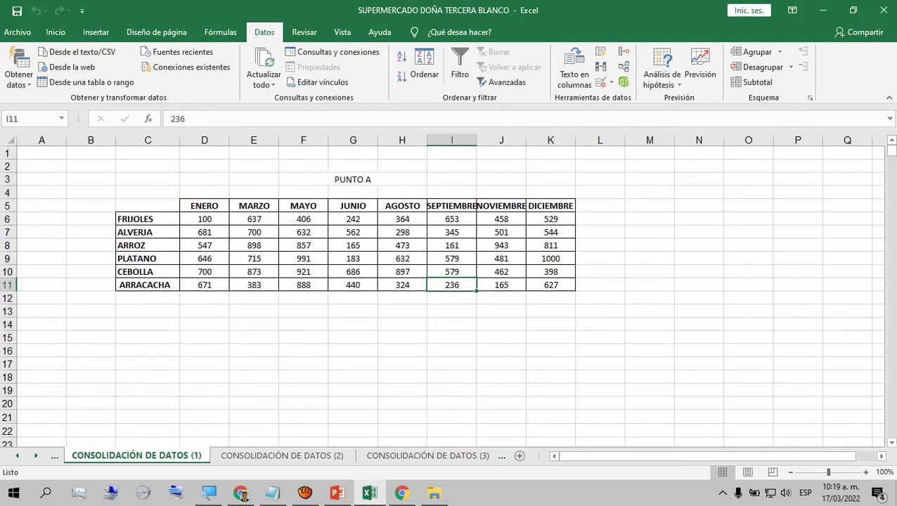
drag(148, 205, 556, 285)
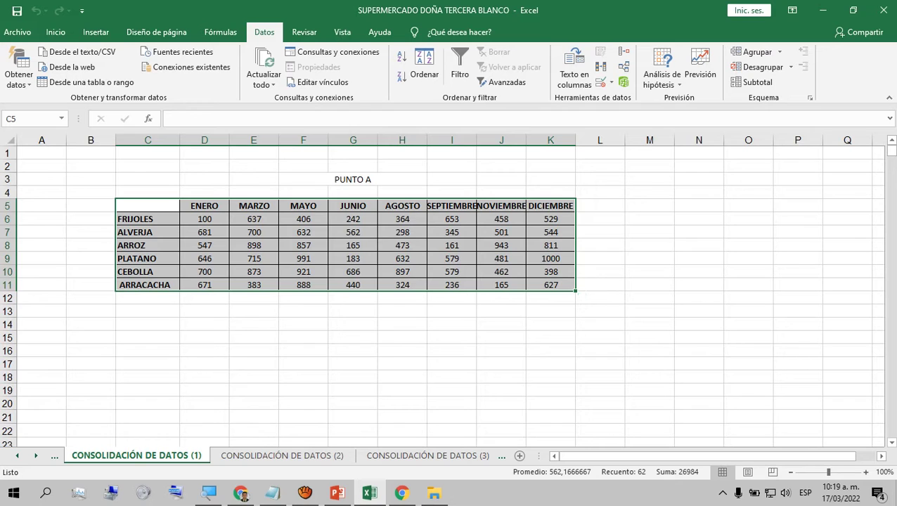
click(148, 206)
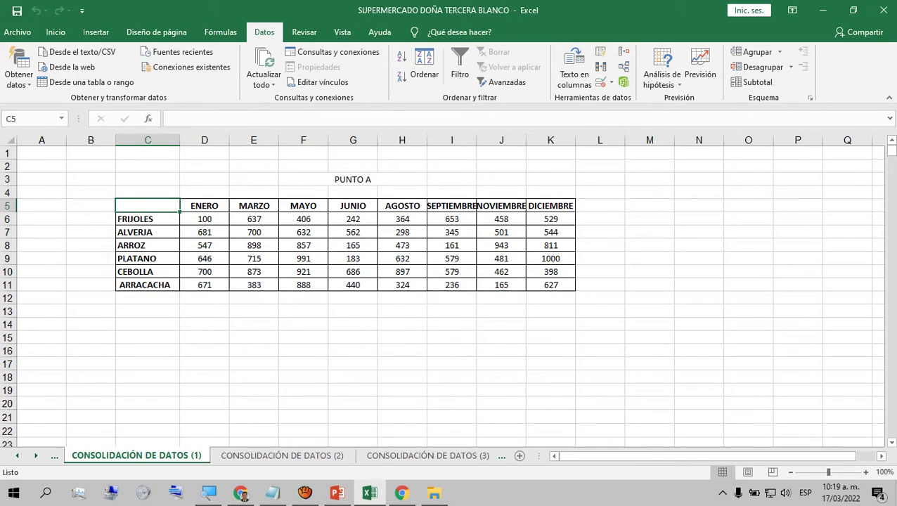
drag(148, 206, 148, 285)
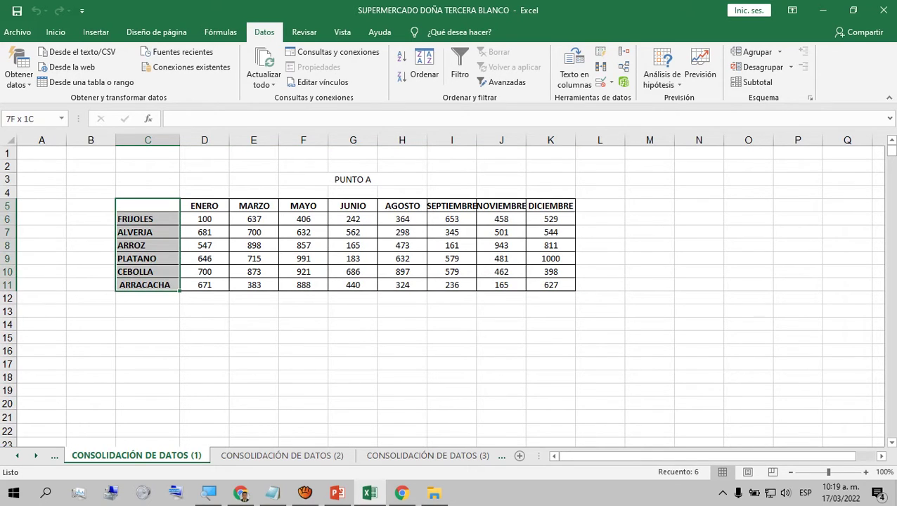
drag(148, 205, 380, 213)
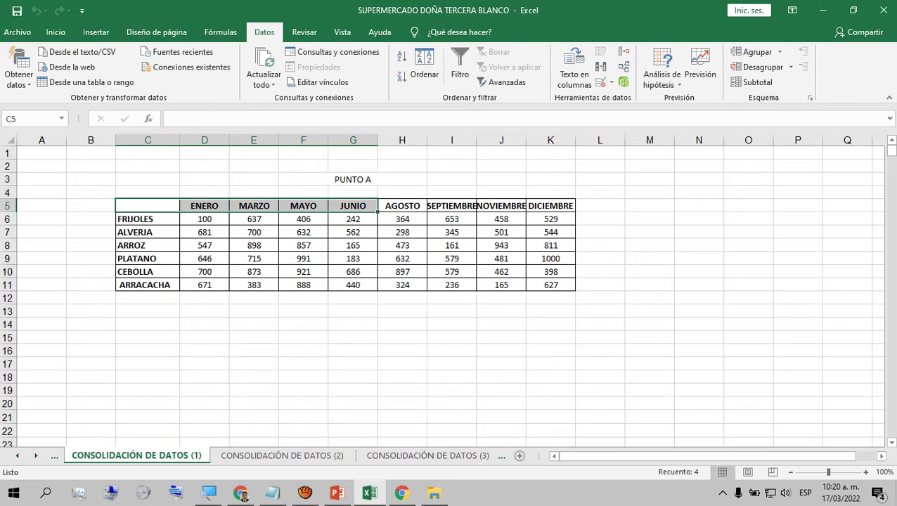
key(shift+Left)
key(shift+Left)
key(shift+Left)
key(shift+Left)
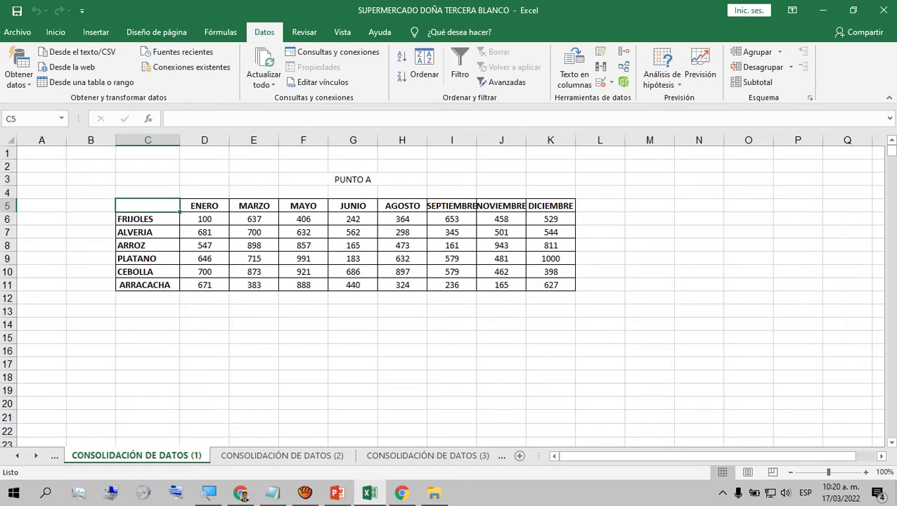
key(Right)
key(Right)
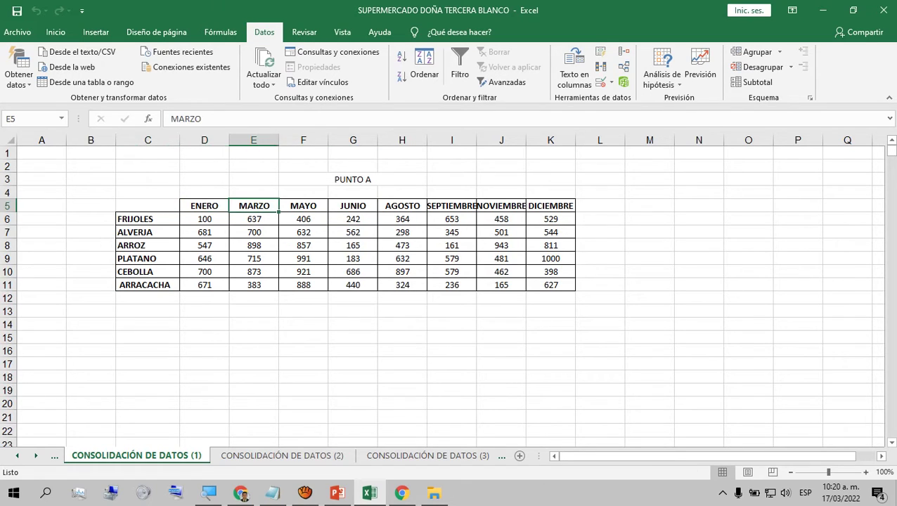
key(Left)
key(Left)
key(shift+Down)
key(shift+Down)
key(shift+Down)
key(shift+Down)
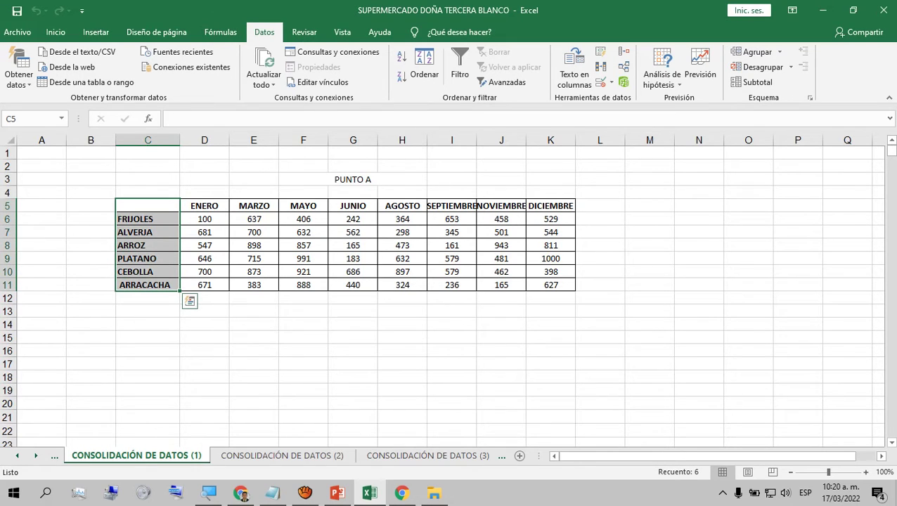
key(shift+Up)
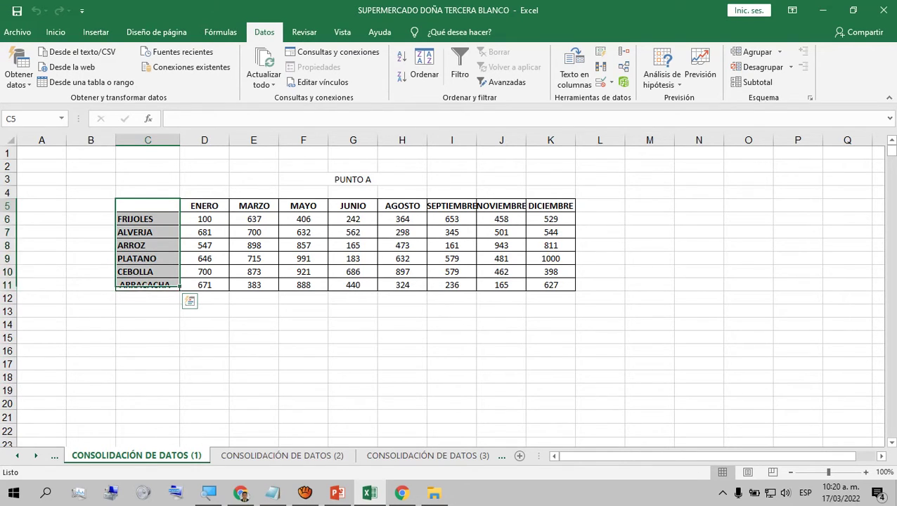
key(shift+Up)
key(shift+Up)
key(shift+Up)
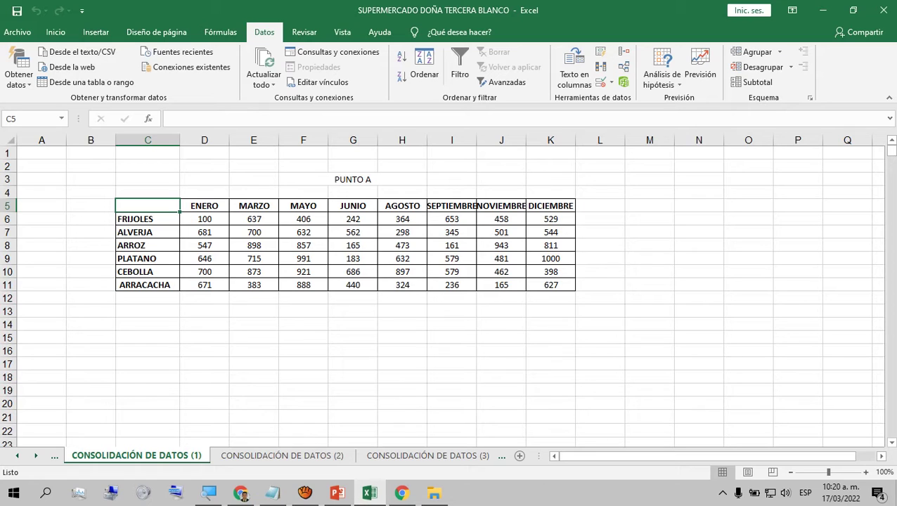
Step: Show the PUNTO B sheet, glance back at PUNTO A, return to PUNTO B and start Magnifier
key(ctrl+Page_Down)
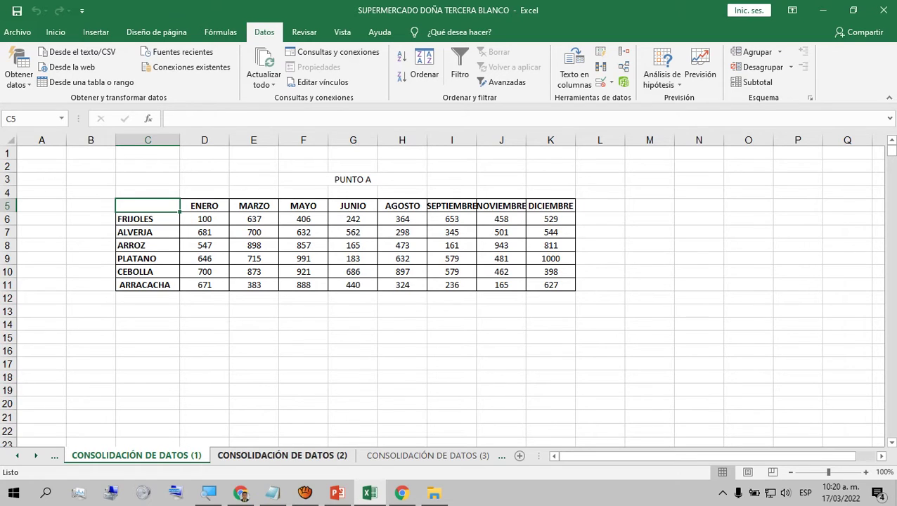
click(150, 205)
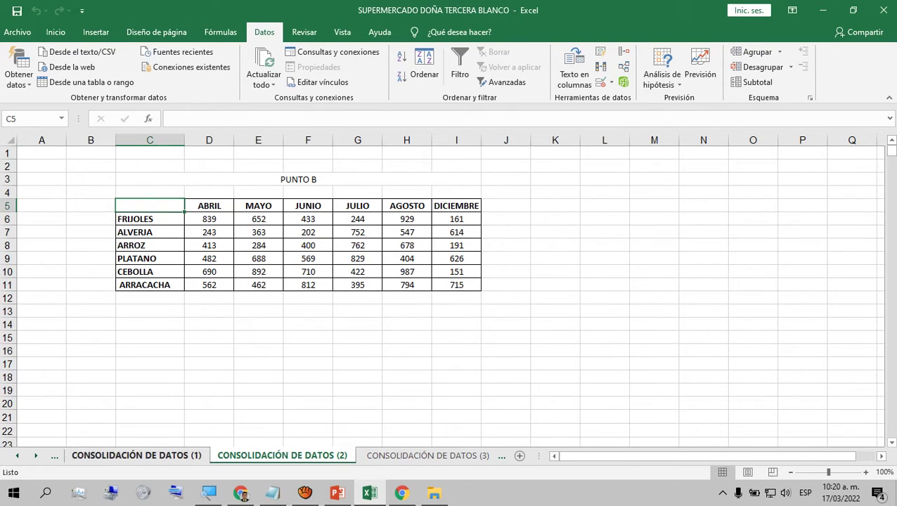
click(136, 456)
click(352, 179)
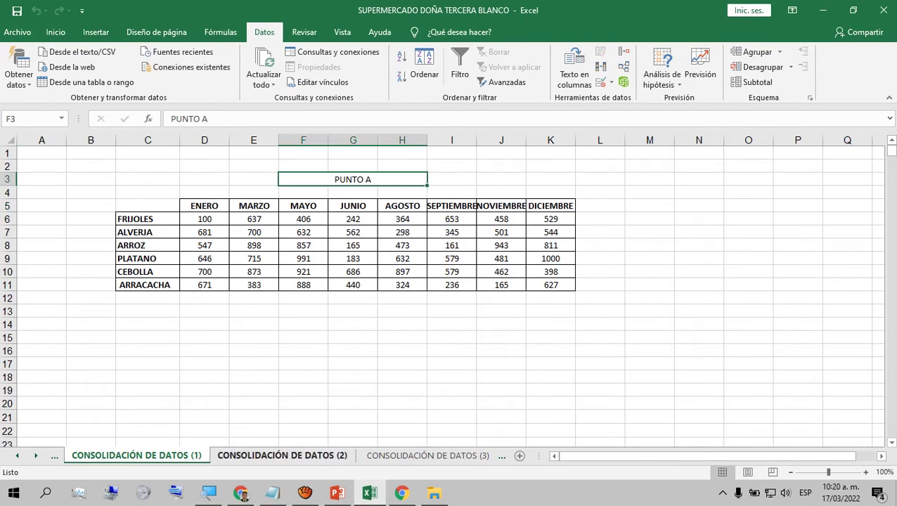
click(282, 456)
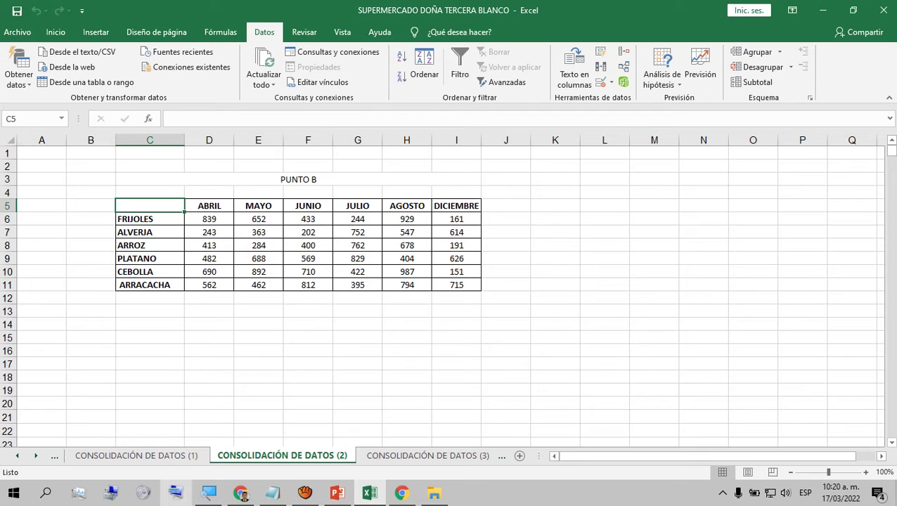
click(208, 492)
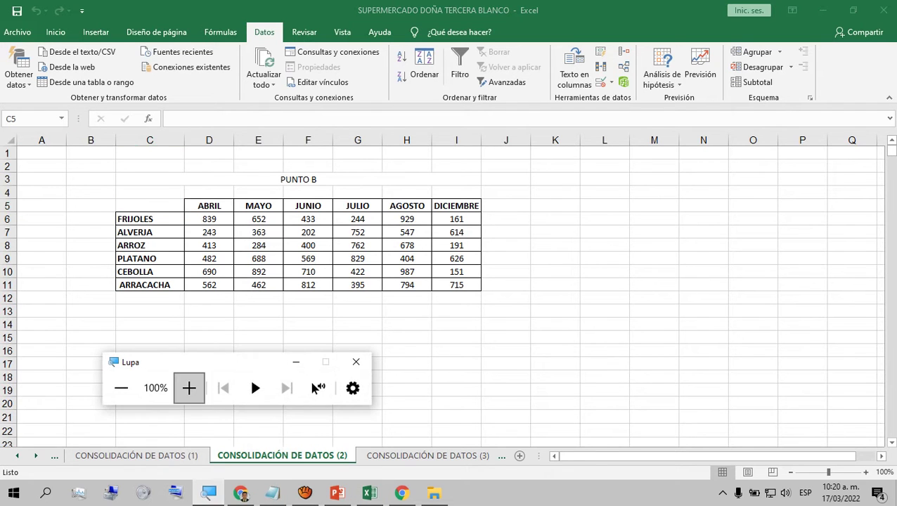
Step: At 200% zoom, inspect PUNTO C's product names C6:C12, row-5 month headings and D8 (966)
click(189, 388)
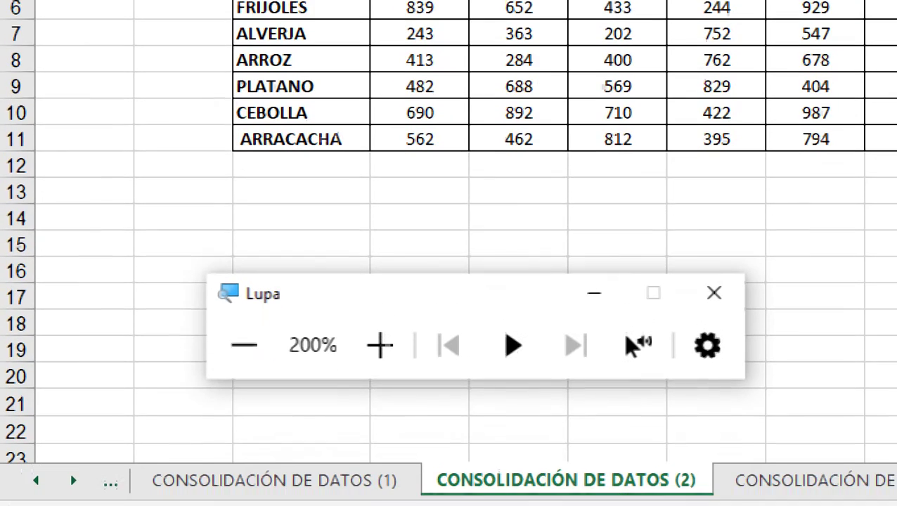
click(808, 474)
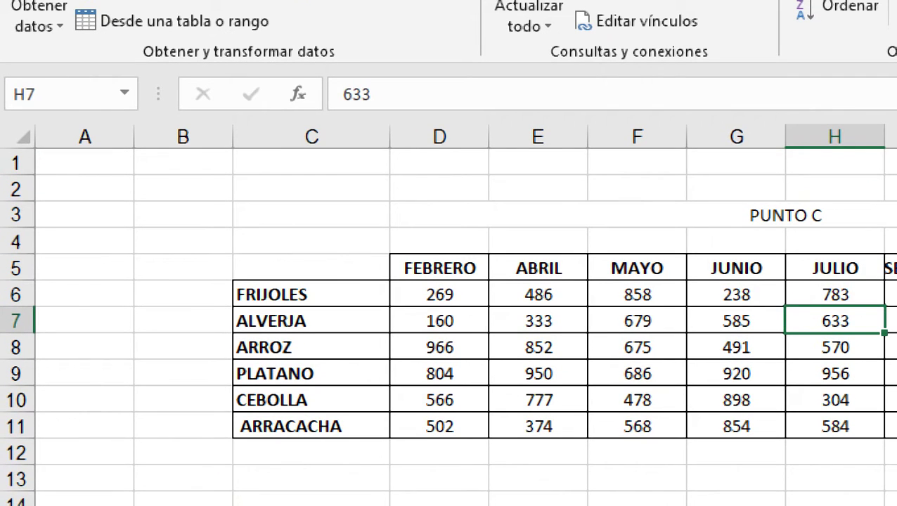
click(312, 267)
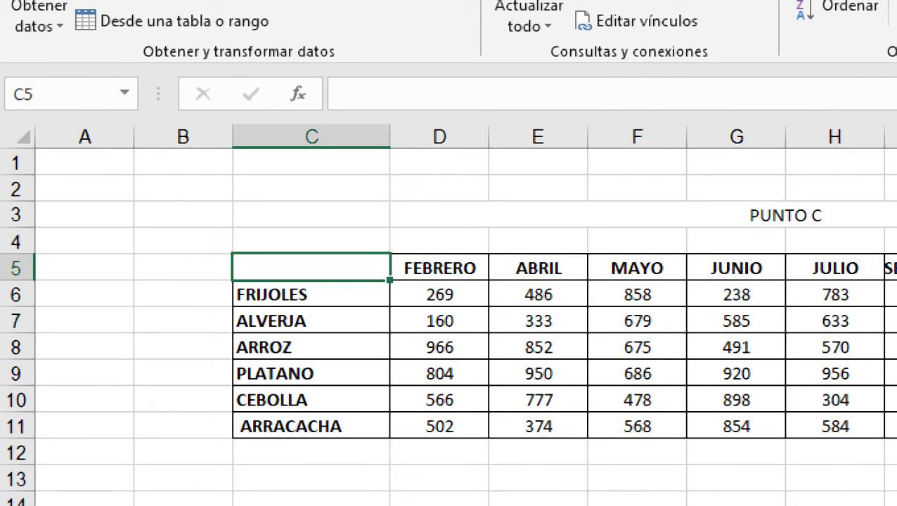
drag(312, 294, 312, 426)
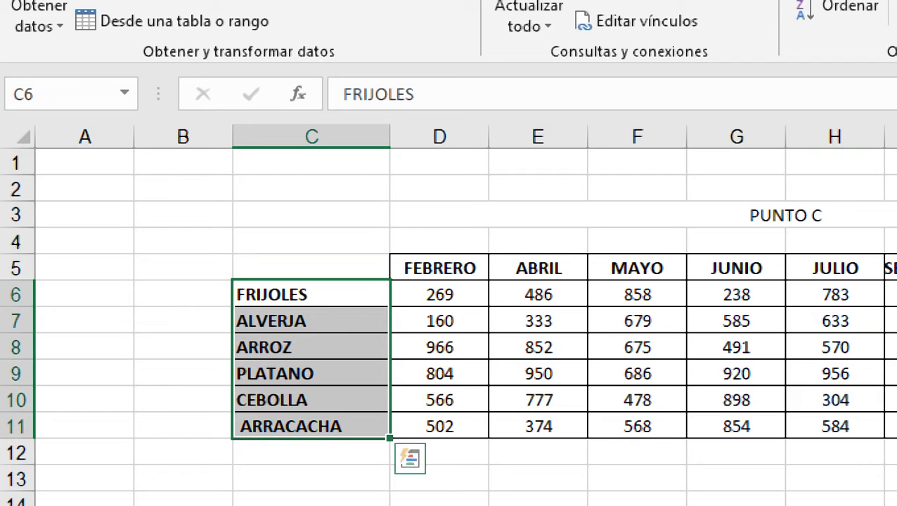
drag(311, 294, 312, 452)
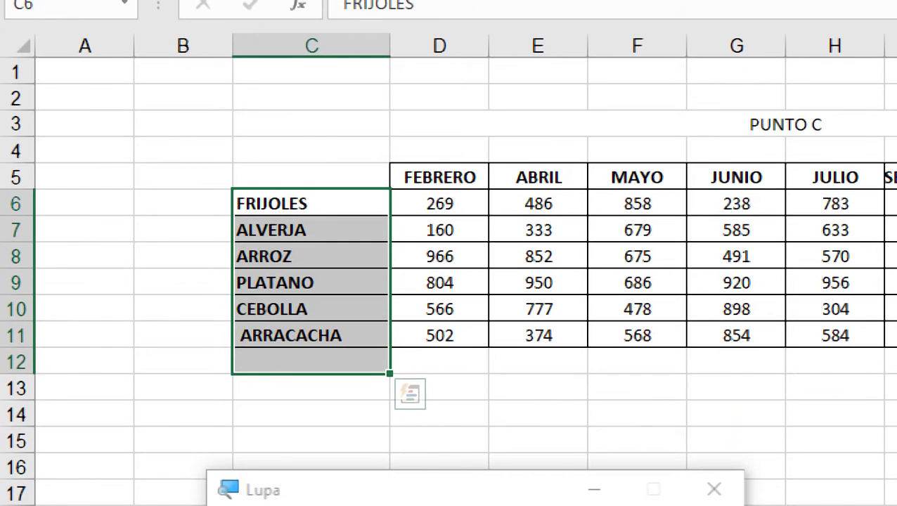
click(311, 177)
drag(311, 177, 538, 177)
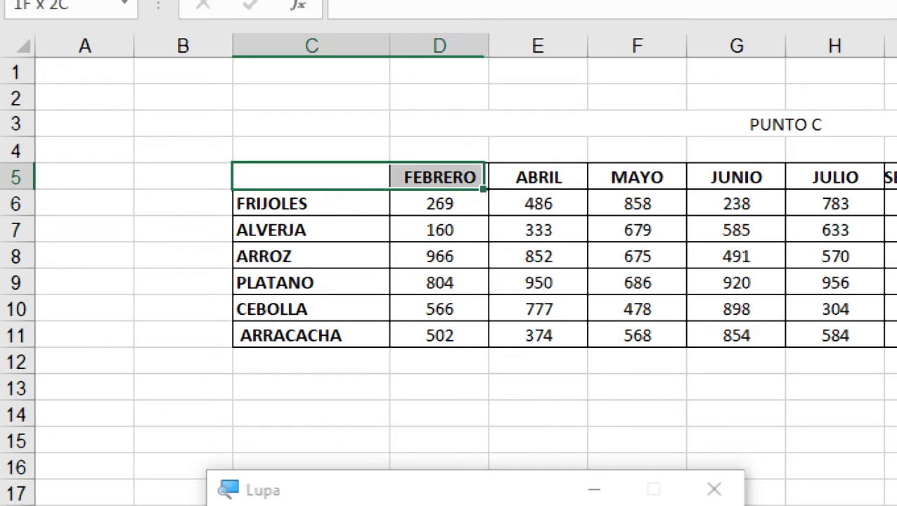
click(440, 256)
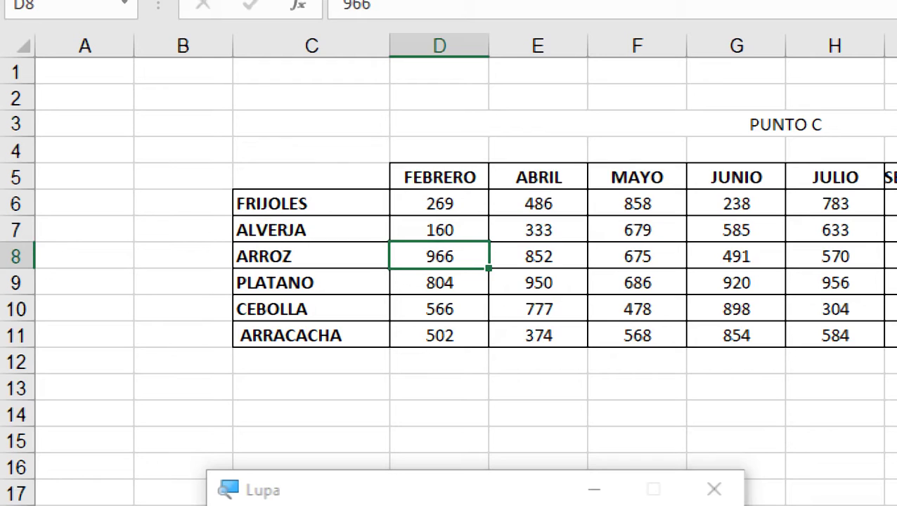
click(183, 176)
click(538, 413)
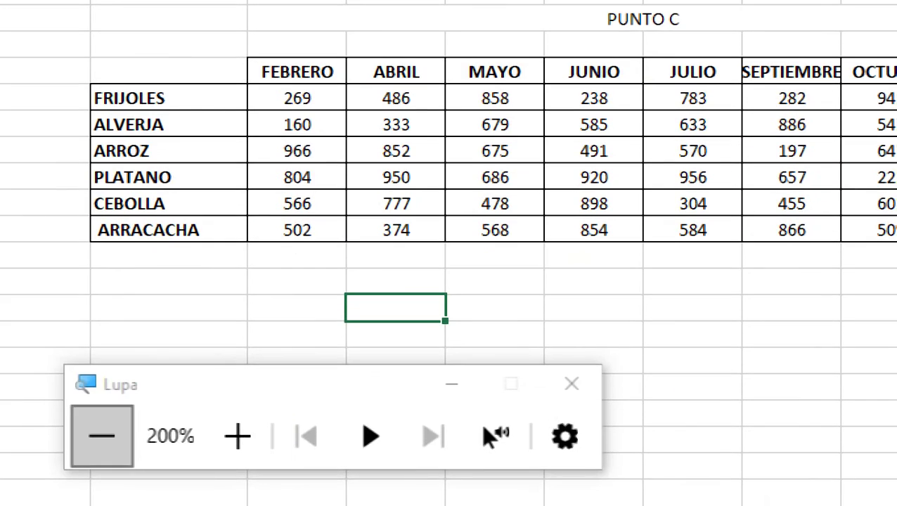
click(102, 436)
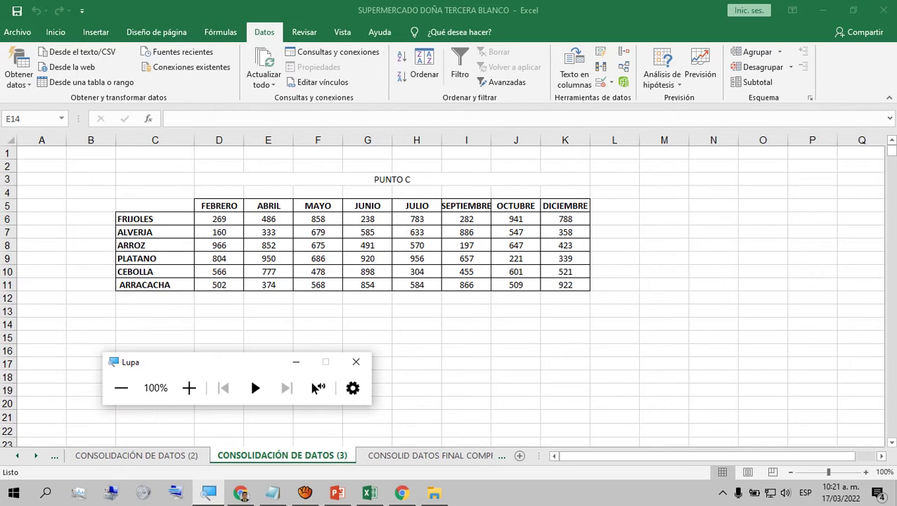
Step: Check product names C5:C9 and month headings D5:G5, then go to the COMPROBACIÓN sheet with Ctrl+PageDown
drag(154, 205, 155, 259)
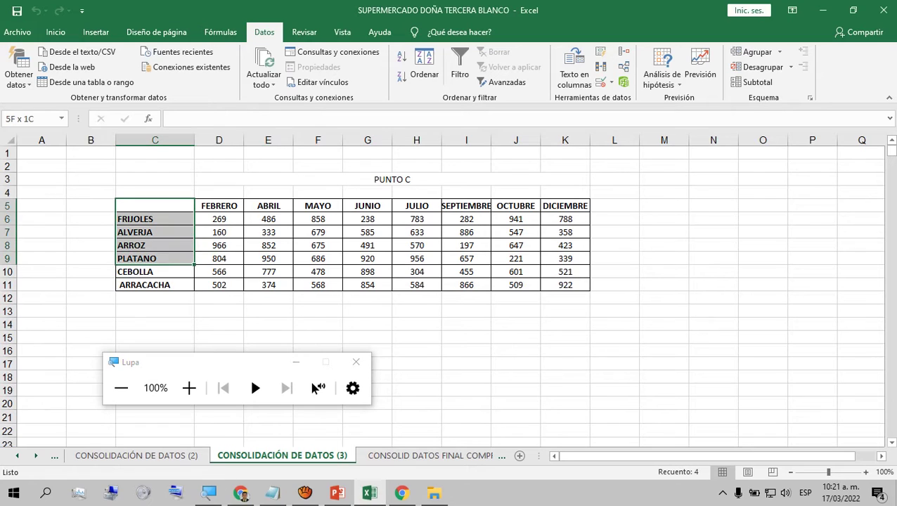
drag(219, 205, 367, 205)
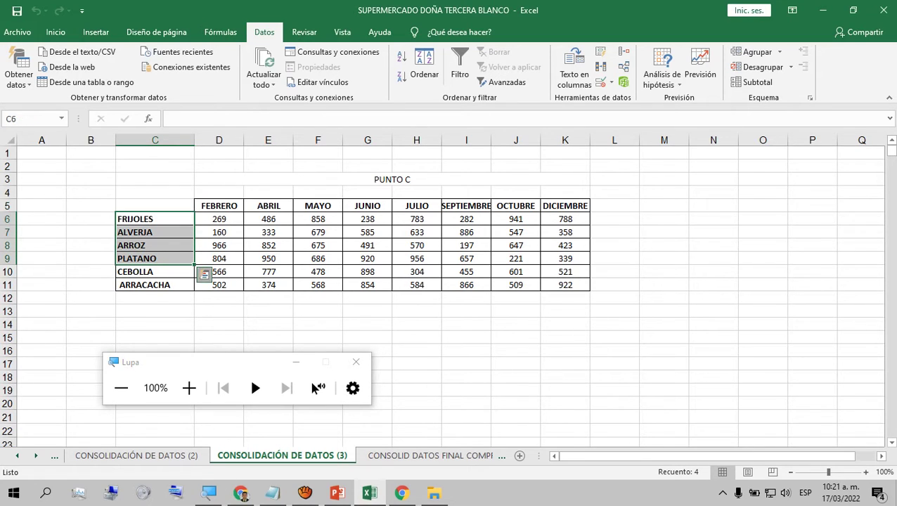
click(204, 274)
click(416, 338)
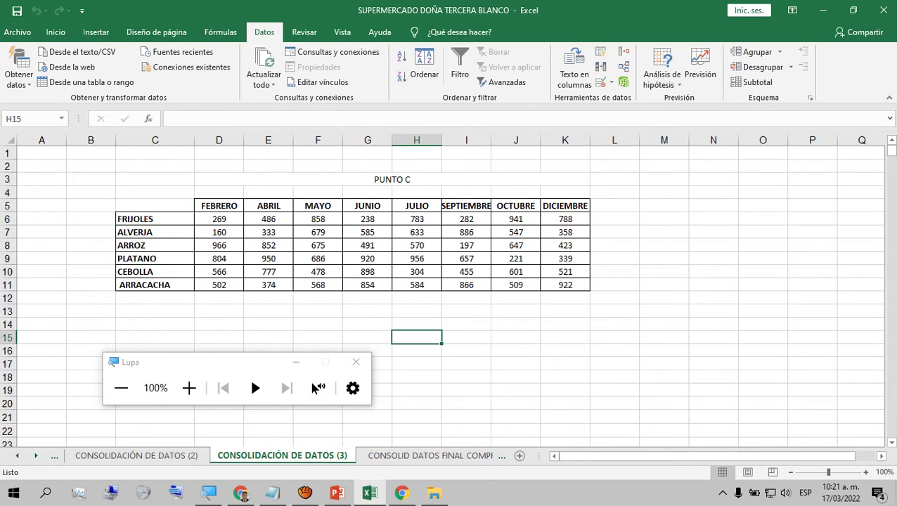
key(ctrl+Page_Down)
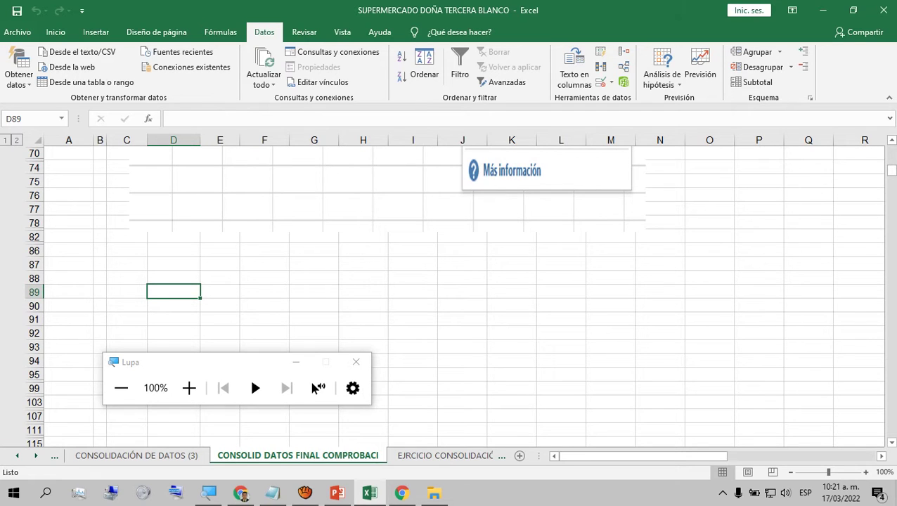
Step: Select D91 at 200% zoom and open Datos > Consolidar with its three stored references
drag(211, 362, 608, 377)
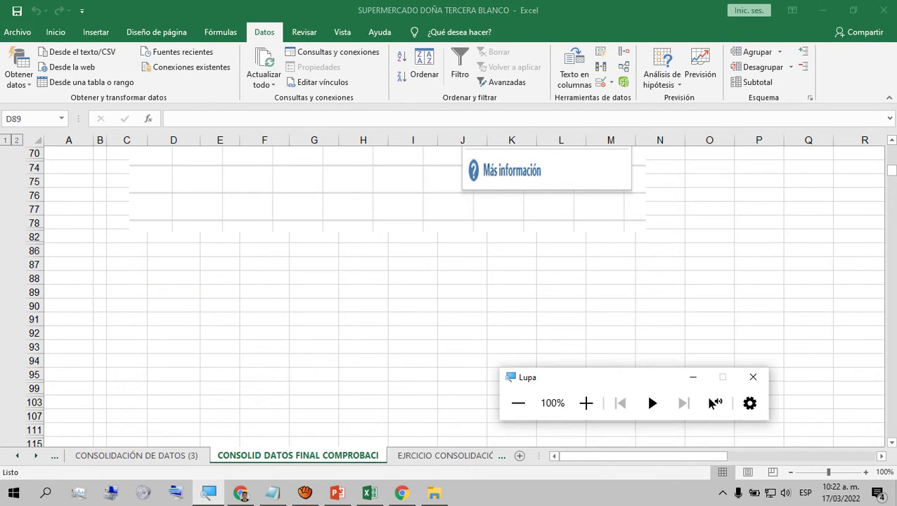
key(alt+Tab)
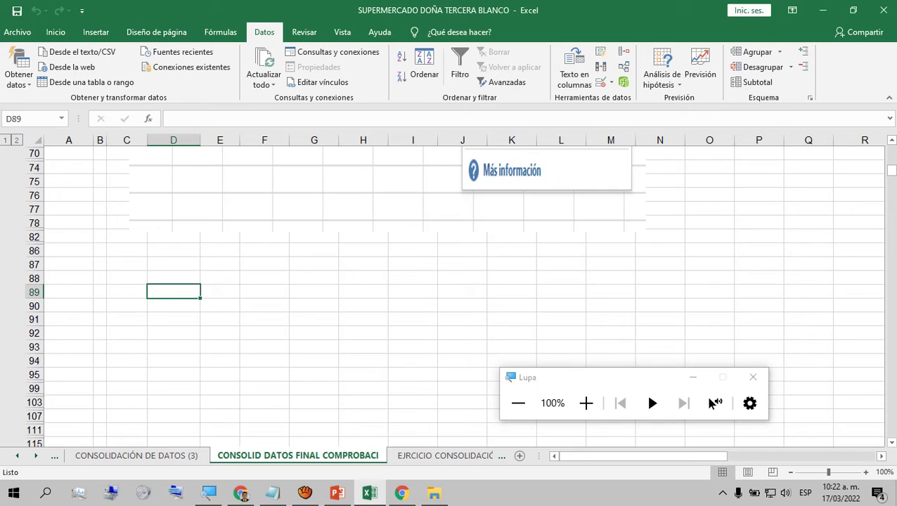
key(Down)
key(Down)
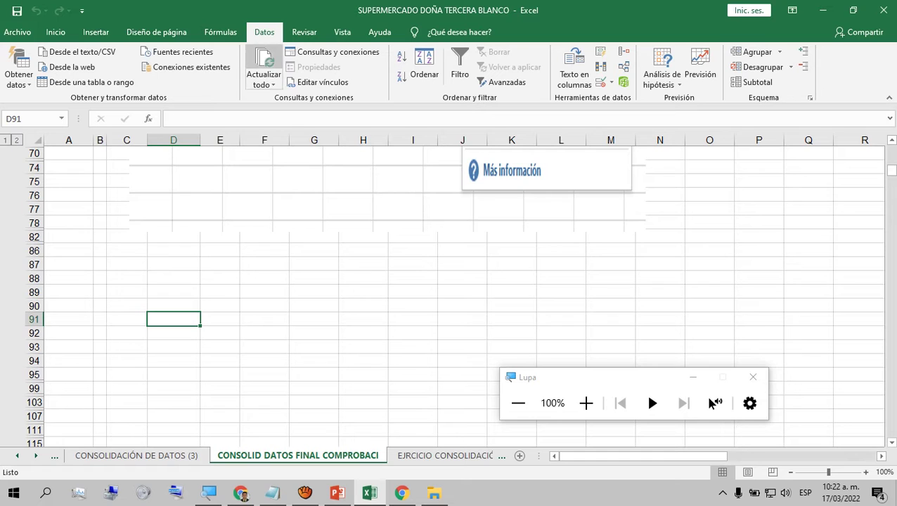
click(585, 403)
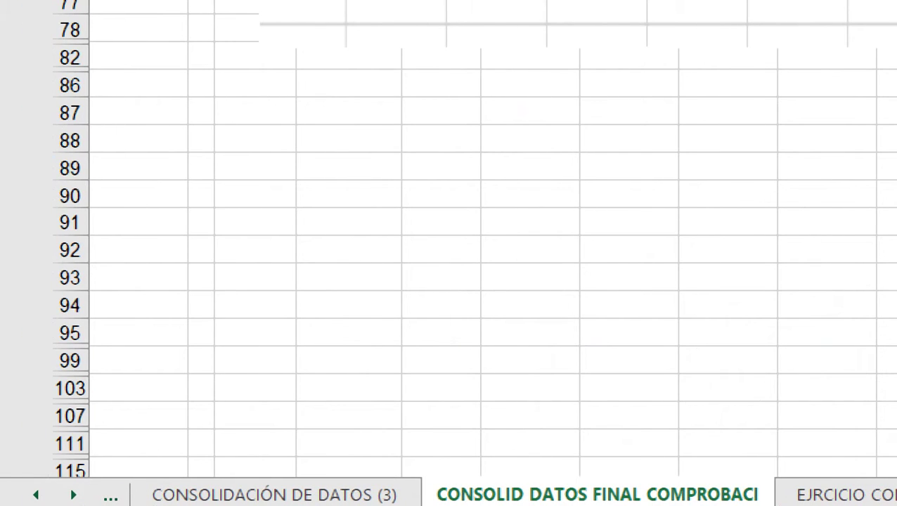
click(349, 221)
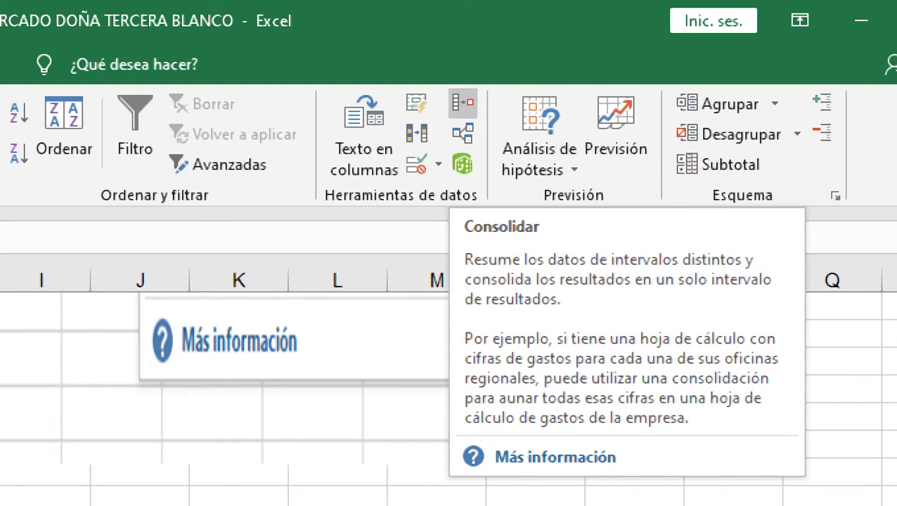
click(462, 102)
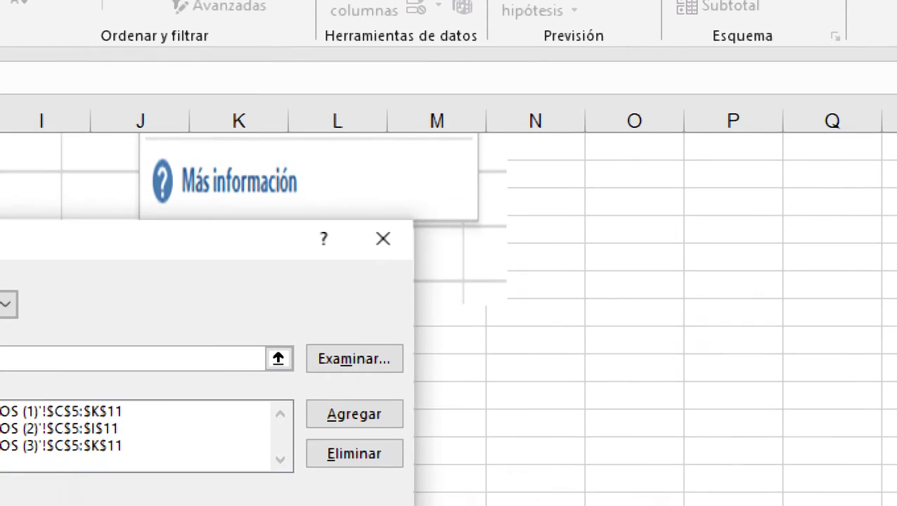
click(63, 444)
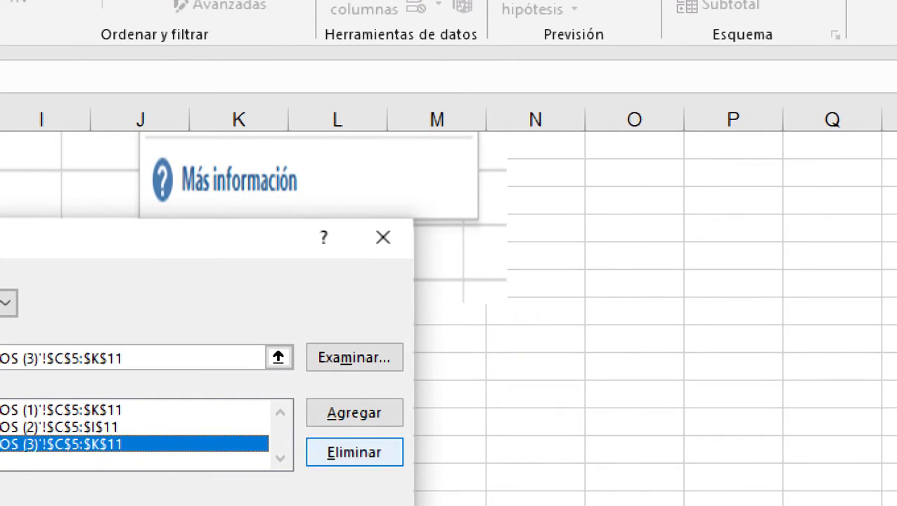
click(354, 452)
click(63, 410)
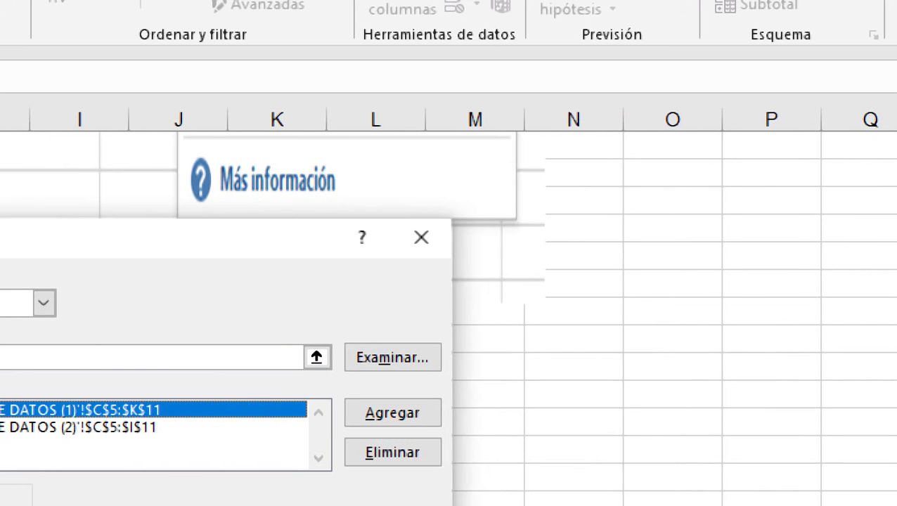
click(392, 453)
click(63, 410)
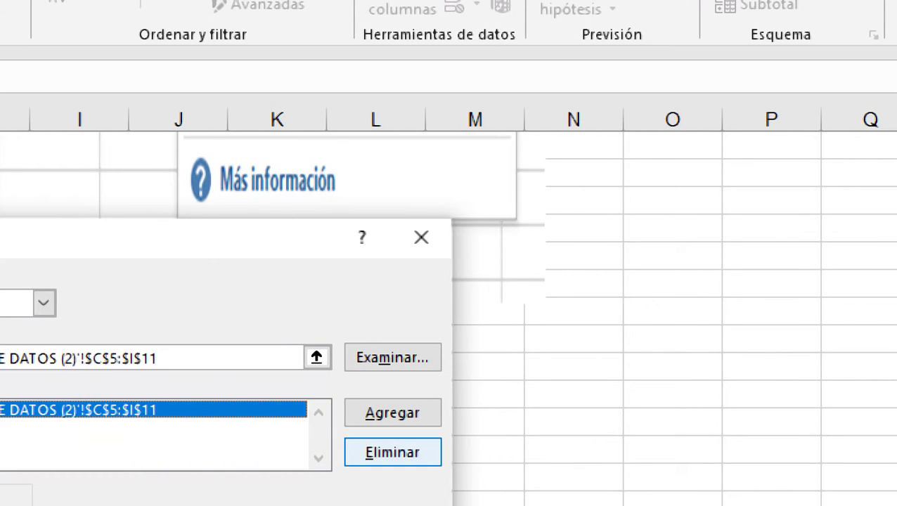
click(392, 452)
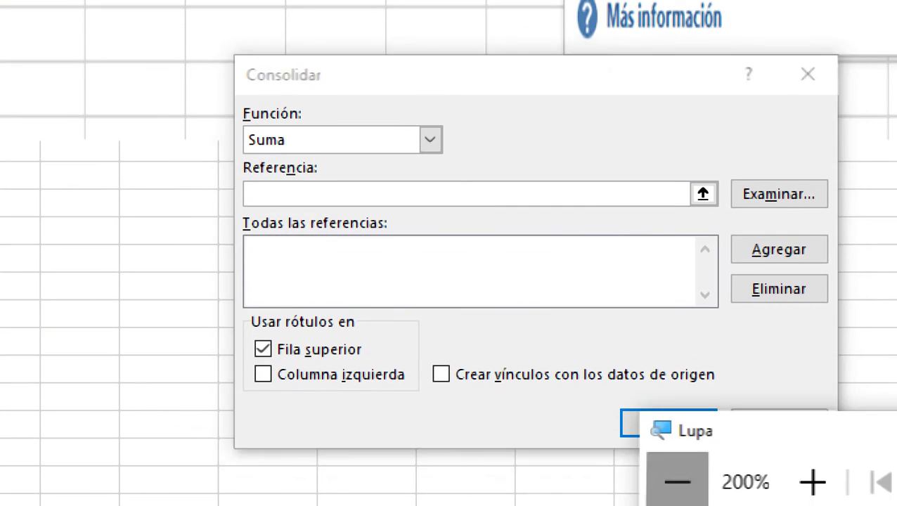
click(677, 486)
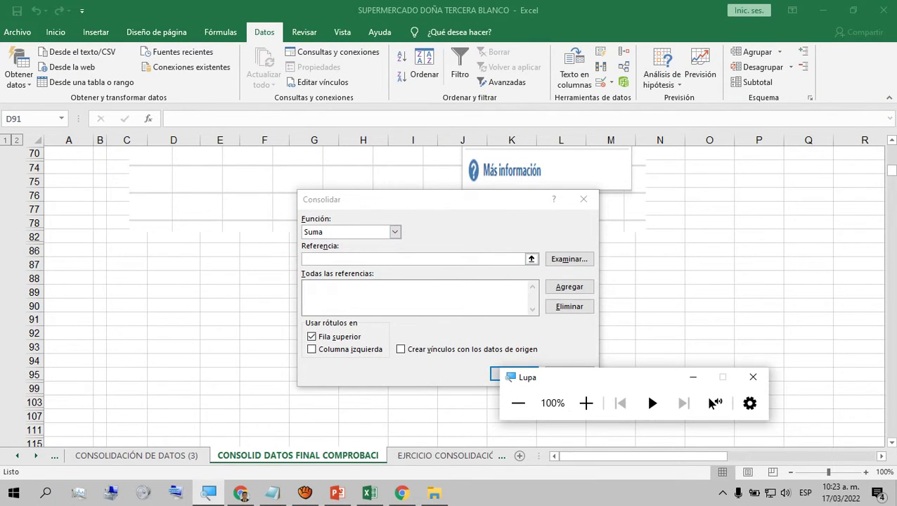
key(alt+Tab)
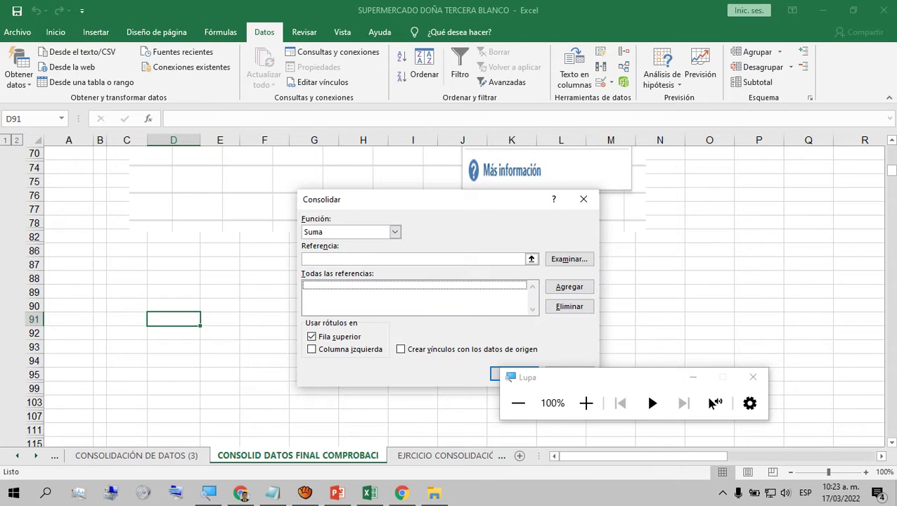
click(587, 403)
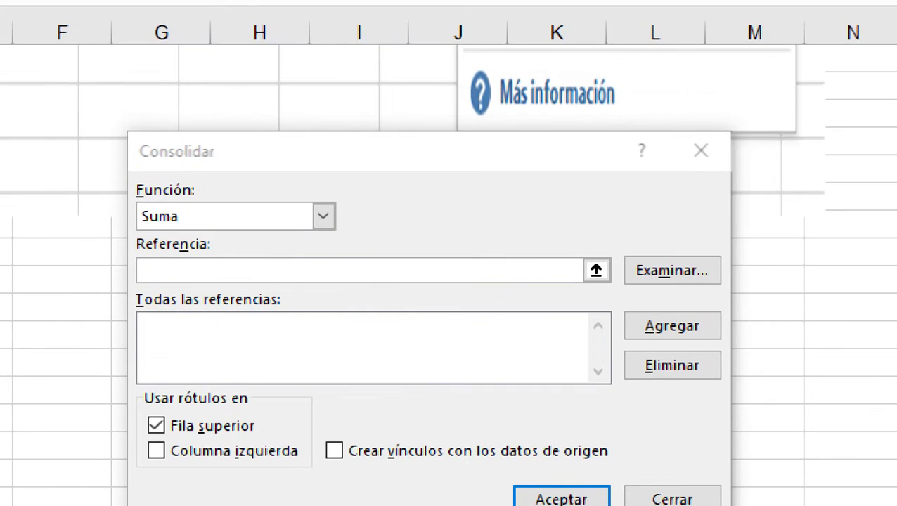
click(323, 216)
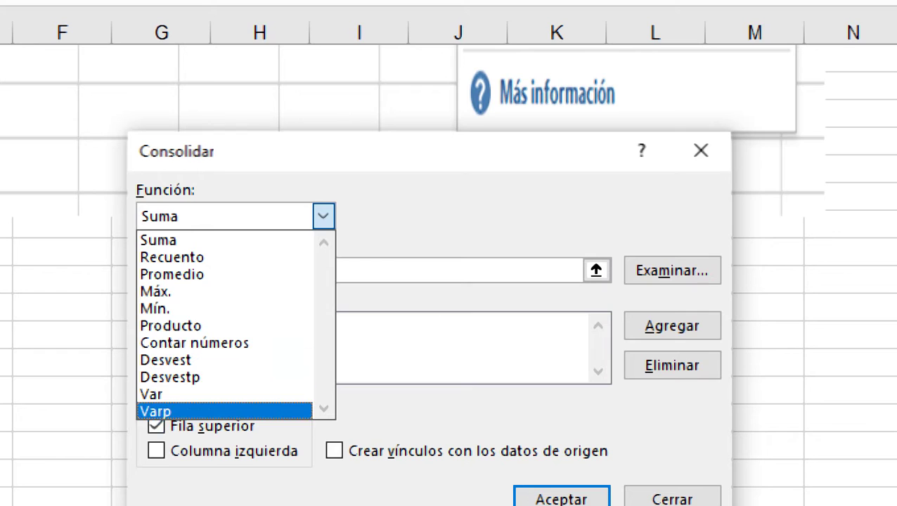
key(Return)
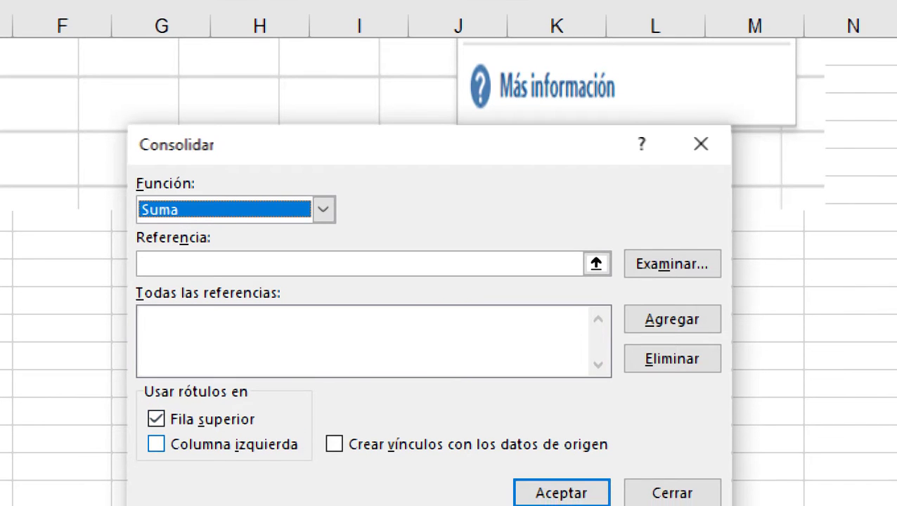
Step: Tick Columna izquierda in Consolidar and close the dialog
click(156, 445)
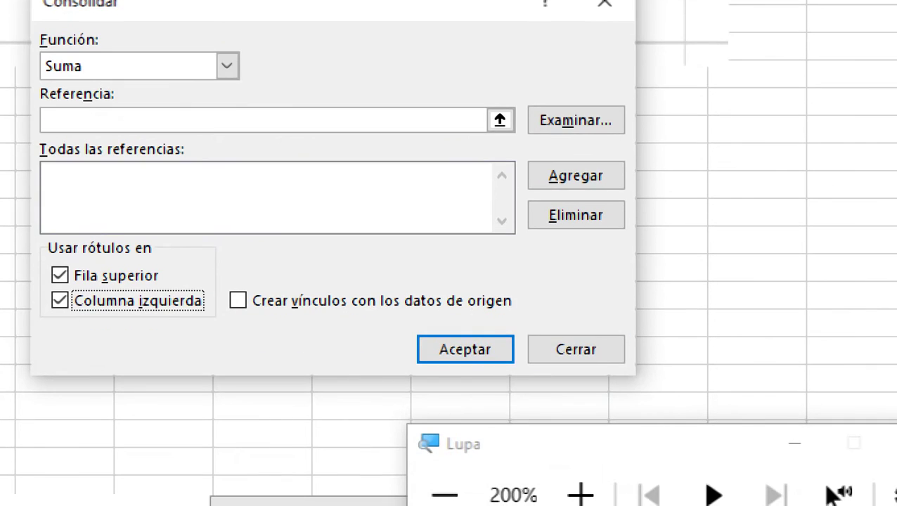
click(576, 350)
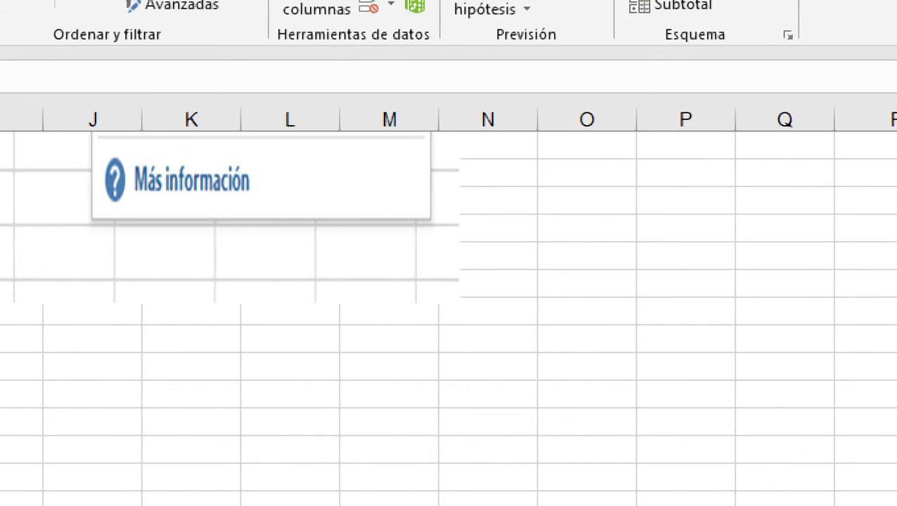
click(685, 339)
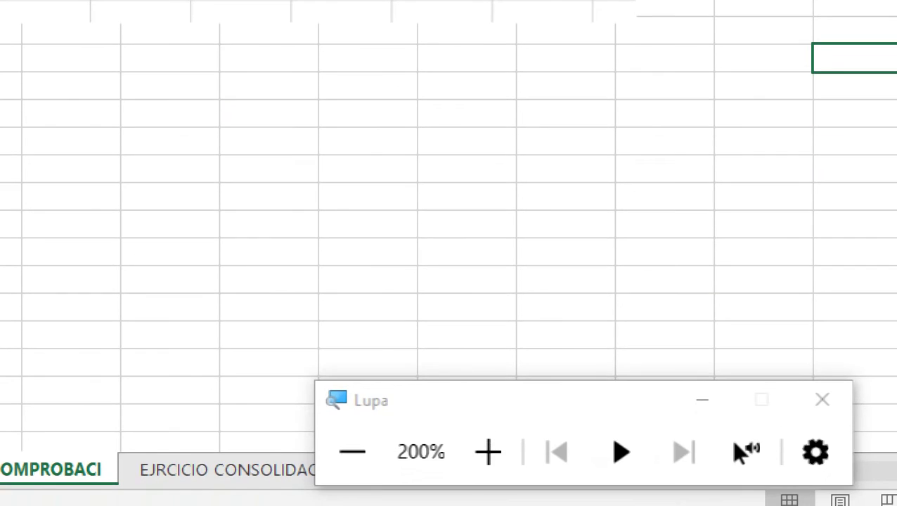
click(352, 453)
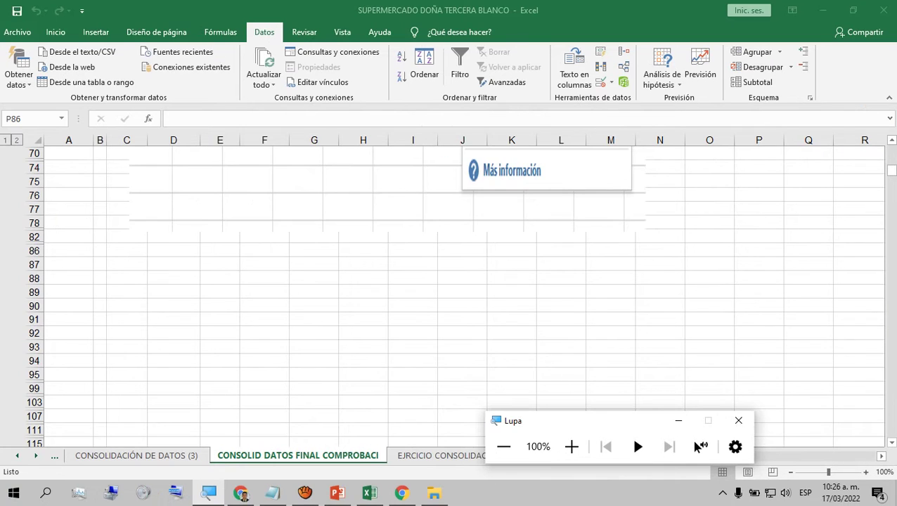
key(alt+Tab)
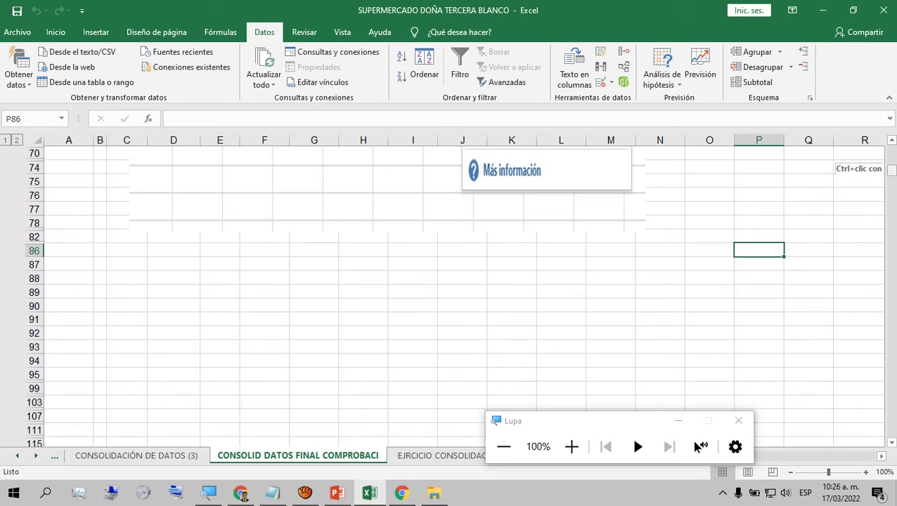
scroll(696, 447, up, 5)
scroll(696, 448, up, 2)
scroll(696, 447, up, 3)
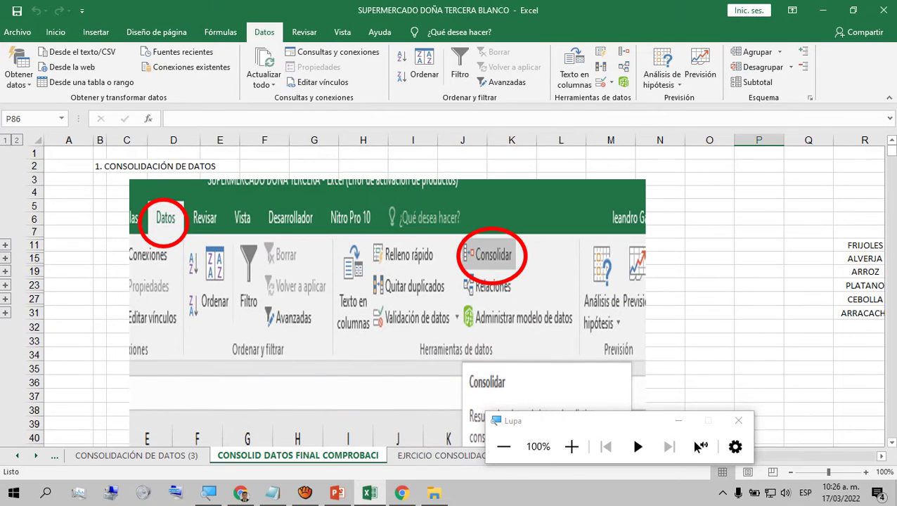
scroll(696, 447, right, 1)
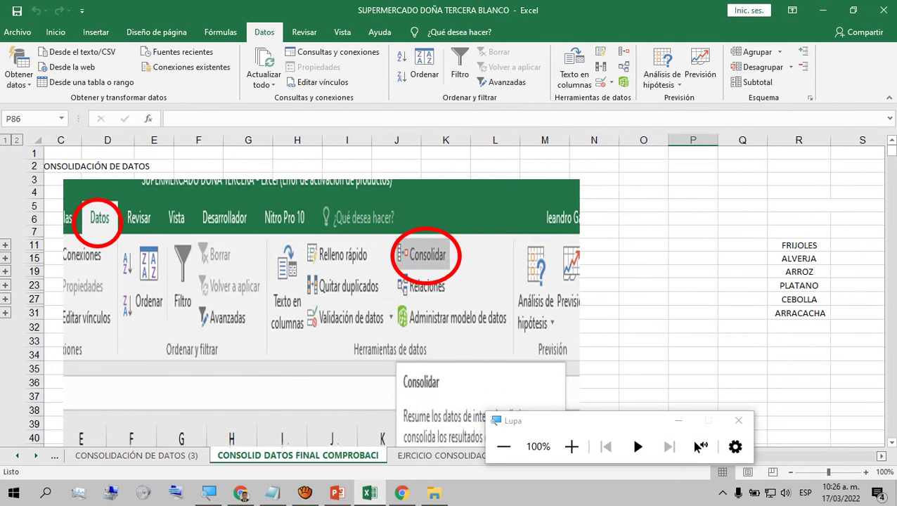
scroll(696, 447, right, 2)
scroll(696, 447, right, 3)
scroll(696, 447, right, 2)
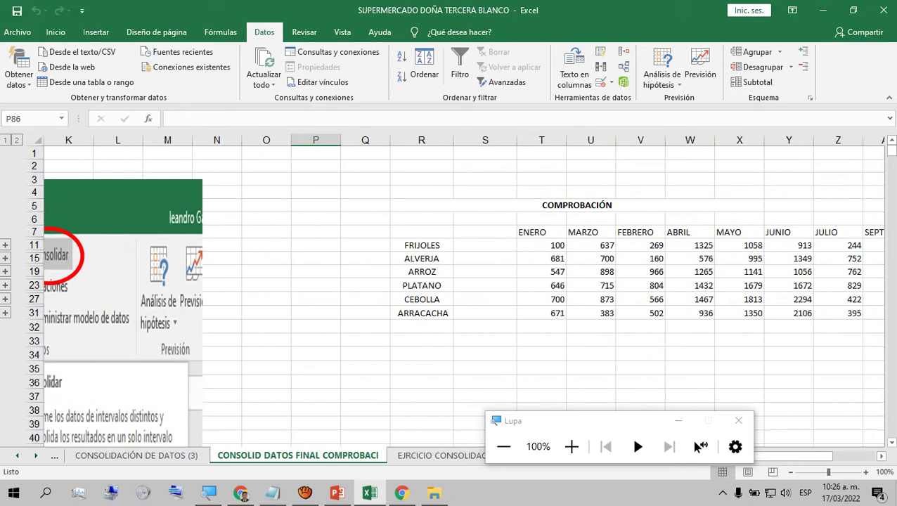
click(422, 245)
drag(422, 299, 422, 313)
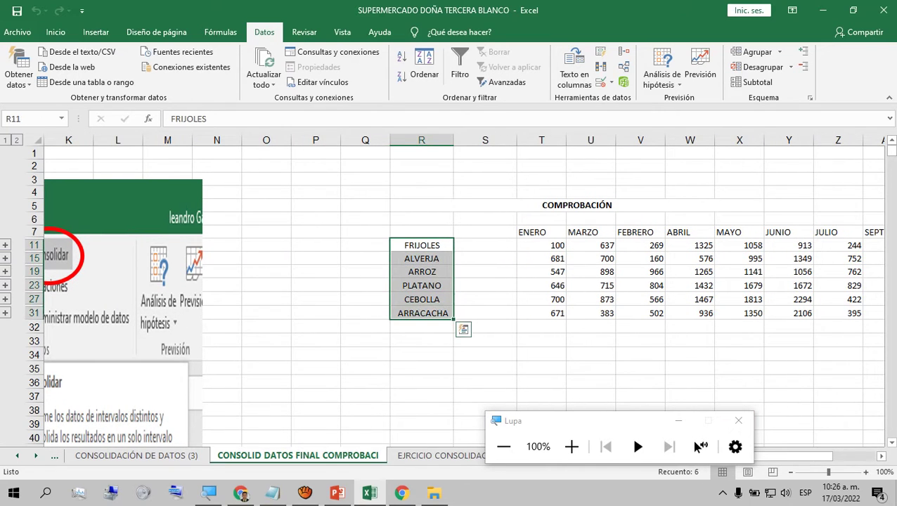
drag(541, 232, 836, 245)
drag(541, 232, 872, 232)
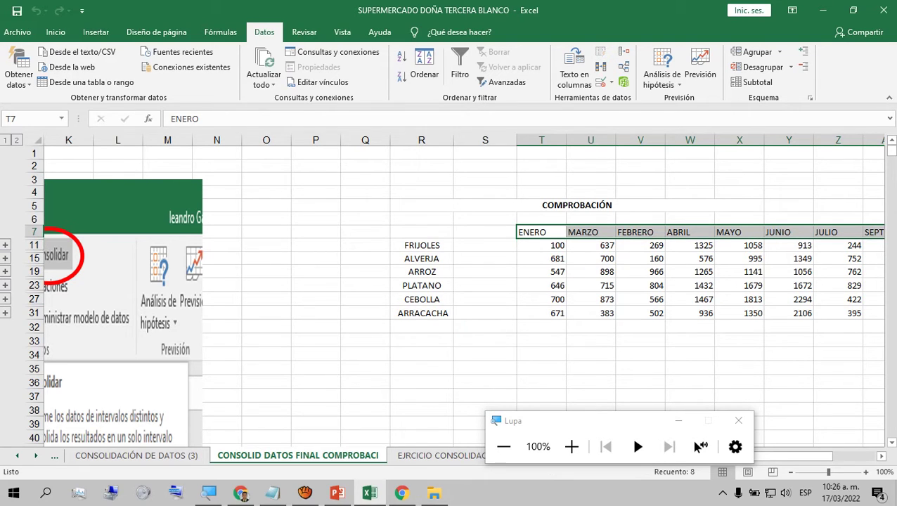
drag(892, 150, 891, 170)
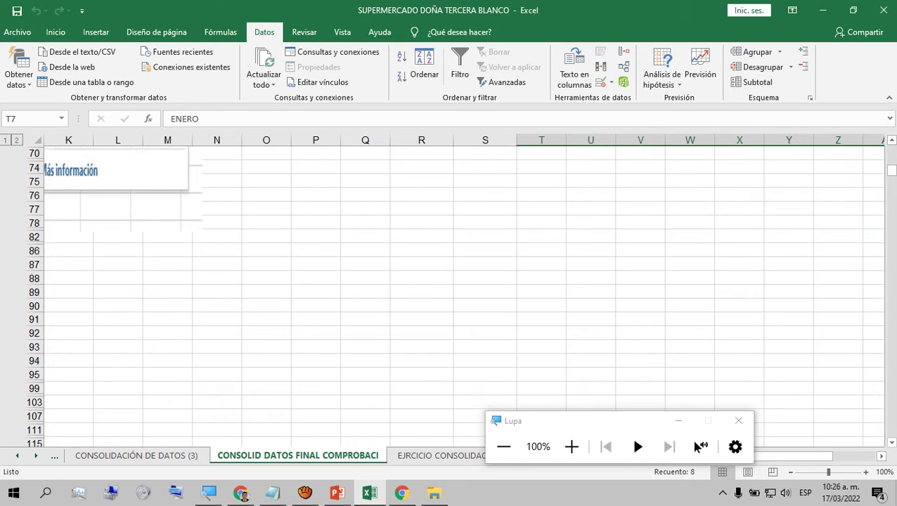
drag(791, 456, 763, 456)
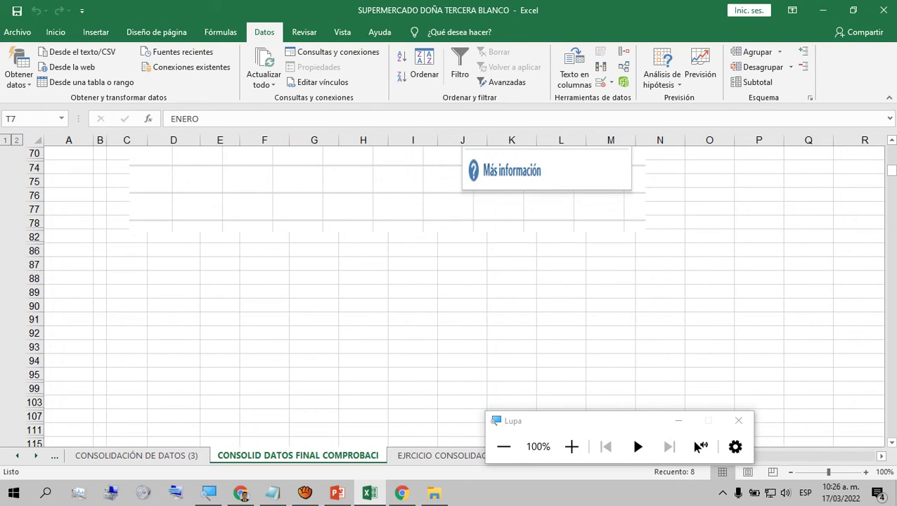
click(173, 320)
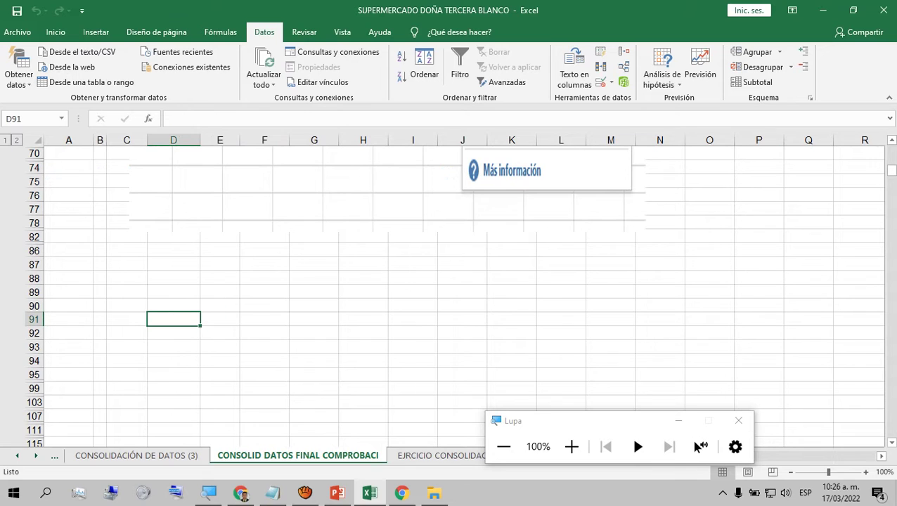
Step: From D91, reopen Consolidar and collapse the empty Referencia box to pick a sheet range
click(623, 51)
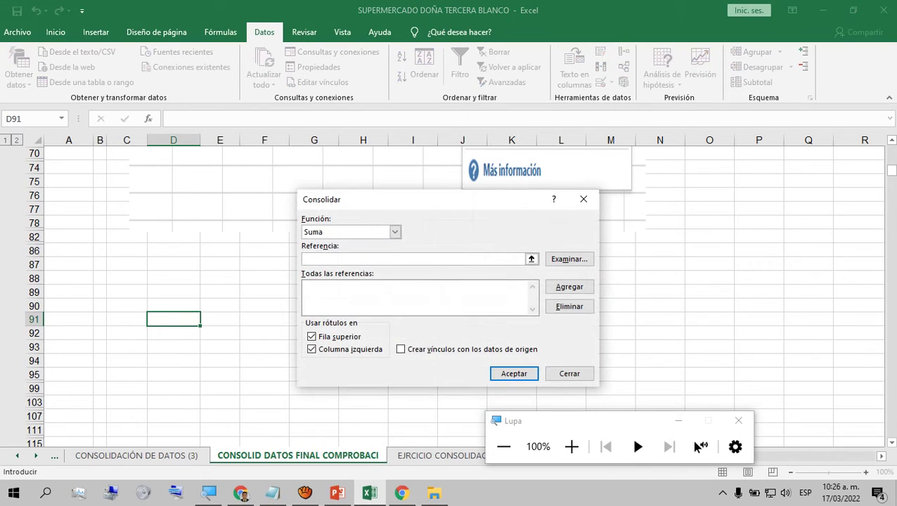
key(super+plus)
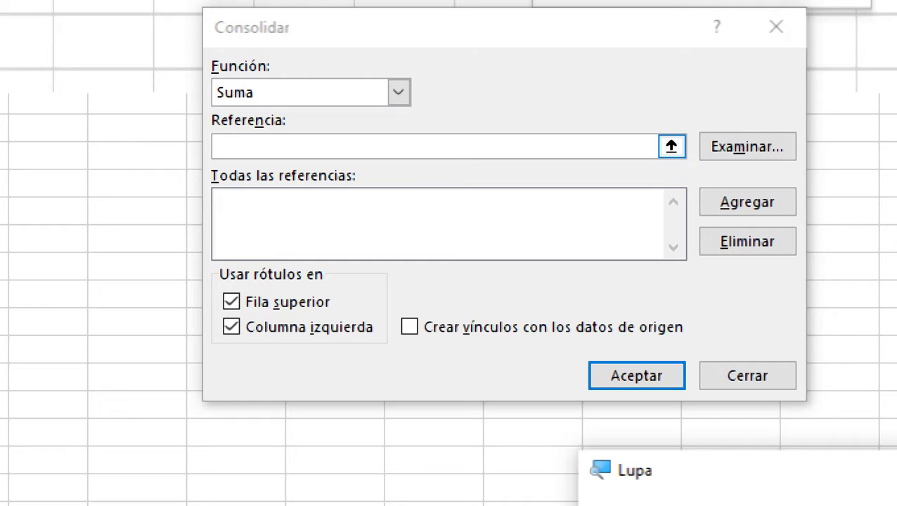
click(218, 146)
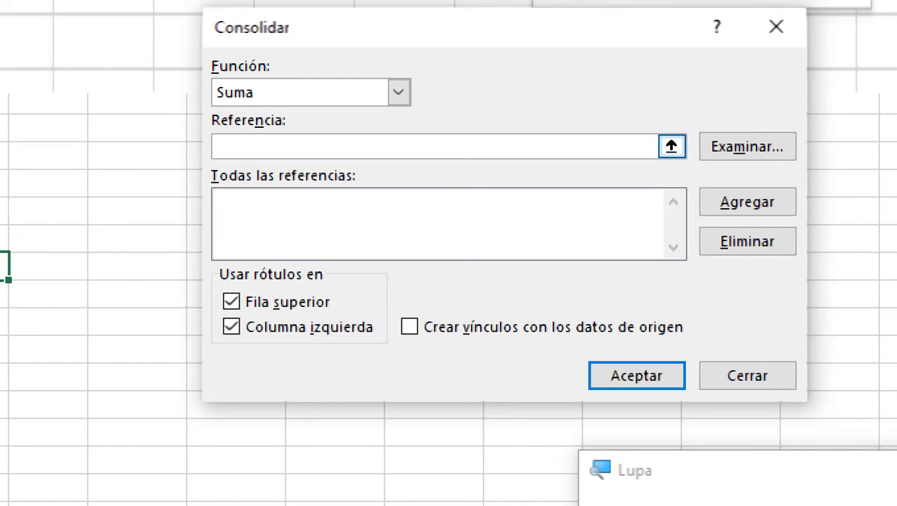
click(672, 146)
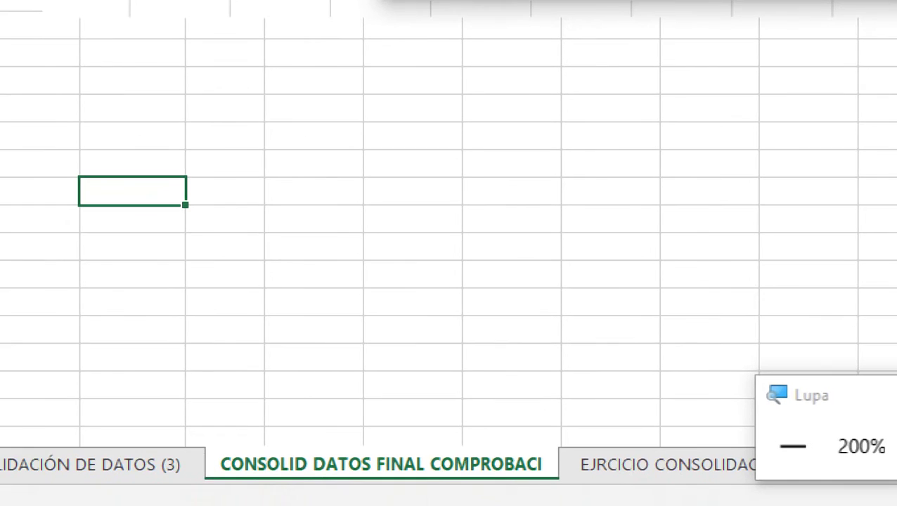
click(793, 447)
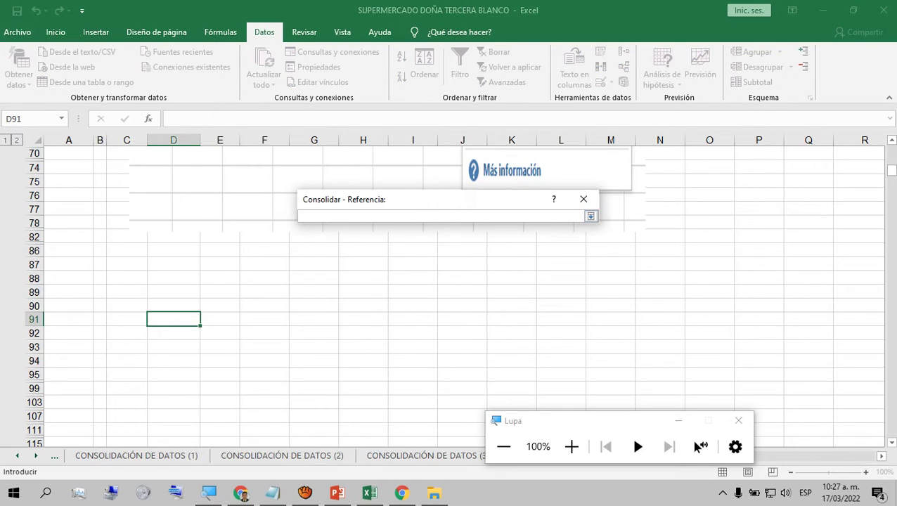
Step: On CONSOLIDACIÓN DE DATOS (1), drag across the PUNTO A table C5:K11 as the reference
key(ctrl+Page_Down)
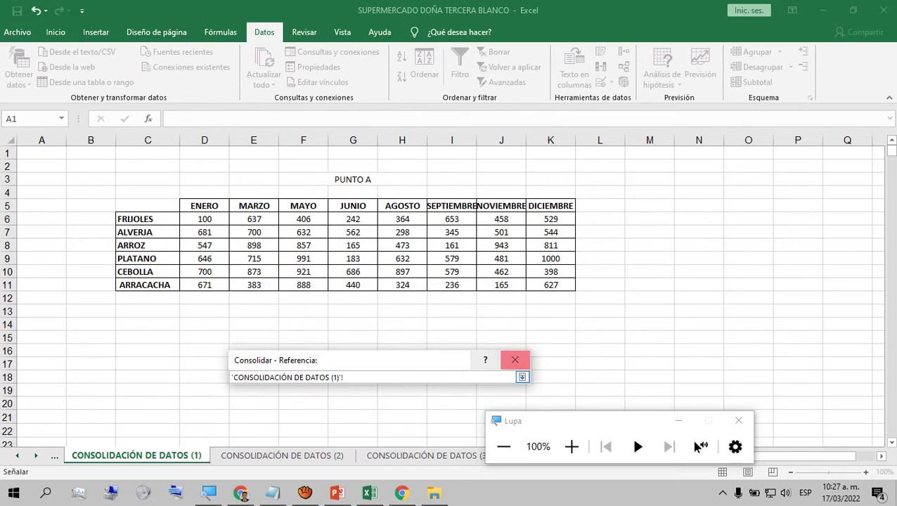
mouse_move(148, 205)
mouse_down()
mouse_move(151, 221)
mouse_move(568, 287)
mouse_up()
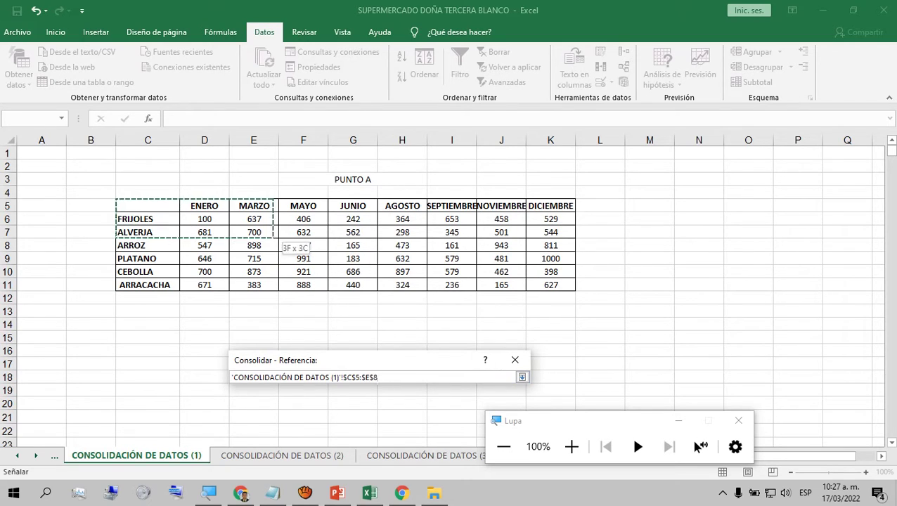
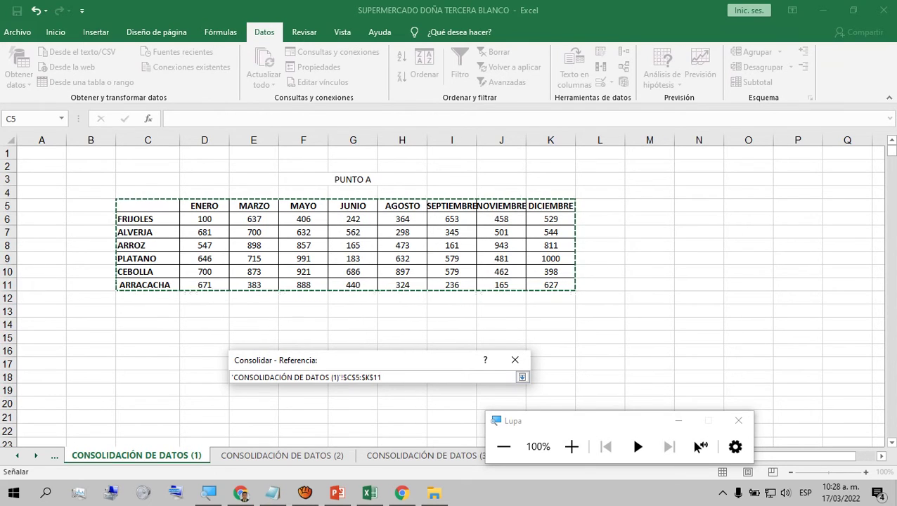
Step: With Suma selected, add 'CONSOLIDACIÓN DE DATOS (1)'!$C$5:$K$11 to the Consolidar reference list
click(572, 447)
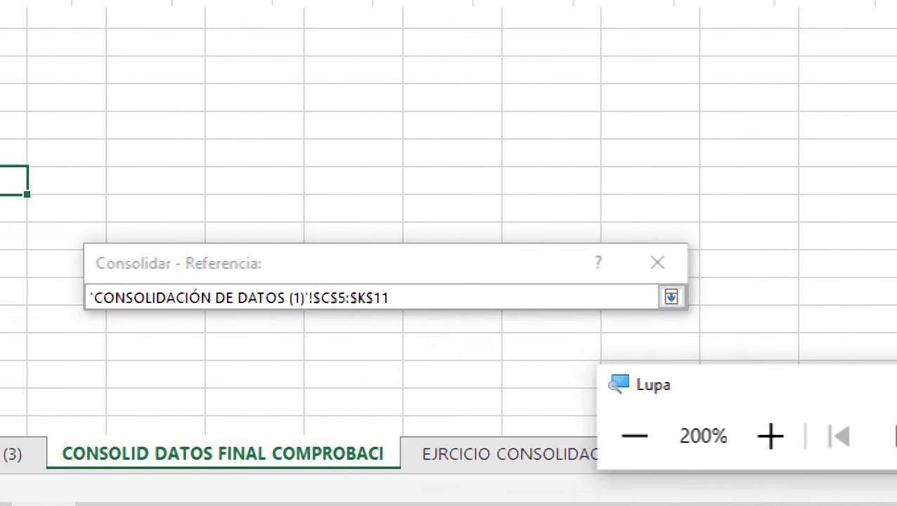
key(Return)
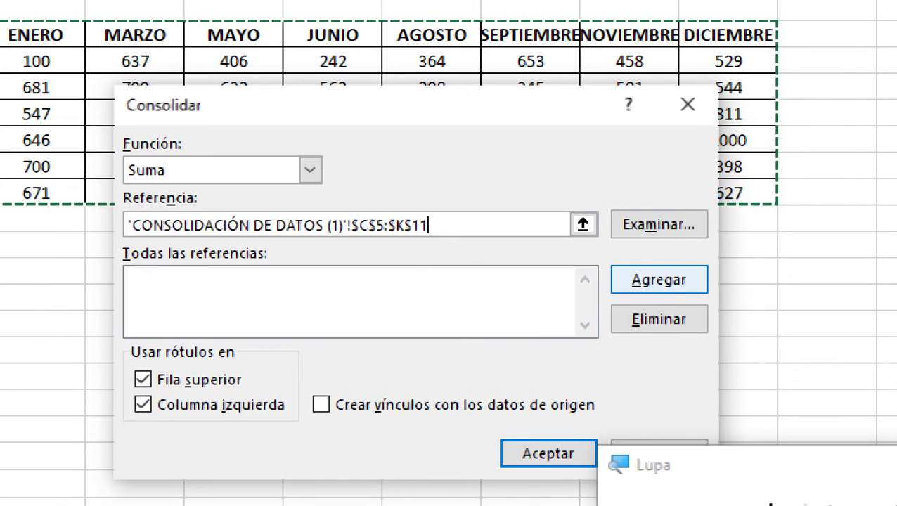
click(659, 279)
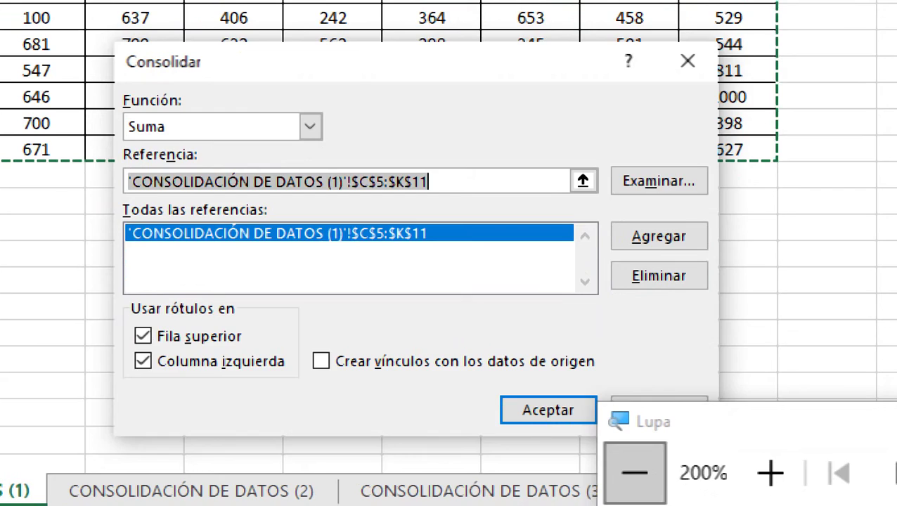
click(634, 473)
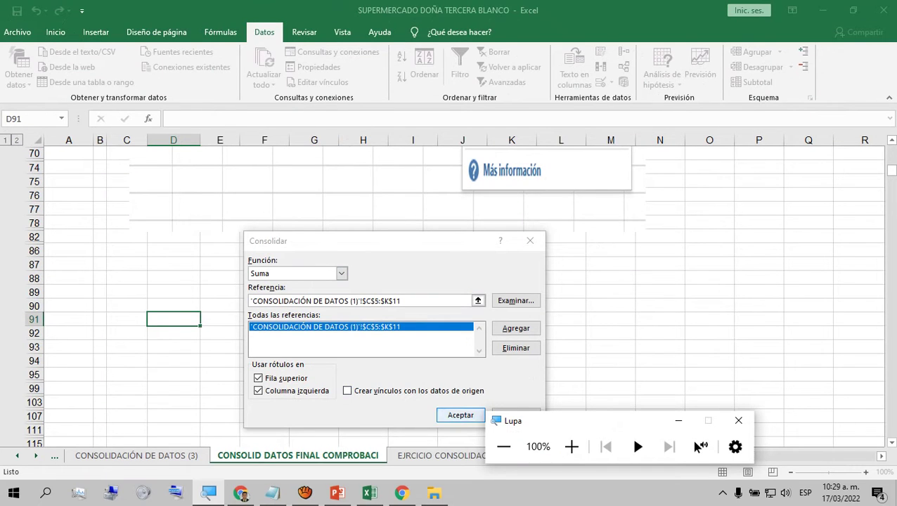
Step: Select C5:I11 on the CONSOLIDACIÓN DE DATOS (2) sheet and add it as a consolidation reference
drag(694, 441, 810, 352)
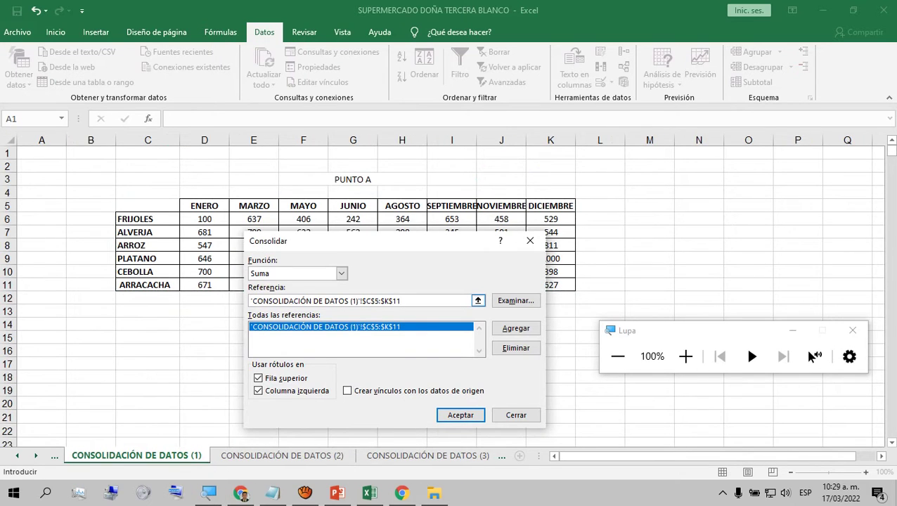
click(478, 300)
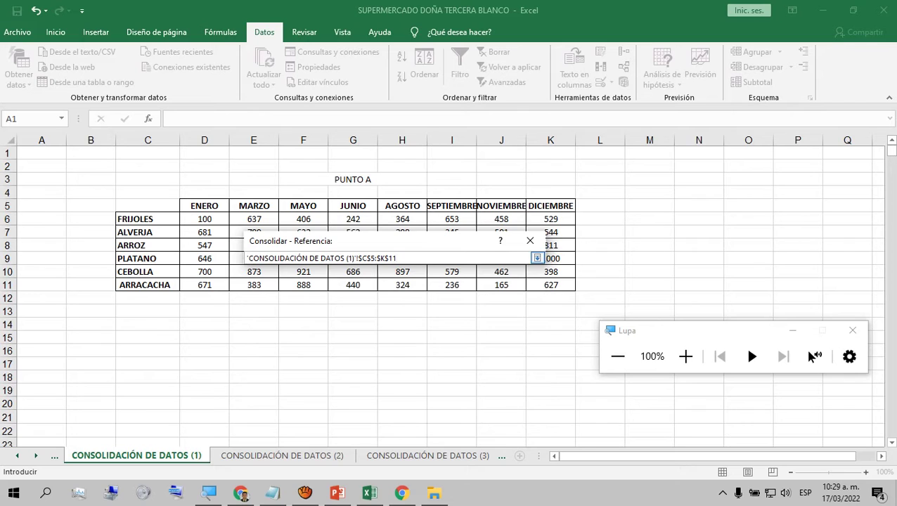
click(537, 258)
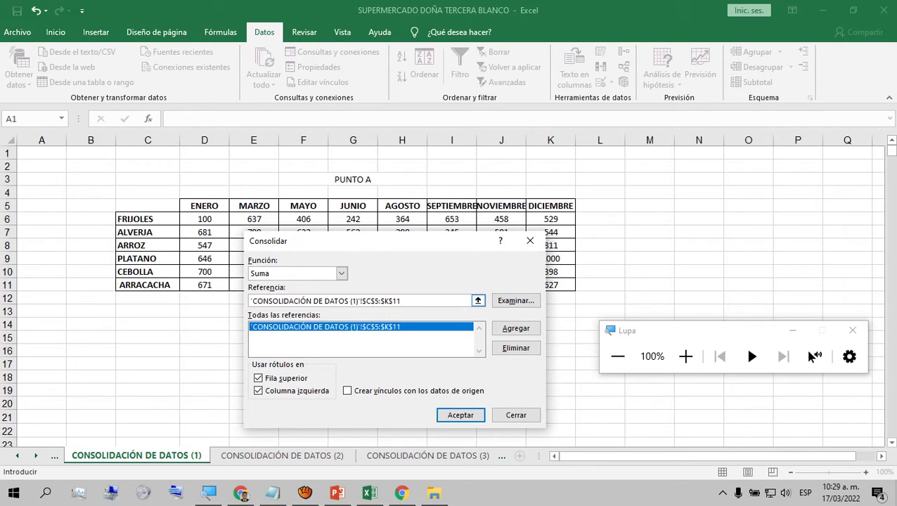
click(478, 300)
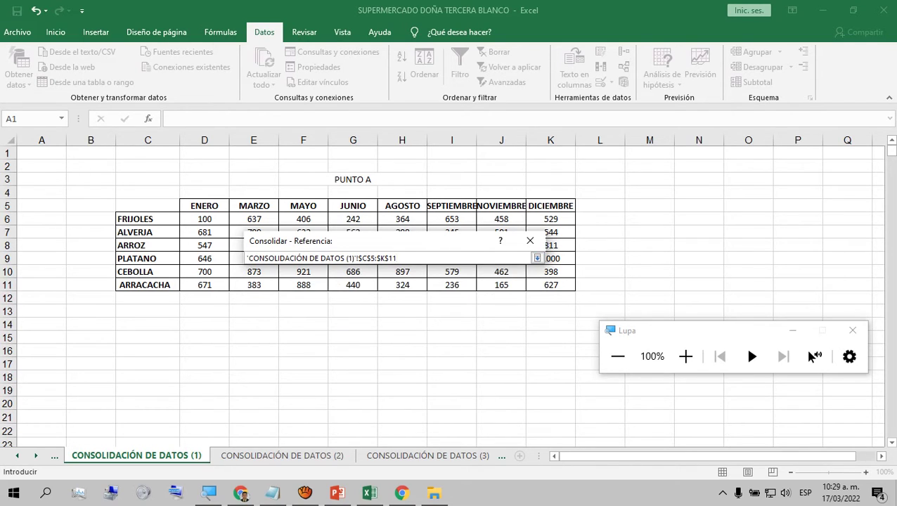
click(282, 456)
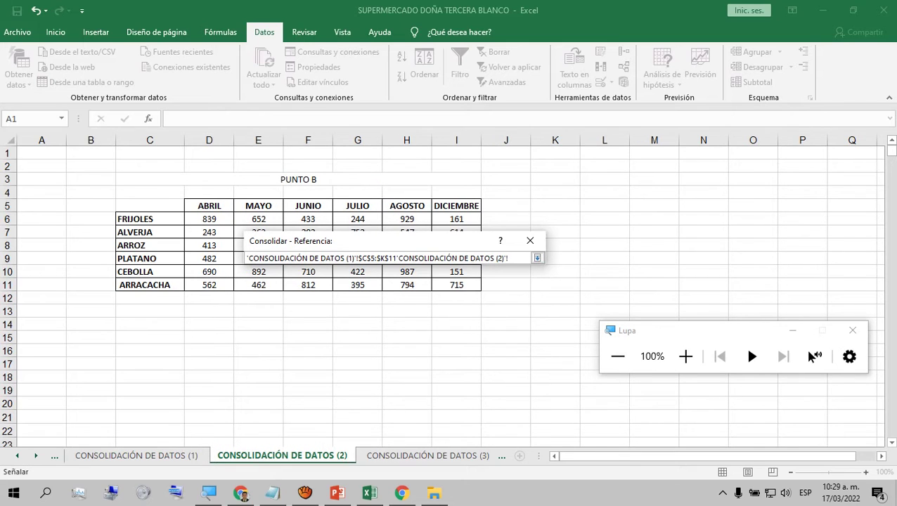
mouse_move(150, 206)
mouse_down()
mouse_move(280, 276)
mouse_move(480, 290)
mouse_up()
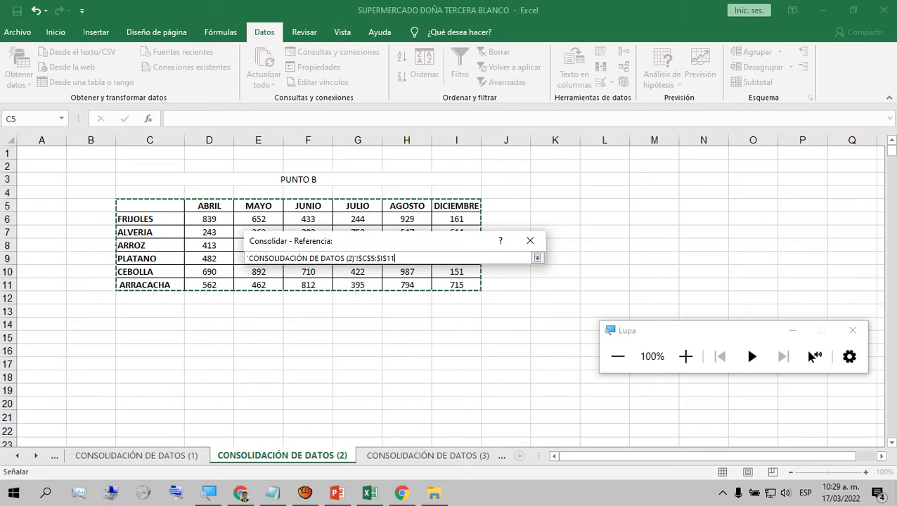
key(Return)
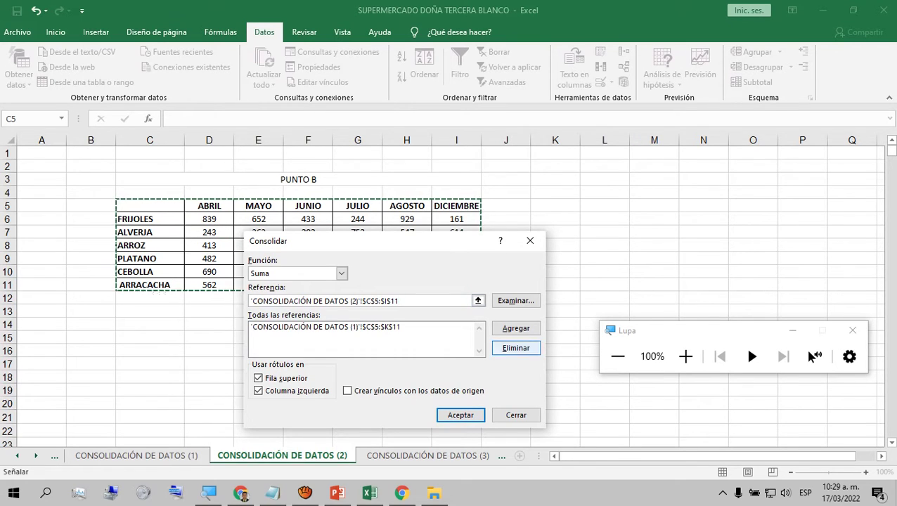
key(Return)
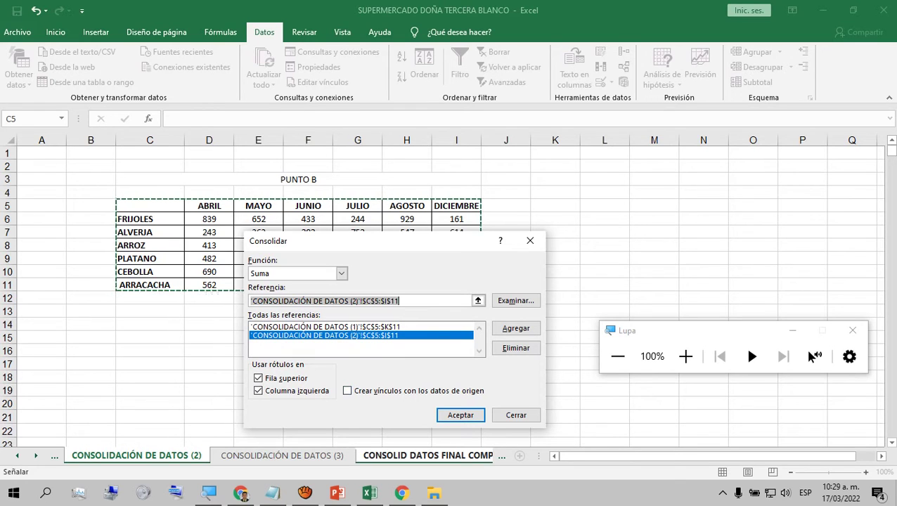
Step: Add 'CONSOLIDACIÓN DE DATOS (3)'!$C$5:$I$11 as the third Suma reference in Consolidar
click(478, 301)
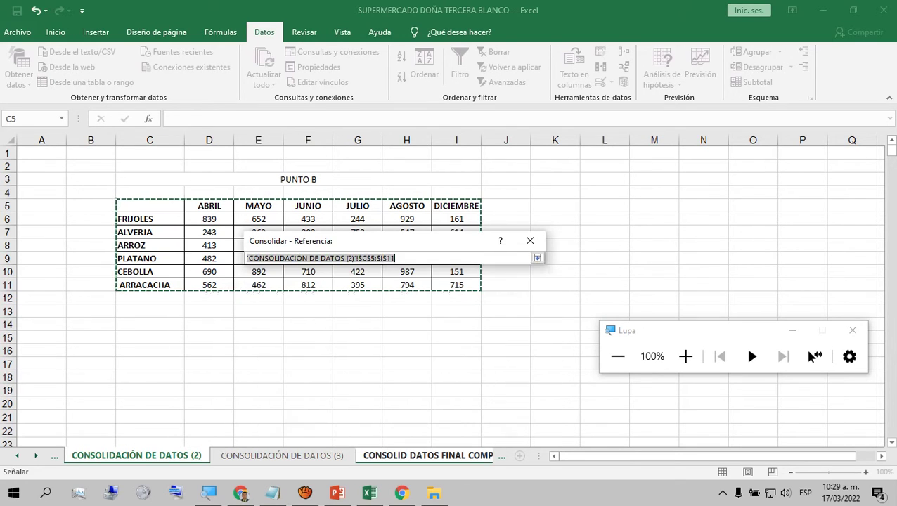
click(281, 456)
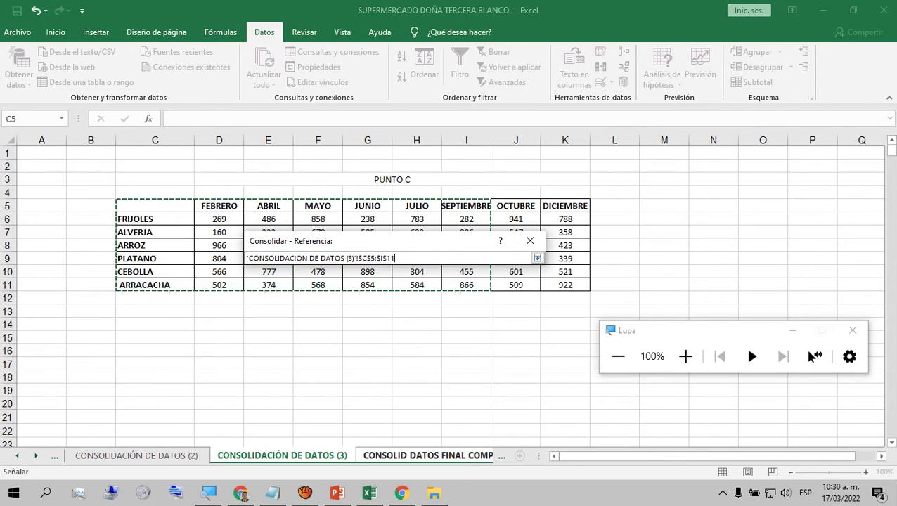
click(686, 356)
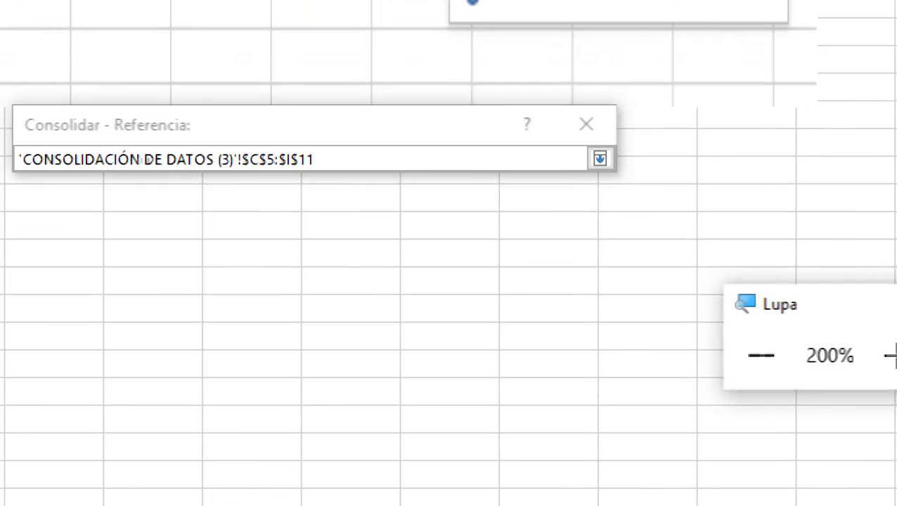
click(618, 357)
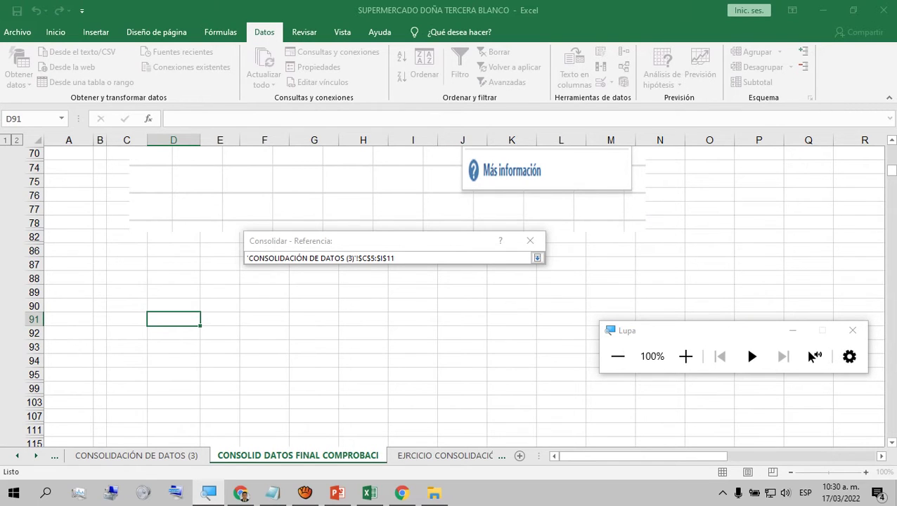
key(ctrl+Page_Up)
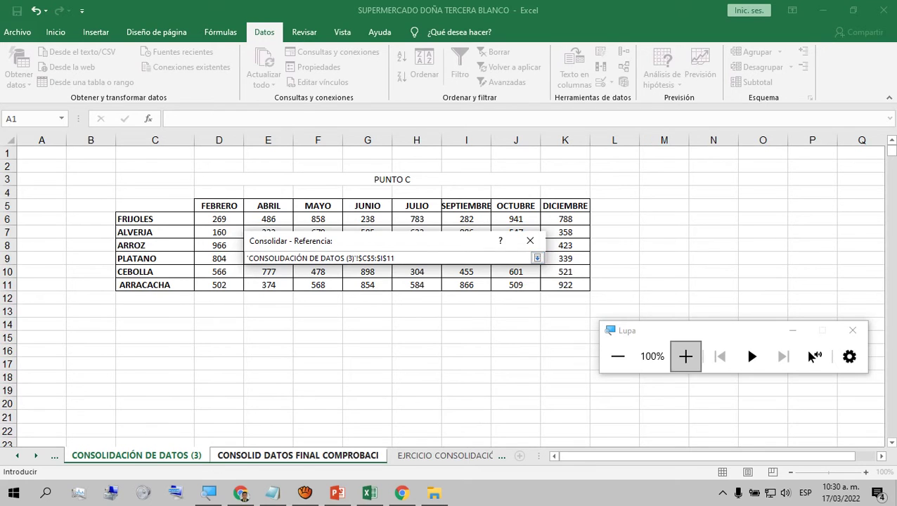
click(686, 356)
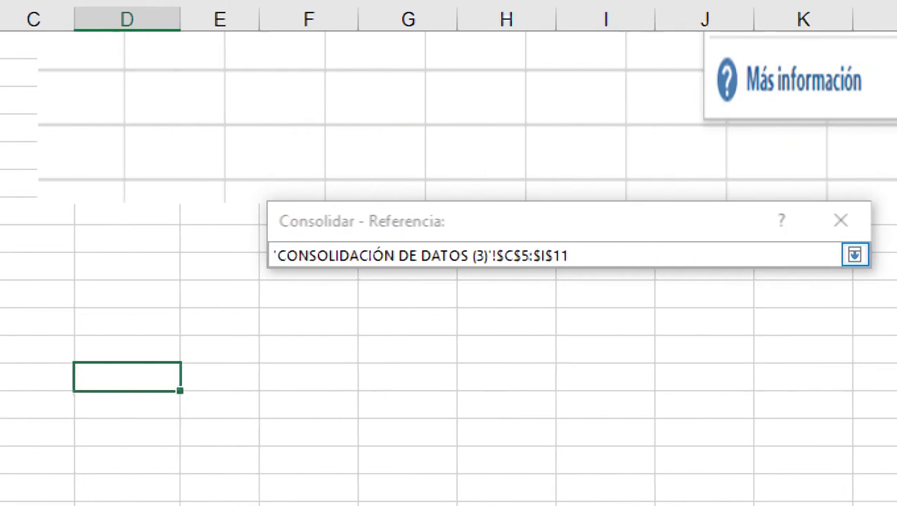
click(819, 254)
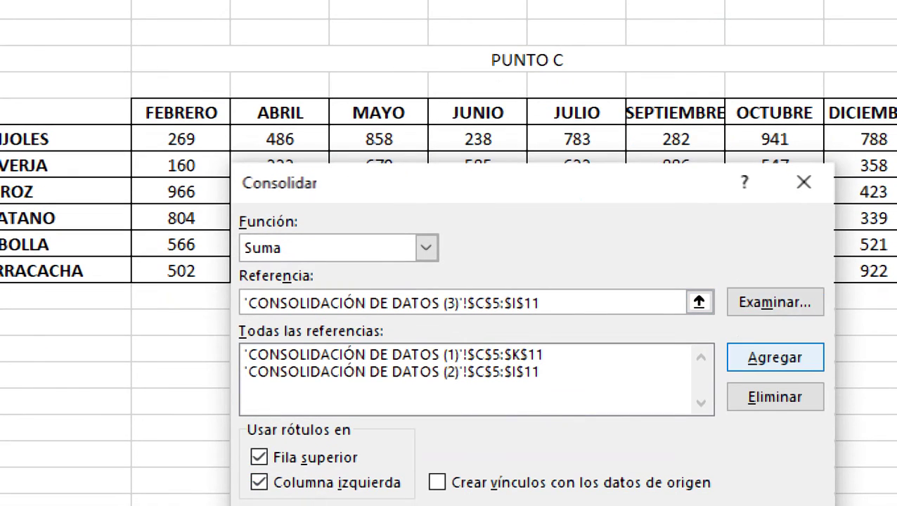
click(775, 357)
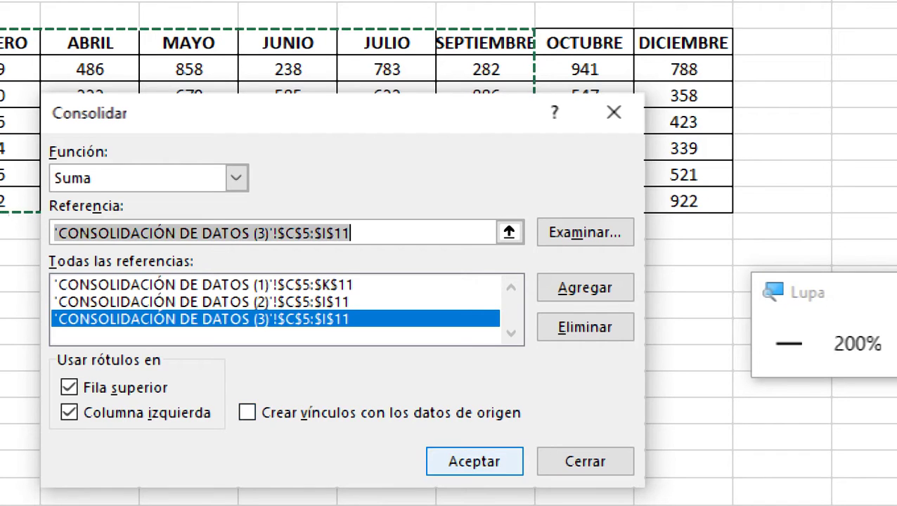
Step: Run the Suma consolidation, writing monthly FRIJOLES, ALVERJA, ARROZ and PLATANO totals onto the sheet
click(474, 461)
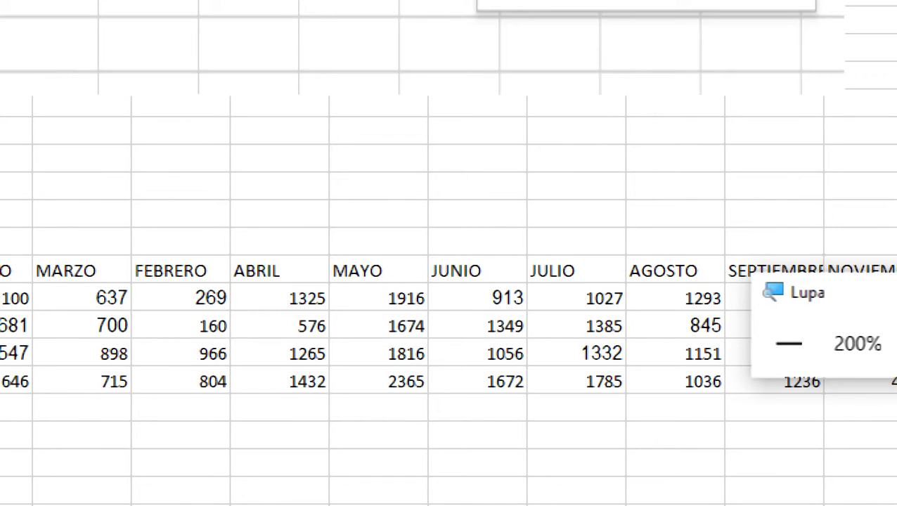
click(789, 344)
click(789, 344)
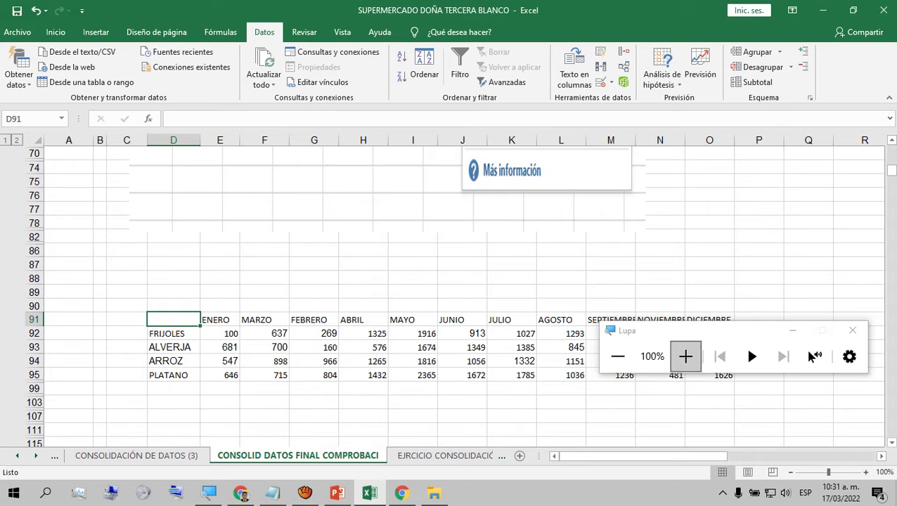
drag(703, 331, 682, 404)
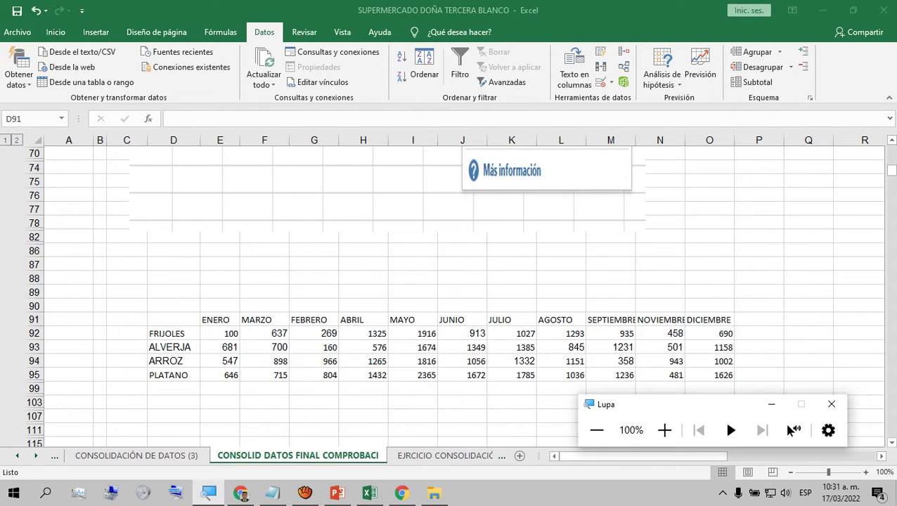
click(665, 430)
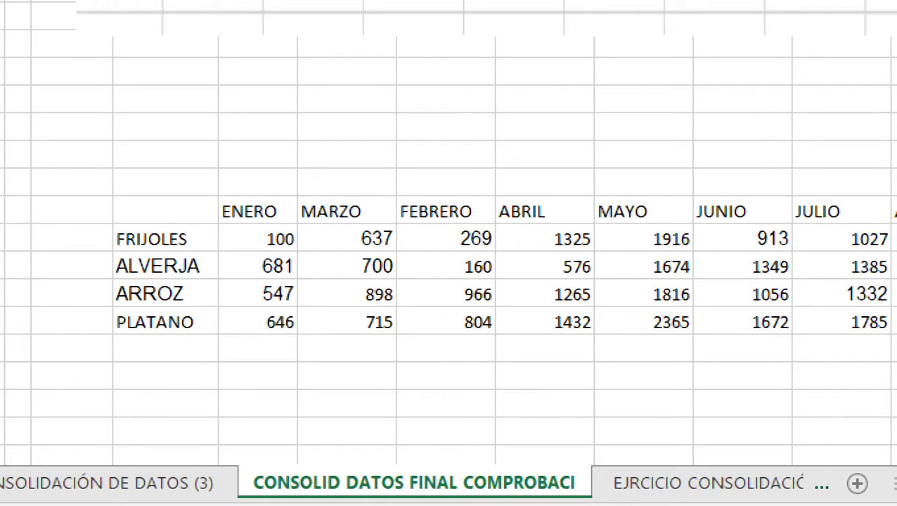
click(165, 209)
click(152, 240)
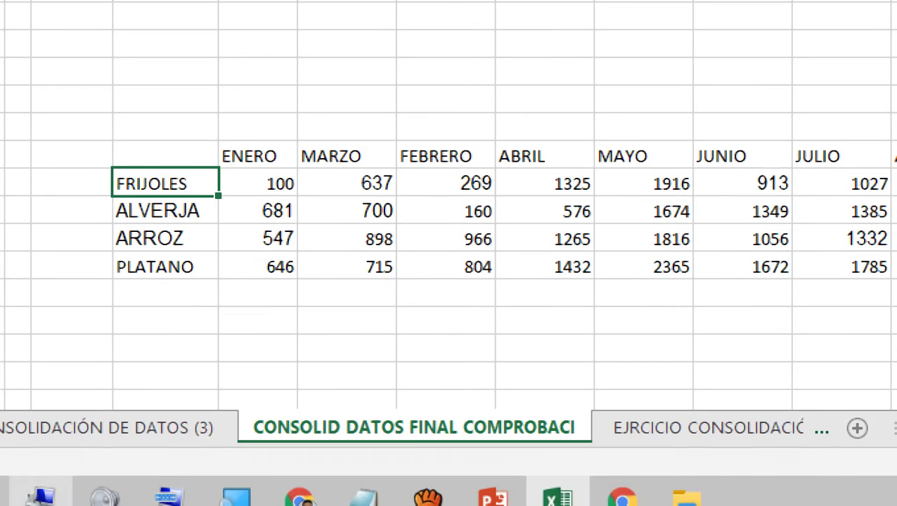
key(ctrl+Page_Up)
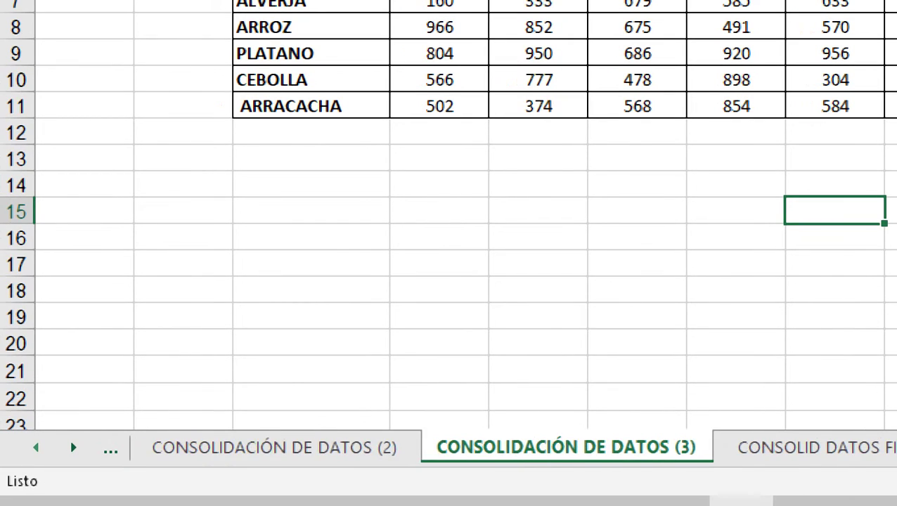
key(ctrl+Page_Up)
key(ctrl+Page_Up)
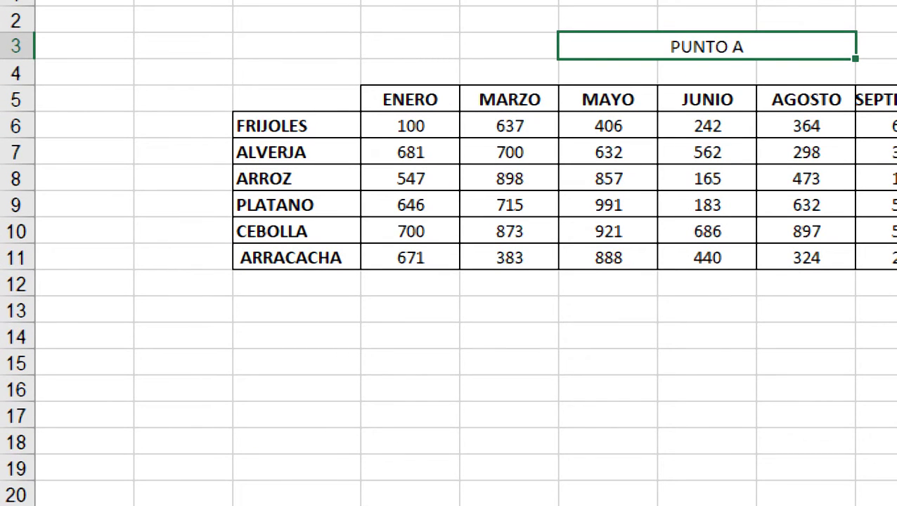
key(ctrl+Page_Down)
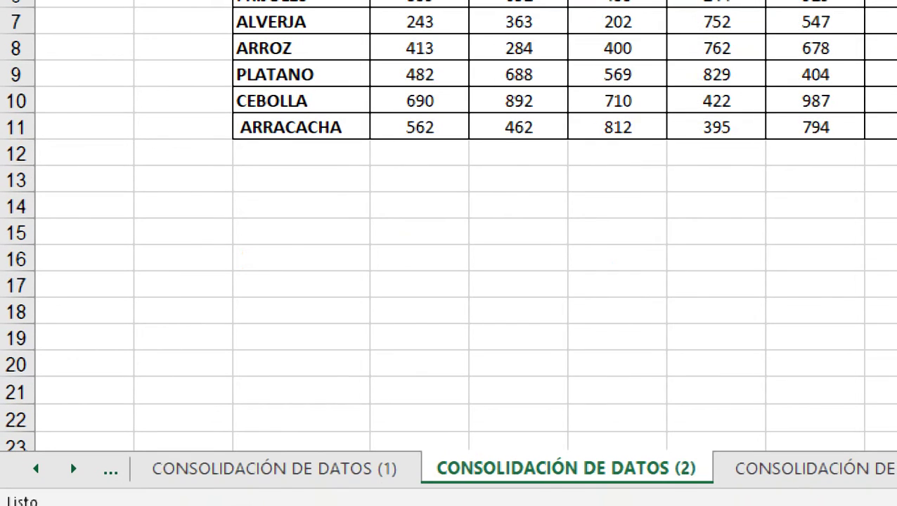
key(ctrl+Page_Down)
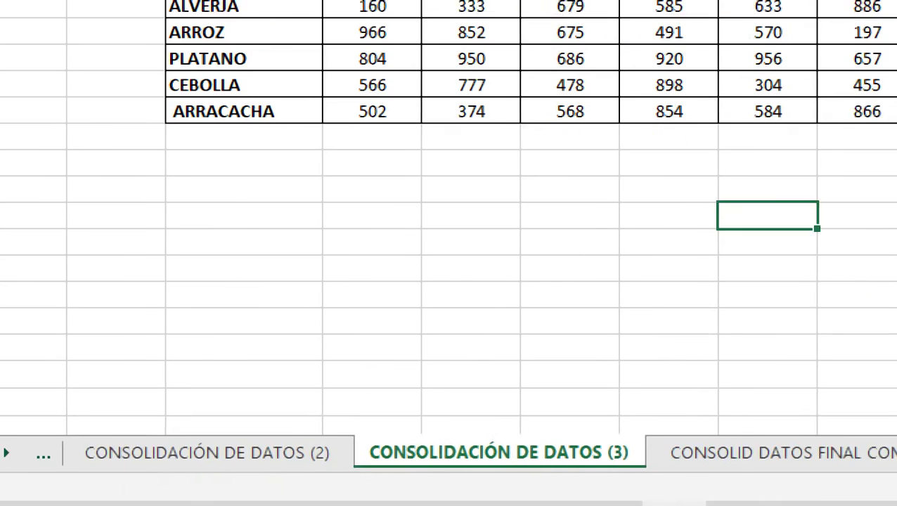
key(ctrl+Page_Down)
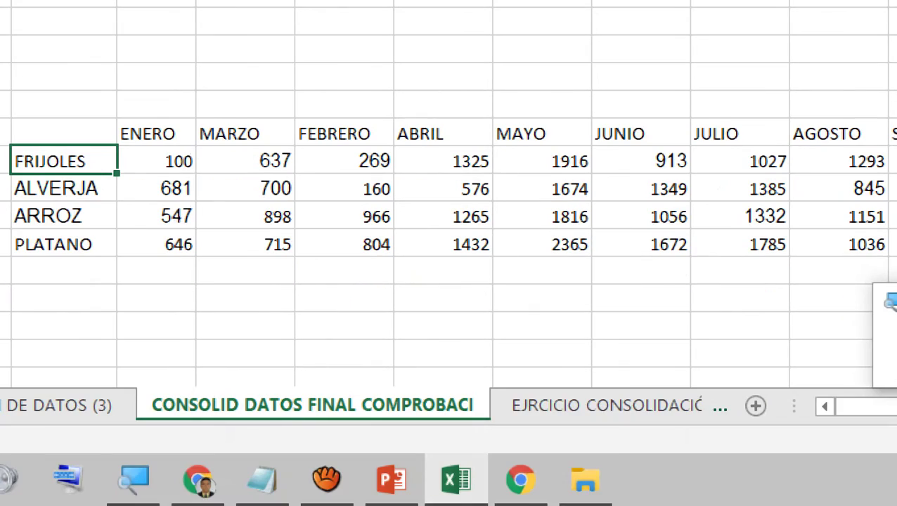
click(815, 353)
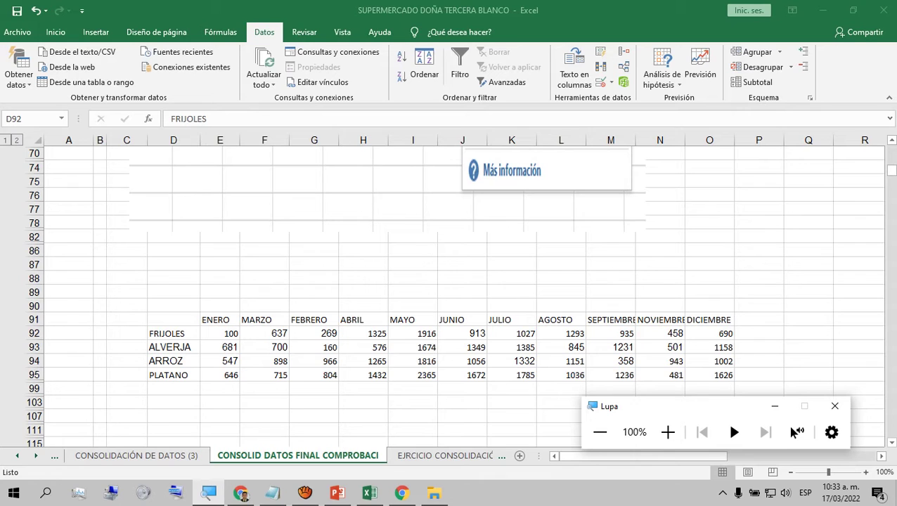
key(alt+Tab)
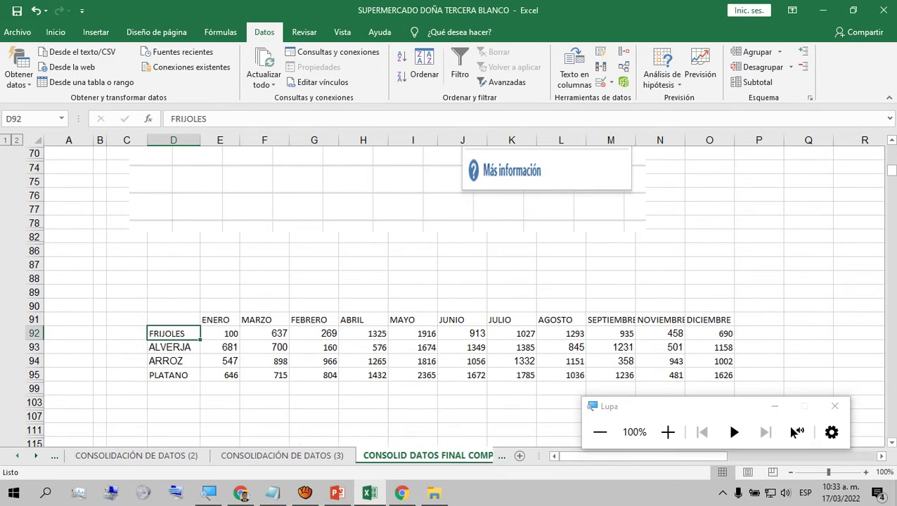
key(ctrl+Page_Up)
key(ctrl+Page_Up)
key(ctrl+Page_Up)
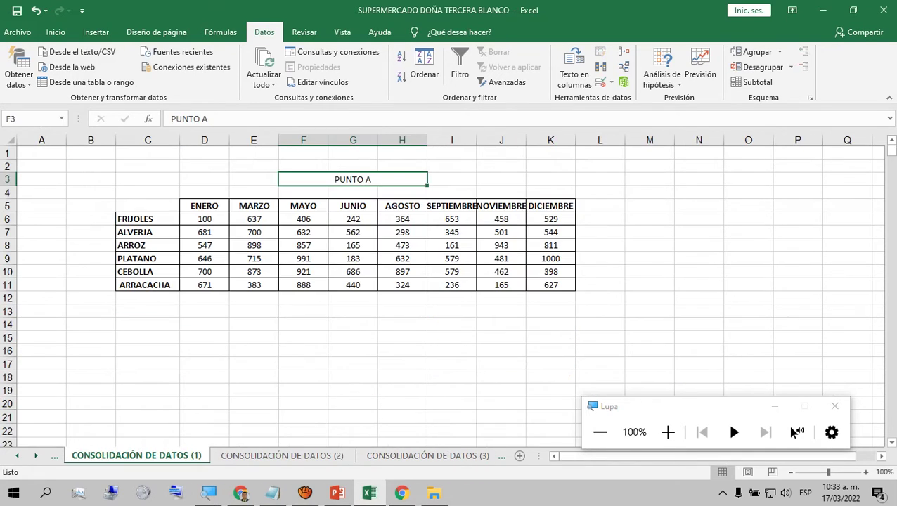
key(Down)
key(Down)
key(Left)
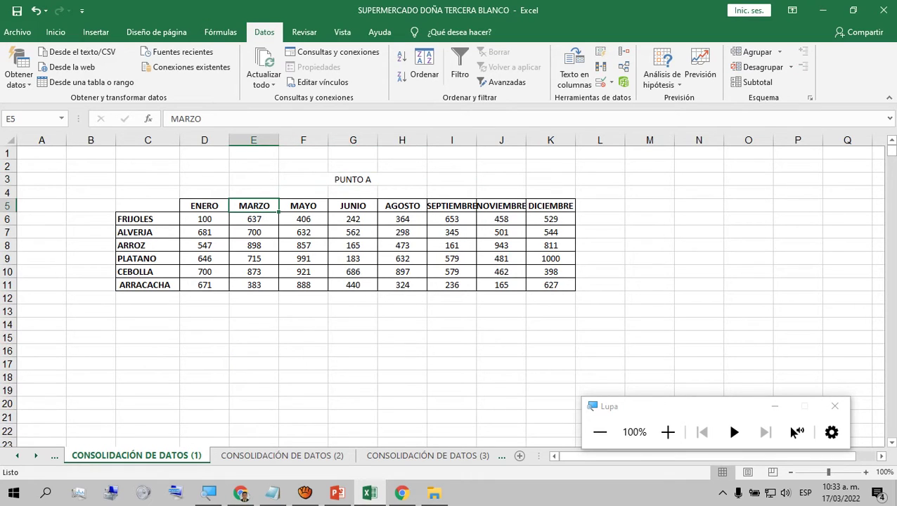
key(ctrl+Page_Down)
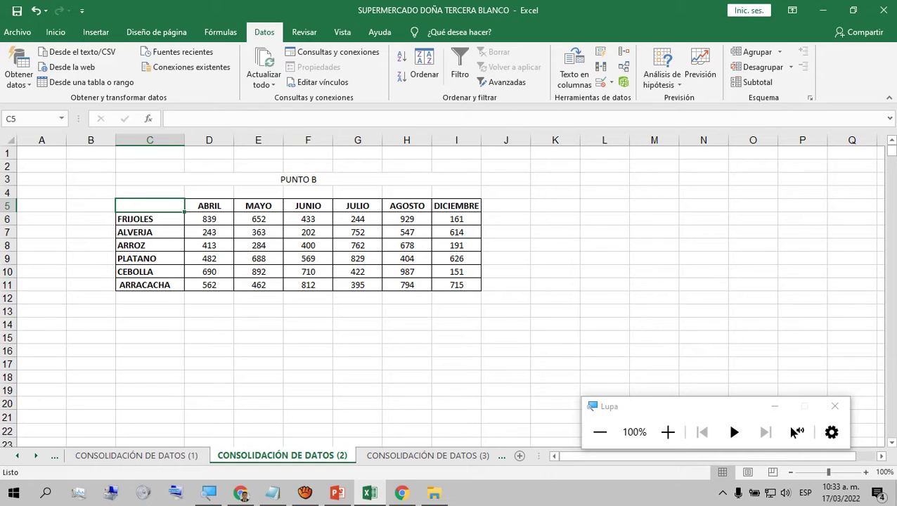
key(ctrl+Page_Down)
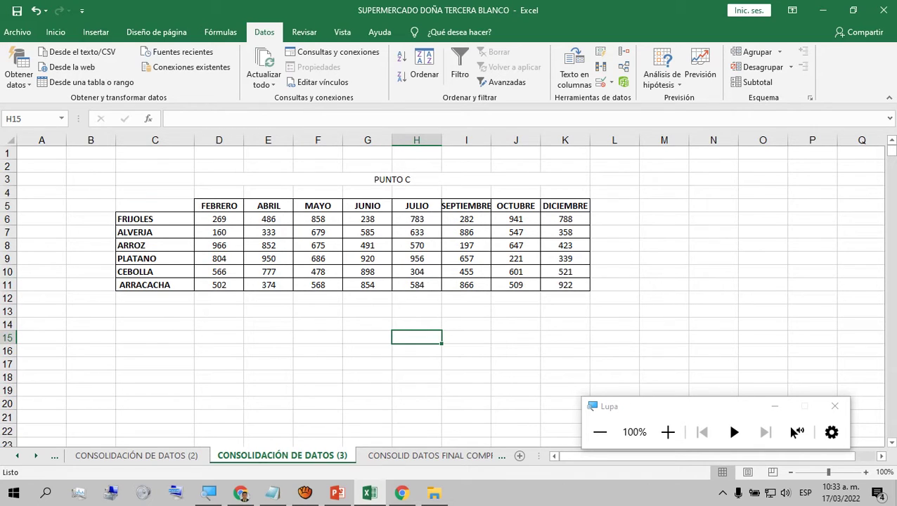
key(ctrl+Page_Down)
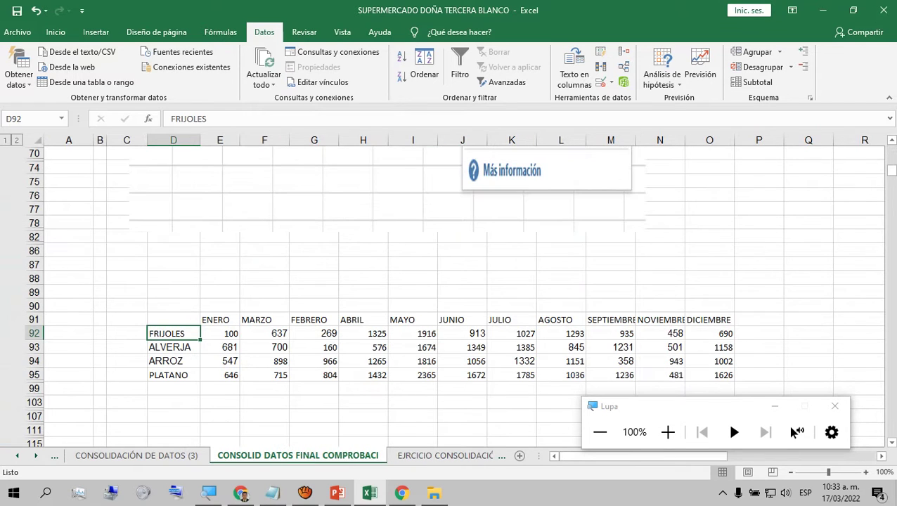
key(Up)
key(Right)
key(Right)
key(Right)
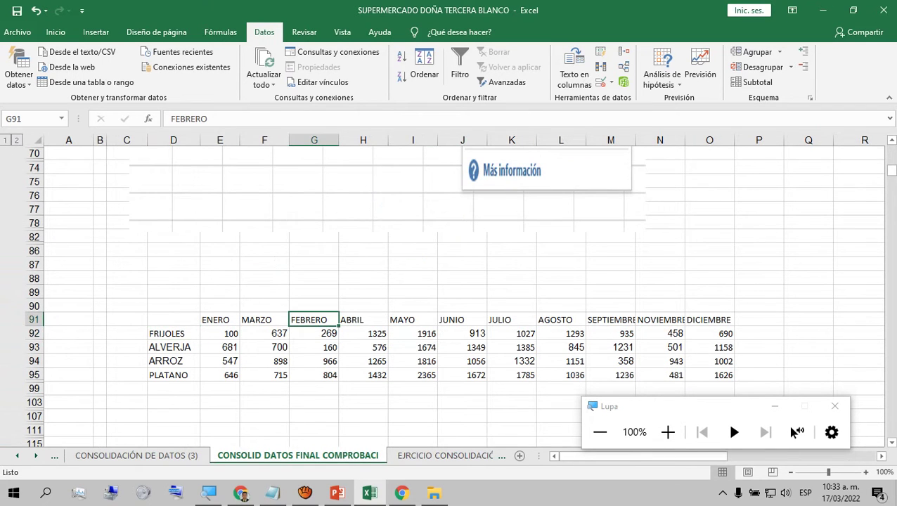
key(Right)
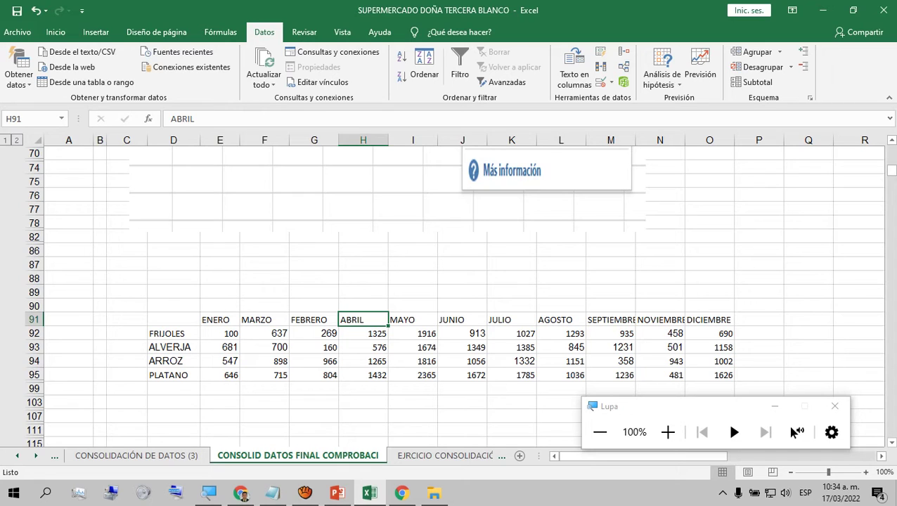
key(ctrl+Page_Up)
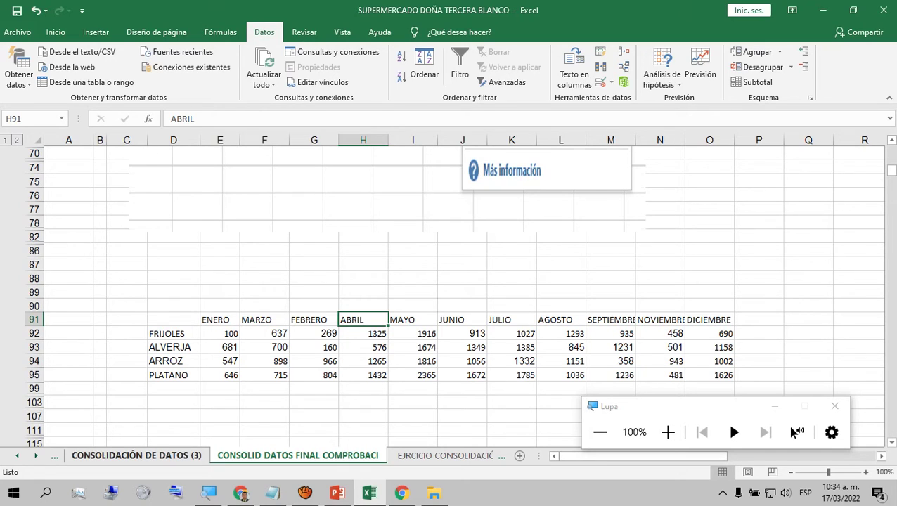
key(ctrl+Page_Down)
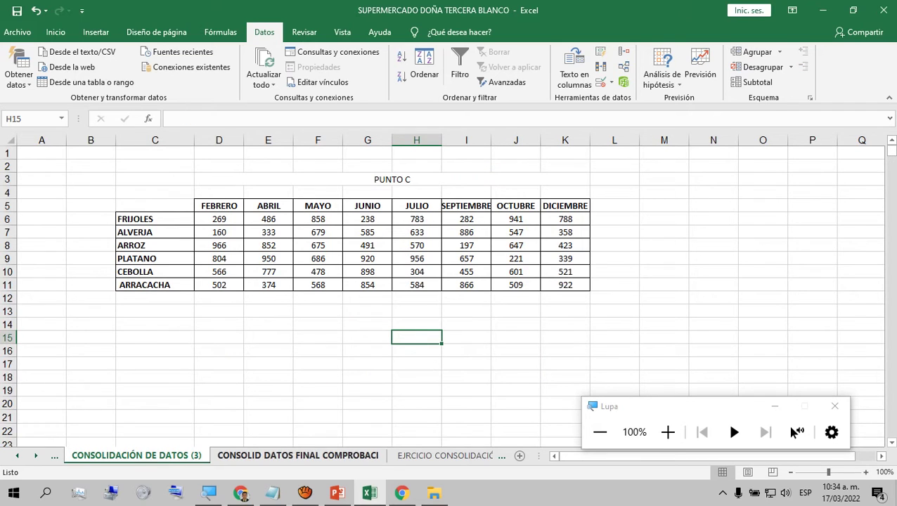
key(Right)
key(Right)
key(Right)
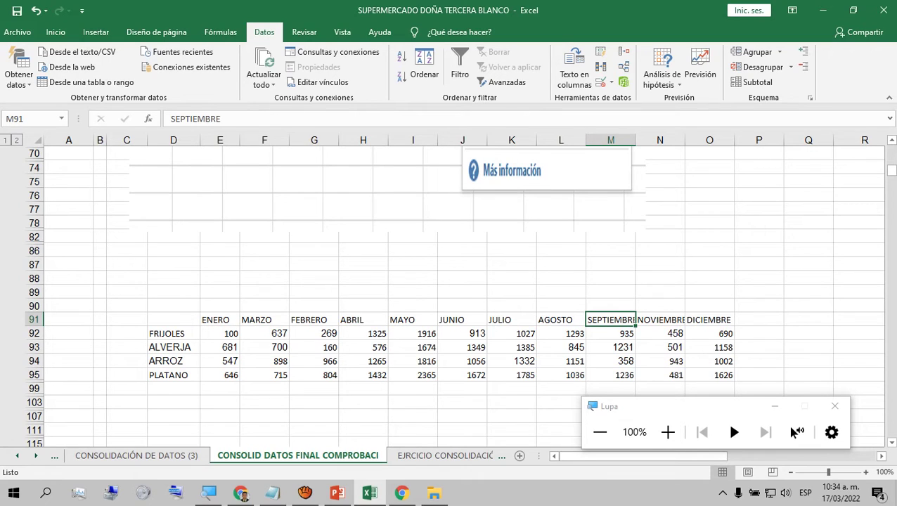
mouse_move(241, 492)
key(ctrl+Page_Up)
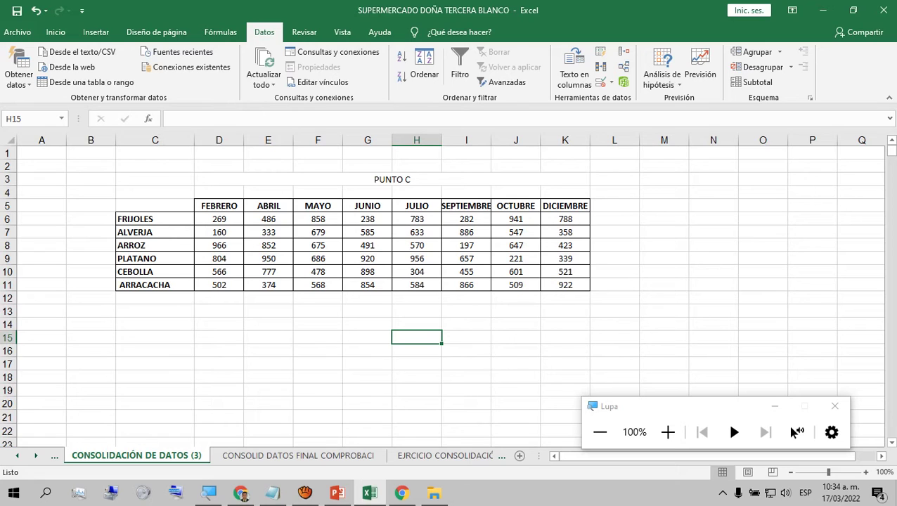
click(16, 455)
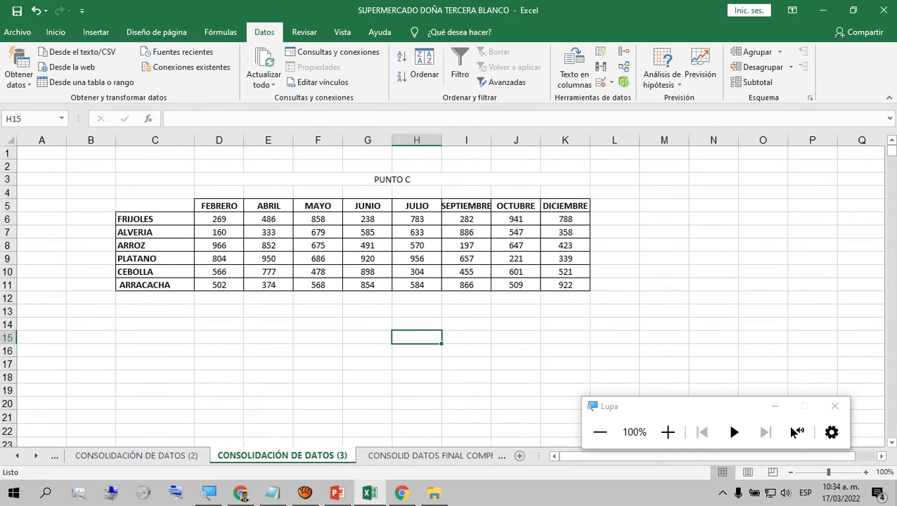
click(16, 456)
click(16, 456)
click(137, 455)
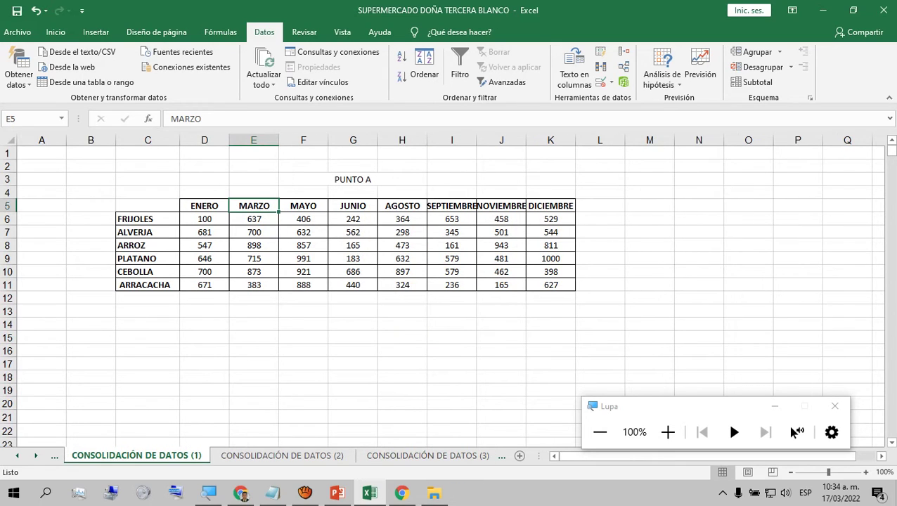
key(Left)
key(shift+Right)
key(shift+Right)
key(shift+Right)
key(shift+Right)
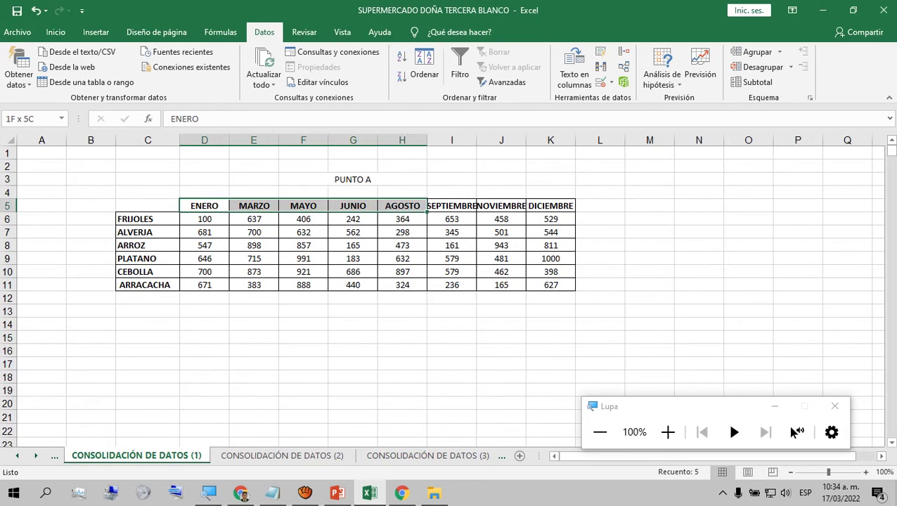
key(shift+Right)
key(shift+Right)
key(shift+Right)
key(ctrl+shift+Page_Down)
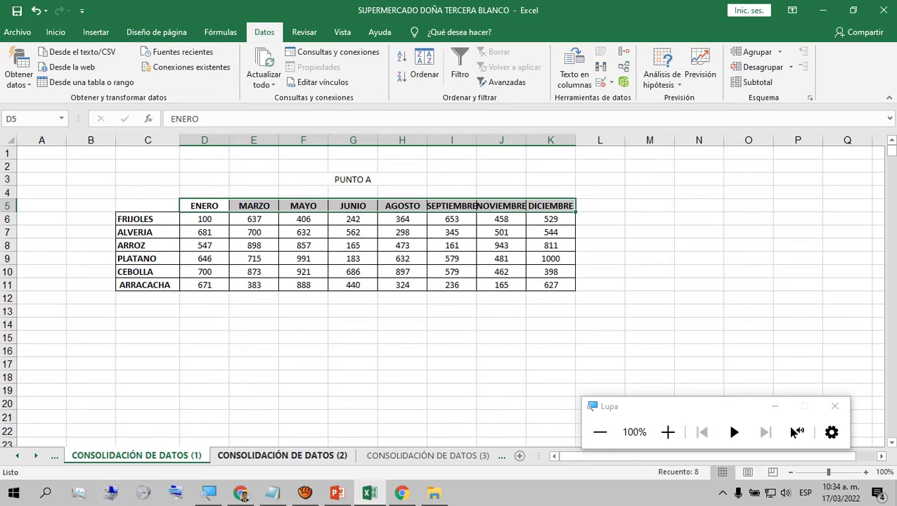
key(ctrl+Page_Down)
key(Right)
key(shift+Right)
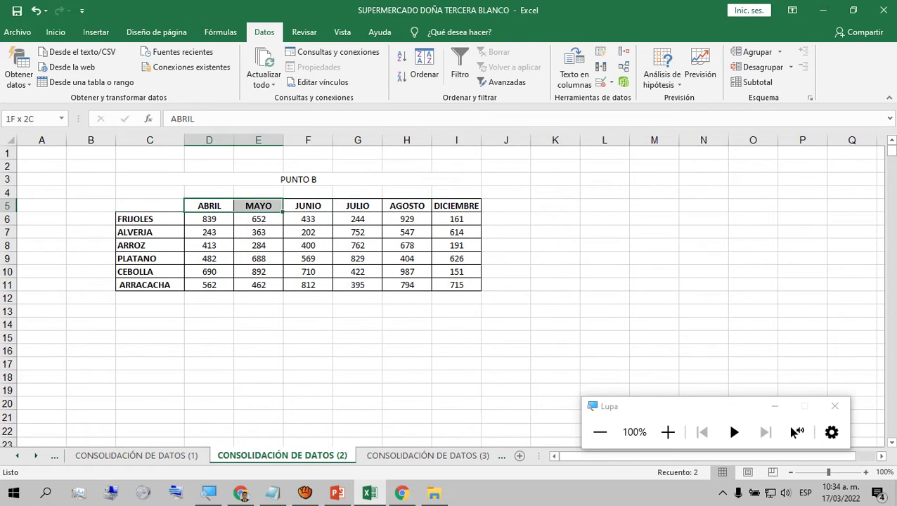
key(shift+Right)
key(shift+Right)
key(shift+Right)
key(shift+Right)
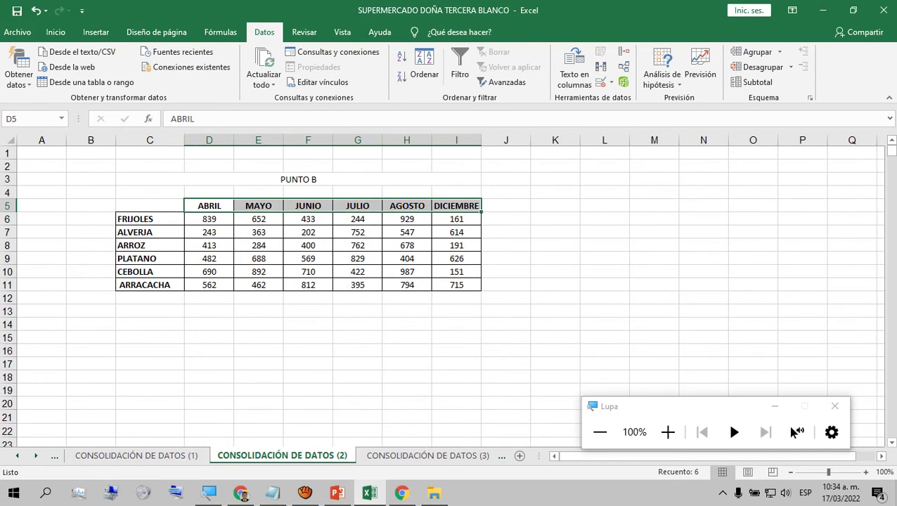
key(ctrl+Page_Down)
drag(218, 206, 565, 205)
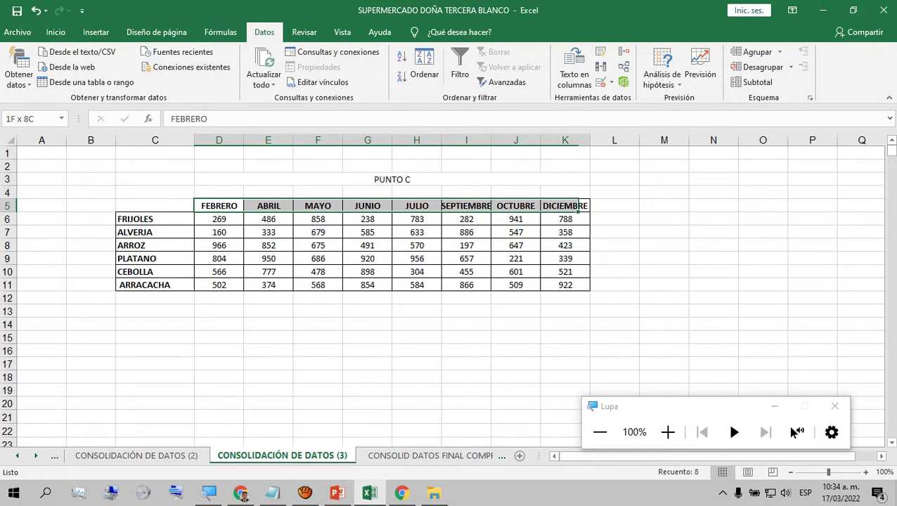
drag(466, 271, 466, 285)
key(ctrl+Page_Down)
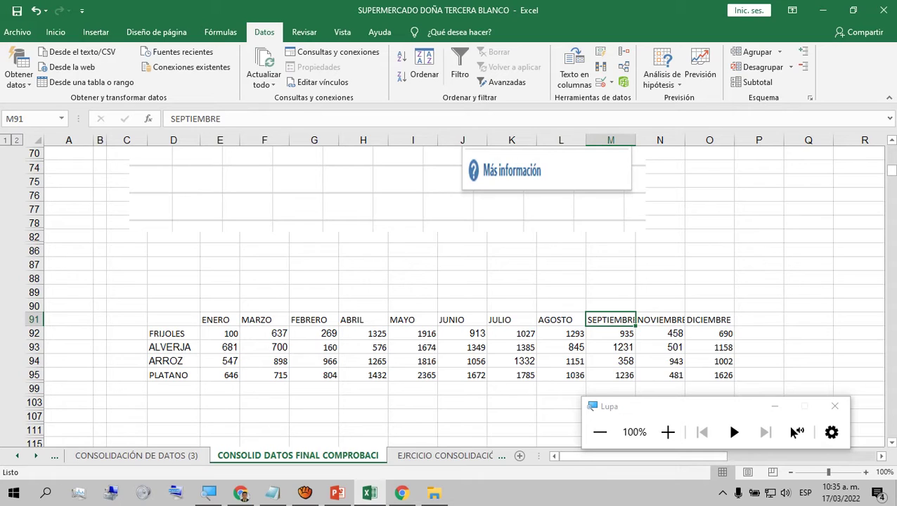
Step: Highlight the month headers and FRIJOLES row, then browse the PUNTO A, B and C sheets
drag(168, 333, 168, 375)
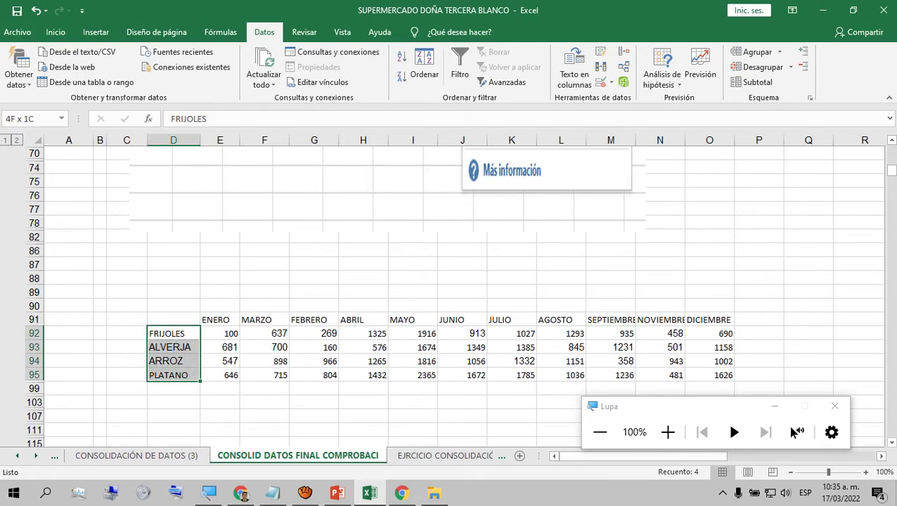
mouse_move(215, 319)
mouse_down()
mouse_move(709, 334)
mouse_move(760, 320)
mouse_up()
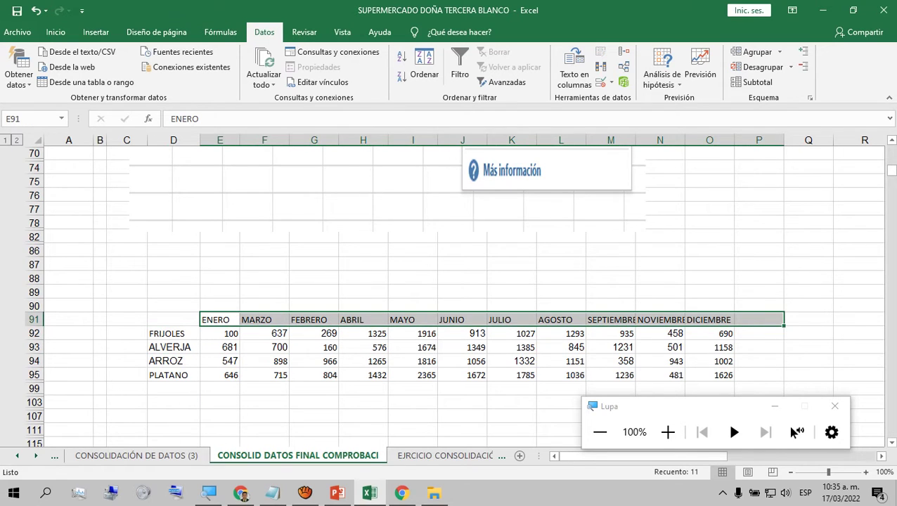
key(Down)
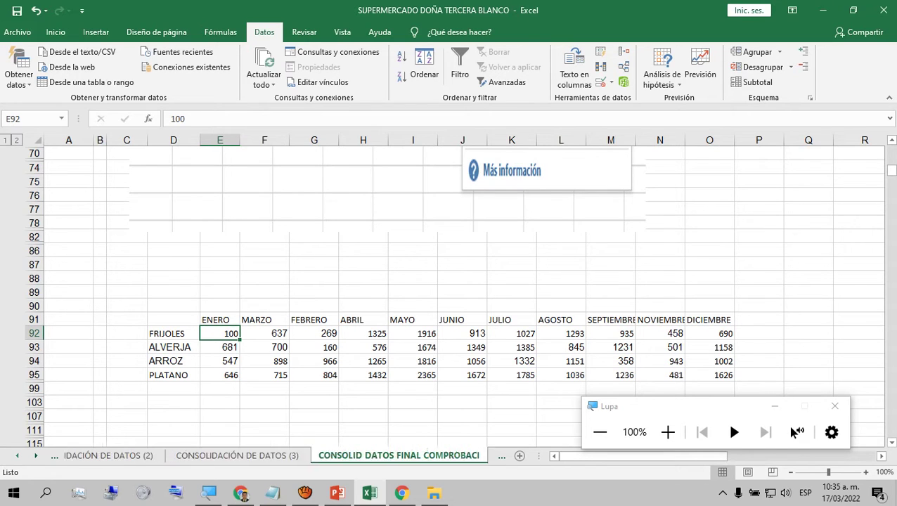
key(ctrl+Page_Up)
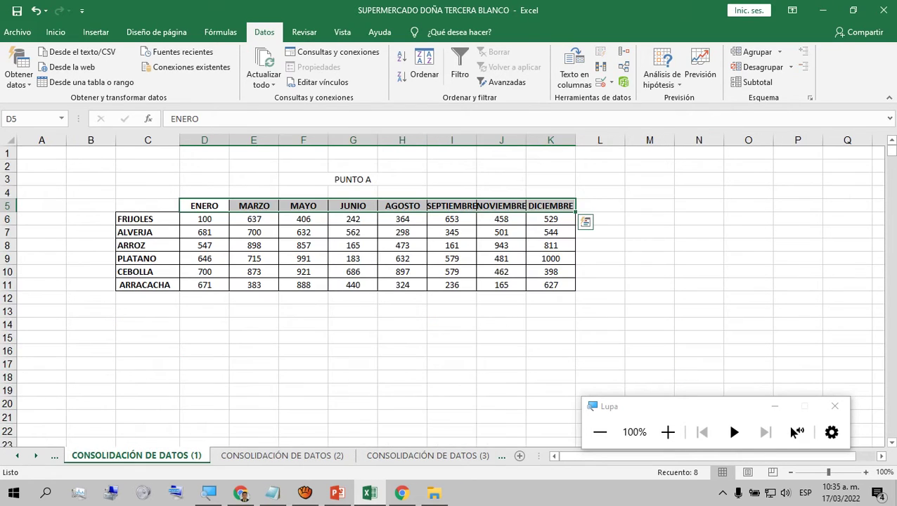
key(ctrl+Page_Down)
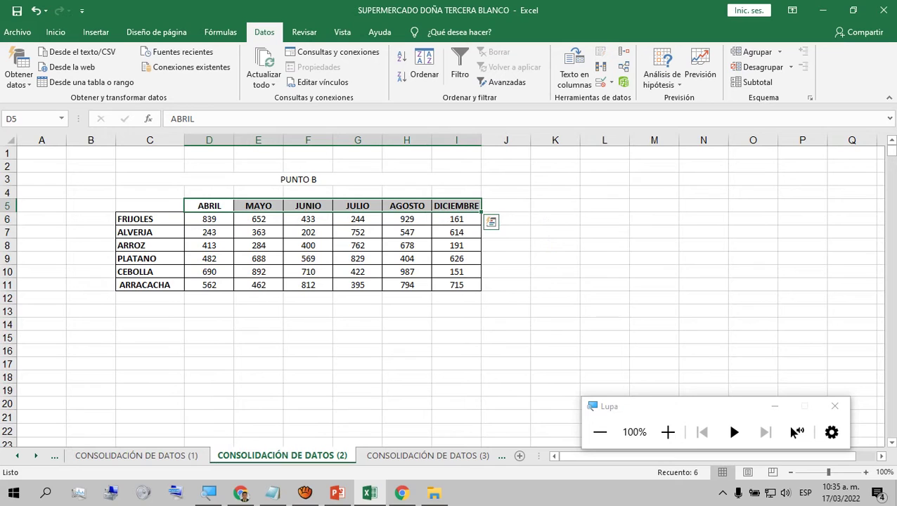
key(ctrl+Page_Down)
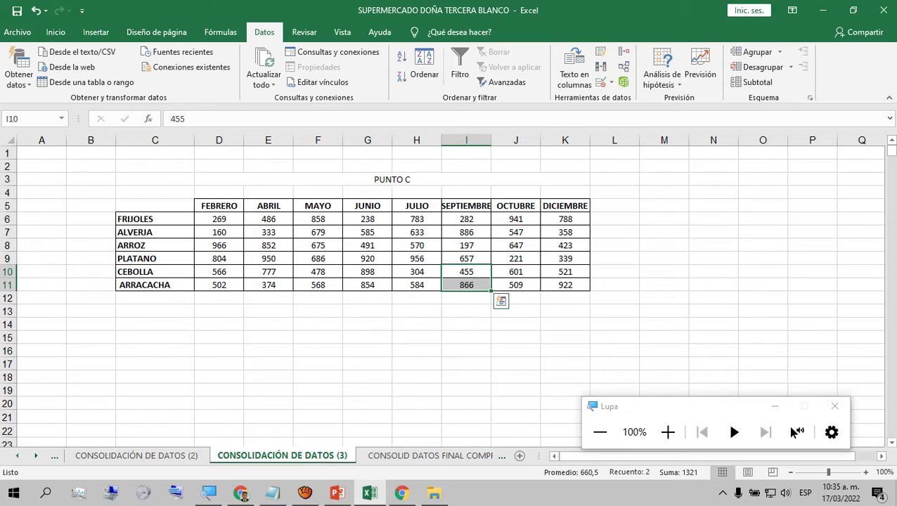
Step: Highlight PUNTO C's month headers and products FRIJOLES to ARRACACHA, then go to EJRCICIO CONSOLIDACIÓN DATOS
key(ctrl+Page_Up)
key(ctrl+Page_Up)
key(ctrl+Page_Up)
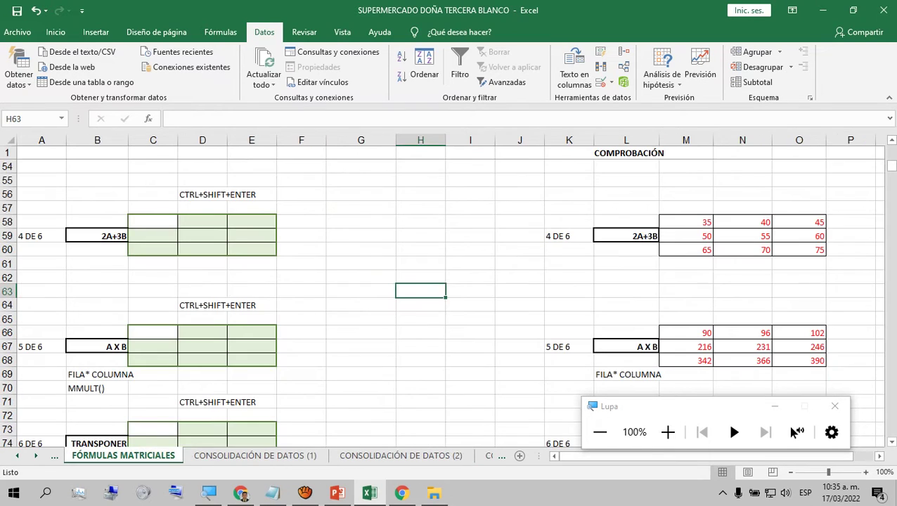
key(ctrl+Page_Down)
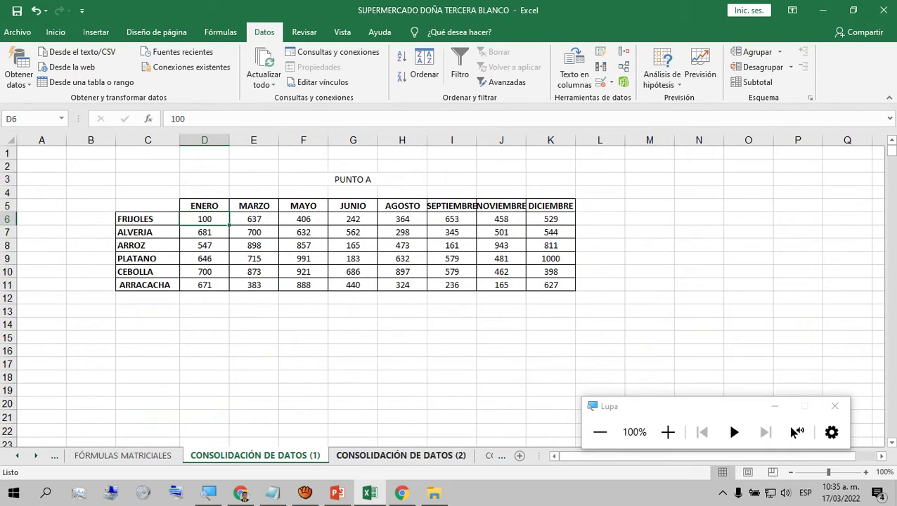
key(ctrl+Page_Down)
key(ctrl+Page_Down)
key(ctrl+Page_Down)
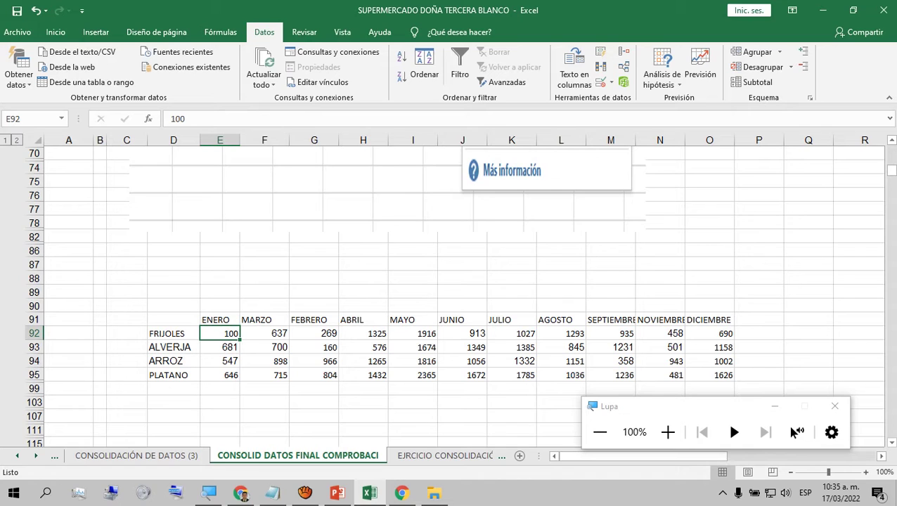
key(ctrl+Page_Up)
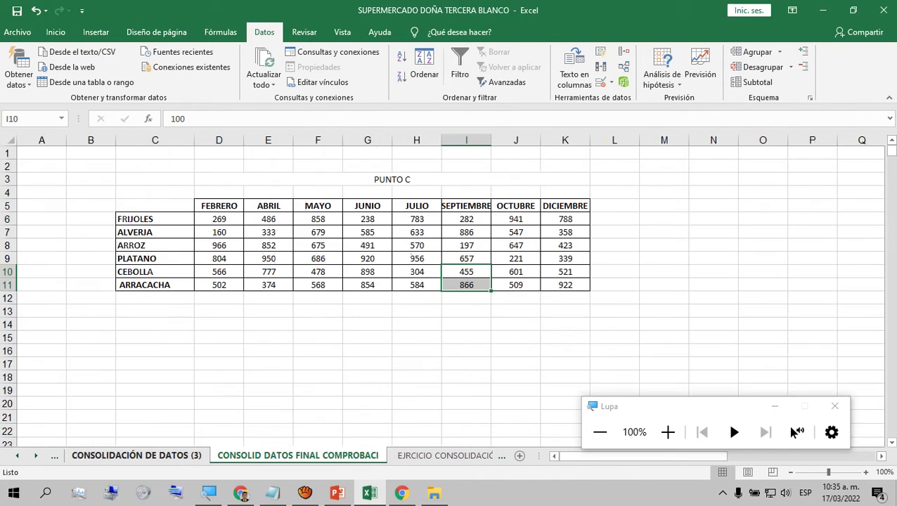
drag(218, 205, 565, 206)
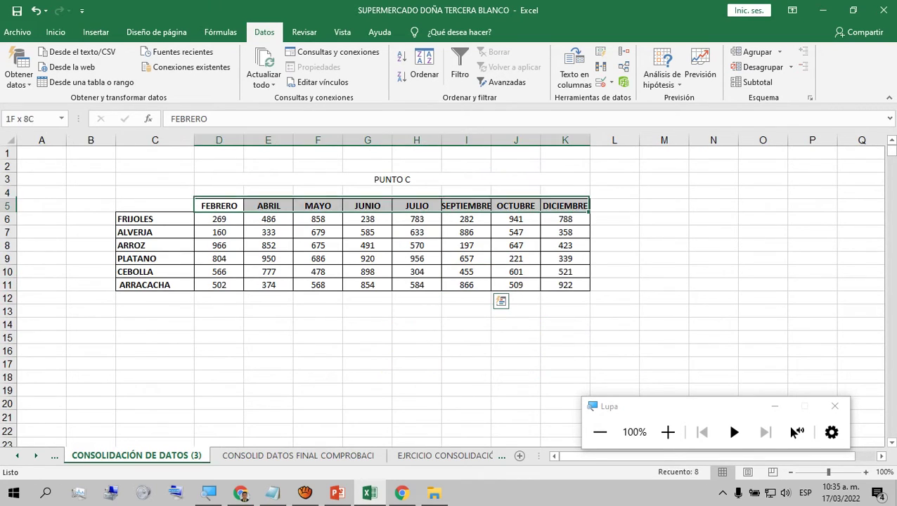
drag(155, 219, 155, 285)
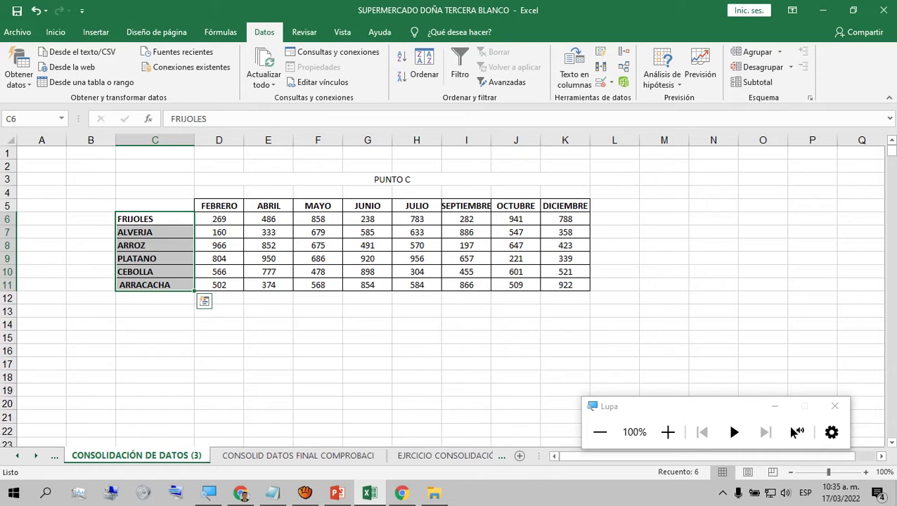
key(ctrl+Page_Down)
key(ctrl+Page_Down)
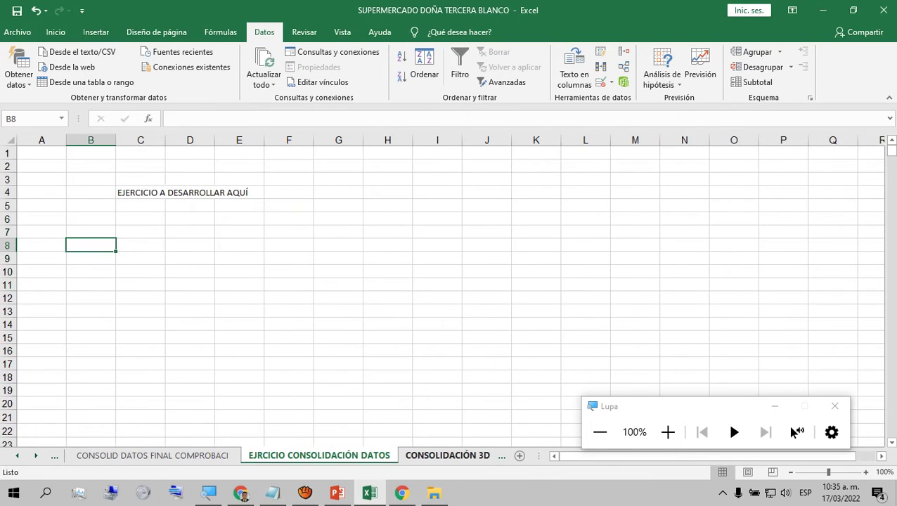
Step: On CONSOLID DATOS FINAL COMPROBACI, highlight product names D92:D94 and month headers E91:H91
key(ctrl+Page_Down)
key(ctrl+Page_Up)
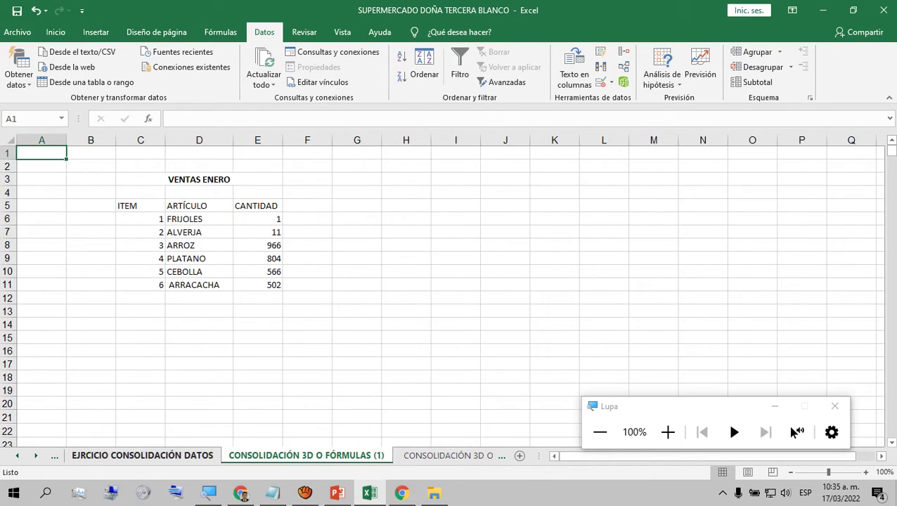
key(ctrl+Page_Up)
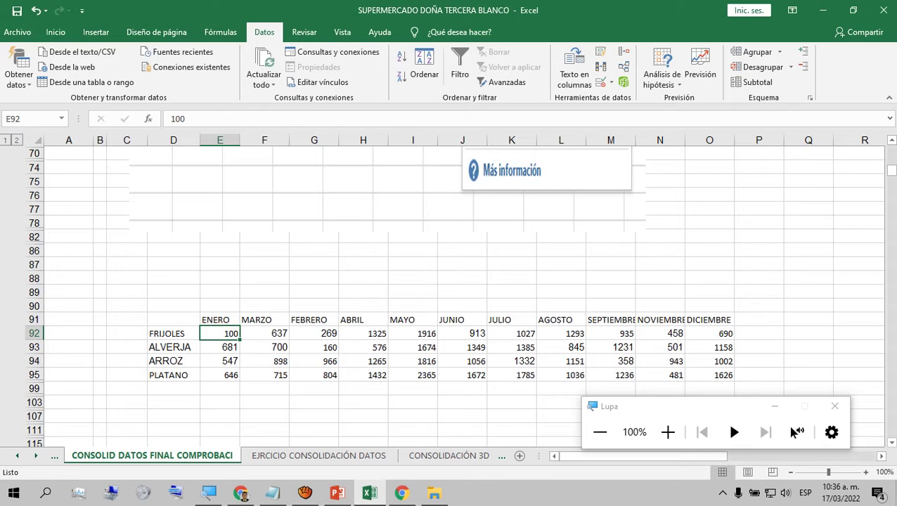
key(Left)
key(shift+Down)
key(shift+Down)
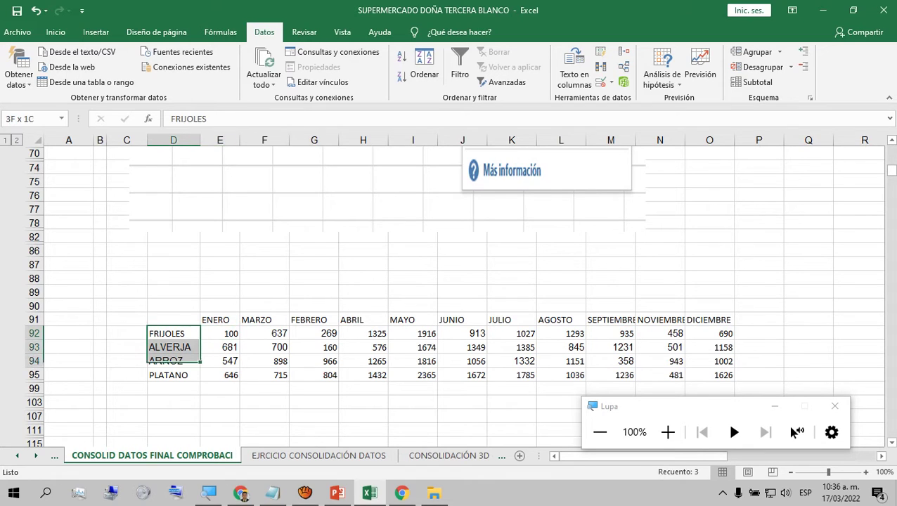
key(shift+Down)
key(shift+Down)
key(Up)
key(Right)
key(shift+Right)
key(shift+Right)
key(shift+Right)
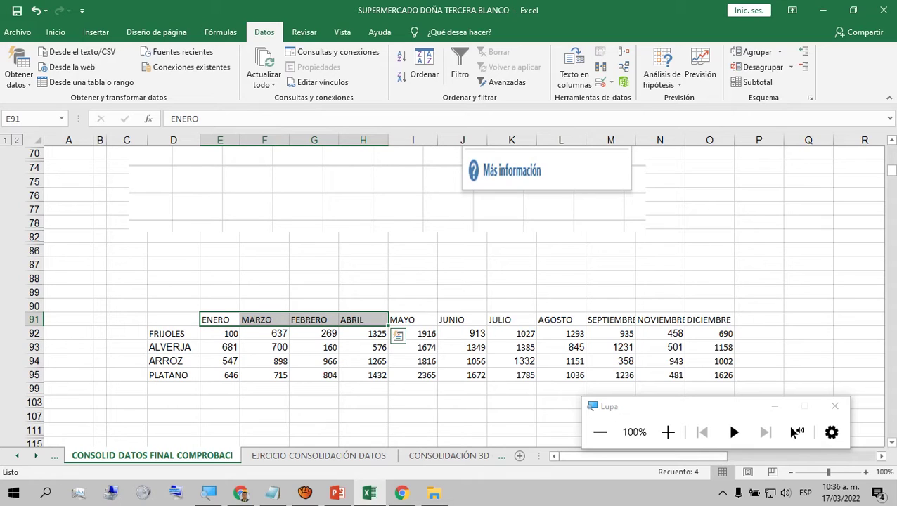
key(Down)
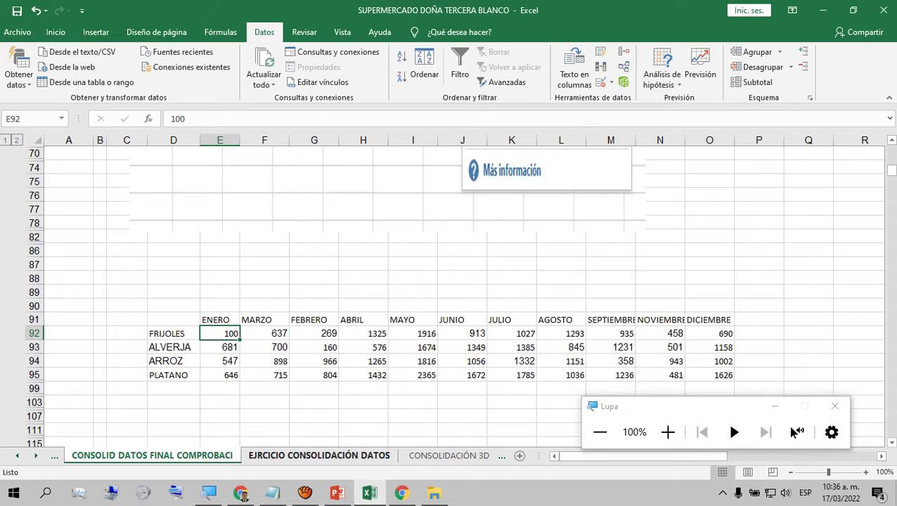
Step: Flip between the EJRCICIO and COMPROBACI sheets, then cycle through open windows toward Chrome
key(ctrl+Page_Down)
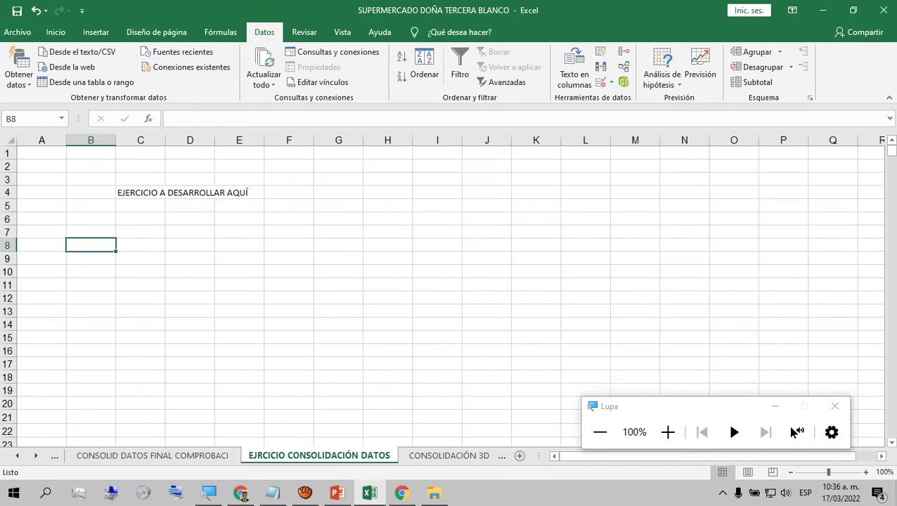
key(ctrl+Page_Up)
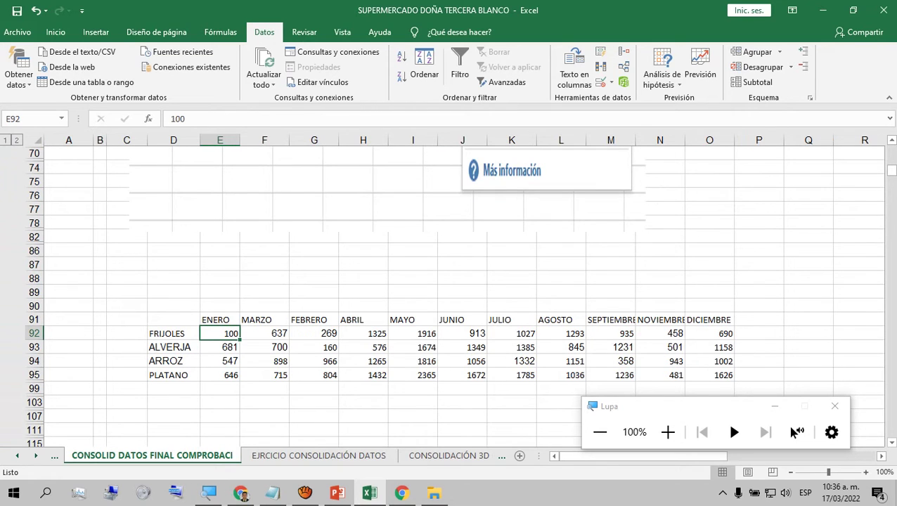
key(ctrl+Page_Down)
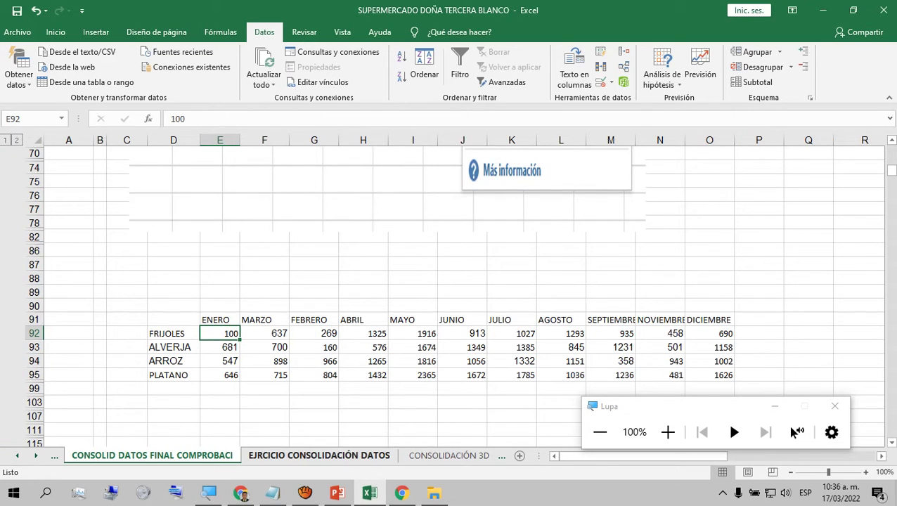
key(super+t)
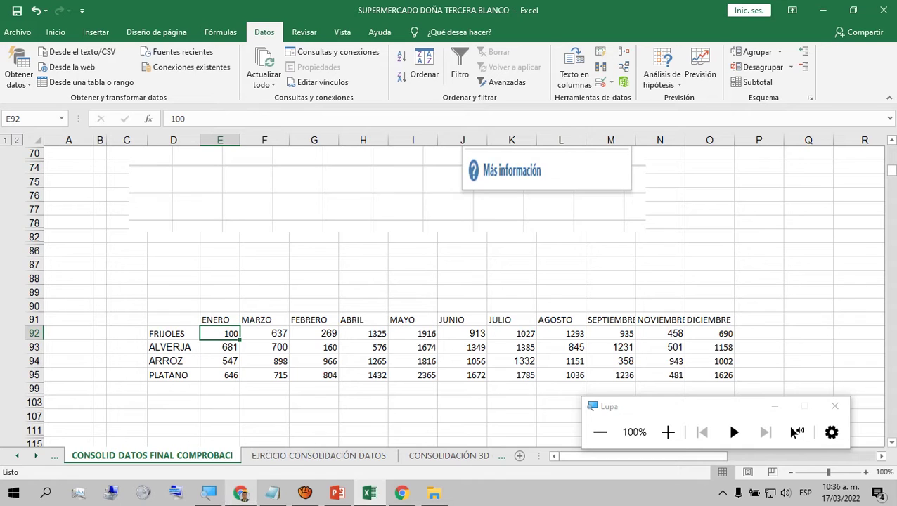
key(Right)
key(Right)
key(Right)
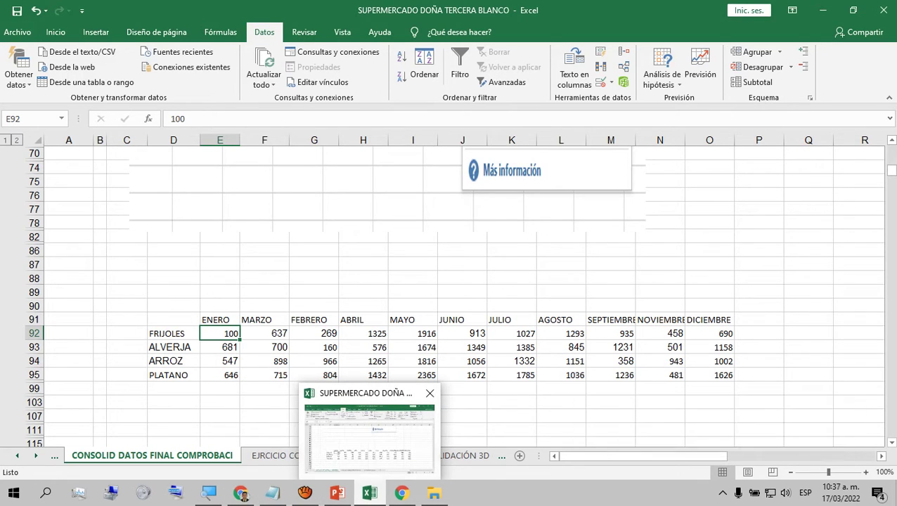
key(Left)
Step: Switch to the Chrome Meet call, close the Lupa magnifier window, and go back to Excel
key(Left)
key(Right)
key(Right)
key(Right)
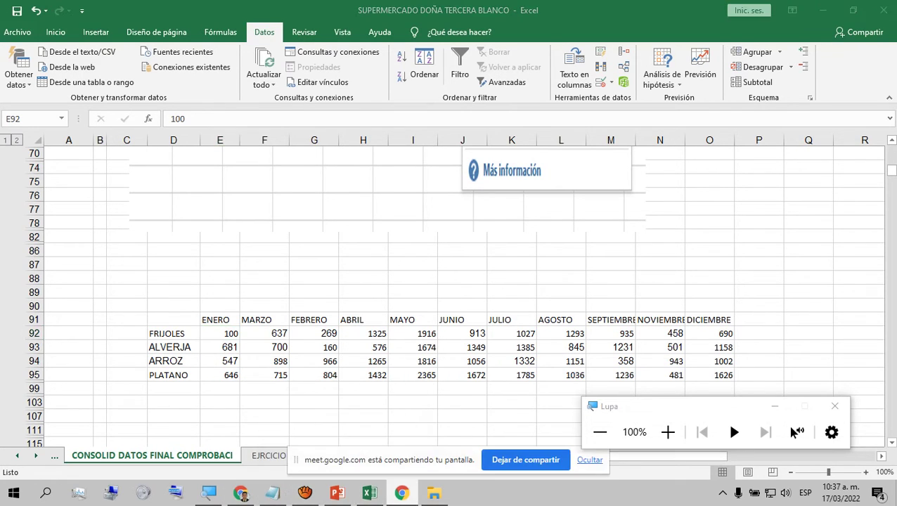
key(Left)
key(Left)
key(Left)
key(Right)
key(Return)
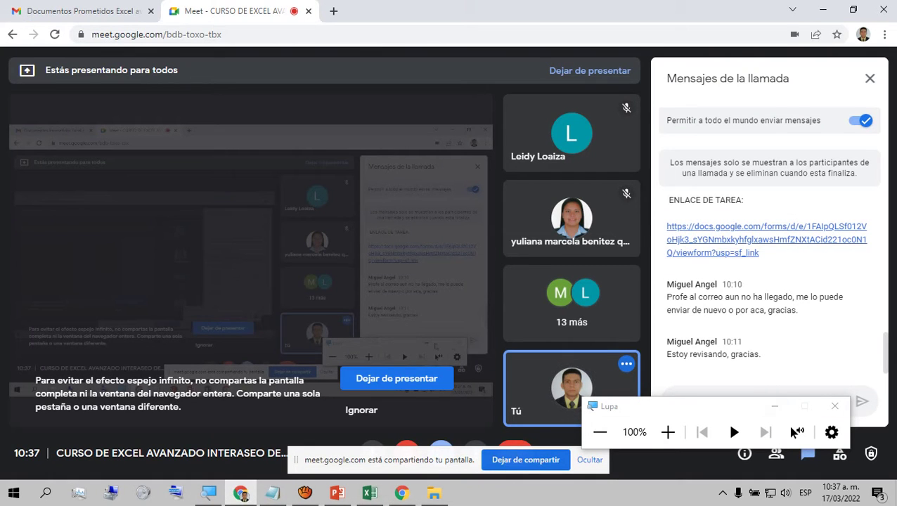
click(834, 406)
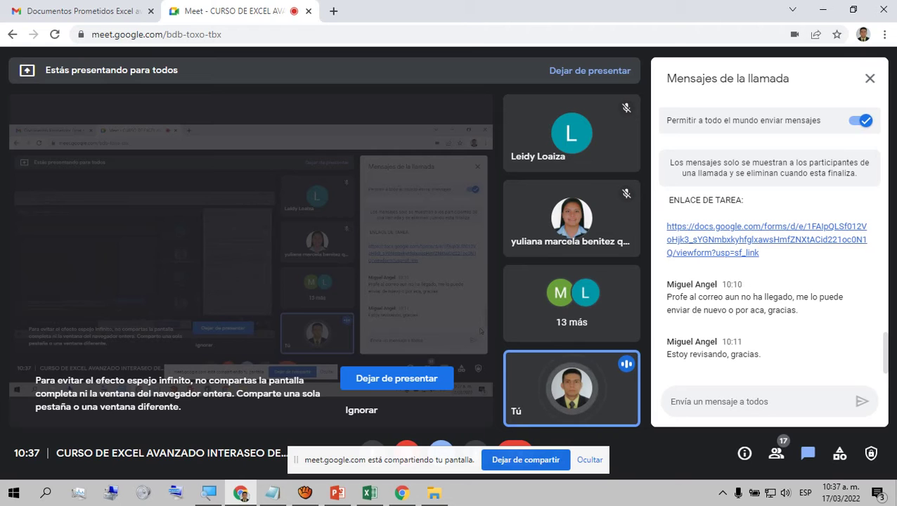
click(369, 493)
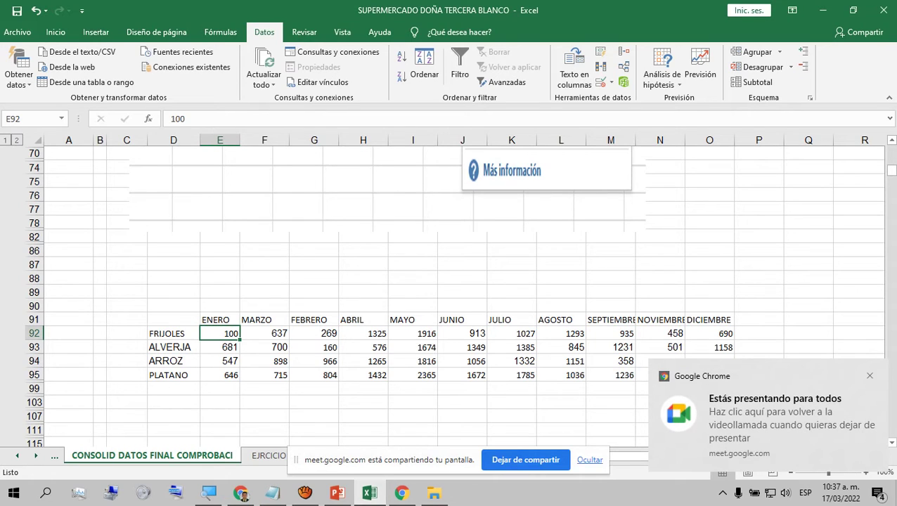
Step: Hide the Meet sharing bar with Ocultar and move to the EJRCICIO CONSOLIDACIÓN DATOS sheet
click(590, 460)
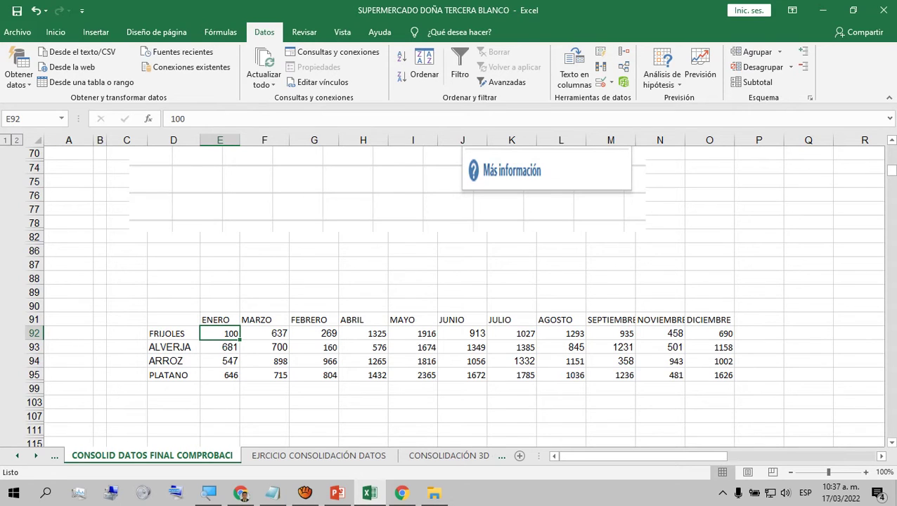
key(ctrl+Page_Down)
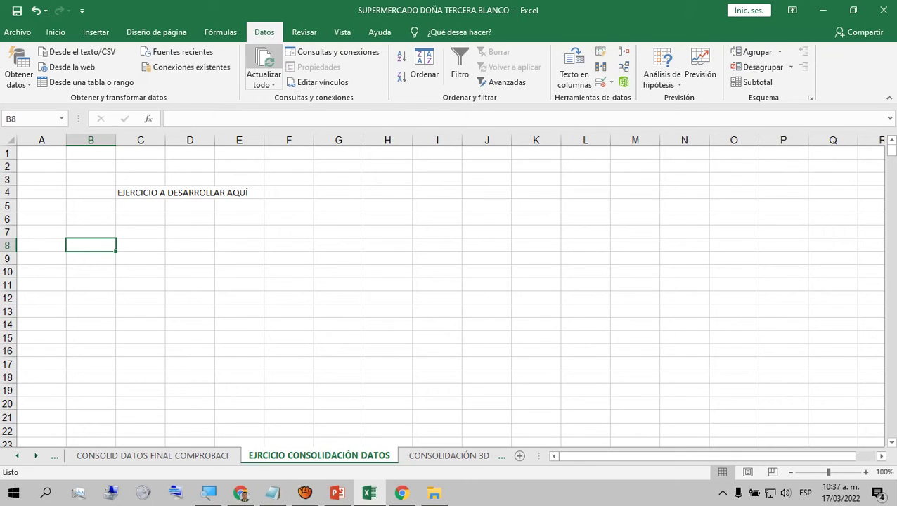
click(623, 52)
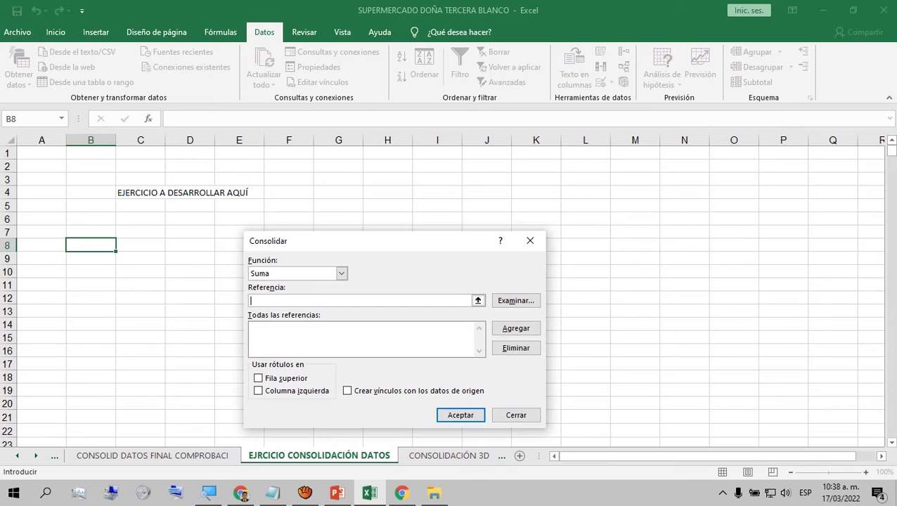
click(478, 300)
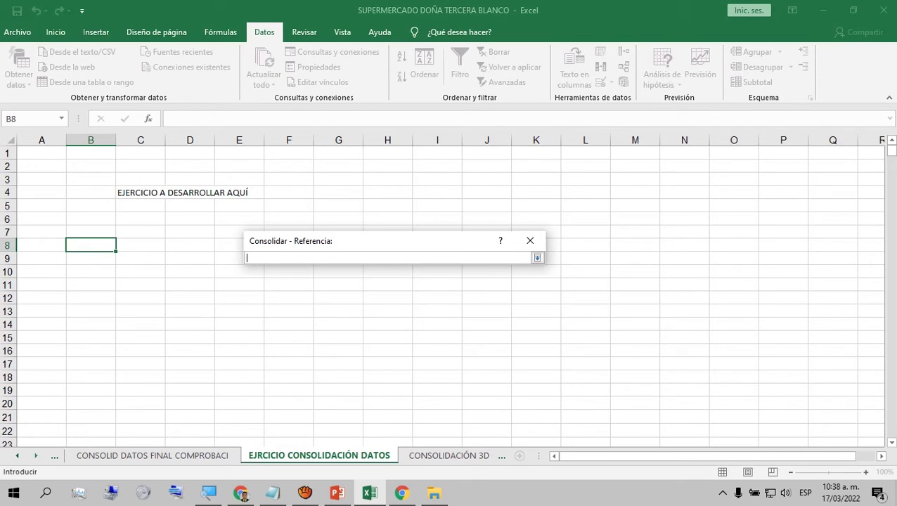
click(17, 455)
click(17, 456)
click(17, 455)
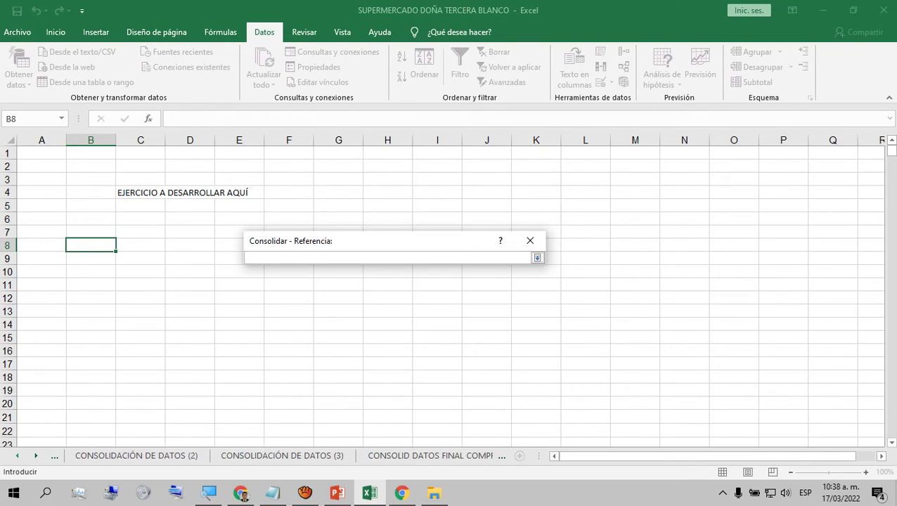
click(18, 455)
click(136, 456)
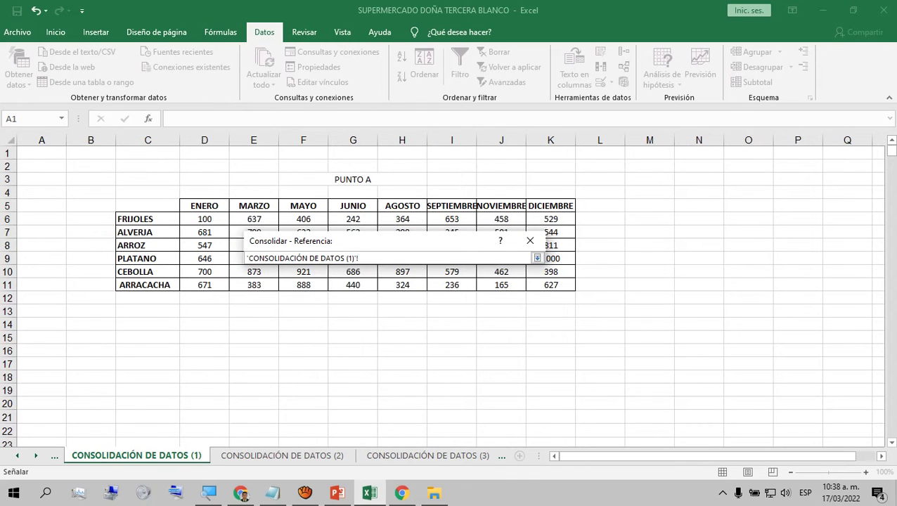
drag(148, 205, 502, 258)
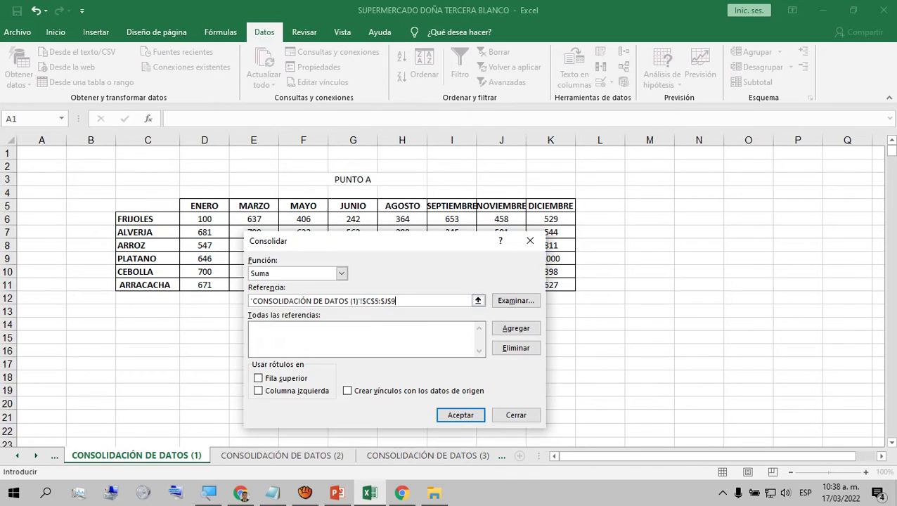
click(551, 271)
click(148, 206)
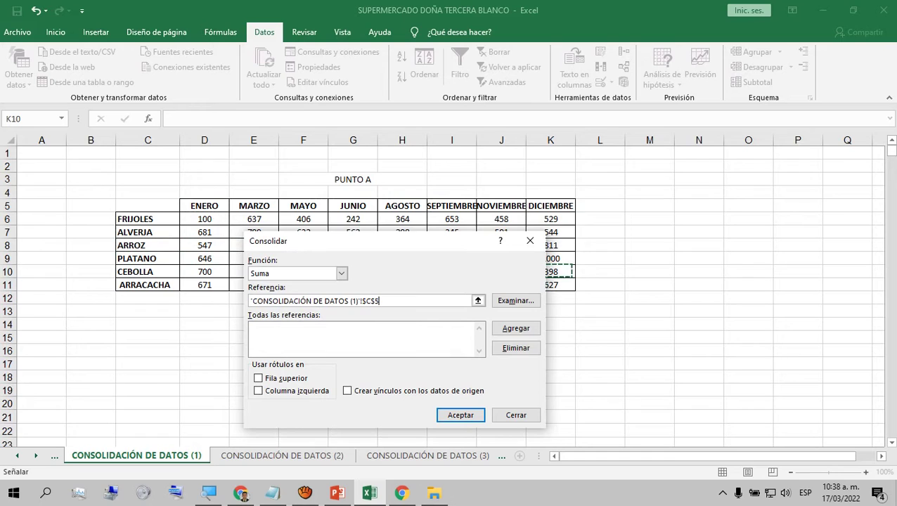
click(516, 415)
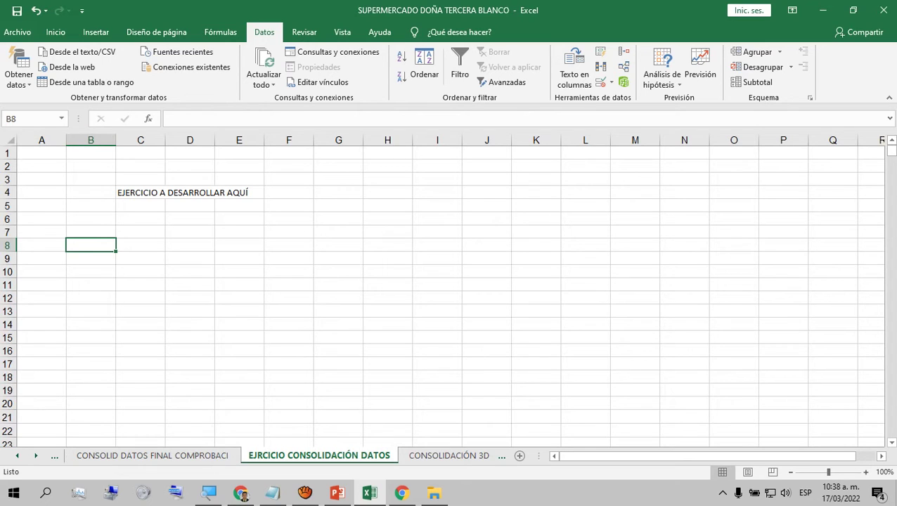
Step: Inspect cell B8 on the exercise sheet, entering and leaving edit mode
key(Down)
key(Down)
key(Down)
key(Up)
key(Up)
key(Up)
key(F2)
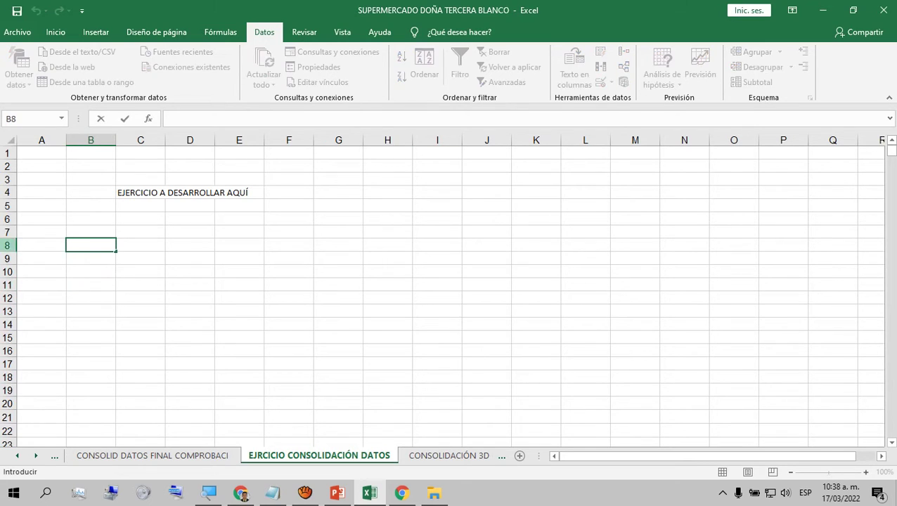
key(Down)
key(Down)
key(Down)
key(Up)
key(Up)
key(Up)
key(F2)
click(338, 298)
click(90, 258)
key(Up)
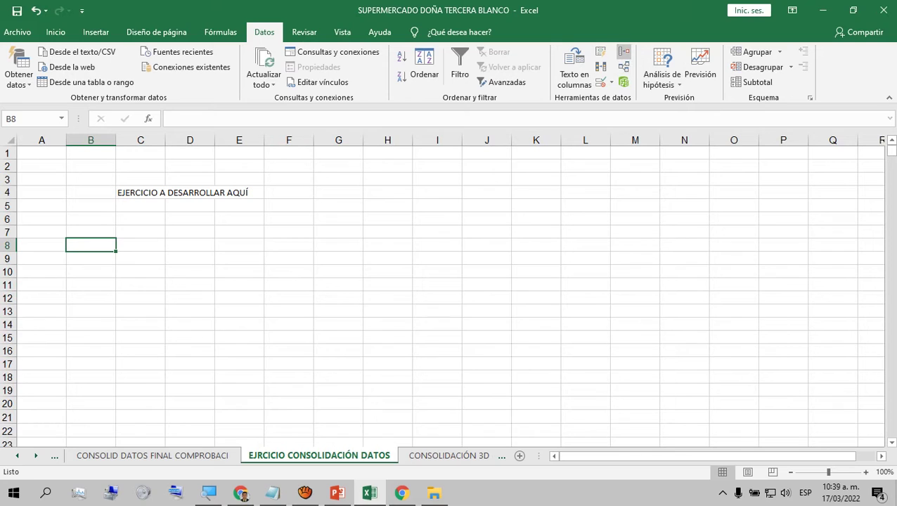
Step: Reopen Consolidar, select C5:K11 on CONSOLIDACIÓN DE DATOS (1), and add it as a reference
click(624, 52)
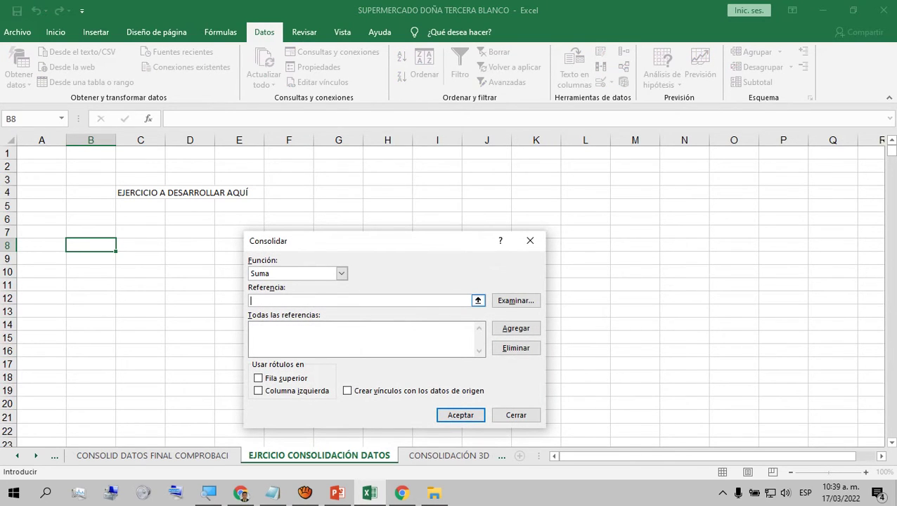
click(479, 301)
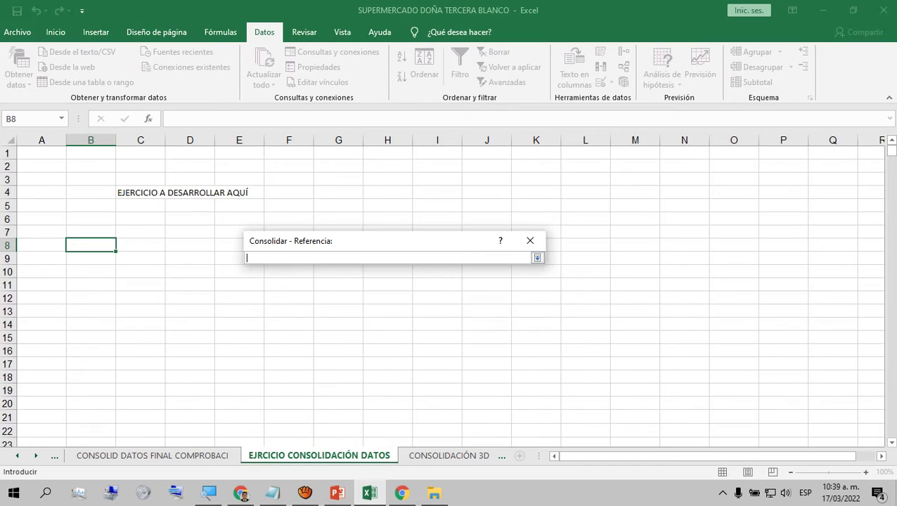
click(18, 456)
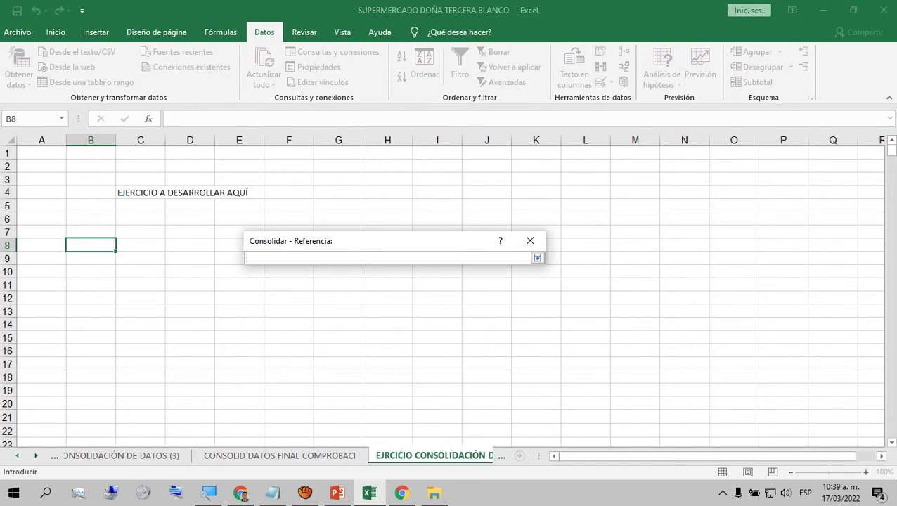
click(136, 456)
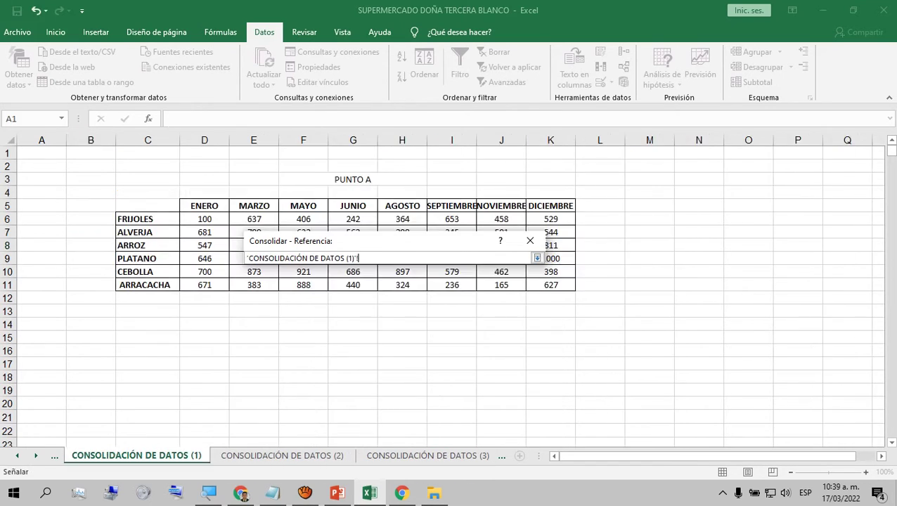
mouse_move(148, 205)
mouse_down()
mouse_move(353, 246)
mouse_move(501, 297)
mouse_up()
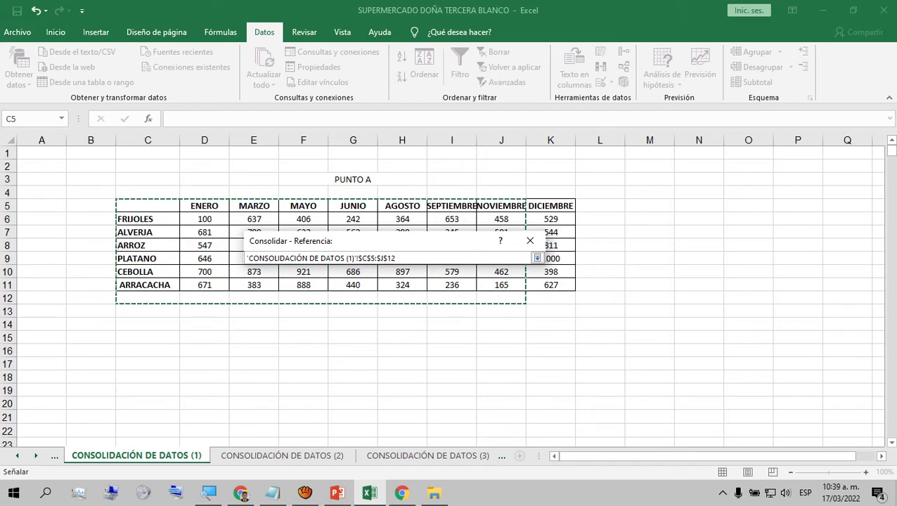
drag(296, 240, 300, 368)
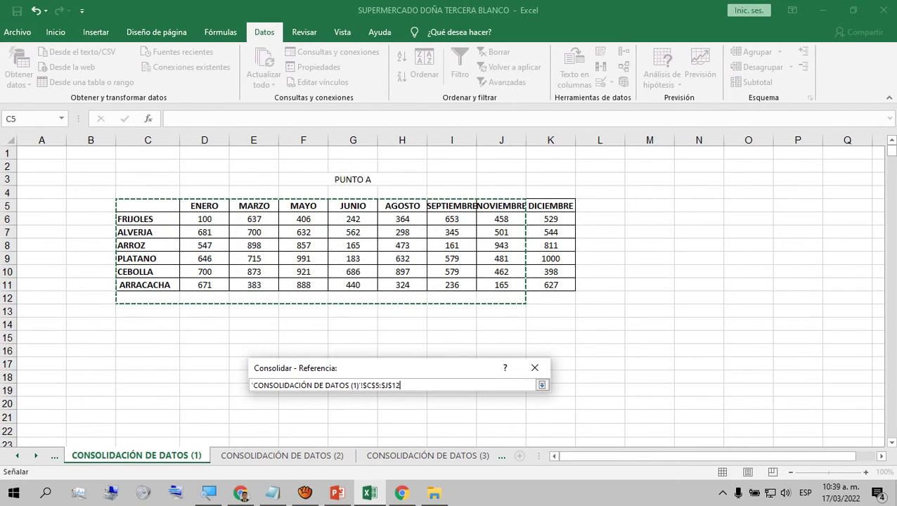
mouse_move(141, 205)
mouse_down()
mouse_move(402, 219)
mouse_move(553, 285)
mouse_up()
click(542, 385)
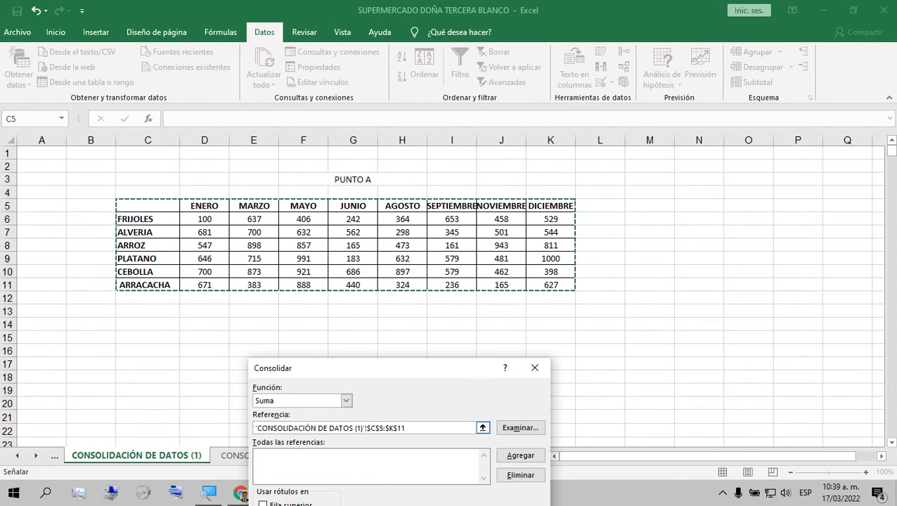
mouse_move(387, 368)
mouse_down()
mouse_move(676, 290)
mouse_move(671, 306)
mouse_up()
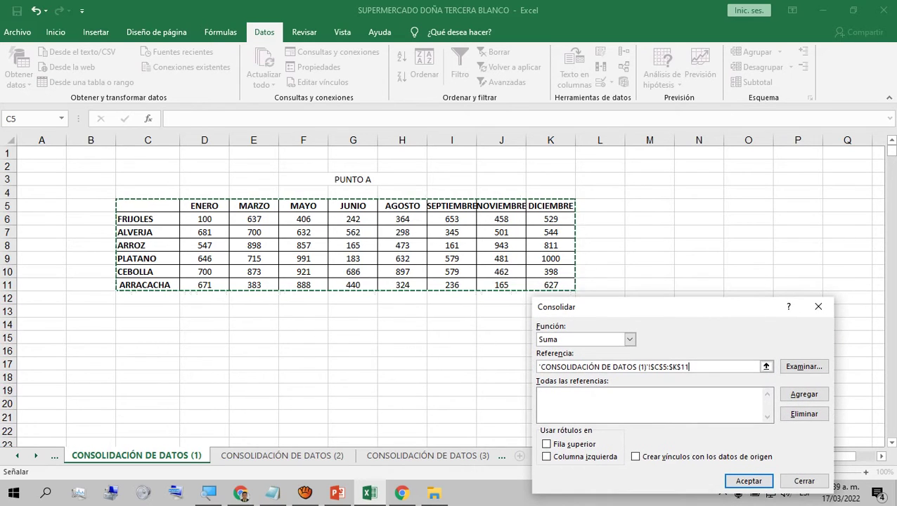
click(803, 394)
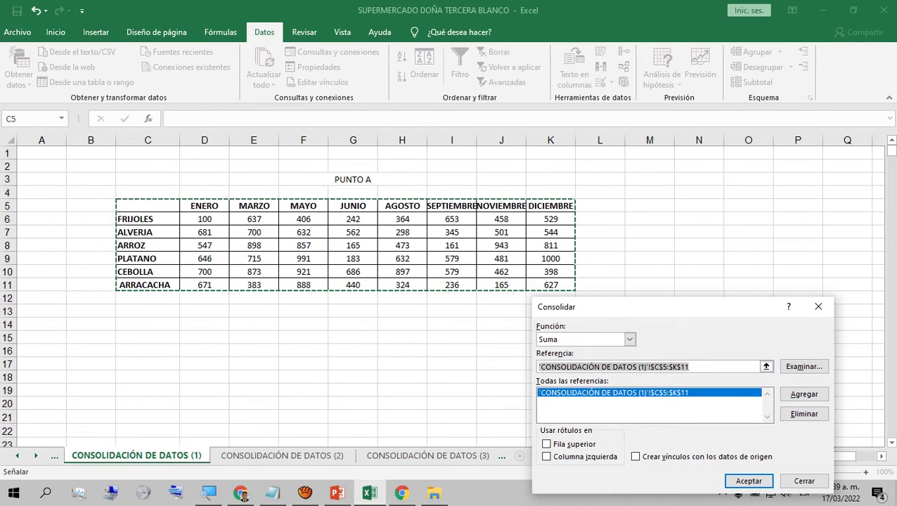
Step: Add the $C$5:$K$11 ranges from sheets (2) and (3) to the Consolidar reference list
click(282, 456)
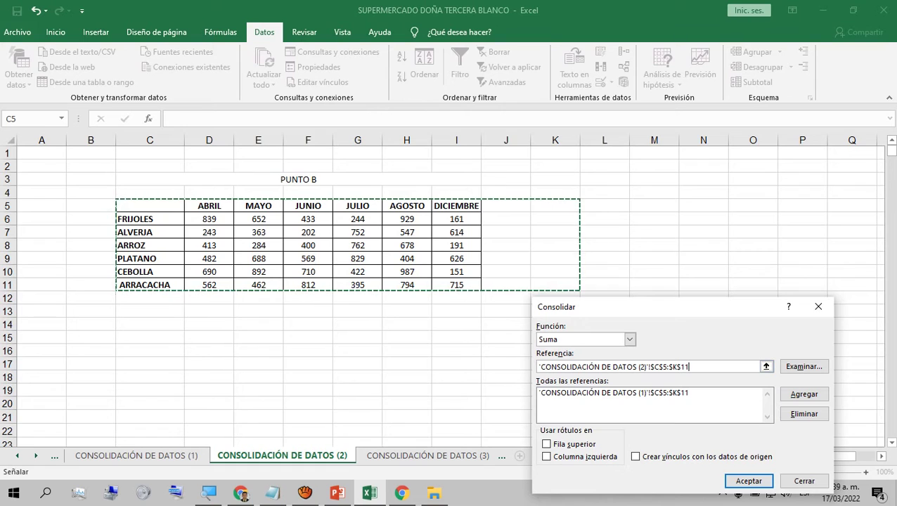
click(804, 394)
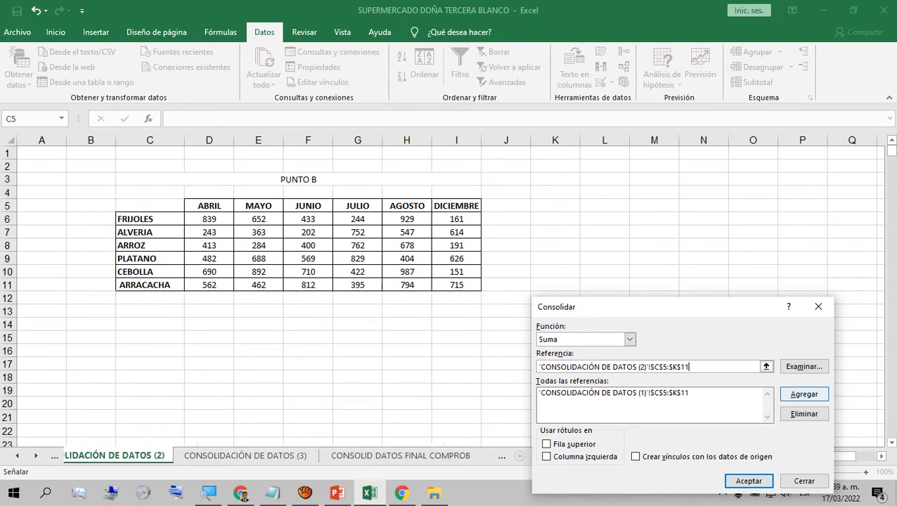
click(282, 455)
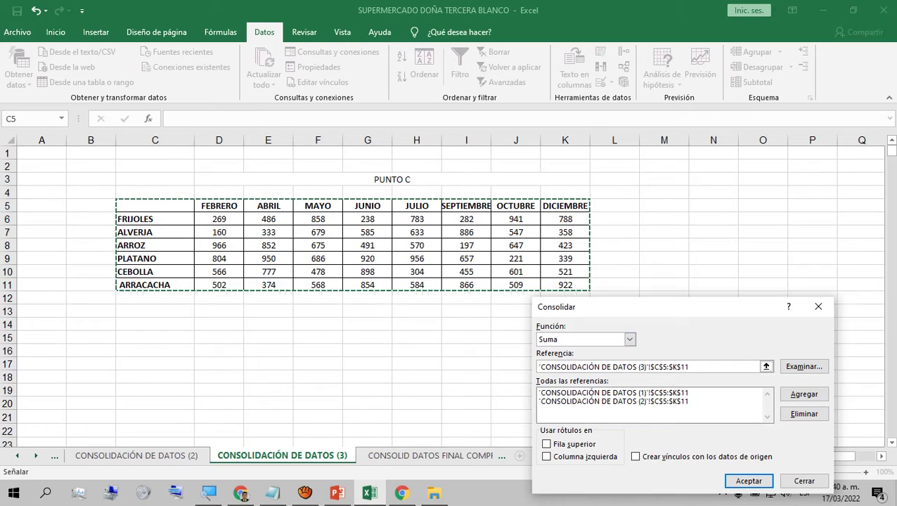
click(804, 394)
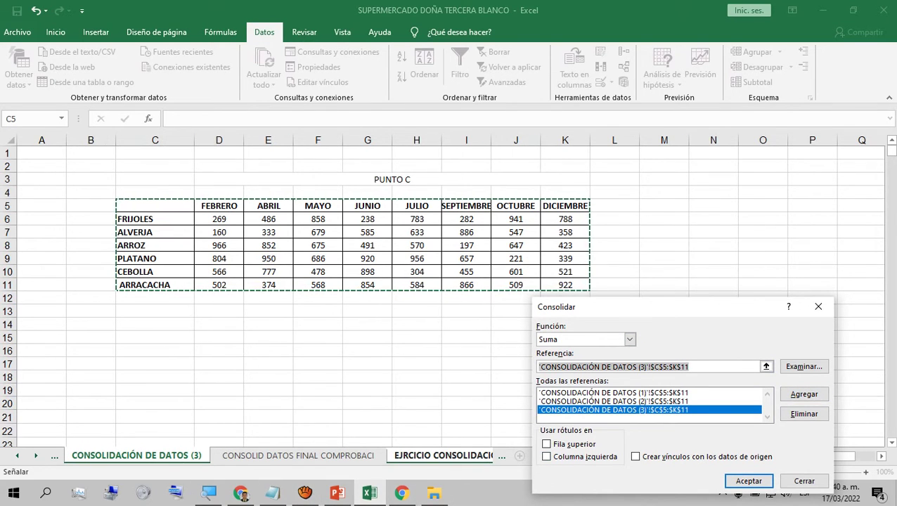
drag(633, 306, 341, 205)
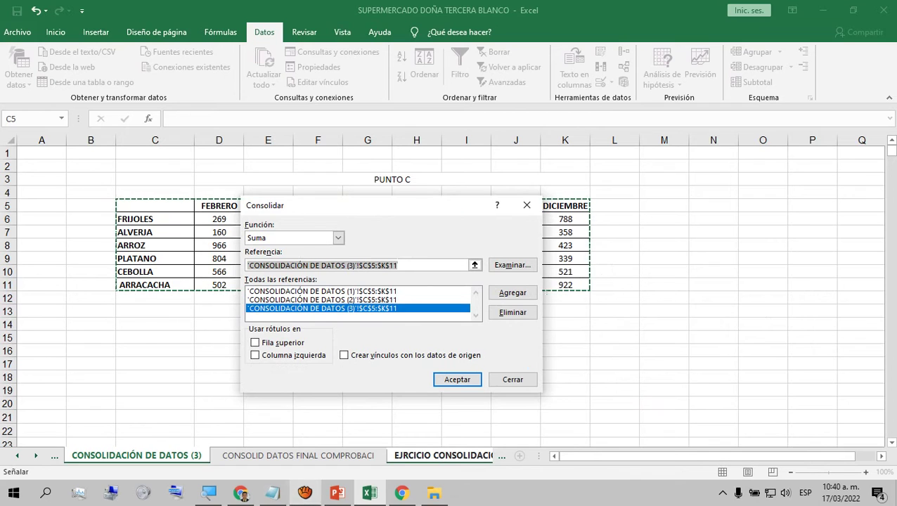
Step: Consolidate onto the exercise sheet with Fila superior and Columna izquierda labels, yielding FRIJOLES–ARRACACHA monthly totals
click(443, 456)
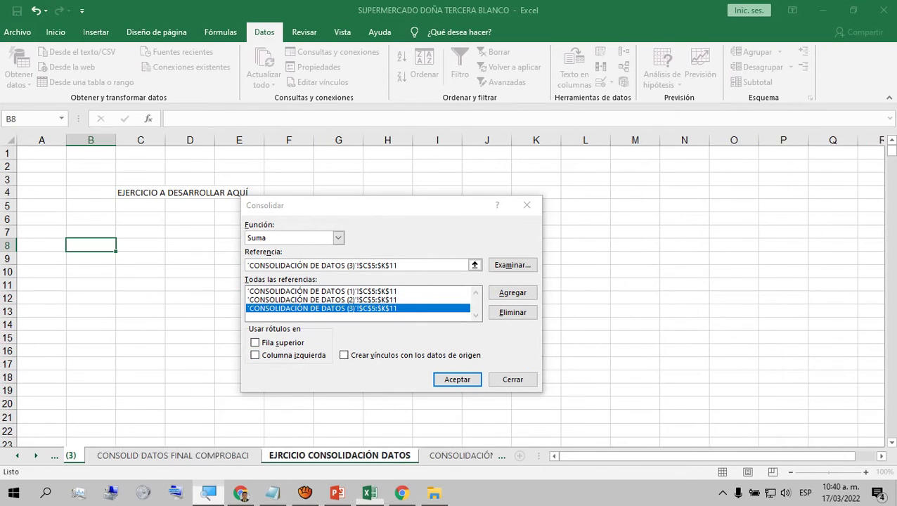
key(super+plus)
click(668, 432)
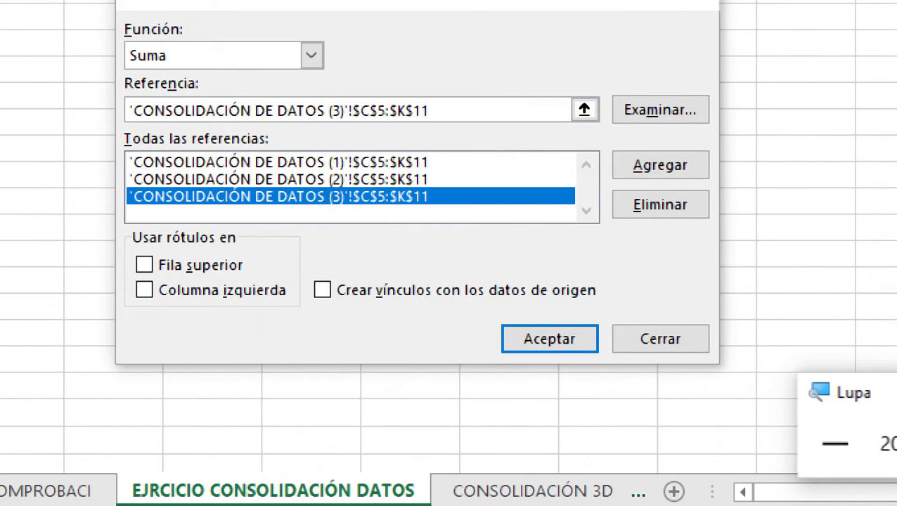
click(144, 264)
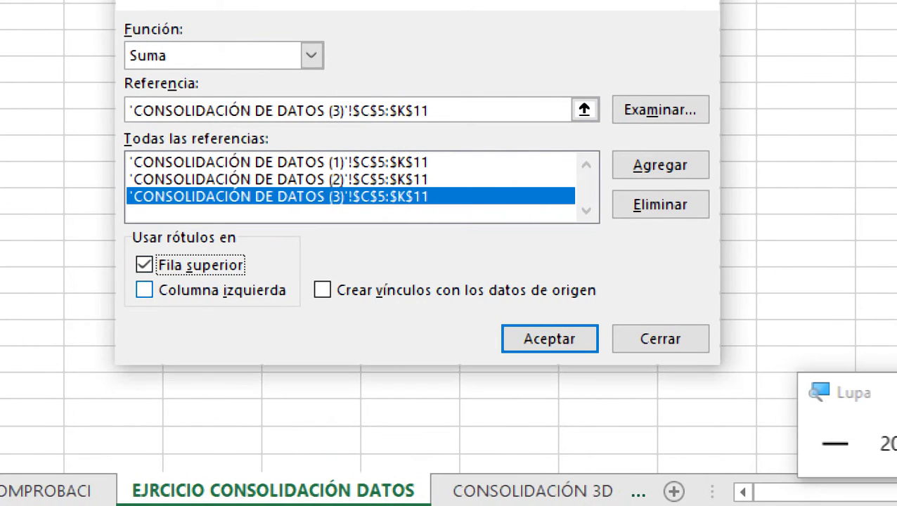
click(144, 290)
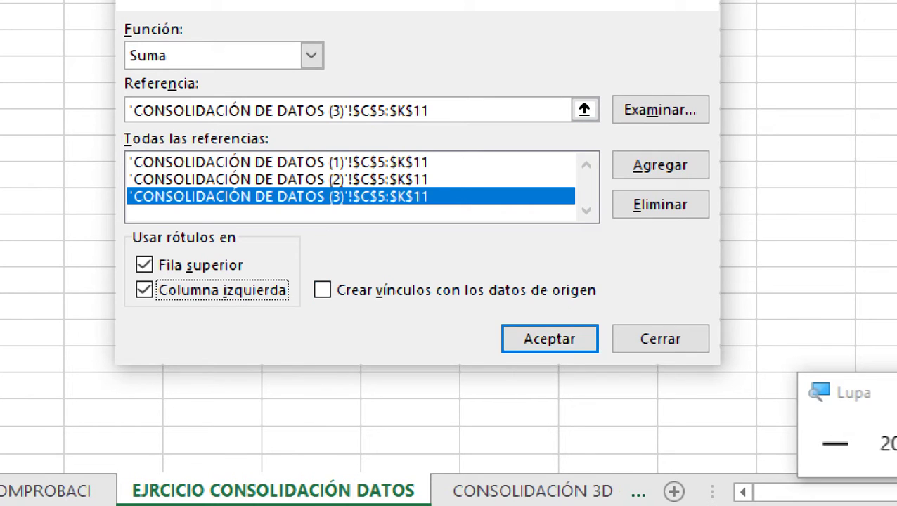
click(549, 339)
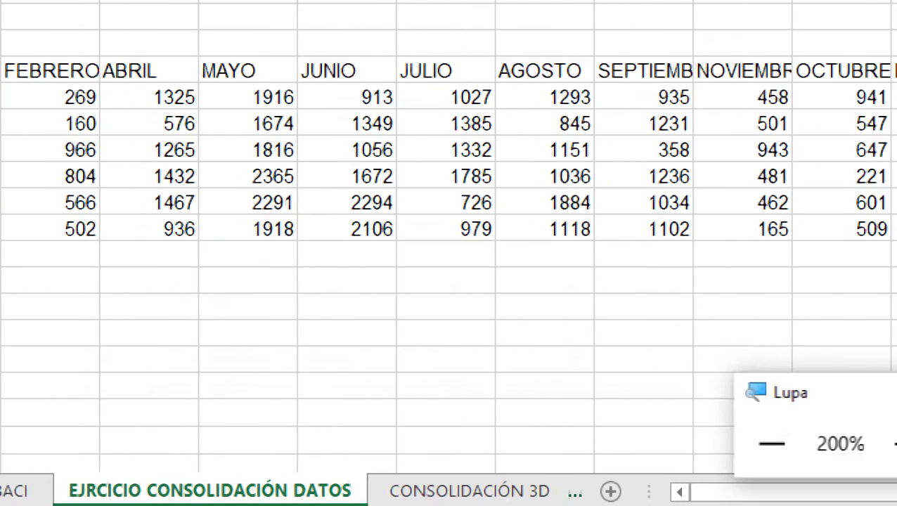
click(769, 444)
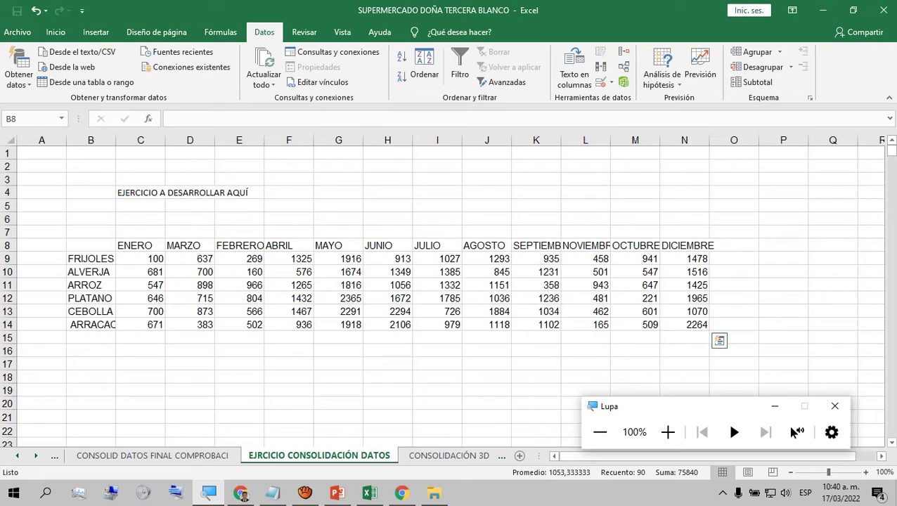
Step: Select the consolidated table and step through its FRIJOLES values, then go to CONSOLID DATOS FINAL
key(alt+Tab)
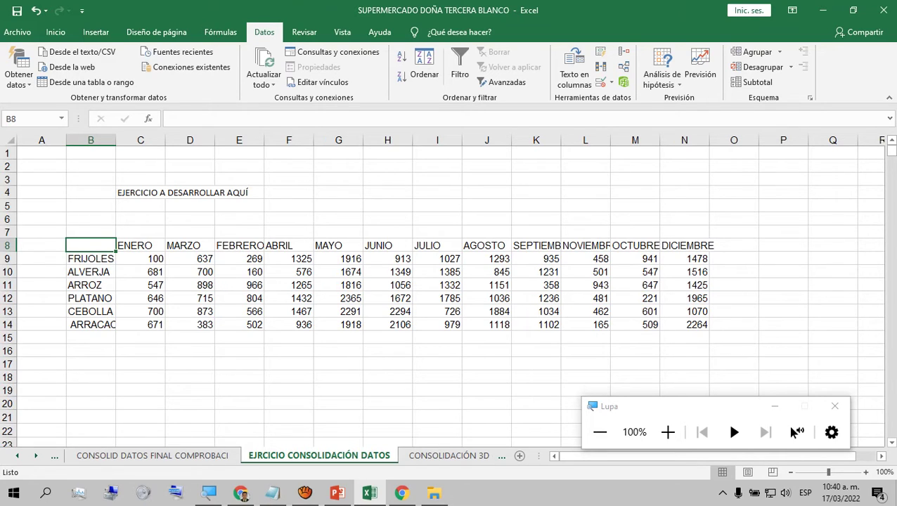
key(ctrl+a)
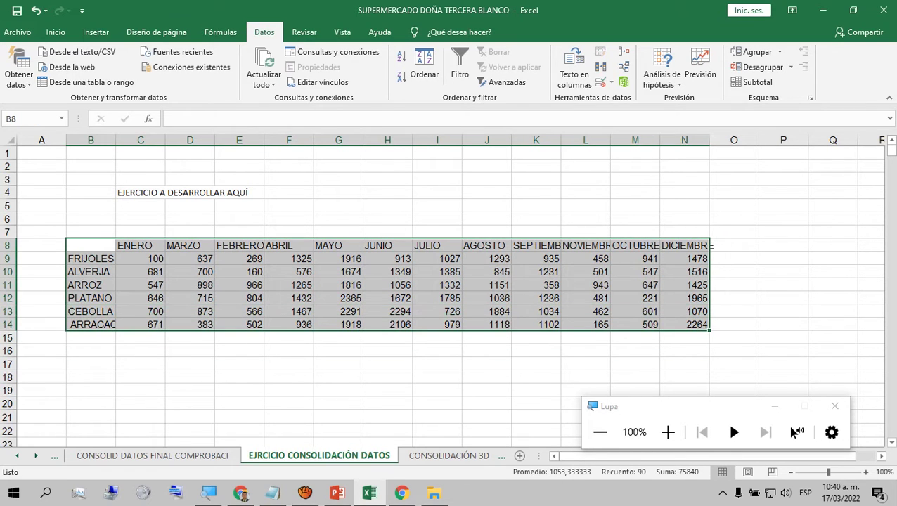
key(Down)
key(Right)
key(Right)
key(Right)
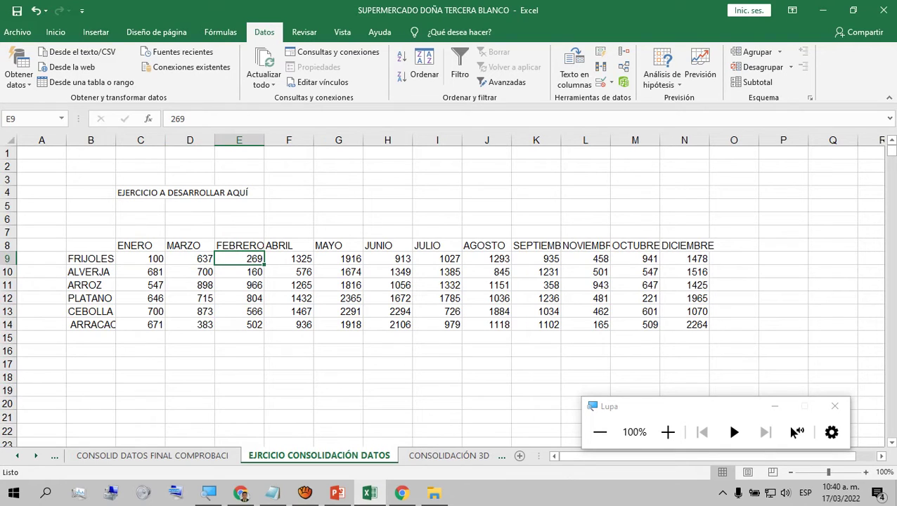
key(Up)
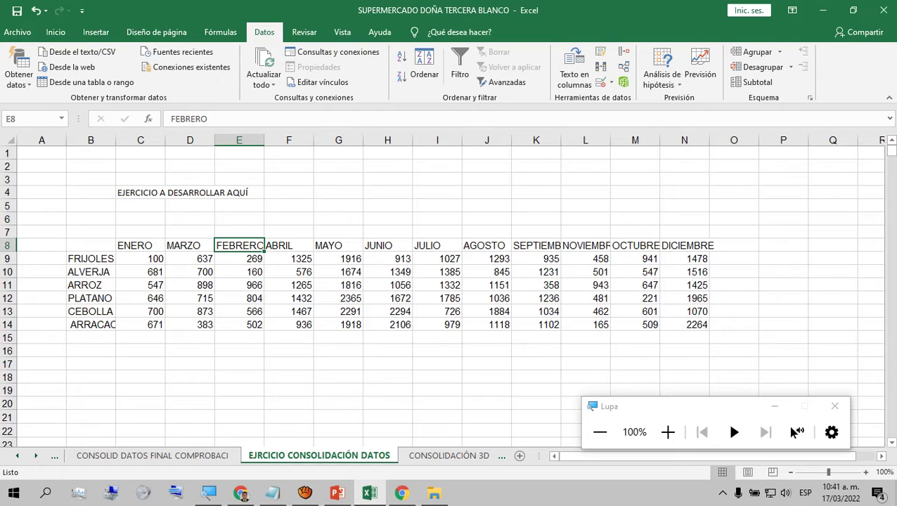
key(ctrl+Page_Up)
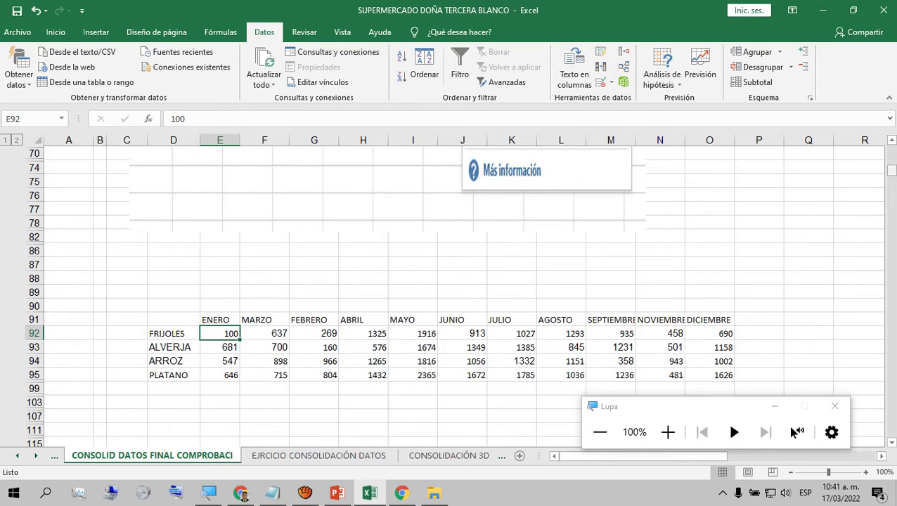
Step: Scroll right to compare against the COMPROBACIÓN table, then return to the exercise sheet
scroll(796, 432, up, 20)
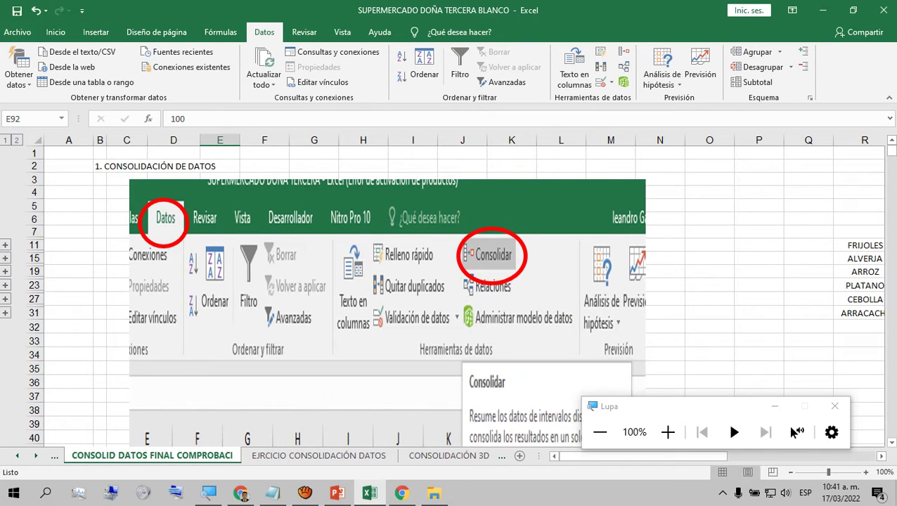
scroll(797, 432, right, 3)
scroll(797, 432, right, 2)
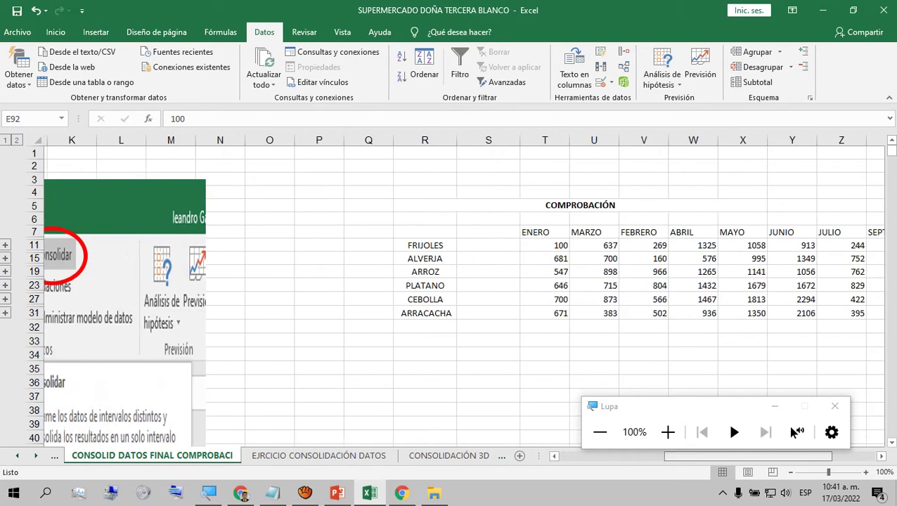
scroll(796, 432, right, 1)
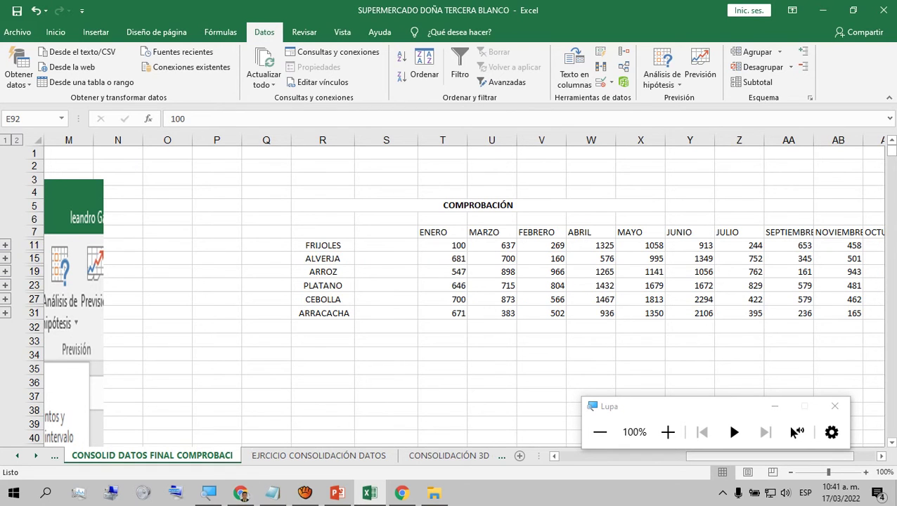
scroll(797, 433, left, 6)
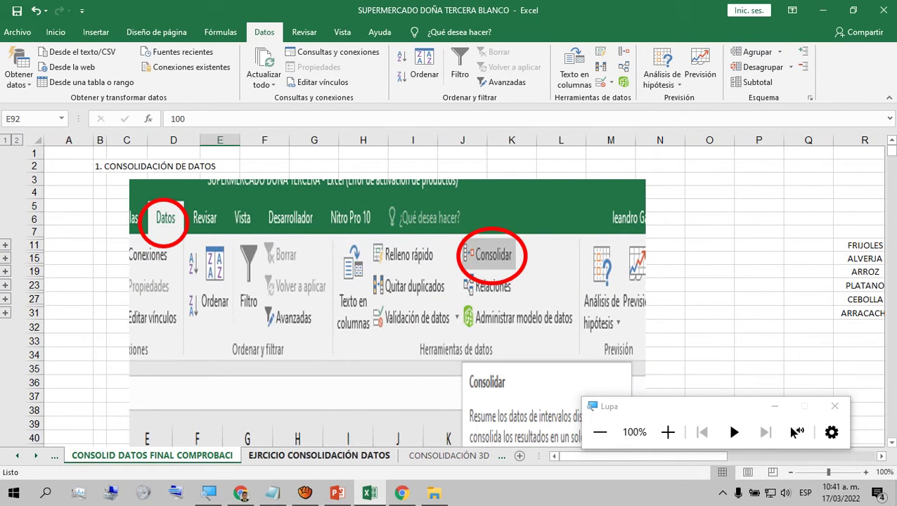
key(ctrl+Page_Down)
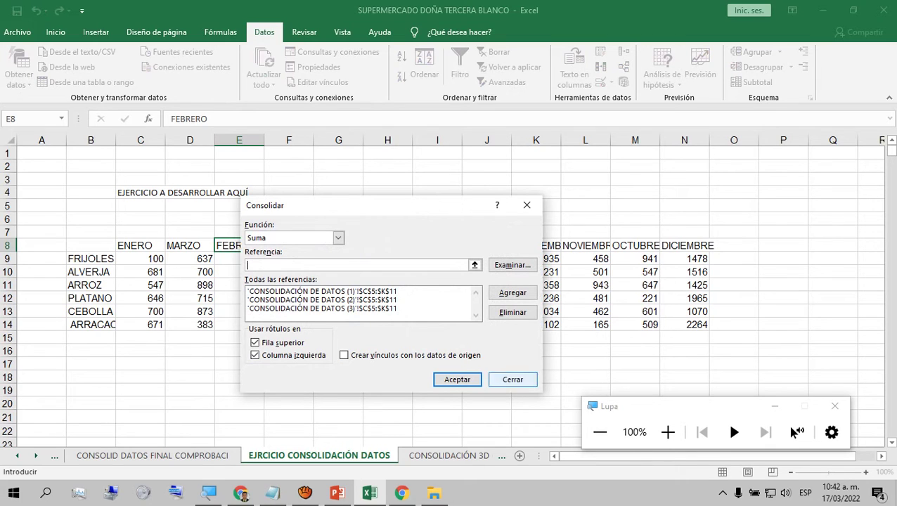
Step: Close the Consolidar dialog, select empty cell B22, then reopen and close it without changes
click(512, 380)
click(91, 431)
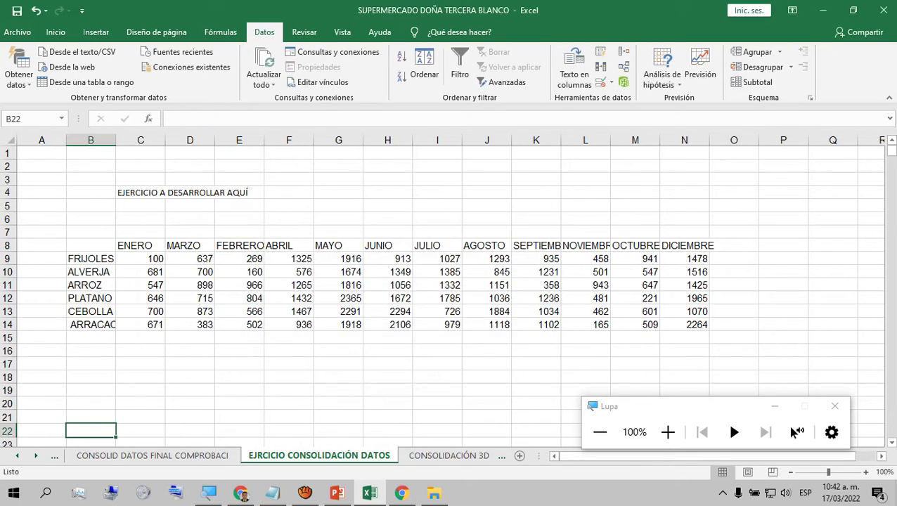
click(623, 52)
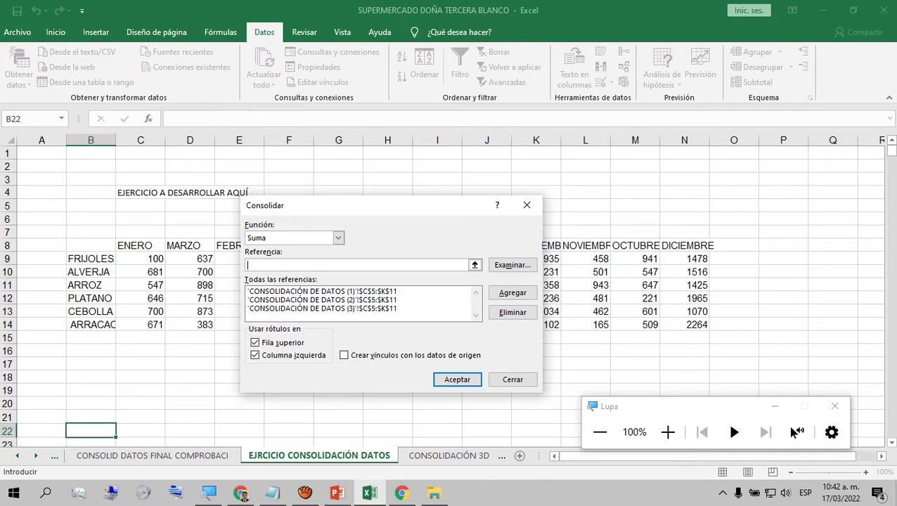
click(513, 379)
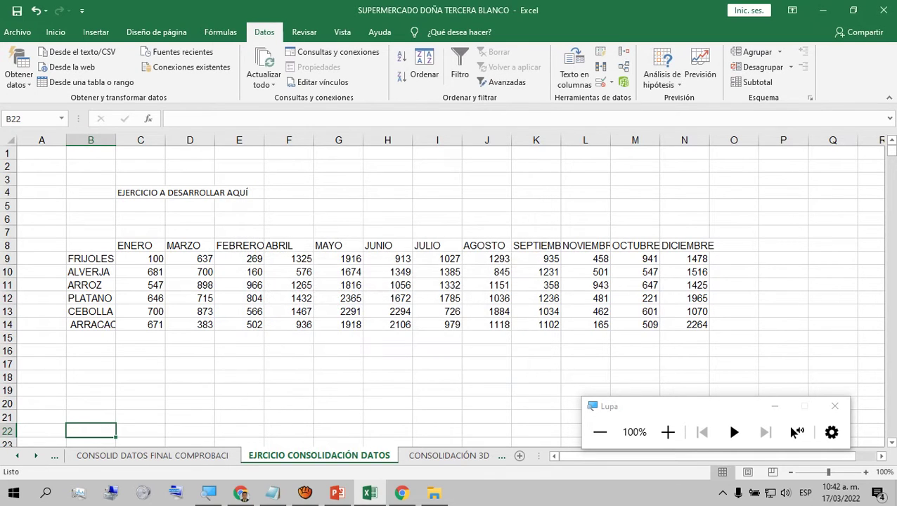
Step: Review table B8:N14, noting FRIJOLES AGOSTO and ALVERJA OCTUBRE, then open sheet CONSOLIDACIÓN 3D O FÓRMULAS (1)
key(ctrl+Page_Up)
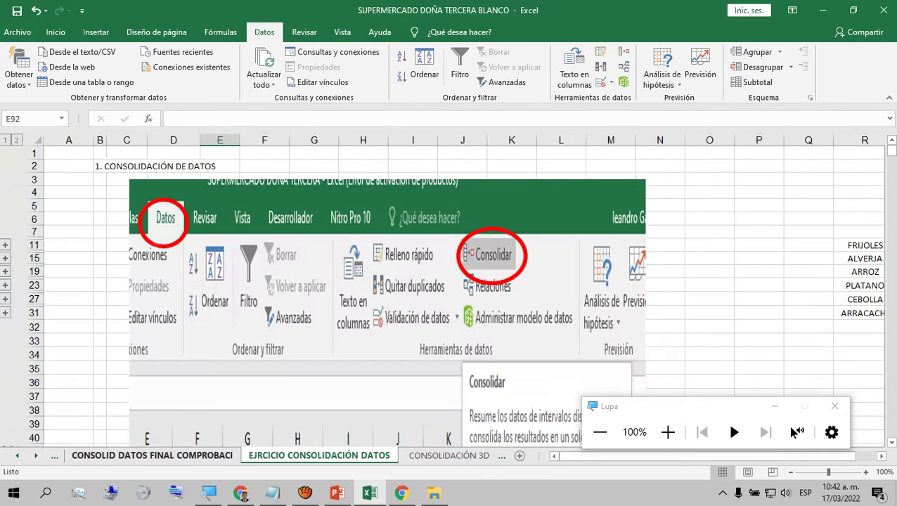
key(ctrl+Page_Down)
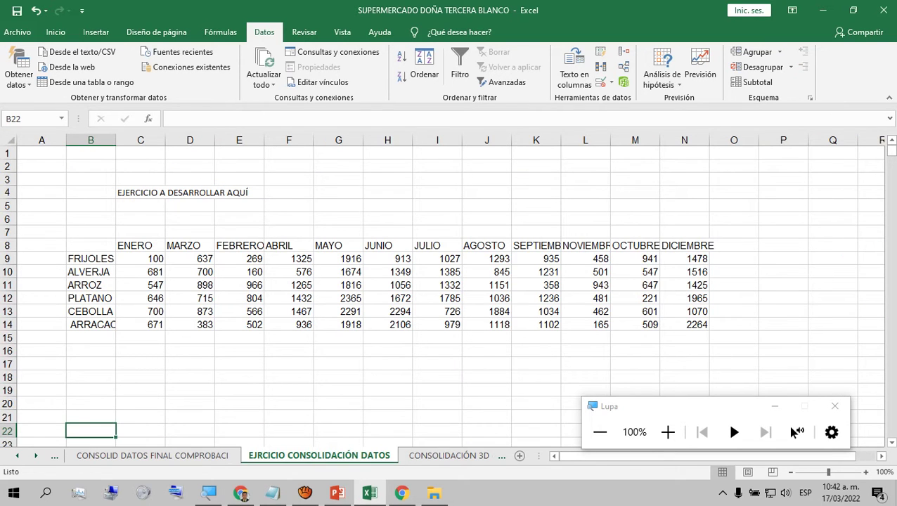
mouse_move(91, 246)
mouse_down()
mouse_move(684, 312)
mouse_move(696, 324)
mouse_up()
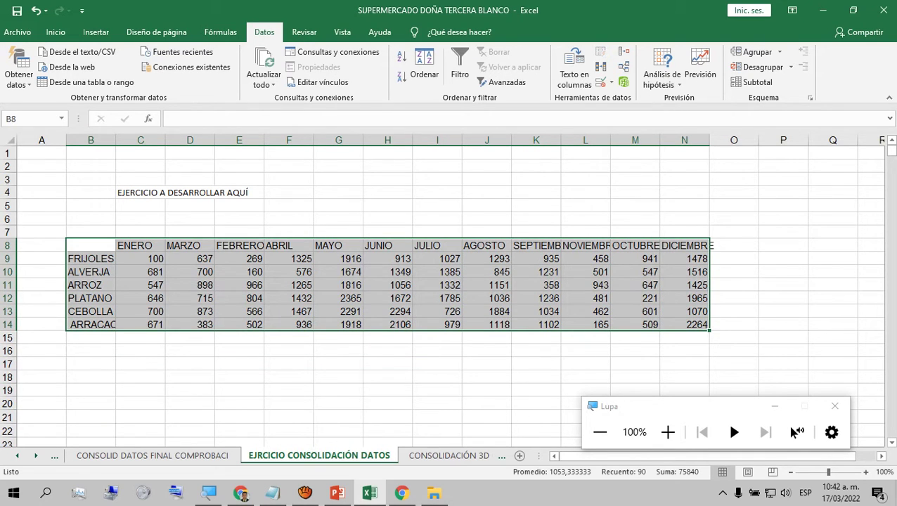
click(486, 259)
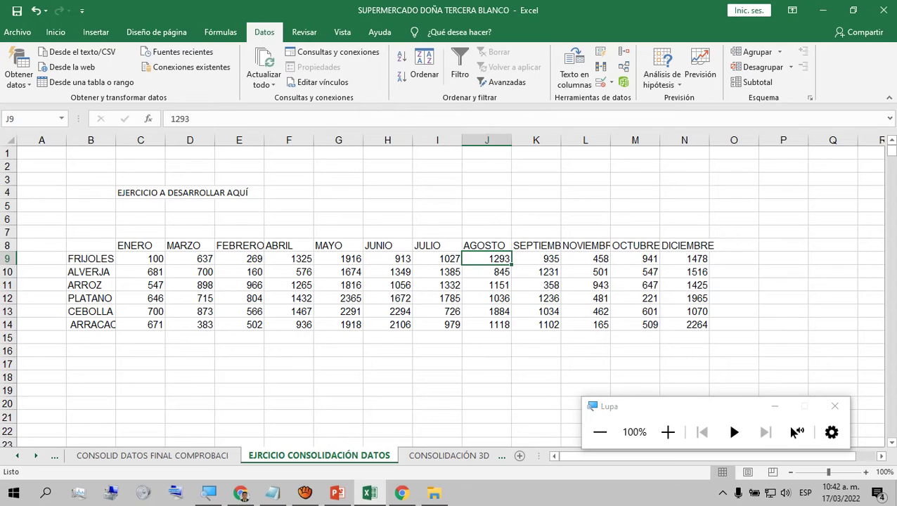
click(635, 272)
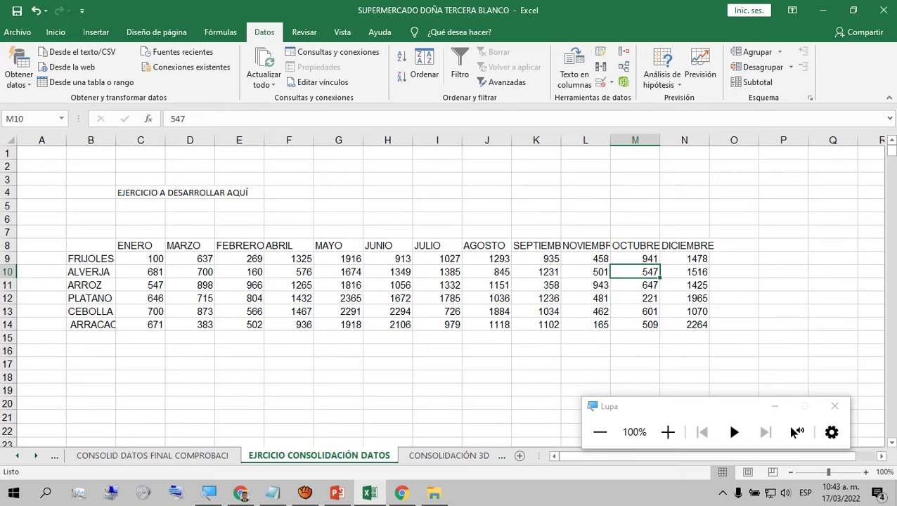
click(774, 407)
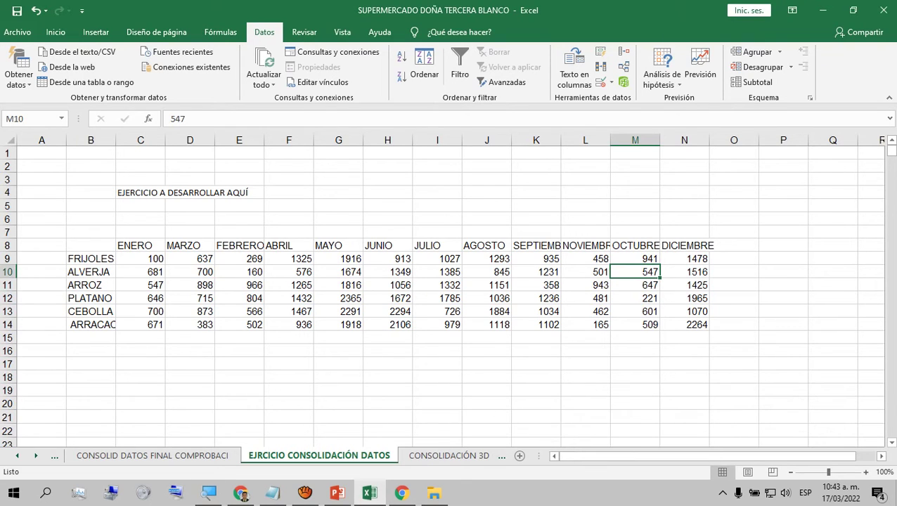
click(449, 456)
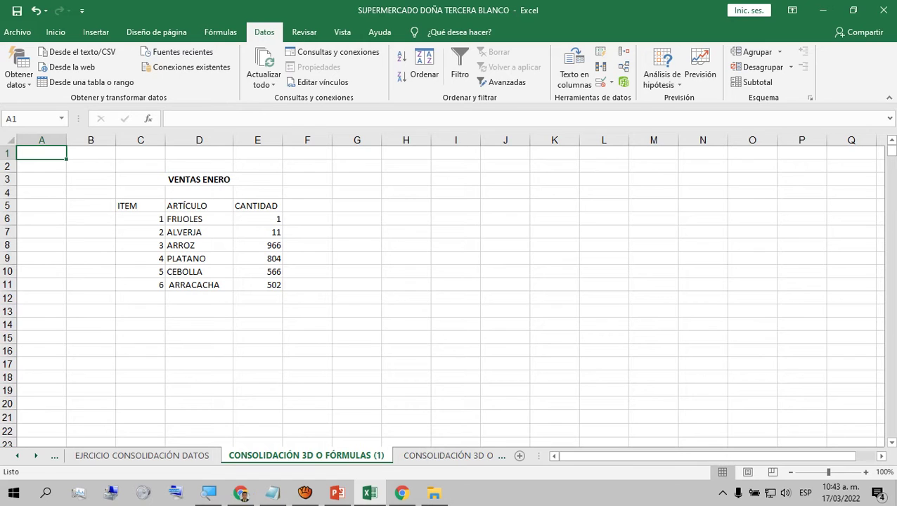
Step: Magnify the screen to 200% and browse sheets (2), (4) and CONSOLID 3D FÓRMULAS COMPROBAC
click(208, 493)
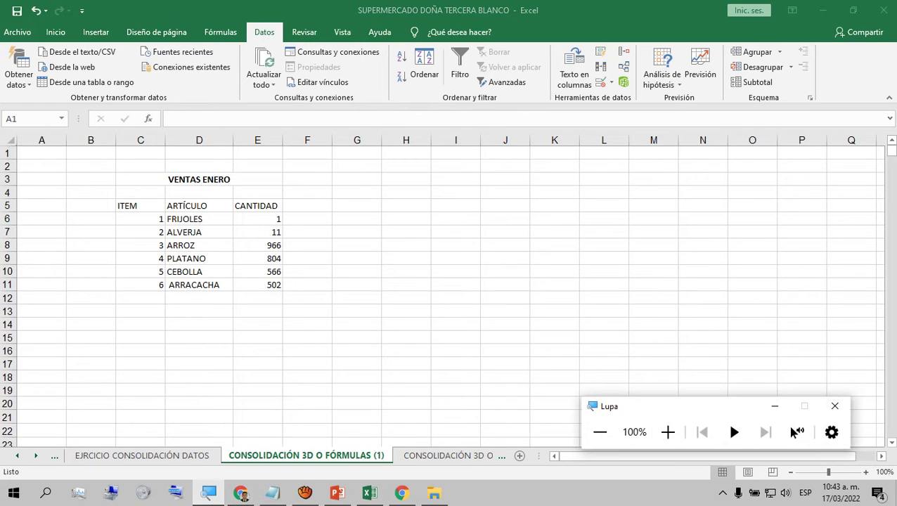
click(668, 431)
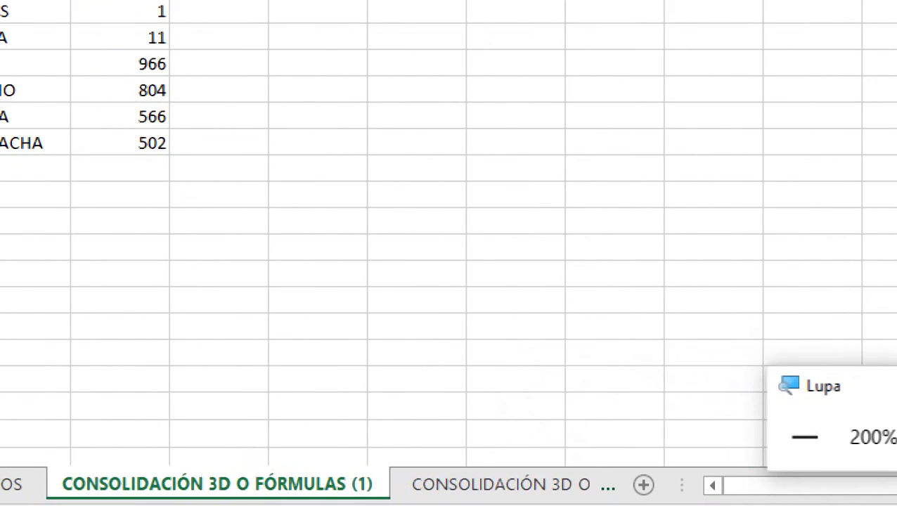
click(500, 485)
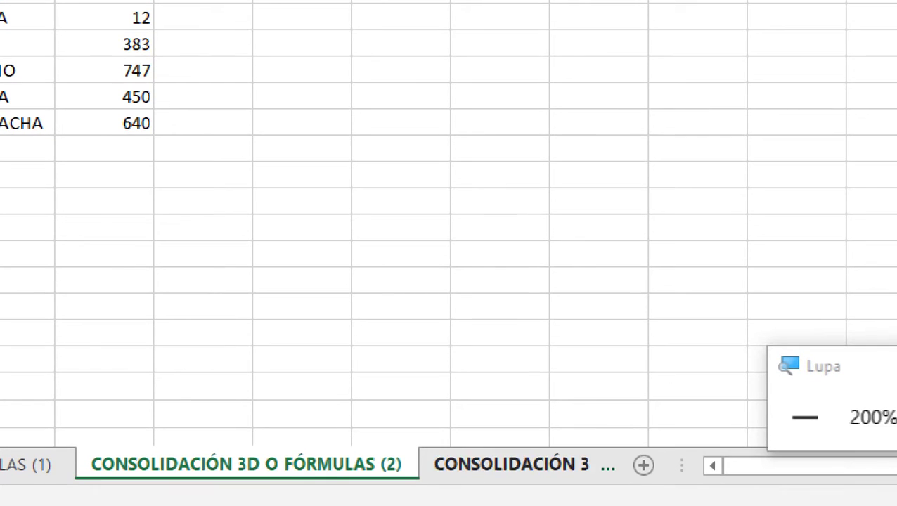
click(516, 465)
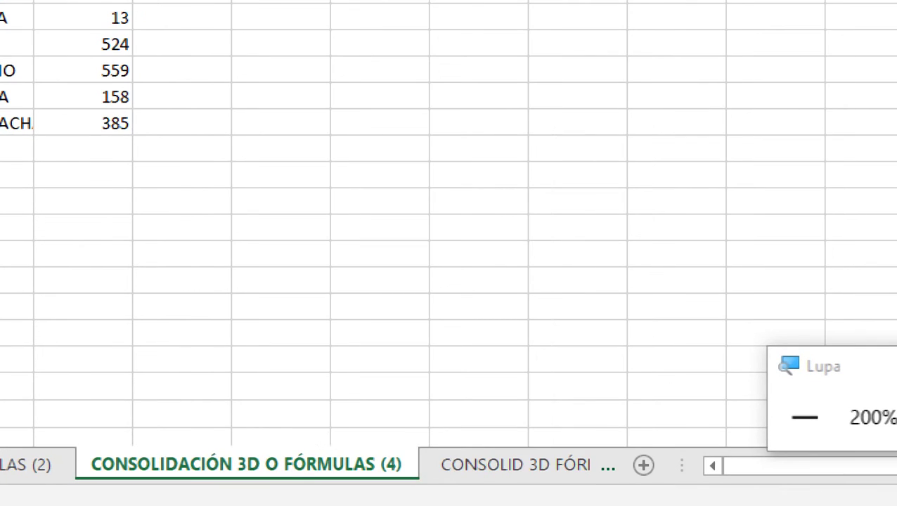
click(516, 465)
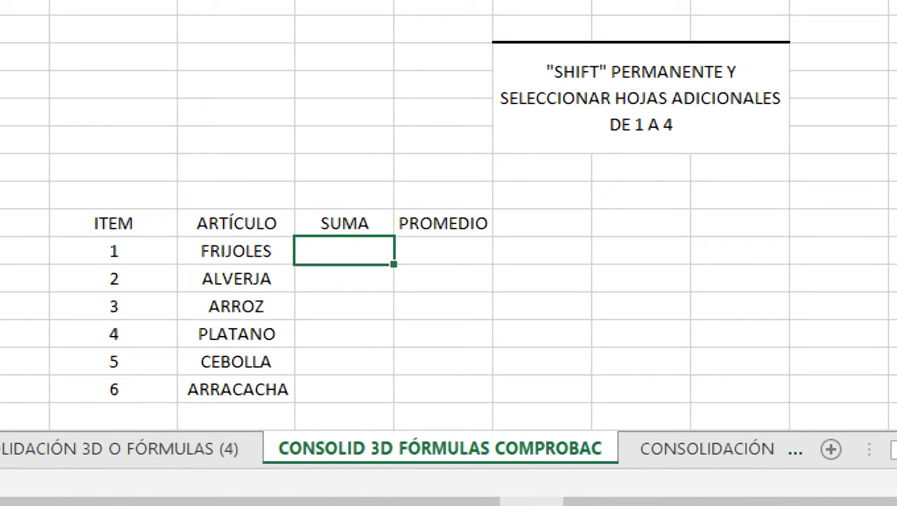
Step: Look over the check table's red SUMA results, then move on to the April sheet (3)
key(ctrl+Page_Up)
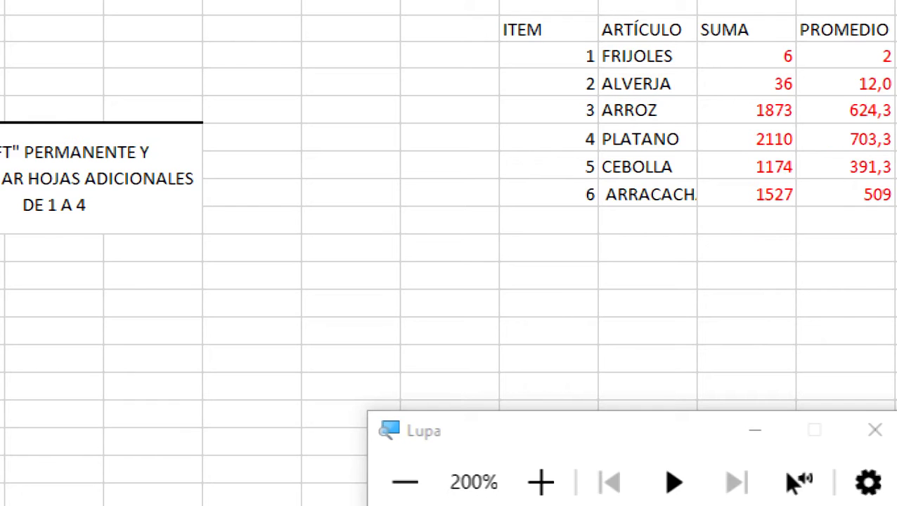
key(ctrl+Page_Down)
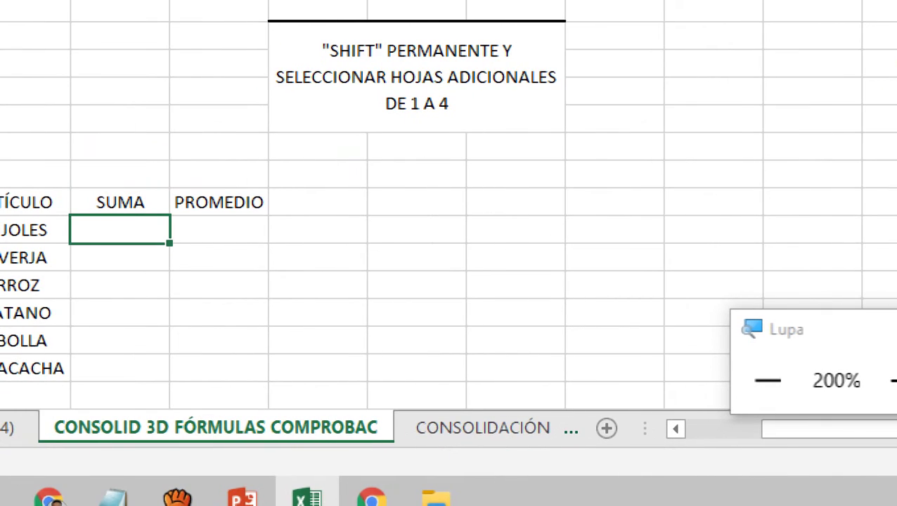
key(ctrl+Page_Down)
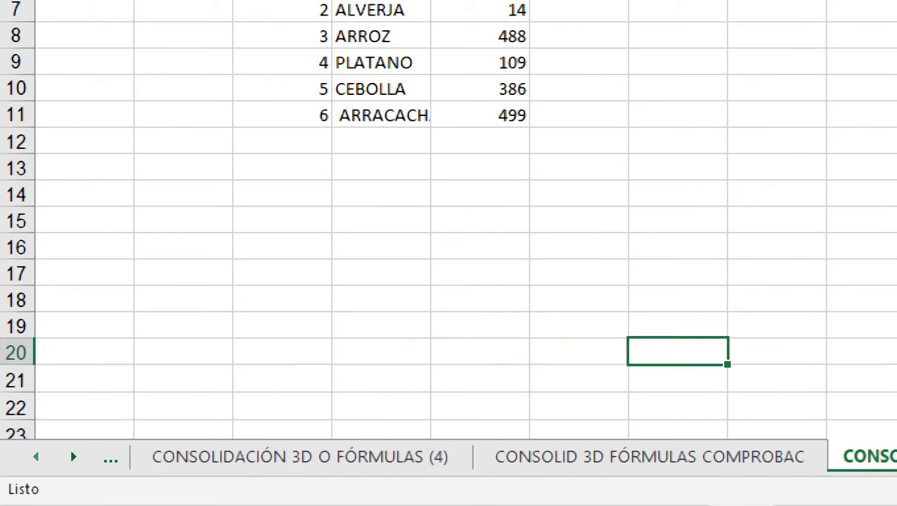
click(299, 457)
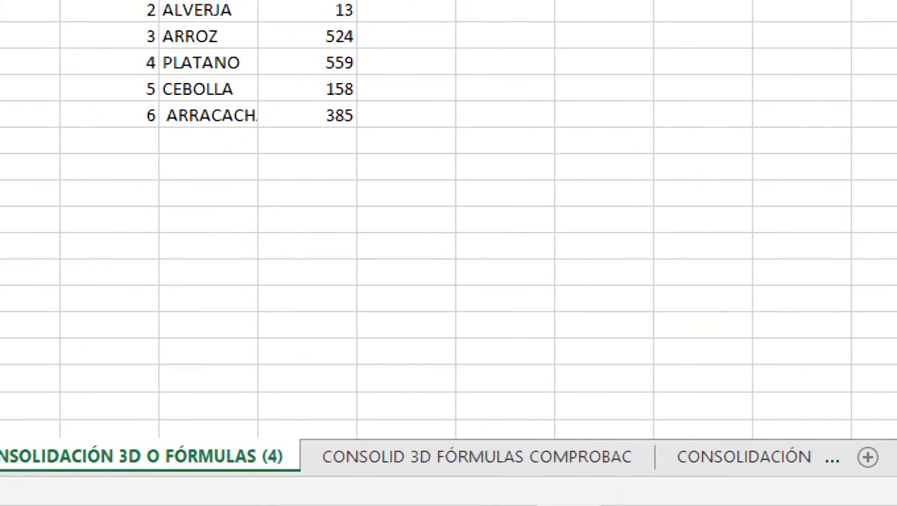
key(ctrl+Page_Down)
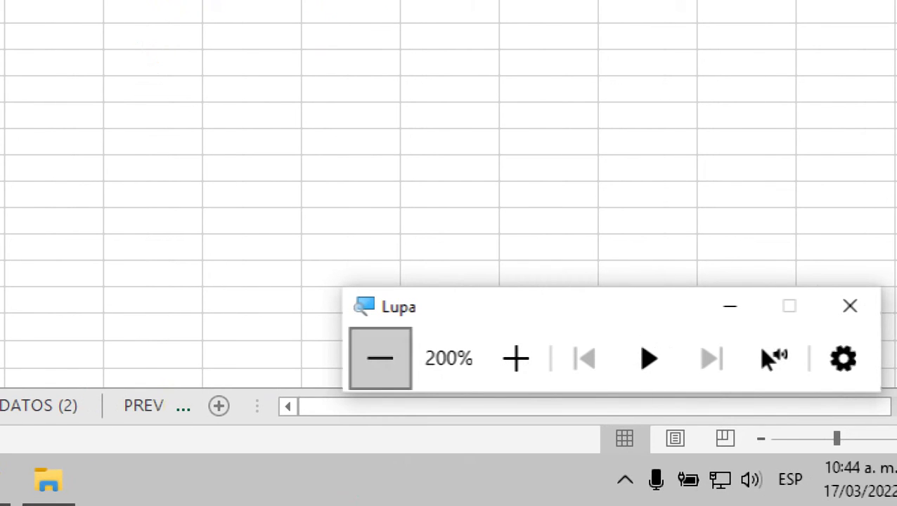
Step: Reset and hide the magnifier, then select the VENTAS ABRIL table C3:E13
click(379, 359)
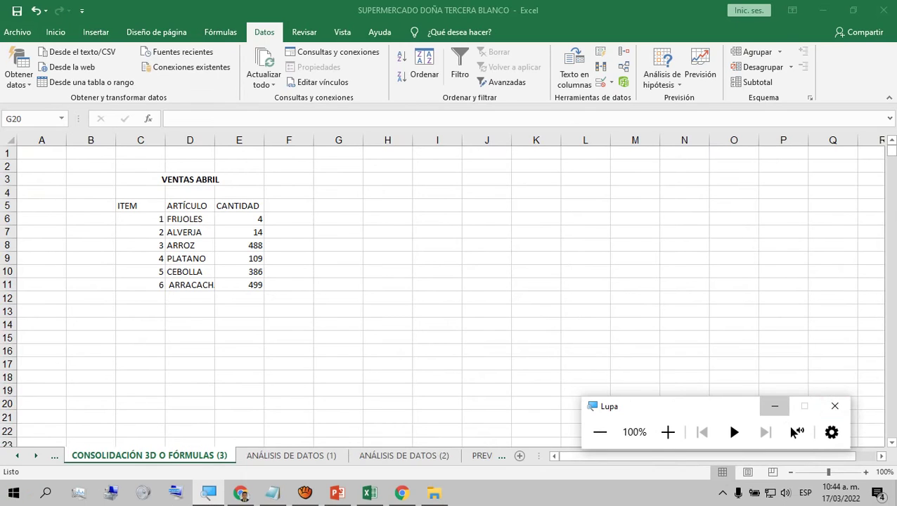
click(770, 406)
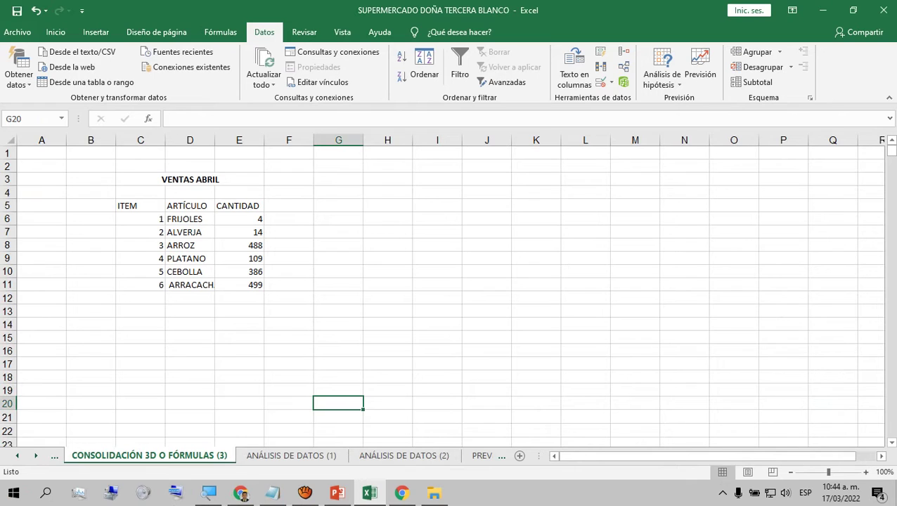
drag(141, 179, 240, 312)
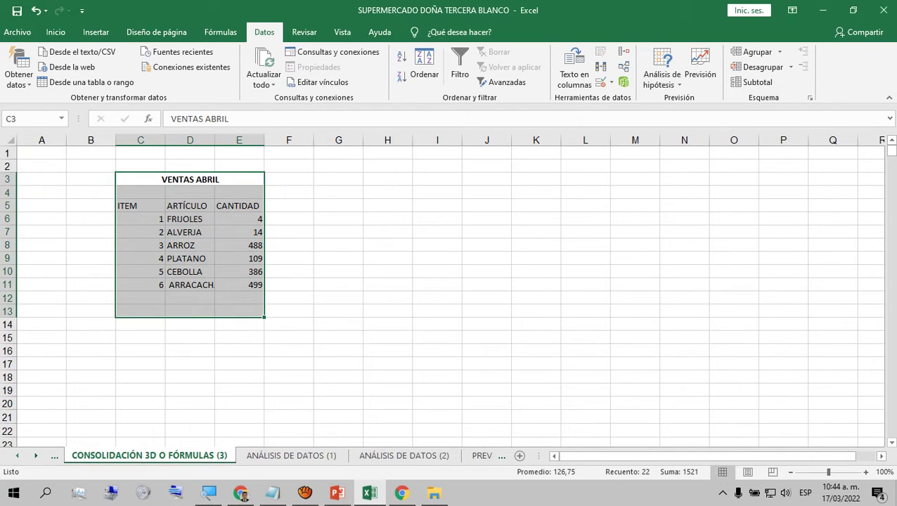
Step: Review sheet (1)'s ITEM, article and January CANTIDAD columns, then sheets (2), (4) and COMPROBAC
click(17, 456)
click(17, 456)
click(18, 456)
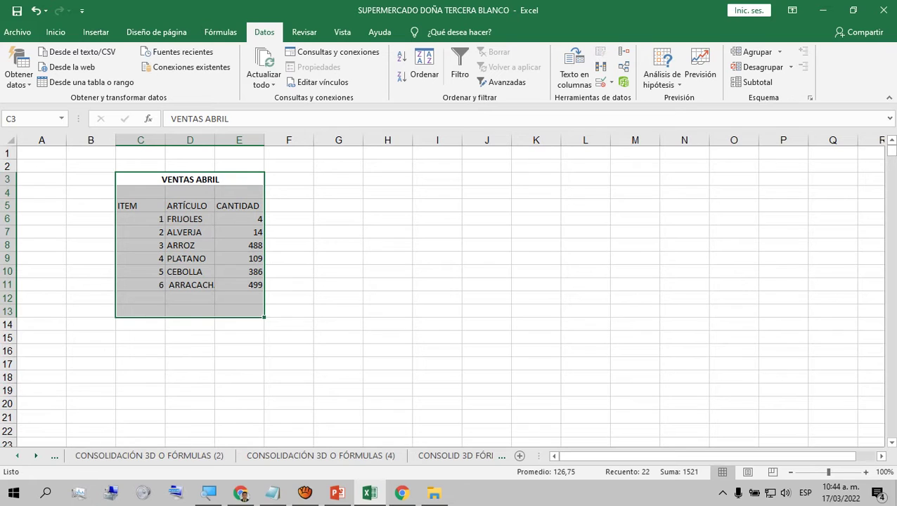
click(17, 456)
click(150, 455)
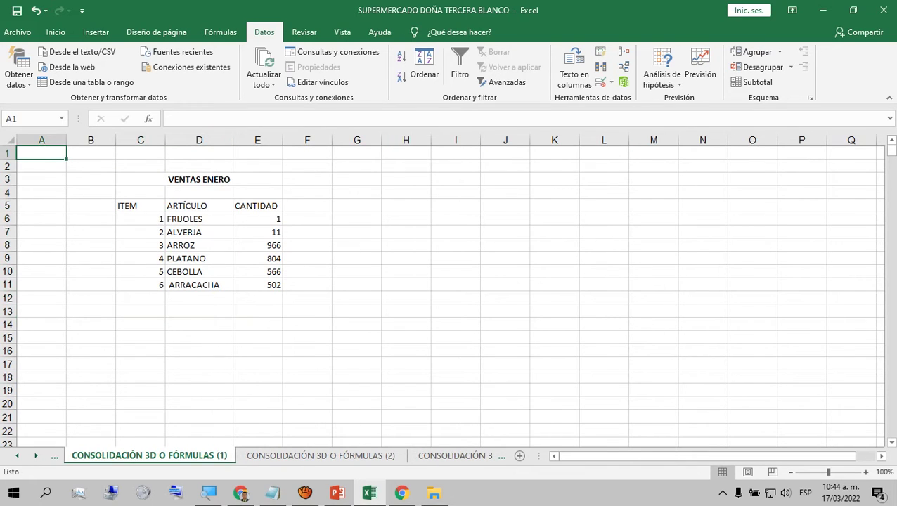
drag(141, 218, 141, 285)
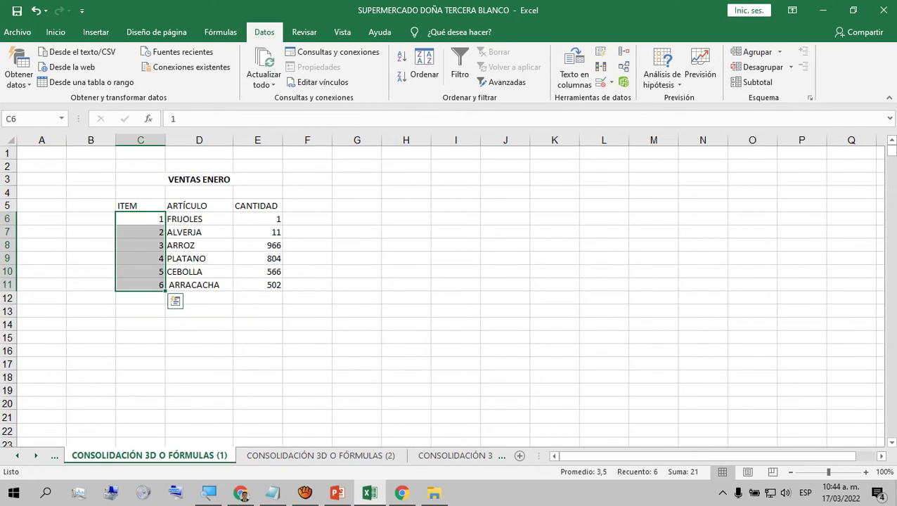
drag(199, 232, 199, 285)
drag(257, 219, 257, 285)
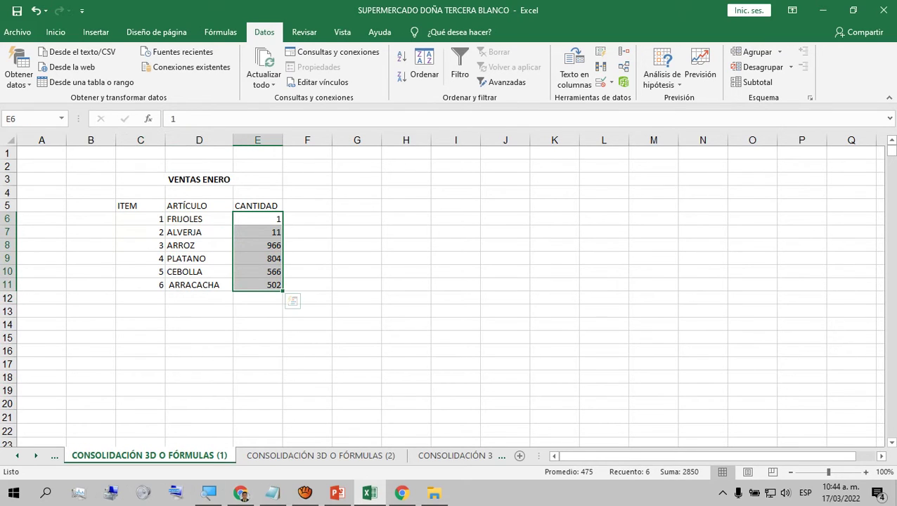
click(321, 456)
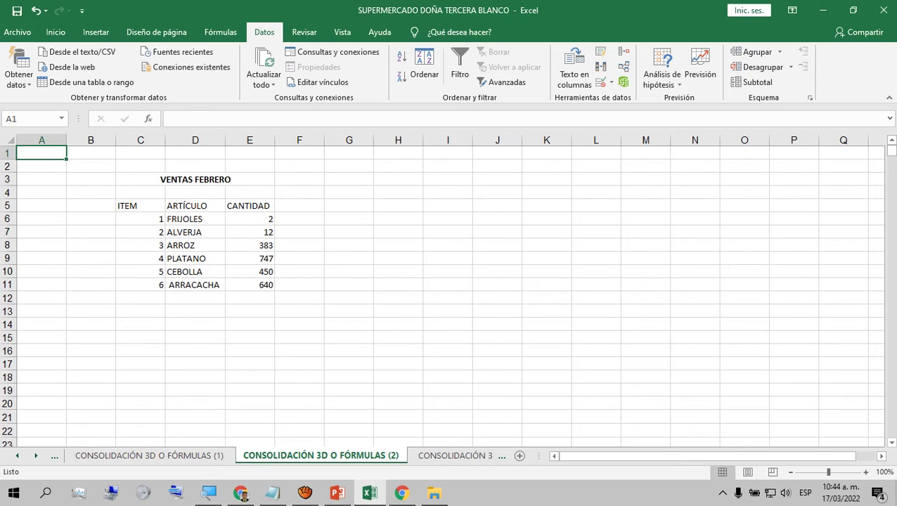
click(453, 456)
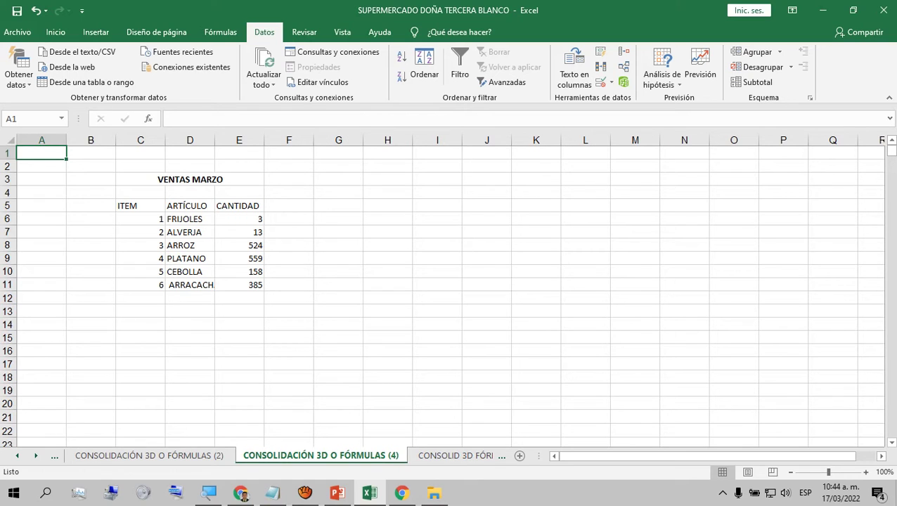
click(457, 456)
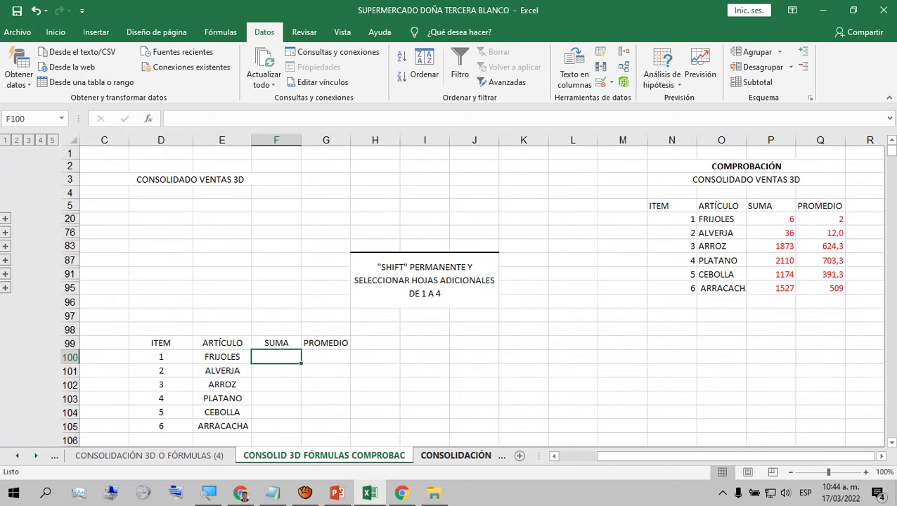
Step: Try grouping the April sheet (3) with COMPROBAC, then view its ALVERJA quantity 14
key(ctrl+Page_Down)
key(ctrl+Page_Up)
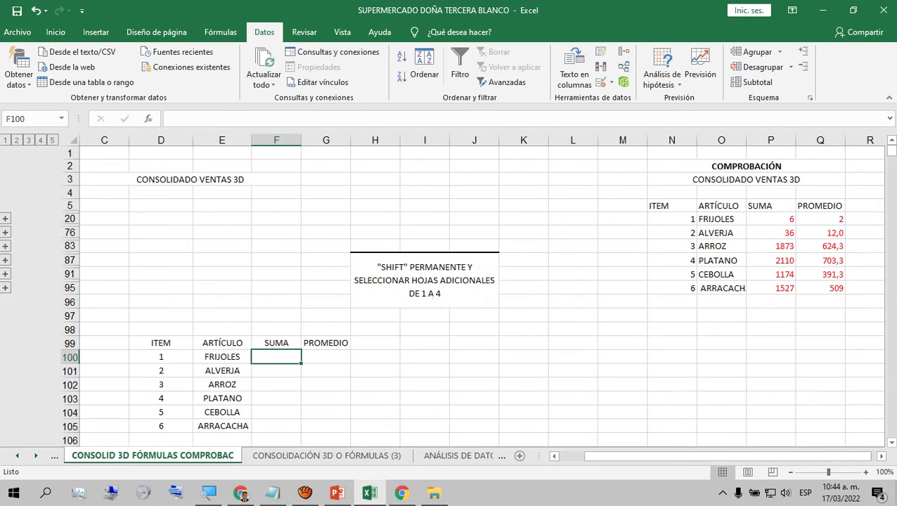
key(ctrl+shift+Page_Down)
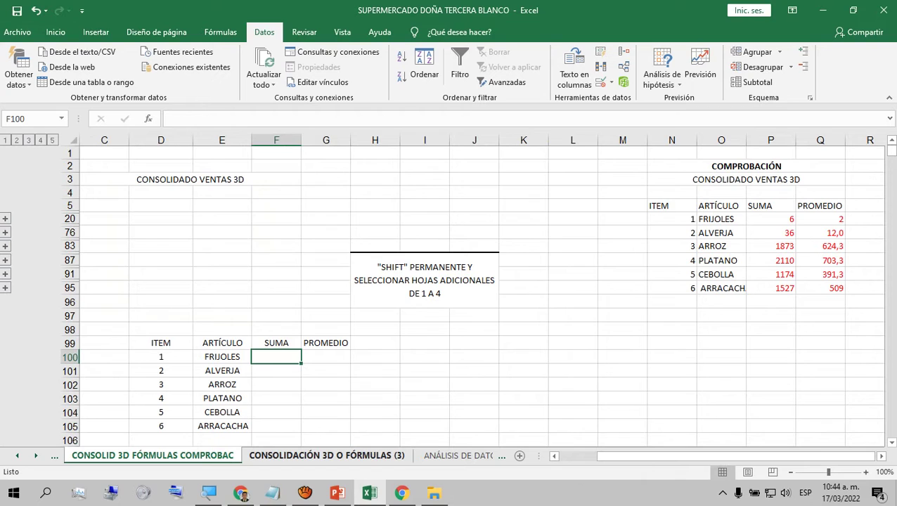
key(ctrl+shift+Page_Up)
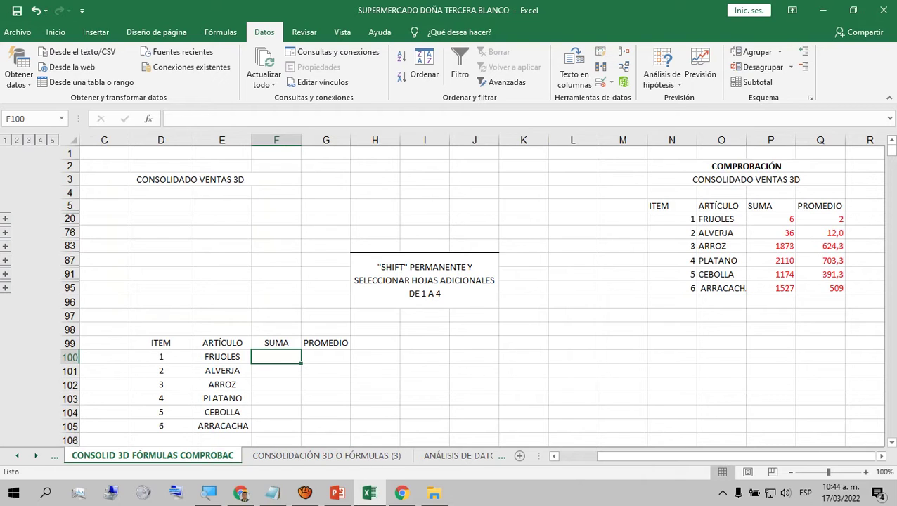
key(ctrl+Page_Down)
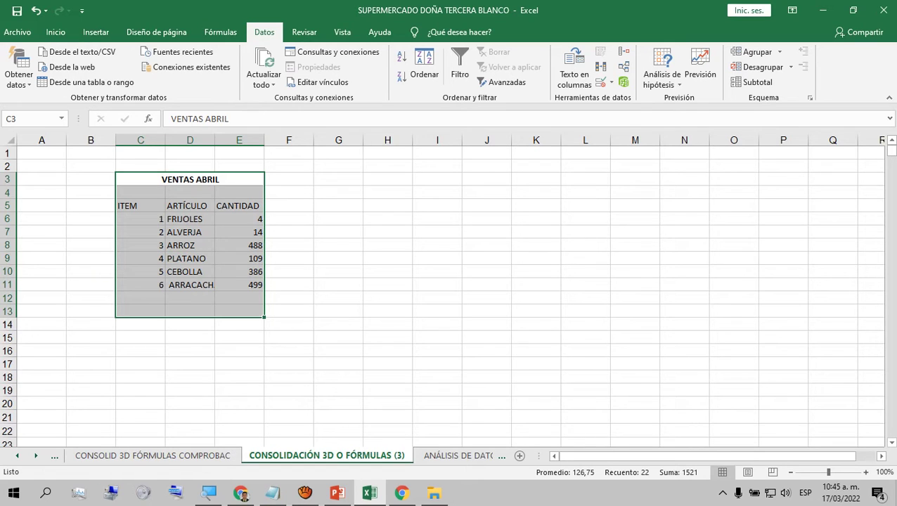
click(239, 232)
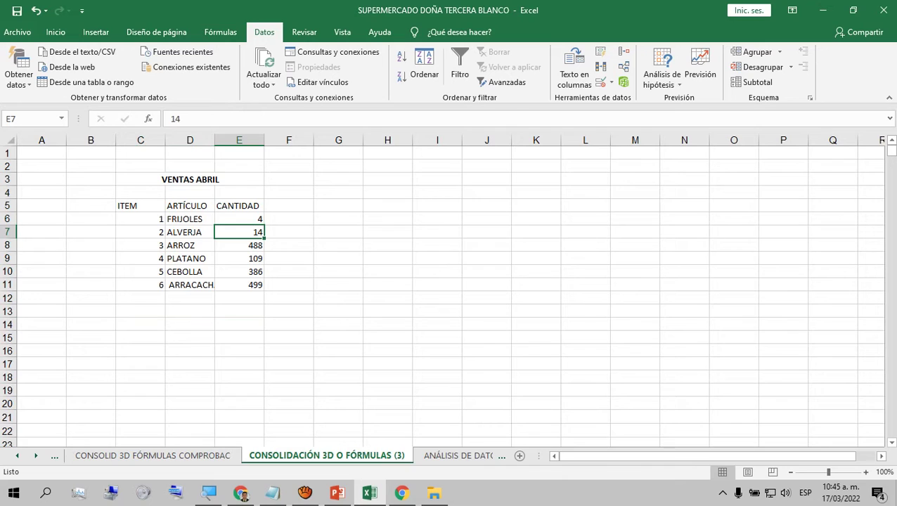
click(18, 455)
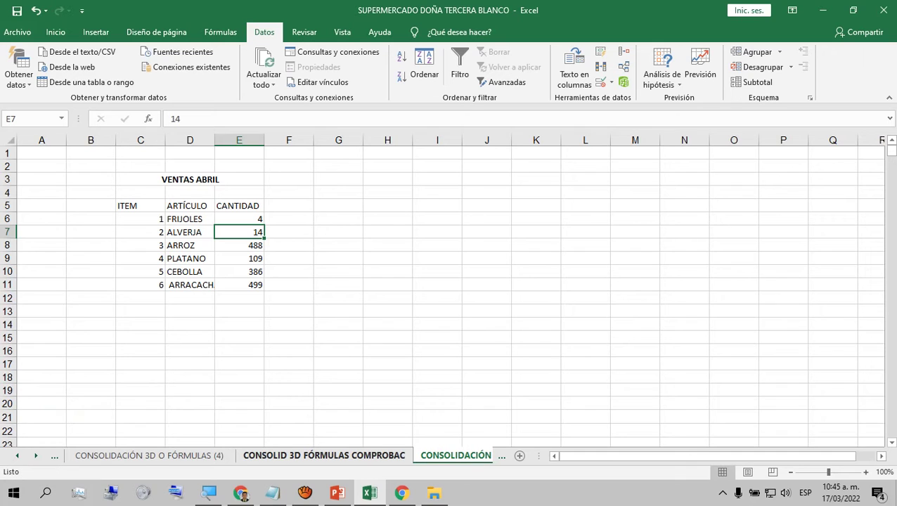
Step: On the COMPROBAC sheet, zoom to 120% and scroll to the ITEM/ARTÍCULO table at row 99
click(324, 456)
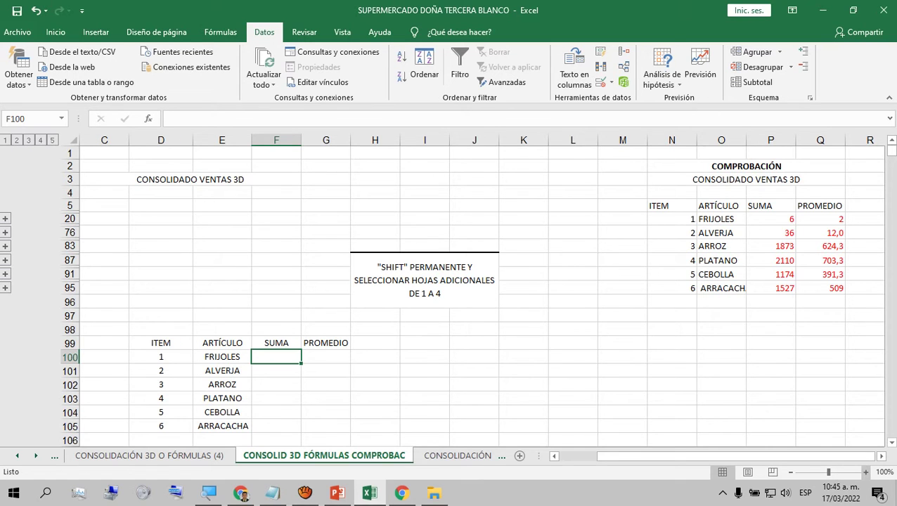
click(866, 472)
click(866, 472)
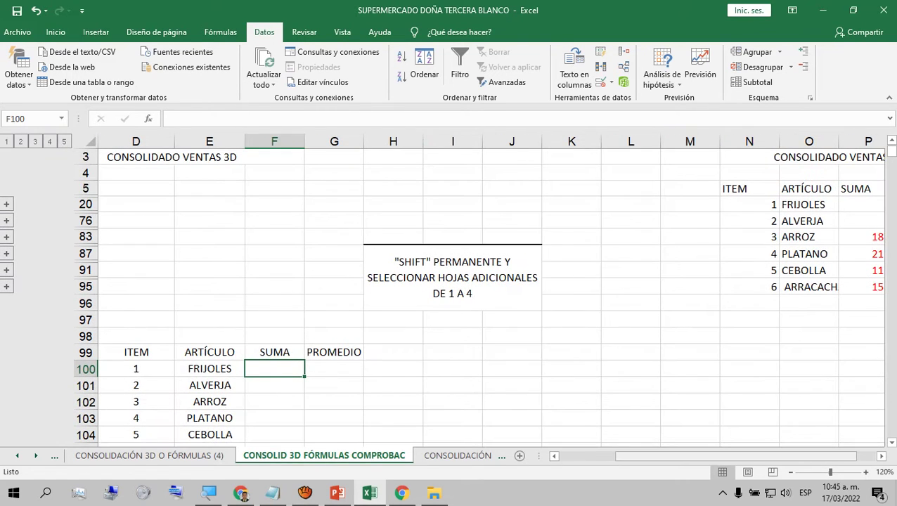
mouse_move(633, 455)
mouse_down()
mouse_move(606, 455)
mouse_move(615, 456)
mouse_up()
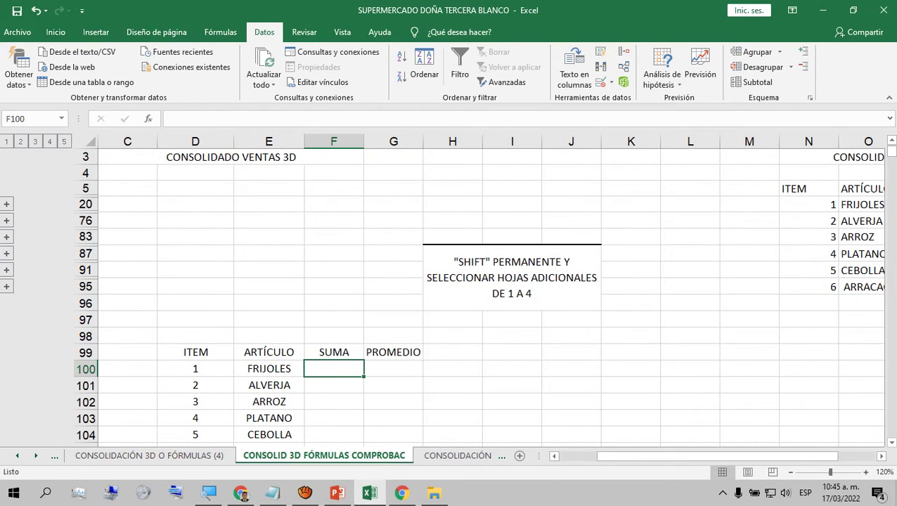
drag(891, 150, 891, 161)
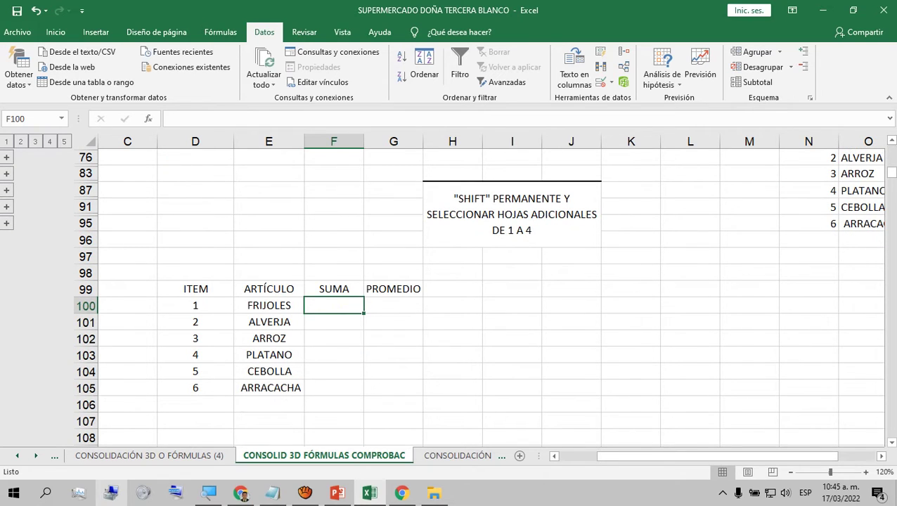
click(273, 492)
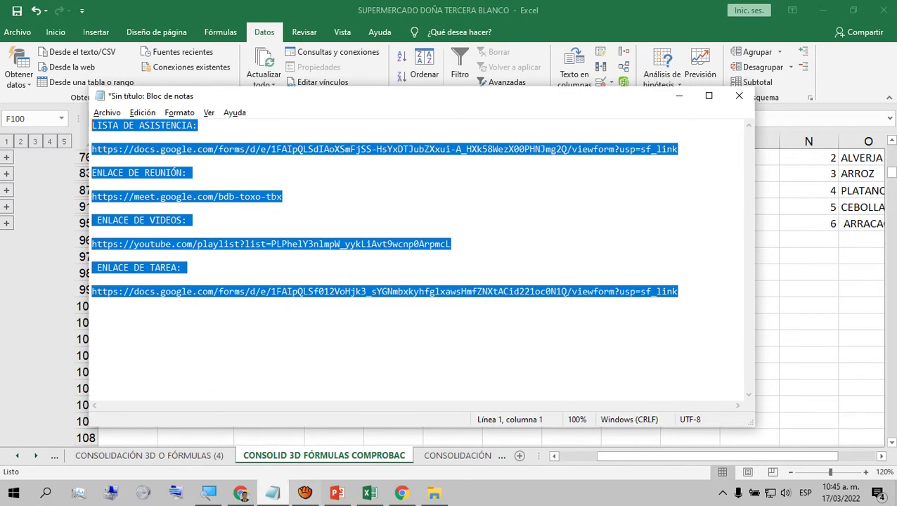
click(208, 492)
click(667, 432)
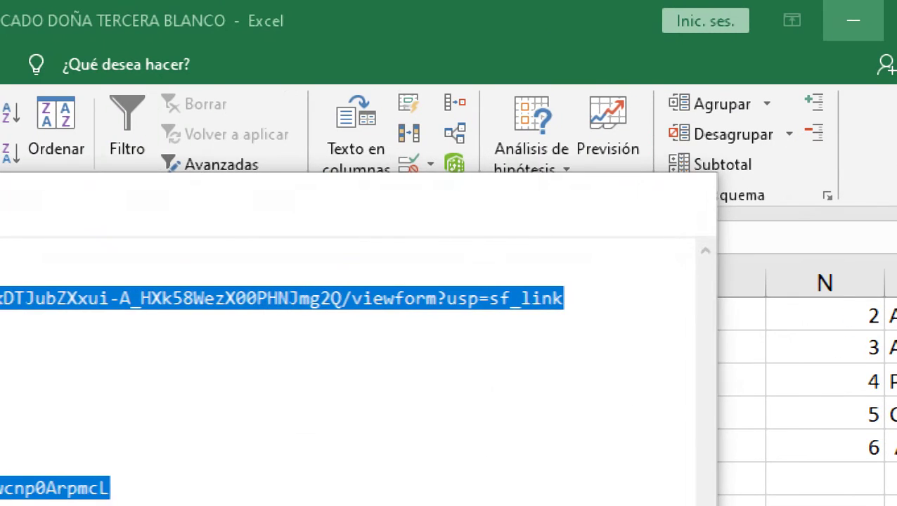
click(567, 192)
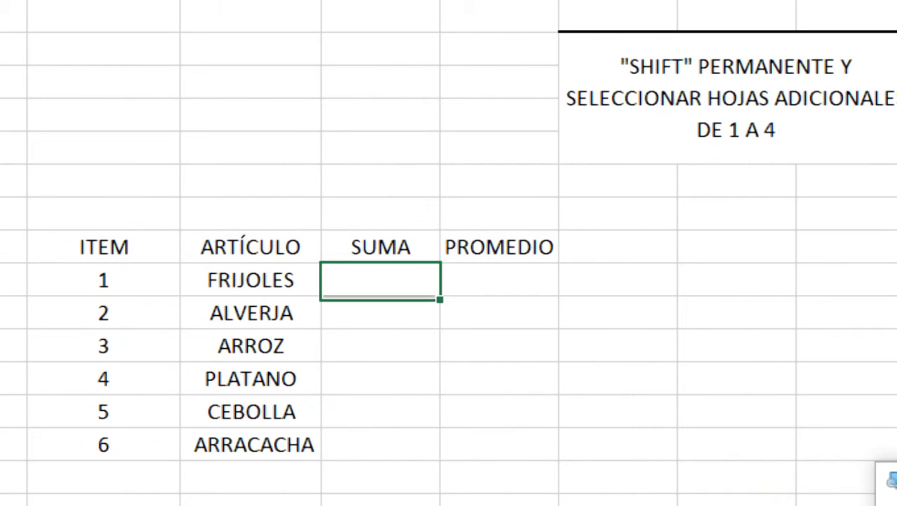
Step: Begin =SUMA( in FRIJOLES SUMA cell F100, referencing 'CONSOLIDACIÓN 3D O FÓRMULAS (1)'!E6
mouse_move(380, 280)
mouse_down()
mouse_move(499, 445)
mouse_move(500, 412)
mouse_up()
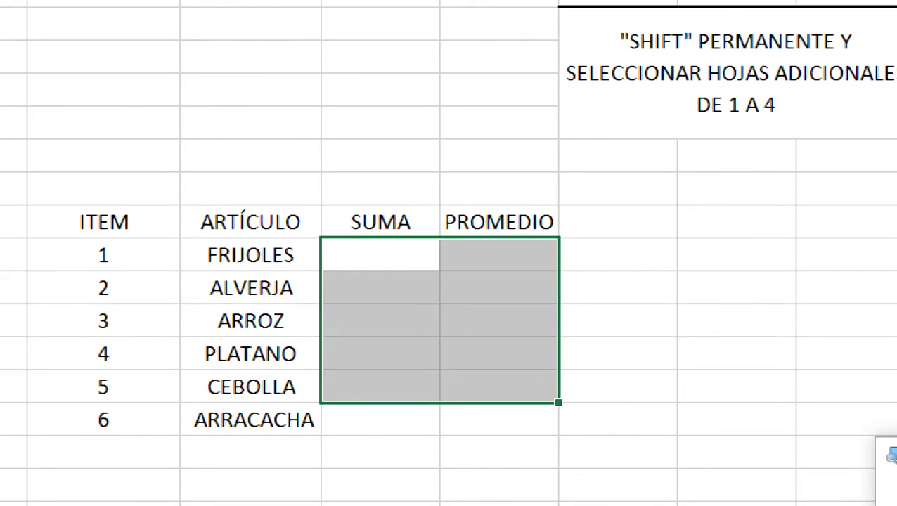
click(381, 255)
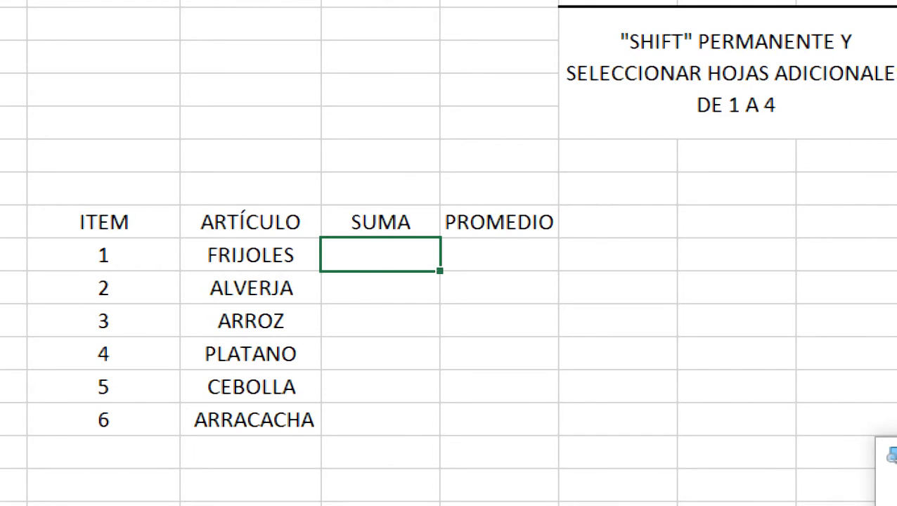
text(=su)
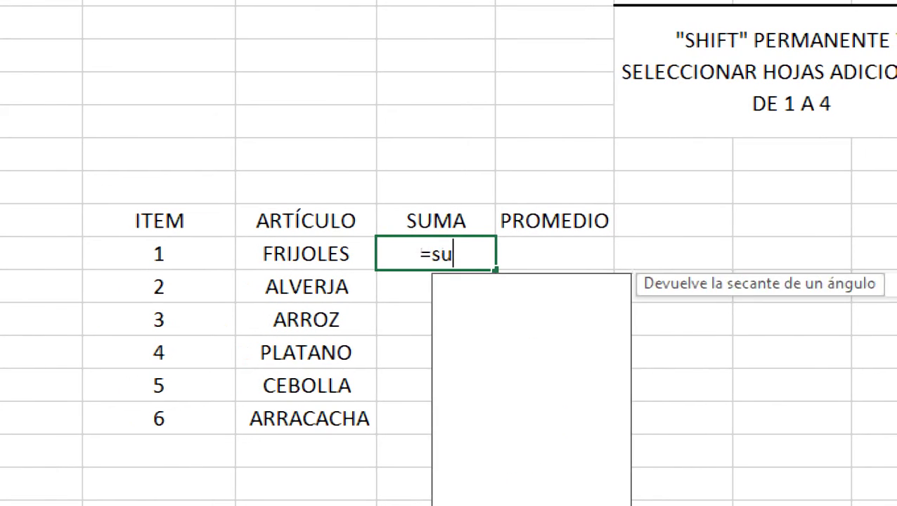
text(ma)
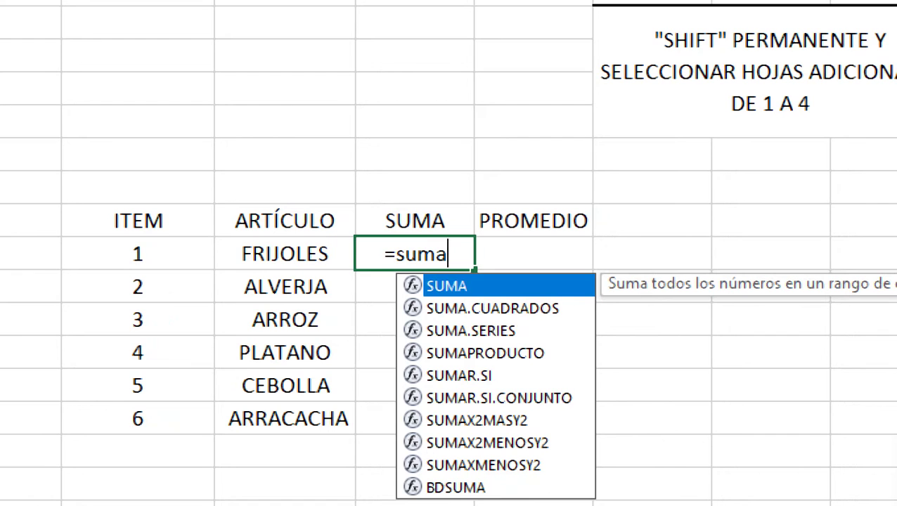
key(BackSpace)
key(BackSpace)
key(BackSpace)
key(BackSpace)
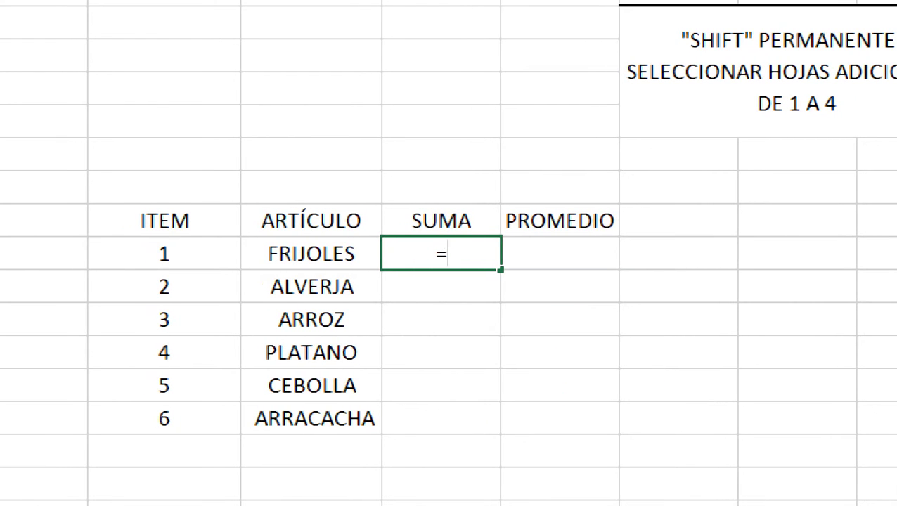
text(SUMA)
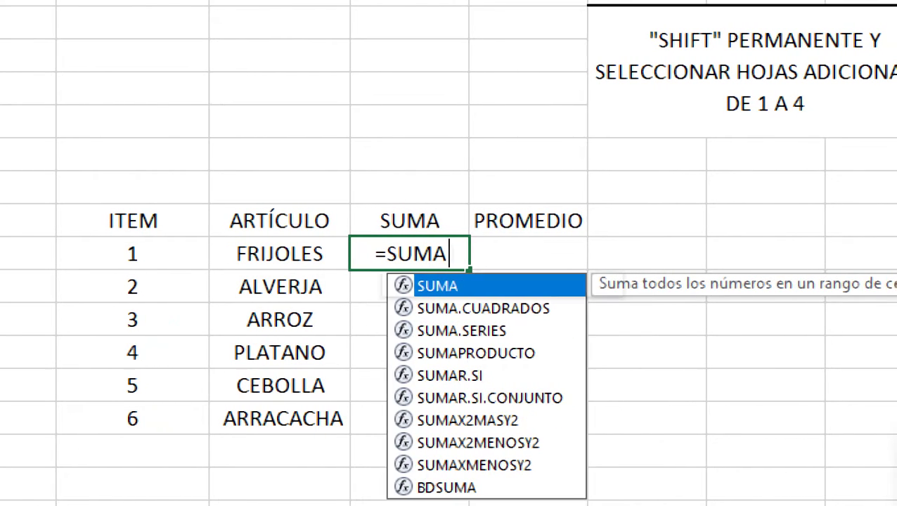
text(()
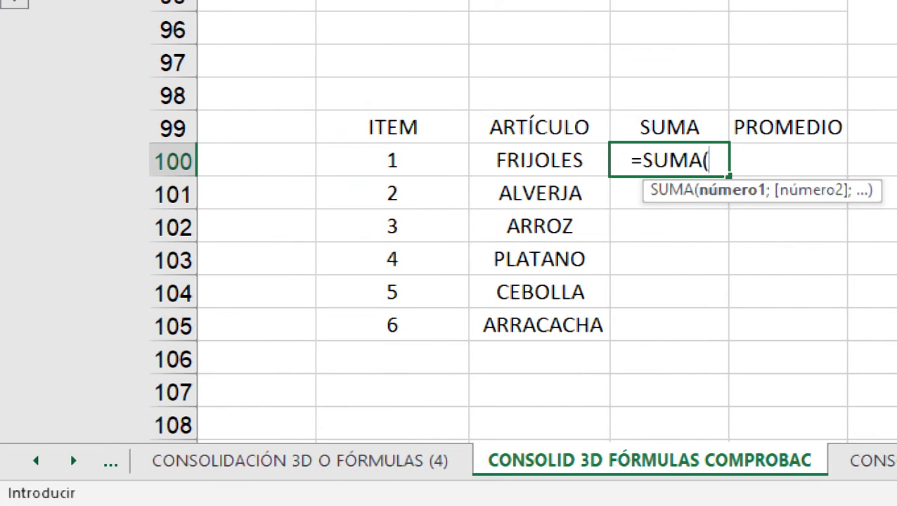
click(36, 461)
click(36, 461)
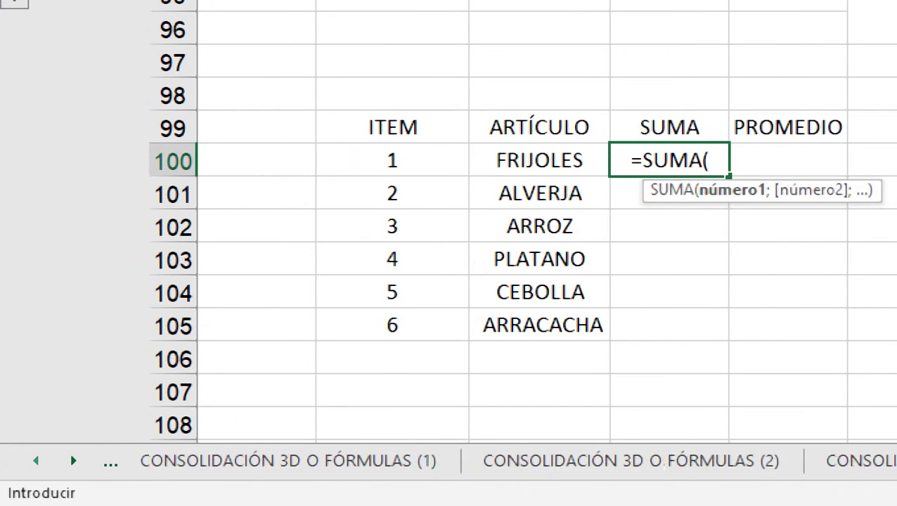
click(300, 461)
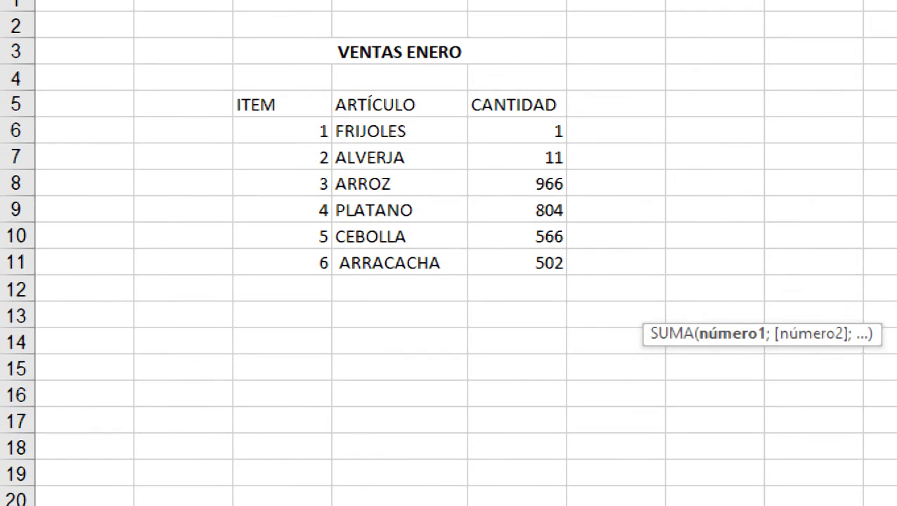
click(517, 130)
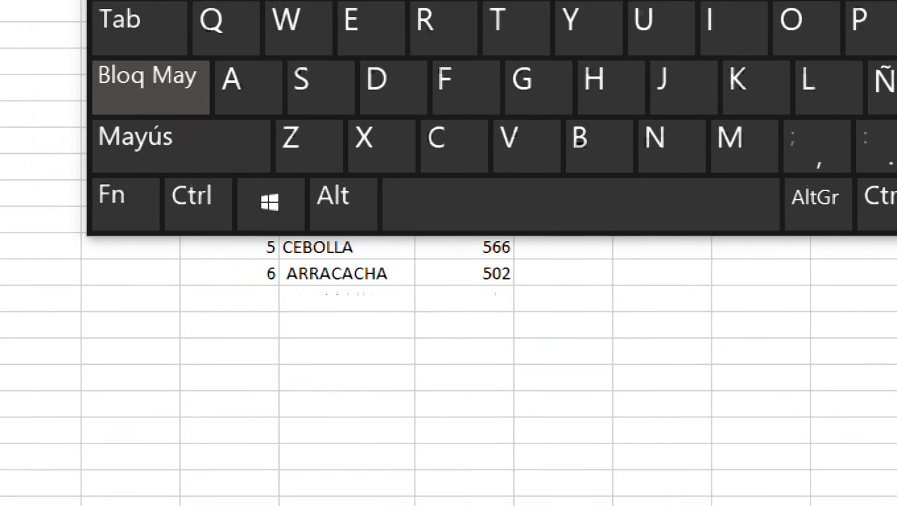
Step: Dismiss the on-screen keyboard, return to COMPROBAC and erase the unfinished SUMA formula from F100
key(shift)
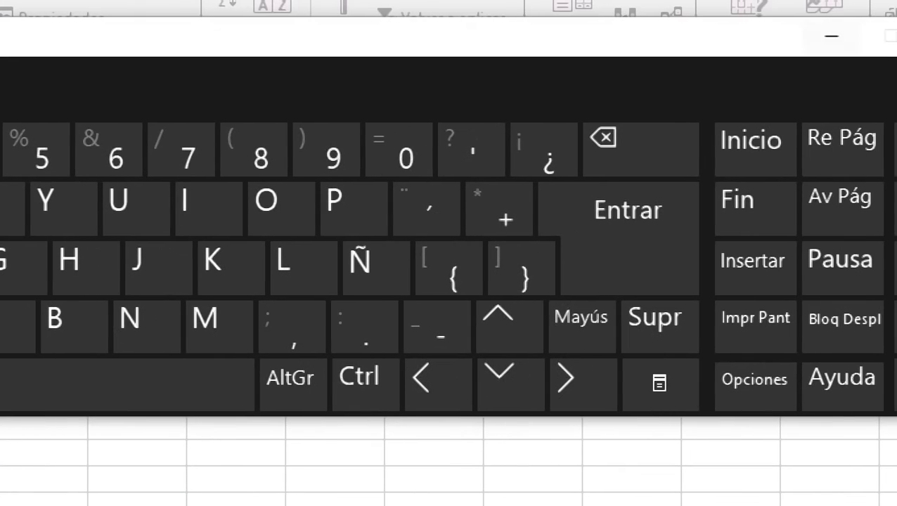
click(835, 35)
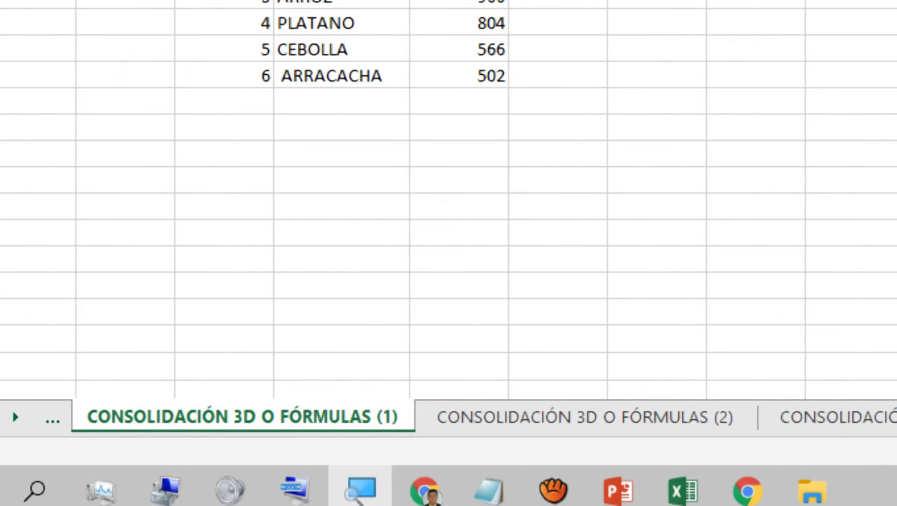
click(14, 417)
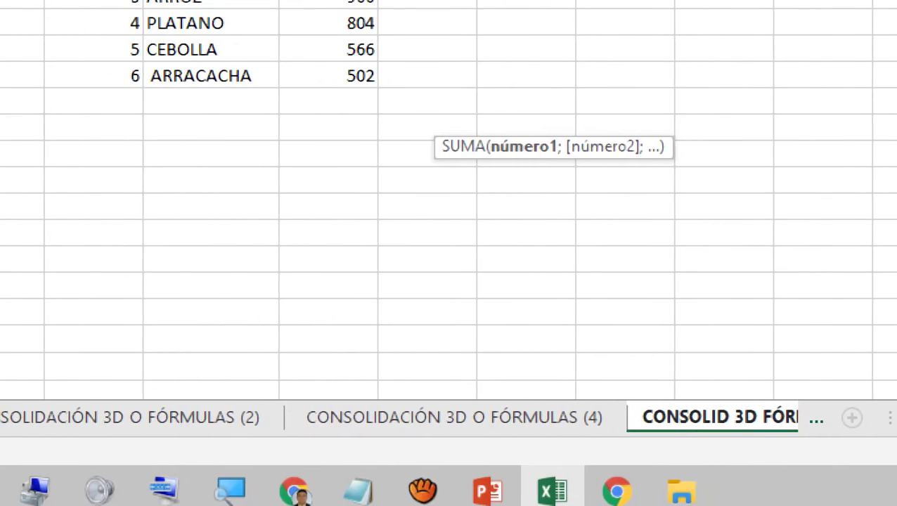
click(718, 417)
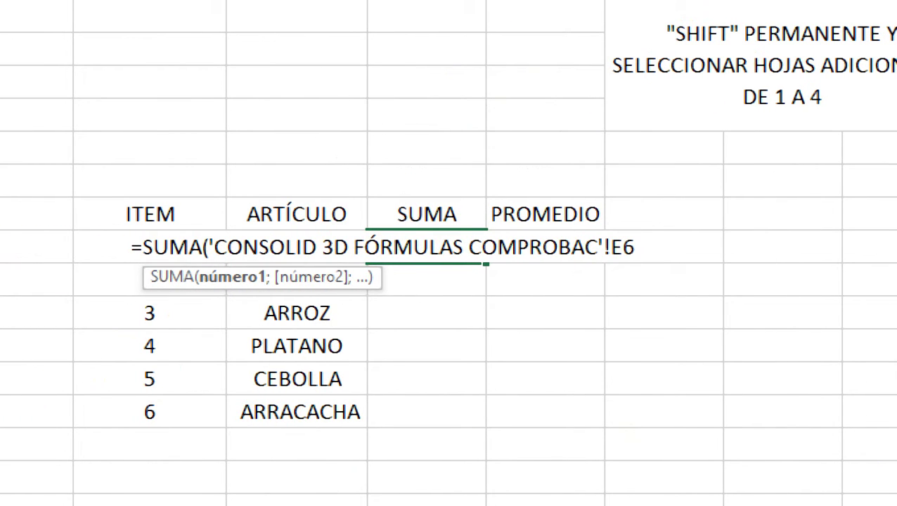
key(BackSpace)
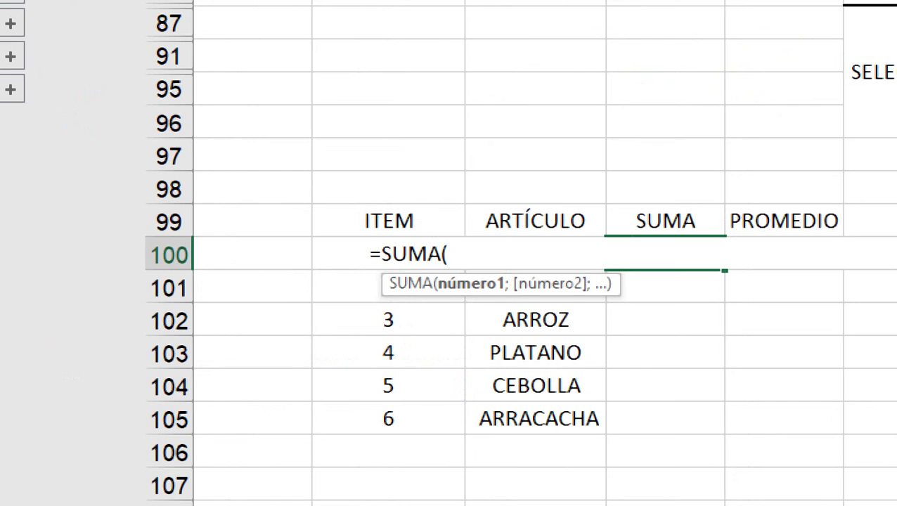
key(BackSpace)
key(BackSpace)
key(BackSpace)
key(BackSpace)
key(BackSpace)
key(BackSpace)
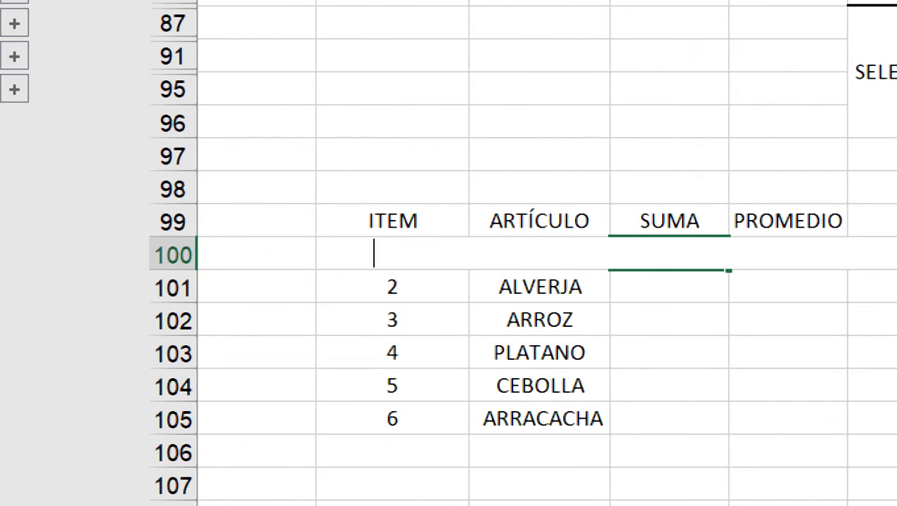
key(Return)
Step: Start =SUMA( in the FRIJOLES SUMA cell and reference E6 on the January sheet (1)
click(669, 253)
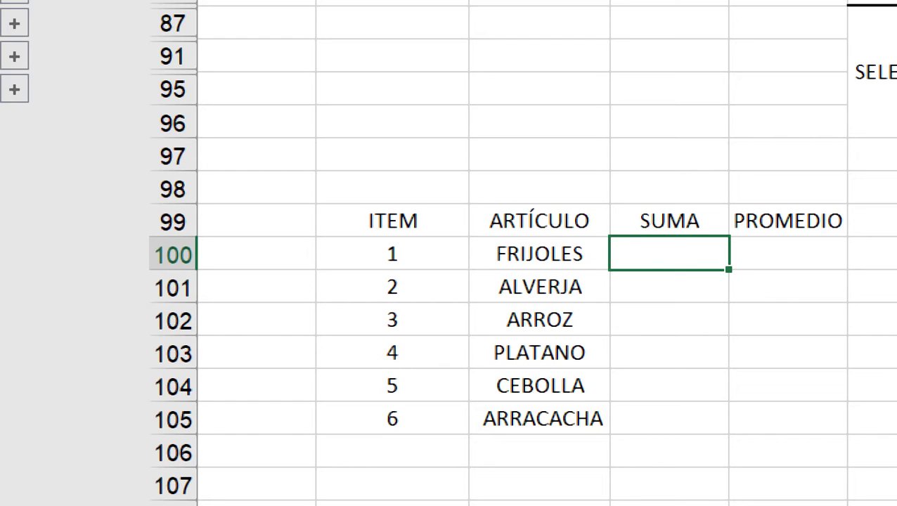
text(=)
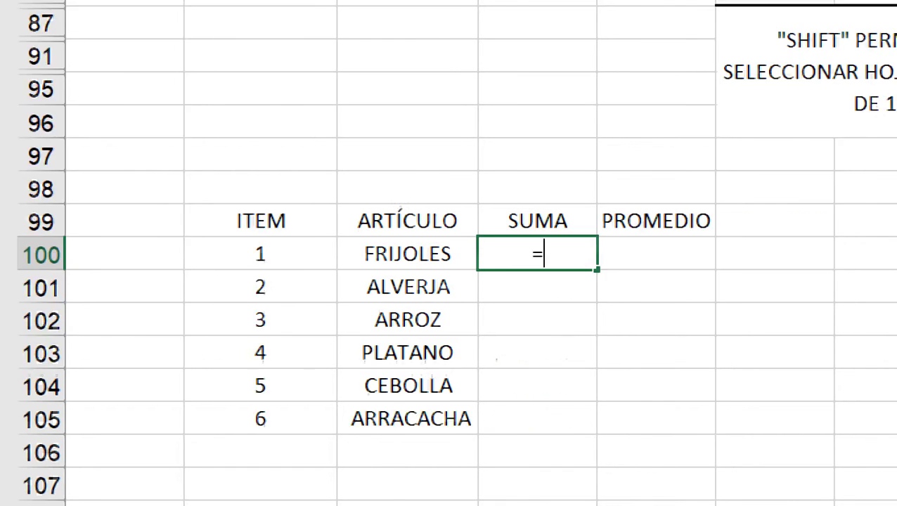
text(SUMA)
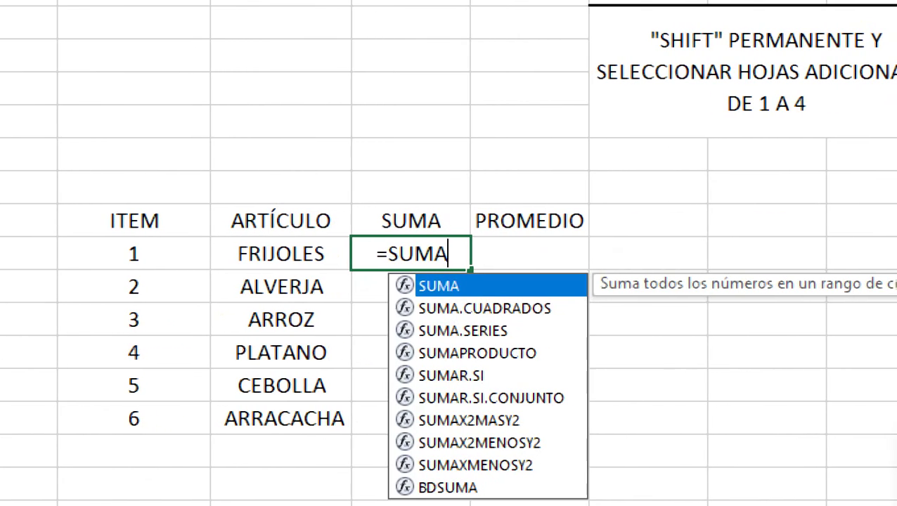
text(()
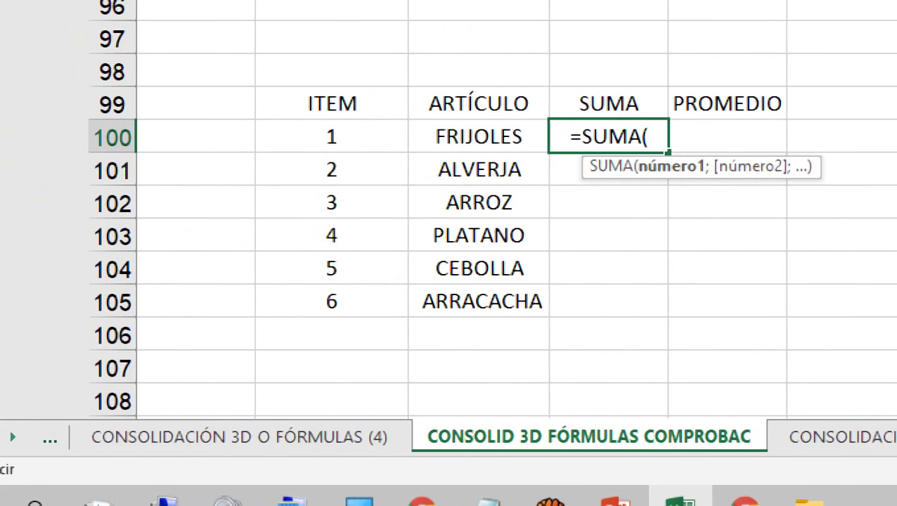
click(6, 437)
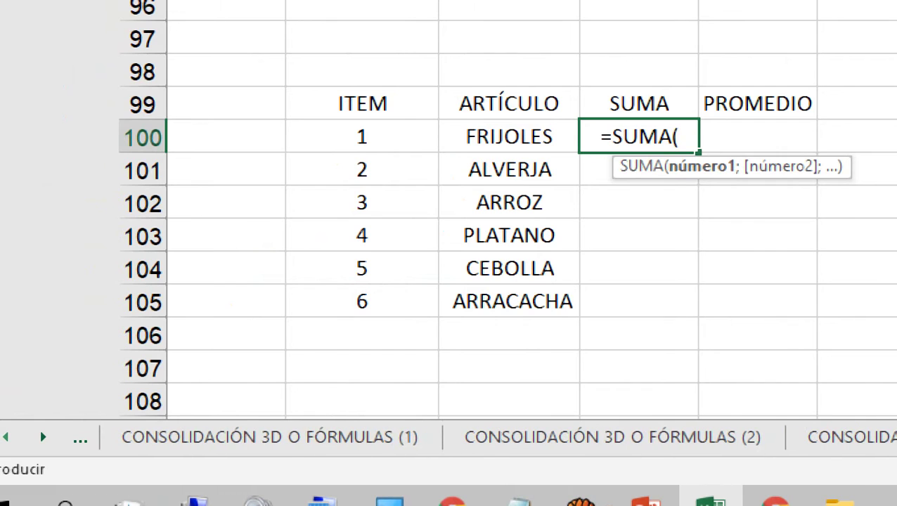
click(270, 437)
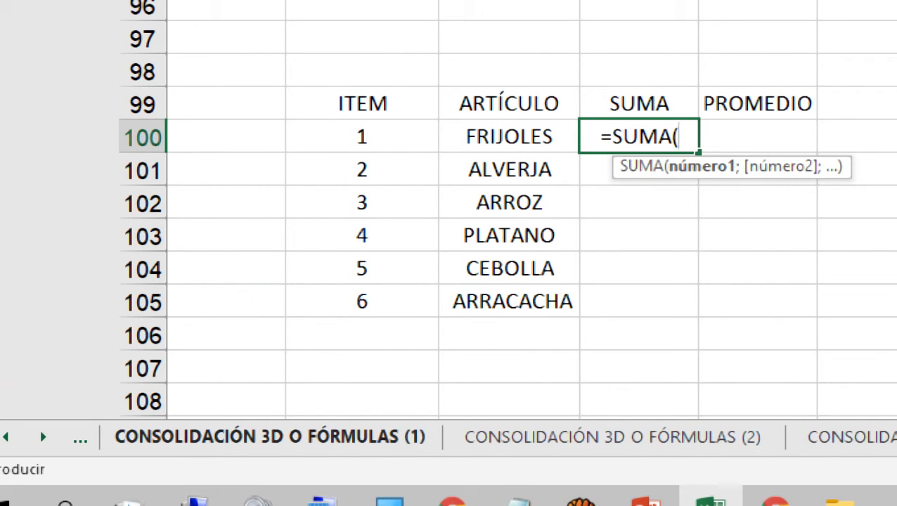
click(270, 437)
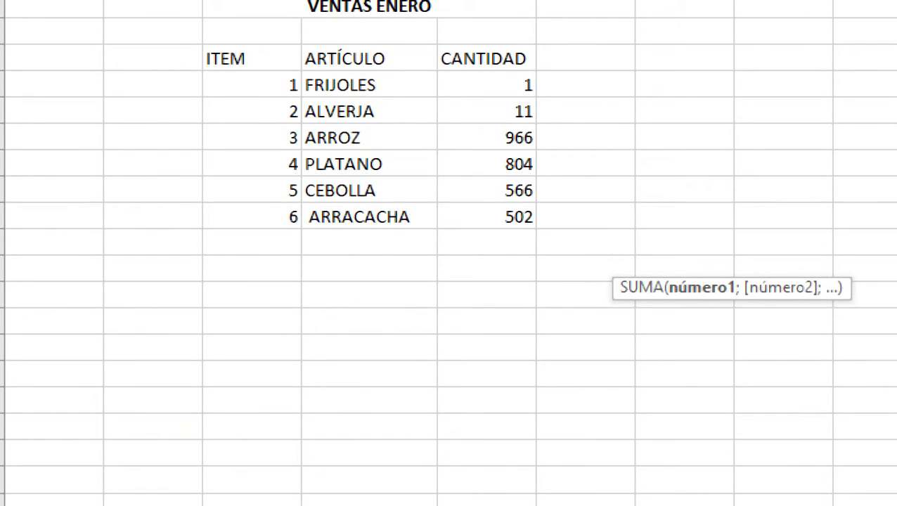
click(487, 84)
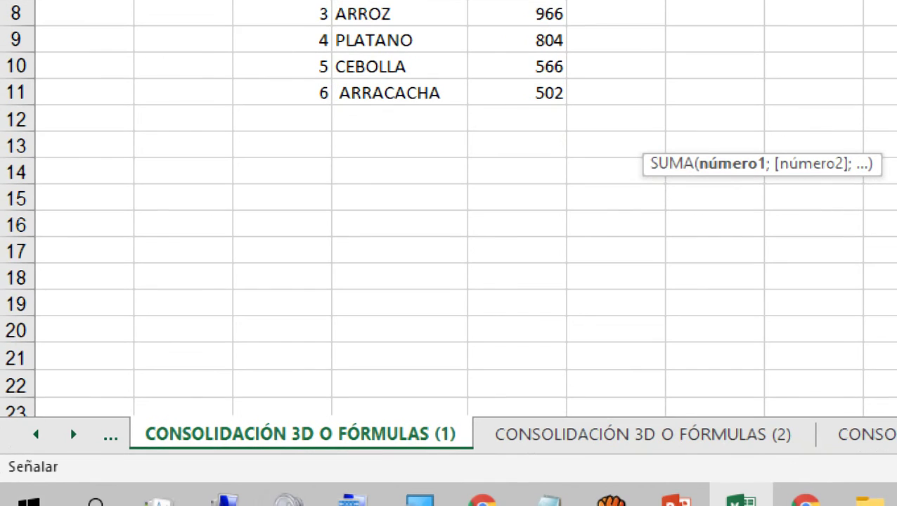
Step: Extend the reference through sheet (4) and close the formula so FRIJOLES shows 6
key(ctrl+Page_Down)
key(ctrl+Page_Down)
key(ctrl+Page_Down)
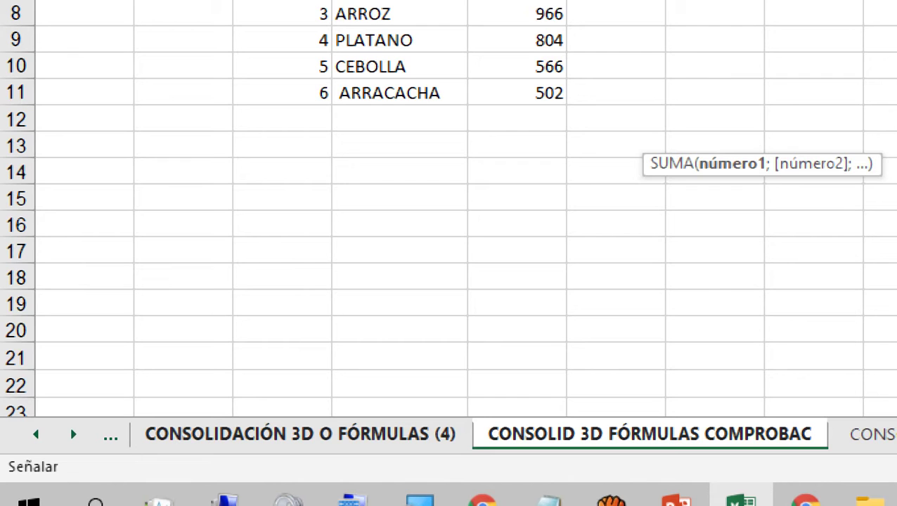
click(300, 434)
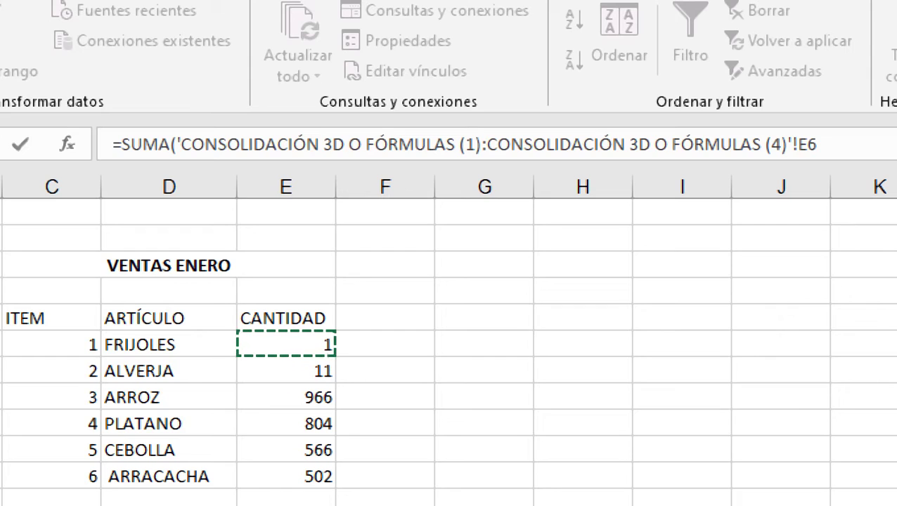
text())
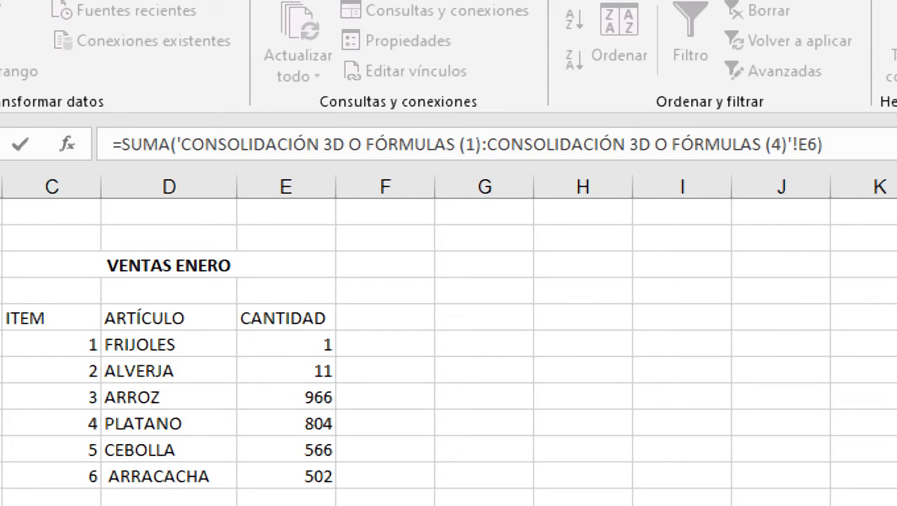
key(Return)
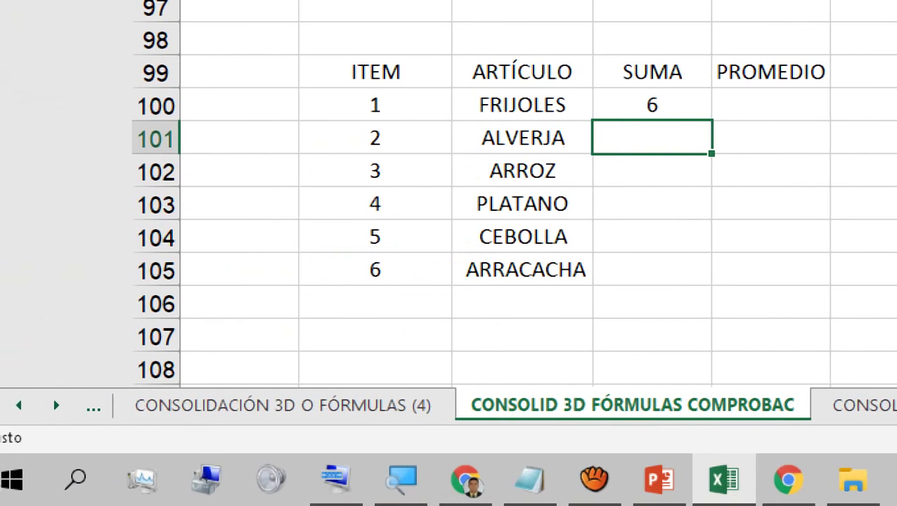
click(23, 405)
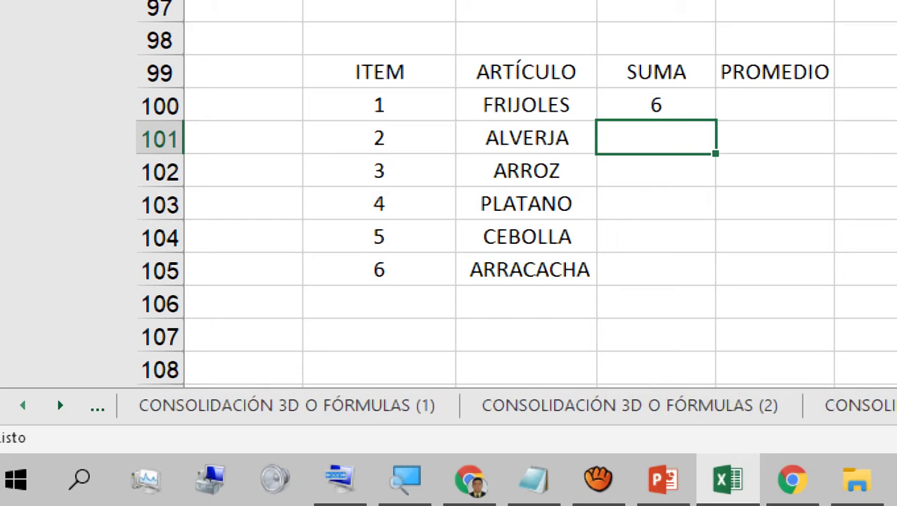
click(287, 405)
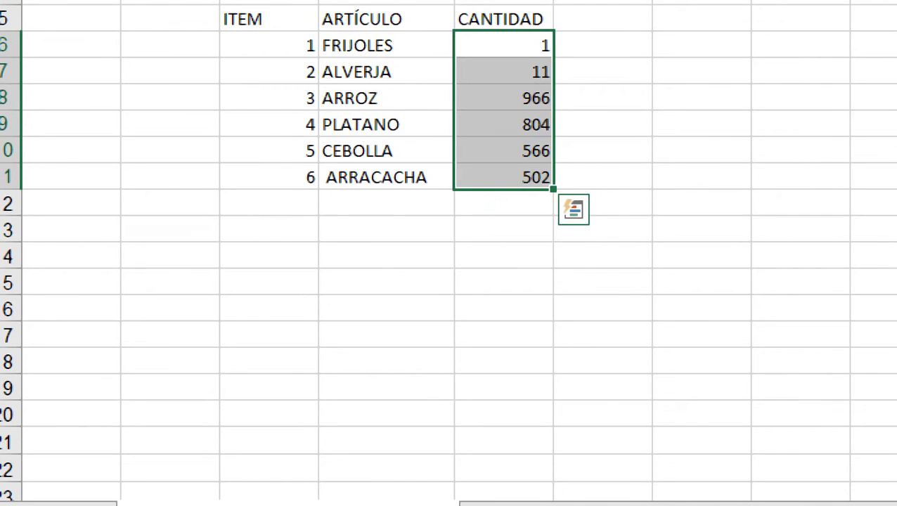
click(503, 45)
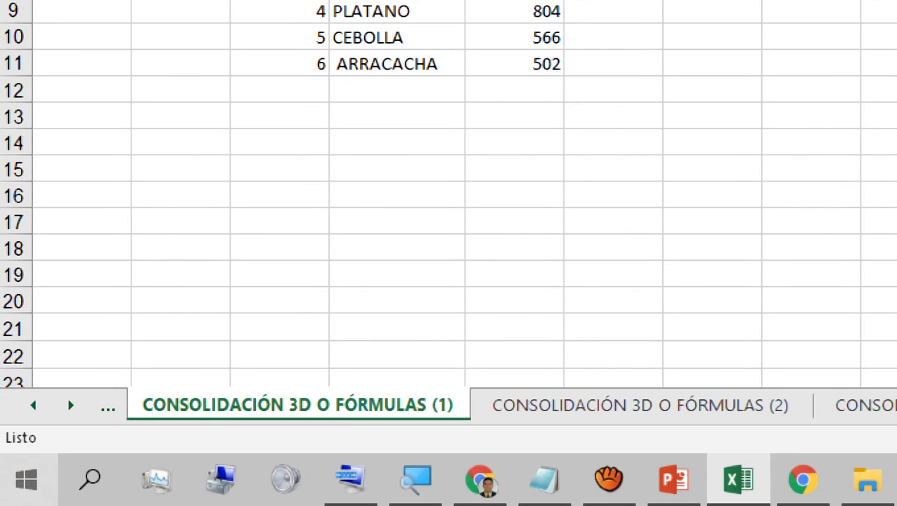
shift+click(642, 405)
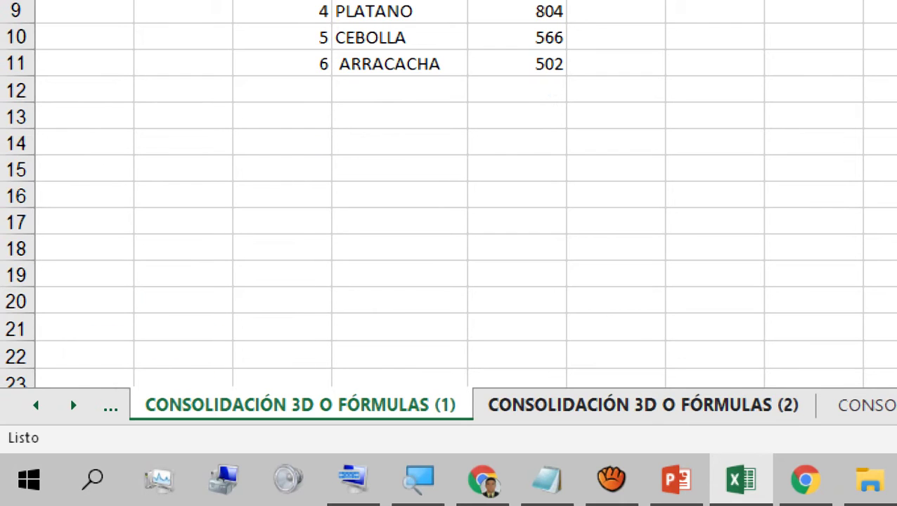
ctrl+click(642, 405)
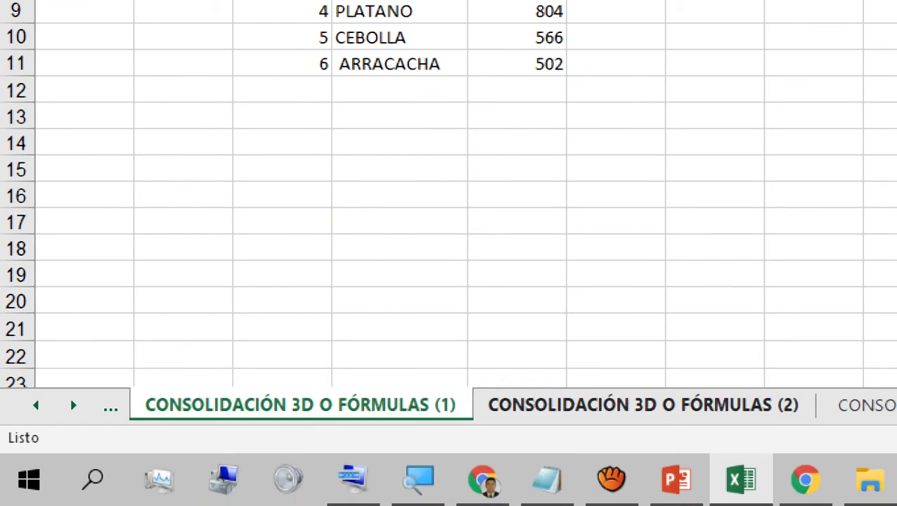
click(642, 406)
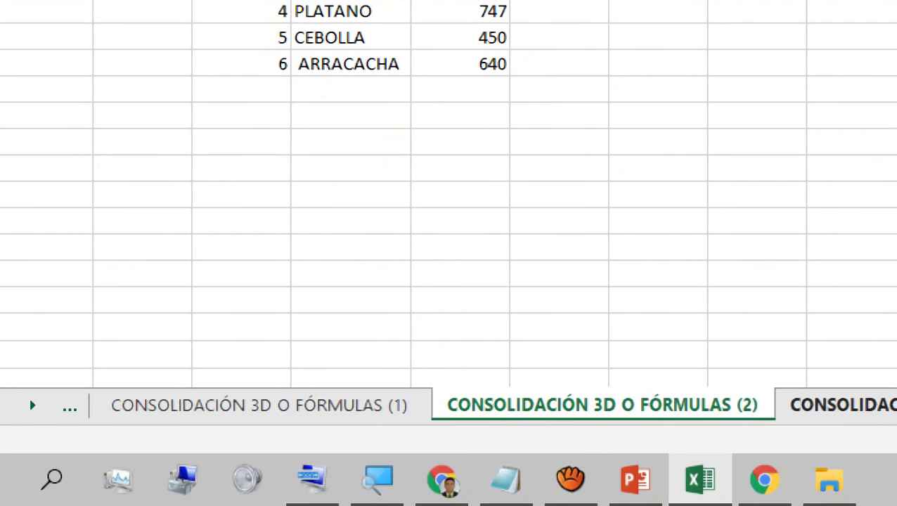
key(ctrl+Page_Down)
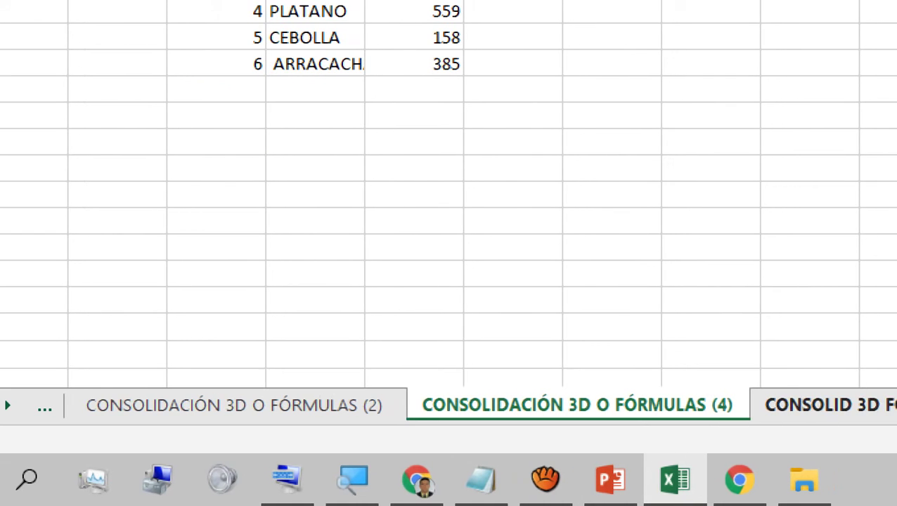
key(ctrl+Page_Down)
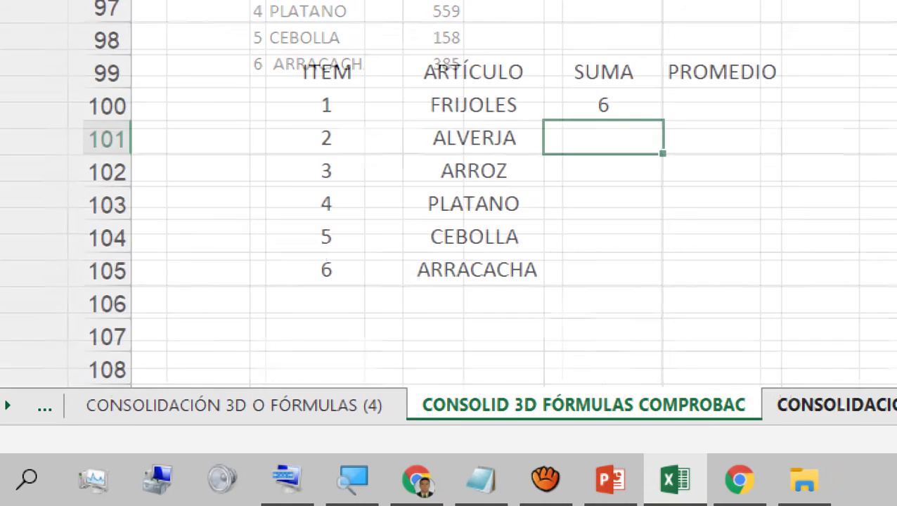
Step: Check the FRIJOLES quantity of 2 on the February sheet (2)
click(604, 105)
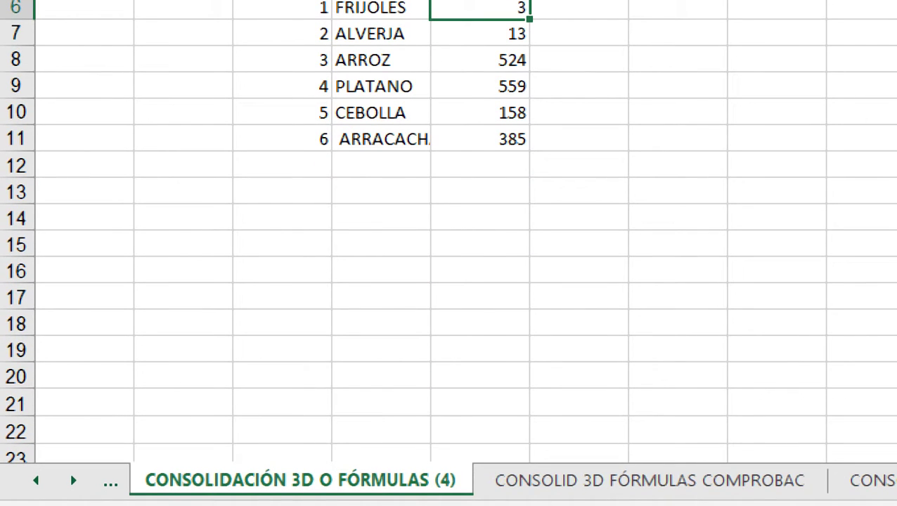
click(36, 481)
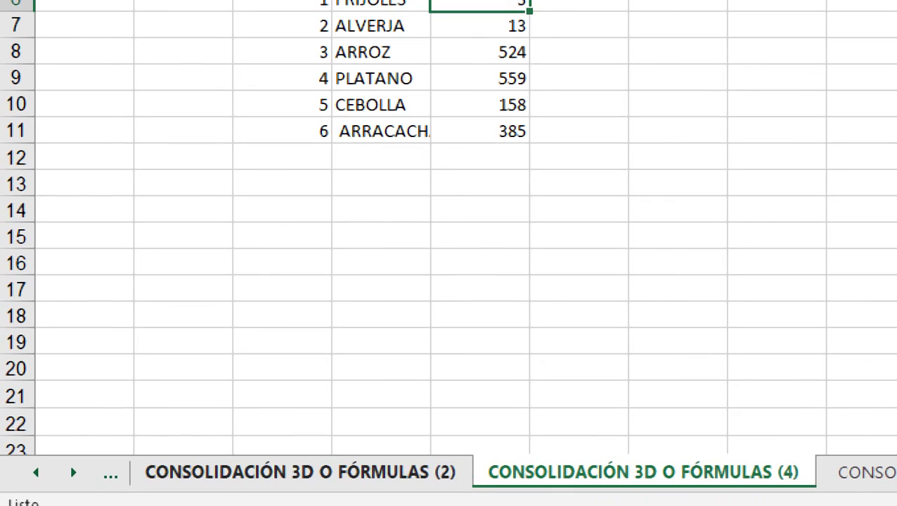
key(ctrl+Page_Up)
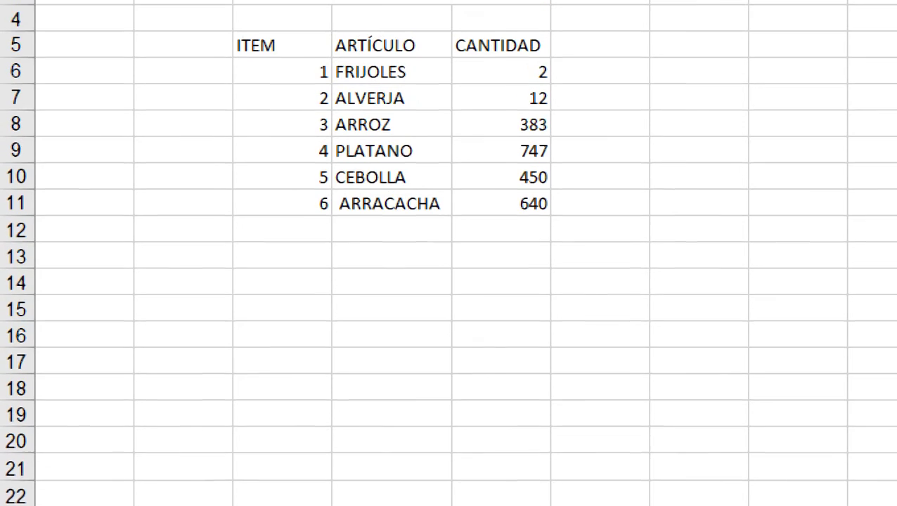
click(499, 118)
click(500, 249)
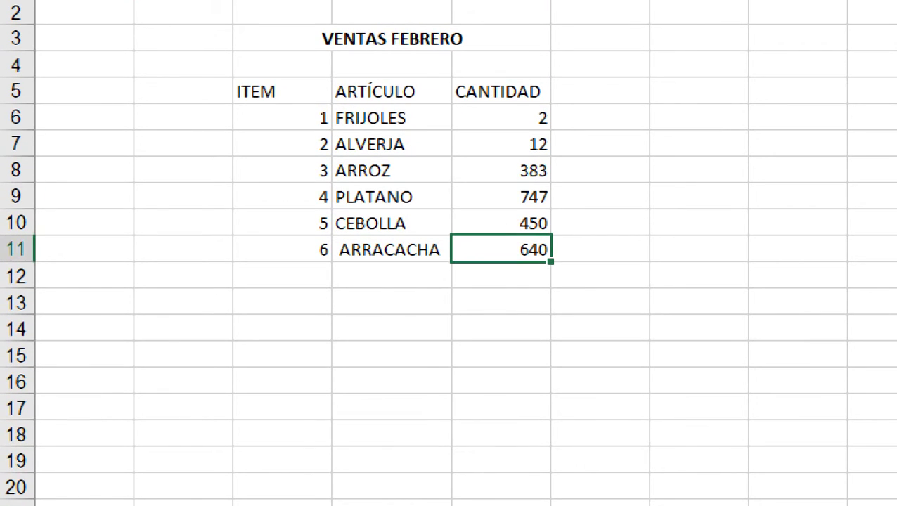
click(538, 118)
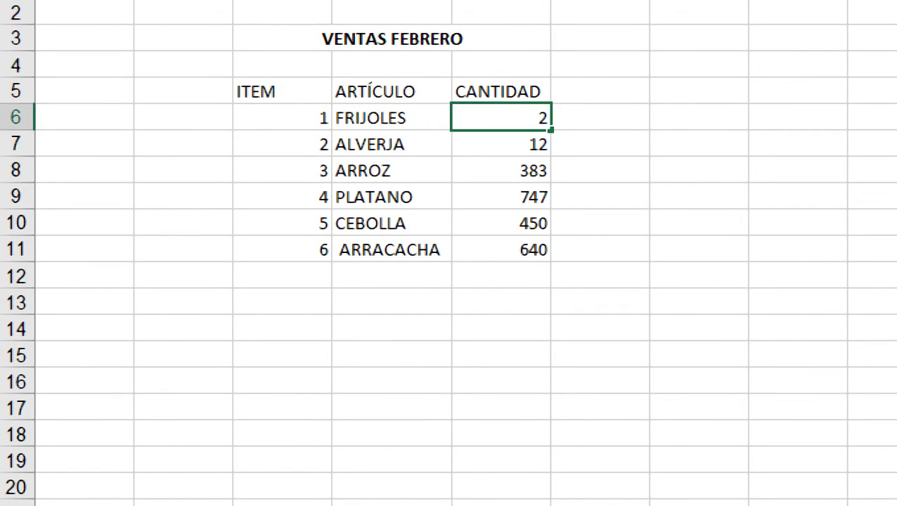
key(Down)
key(Down)
key(Down)
click(500, 117)
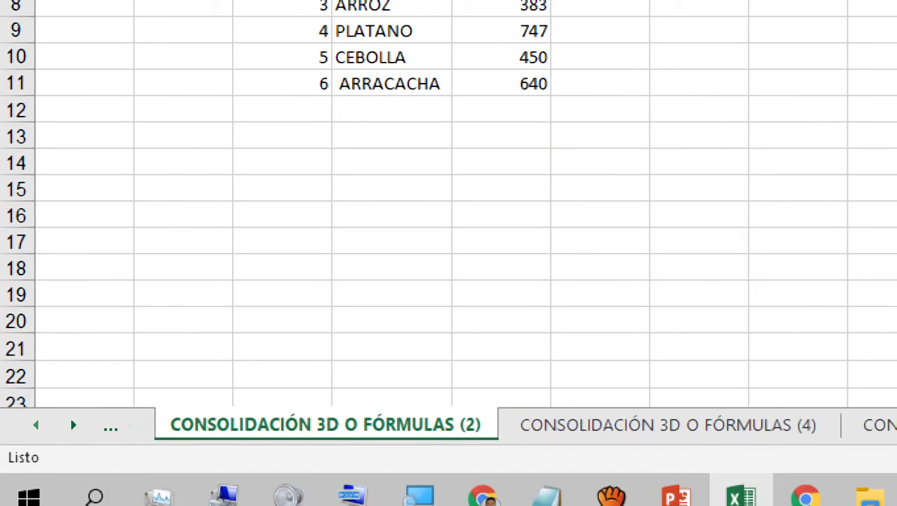
Step: Change January's FRIJOLES quantity on sheet (1) to 10
click(36, 424)
click(300, 425)
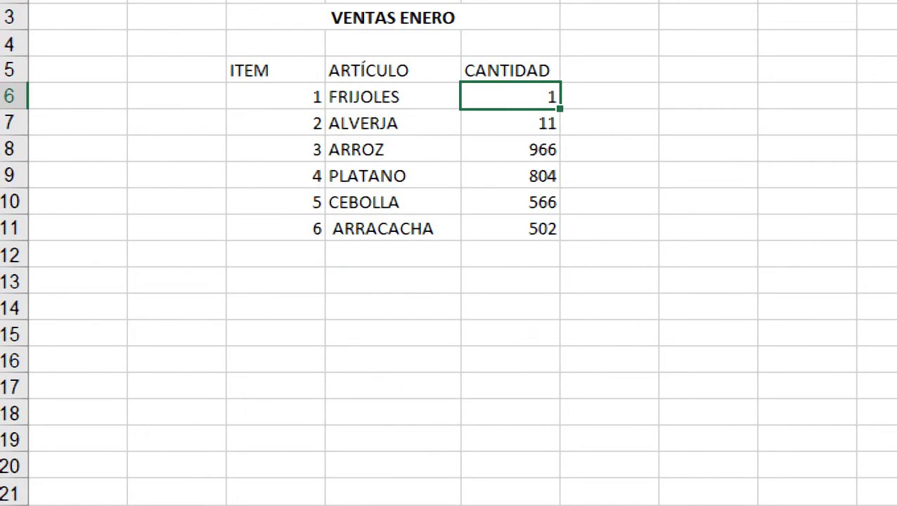
text(1)
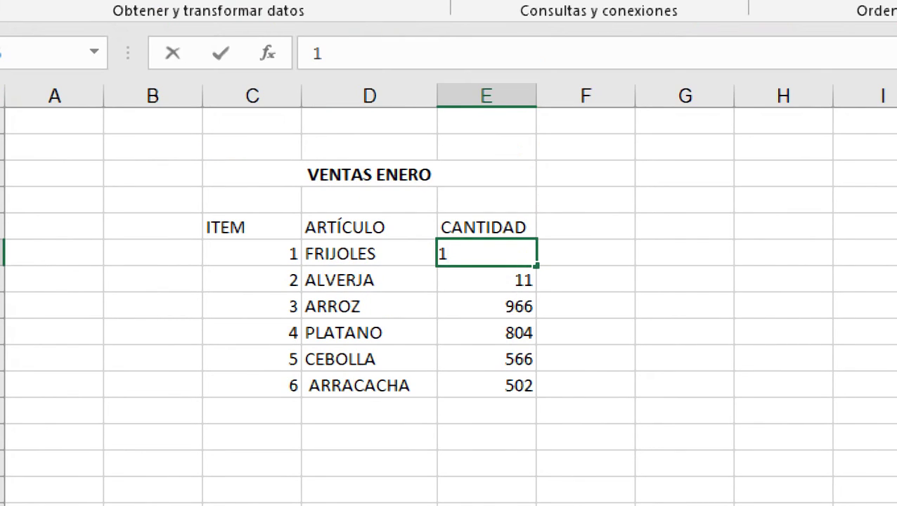
text(0)
key(Return)
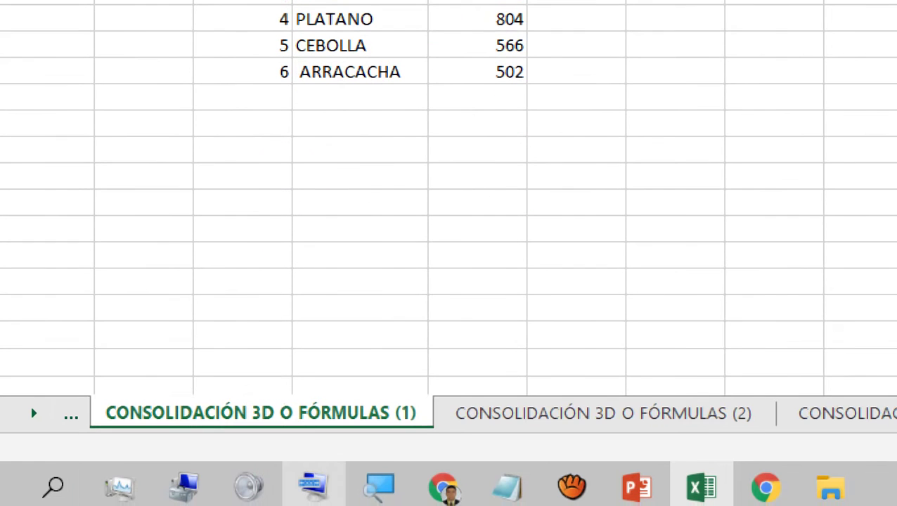
Step: Review the month sheets and confirm COMPROBAC's FRIJOLES SUMA now reads 15
click(471, 412)
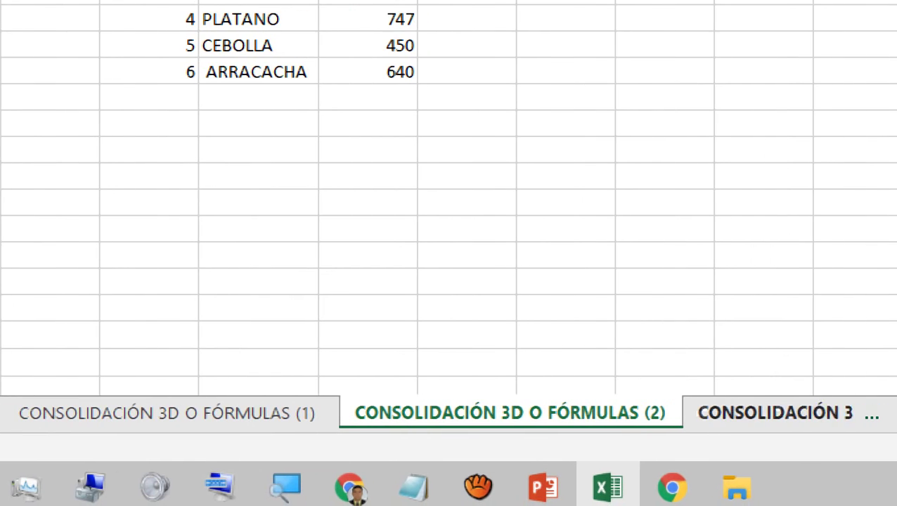
key(ctrl+Page_Down)
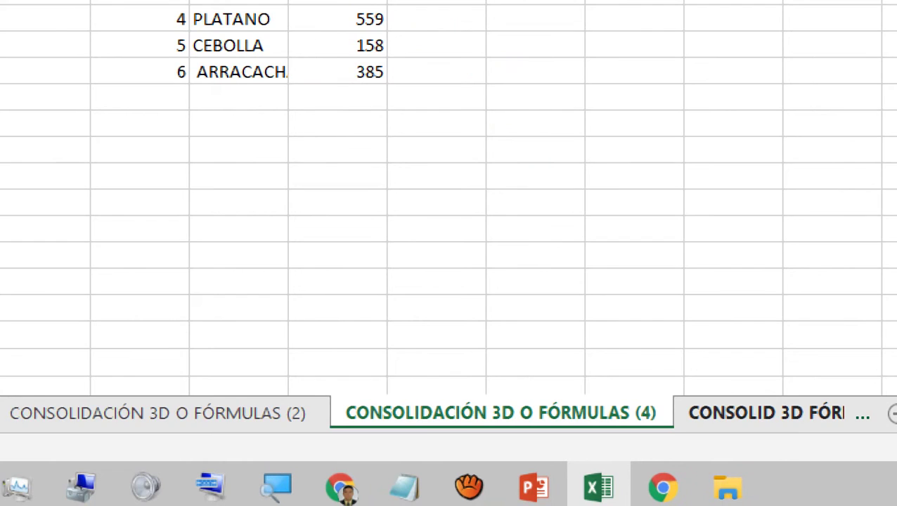
key(ctrl+Page_Down)
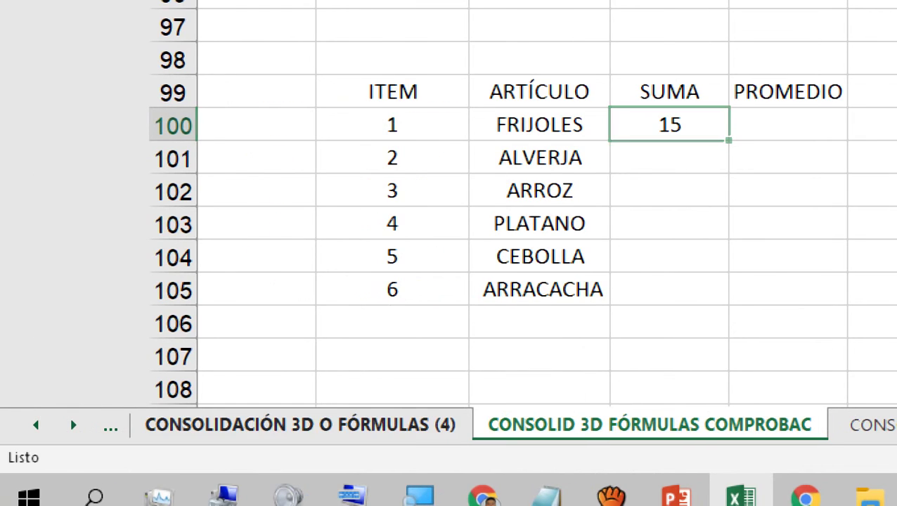
click(158, 425)
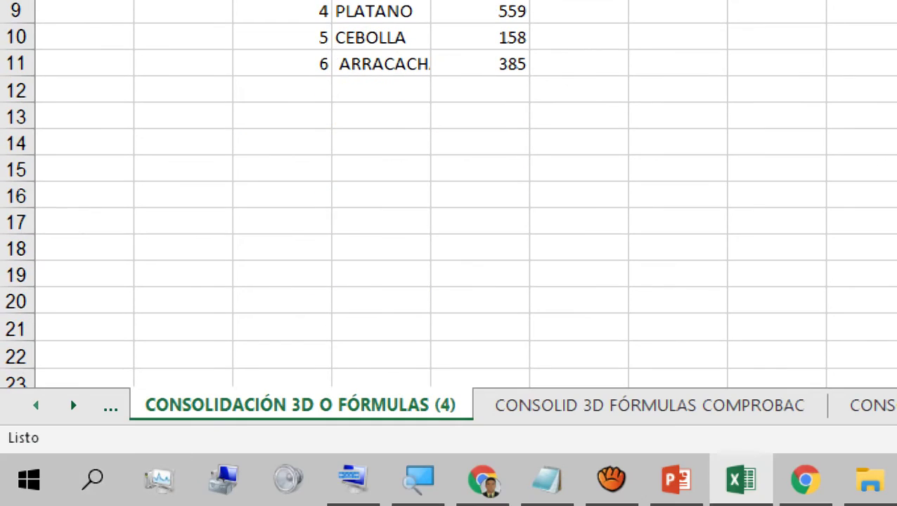
click(36, 405)
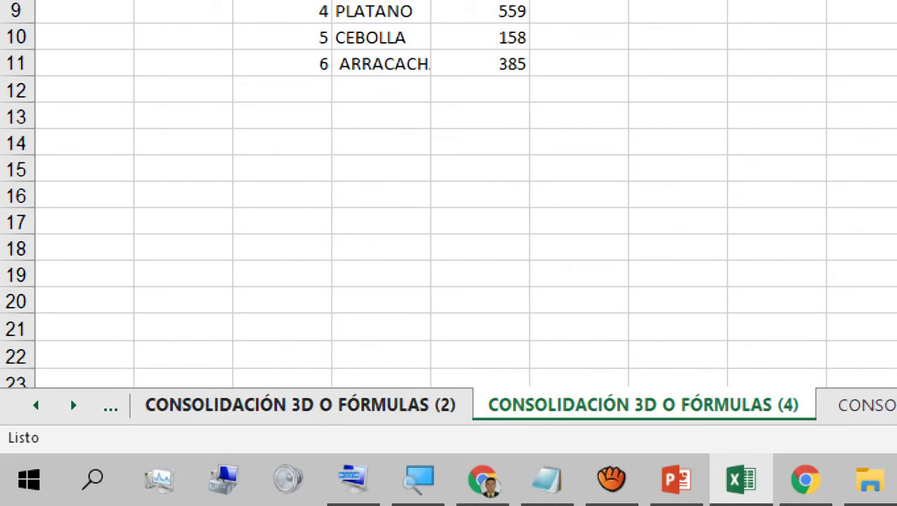
click(300, 405)
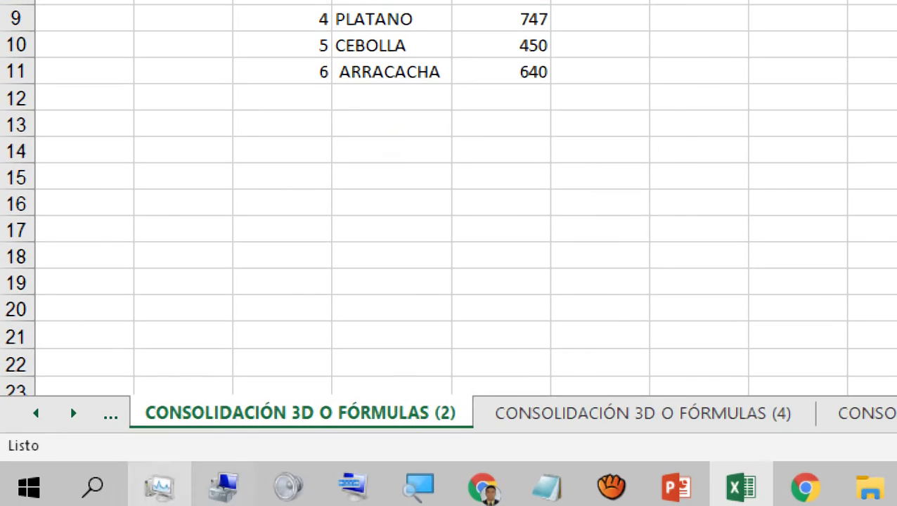
click(36, 413)
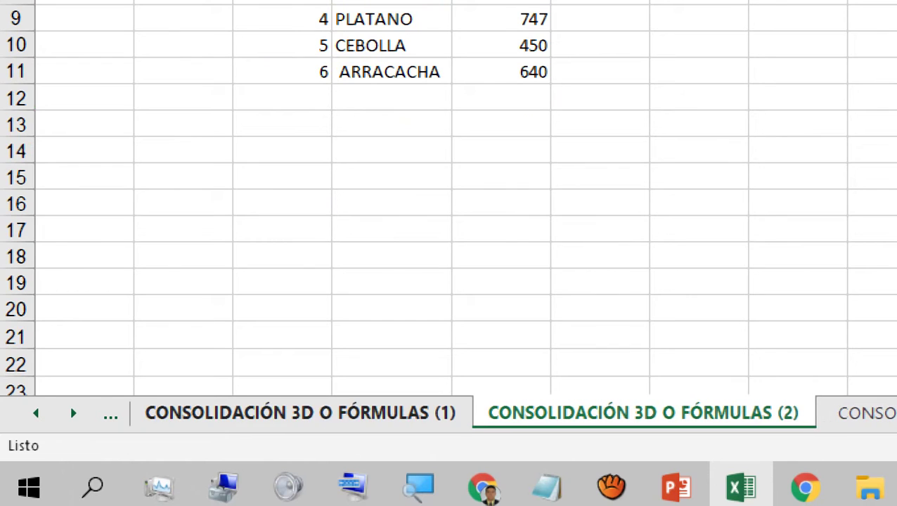
click(300, 412)
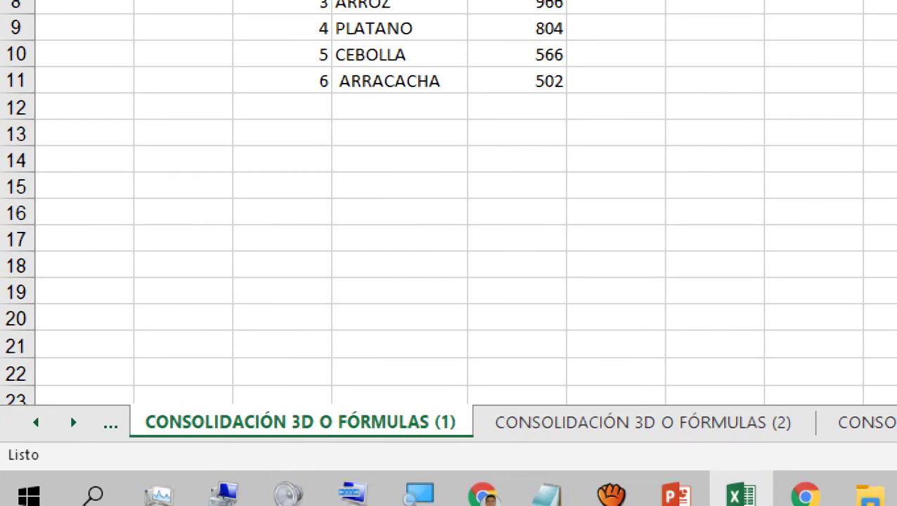
click(640, 421)
key(ctrl+Page_Down)
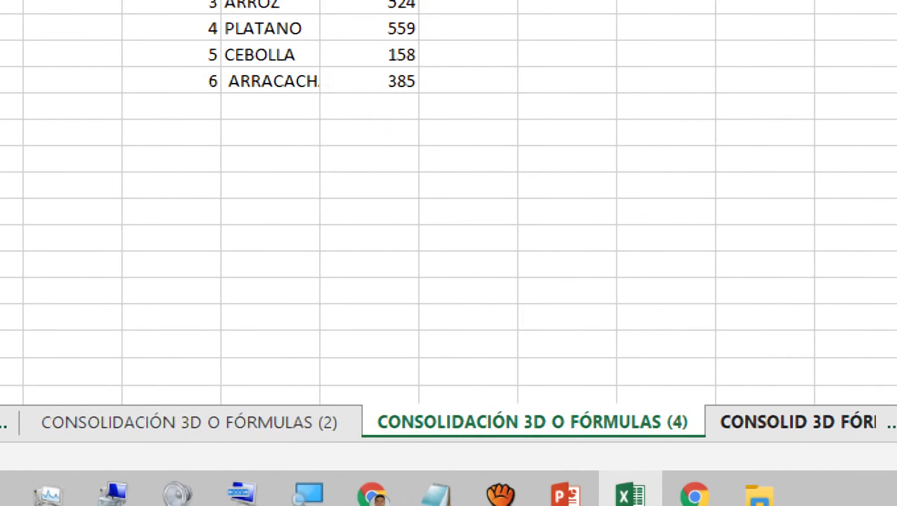
key(ctrl+Page_Down)
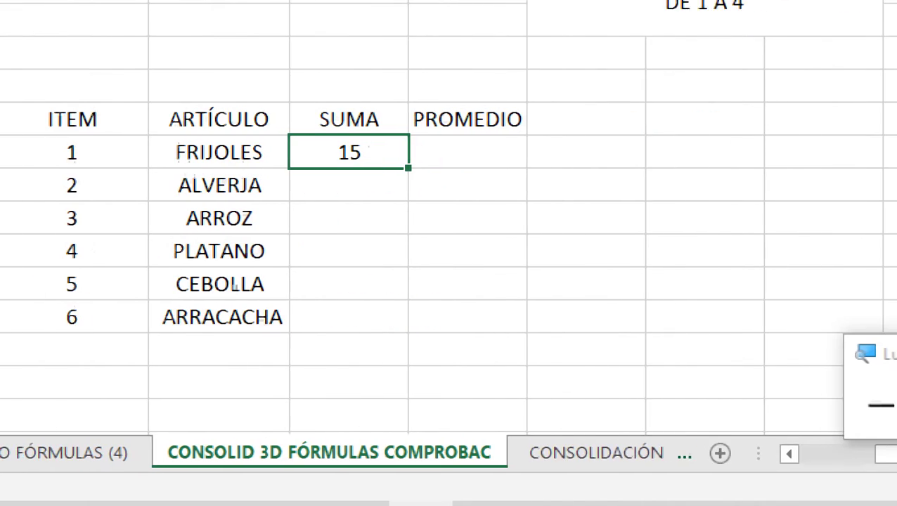
Step: Reset Magnifier to 100% and close it, dismiss the 'Estás presentando' notice, and return to Excel
click(799, 405)
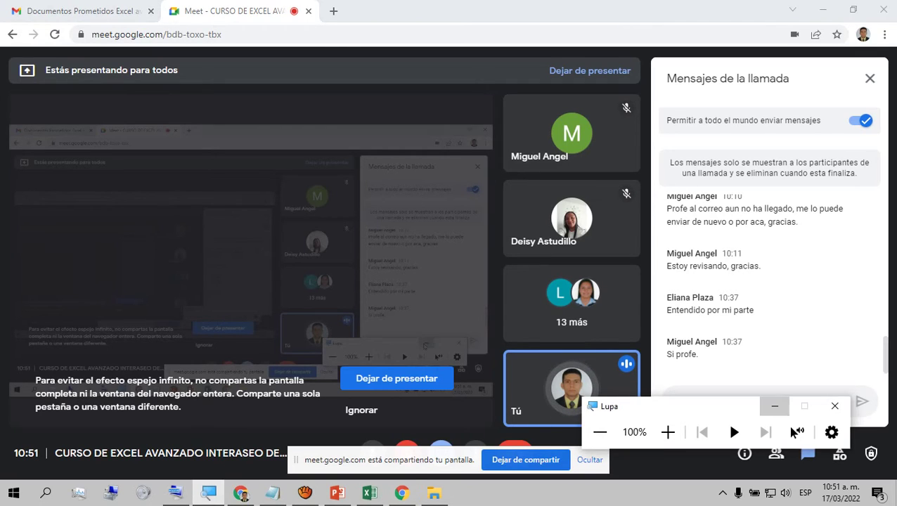
click(774, 406)
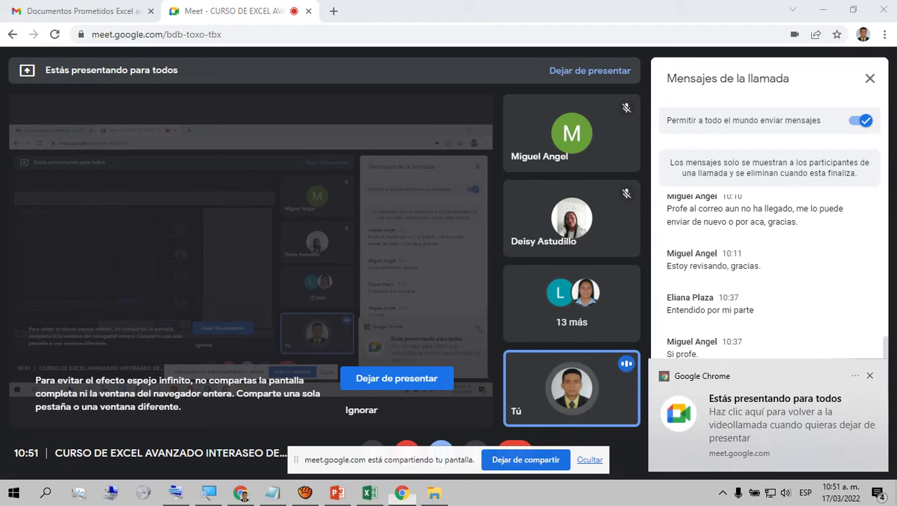
click(870, 376)
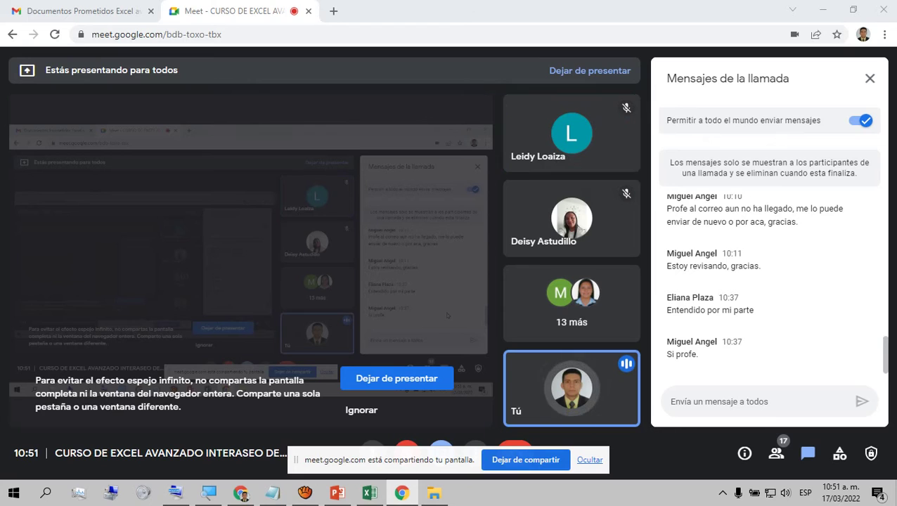
key(alt+Tab)
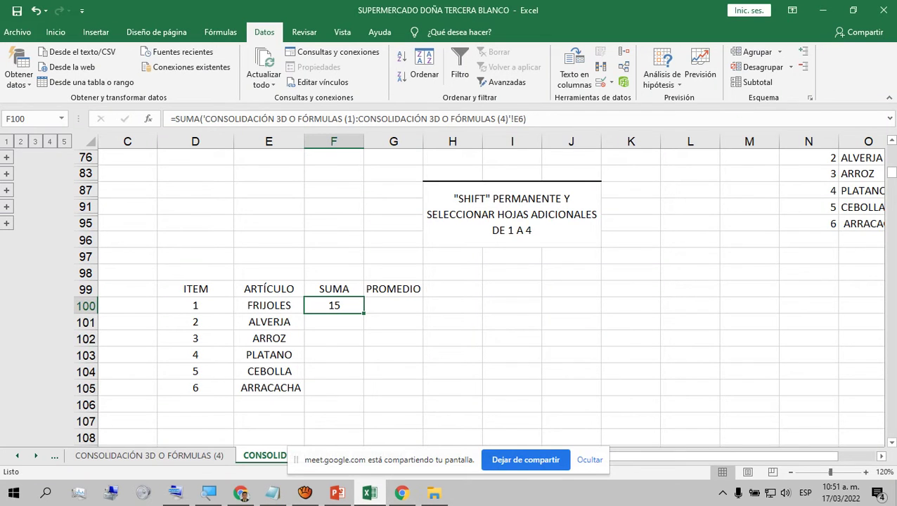
Step: Delete the FRIJOLES total of 15 in F100 and hide the screen-sharing notice
key(Delete)
click(393, 404)
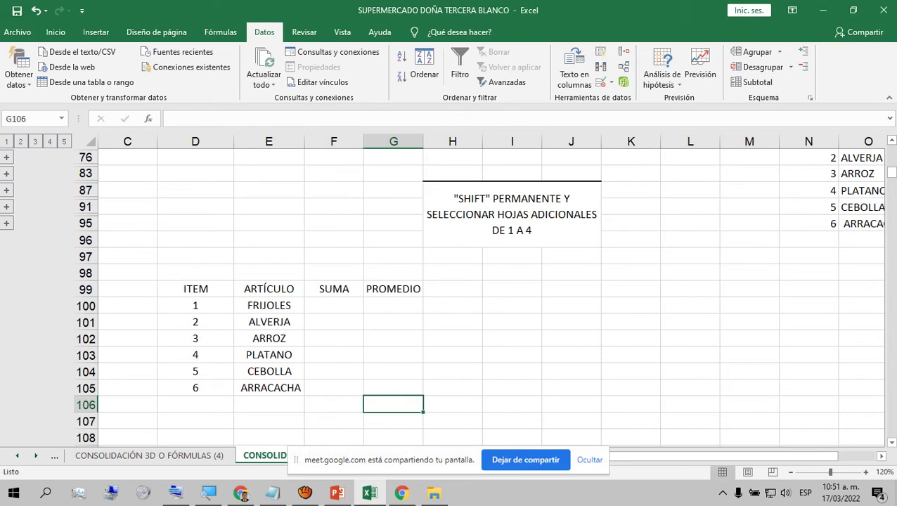
click(589, 460)
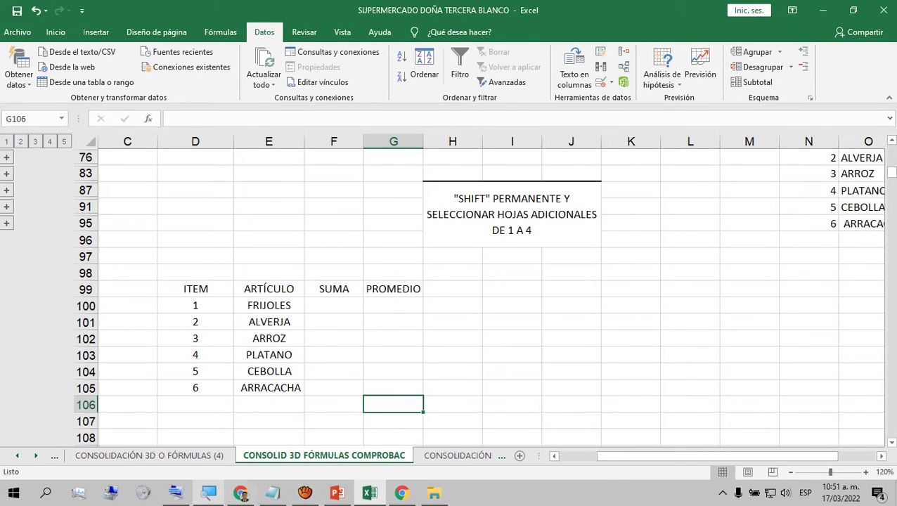
Step: Magnify the screen to 200% and begin =SUMA( in the FRIJOLES SUMA cell
click(209, 492)
click(668, 432)
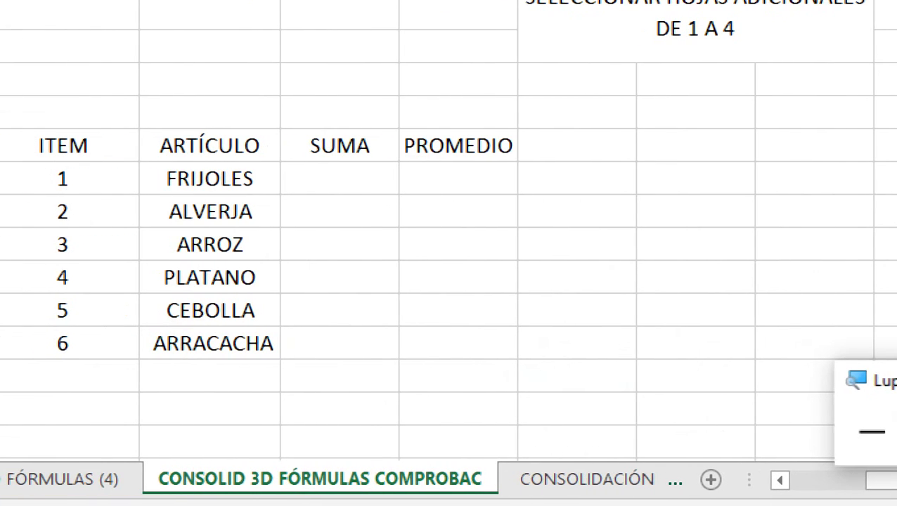
click(458, 375)
click(340, 178)
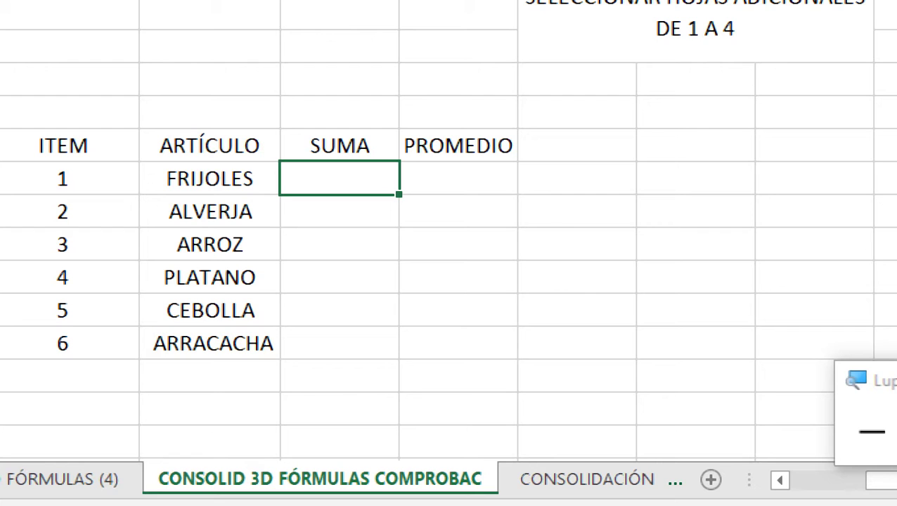
text(=)
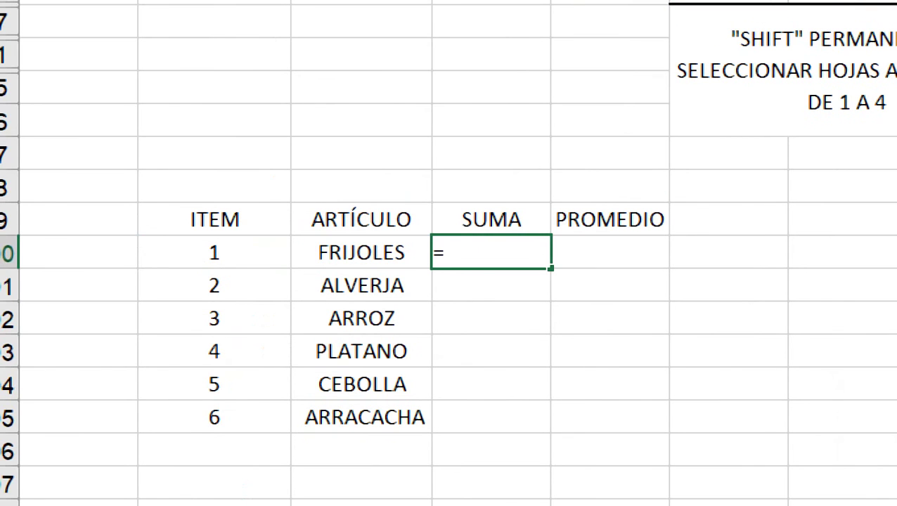
text(SUMA)
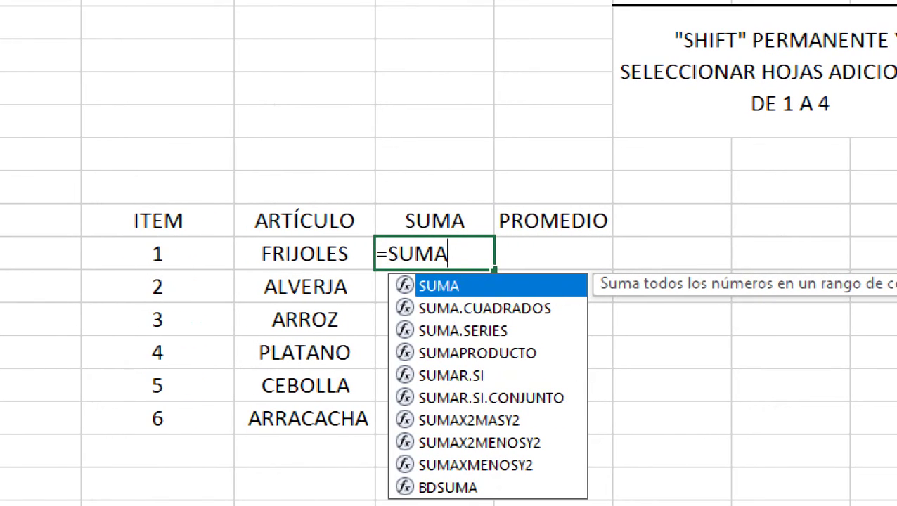
text(()
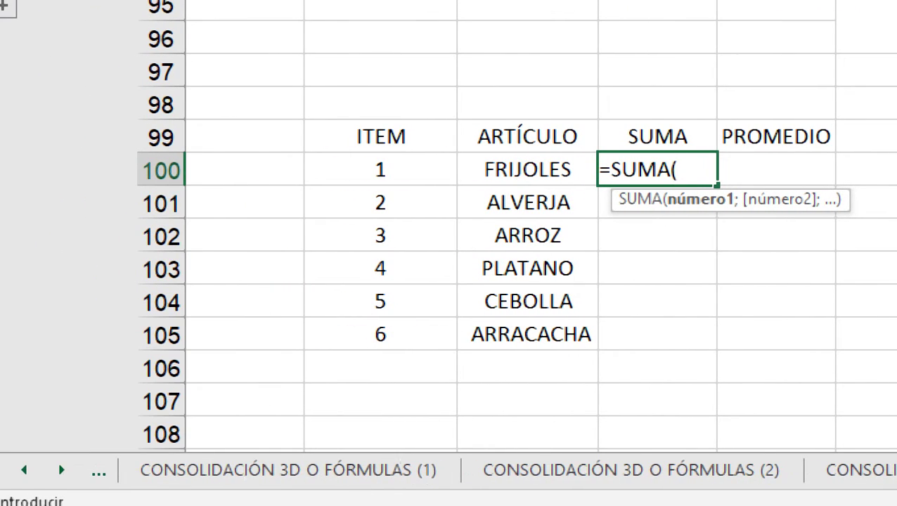
Step: Reference cell E6 across sheets CONSOLIDACIÓN 3D O FÓRMULAS (1) through (4)
click(289, 470)
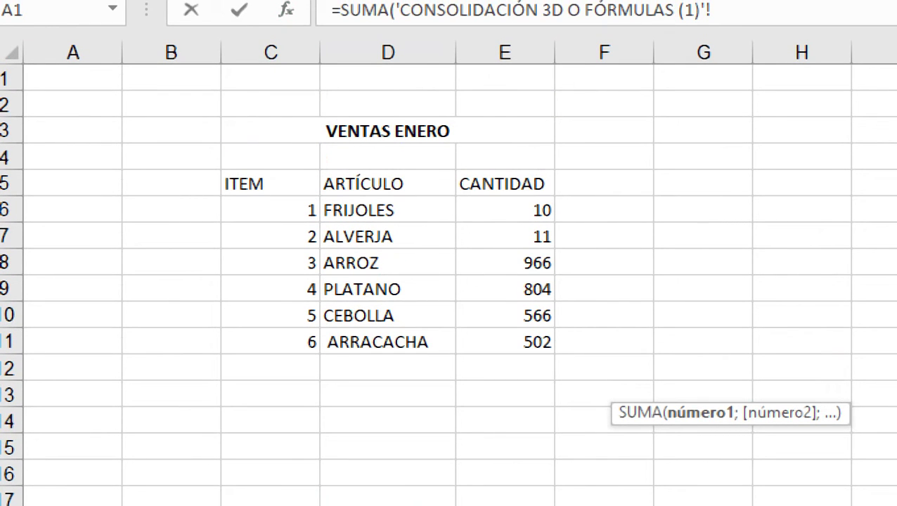
click(505, 211)
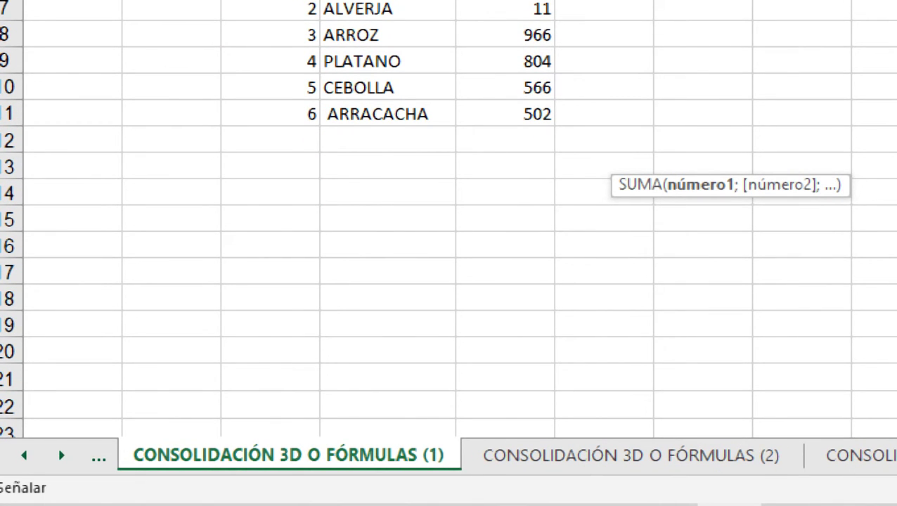
click(61, 456)
shift+click(640, 455)
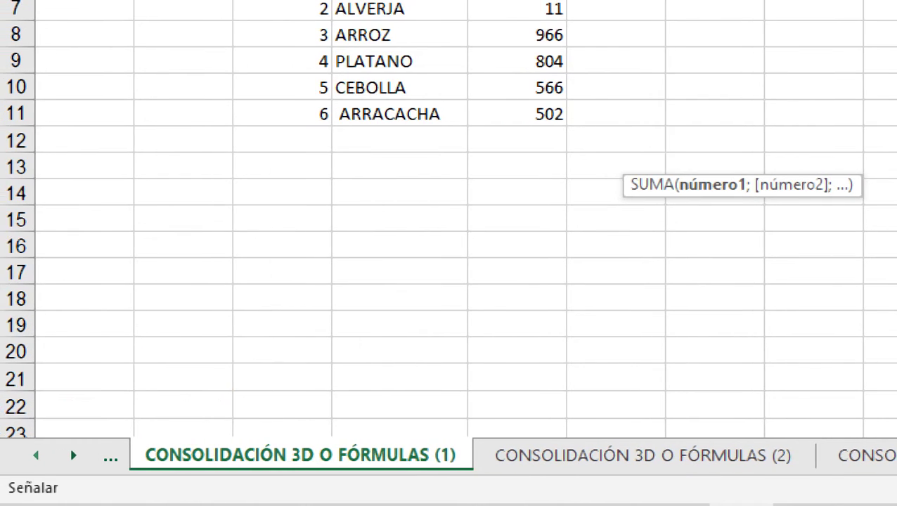
shift+click(650, 455)
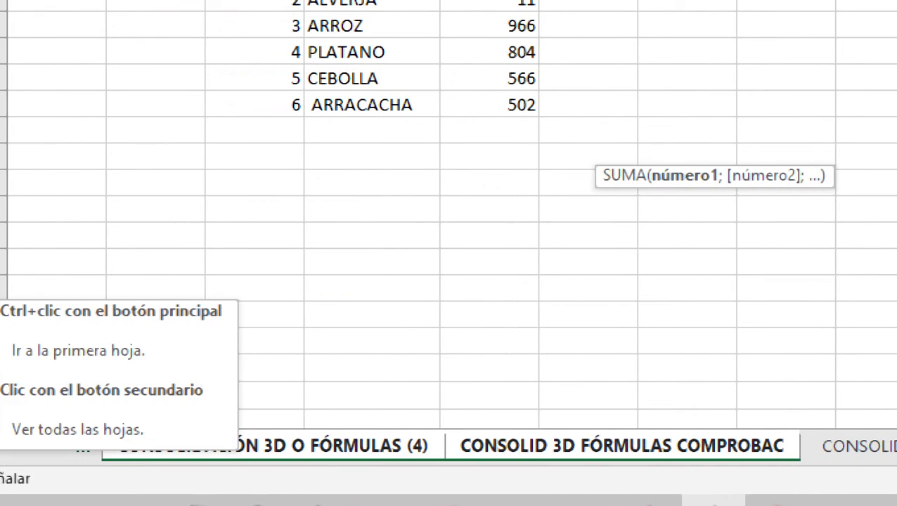
Step: Close the 3D SUMA formula and confirm the FRIJOLES cell shows 15
click(10, 445)
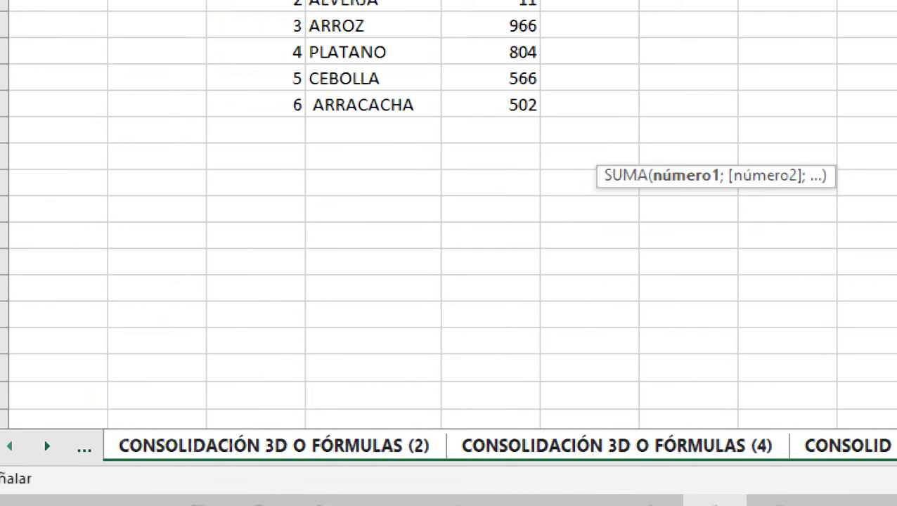
click(36, 446)
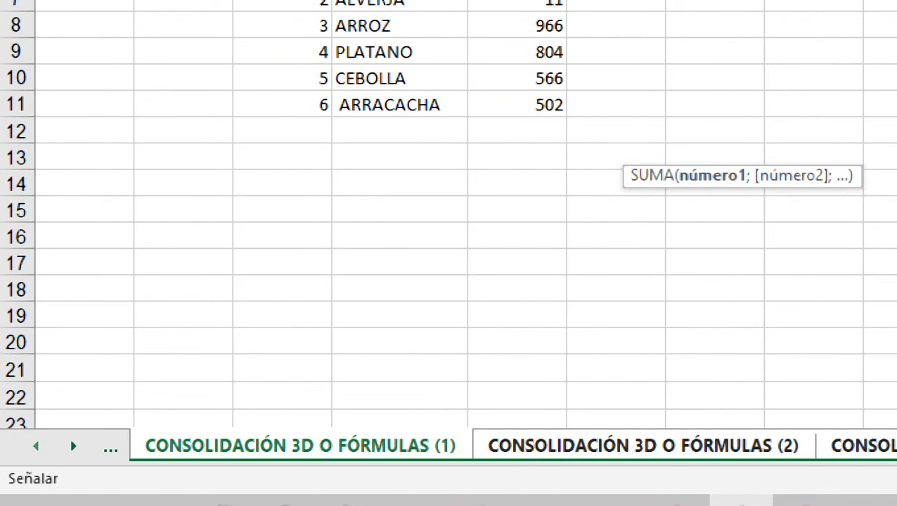
click(35, 446)
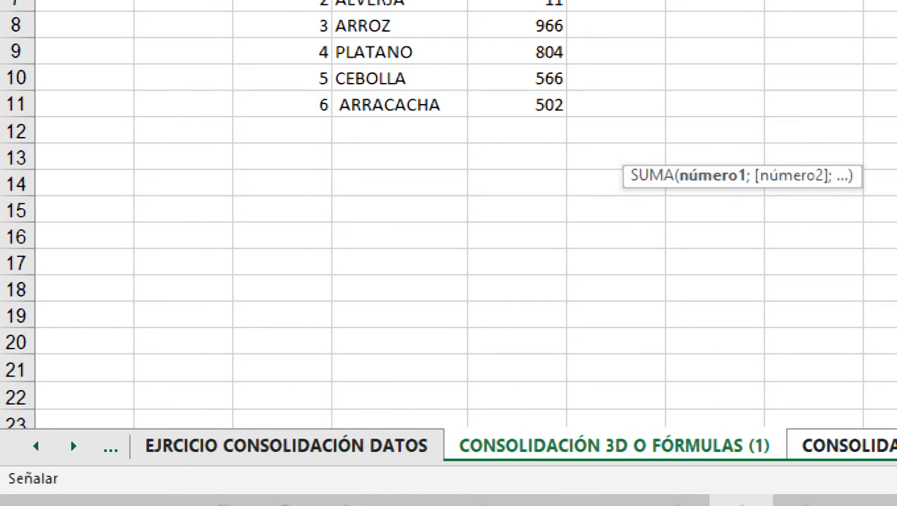
click(73, 429)
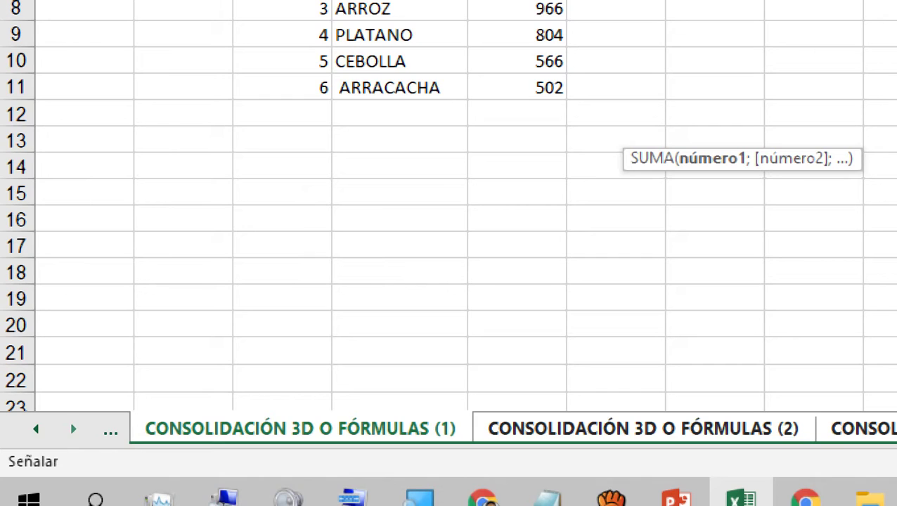
click(73, 429)
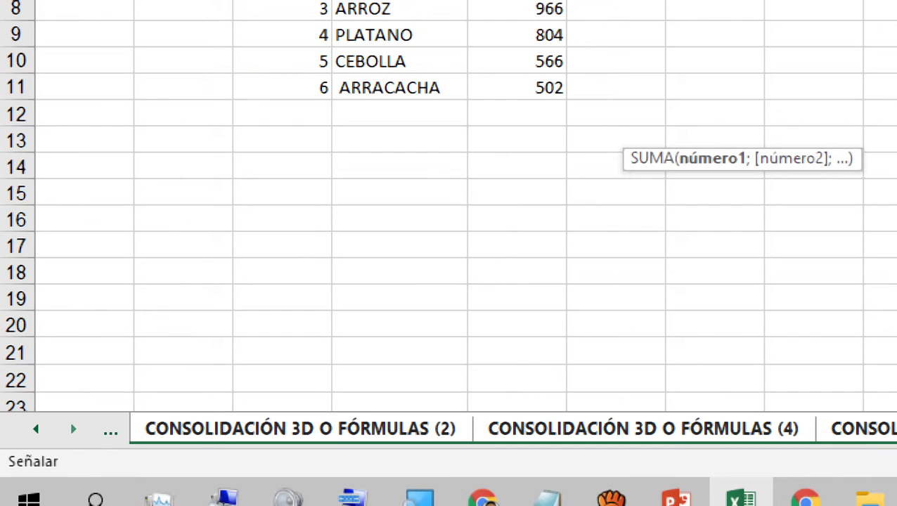
click(74, 429)
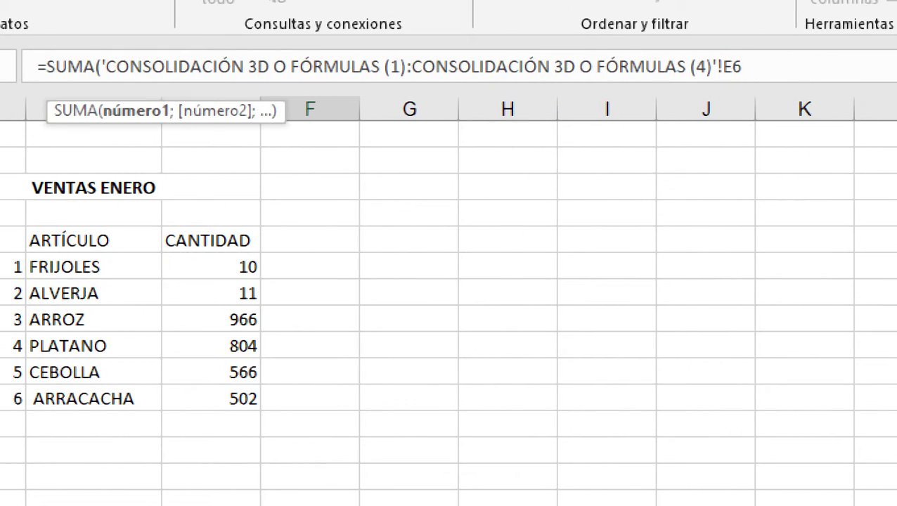
text())
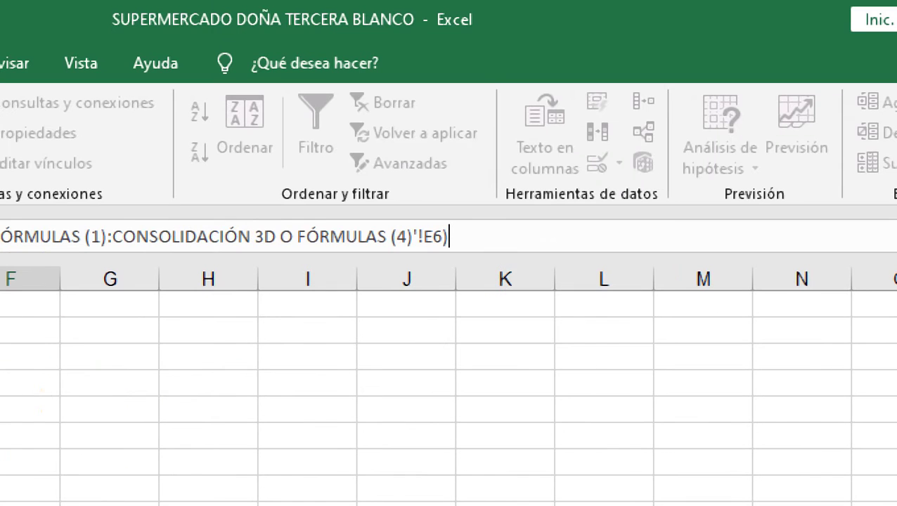
key(Return)
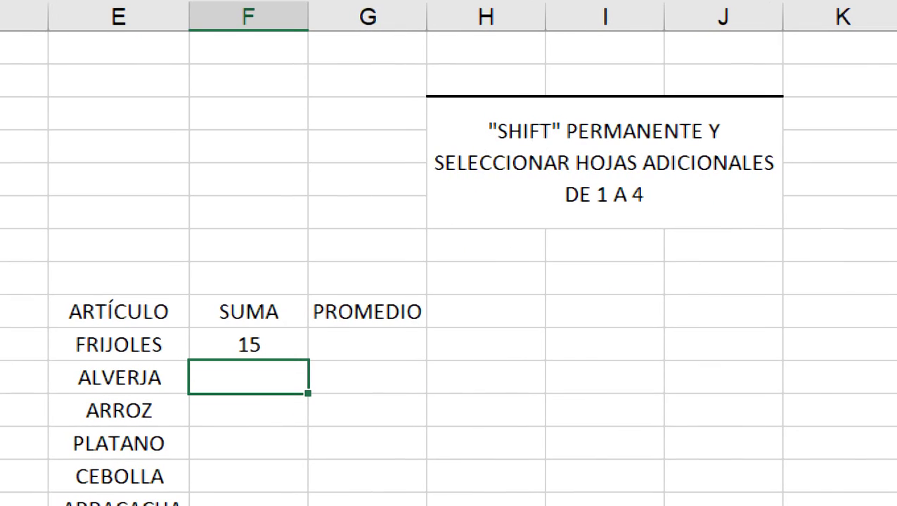
click(248, 344)
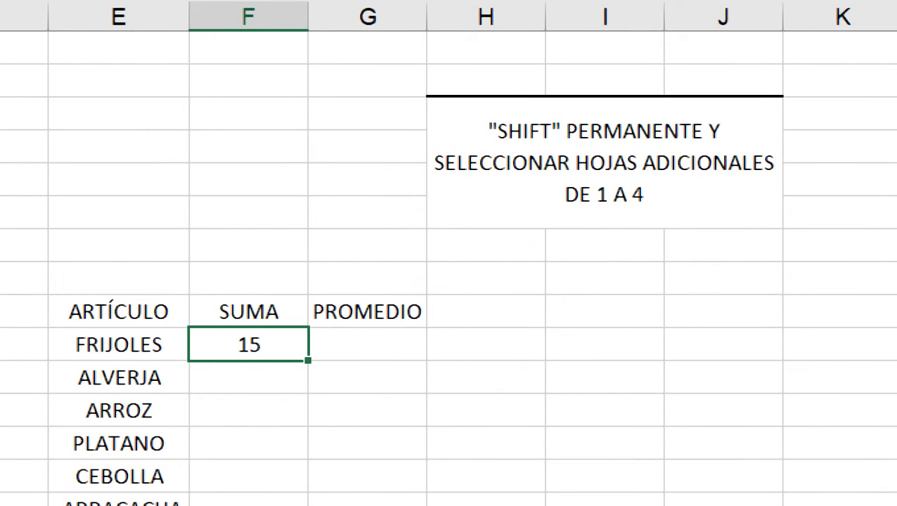
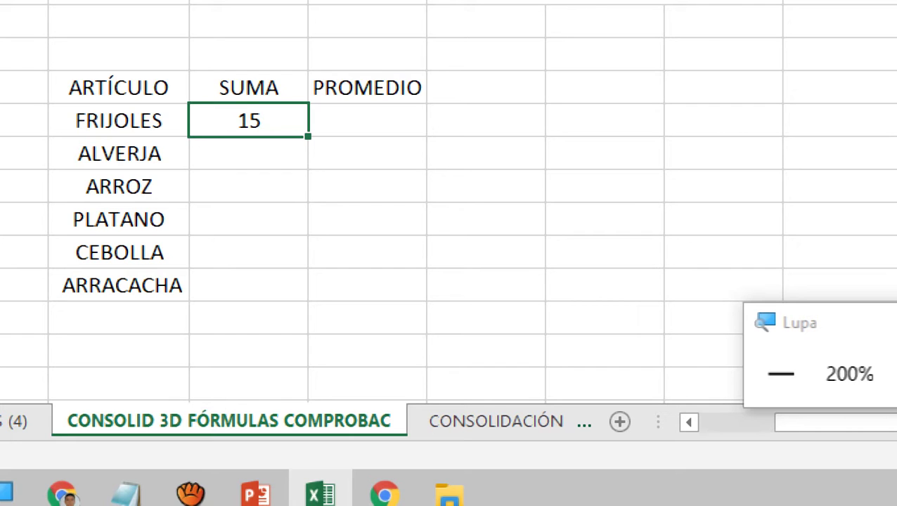
Step: Check the FRIJOLES SUMA total of 15, then switch to the VENTAS ENERO sheet, CONSOLIDACIÓN 3D O FÓRMULAS (1)
click(411, 186)
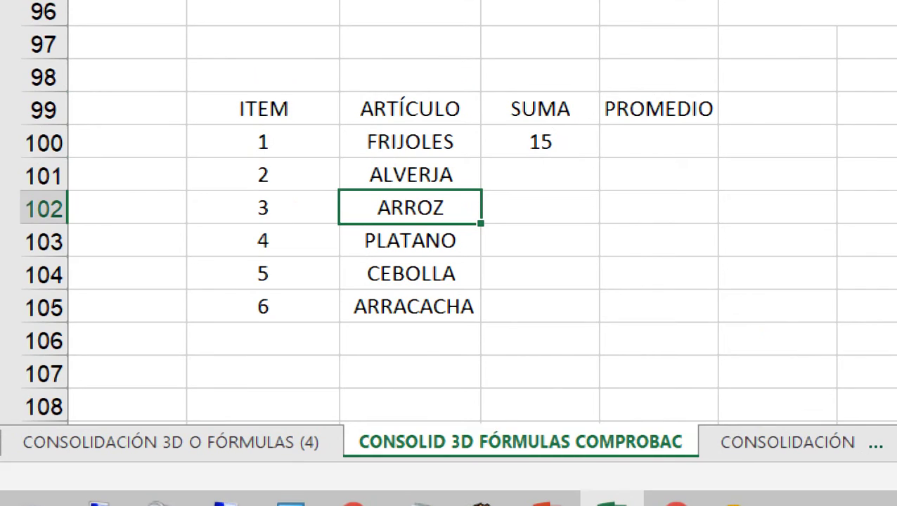
click(540, 142)
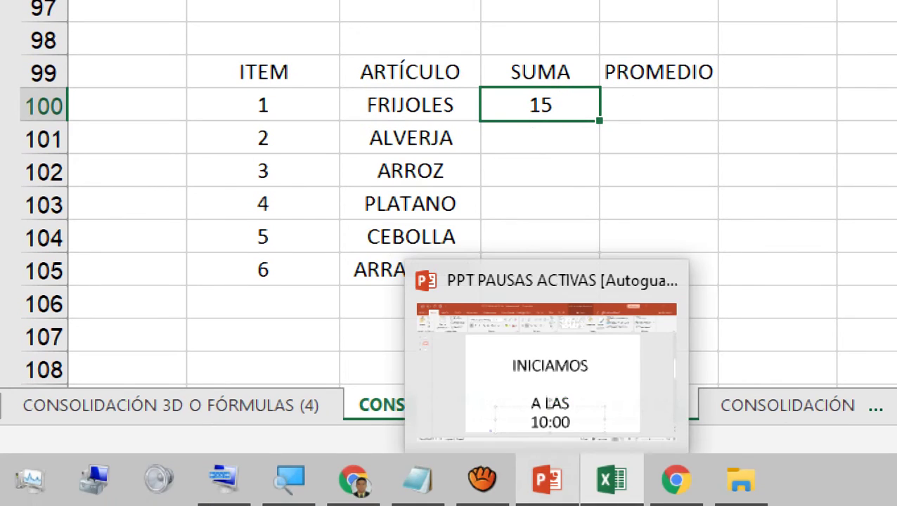
mouse_move(223, 480)
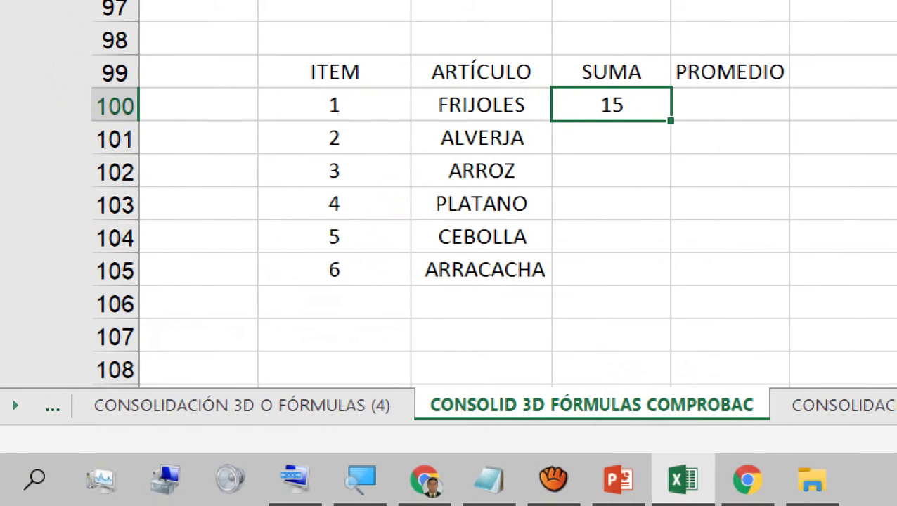
click(28, 405)
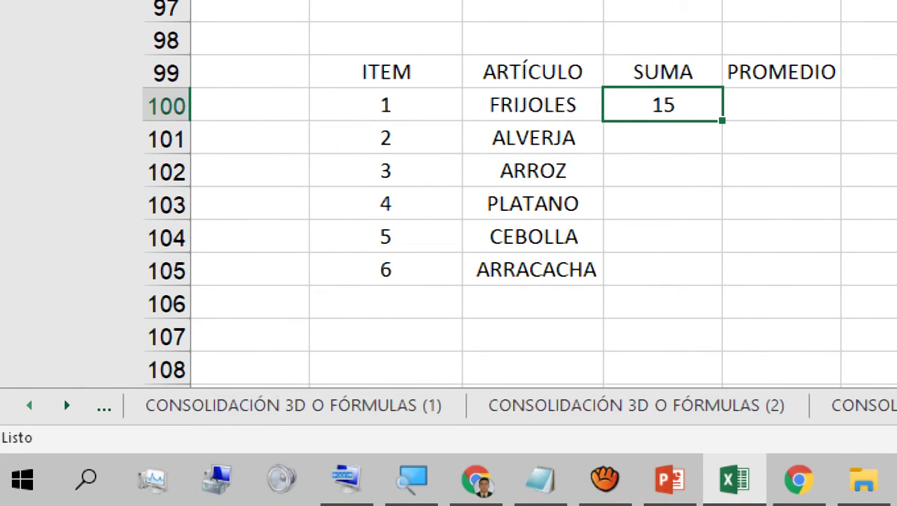
click(293, 405)
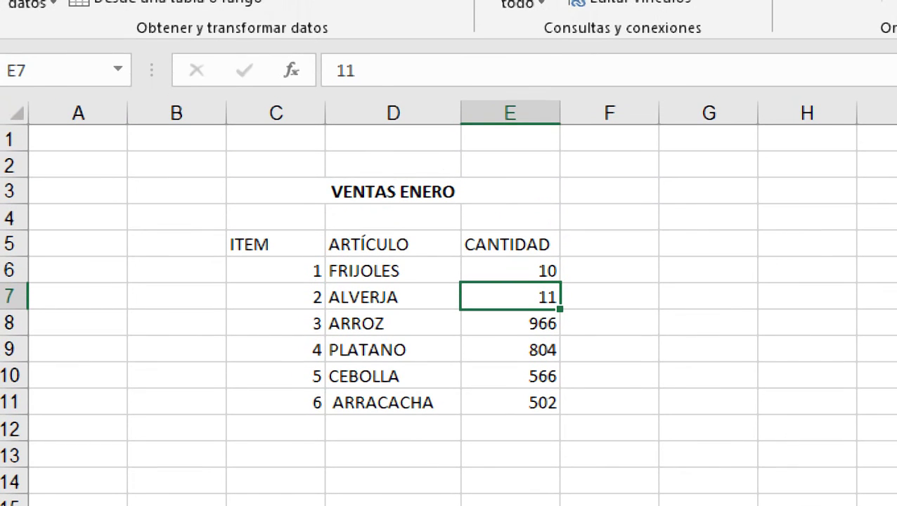
Step: Review the VENTAS ENERO table by selecting its C5:E12 range, ITEM column and header row
click(276, 244)
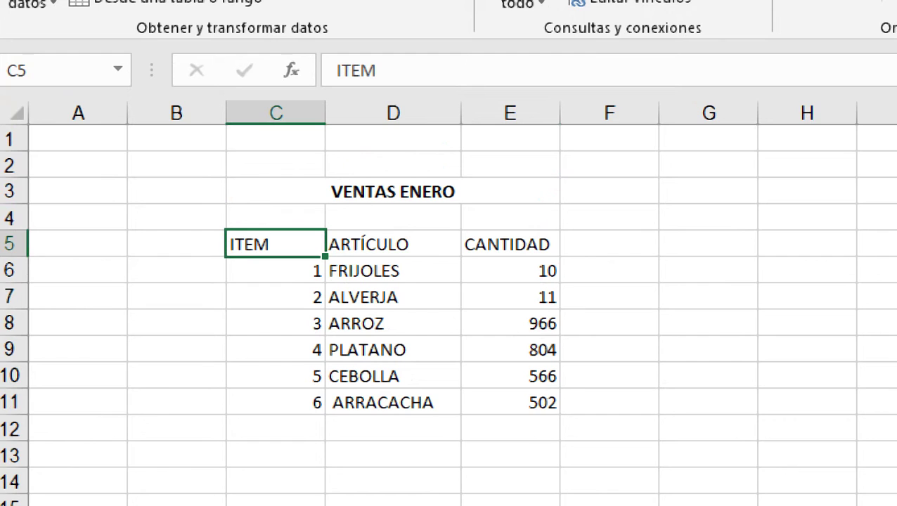
drag(276, 244, 510, 402)
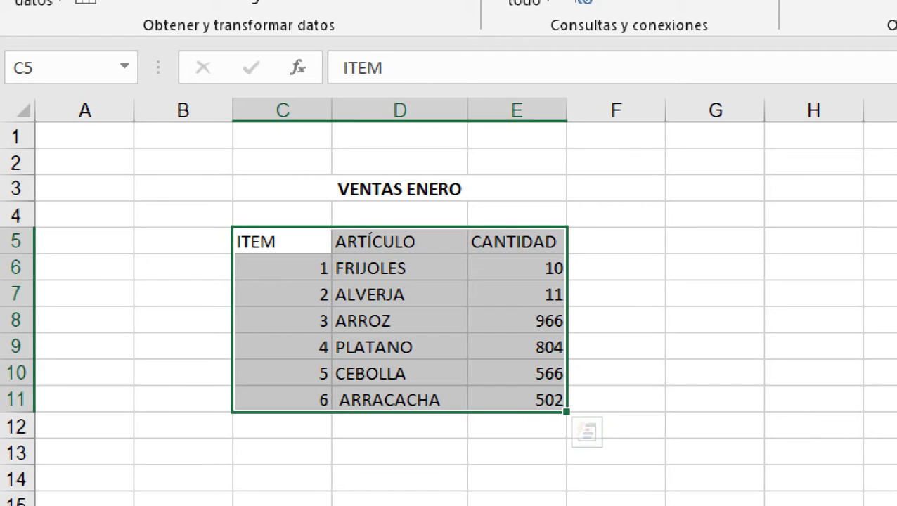
click(282, 241)
drag(282, 242, 282, 426)
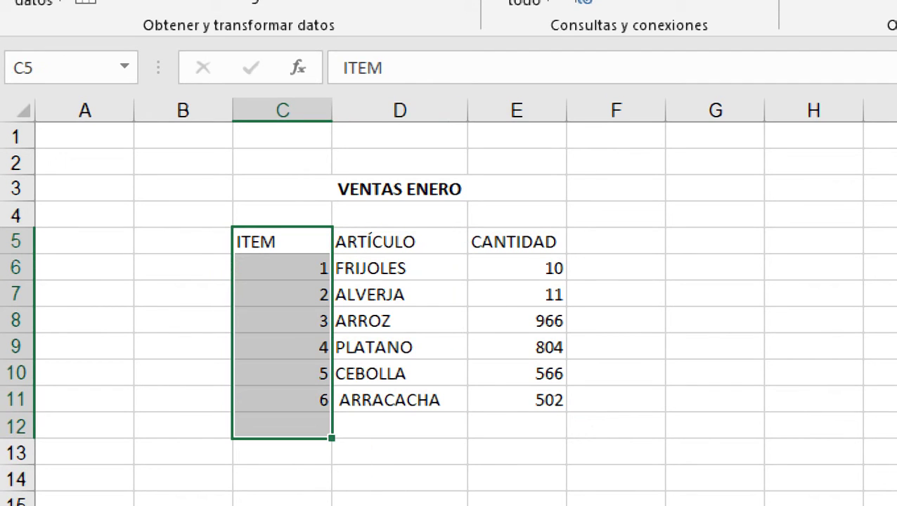
drag(281, 241, 616, 241)
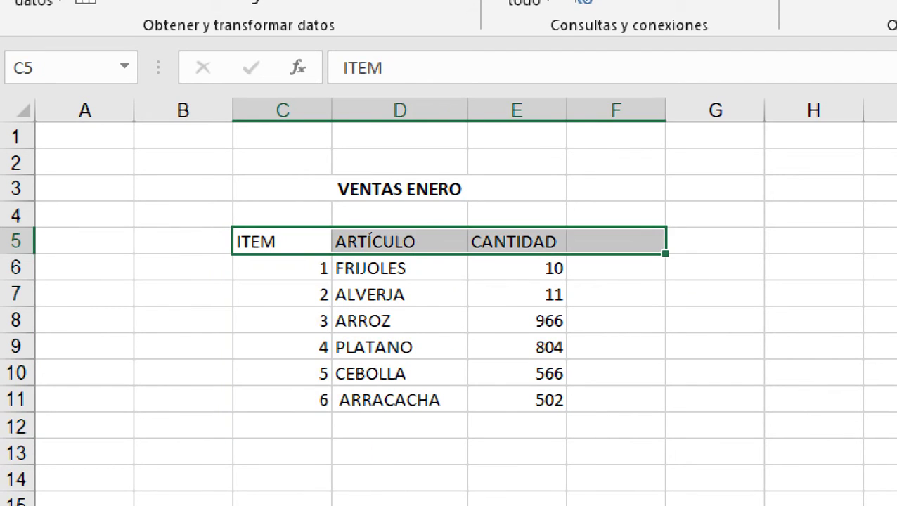
click(282, 294)
mouse_move(282, 241)
mouse_down()
mouse_move(517, 426)
mouse_move(517, 399)
mouse_up()
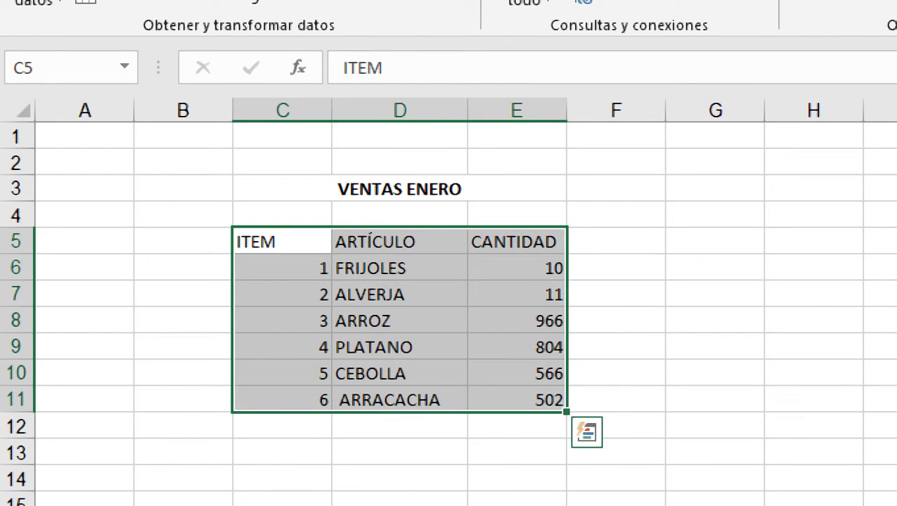
click(281, 241)
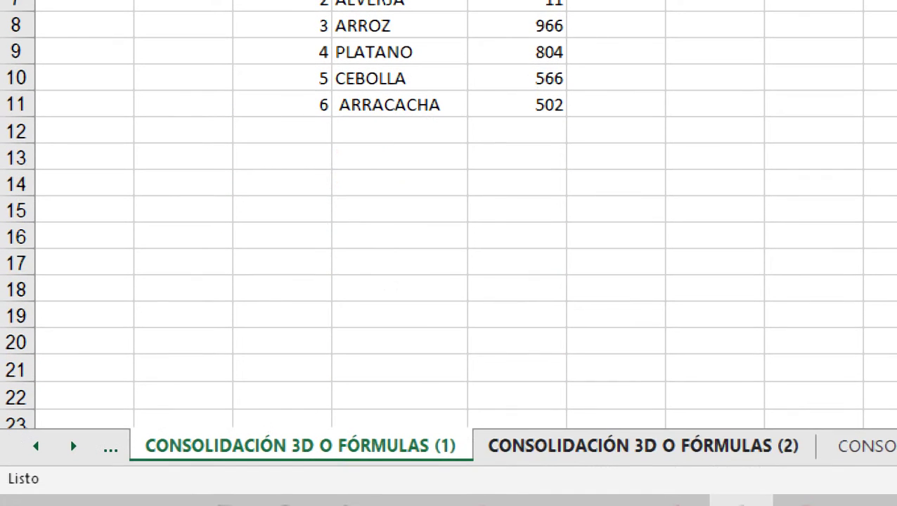
Step: Review the VENTAS FEBRERO ITEM column and headers on sheet (2), then move to sheet (4)
click(643, 448)
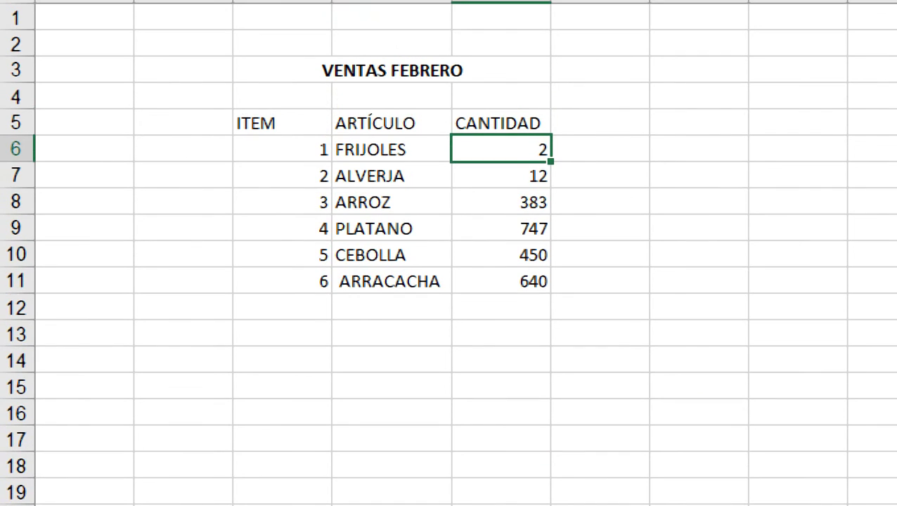
click(281, 123)
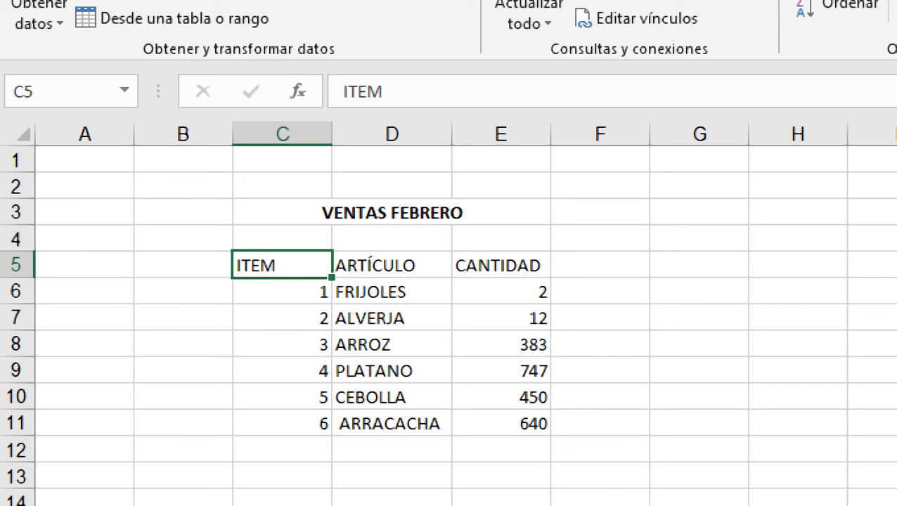
key(shift+Down)
key(shift+Down)
key(shift+Down)
key(shift+Down)
key(shift+Down)
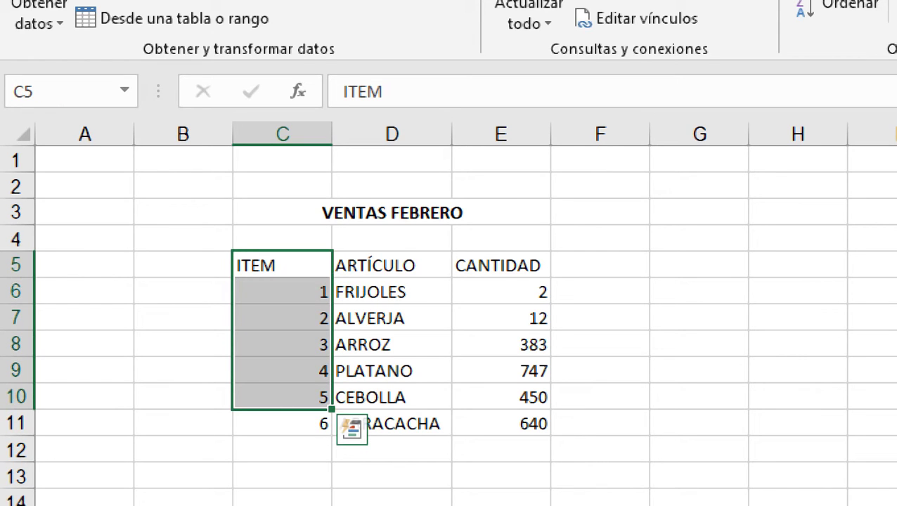
ctrl+drag(391, 265, 600, 265)
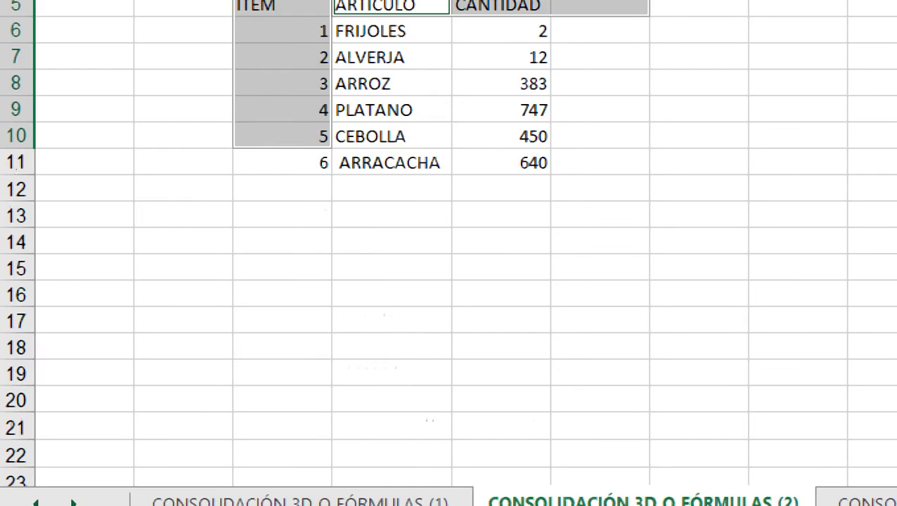
click(392, 321)
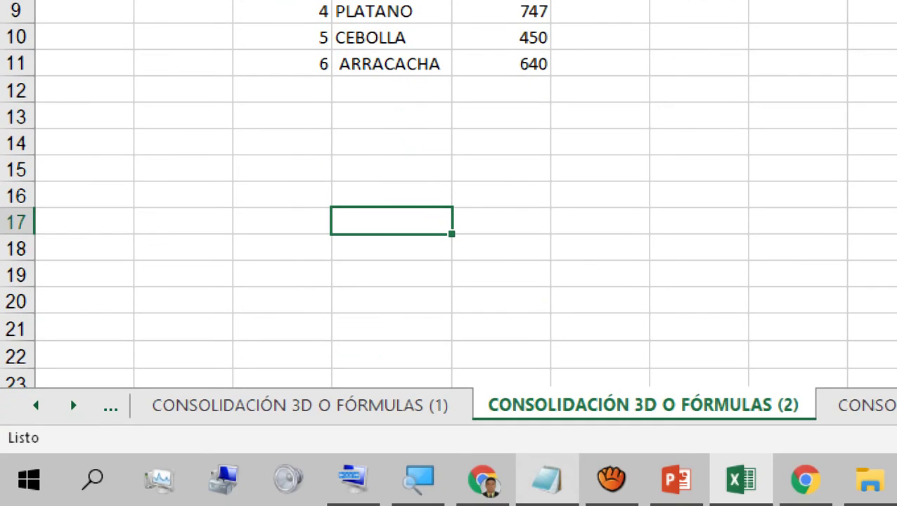
key(ctrl+Page_Down)
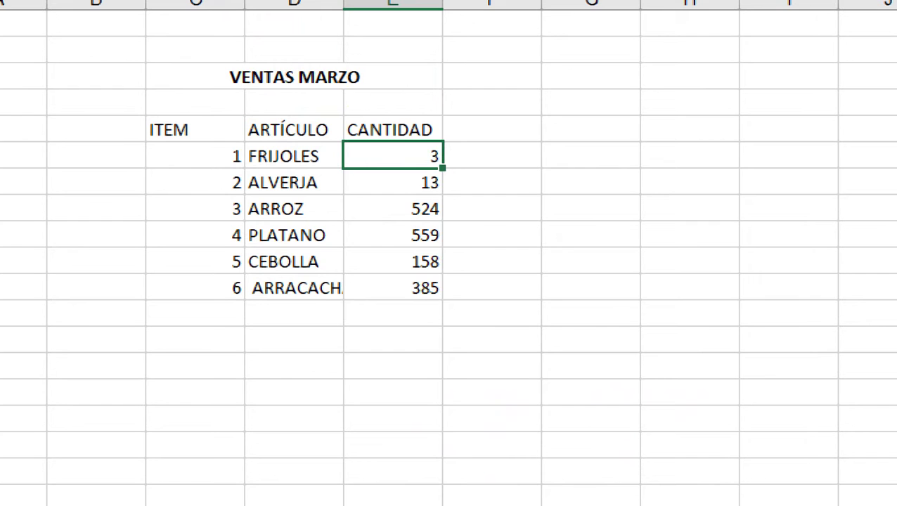
Step: Select VENTAS ABRIL's ITEM header, then move through sheets to end on CONSOLID 3D FÓRMULAS COMPROBAC
click(195, 129)
drag(243, 141, 247, 149)
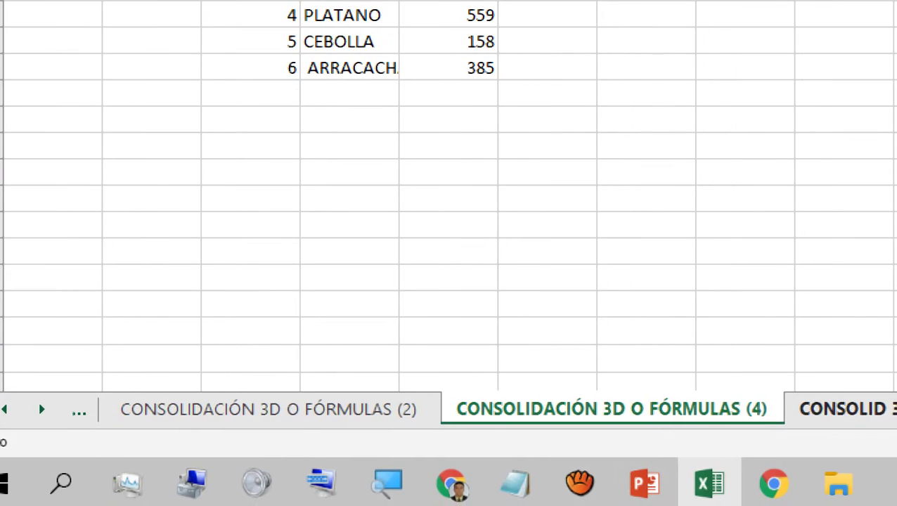
key(ctrl+Page_Down)
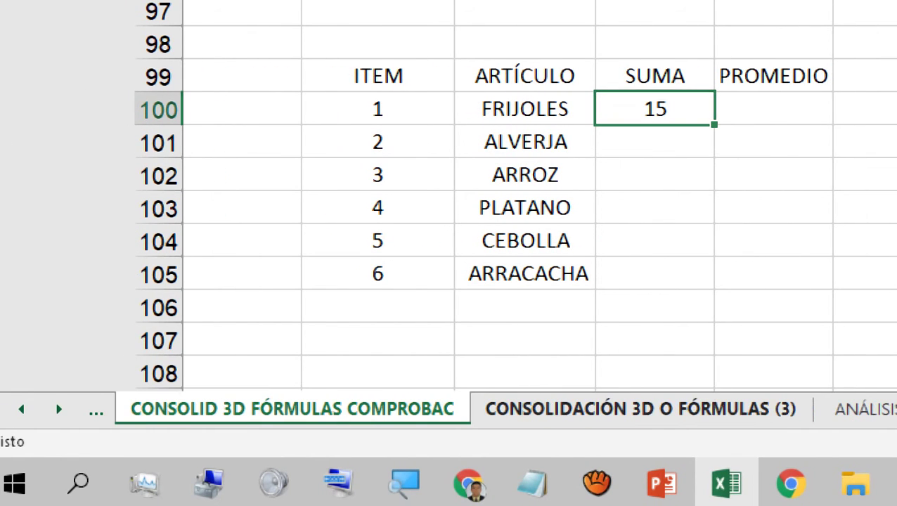
key(ctrl+Page_Down)
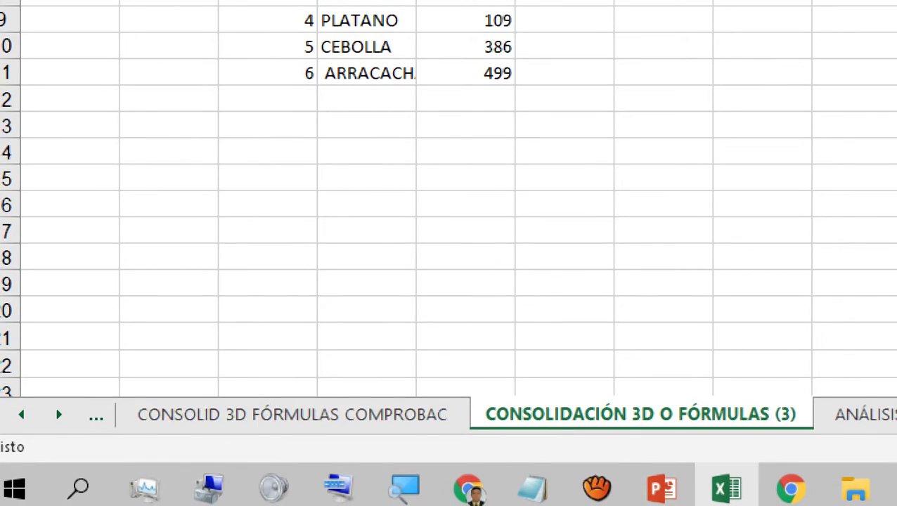
key(ctrl+Page_Up)
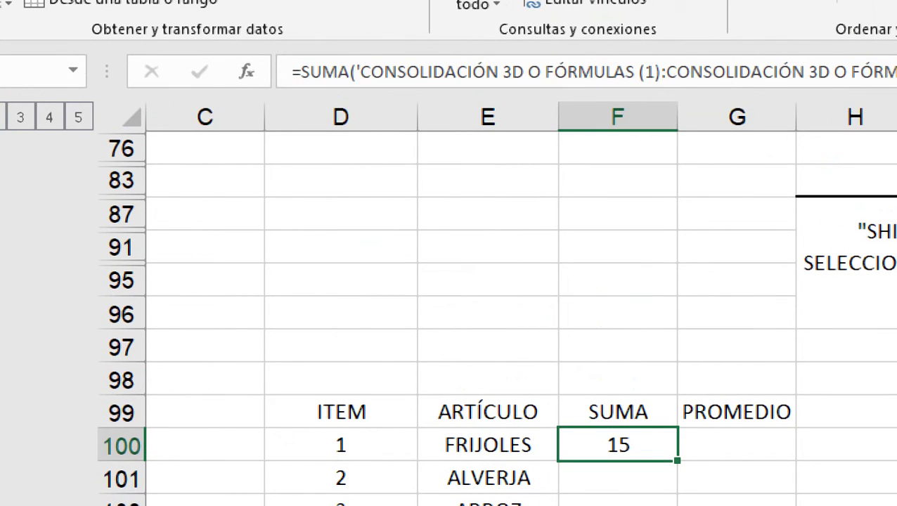
Step: Delete the existing 3D sheet reference from the SUMA formula in F100
double_click(630, 445)
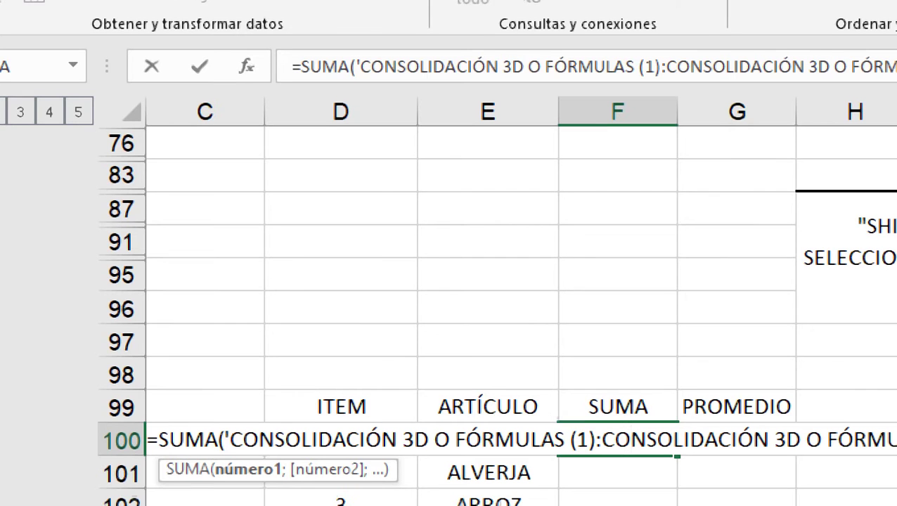
click(565, 445)
drag(229, 439, 893, 438)
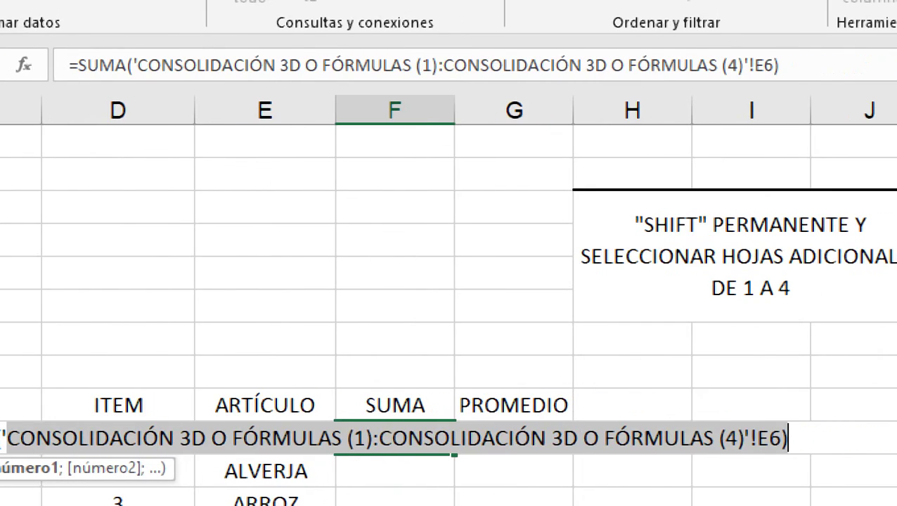
key(BackSpace)
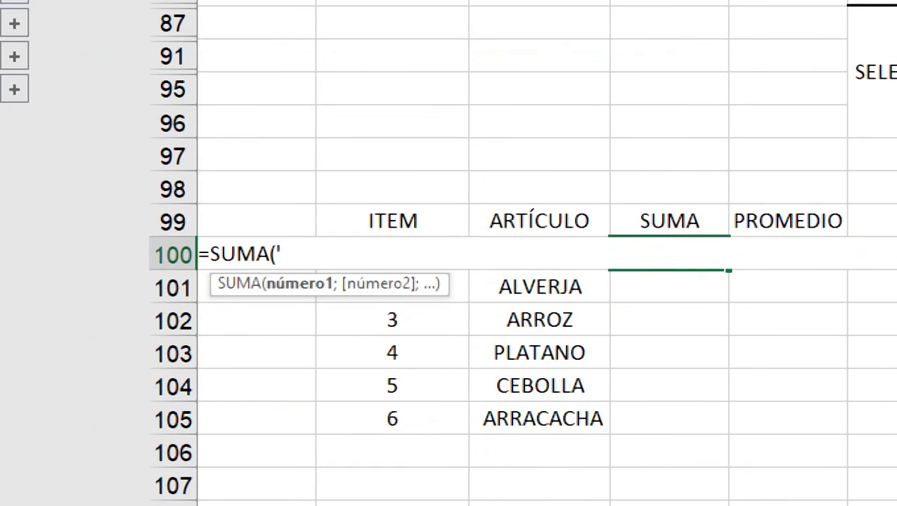
key(BackSpace)
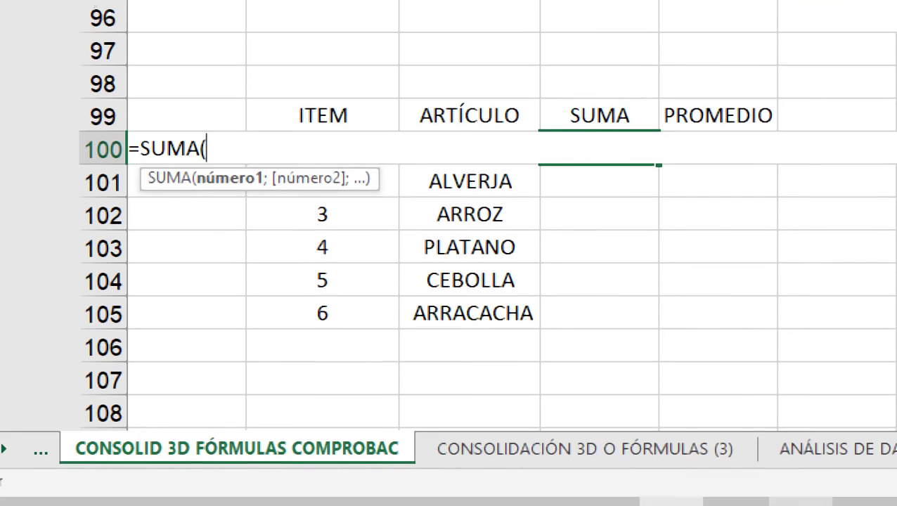
Step: Bring up the VENTAS ENERO sheet, CONSOLIDACIÓN 3D O FÓRMULAS (1), for the formula's reference
click(28, 430)
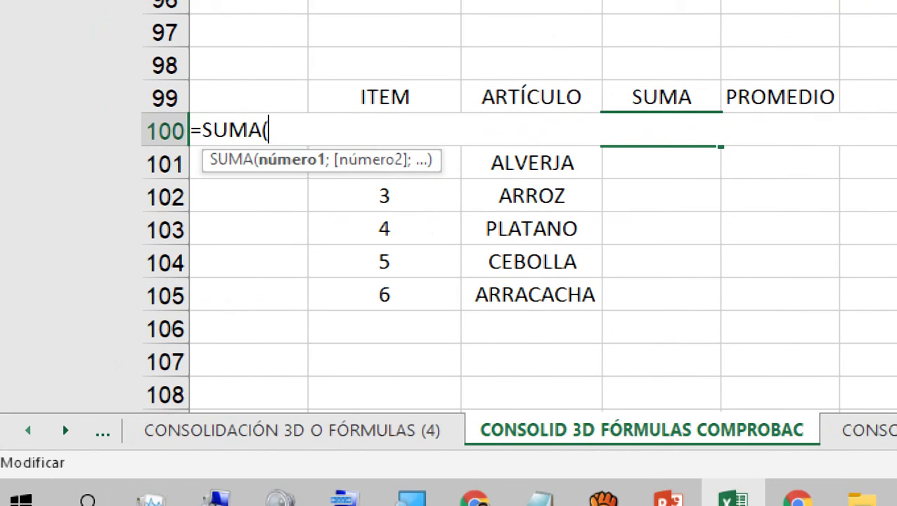
click(28, 430)
click(28, 430)
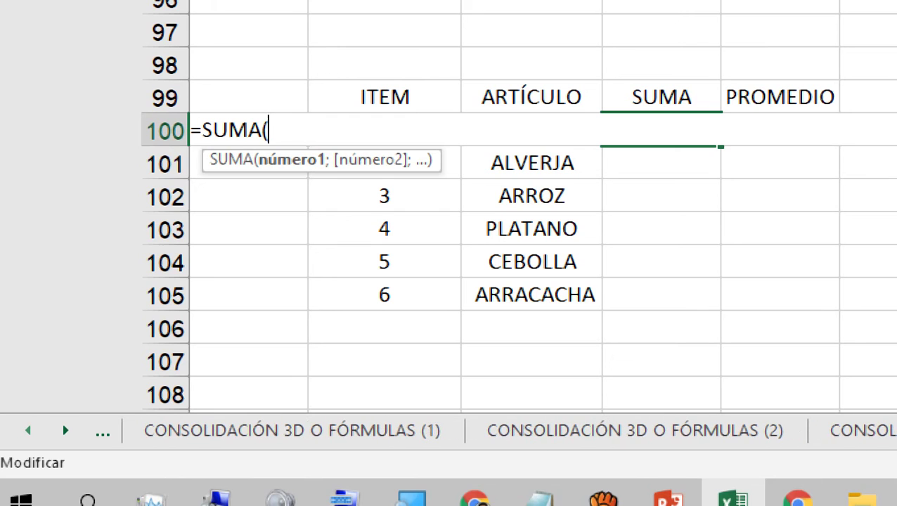
click(273, 430)
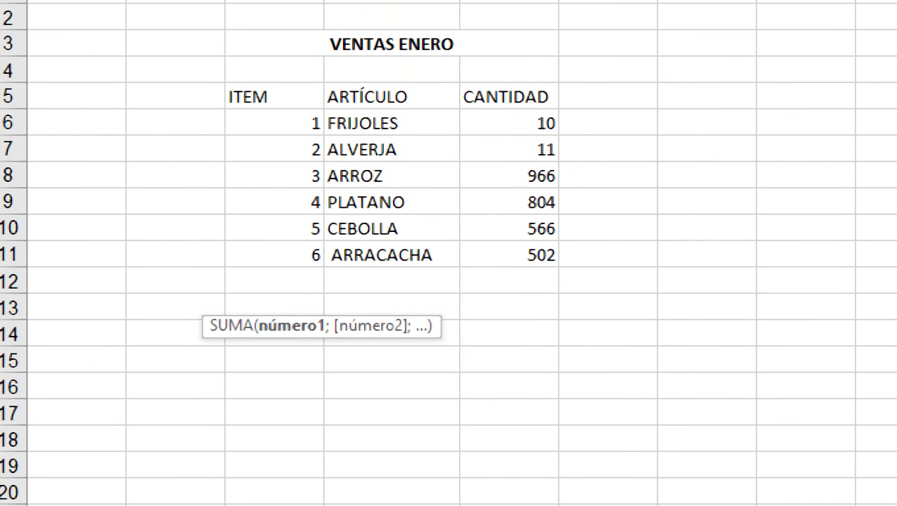
Step: Reference cell E6 across consolidation sheets (1) through (3) in the SUMA formula
click(509, 123)
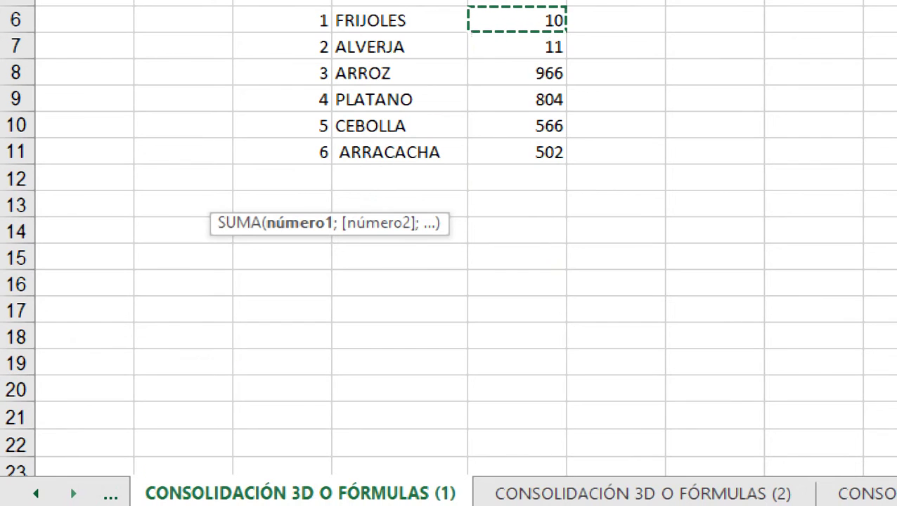
key(ctrl+Page_Down)
key(ctrl+Page_Down)
key(ctrl+Page_Down)
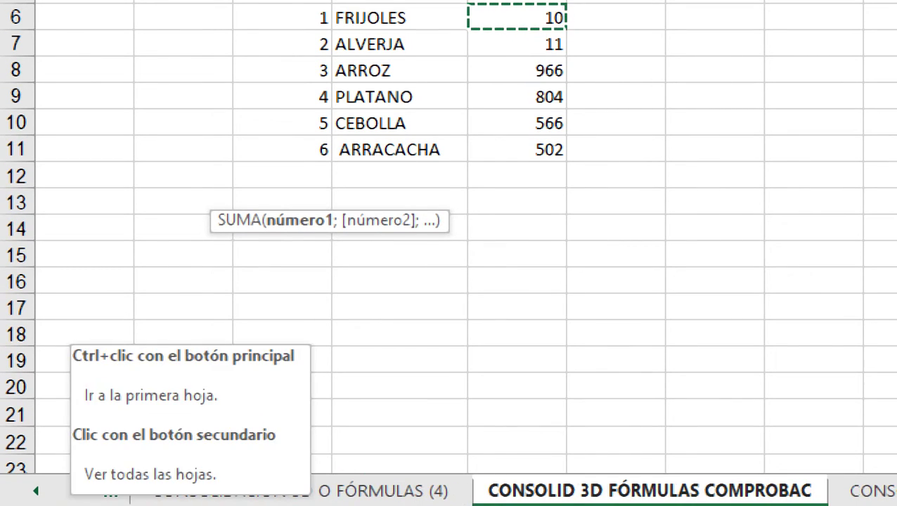
click(35, 490)
click(301, 490)
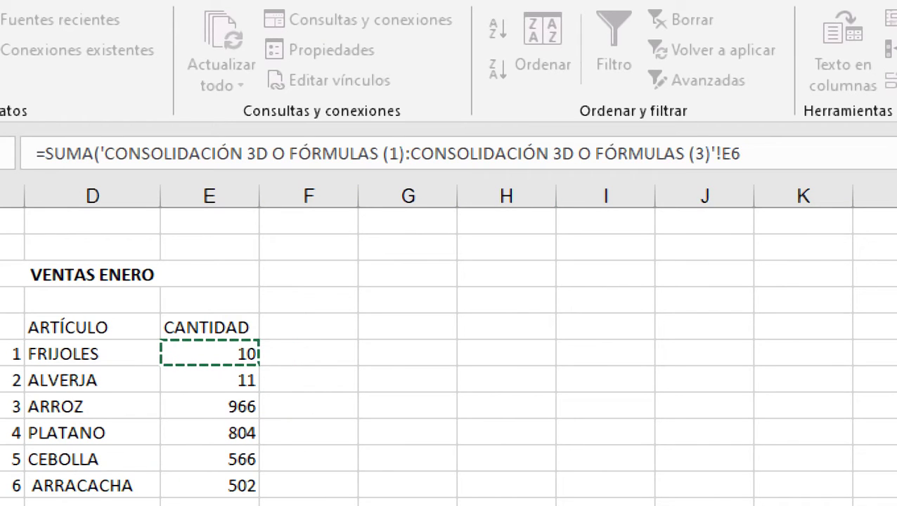
Step: Close the SUMA formula with ) and commit it, then step between neighbouring sheets
click(742, 153)
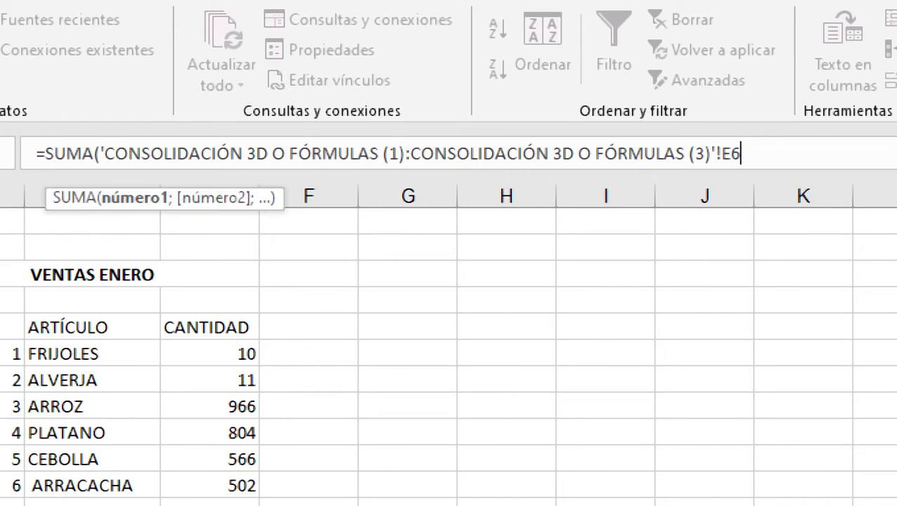
text())
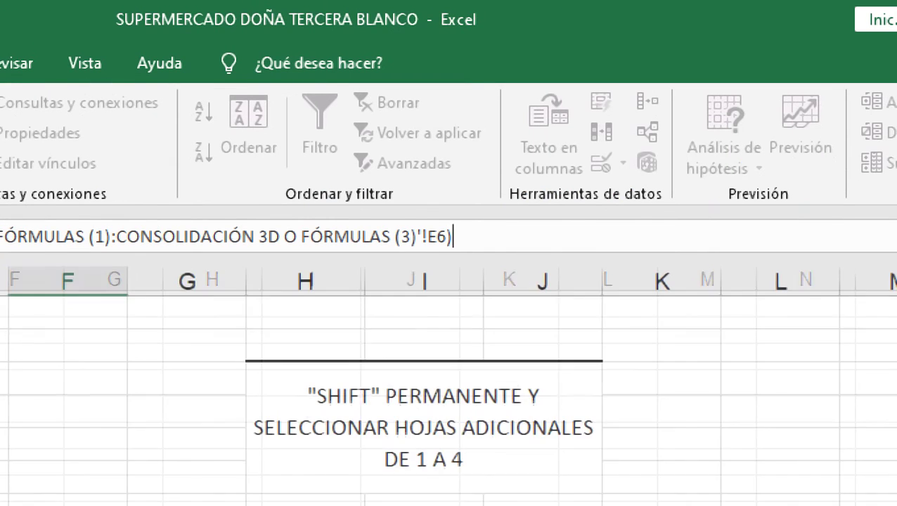
key(Return)
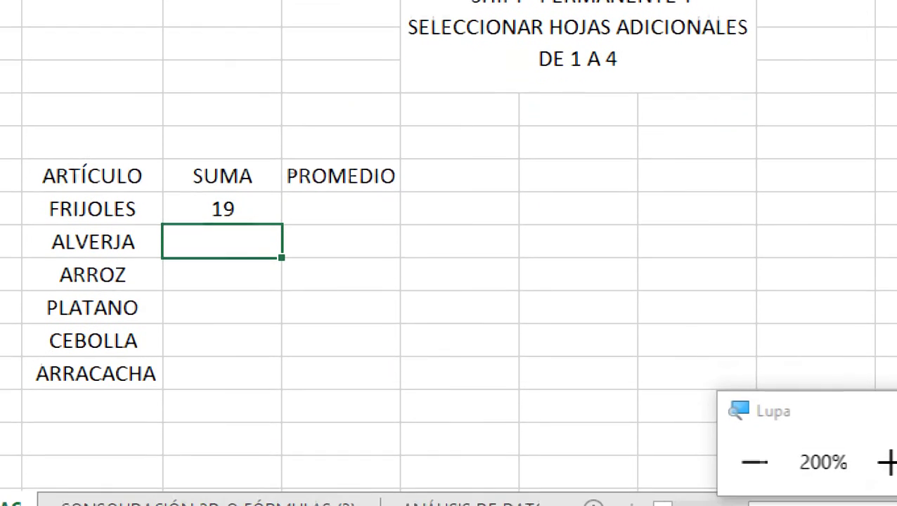
key(ctrl+Page_Down)
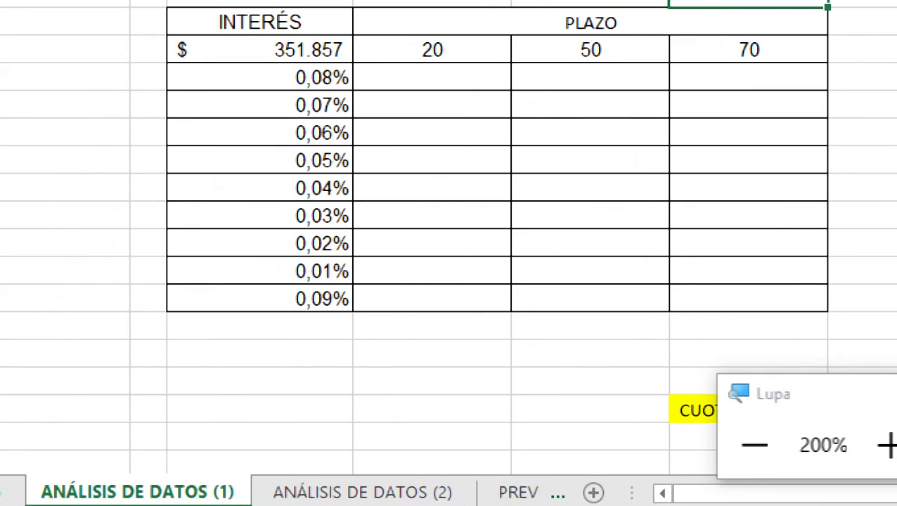
key(ctrl+Page_Up)
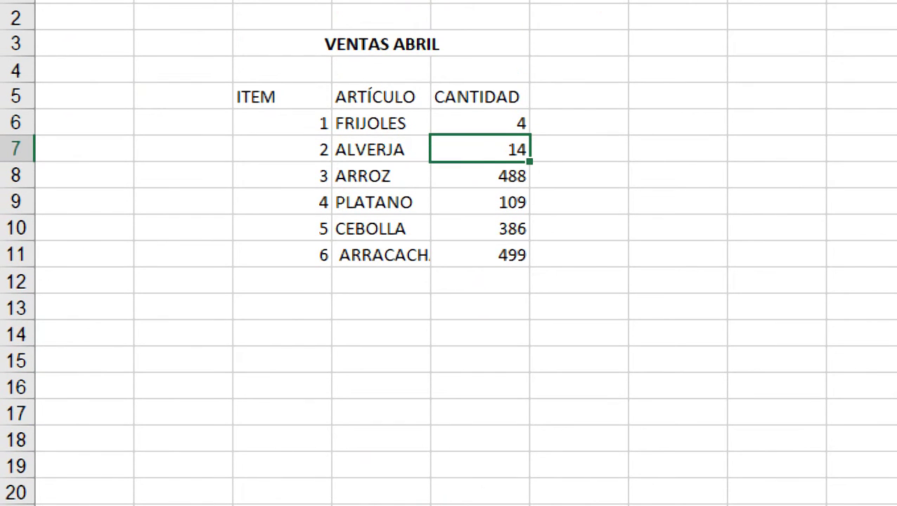
Step: Compare the April FRIJOLES quantity of 4 with the summary sheet's FRIJOLES total of 19
click(480, 122)
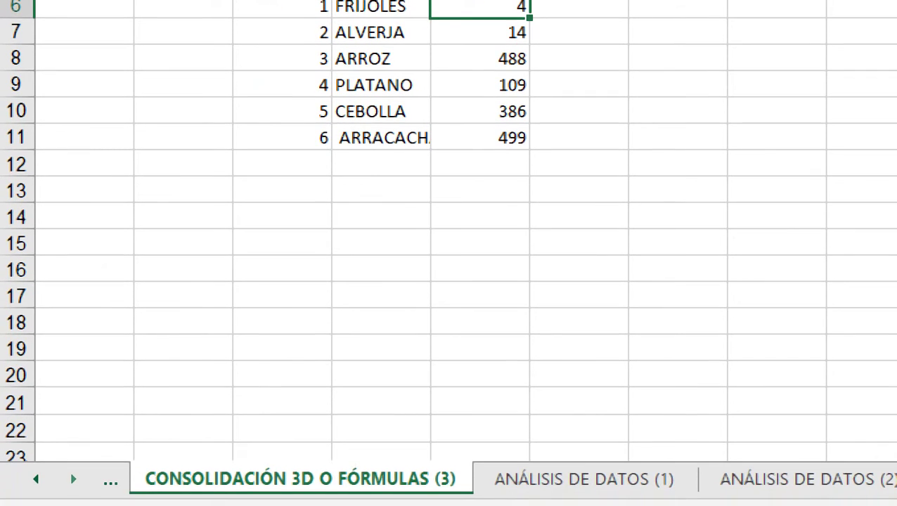
click(35, 479)
click(310, 479)
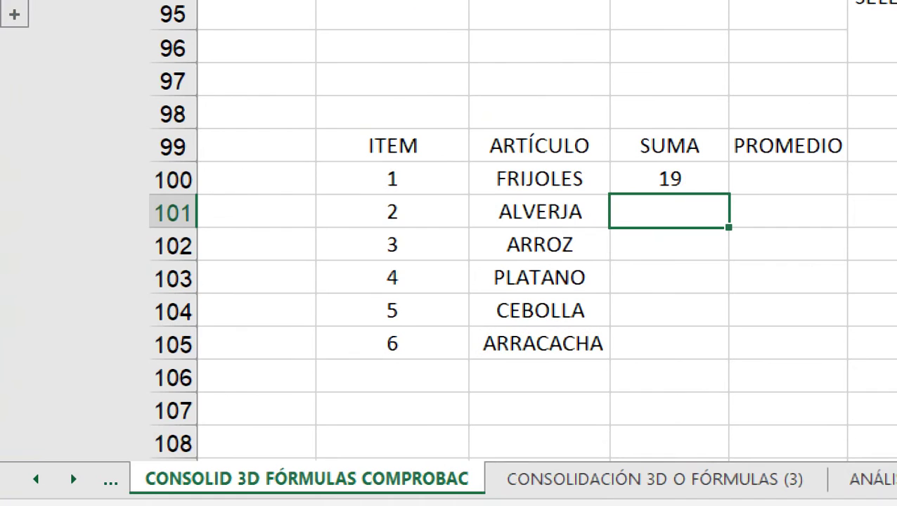
click(669, 179)
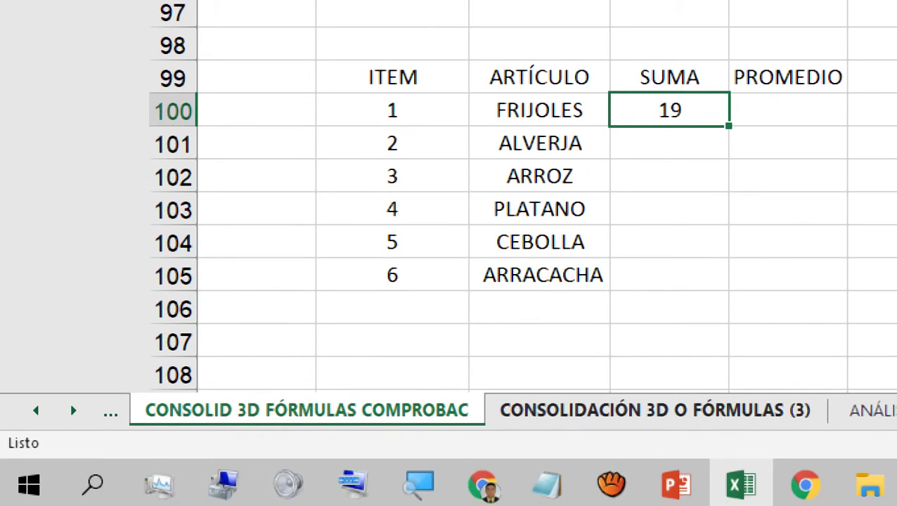
click(654, 410)
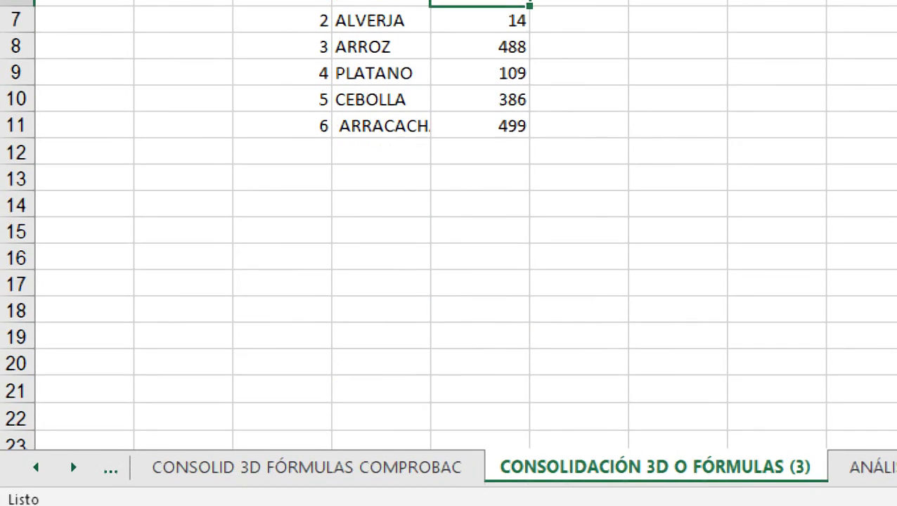
key(ctrl+Page_Up)
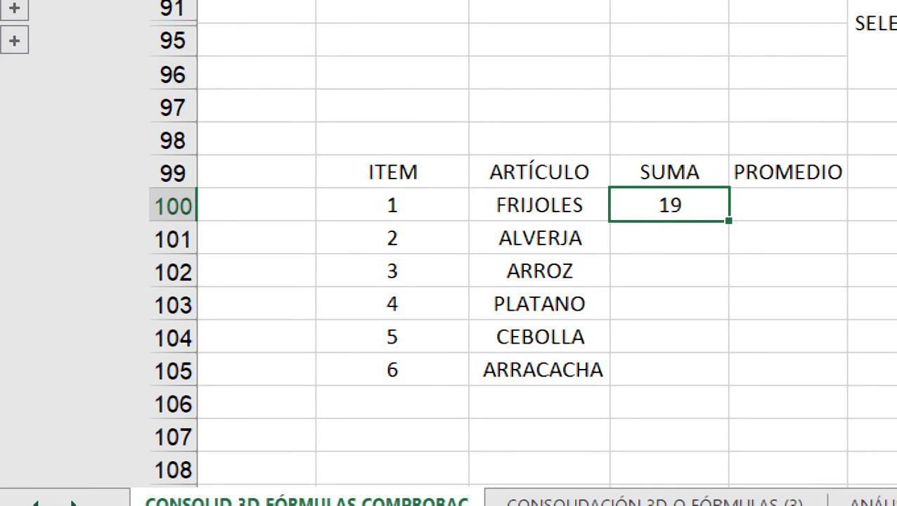
Step: Fill the 3D SUMA down to ARRACACHA, verifying ALVERJA references E7 and ARROZ references E8
drag(729, 221, 728, 372)
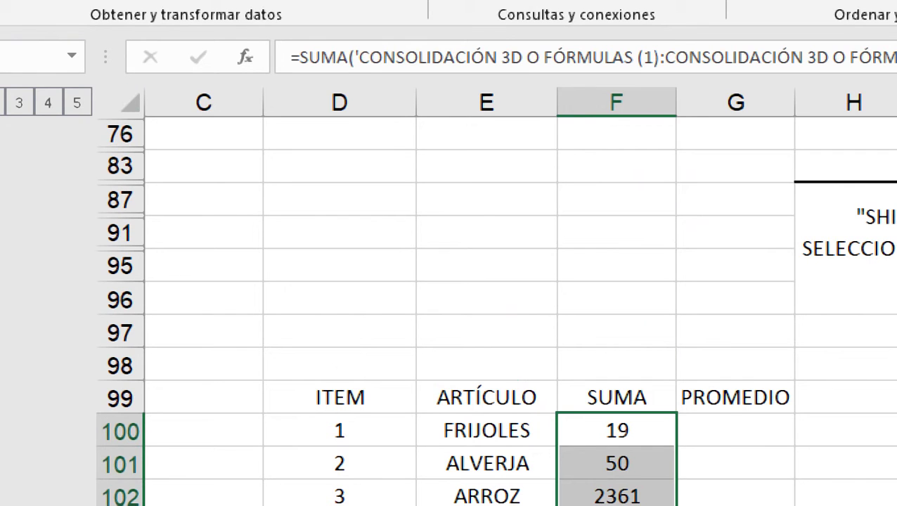
click(617, 431)
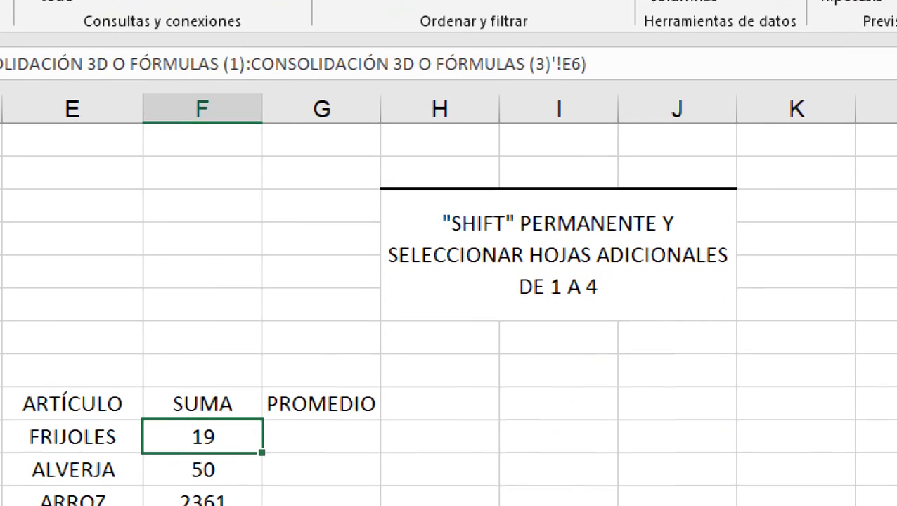
click(203, 470)
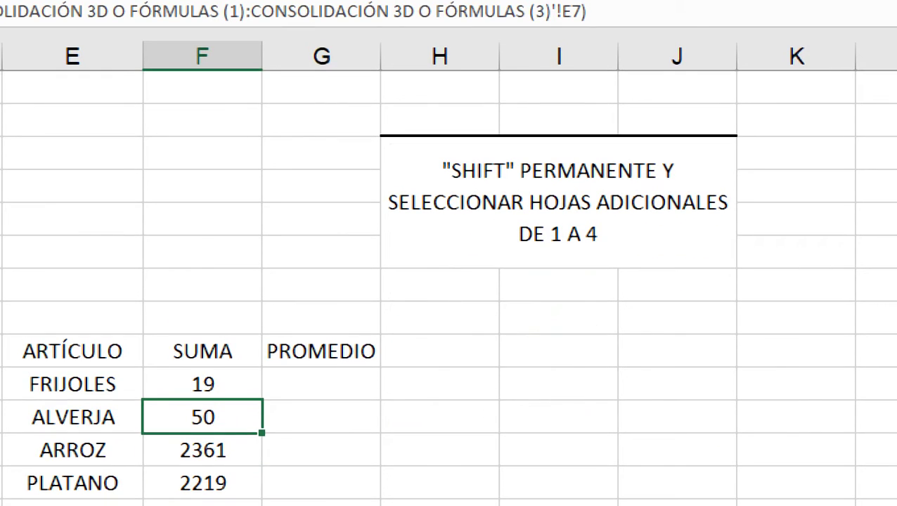
click(202, 485)
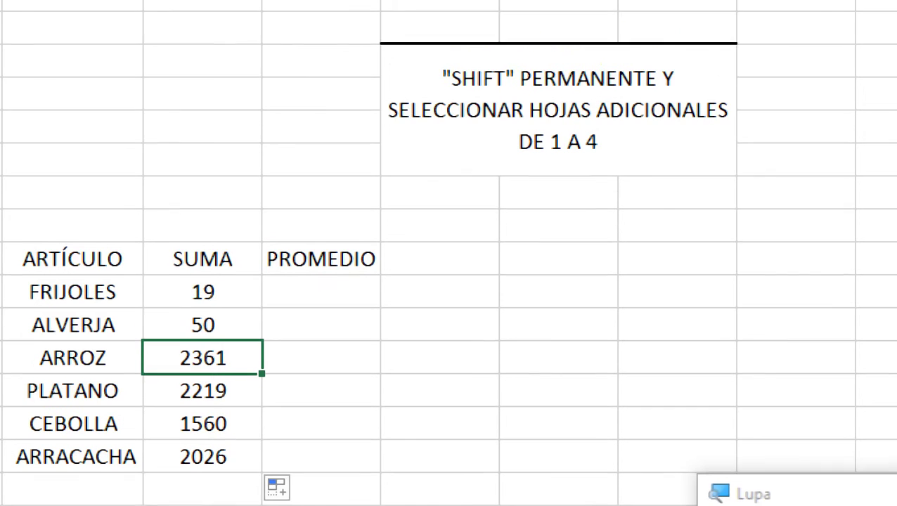
click(321, 298)
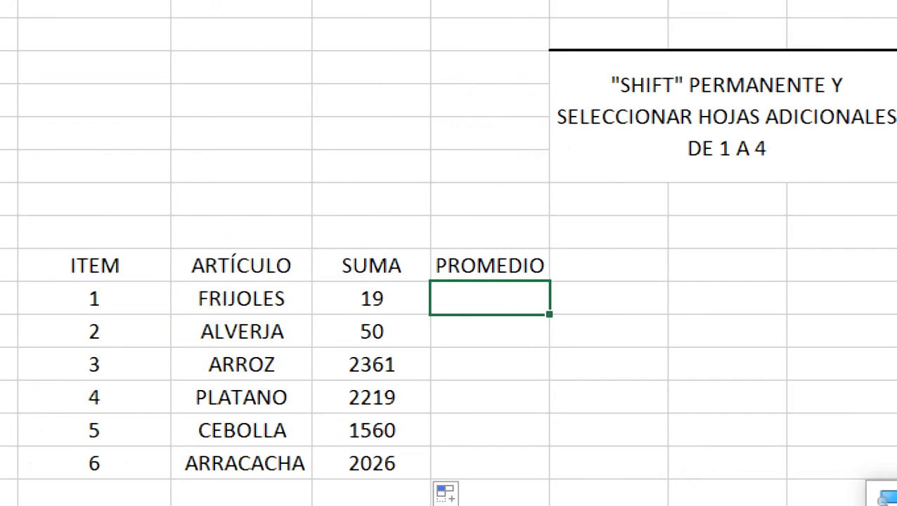
Step: Start =PROMEDIO( for FRIJOLES and reference E6 on the VENTAS ENERO sheet (1)
text(=)
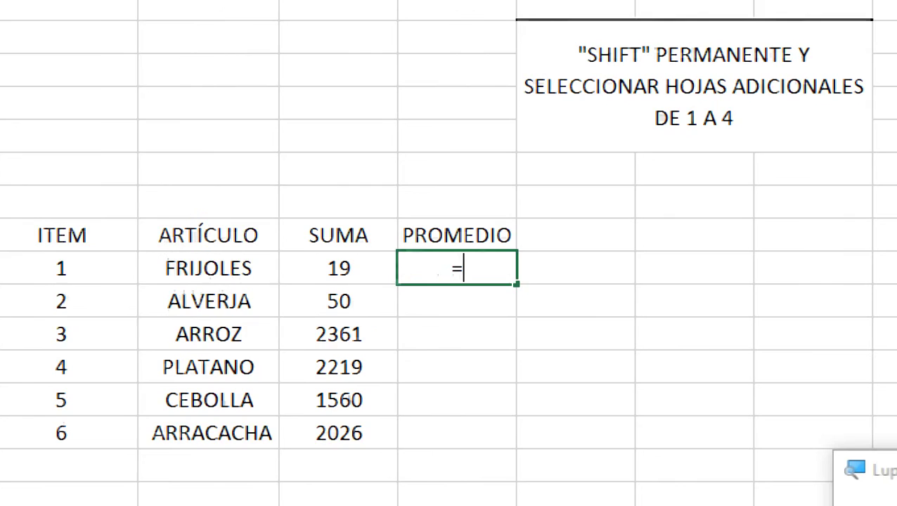
text(PRO)
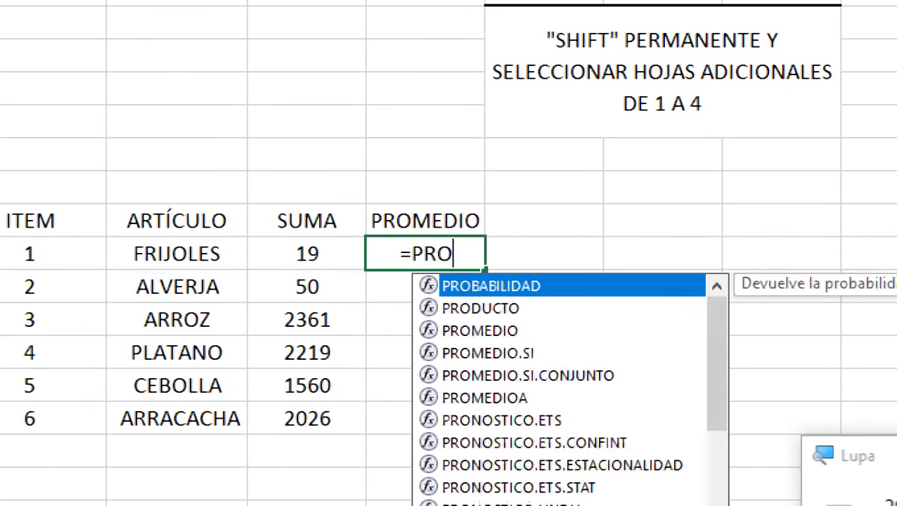
text(MEDIO()
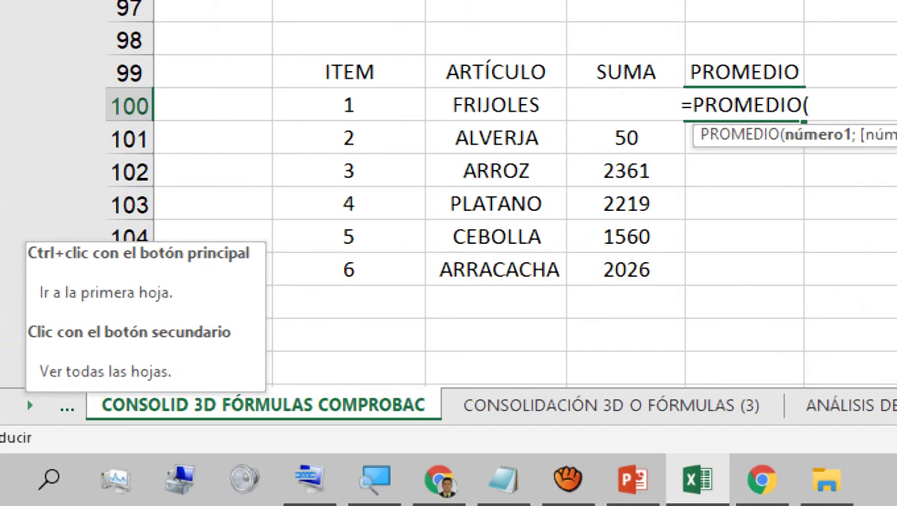
click(35, 405)
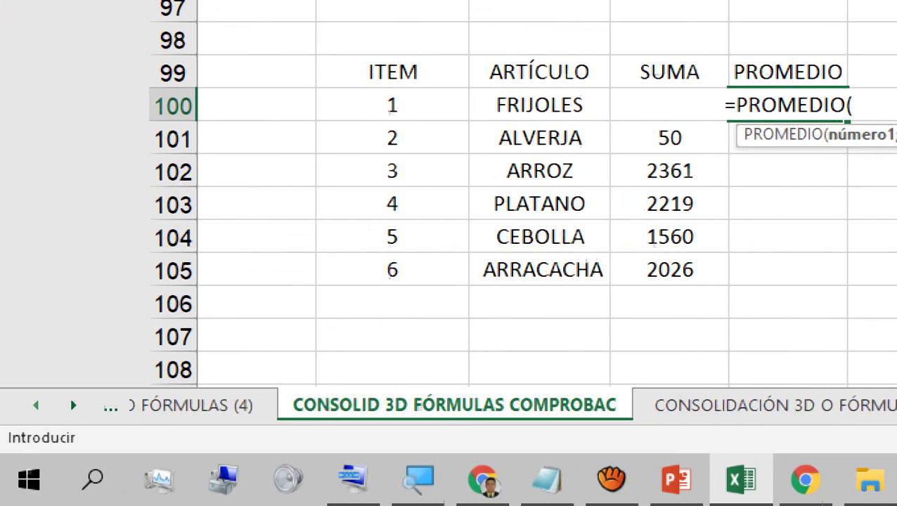
click(35, 405)
click(35, 405)
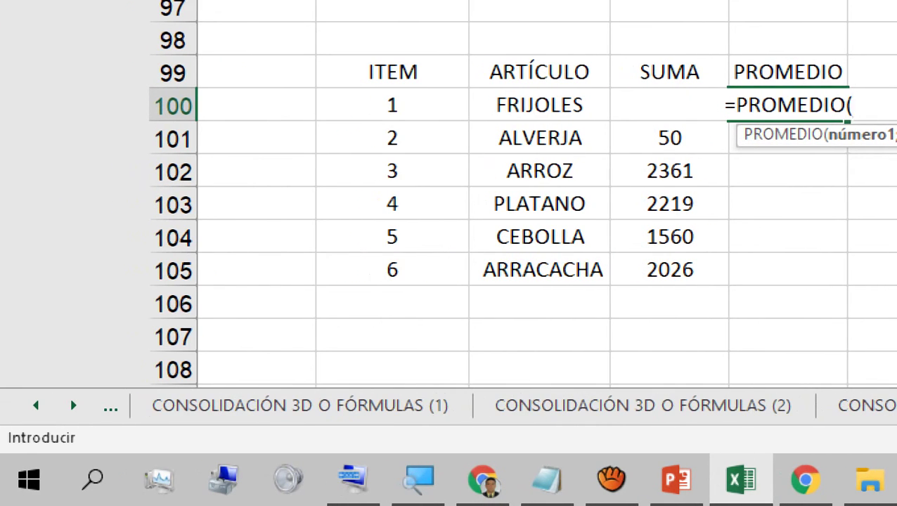
click(300, 405)
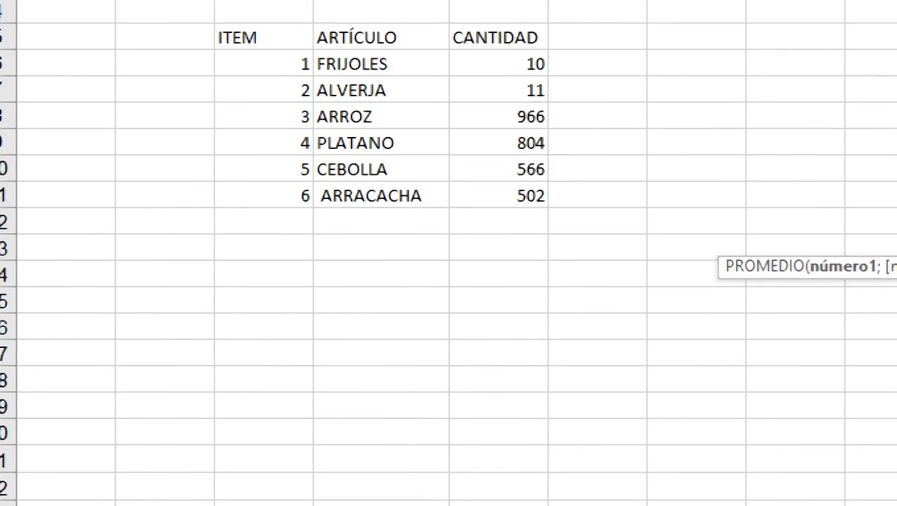
click(498, 111)
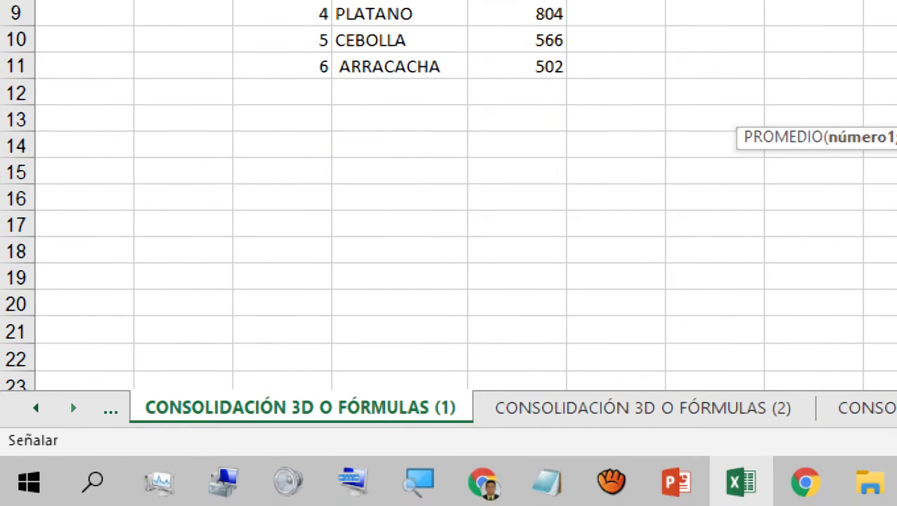
Step: Extend the average's reference through sheet (3), close it with ), and enter it to show 4,75
key(ctrl+Page_Down)
key(ctrl+Page_Down)
key(ctrl+Page_Down)
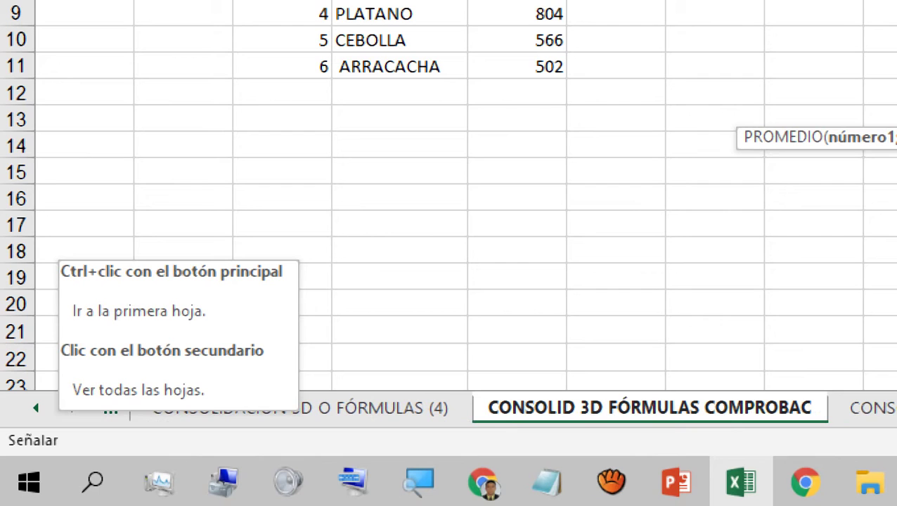
key(ctrl+Page_Down)
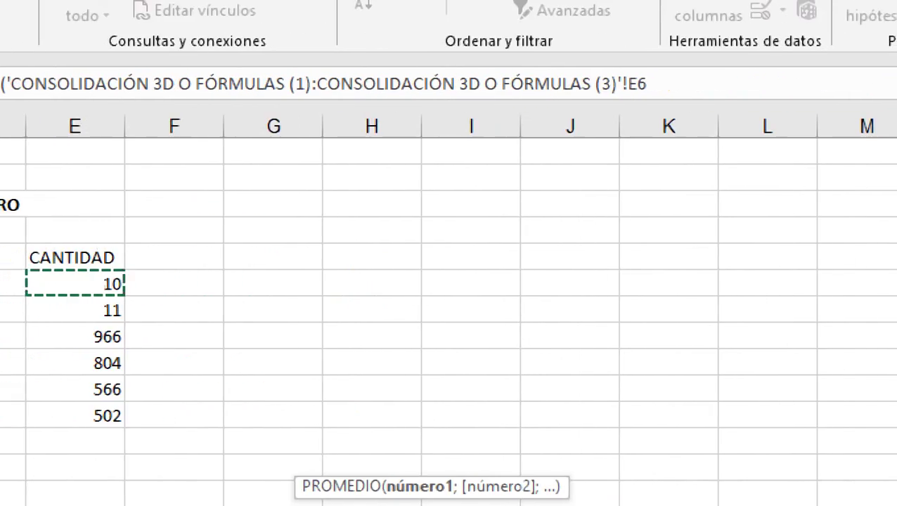
click(648, 84)
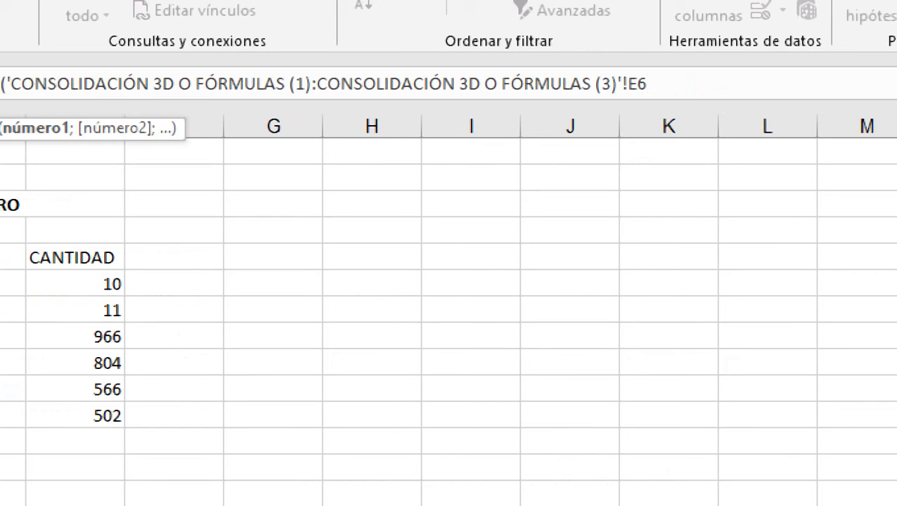
text())
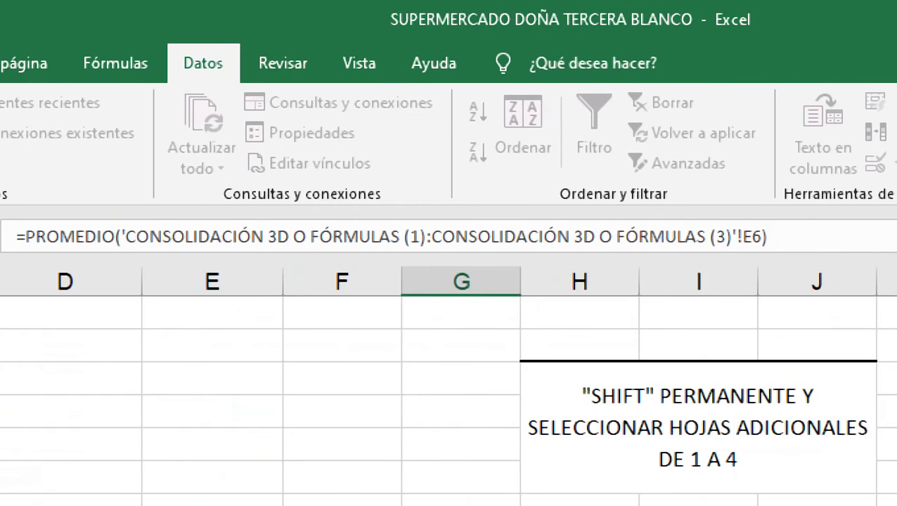
key(Return)
click(172, 350)
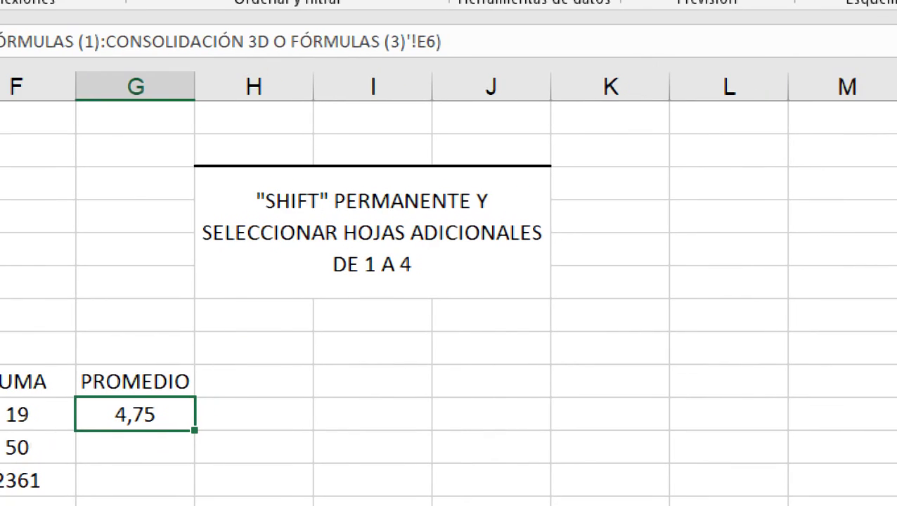
Step: Inspect the reference table's Q20 FRIJOLES average of 5, computed over E6 on sheets (1) to (4)
click(549, 489)
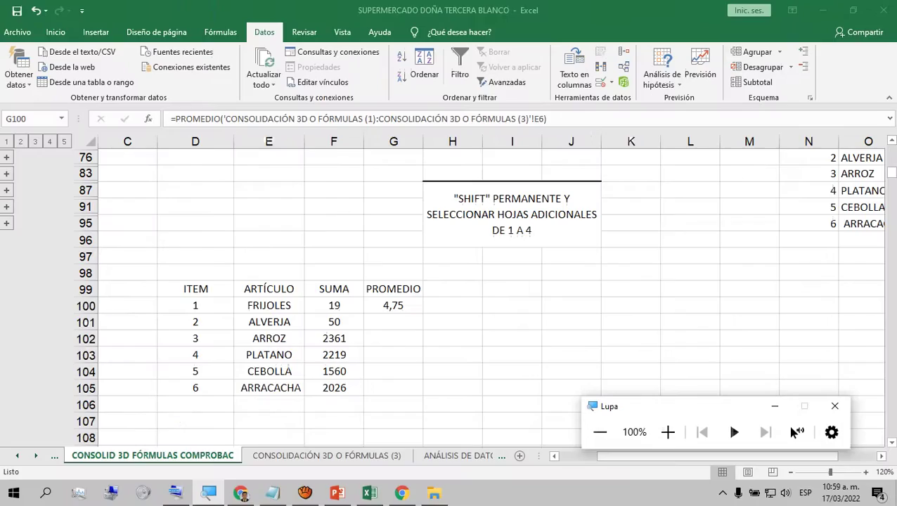
key(alt+Tab)
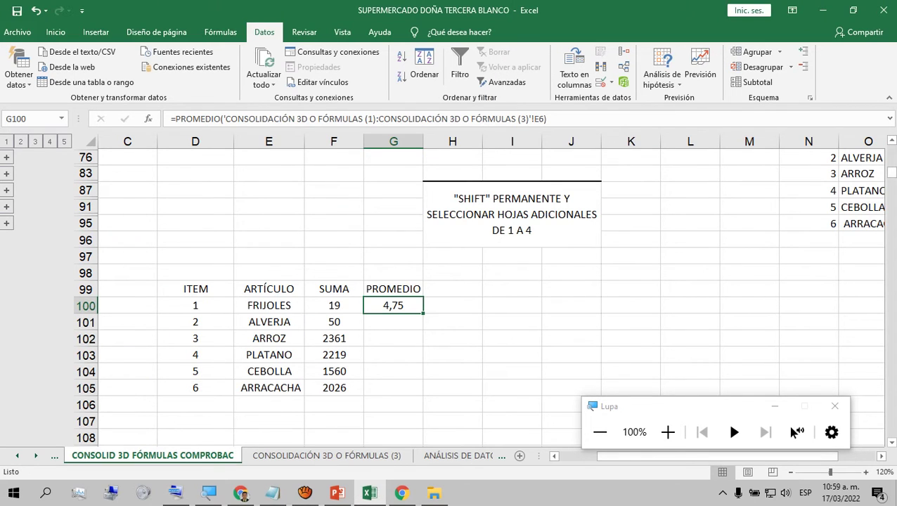
scroll(794, 431, right, 2)
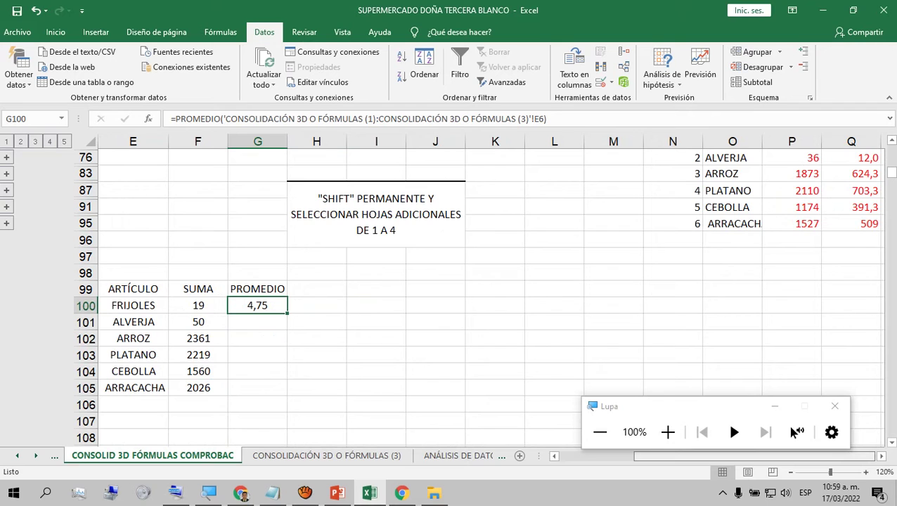
scroll(795, 432, down, 1)
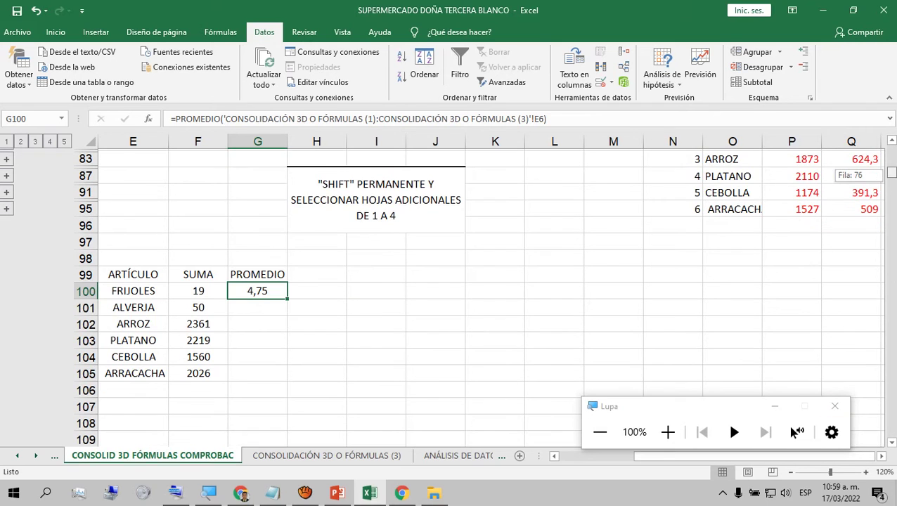
scroll(795, 432, up, 2)
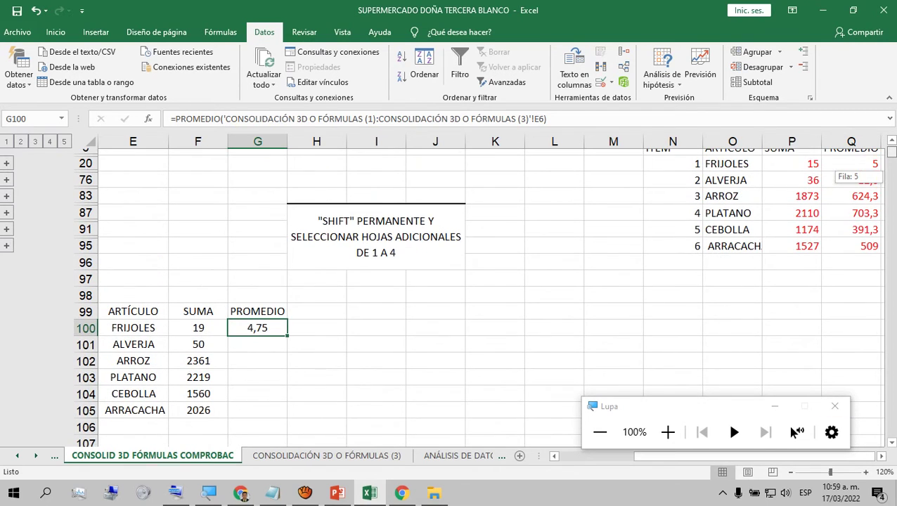
click(851, 157)
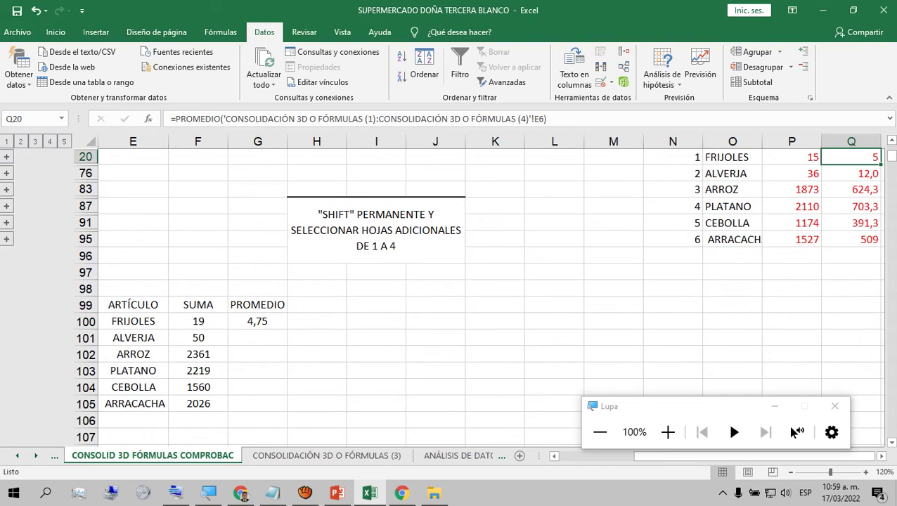
scroll(794, 432, up, 1)
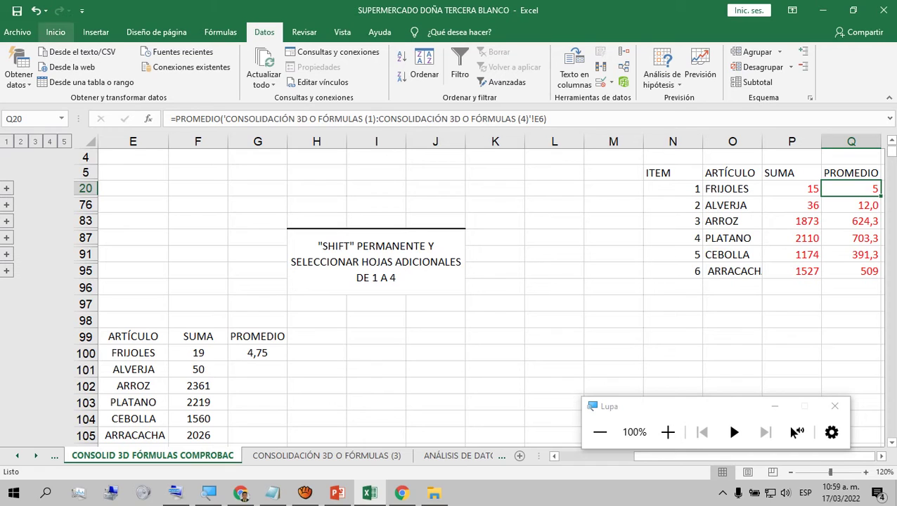
click(55, 32)
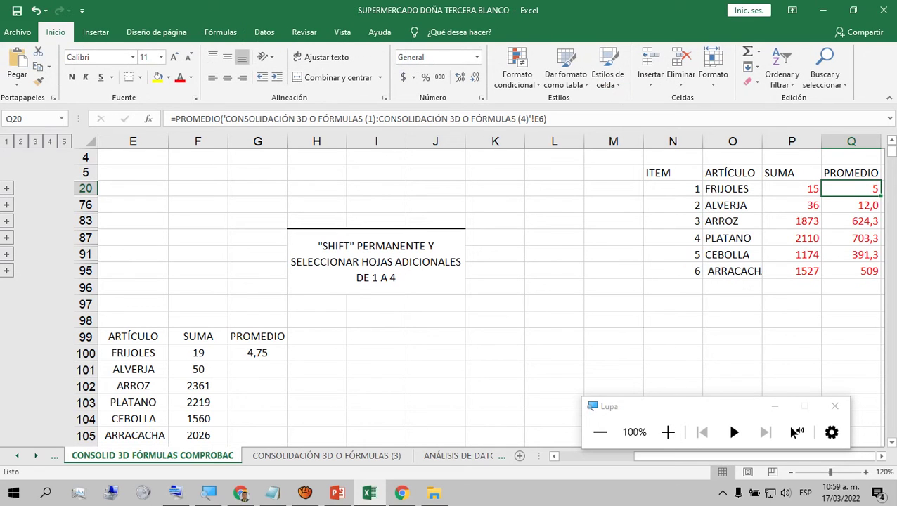
Step: Add two extra decimals to the Q20 FRIJOLES average and compare it with the ARROZ average
click(668, 432)
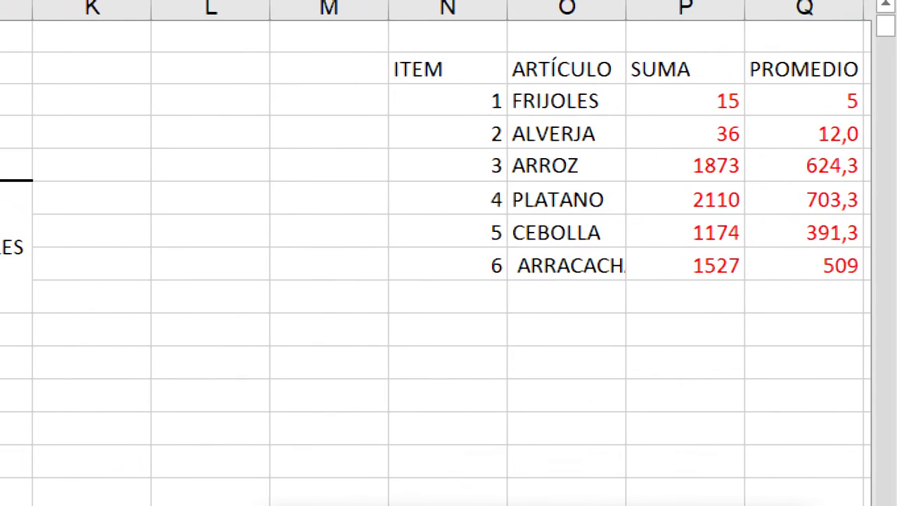
click(805, 101)
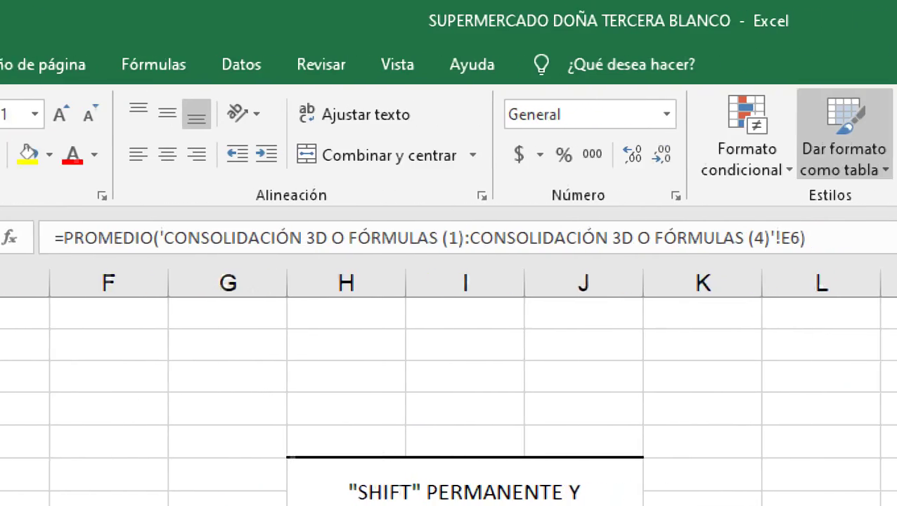
click(605, 155)
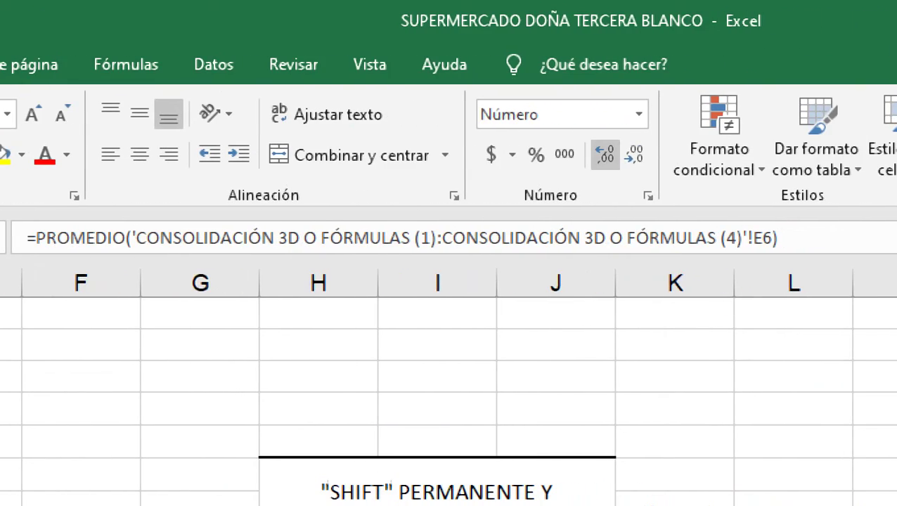
click(605, 155)
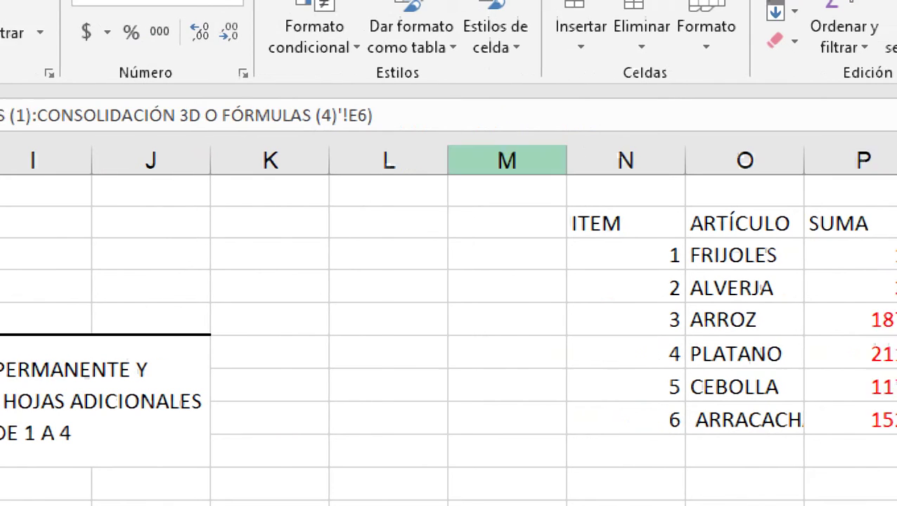
click(814, 320)
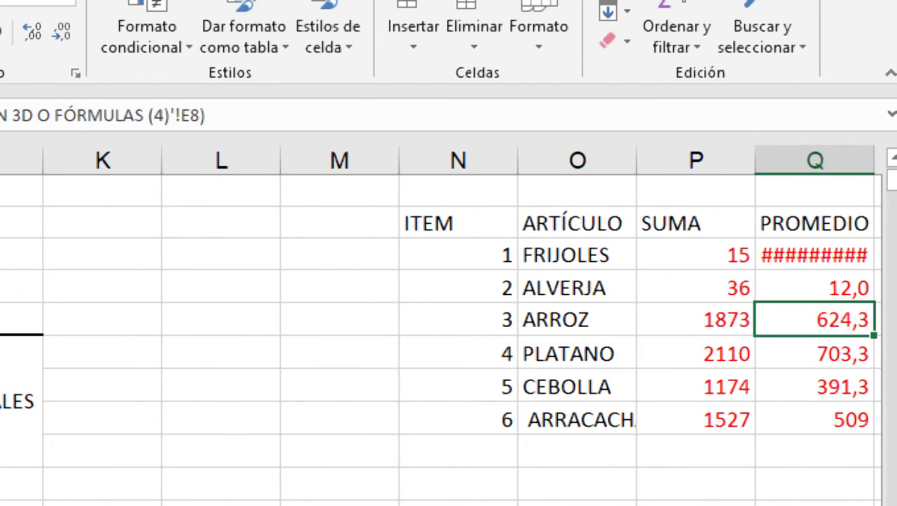
click(814, 255)
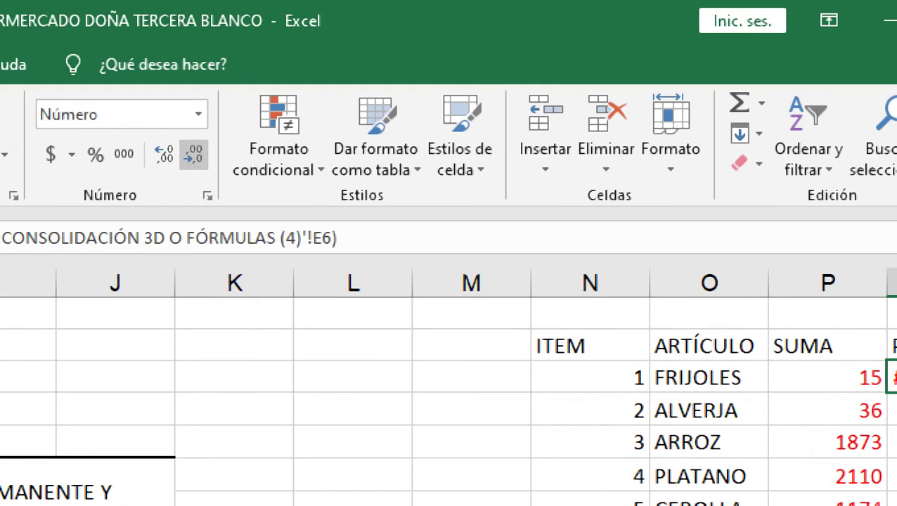
Step: Reduce the FRIJOLES average's decimals until it displays as a whole 5
click(193, 154)
click(193, 154)
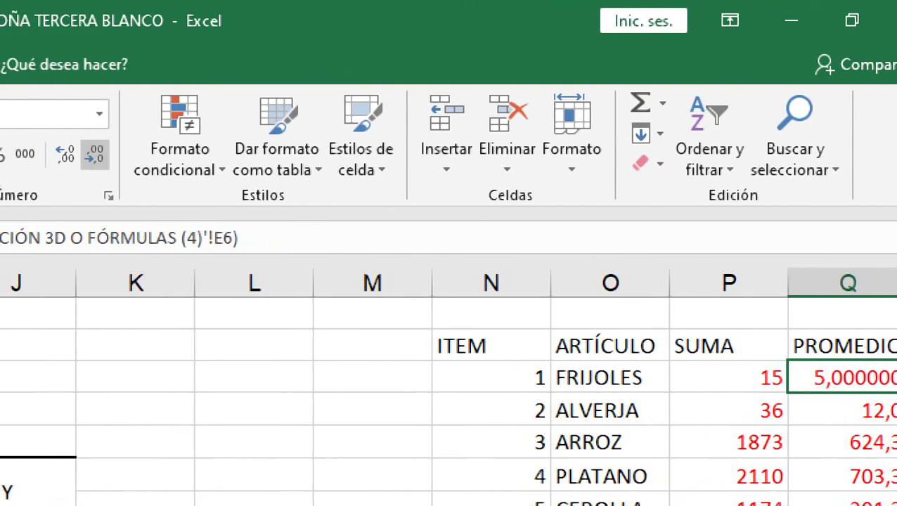
click(57, 155)
click(57, 155)
click(57, 154)
click(95, 154)
click(95, 154)
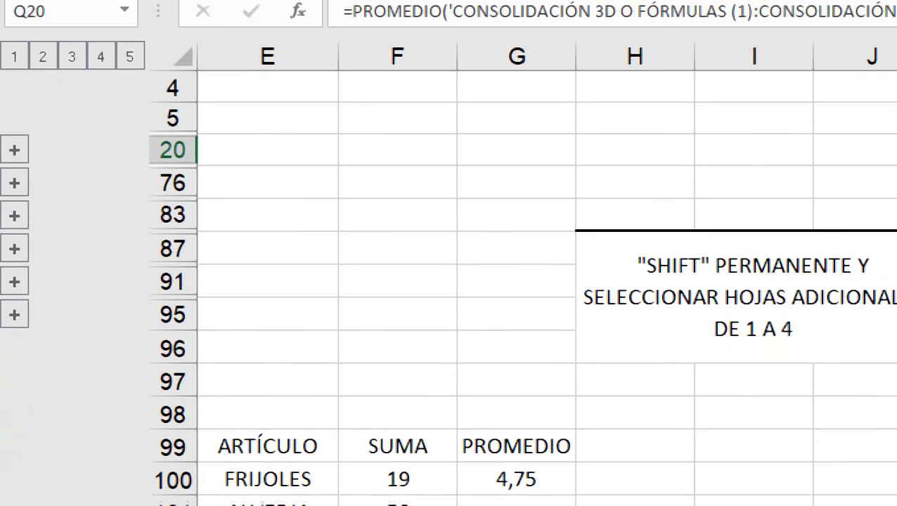
Step: Fill the PROMEDIO formula down G100:G105 so ALVERJA, ARROZ, CEBOLLA and ARRACACHA get averages
click(516, 408)
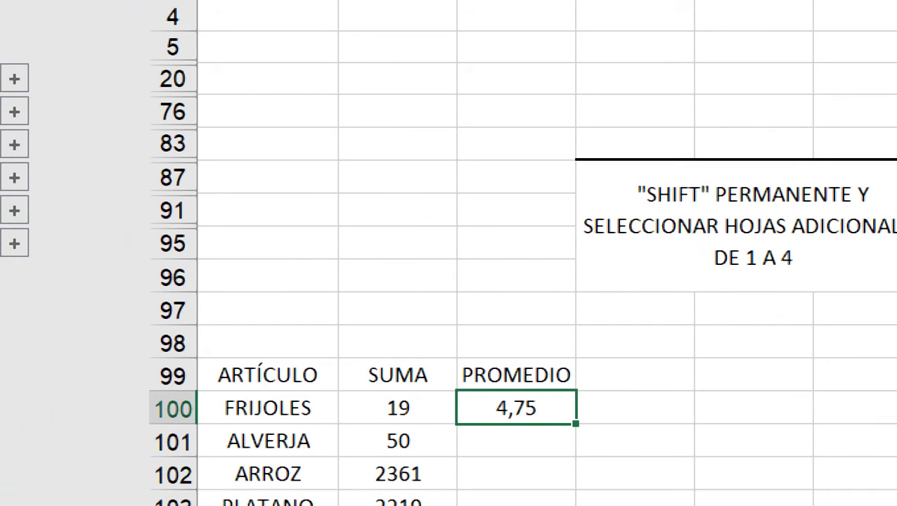
key(shift+Down)
key(shift+Down)
key(shift+Down)
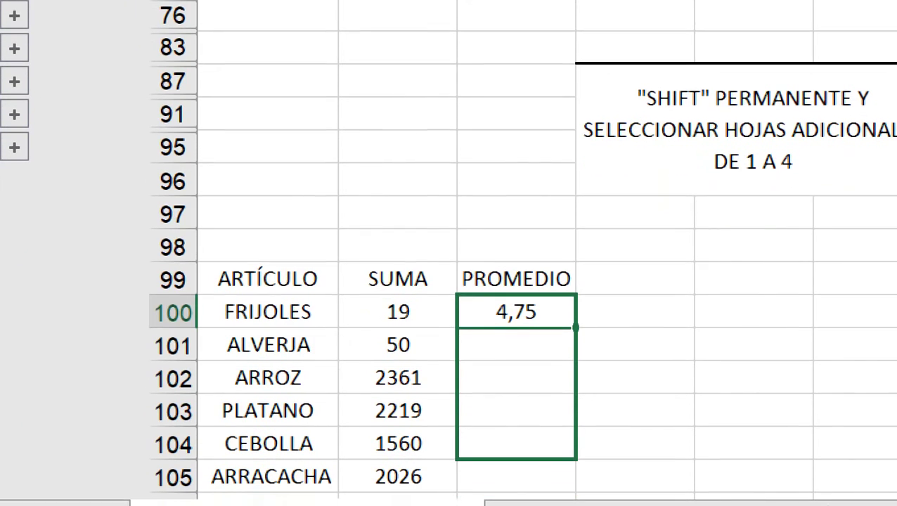
key(shift+Down)
key(ctrl+j)
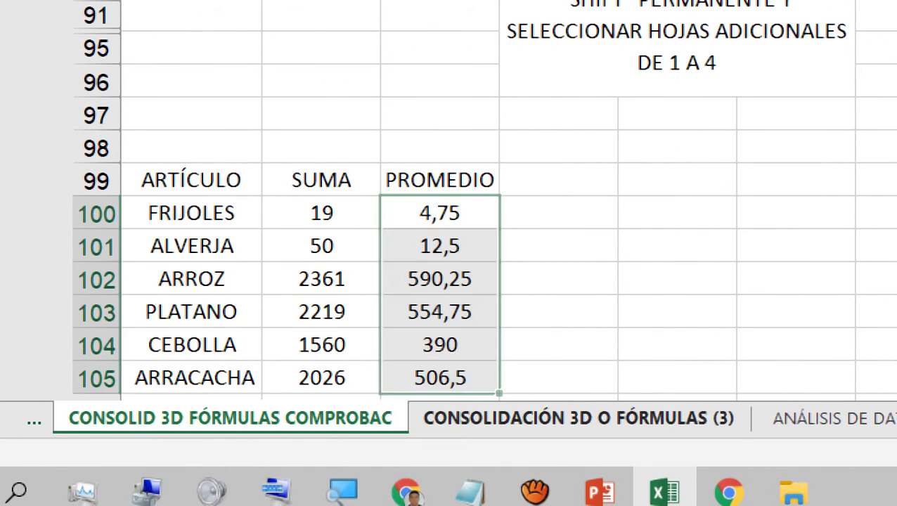
Step: Go to the CONSOLIDACIÓN 3D O FÓRMULAS (3) sheet and select the FRIJOLES sum in the reference table
click(578, 418)
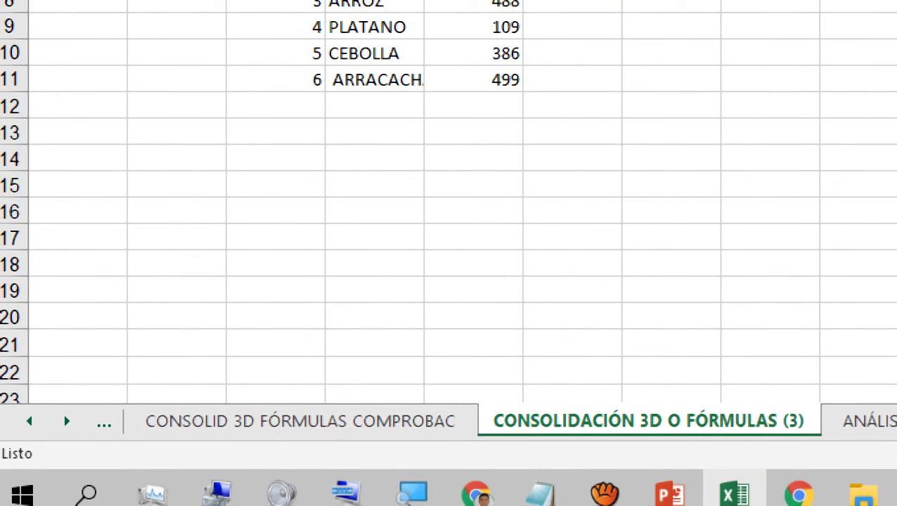
mouse_move(578, 421)
mouse_down()
mouse_move(584, 383)
mouse_move(583, 393)
mouse_up()
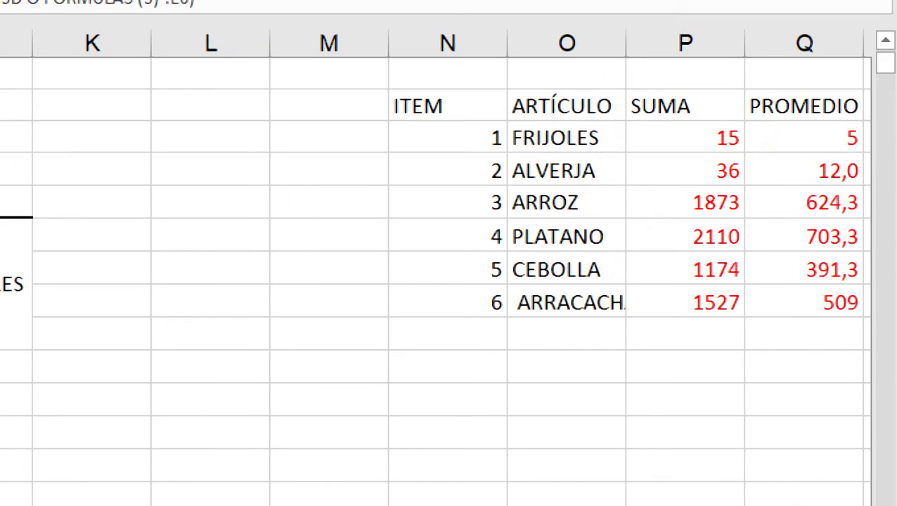
click(686, 138)
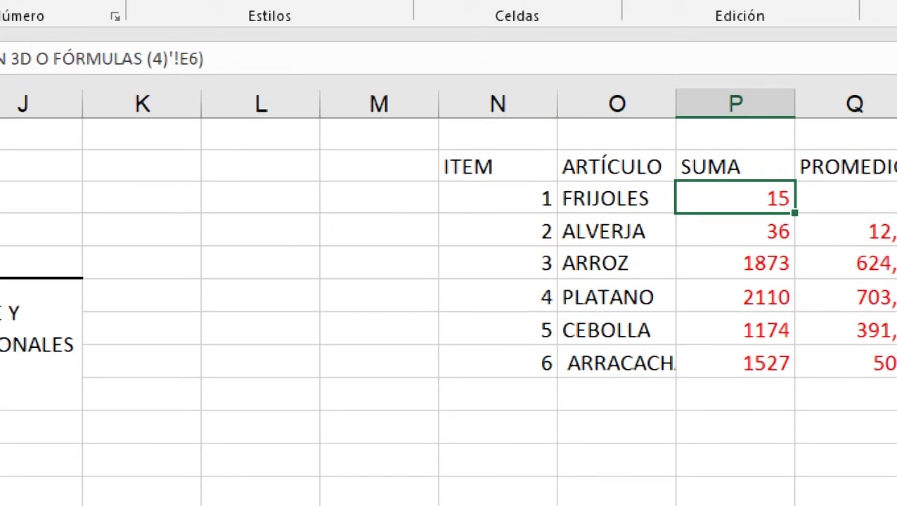
Step: Enter a 3D =SUMA of E6 across sheets (1) to (3) for FRIJOLES (19), then fill it down to ARRACACHA
text(=)
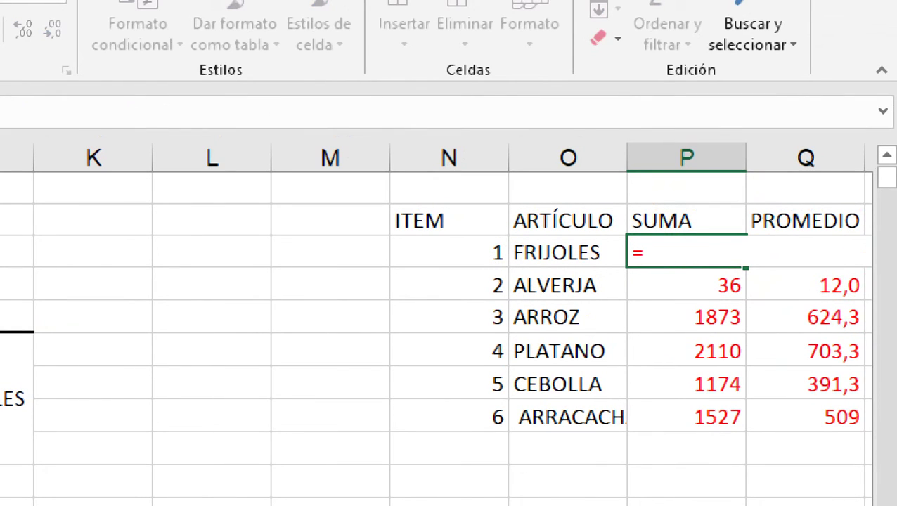
text(SUMA()
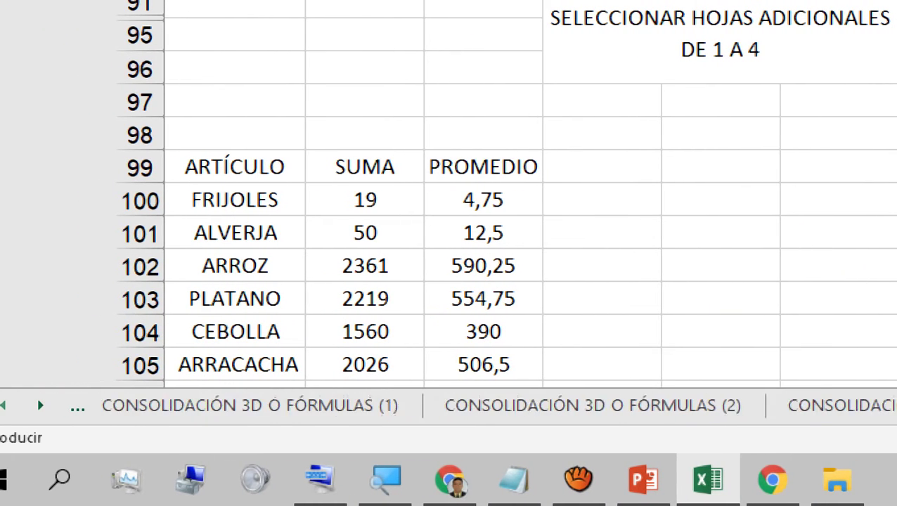
click(249, 405)
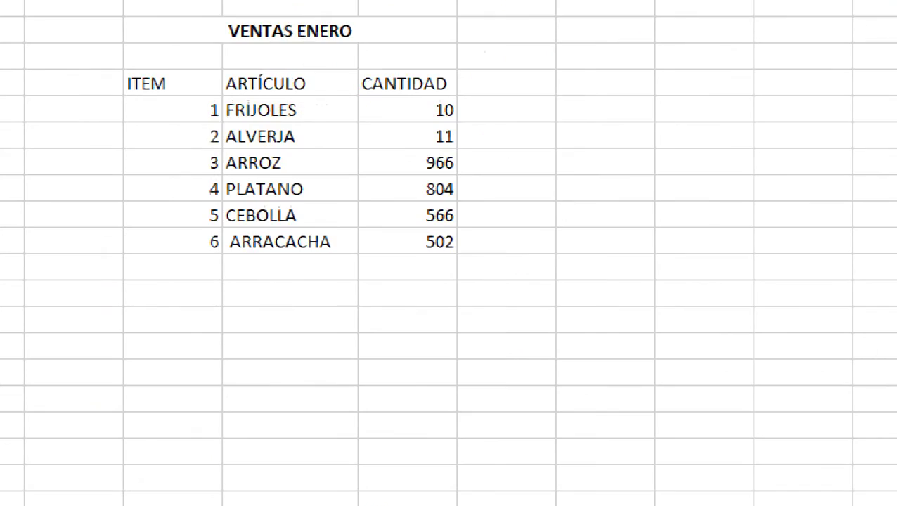
click(408, 111)
key(ctrl+c)
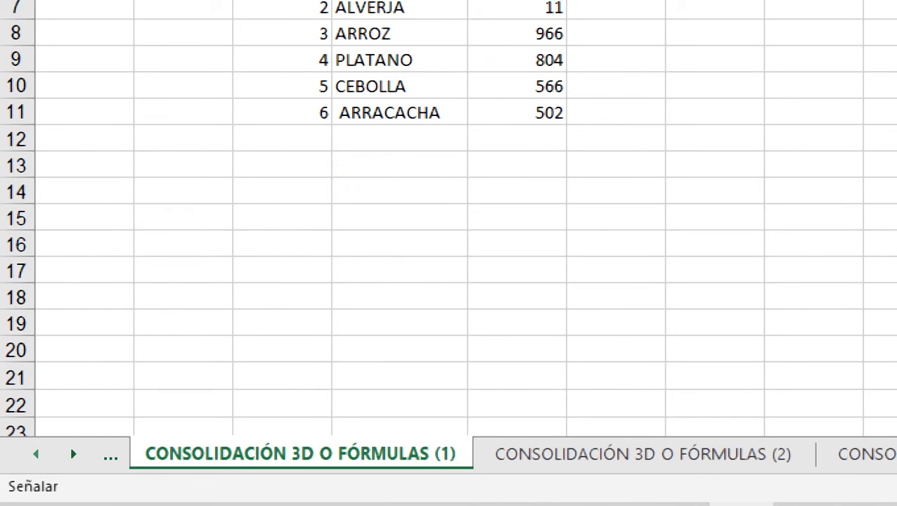
click(73, 454)
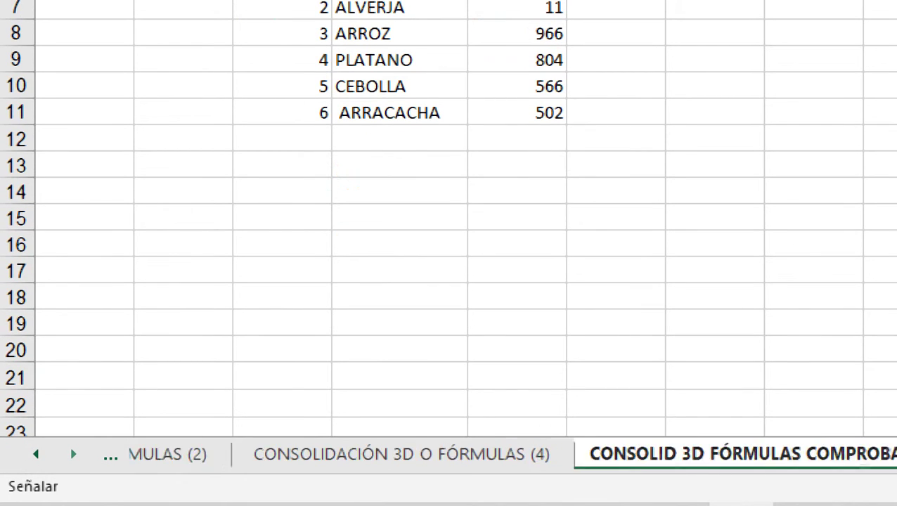
click(73, 454)
click(299, 454)
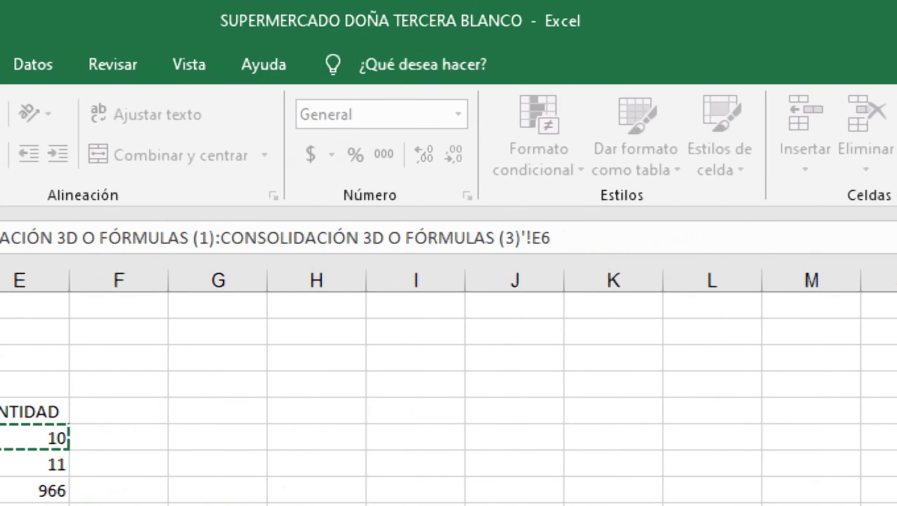
text())
key(Return)
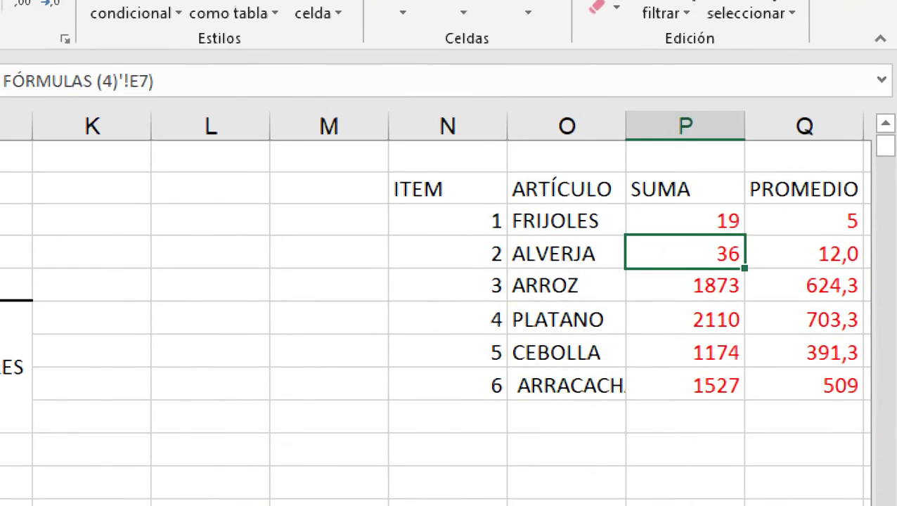
click(858, 378)
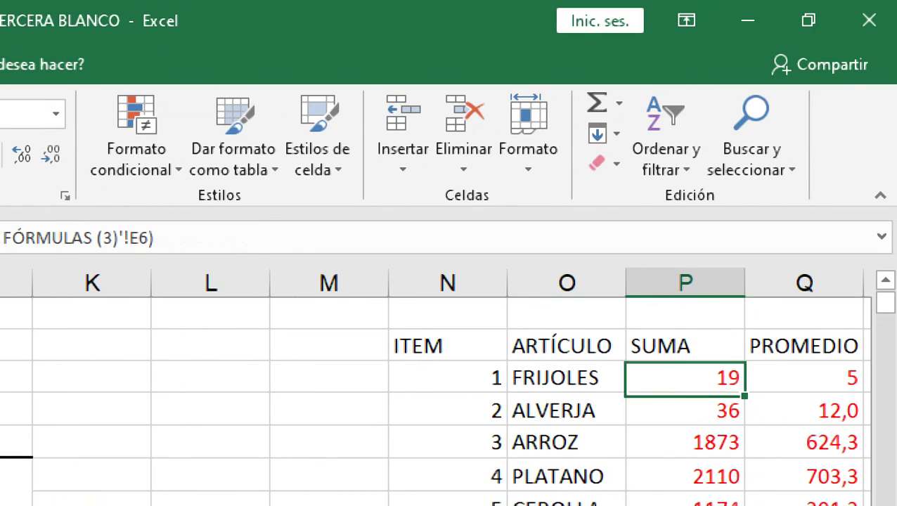
drag(744, 392, 744, 505)
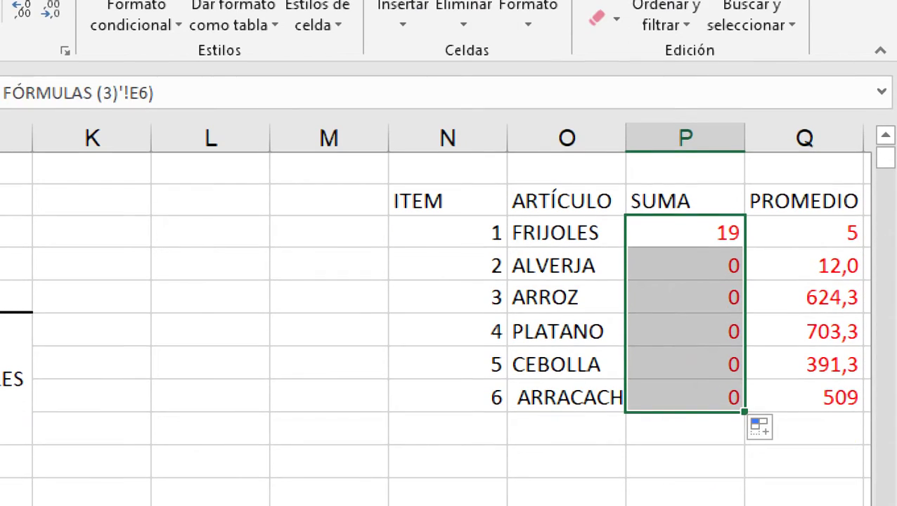
Step: Compare the copied SUMA formulas and fix the wrong row in ALVERJA's 3D reference
click(685, 265)
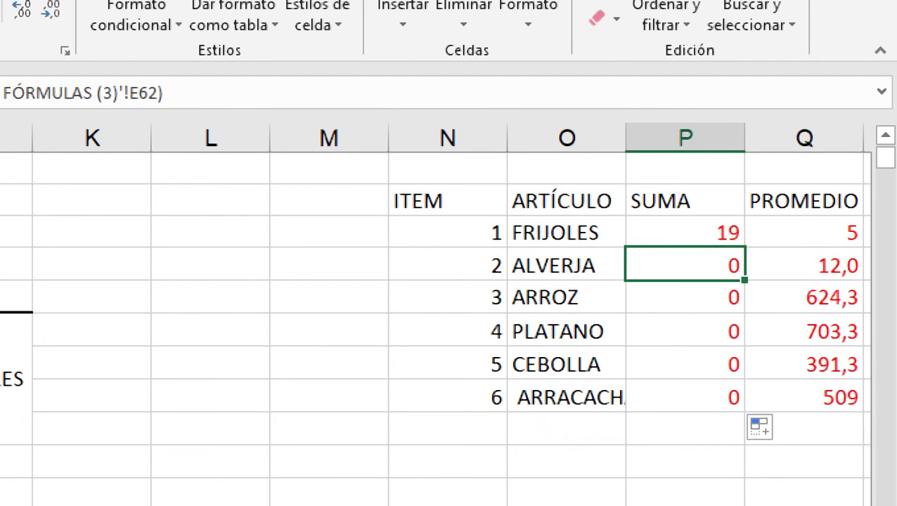
click(685, 232)
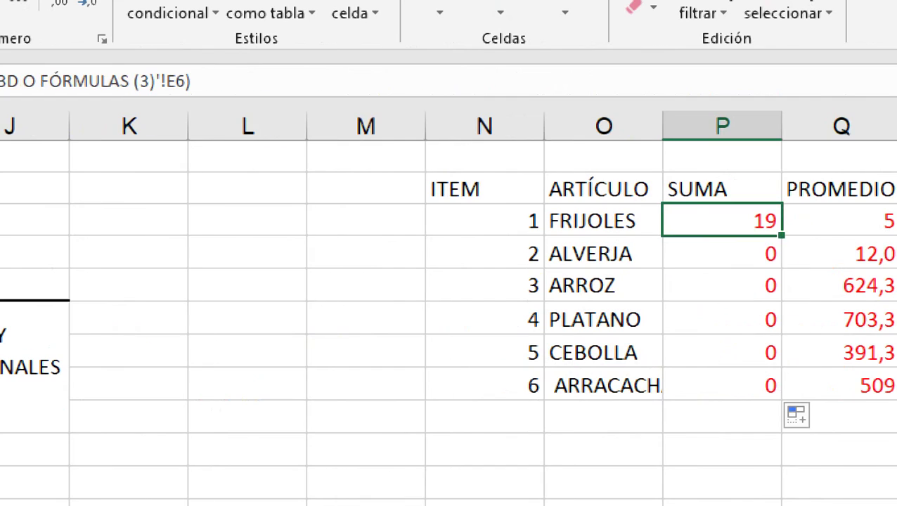
click(722, 253)
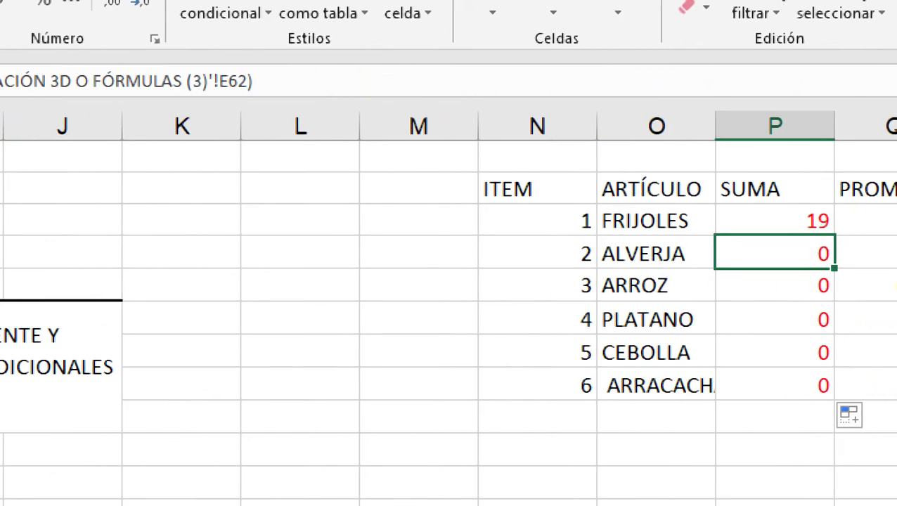
click(775, 221)
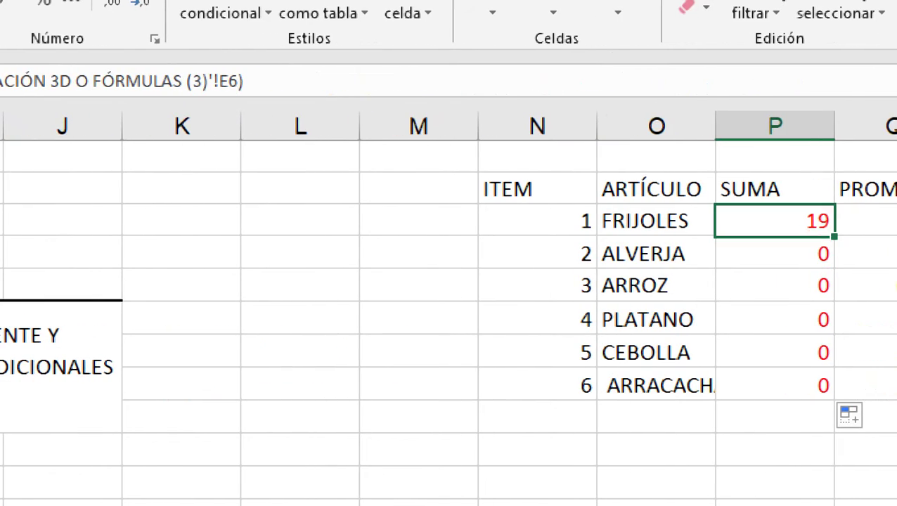
double_click(775, 254)
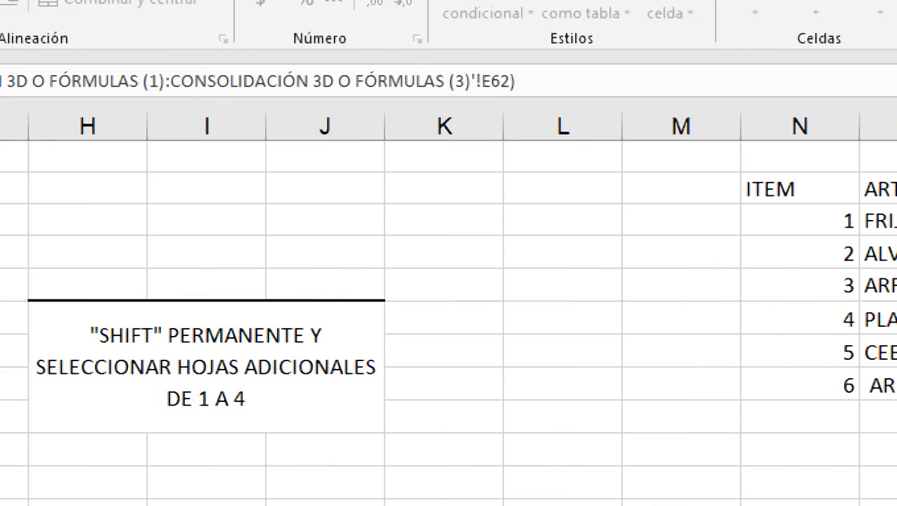
click(499, 82)
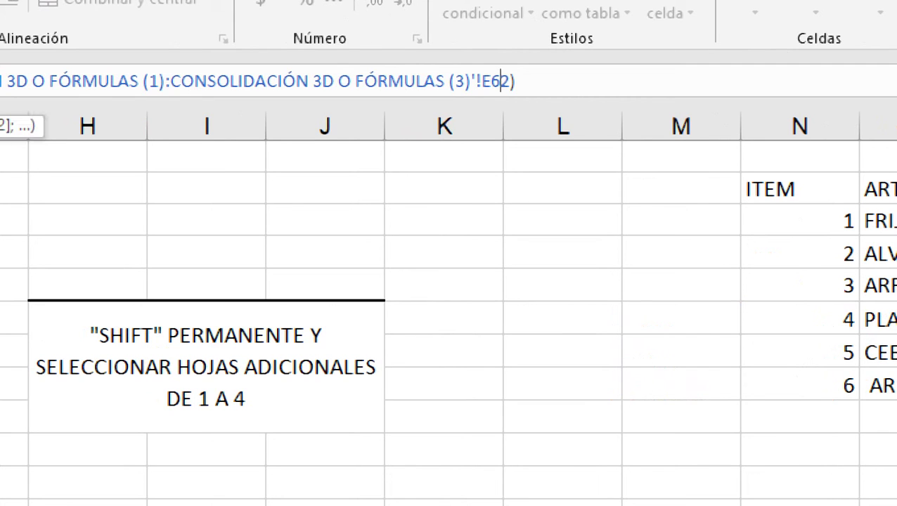
key(Delete)
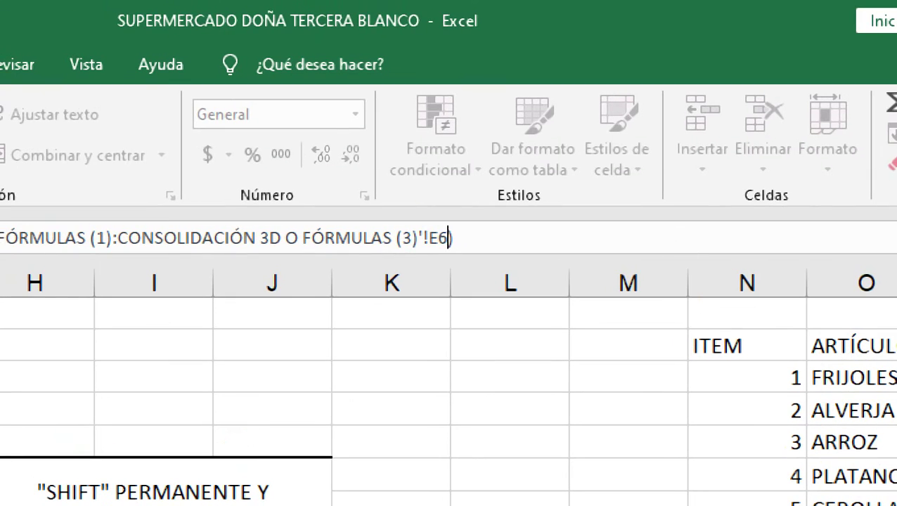
key(BackSpace)
key(Return)
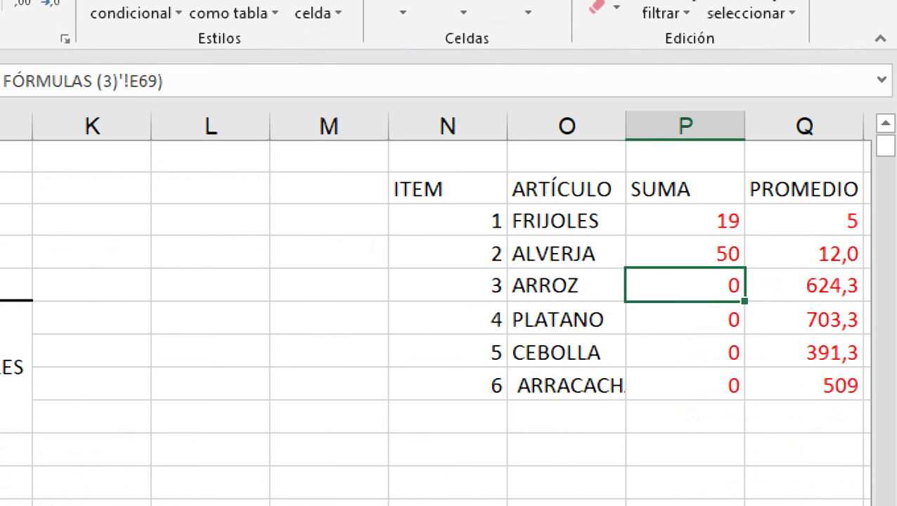
key(Up)
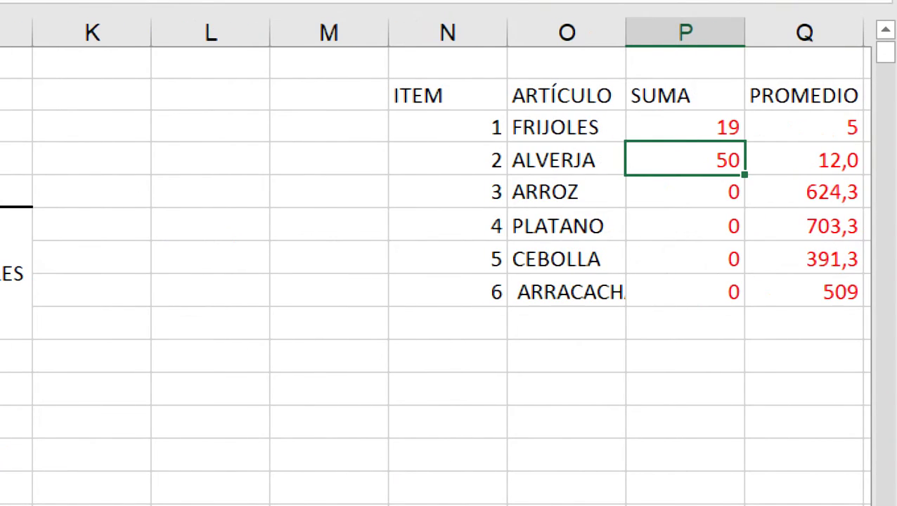
Step: Point the ARROZ sum's 3D reference to E8 and review the SUMA column
click(686, 192)
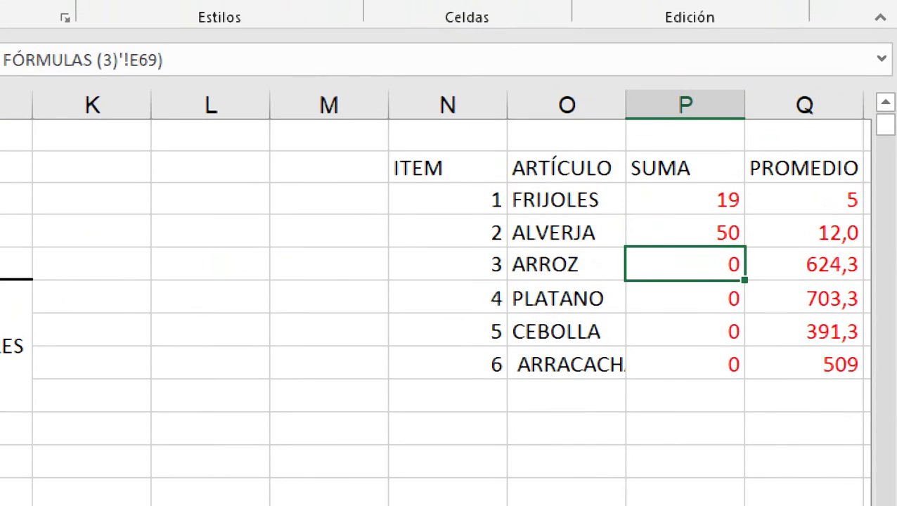
click(163, 60)
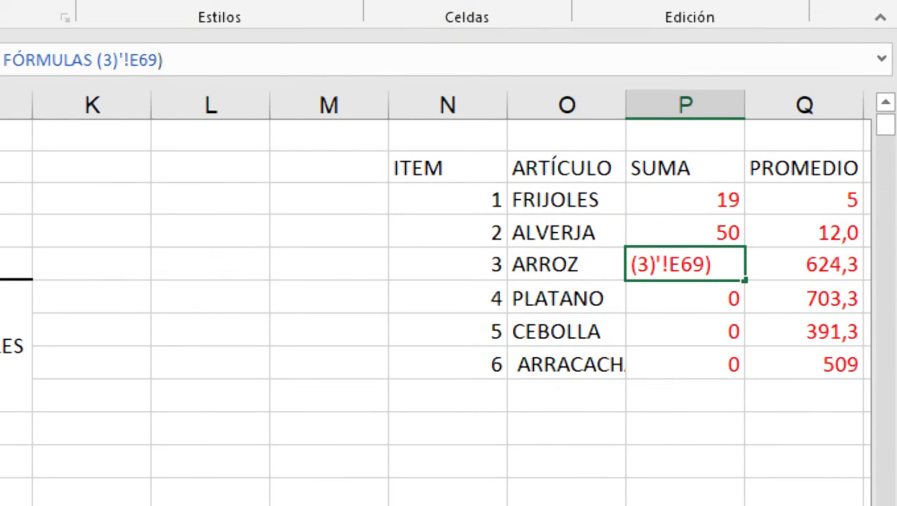
key(BackSpace)
key(BackSpace)
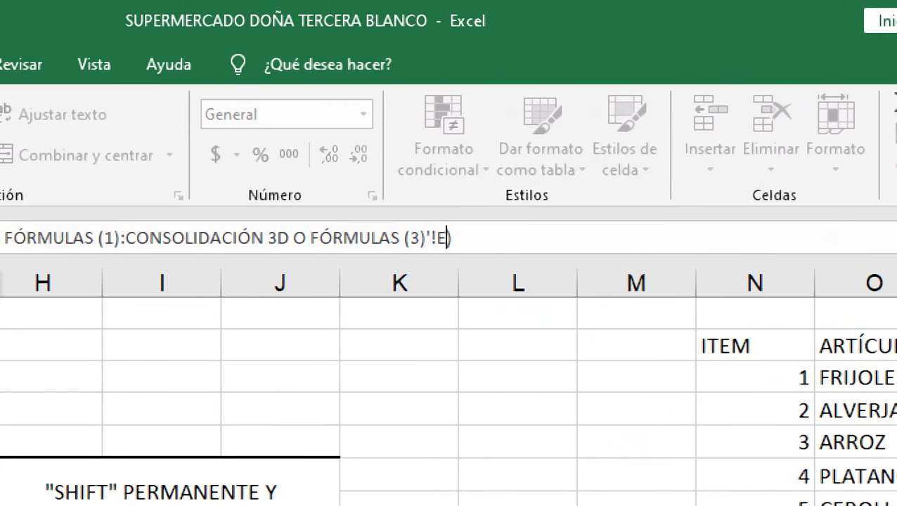
text(8)
key(Return)
key(Up)
key(Down)
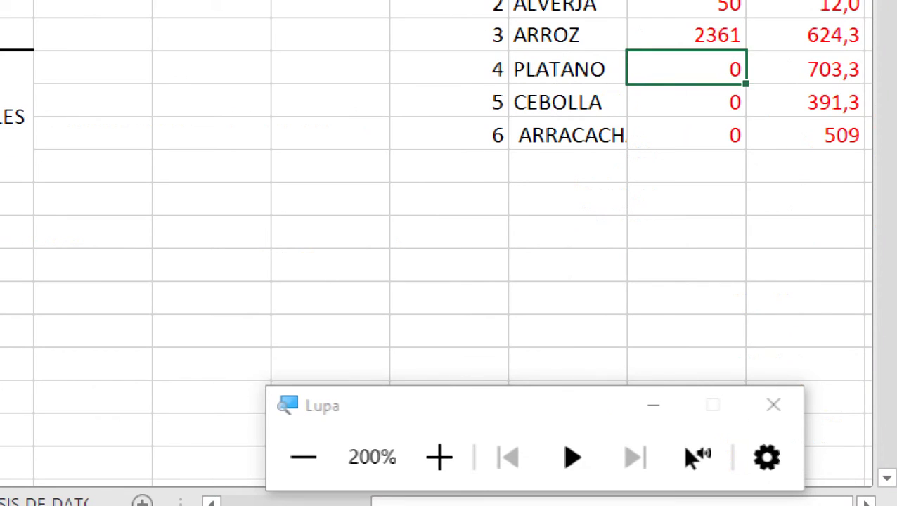
key(Up)
key(Up)
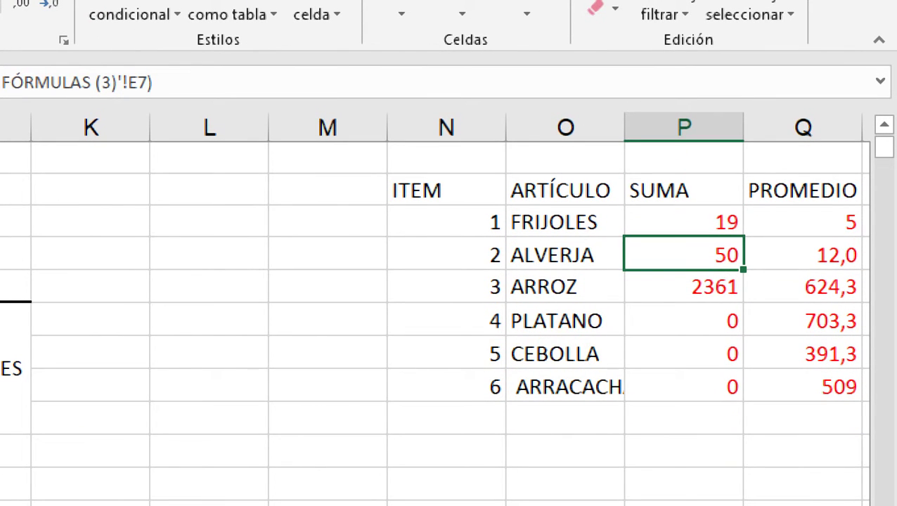
key(Up)
key(shift+Down)
key(shift+Down)
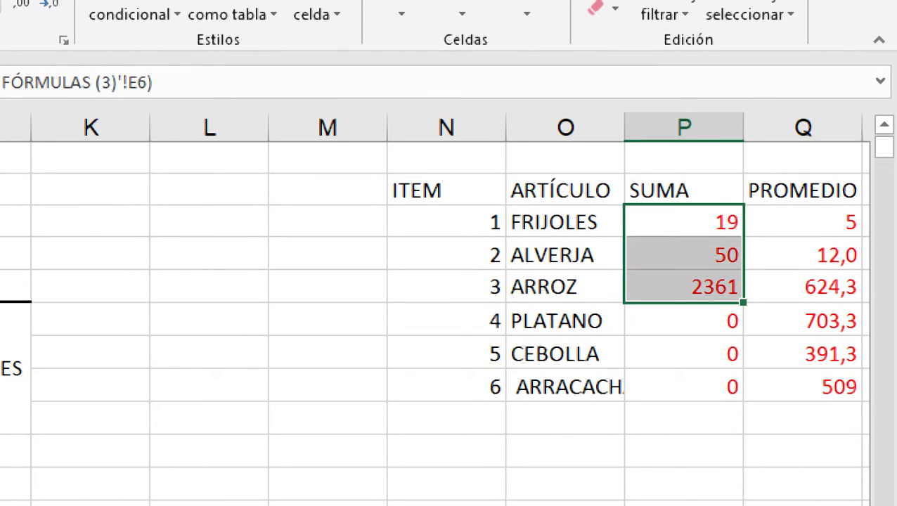
key(shift+Down)
key(shift+Down)
key(shift+Down)
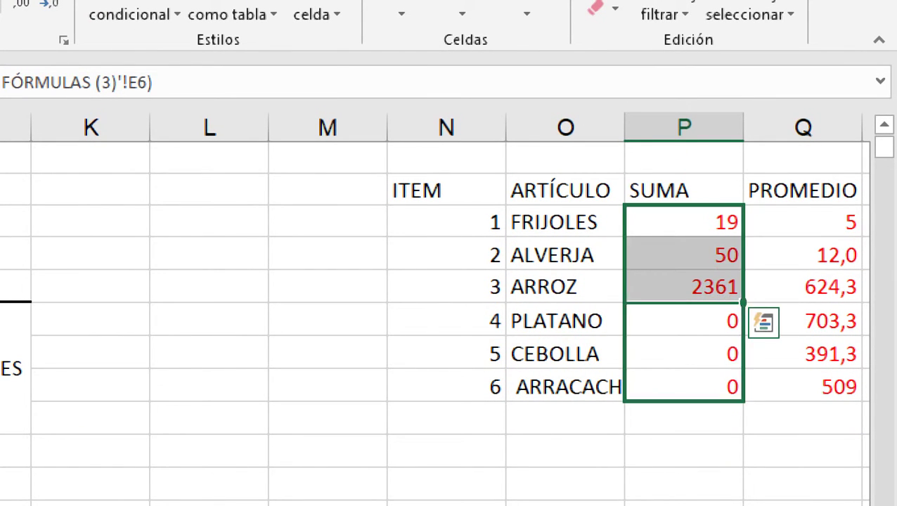
Step: Replace E73 with E9 in the PLATANO 3D formula, giving 2219, and review the totals
click(684, 320)
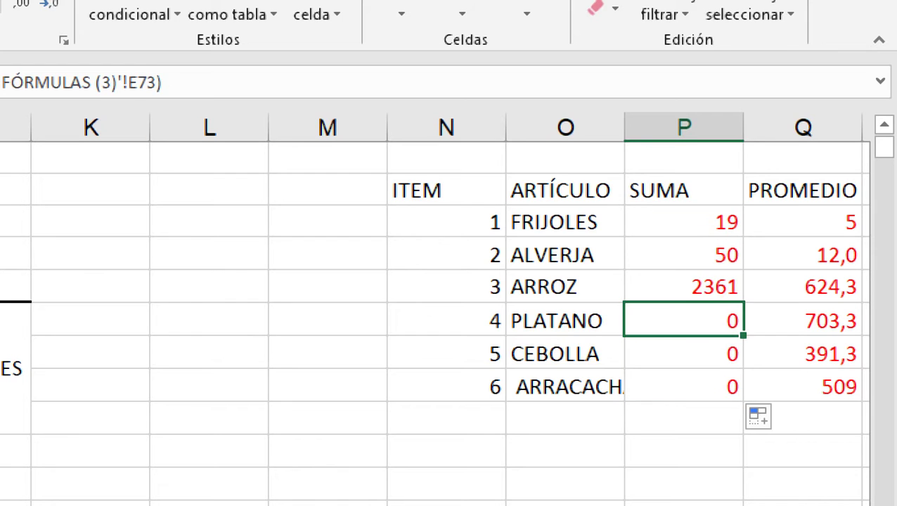
click(146, 83)
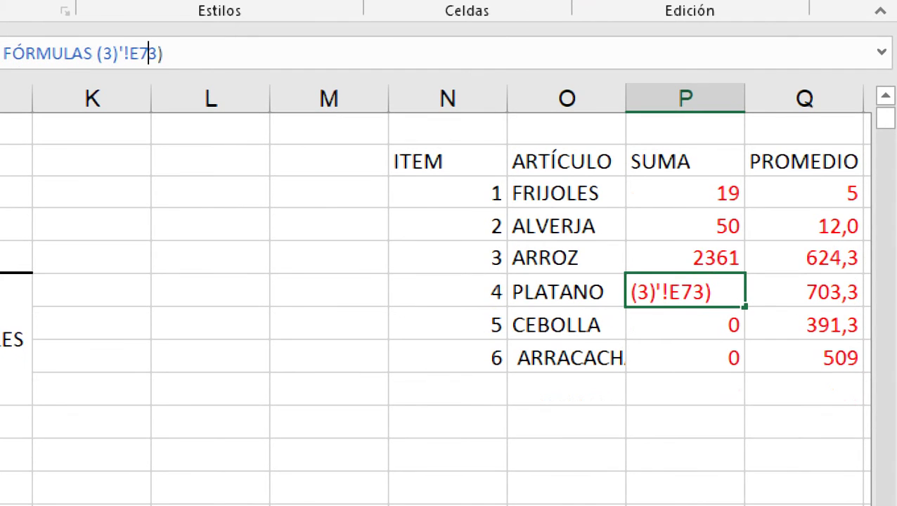
key(Delete)
key(BackSpace)
key(BackSpace)
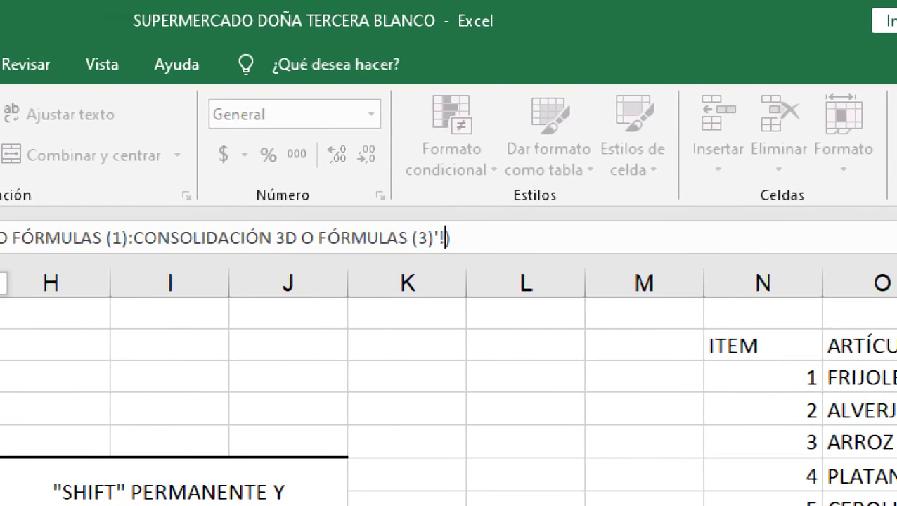
text(E9)
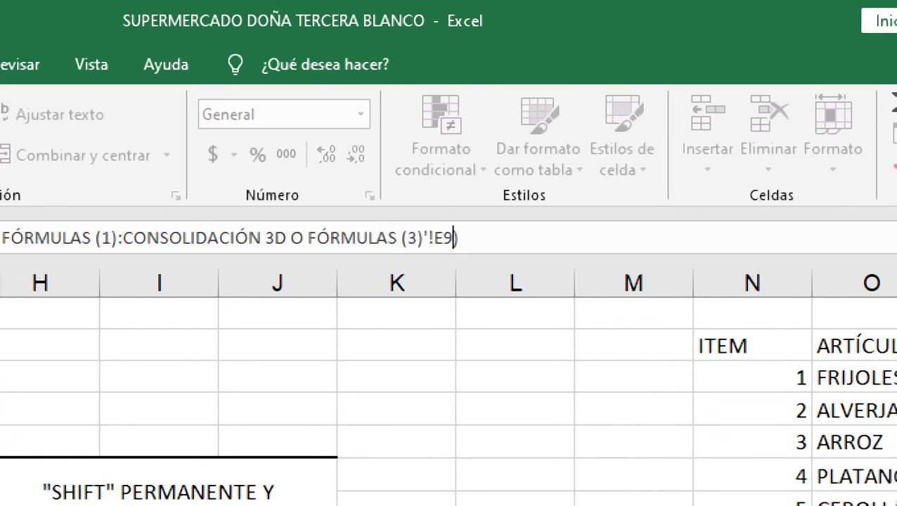
key(Return)
key(Up)
key(Up)
key(Up)
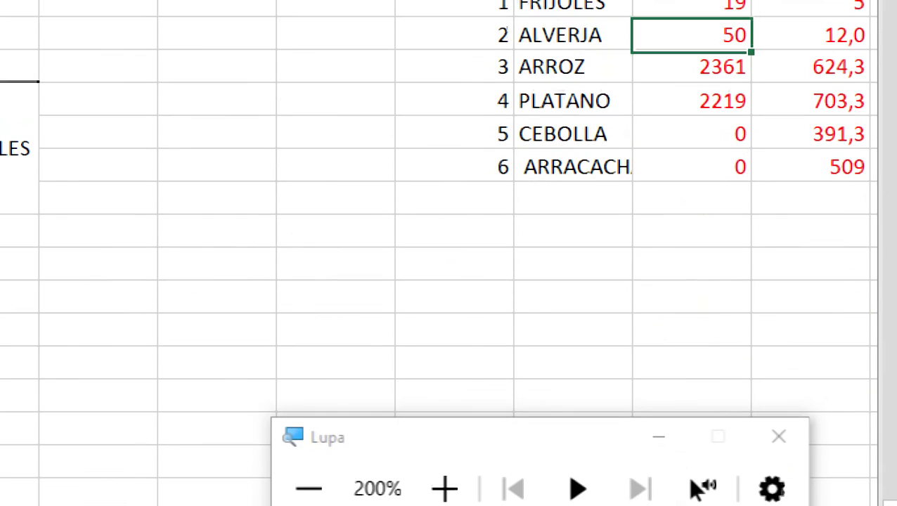
key(Up)
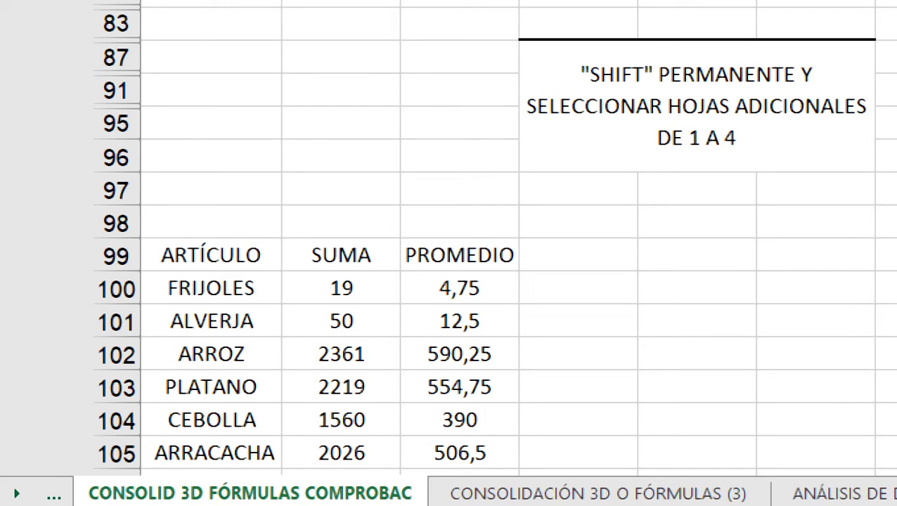
click(460, 320)
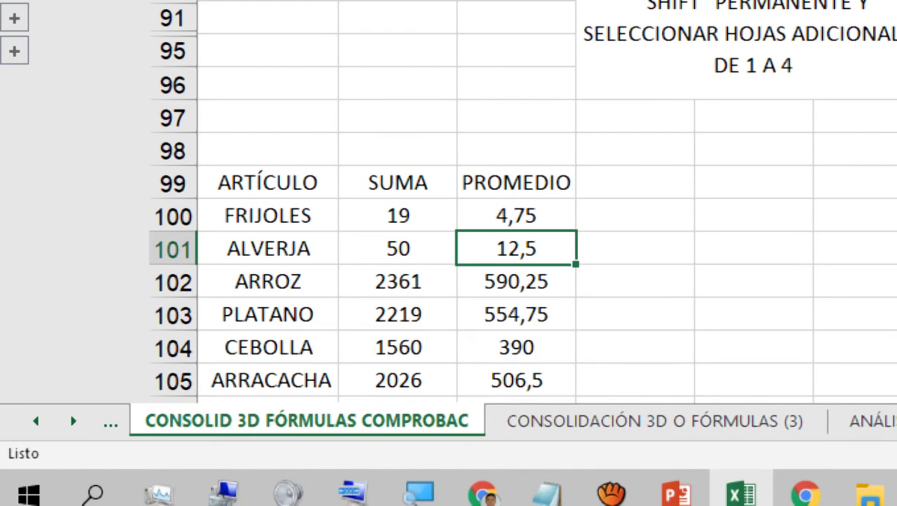
scroll(303, 421, down, 1)
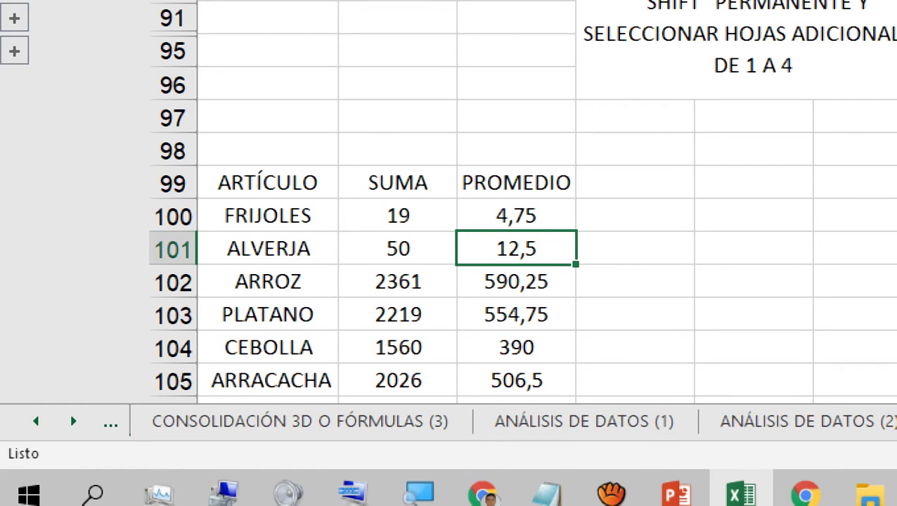
click(267, 182)
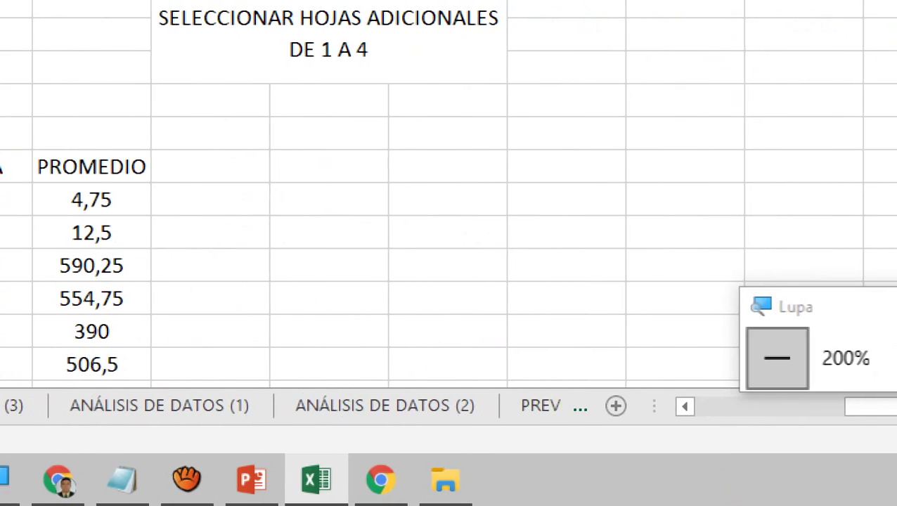
click(600, 432)
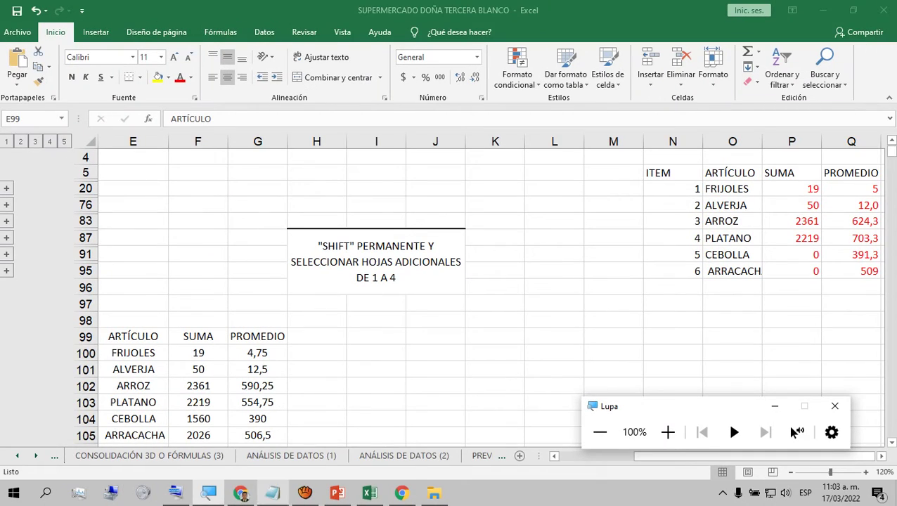
key(alt+Tab)
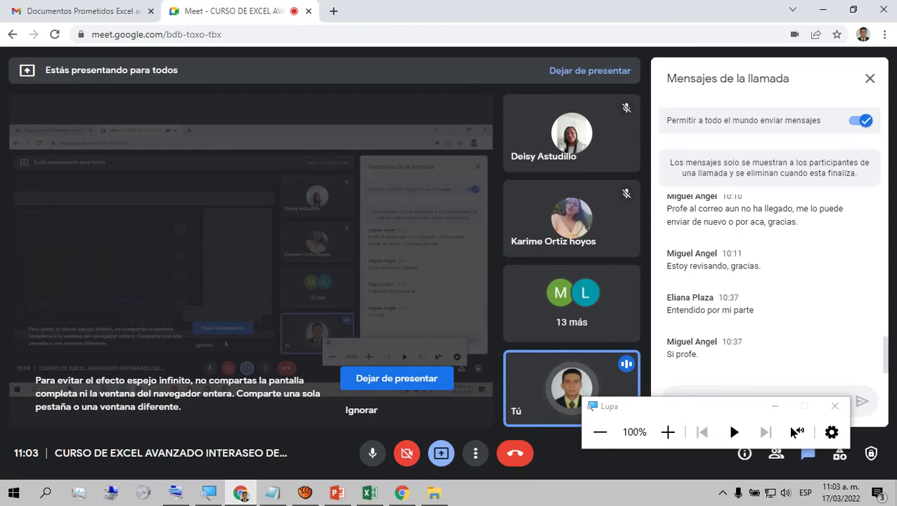
key(super+Escape)
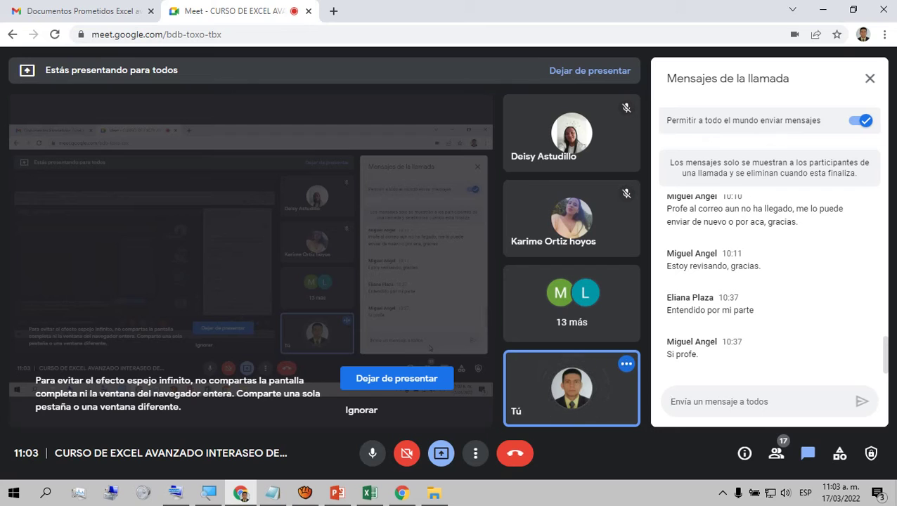
key(alt+Tab)
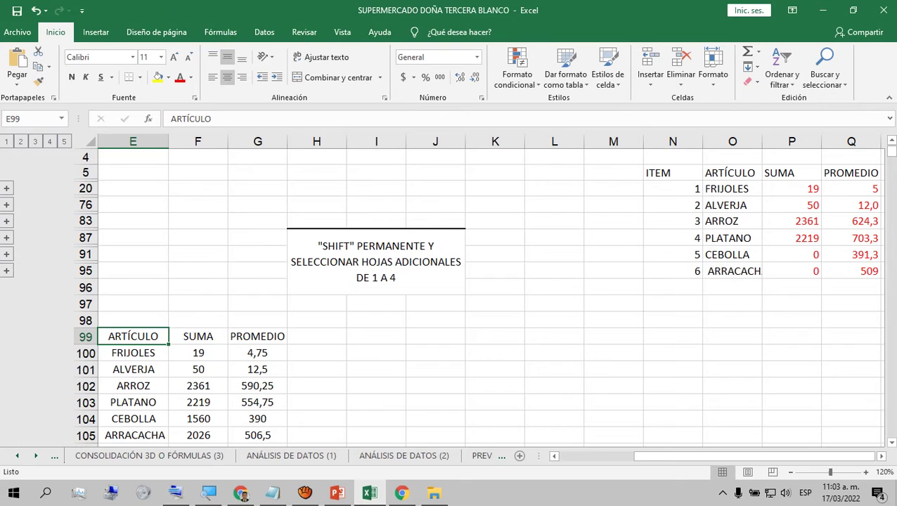
drag(710, 455, 638, 455)
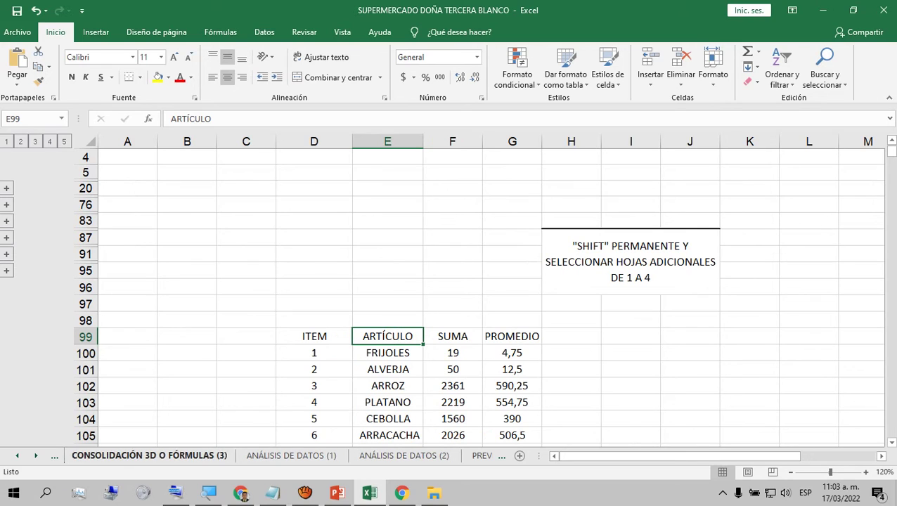
click(18, 456)
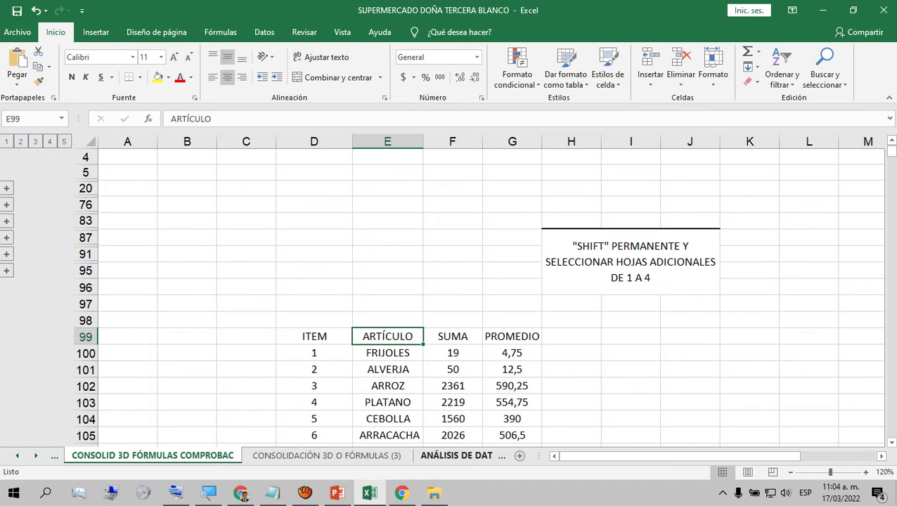
click(304, 493)
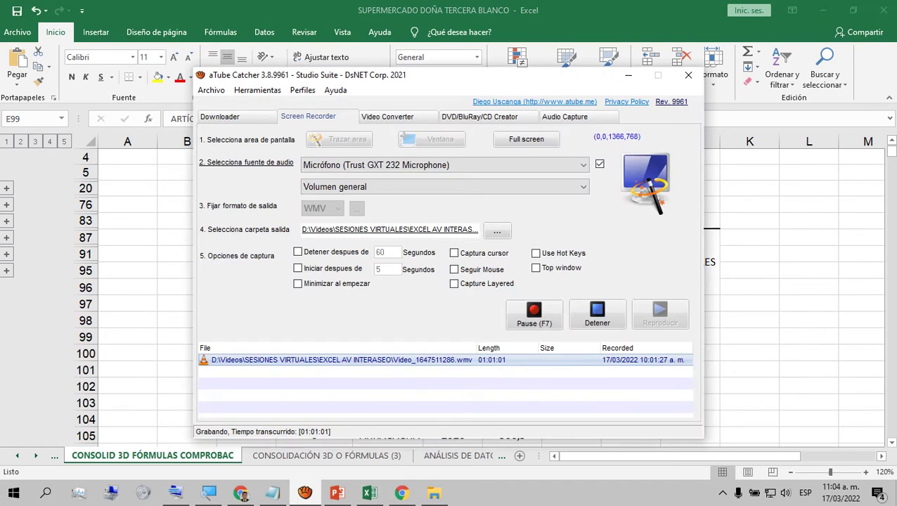
key(alt+Tab)
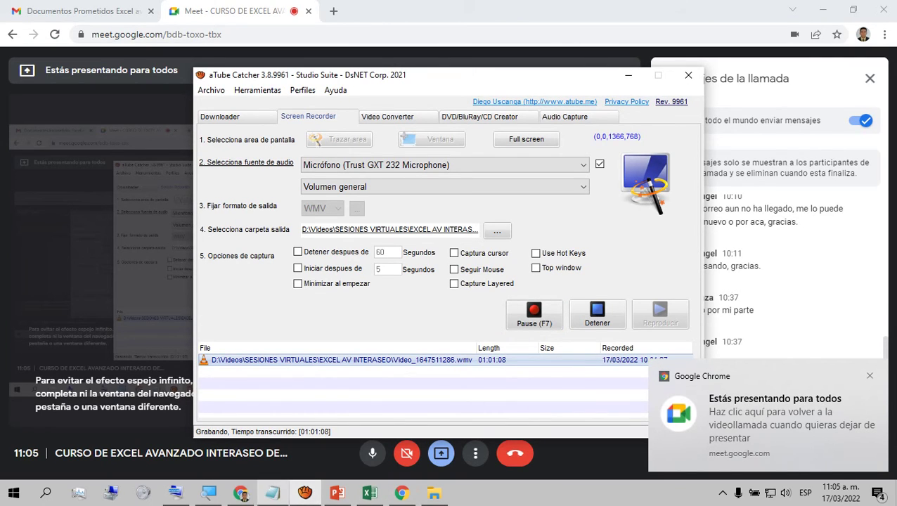
key(alt+Tab)
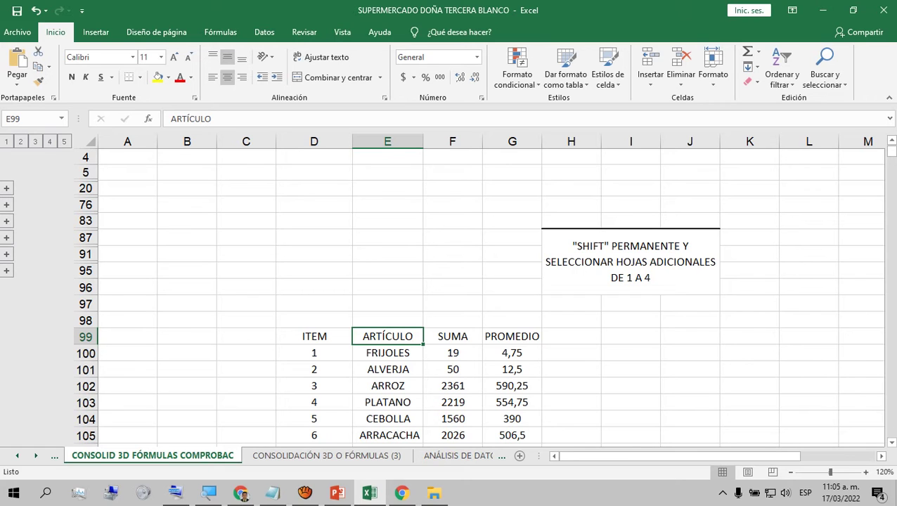
Step: Switch to the ANÁLISIS DE DATOS (1) sheet, scroll to the top, and magnify the screen to 200%
scroll(447, 296, down, 1)
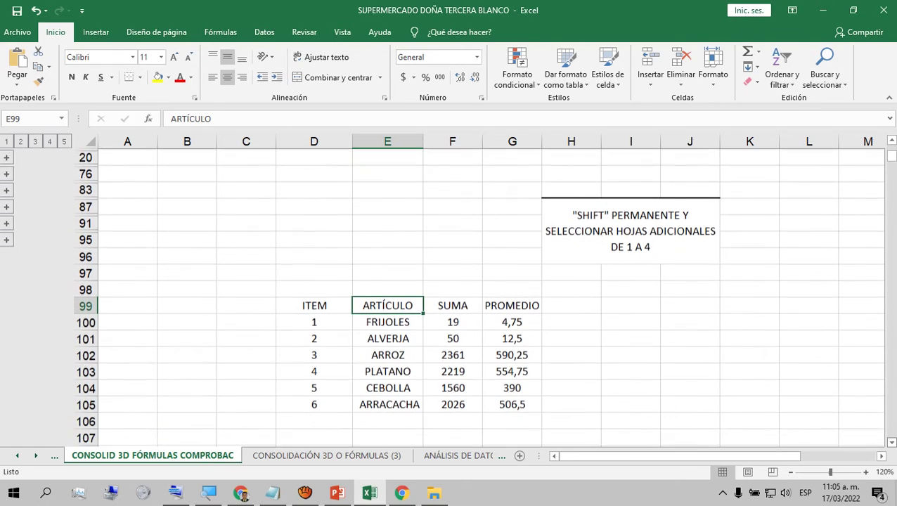
key(ctrl+shift+Page_Down)
key(ctrl+Page_Down)
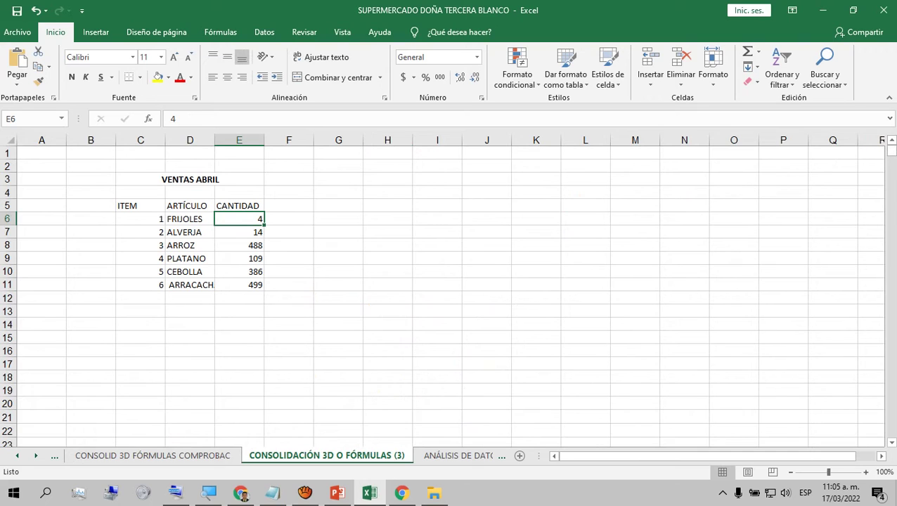
key(ctrl+Page_Down)
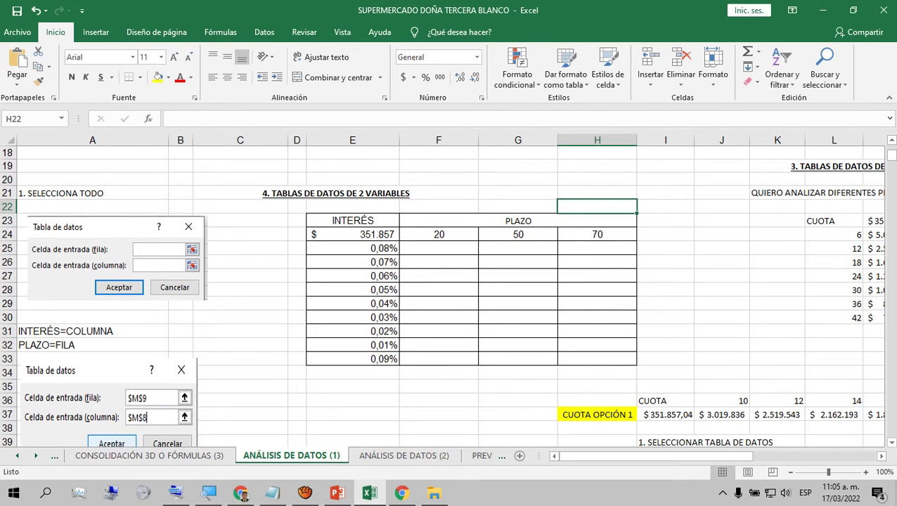
scroll(448, 296, up, 6)
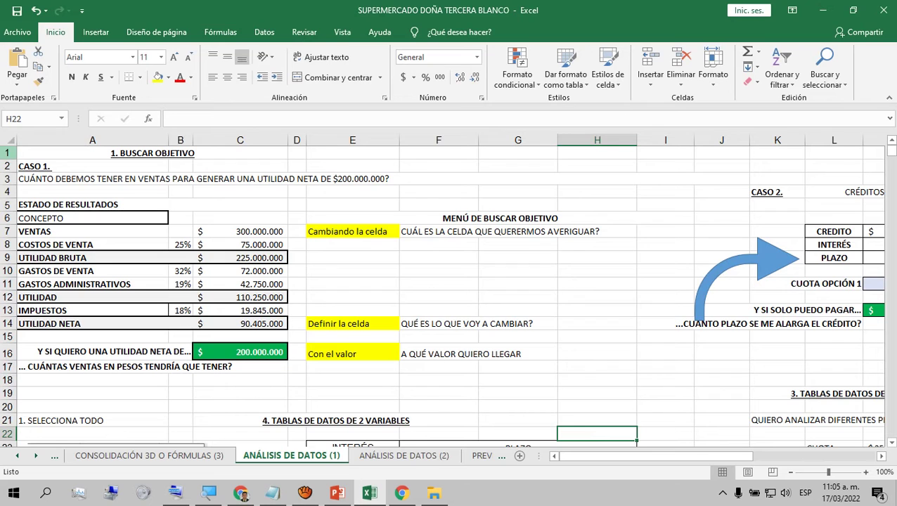
key(super+plus)
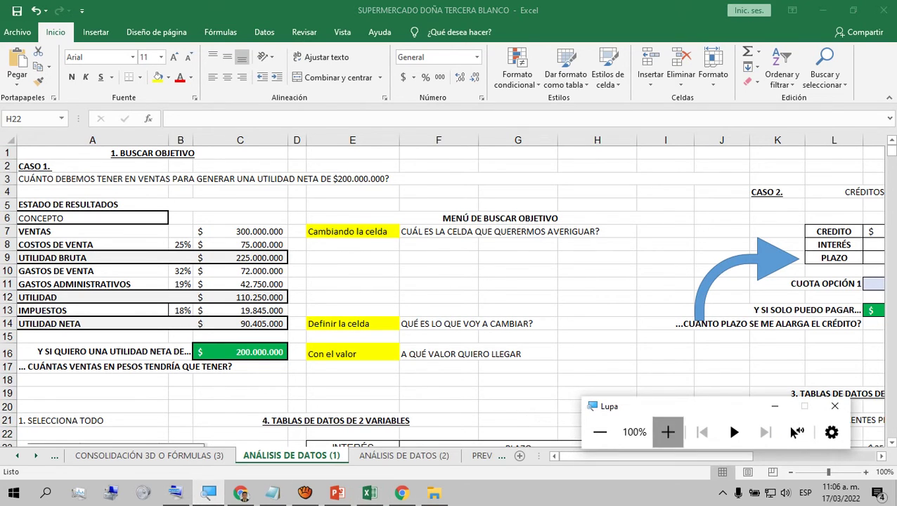
click(668, 432)
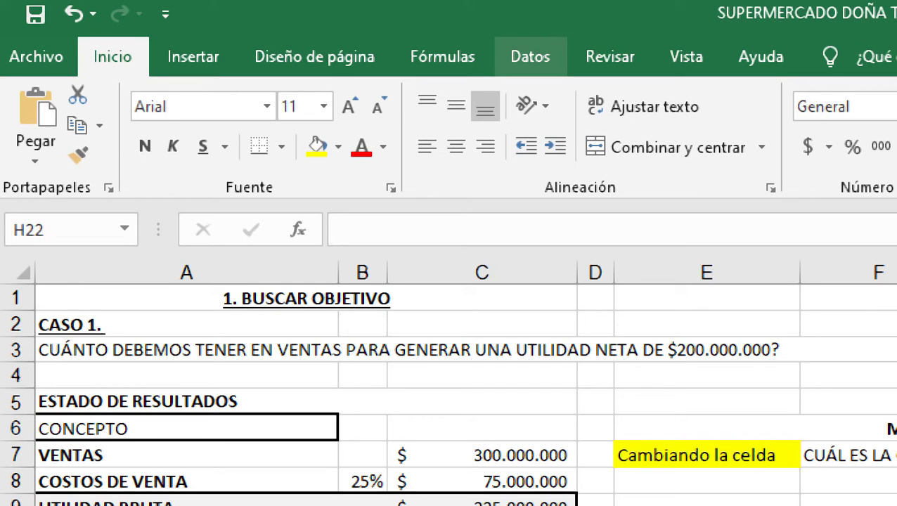
Step: Show the Datos tab's Análisis de hipótesis menu with Buscar objetivo
click(530, 56)
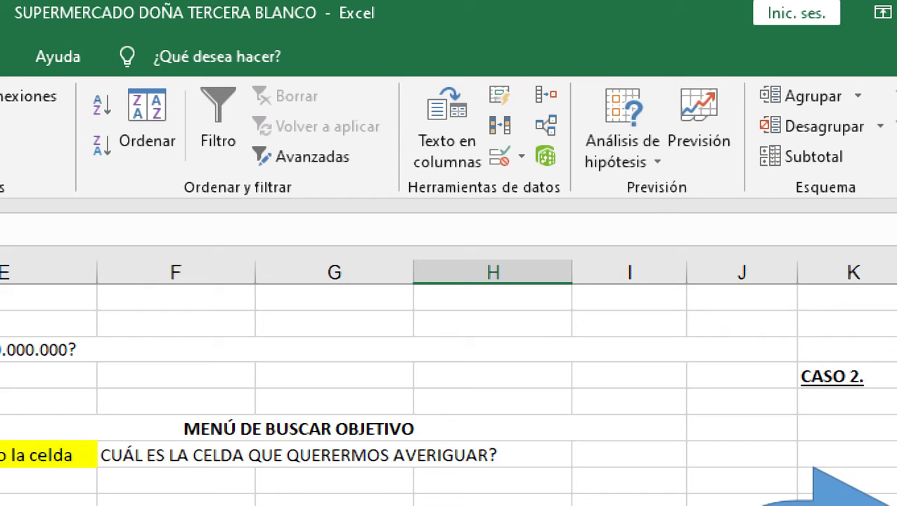
click(623, 134)
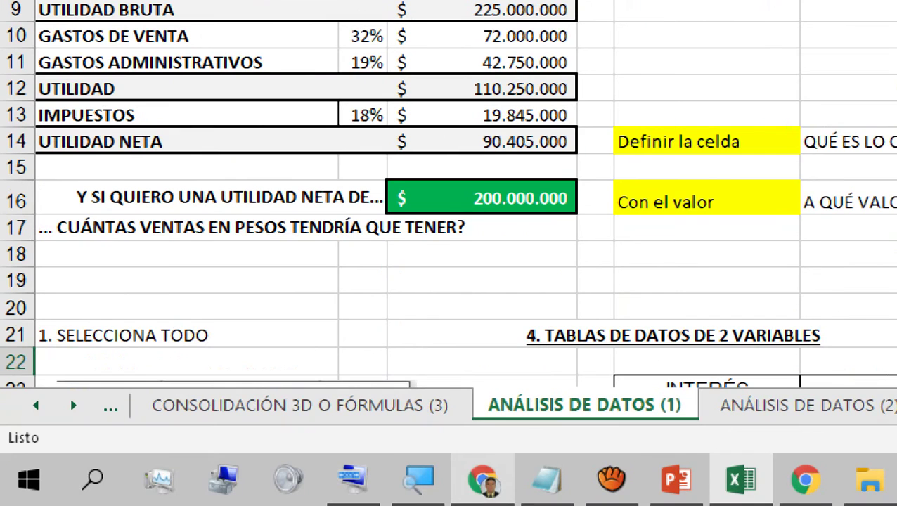
click(483, 480)
key(alt+Tab)
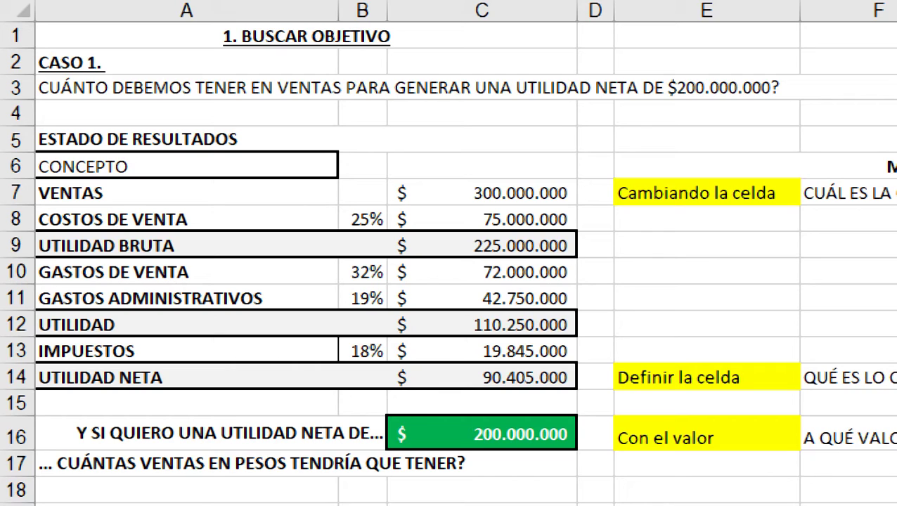
click(482, 193)
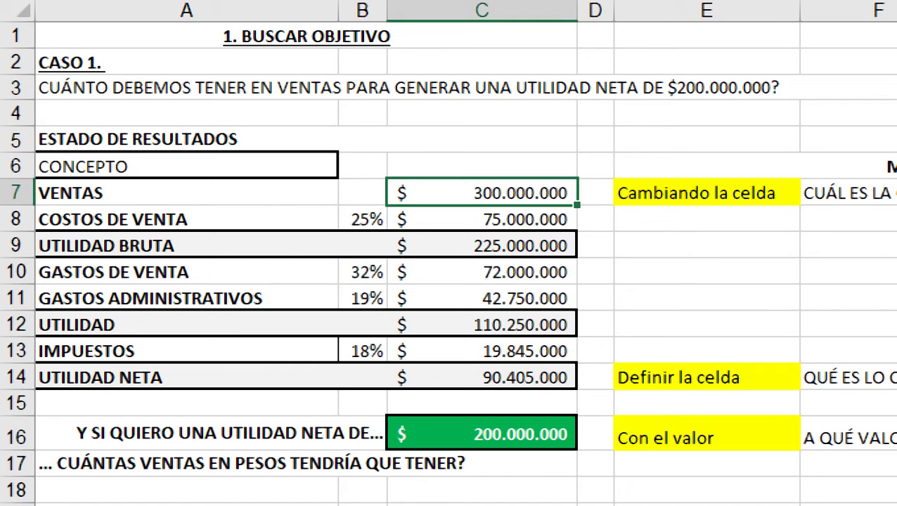
click(482, 220)
click(363, 220)
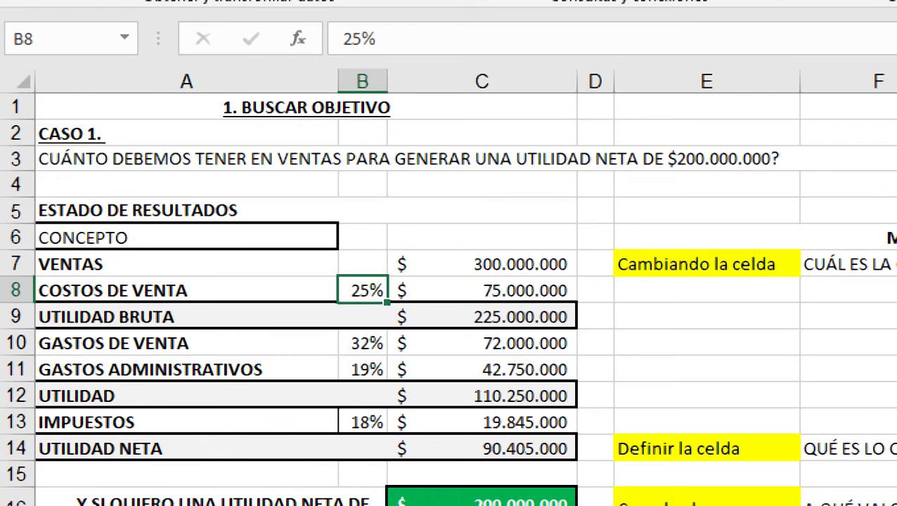
click(482, 290)
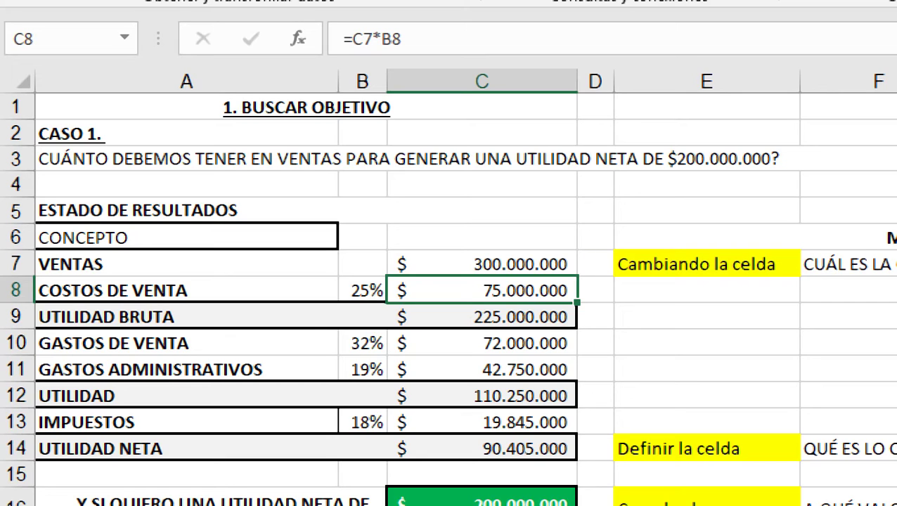
key(Down)
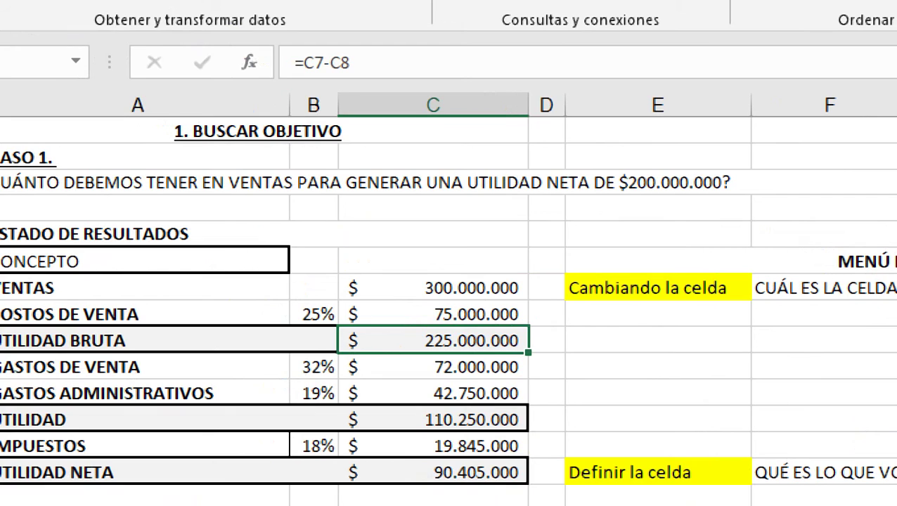
click(433, 288)
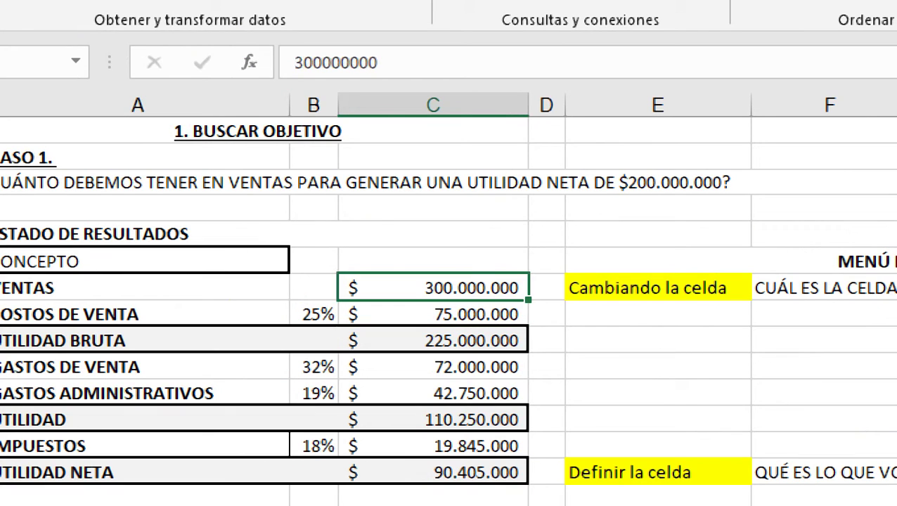
click(433, 341)
click(433, 287)
click(433, 340)
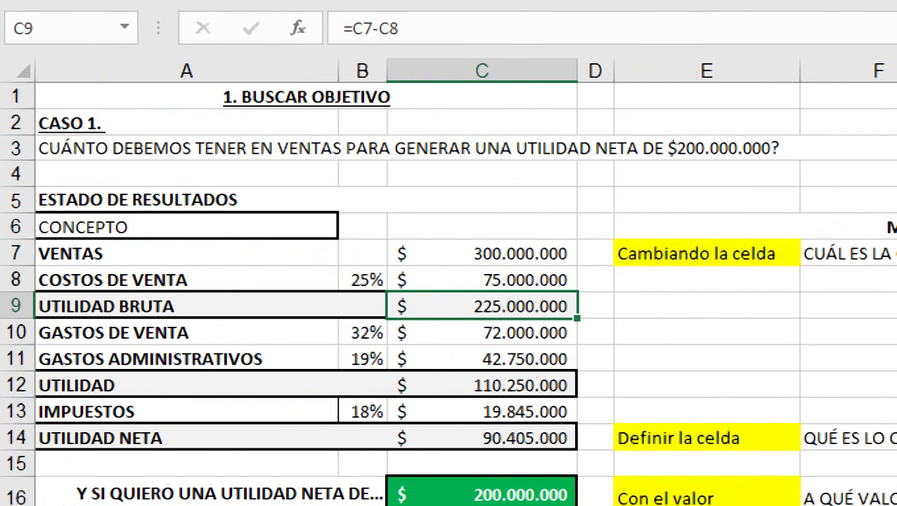
click(362, 333)
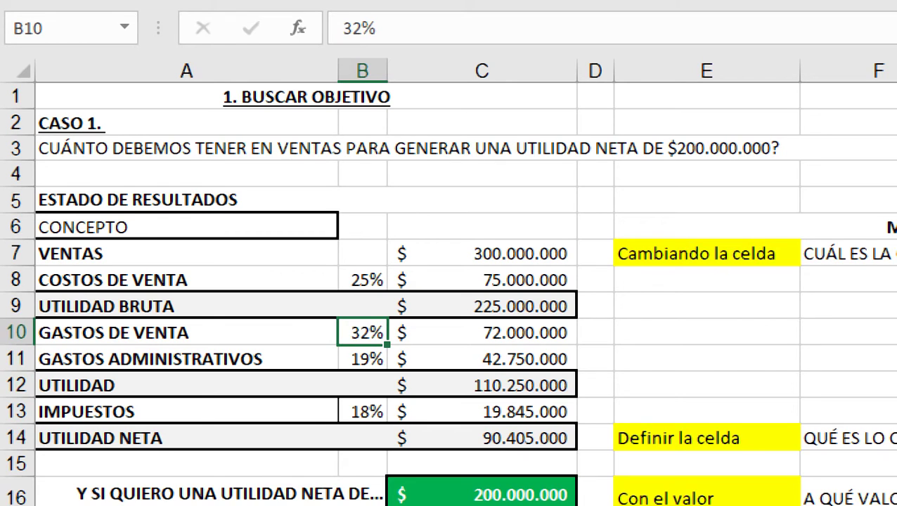
click(482, 386)
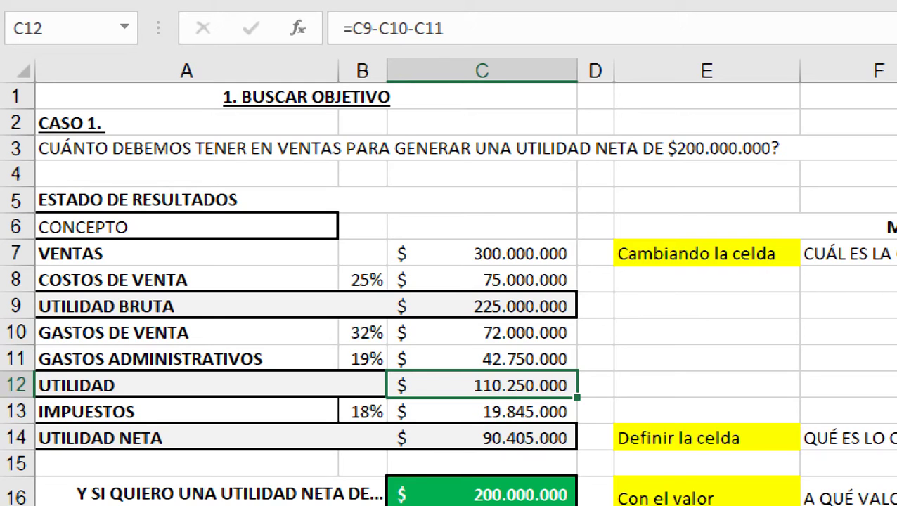
click(482, 307)
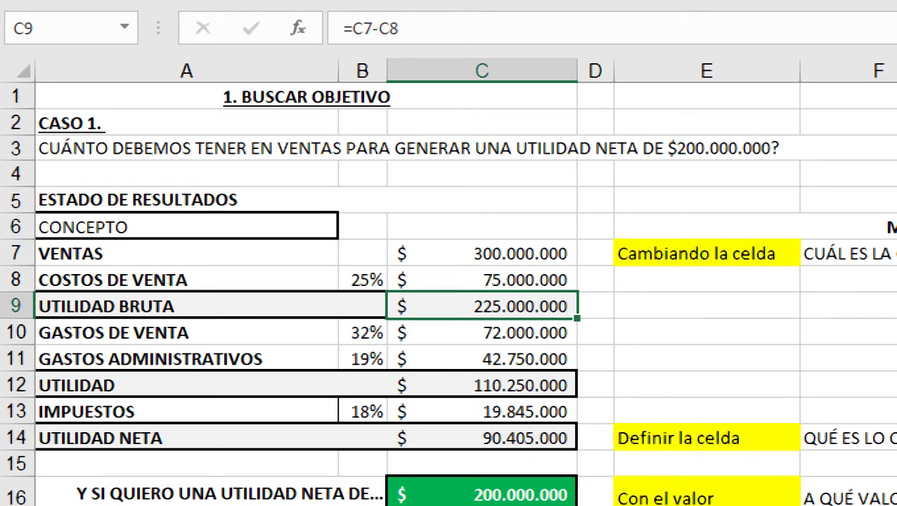
click(481, 333)
click(482, 359)
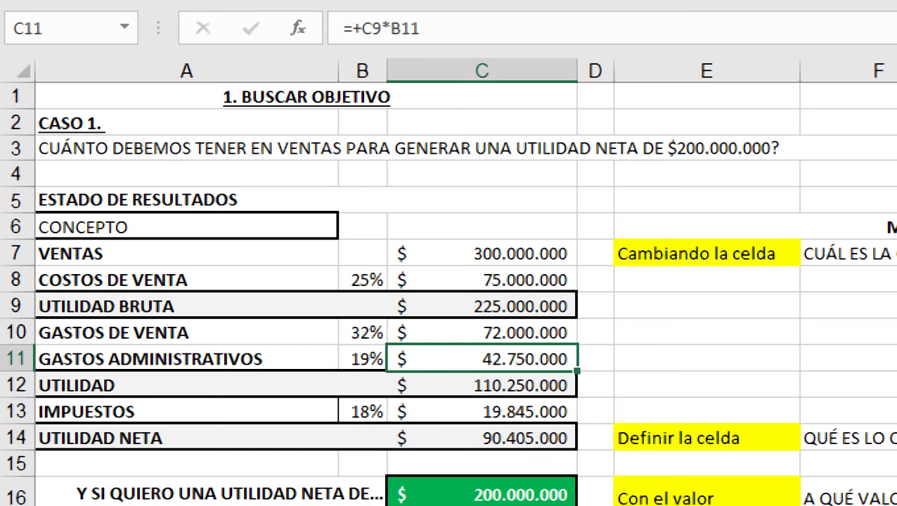
click(482, 385)
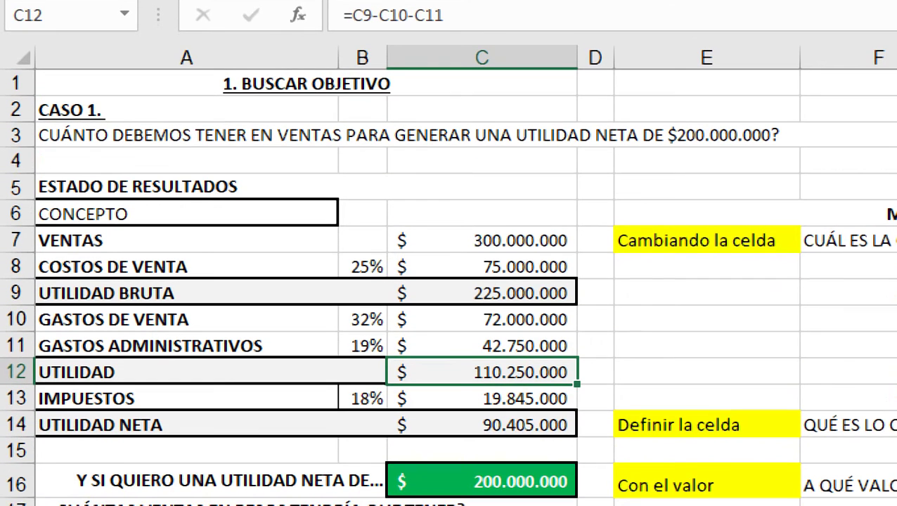
click(362, 399)
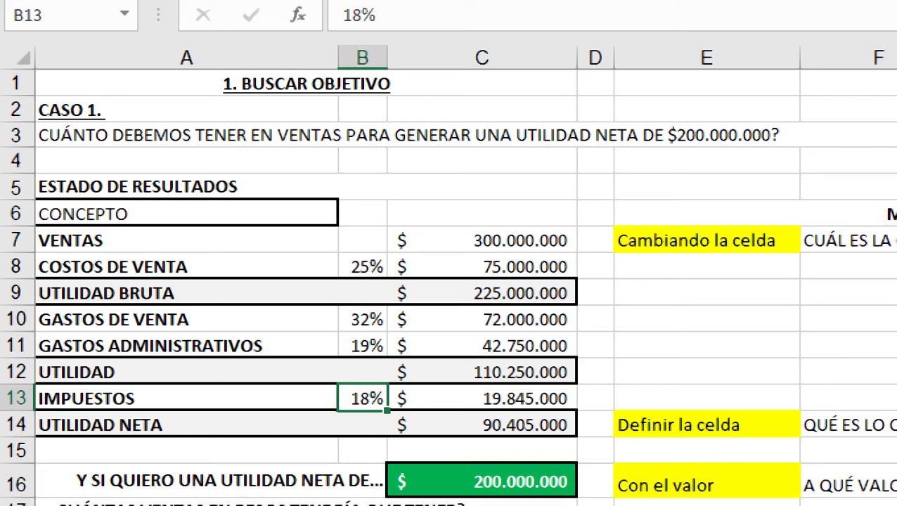
click(481, 399)
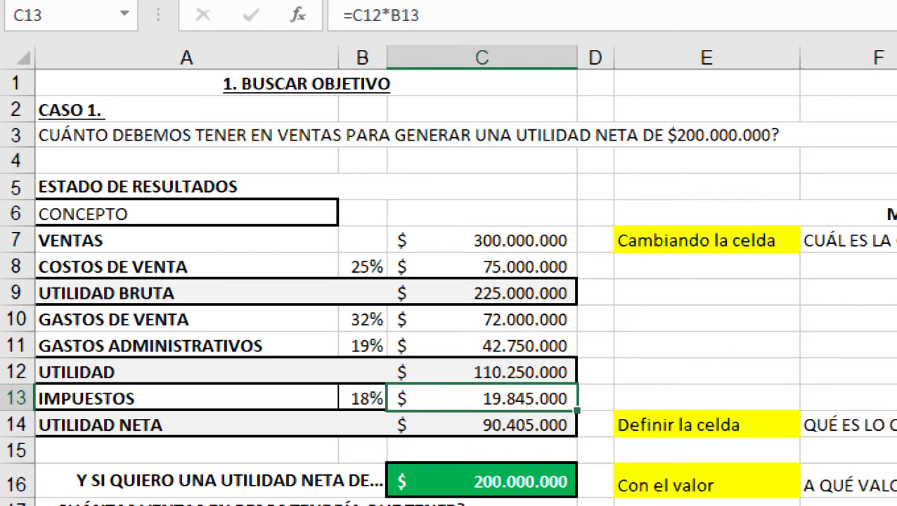
click(482, 425)
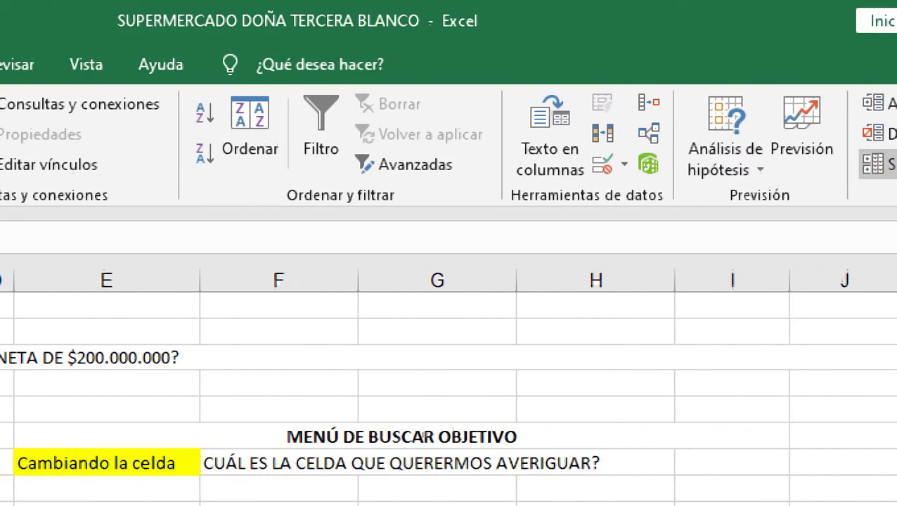
Step: Open Buscar objetivo, move it beside the notes, and leave all three fields empty
click(725, 151)
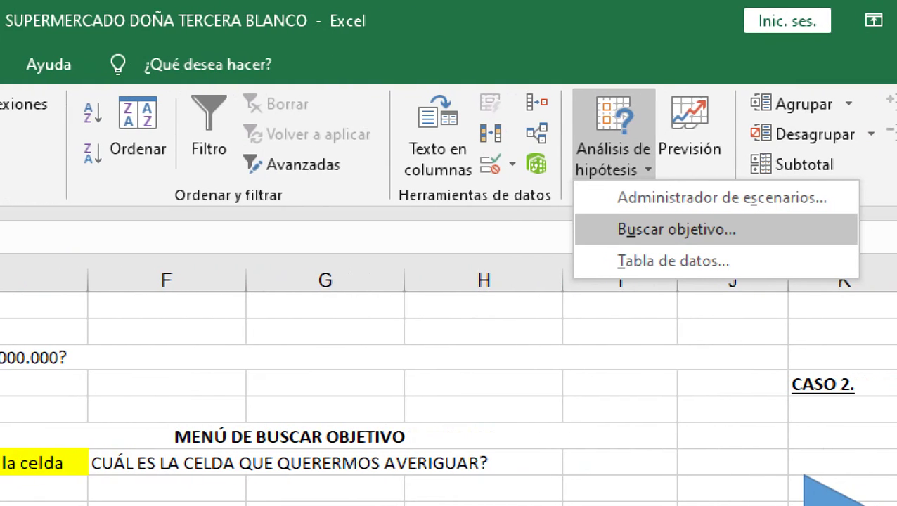
click(676, 229)
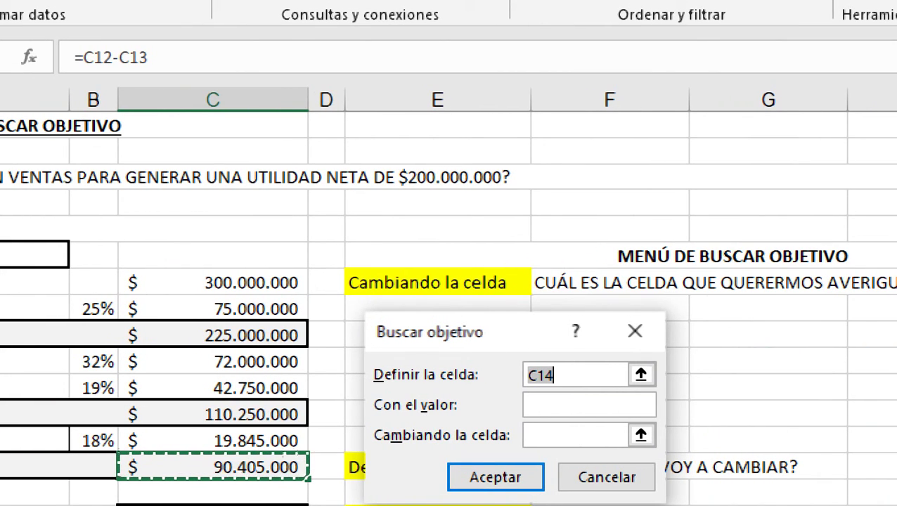
key(BackSpace)
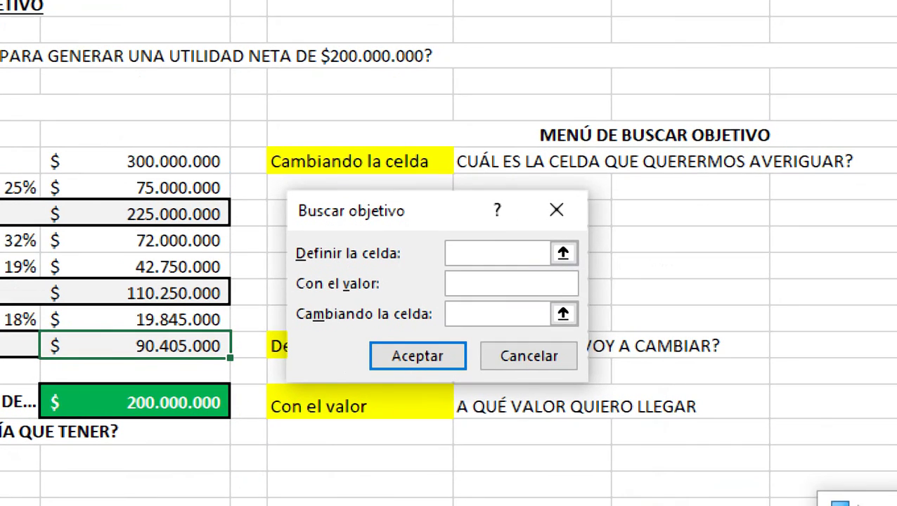
mouse_move(352, 210)
mouse_down()
mouse_move(338, 214)
mouse_move(724, 200)
mouse_move(678, 234)
mouse_move(659, 185)
mouse_up()
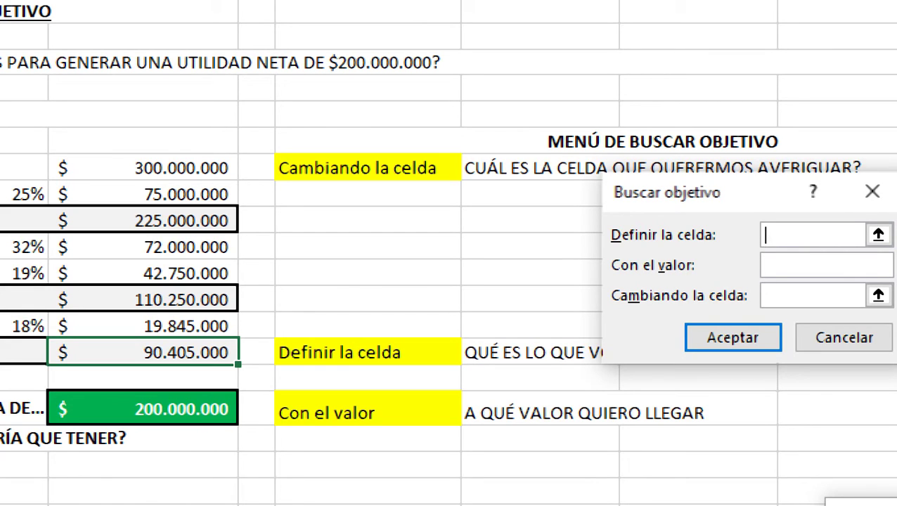
click(144, 168)
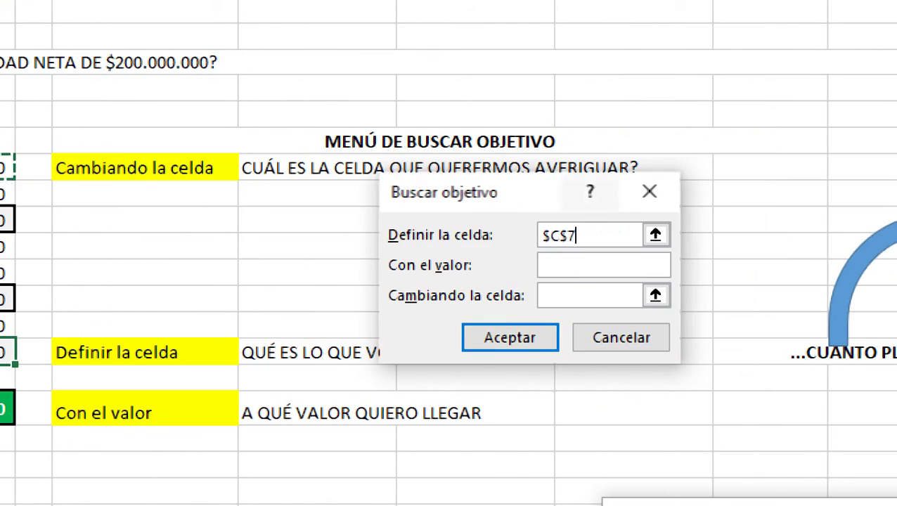
key(shift+Home)
key(BackSpace)
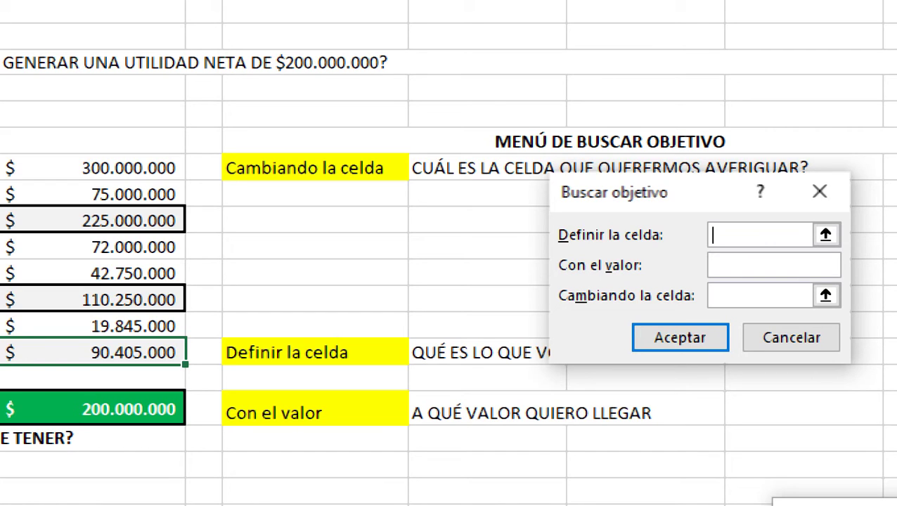
Step: Target net profit cell C14 with a value of 200000000
click(127, 351)
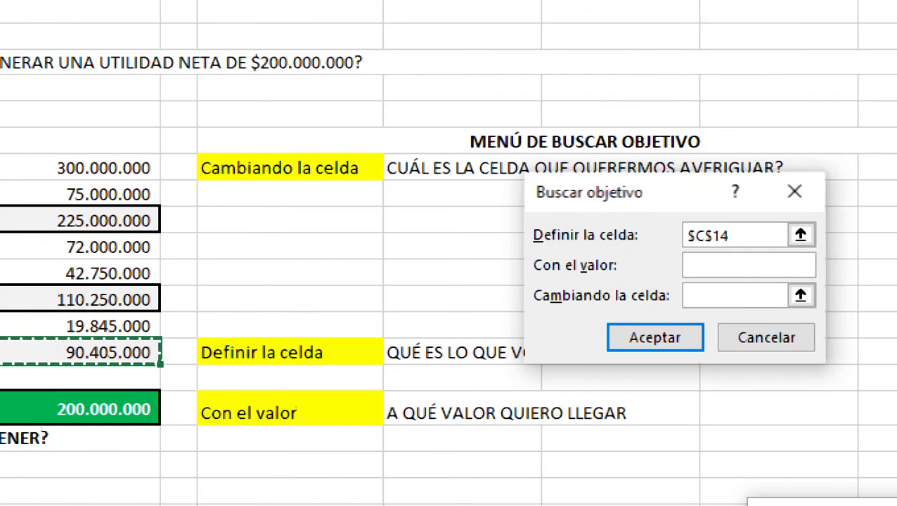
click(749, 265)
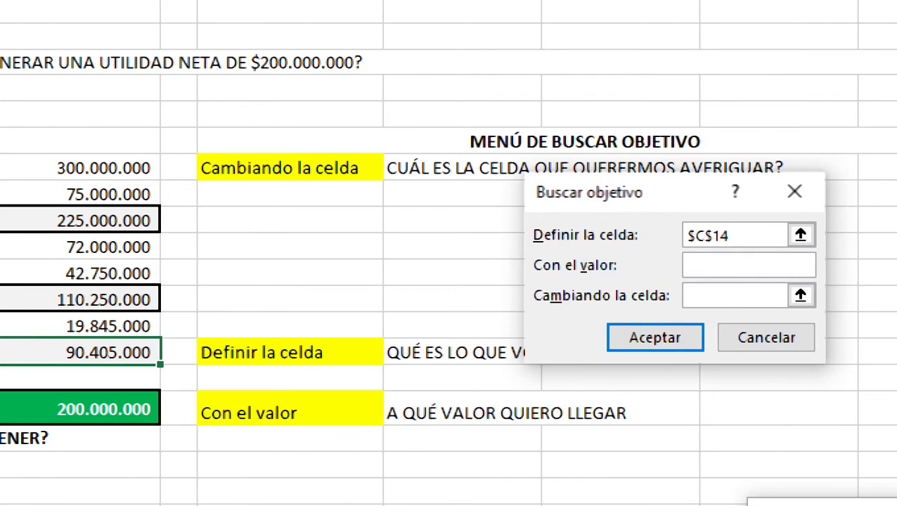
text(200)
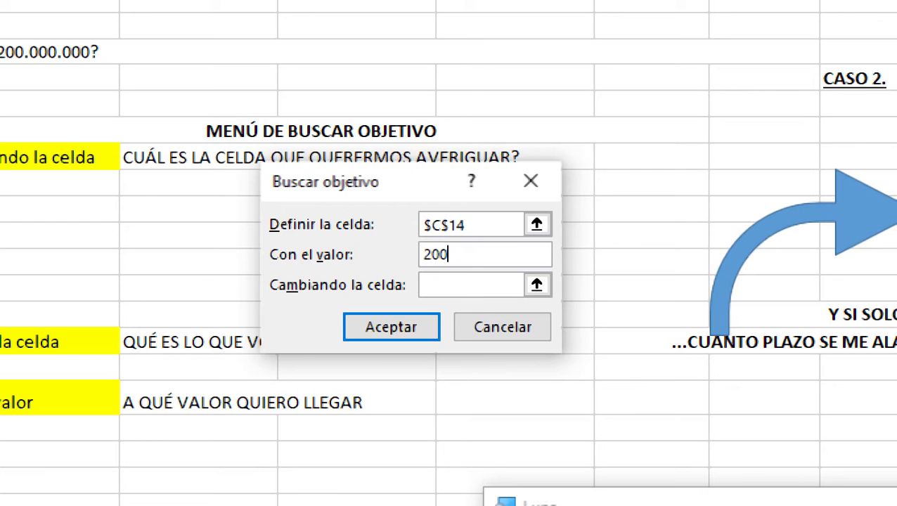
text(00)
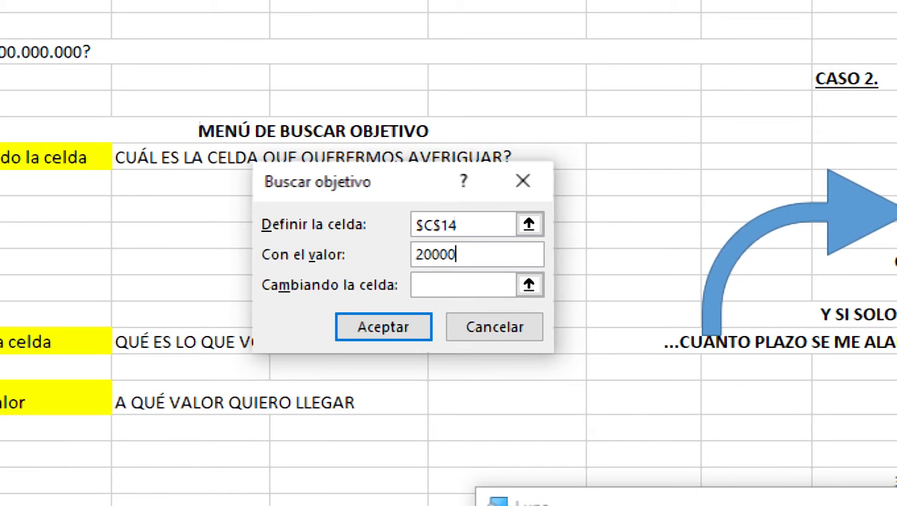
text(0000)
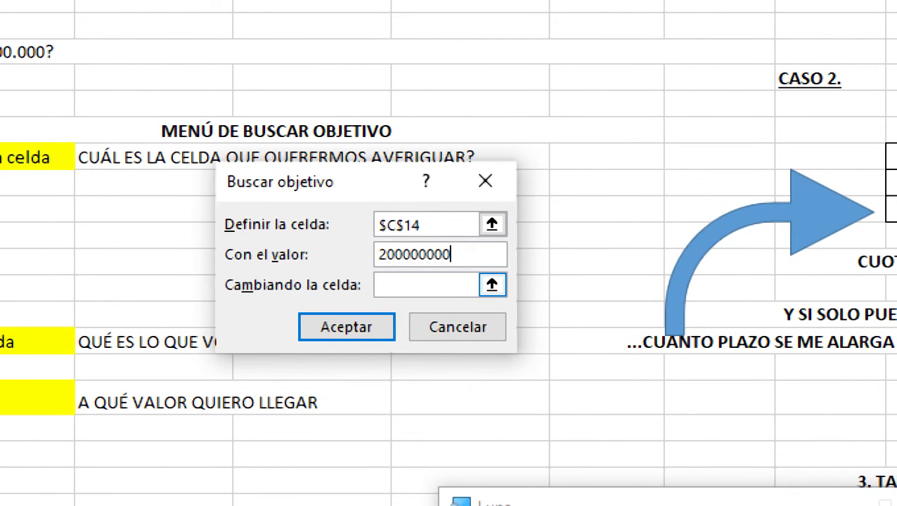
click(491, 285)
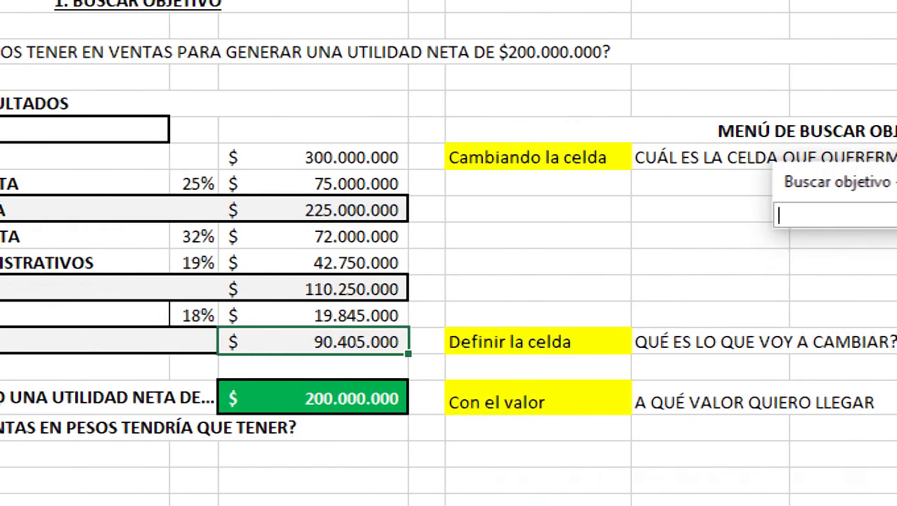
Step: Use sales cell C7 as the changing cell and run Goal Seek, giving VENTAS 663.680.106
click(313, 158)
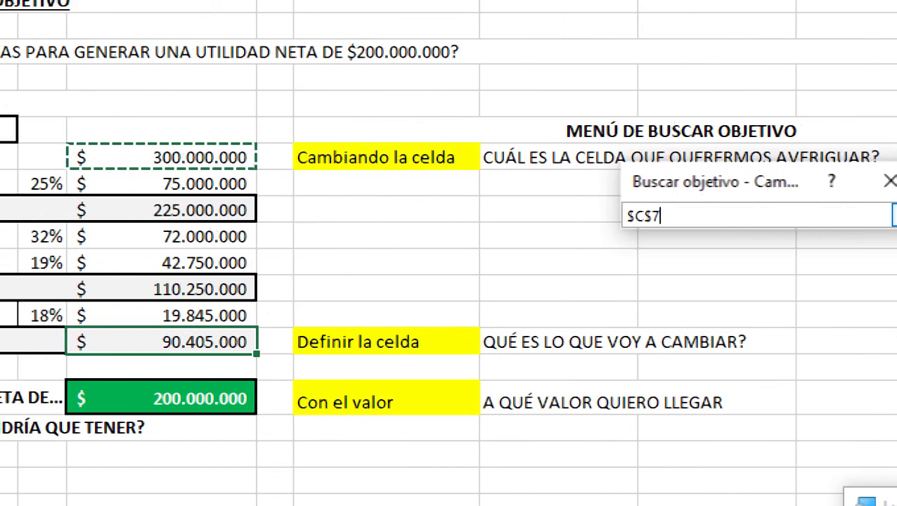
click(789, 216)
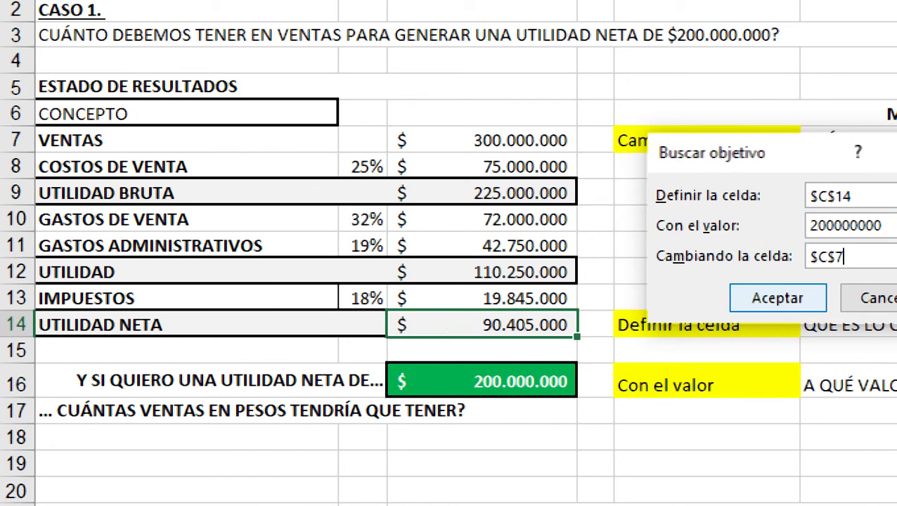
key(Return)
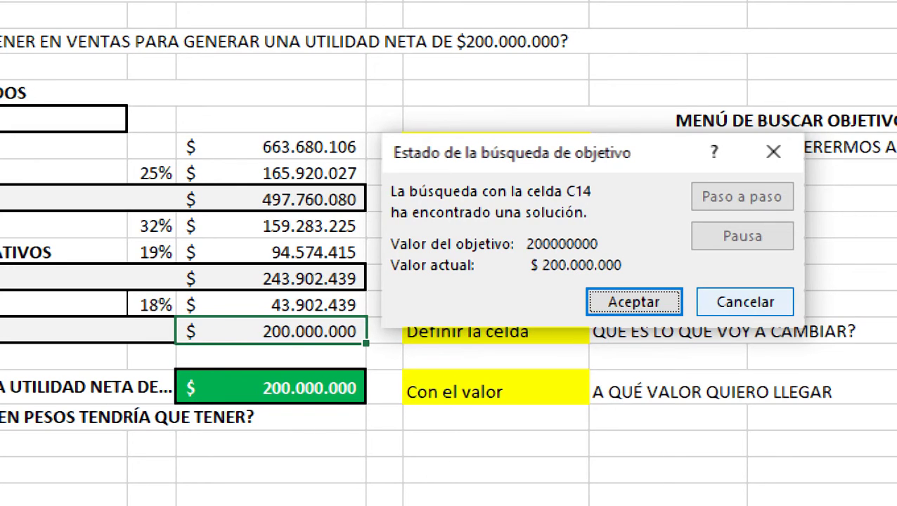
click(745, 301)
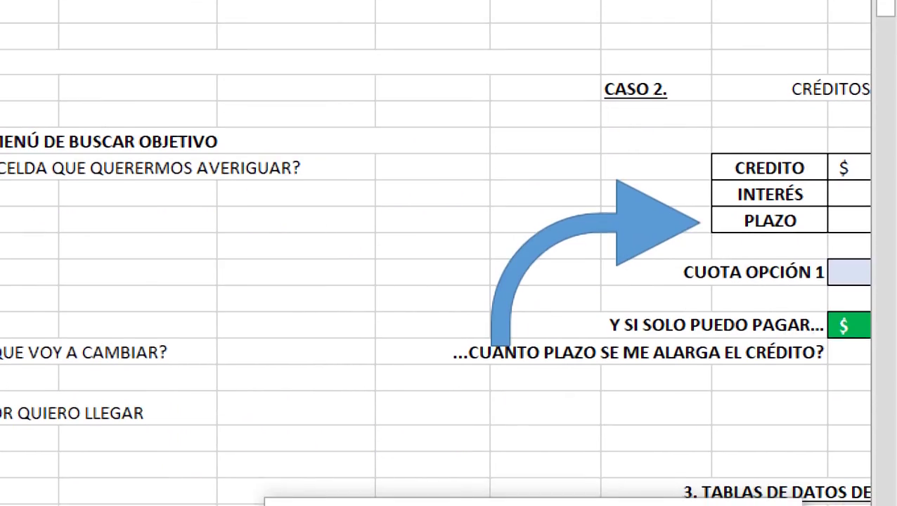
click(791, 83)
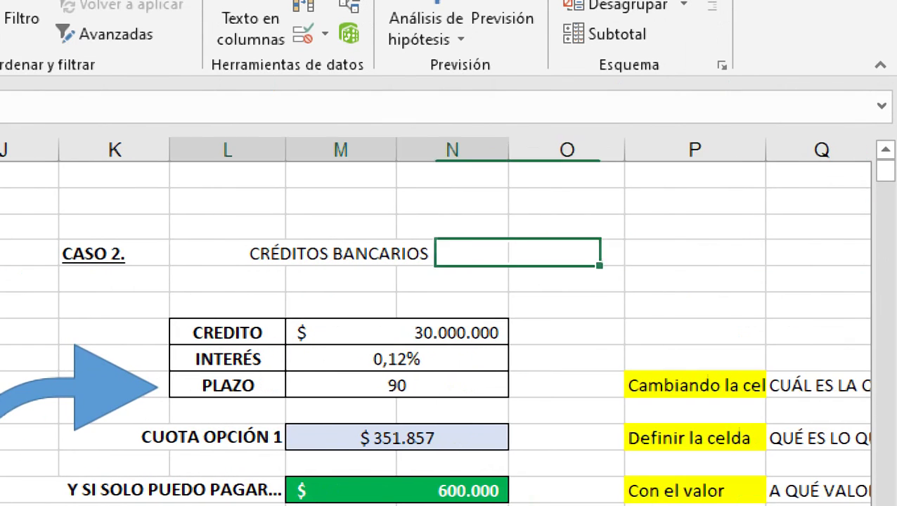
key(Down)
key(Down)
key(Down)
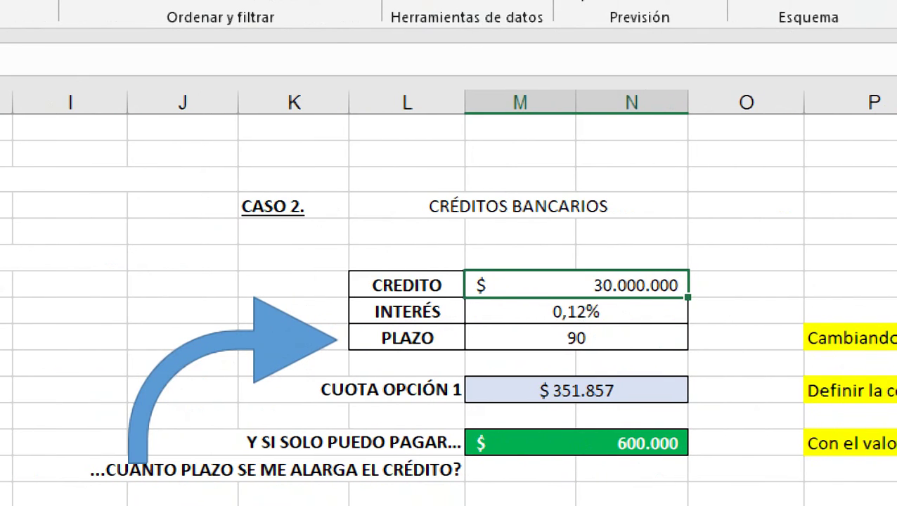
click(577, 311)
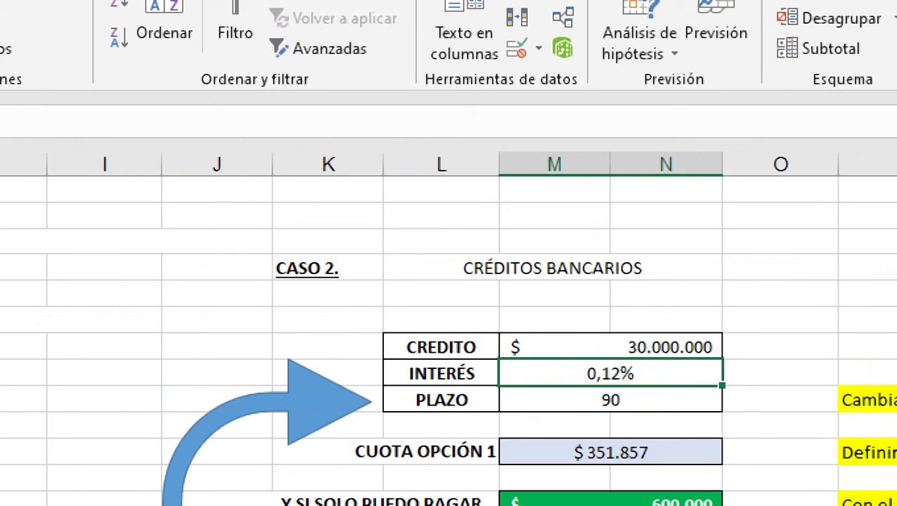
click(610, 400)
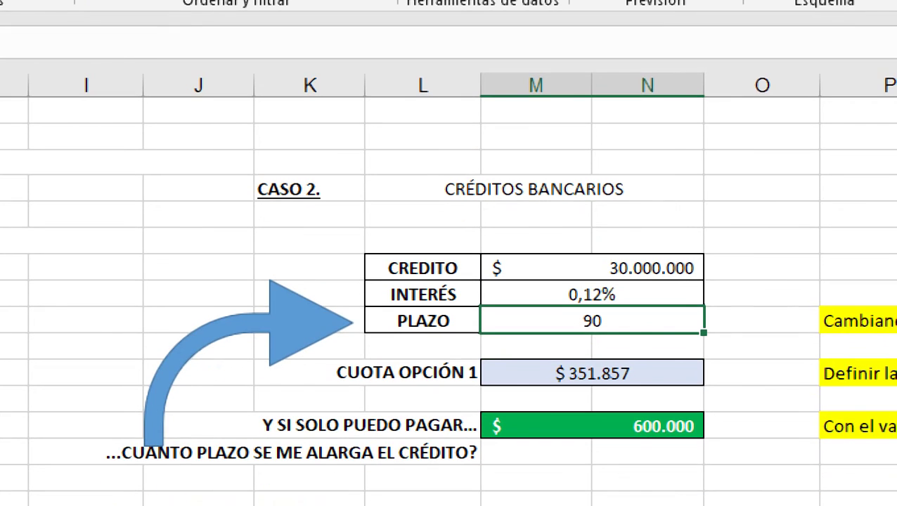
click(535, 398)
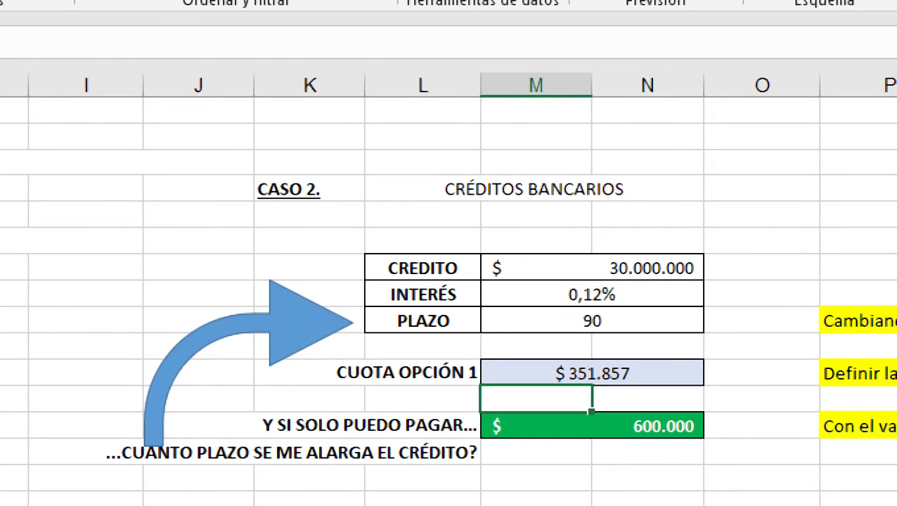
click(592, 373)
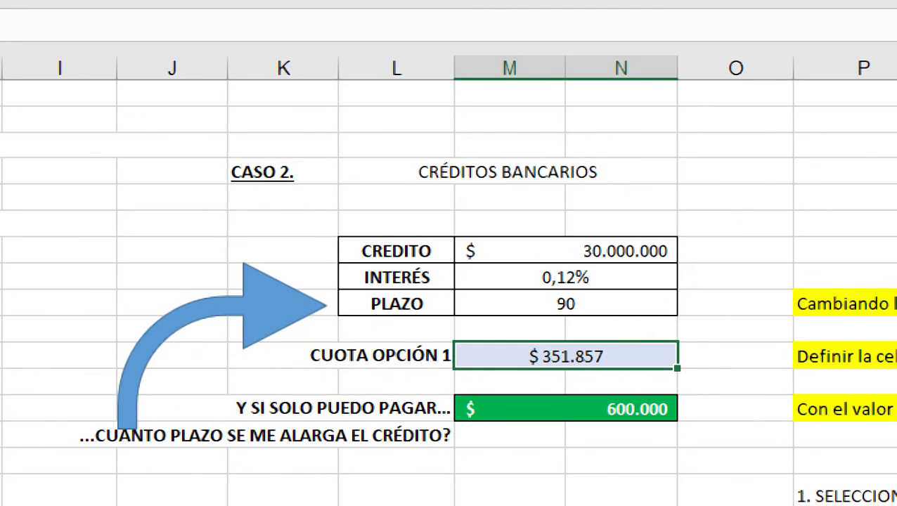
double_click(577, 357)
click(518, 356)
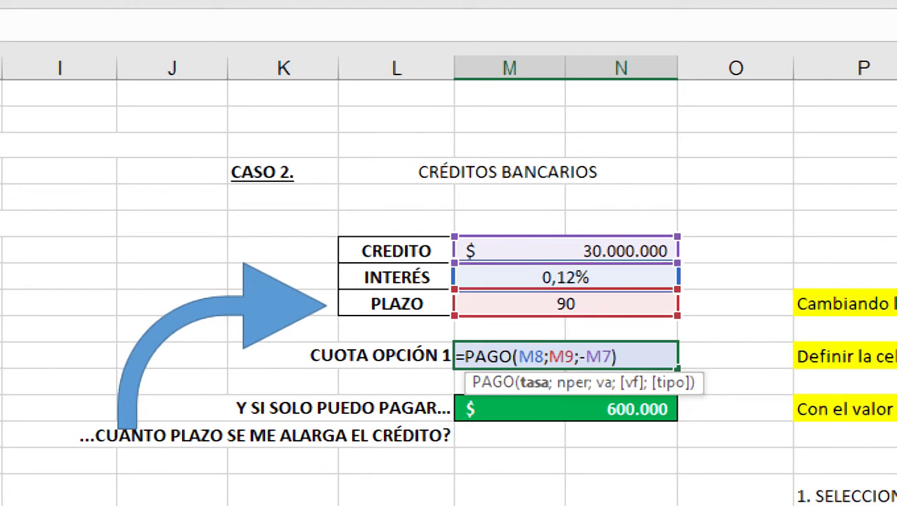
click(573, 383)
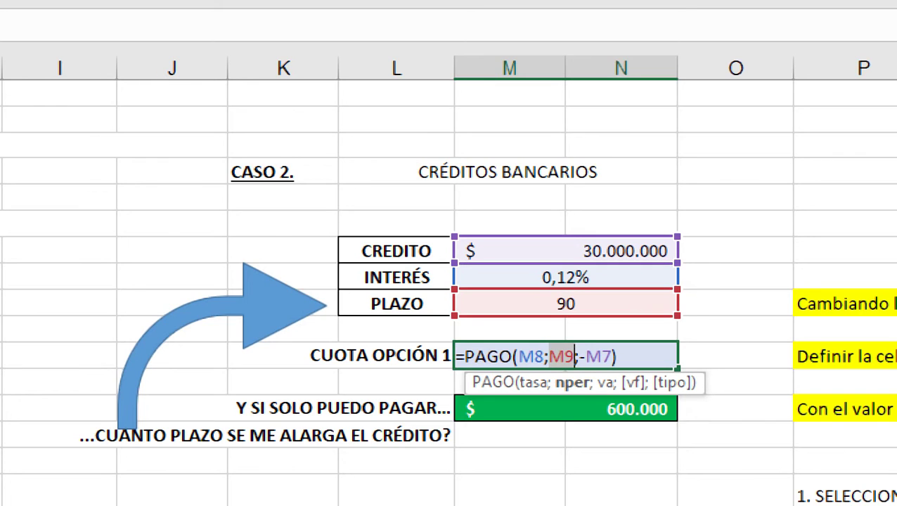
click(603, 383)
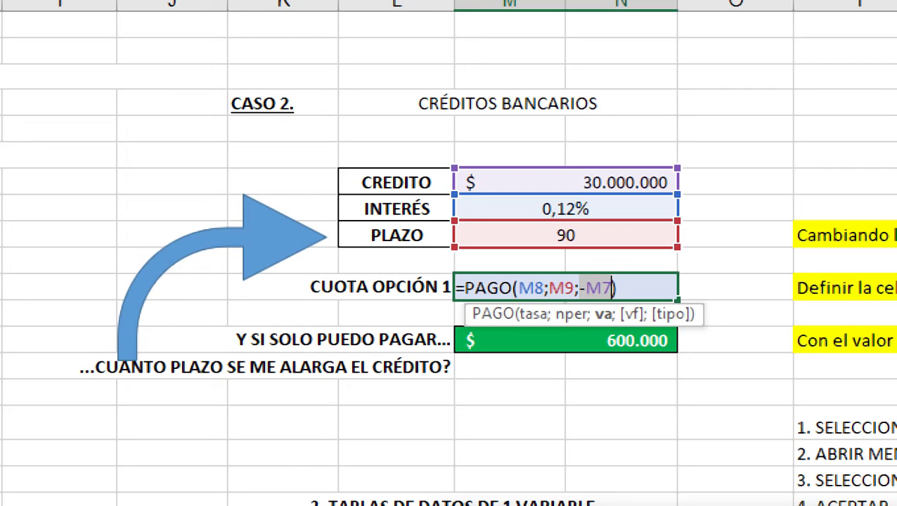
key(Return)
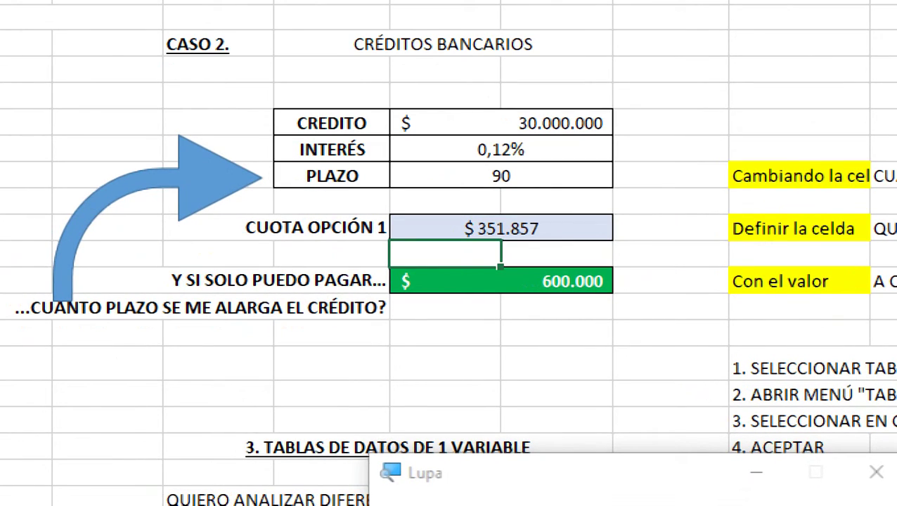
click(501, 228)
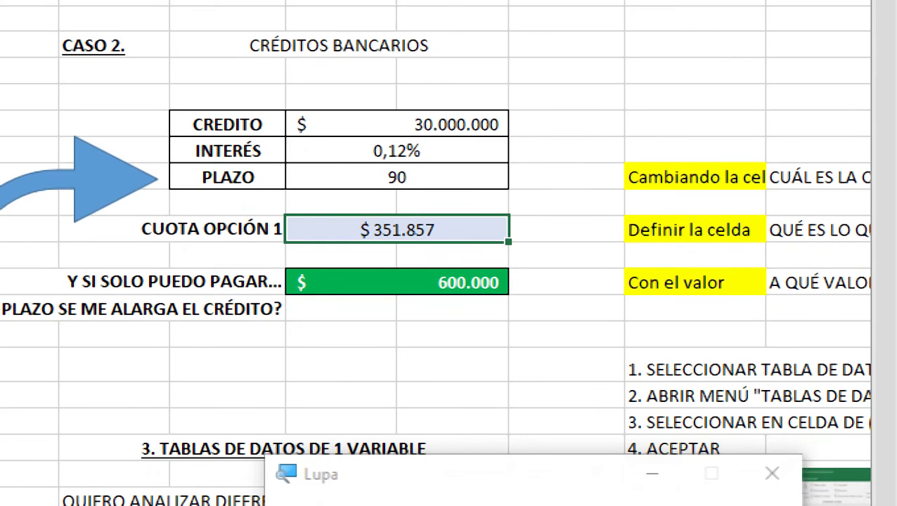
drag(534, 475, 376, 284)
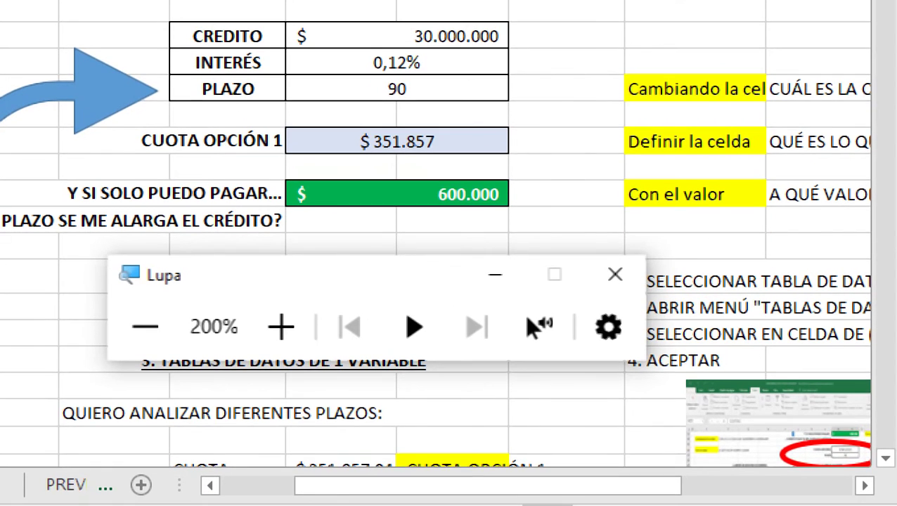
click(397, 143)
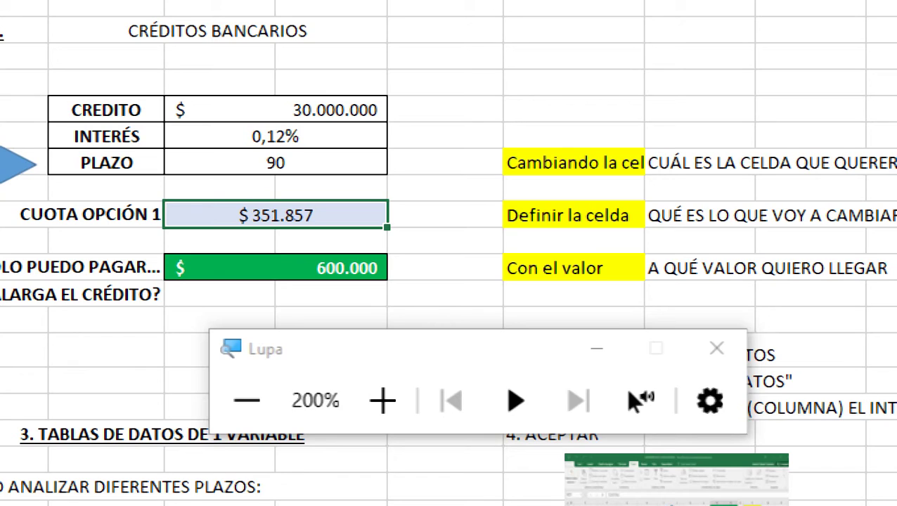
key(Up)
key(Up)
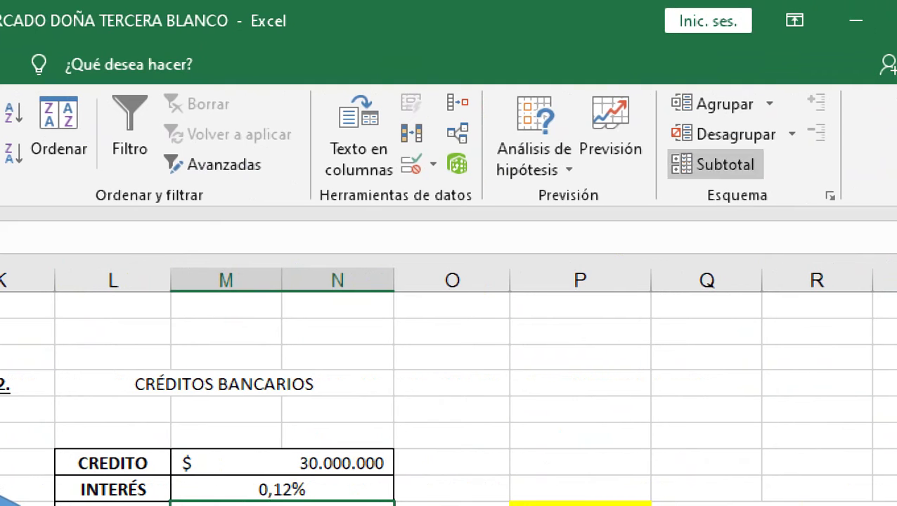
Step: Start Buscar objetivo, clear its Set cell, and move the dialog beside the table
click(534, 158)
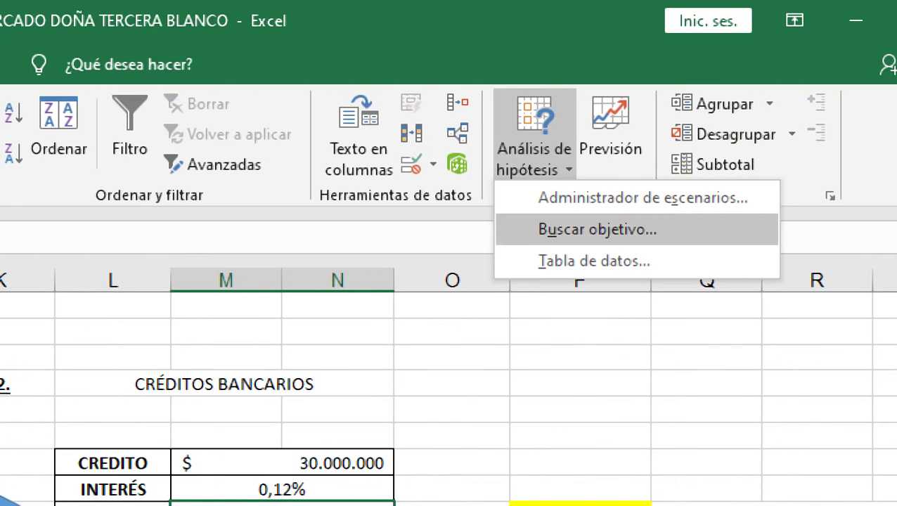
click(597, 230)
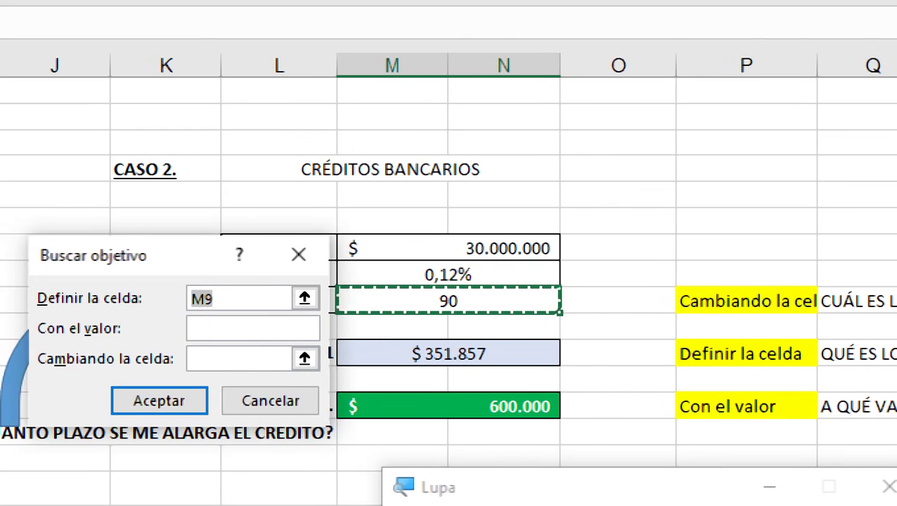
drag(28, 254, 851, 154)
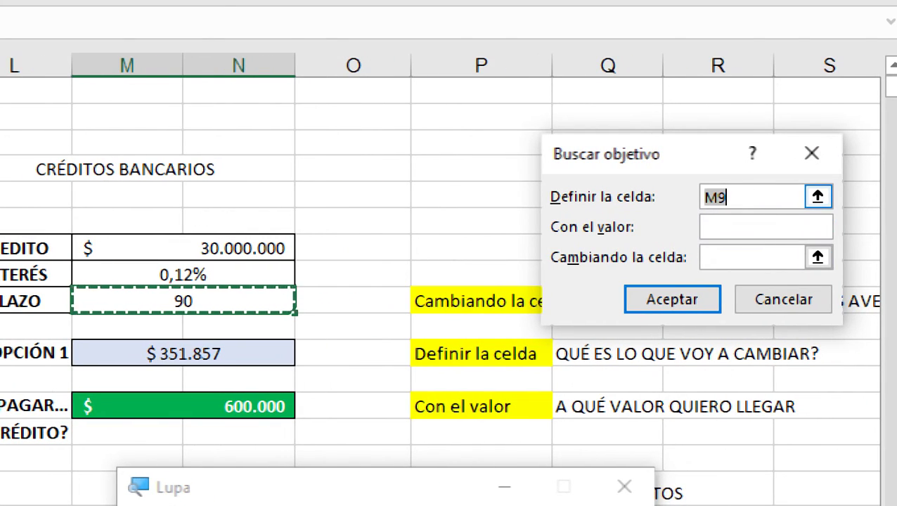
key(BackSpace)
drag(619, 154, 434, 103)
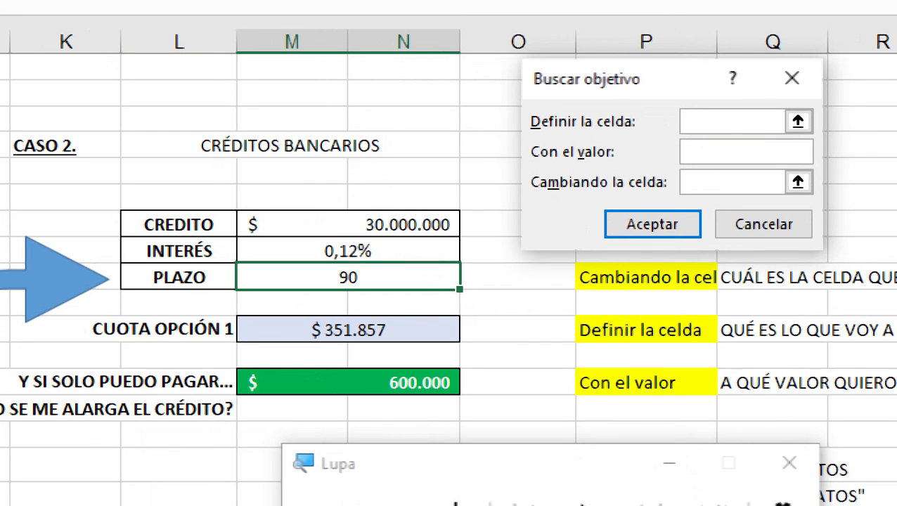
Step: Set payment cell M11 as the target with a value of 600000
click(348, 329)
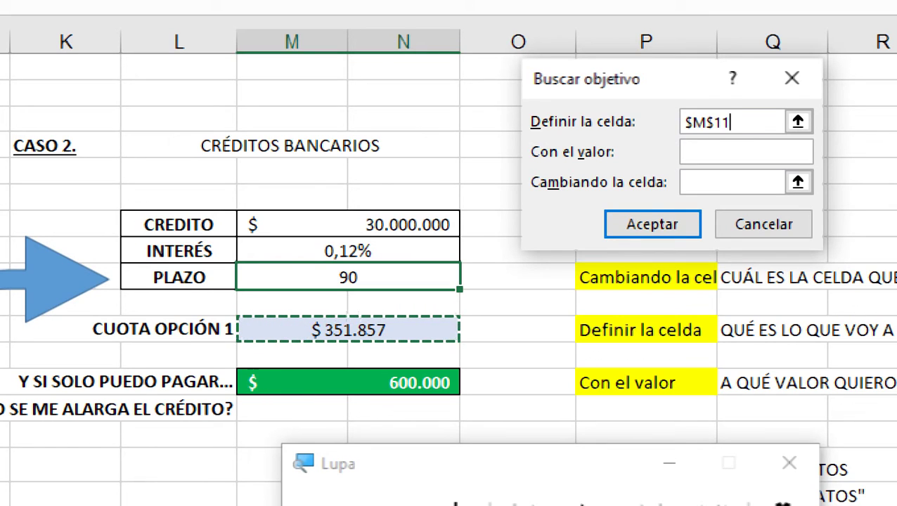
click(348, 278)
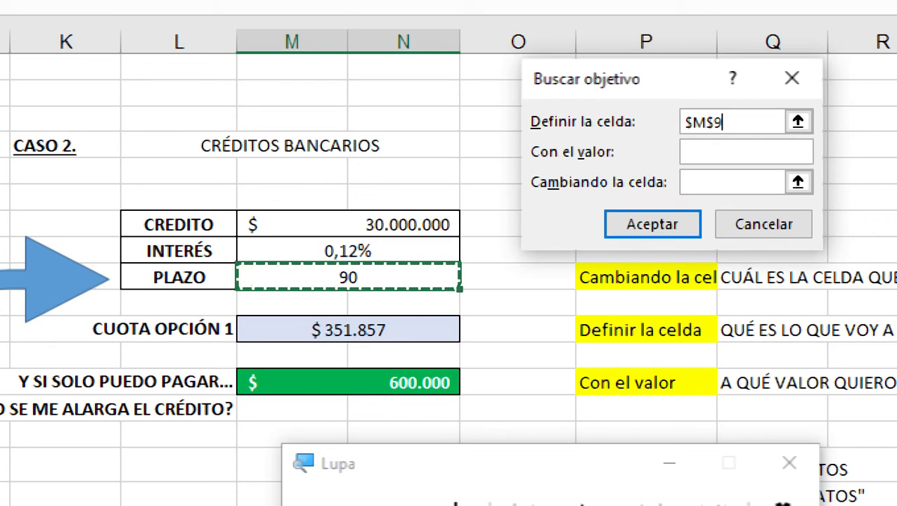
click(349, 330)
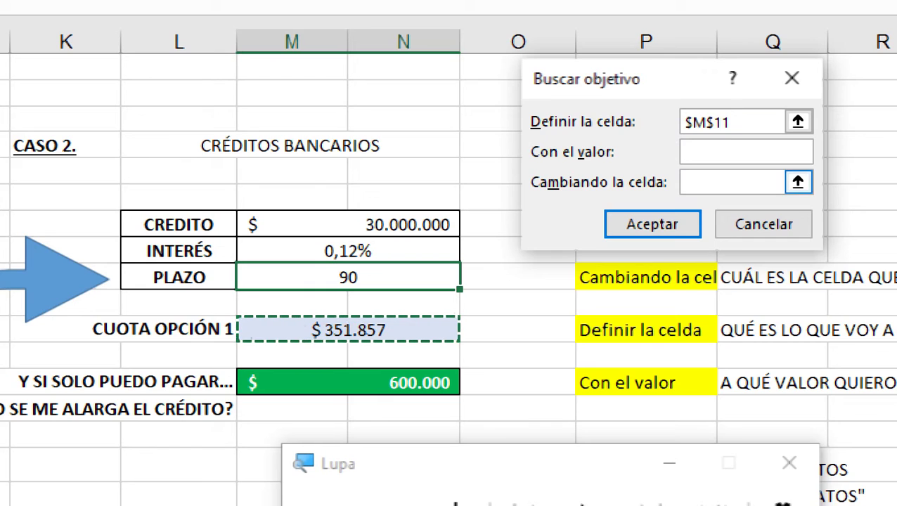
click(745, 152)
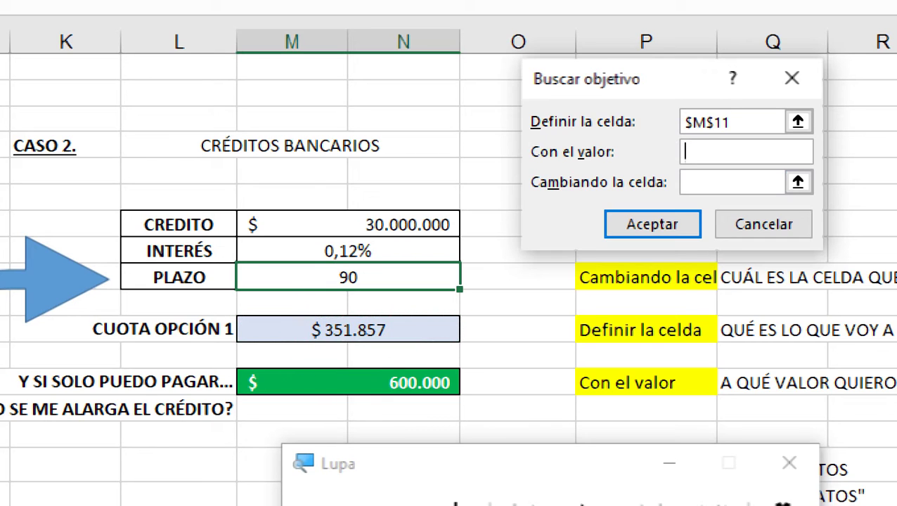
text(600)
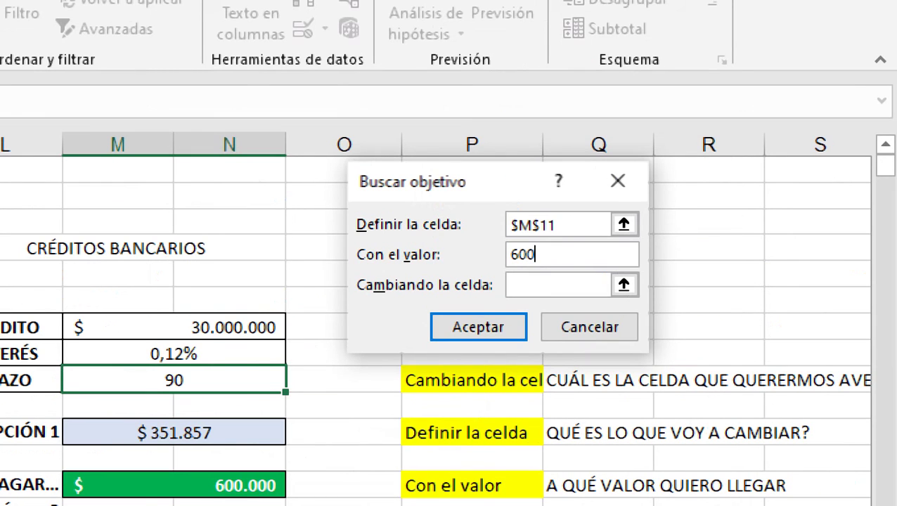
text(000)
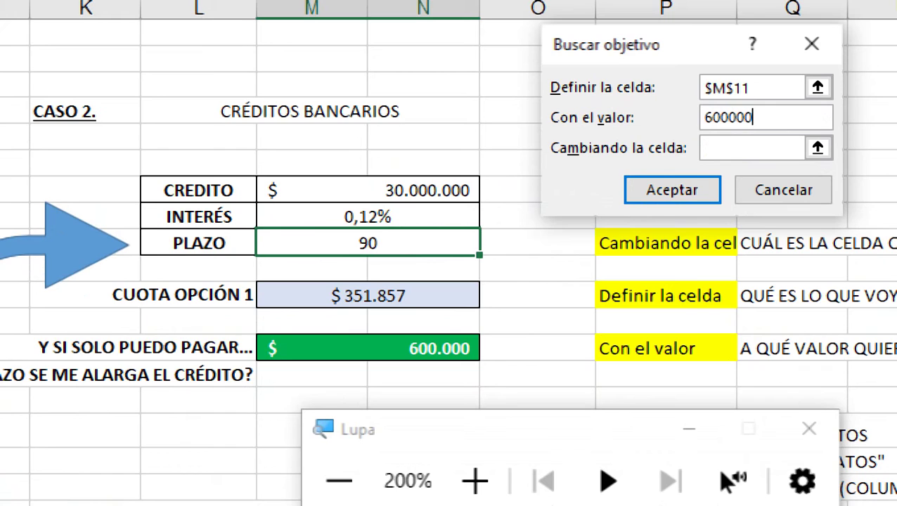
Step: Vary PLAZO cell M9 and solve, bringing the term to 52
click(818, 148)
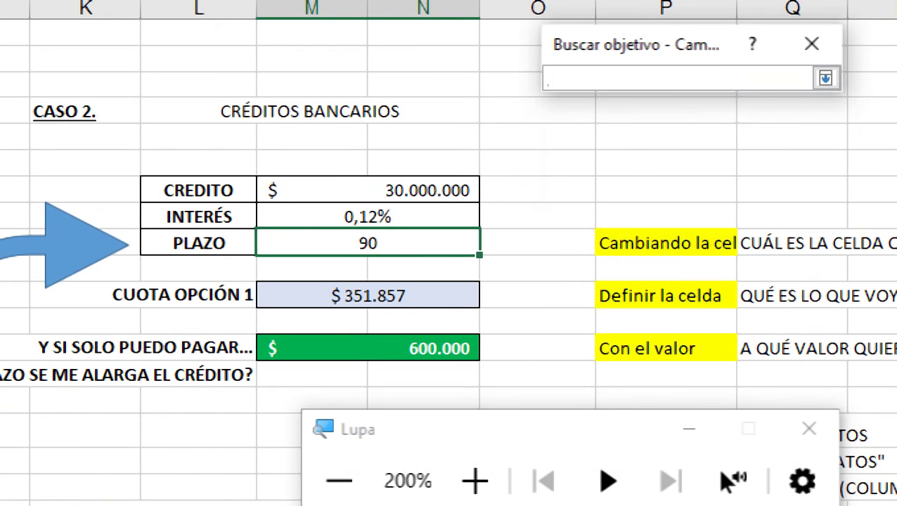
click(367, 243)
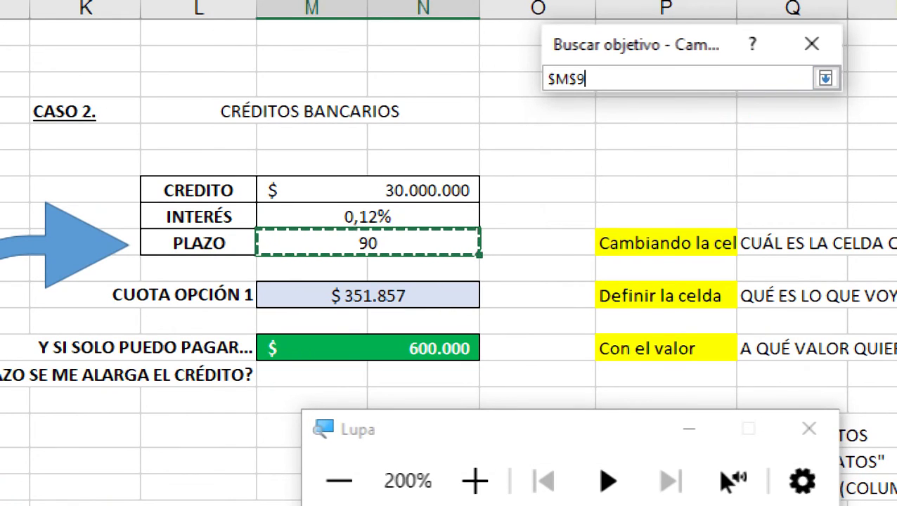
click(826, 78)
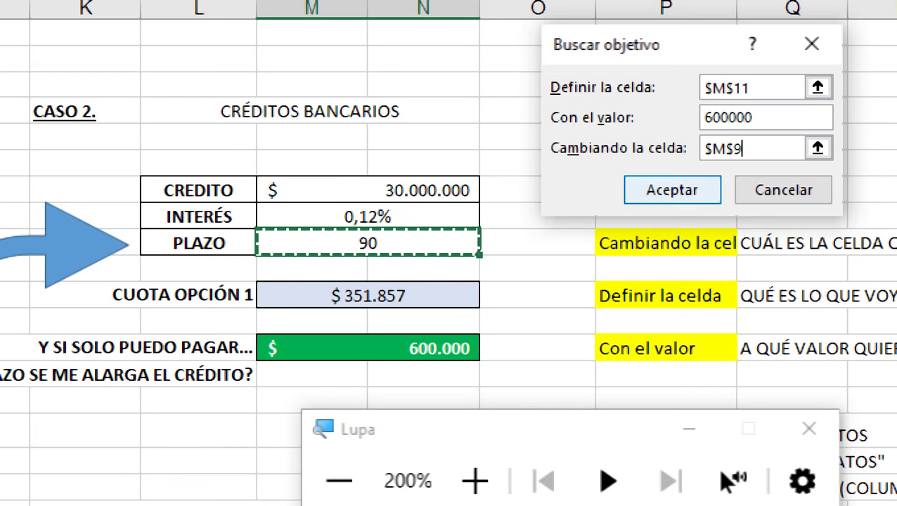
key(Return)
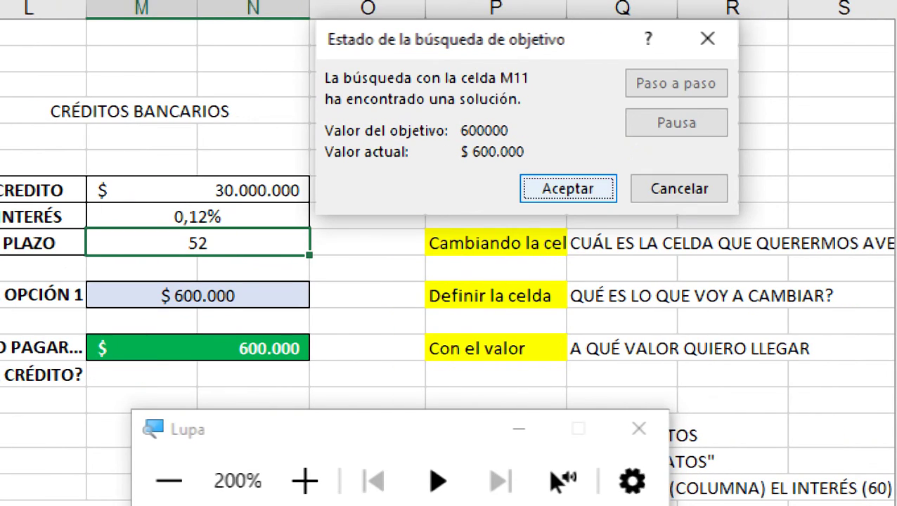
Step: Accept the 52-term result, then reset PLAZO to 90 so the payment returns to $351.857
key(Return)
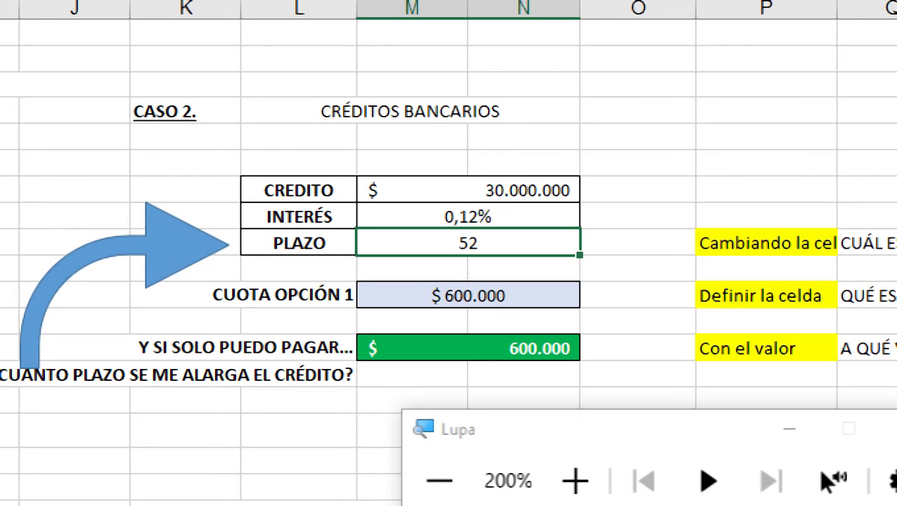
text(90)
key(Return)
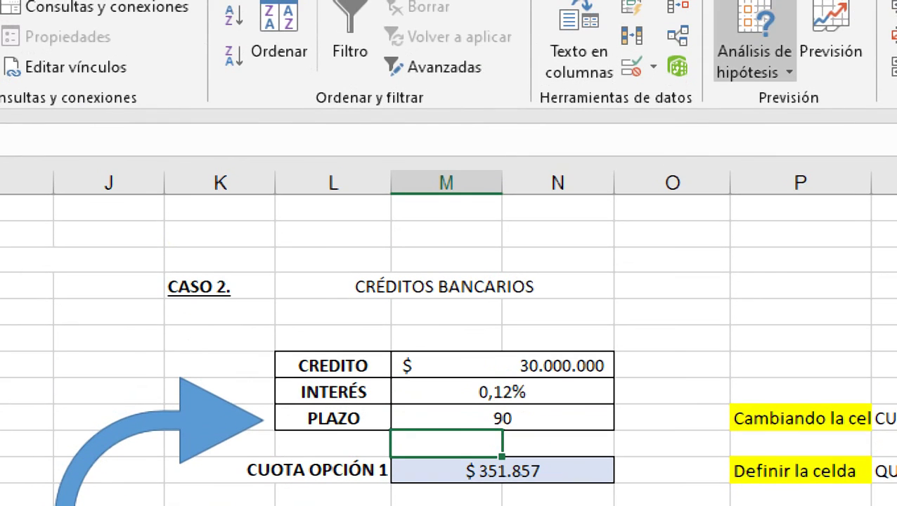
Step: Goal Seek payment cell M11 to 600000 by changing interest M8 at term 90, giving 1,45%
click(754, 42)
click(817, 132)
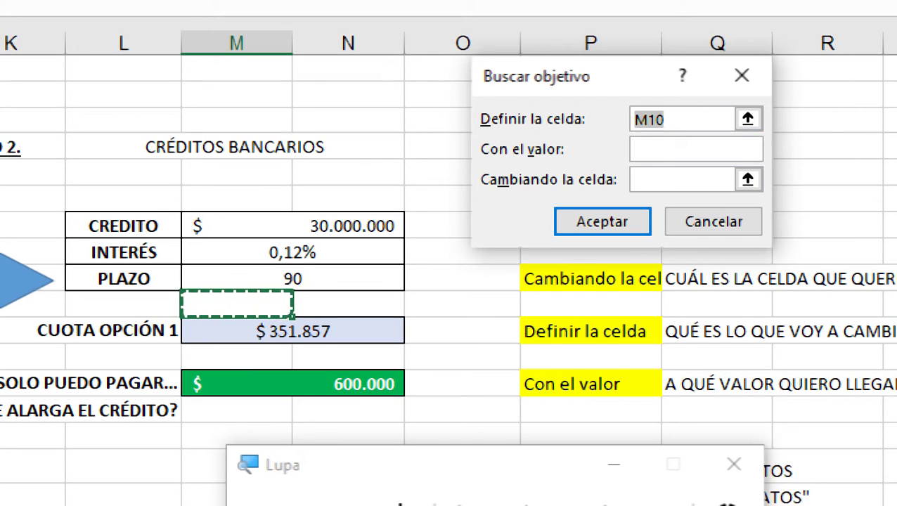
click(293, 330)
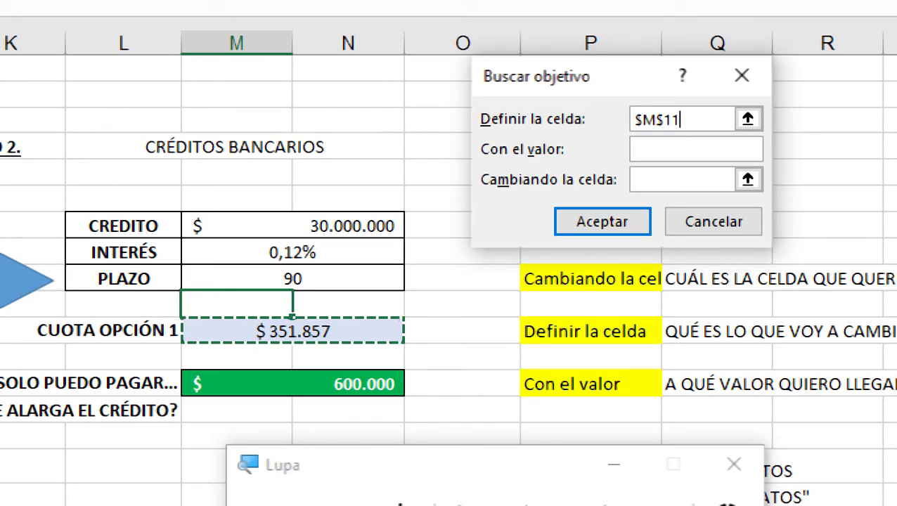
click(647, 149)
text(6)
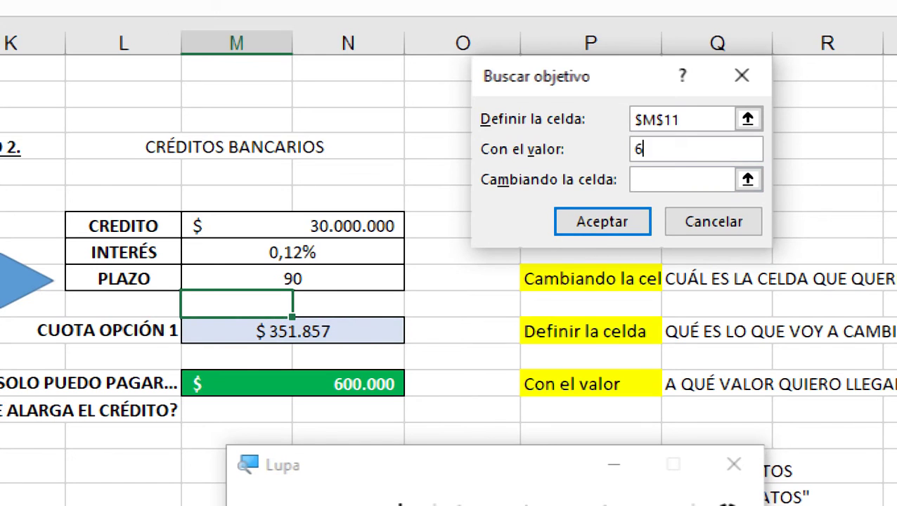
text(00000)
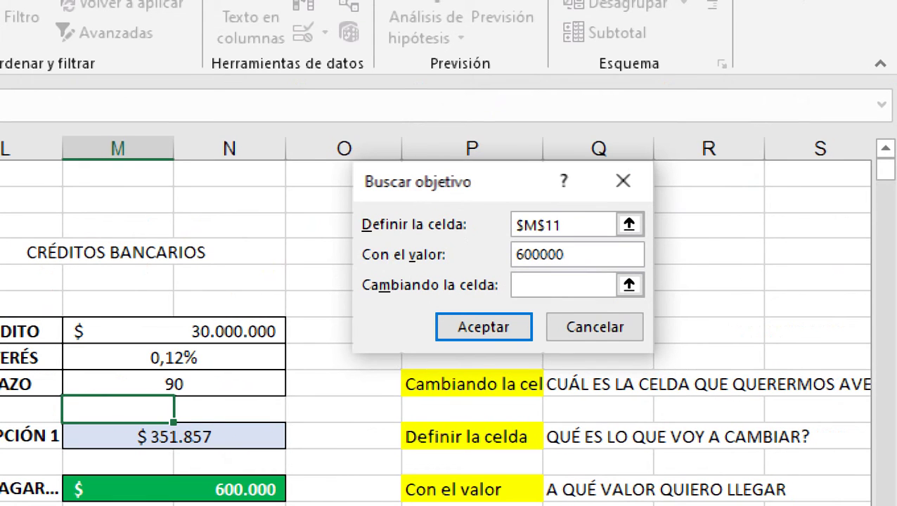
click(562, 285)
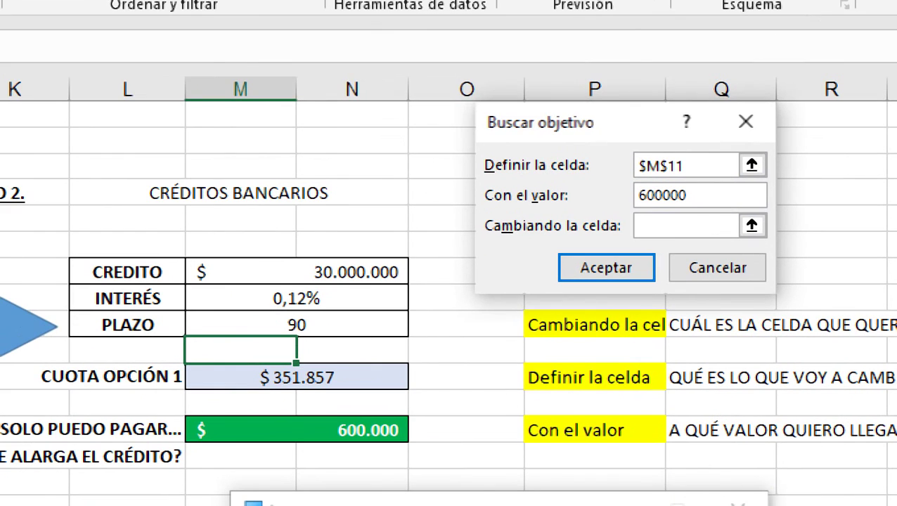
click(297, 298)
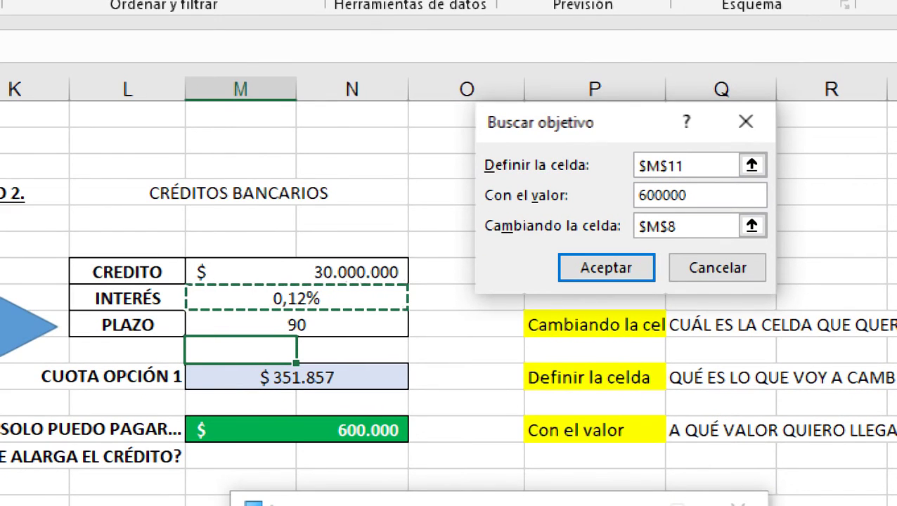
key(Return)
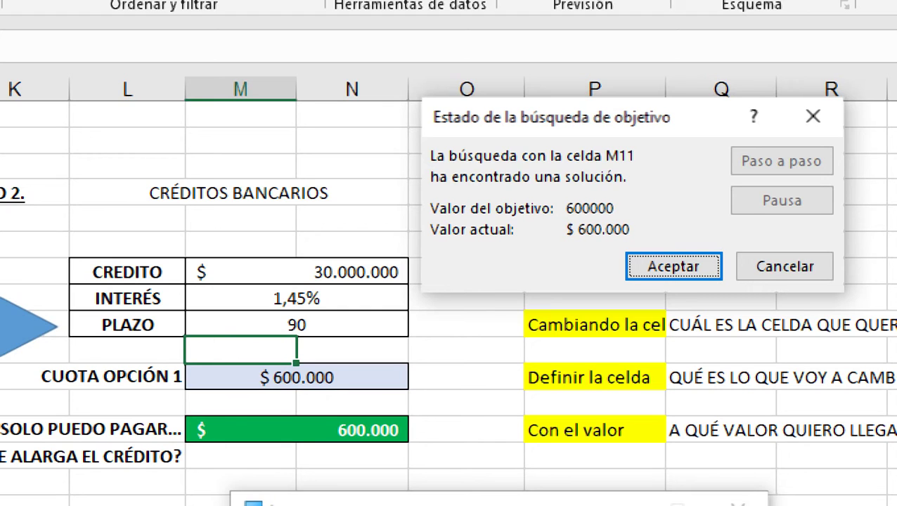
Step: Discard the interest solution to restore 0,12%, then change PLAZO to 52, giving a $595.456 payment
key(Escape)
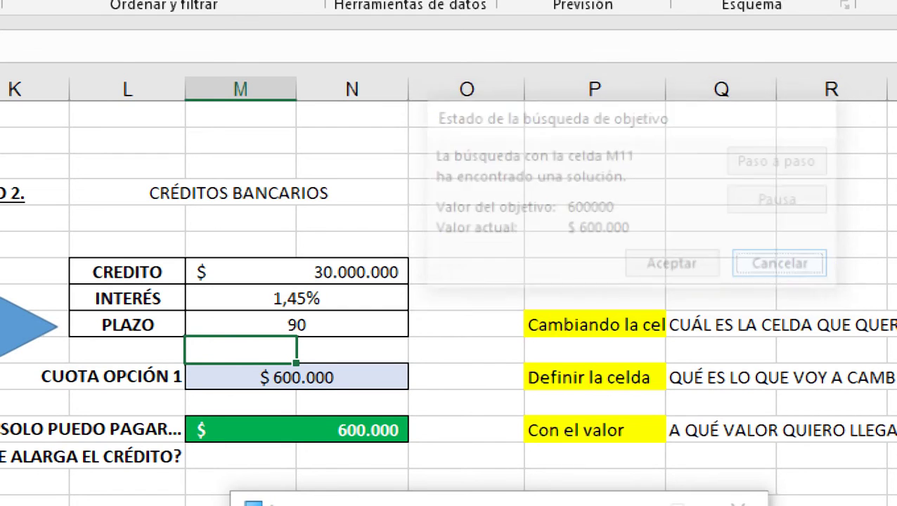
click(405, 324)
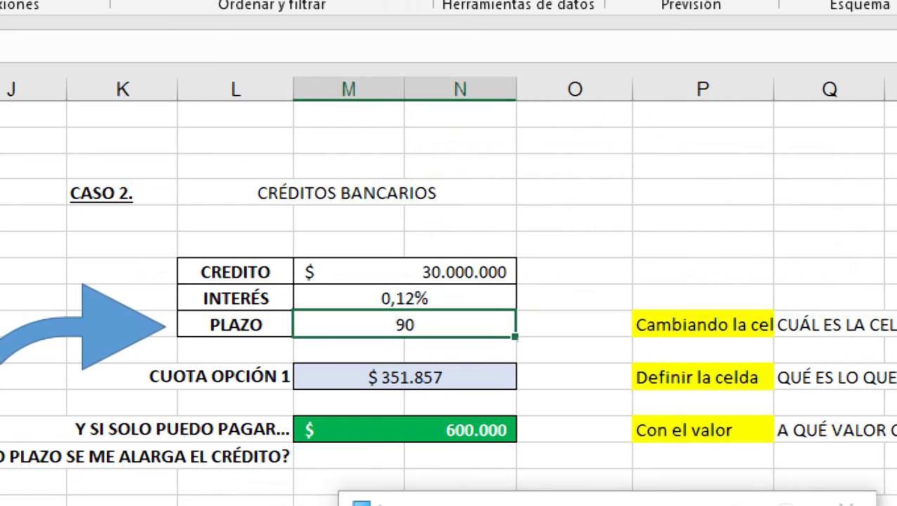
key(F2)
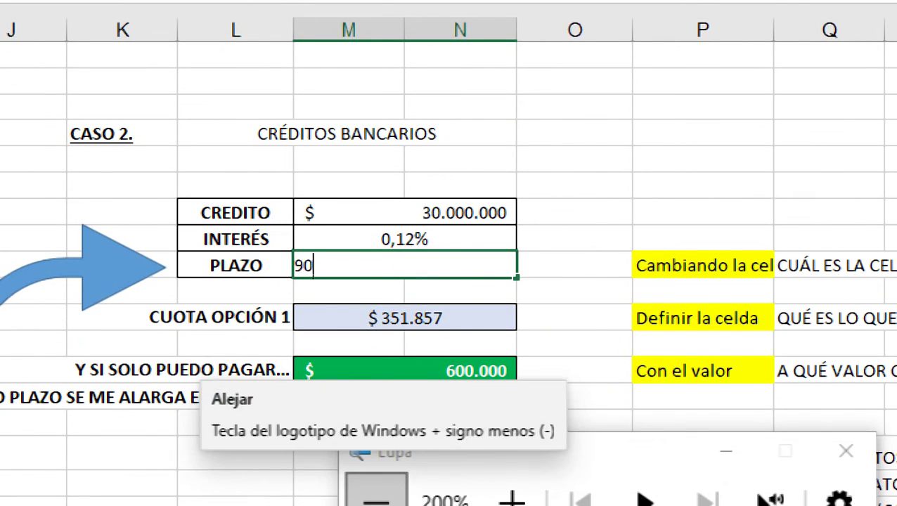
key(BackSpace)
key(BackSpace)
text(52)
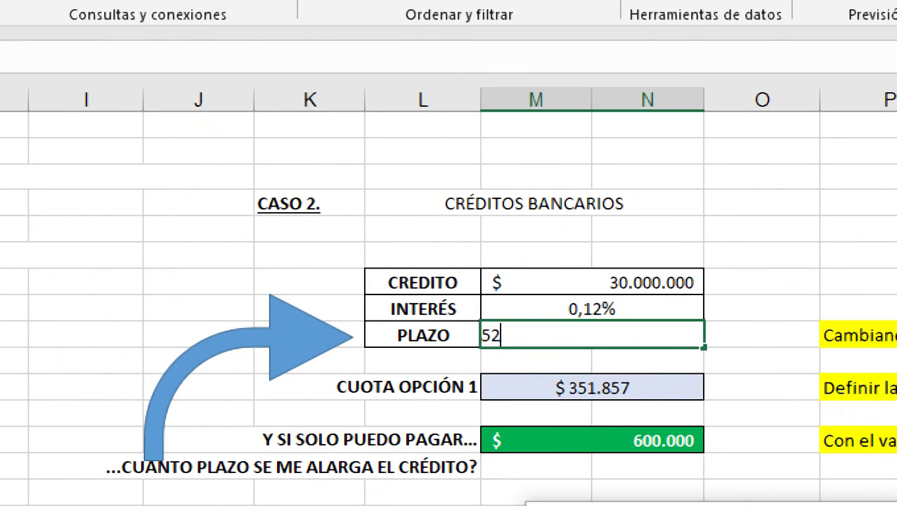
key(Return)
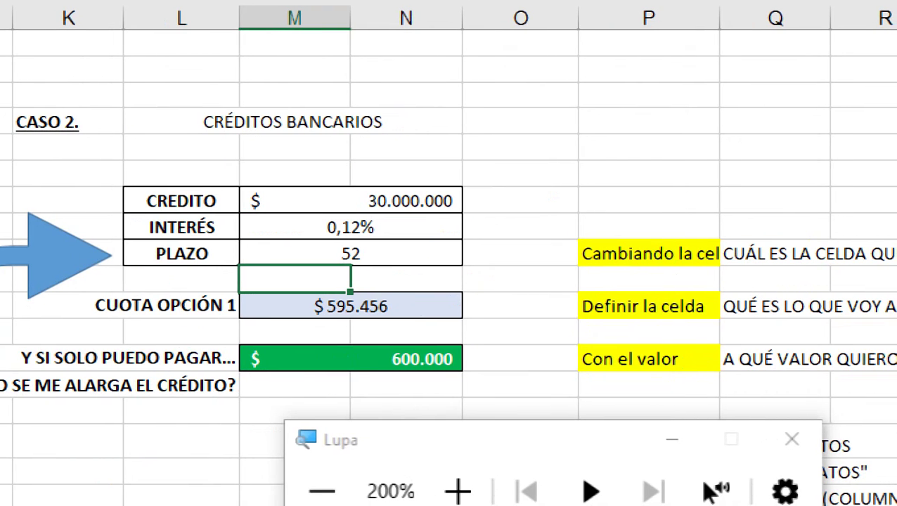
key(Up)
key(Up)
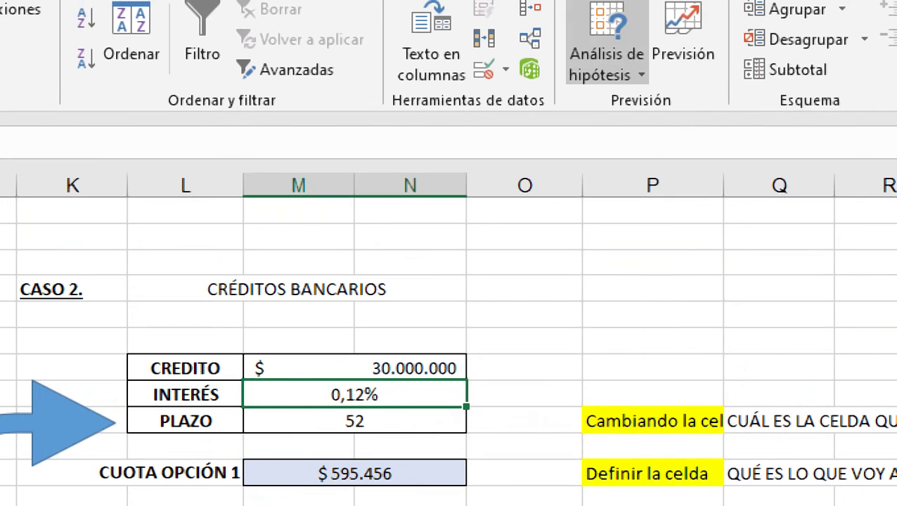
Step: Goal Seek M11 to 600000 by changing interest cell M8 with term 52, yielding 0,15%
click(606, 66)
key(Down)
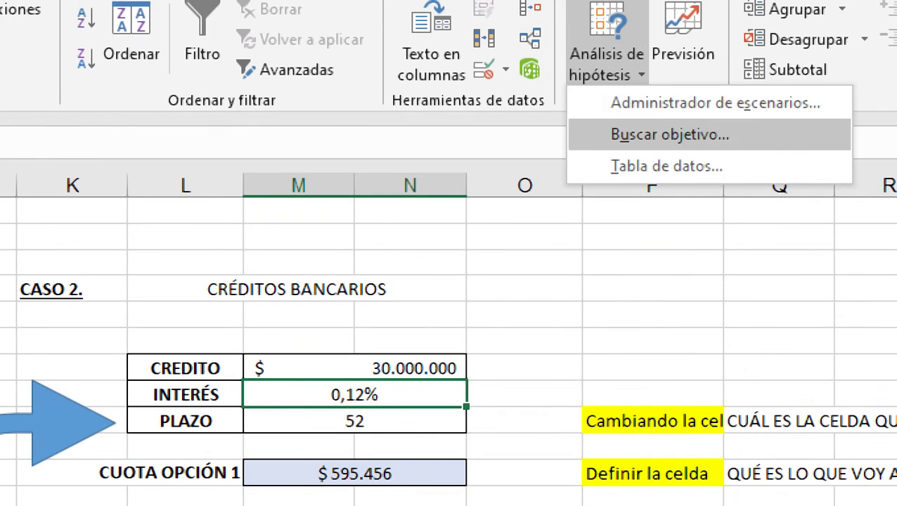
key(Up)
key(Down)
key(Escape)
key(ctrl+c)
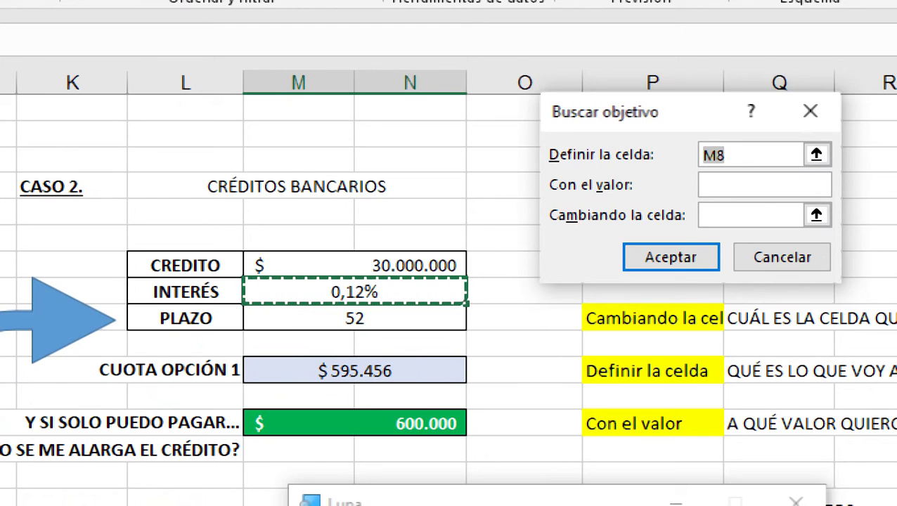
click(354, 371)
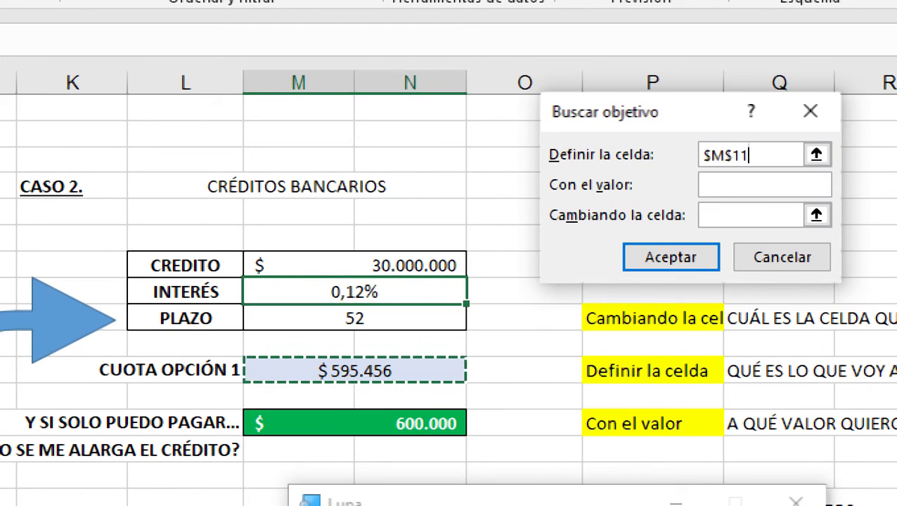
click(766, 185)
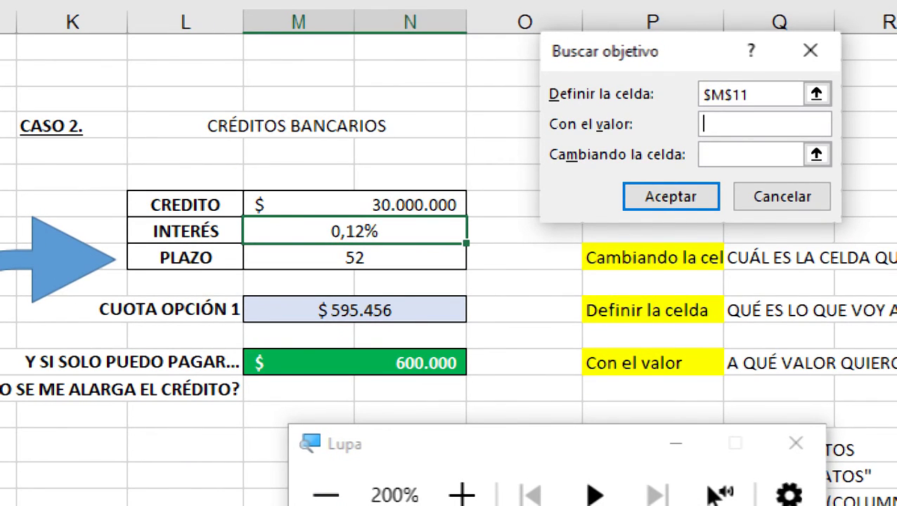
text(60000)
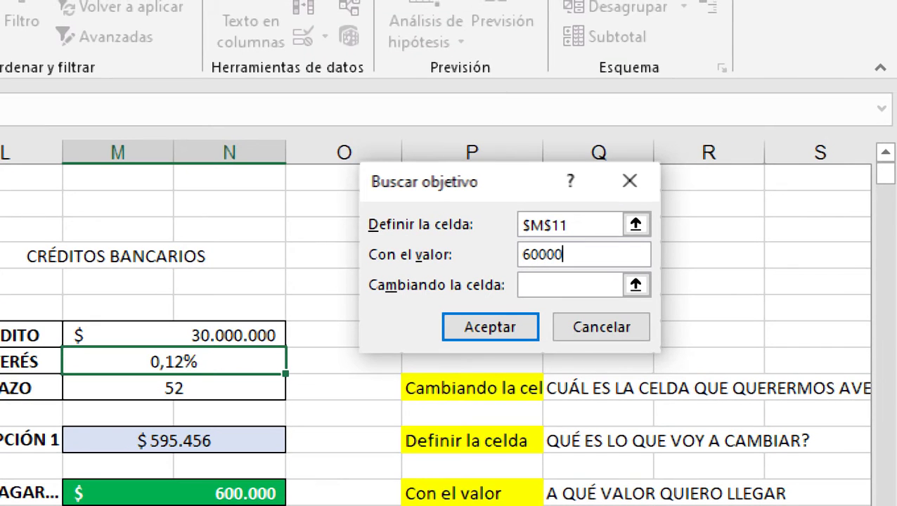
text(0)
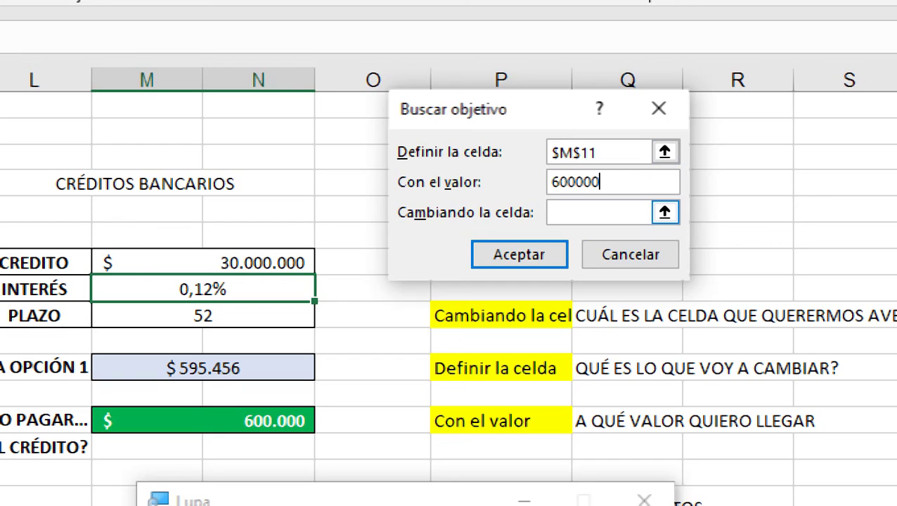
click(665, 212)
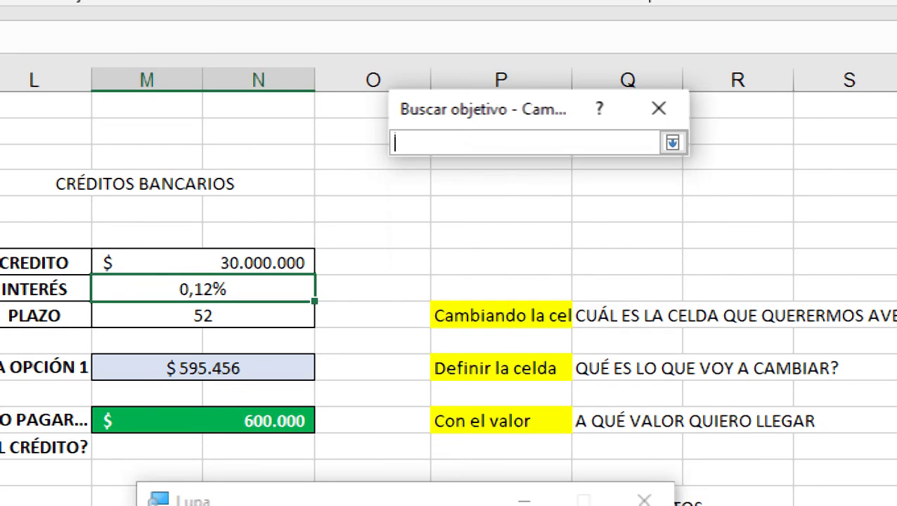
click(203, 289)
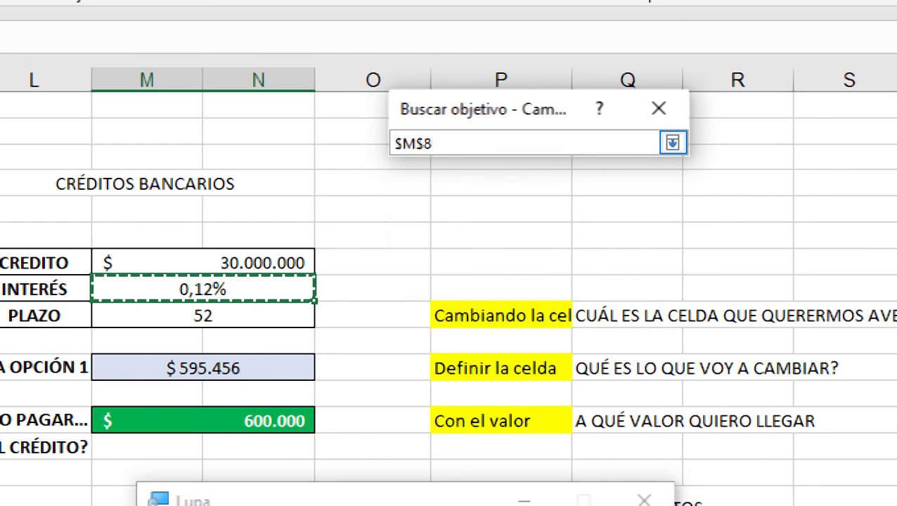
click(672, 143)
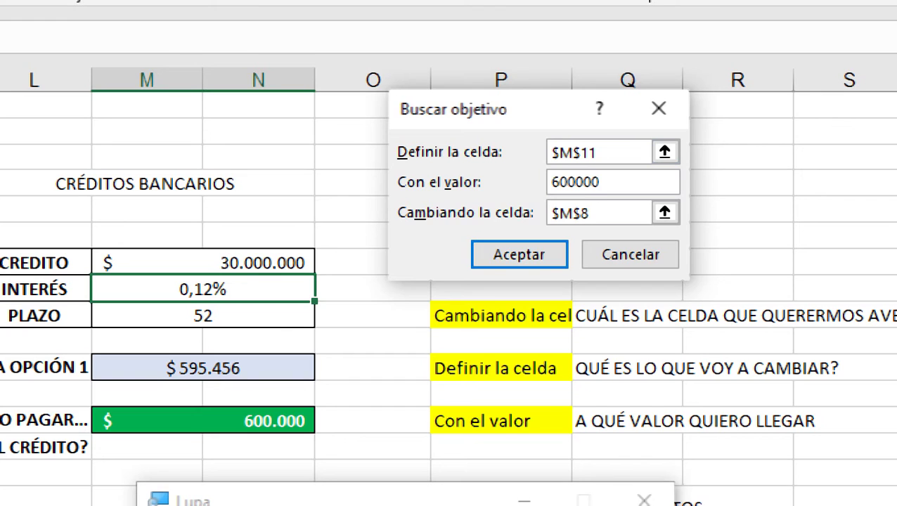
key(Return)
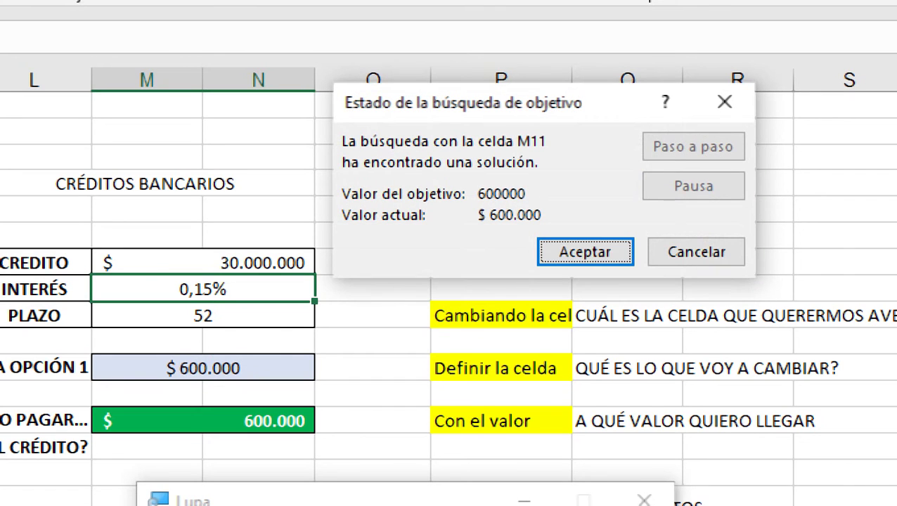
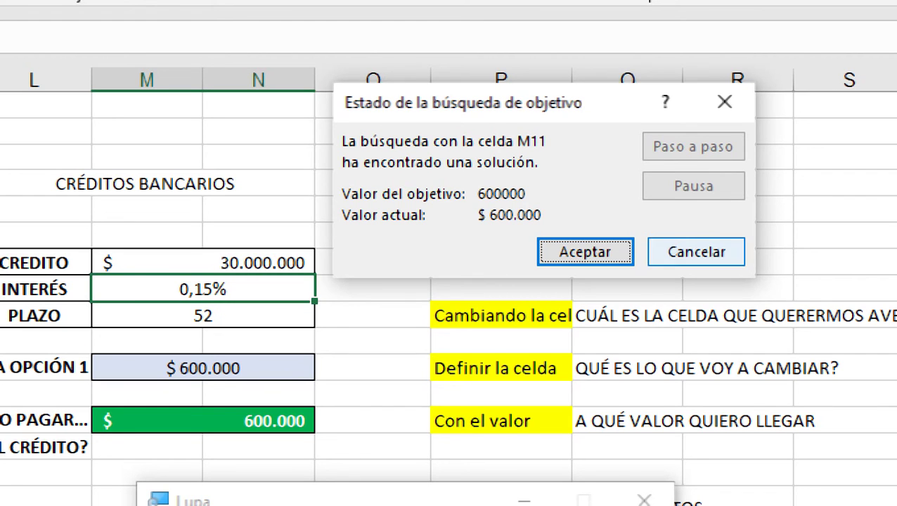
Step: Cancel Goal Seek to restore 0,12% interest and the $595.456 payment, then review the interest and term 52 cells
key(Escape)
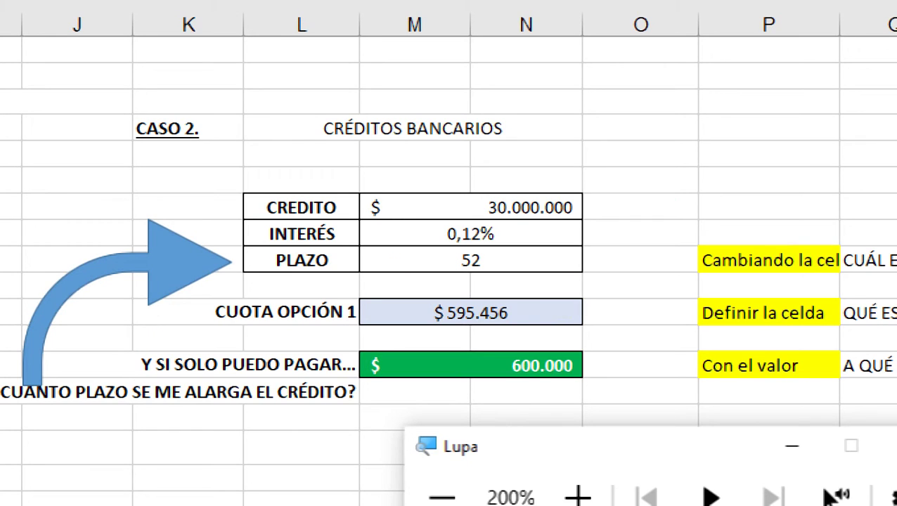
click(469, 233)
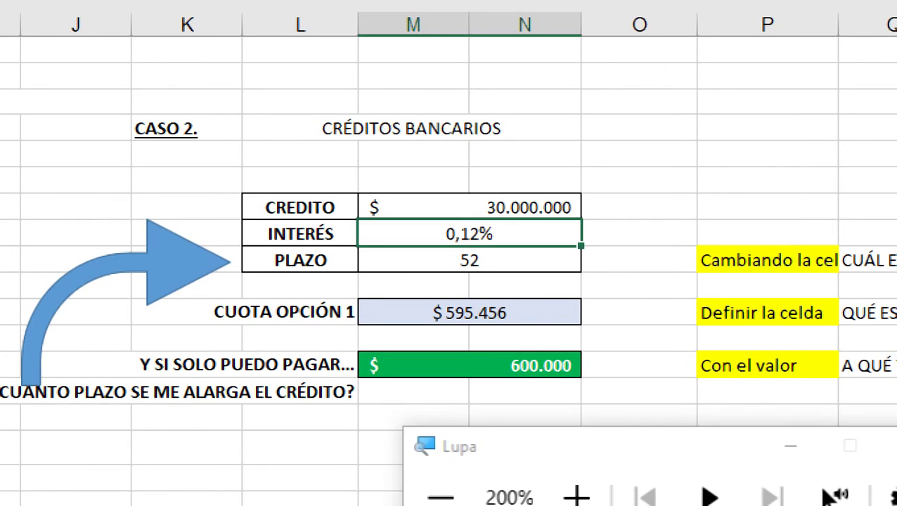
click(469, 260)
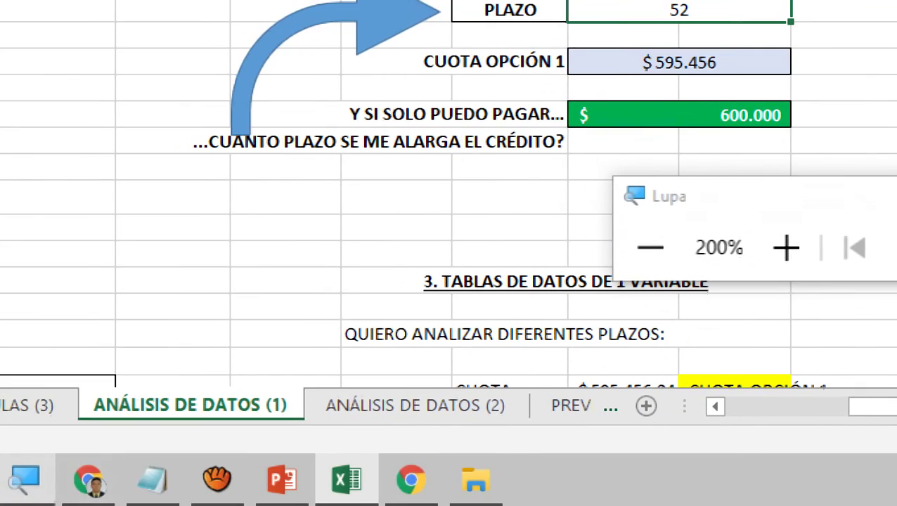
Step: Switch to the Meet call, reset the magnifier to 100%, and dismiss the 'Estás presentando' notification
click(88, 480)
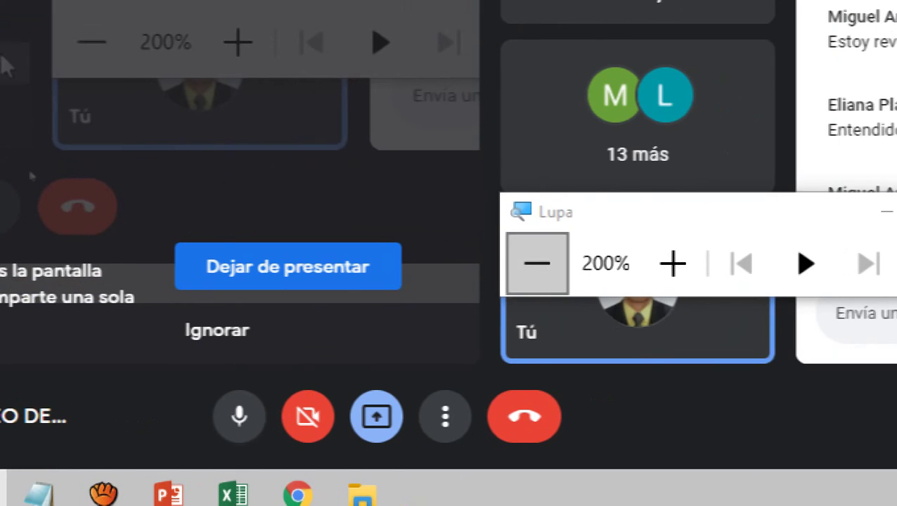
click(537, 263)
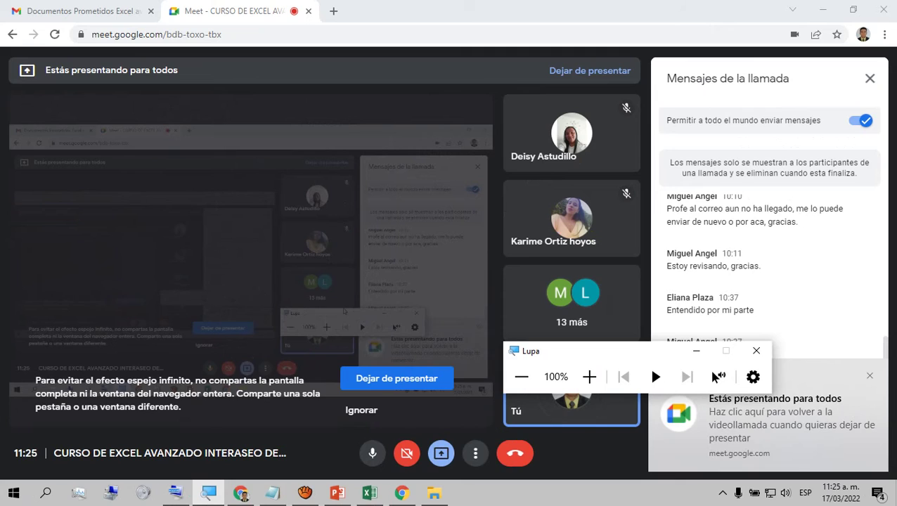
drag(619, 351, 603, 478)
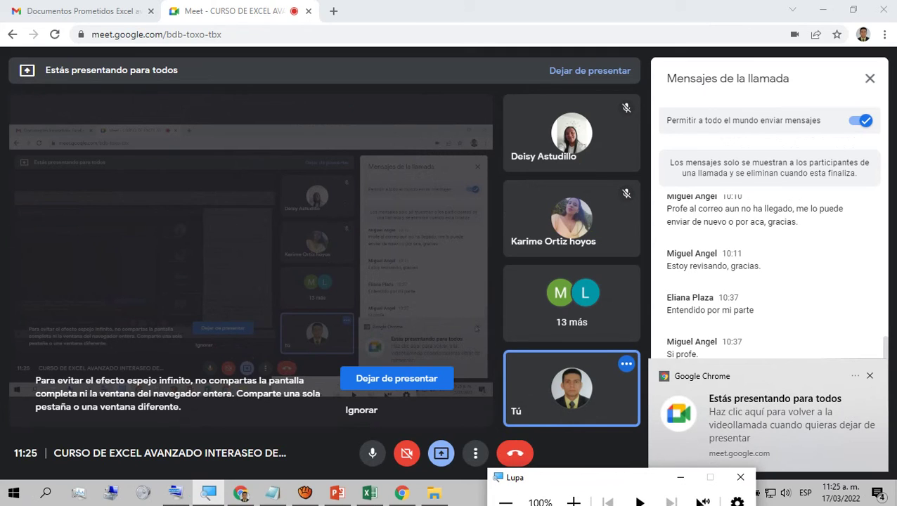
click(870, 375)
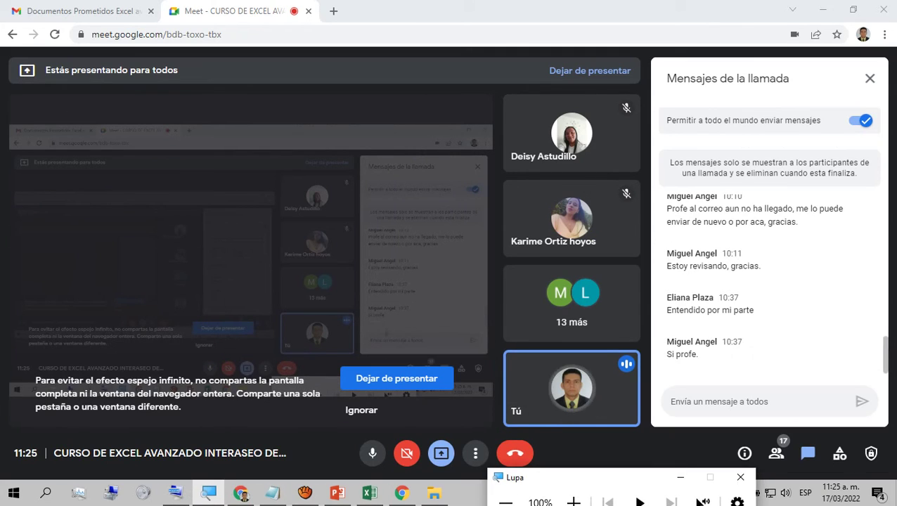
mouse_move(120, 349)
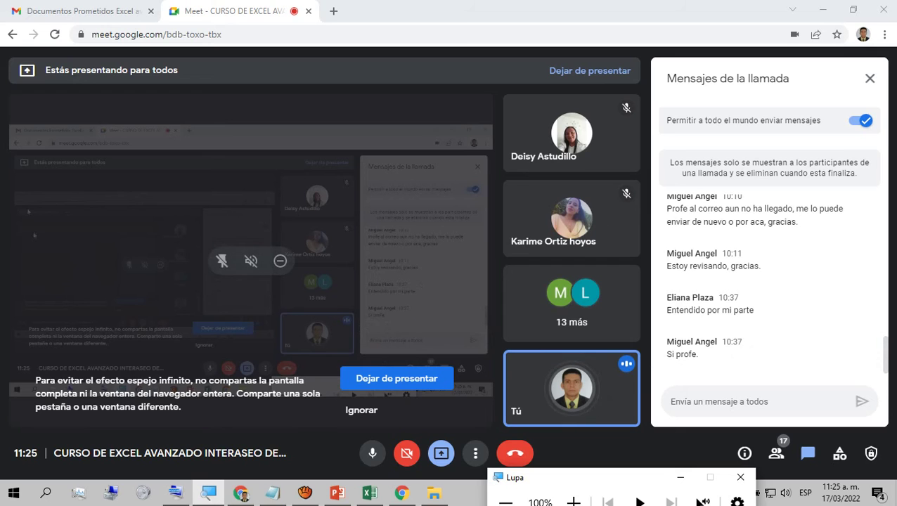
Step: Return to the Excel workbook and magnify the view around the loan payment table
click(369, 492)
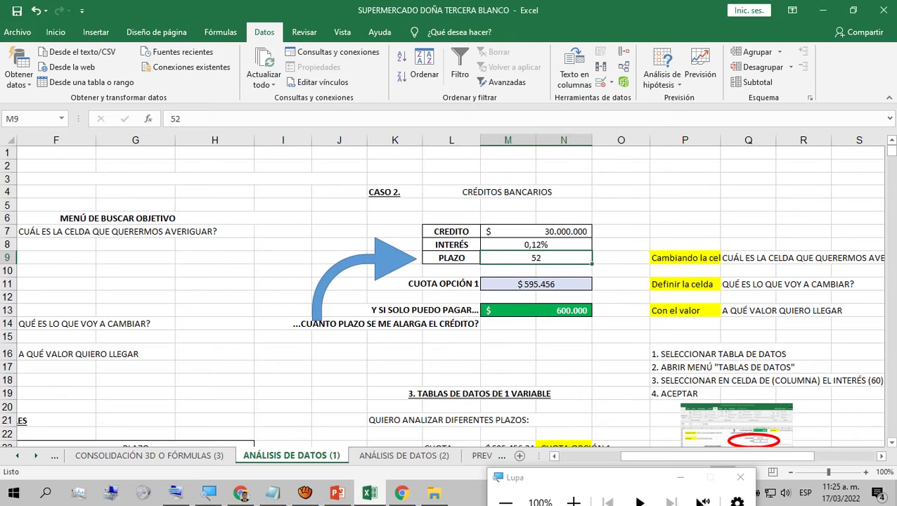
drag(892, 151, 892, 153)
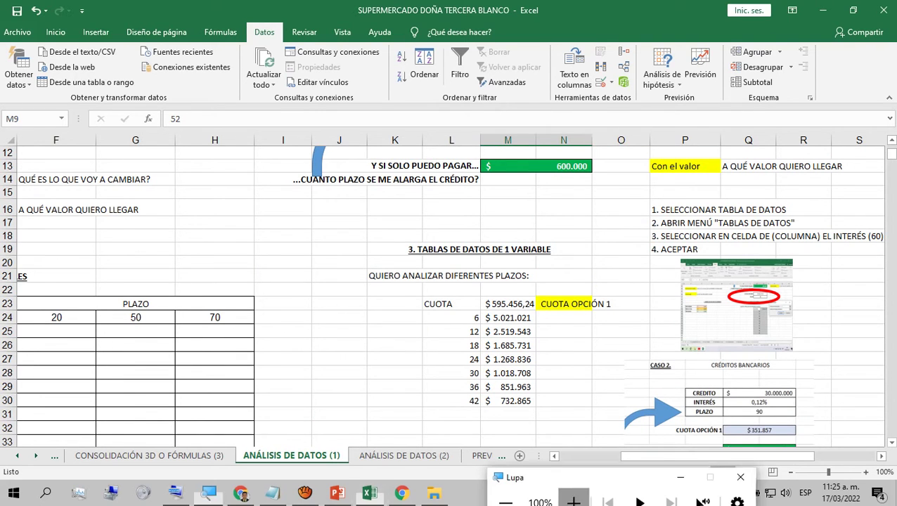
click(574, 502)
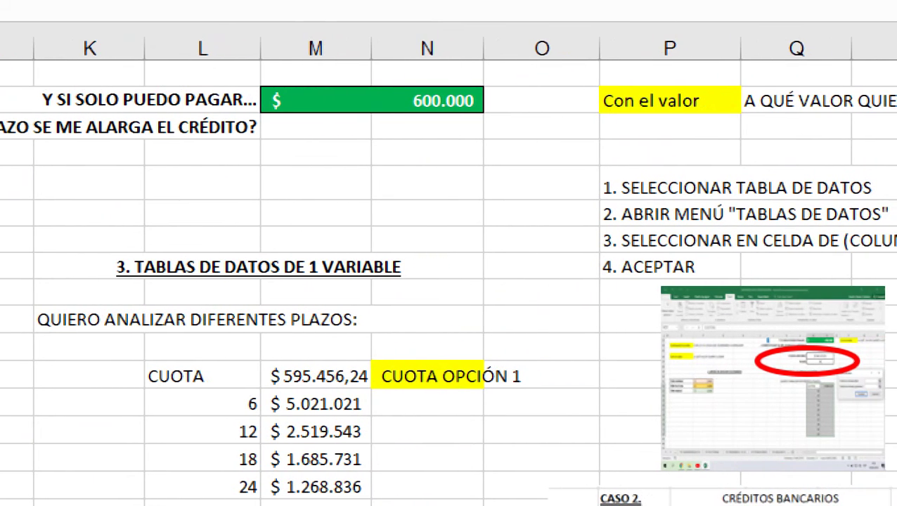
click(372, 101)
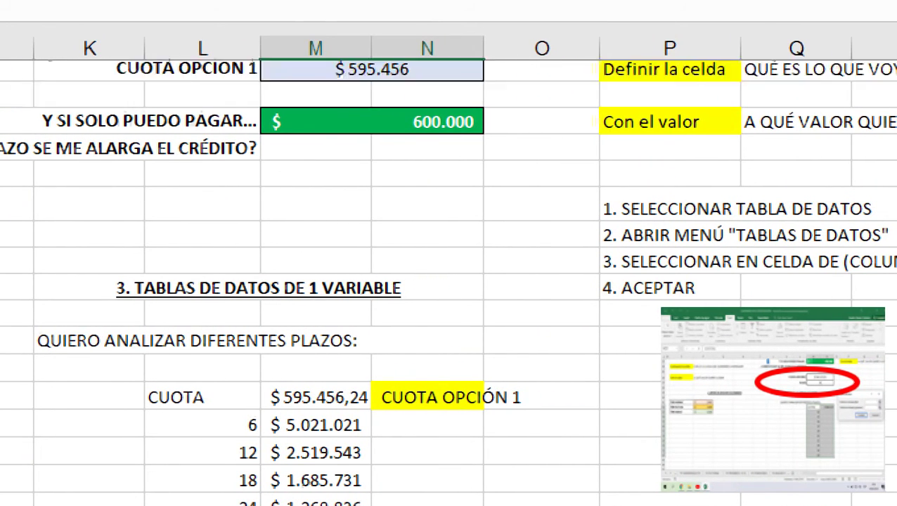
click(388, 251)
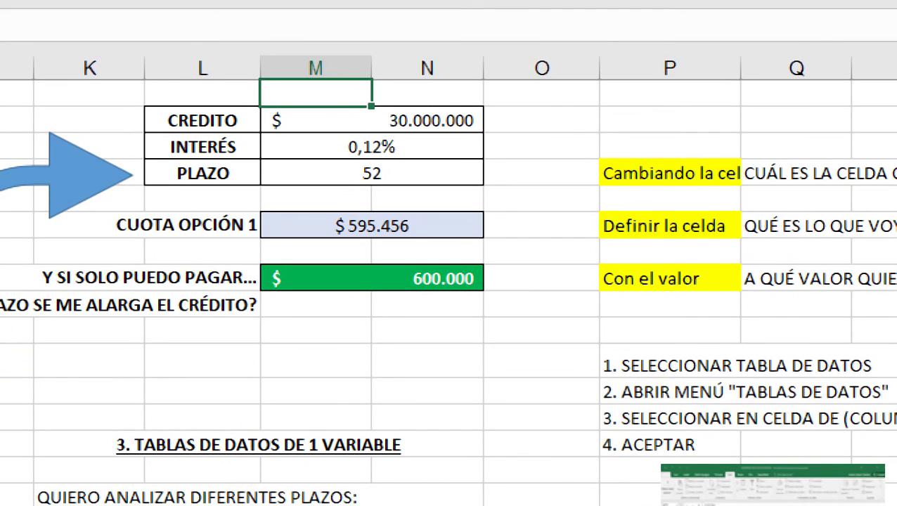
Step: Change the PLAZO term from 52 to 90, recalculating the first-option payment to $351.857
click(372, 173)
text(90)
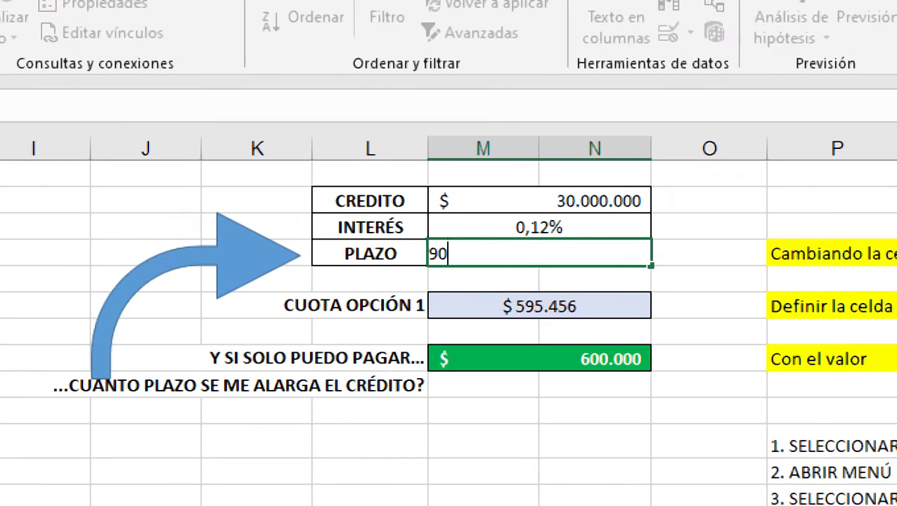
key(Return)
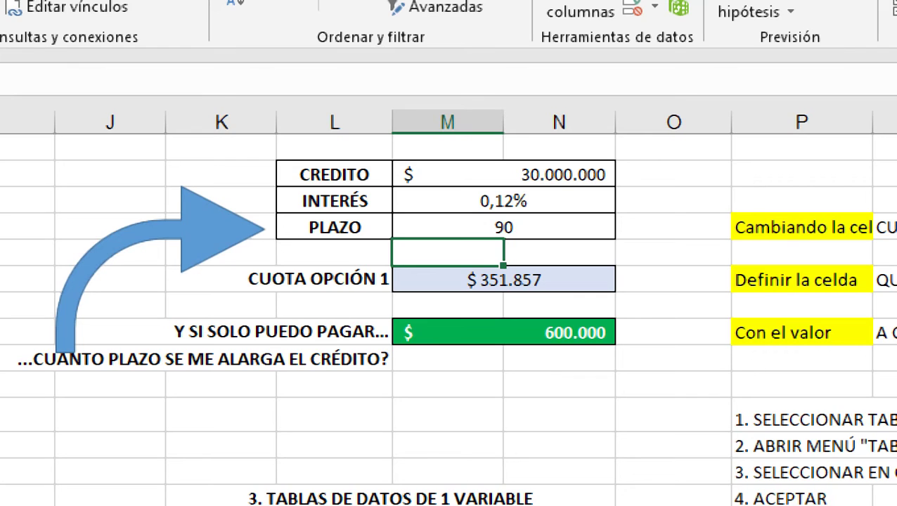
click(447, 304)
click(503, 279)
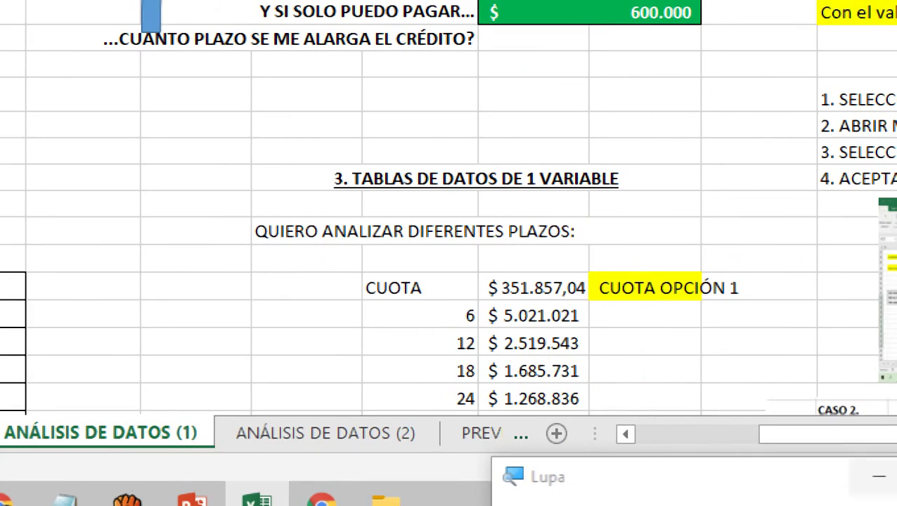
Step: Delete the old payment values beside terms 6 to 42 below the $351.857,04 reference
click(534, 287)
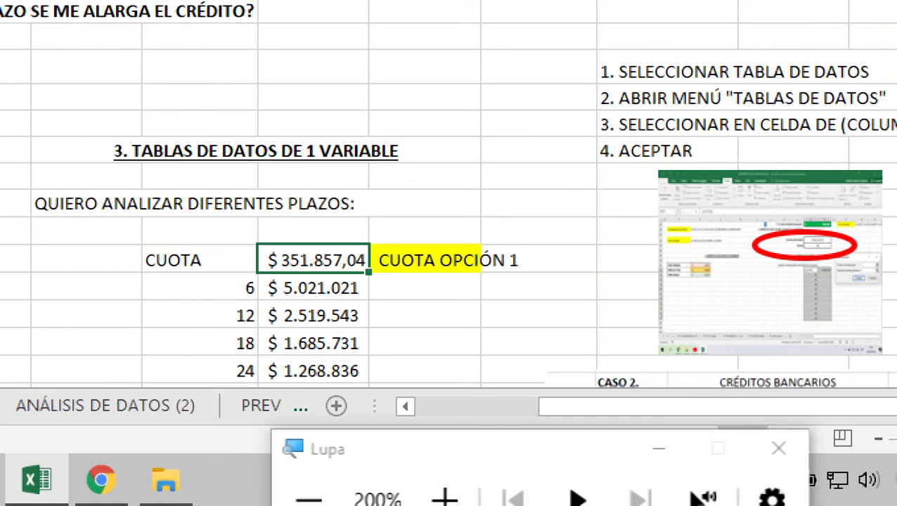
mouse_move(313, 287)
mouse_down()
mouse_move(313, 373)
mouse_move(313, 349)
mouse_up()
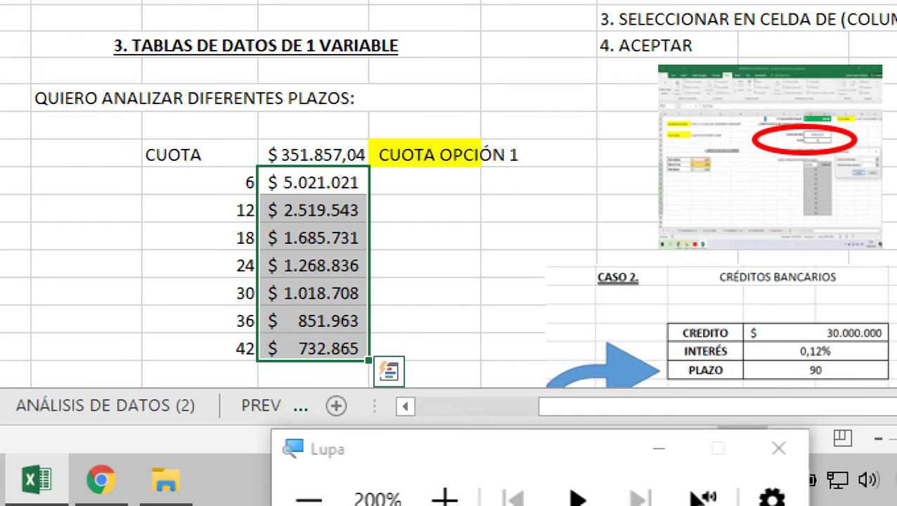
key(Delete)
click(316, 155)
click(313, 183)
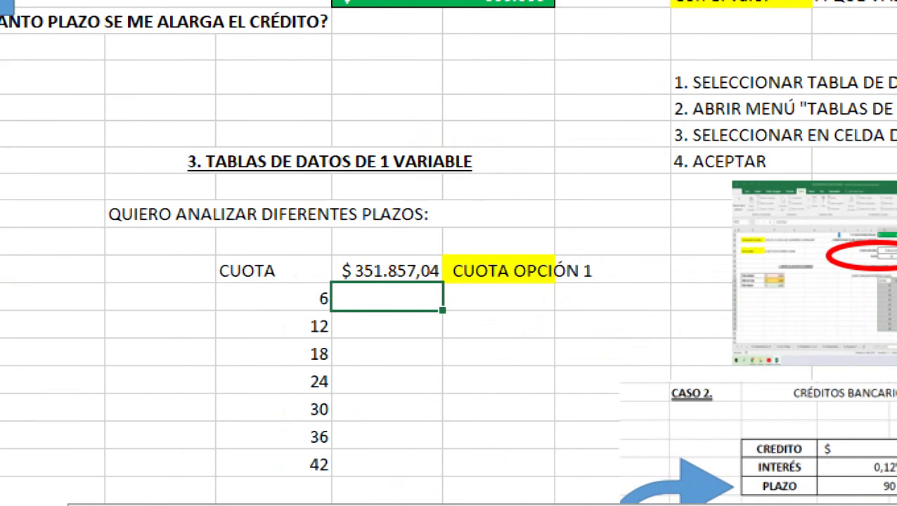
Step: Select the data table range from the CUOTA cell through the term 42 row
click(387, 271)
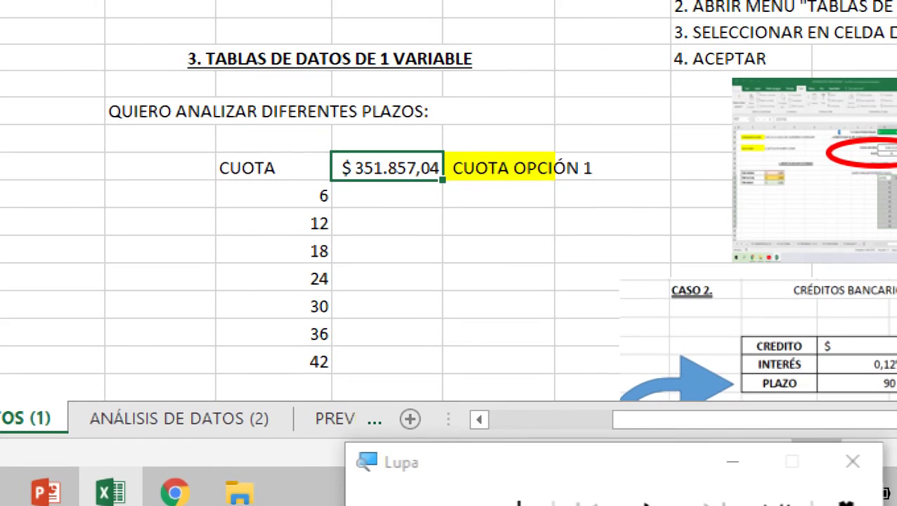
drag(253, 168, 387, 361)
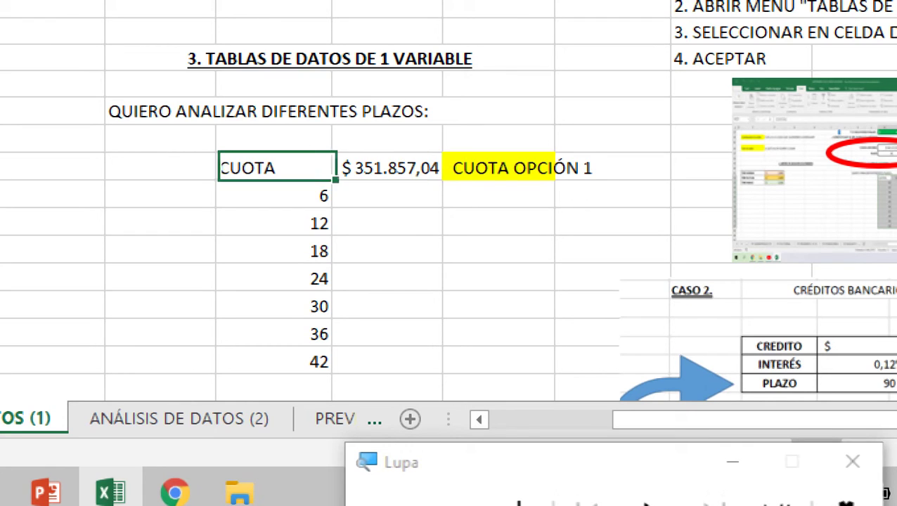
click(272, 167)
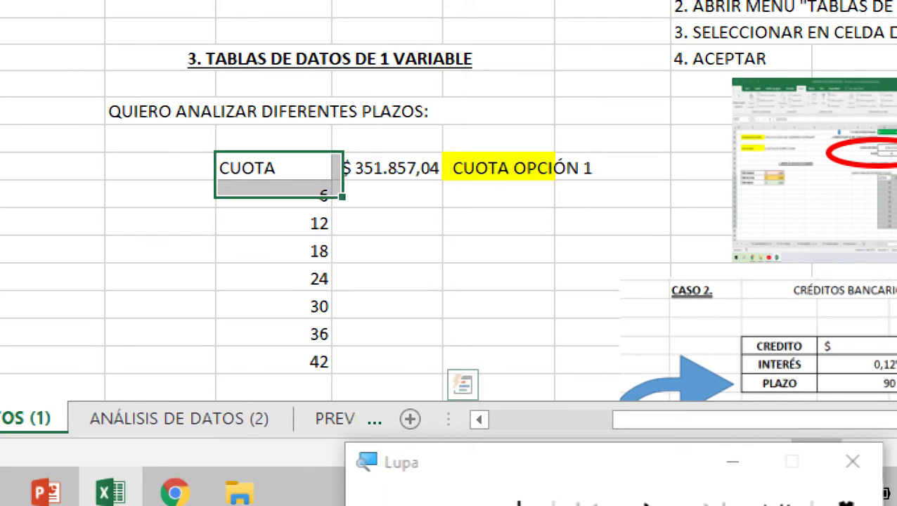
key(Down)
key(Down)
key(Down)
key(Down)
key(Down)
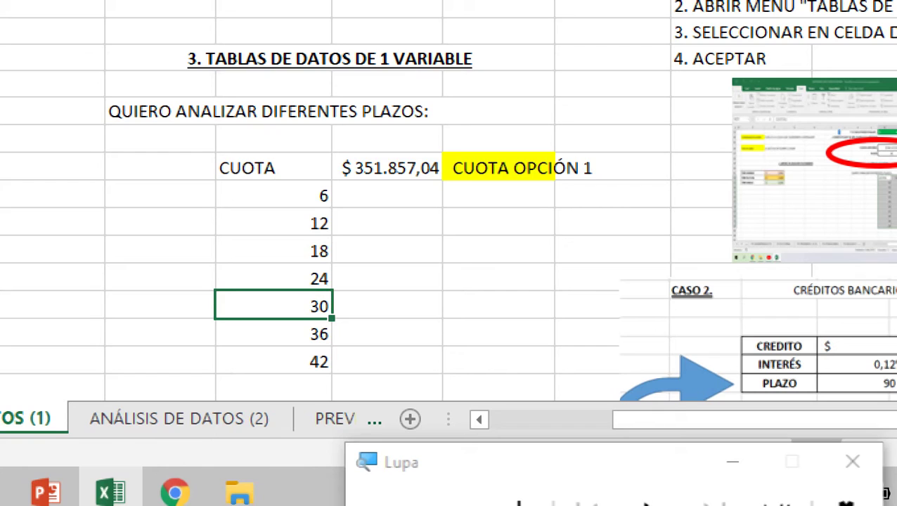
click(387, 167)
mouse_move(253, 168)
mouse_down()
mouse_move(387, 195)
mouse_move(387, 363)
mouse_up()
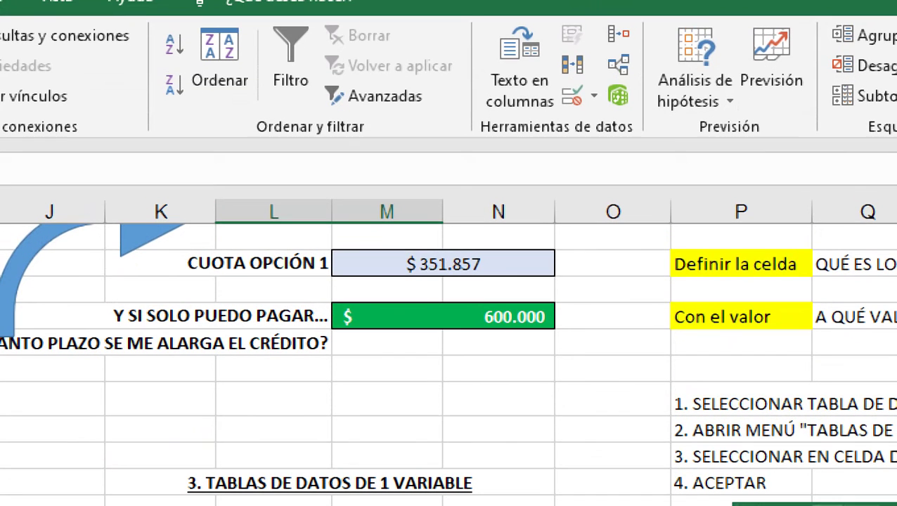
Step: Create a Data Table with column input $M$9 (PLAZO), filling payments from $5.021.021 down to $851.963
click(694, 81)
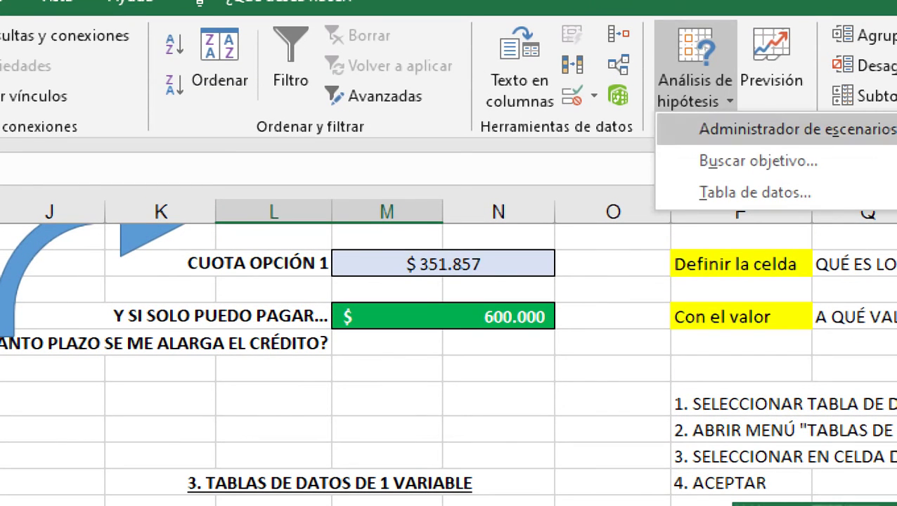
click(755, 192)
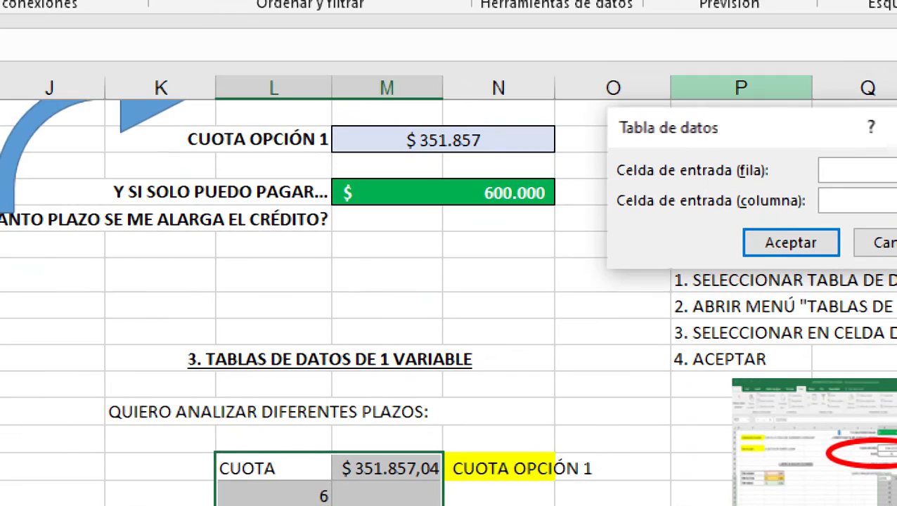
drag(668, 125, 272, 328)
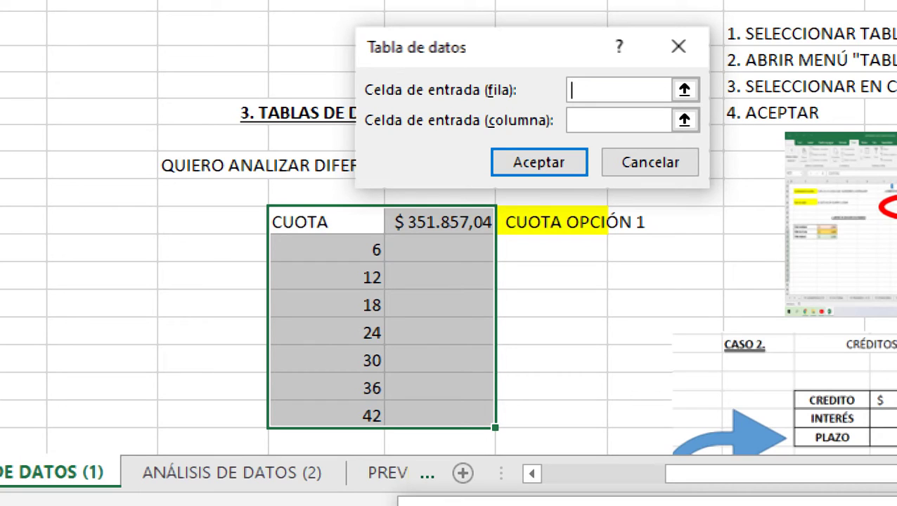
key(Tab)
click(684, 120)
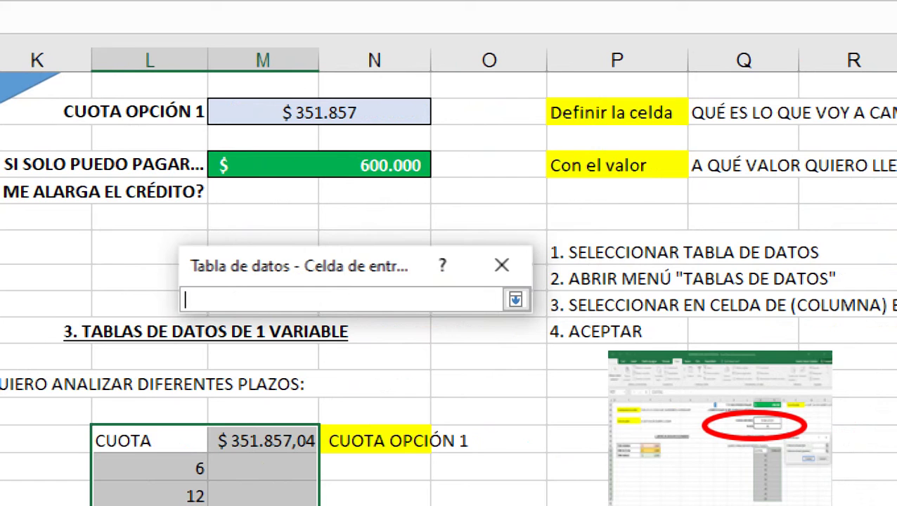
click(319, 112)
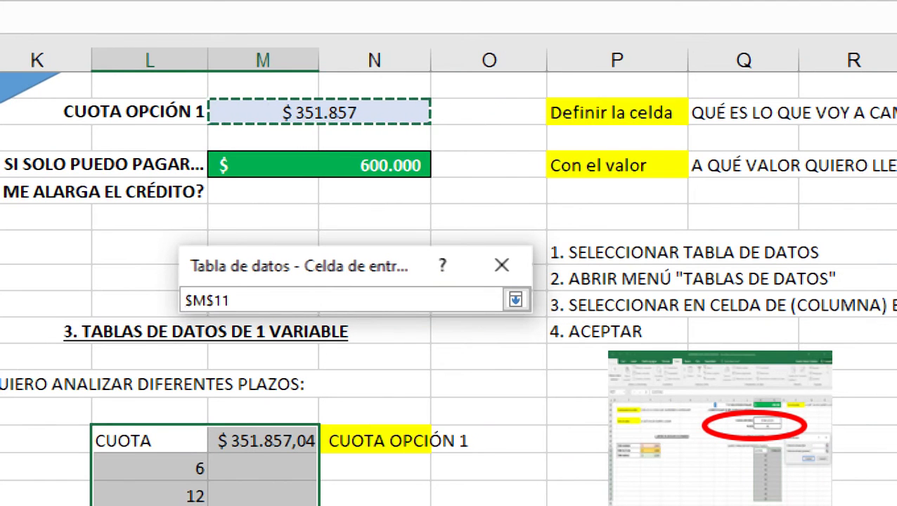
click(262, 85)
click(542, 40)
click(541, 66)
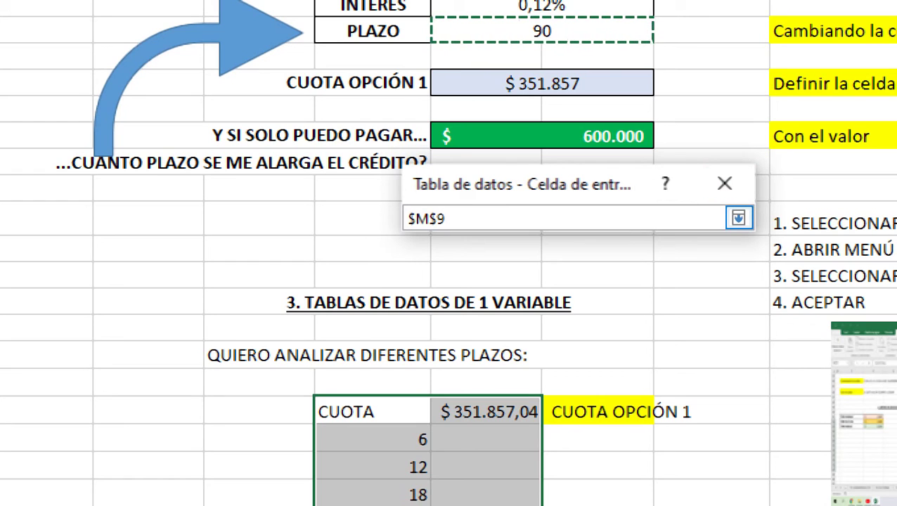
click(738, 218)
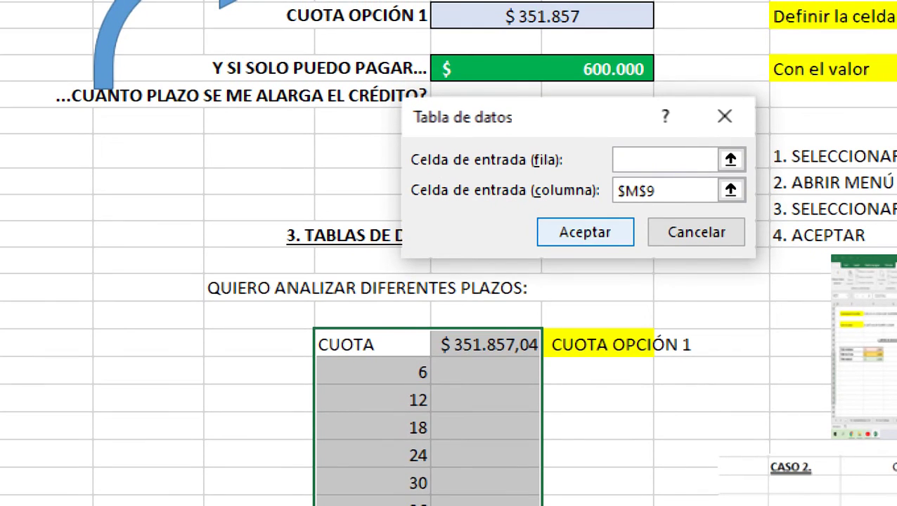
key(Return)
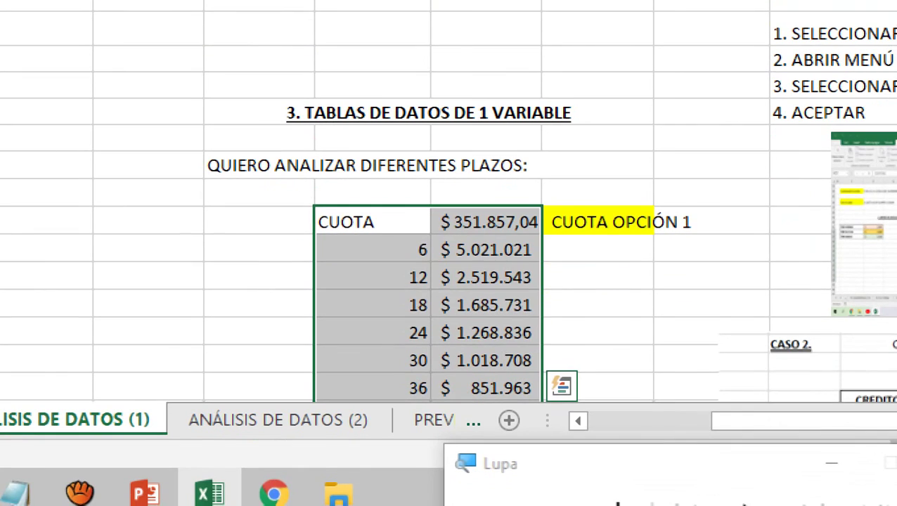
click(597, 277)
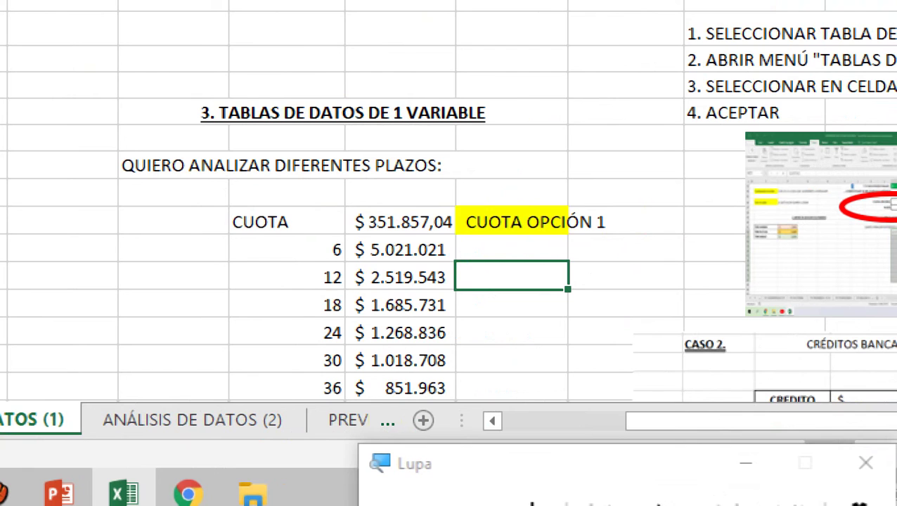
click(287, 277)
key(Up)
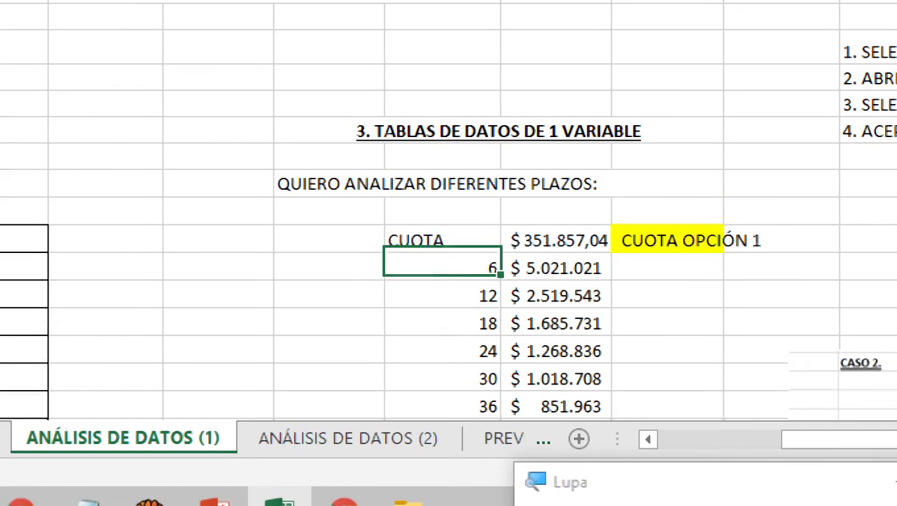
key(Up)
key(Right)
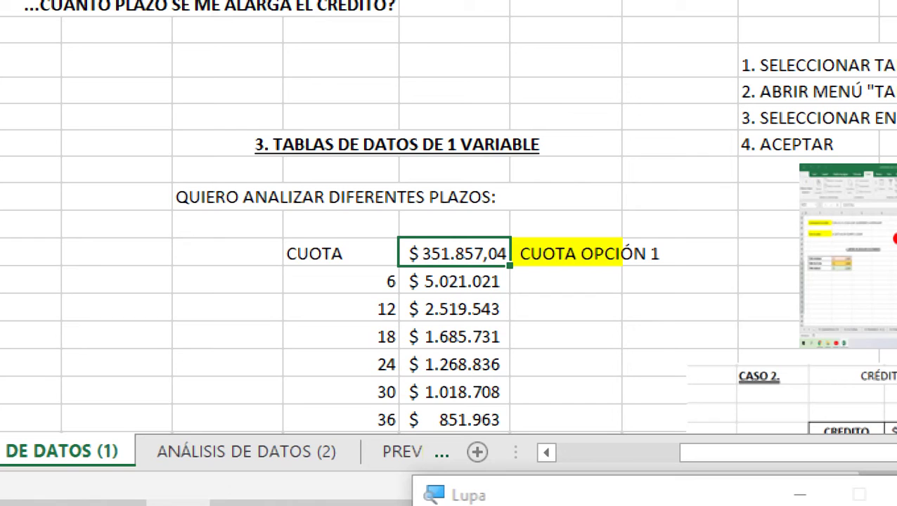
click(454, 281)
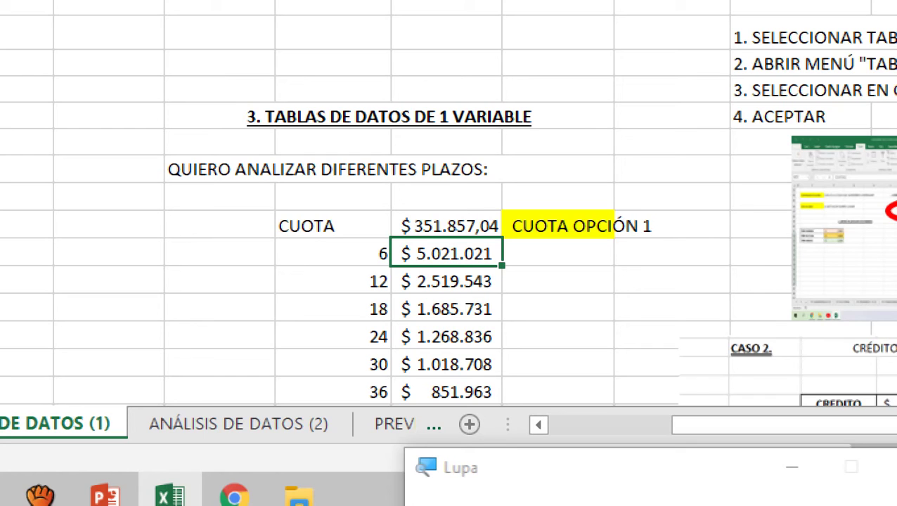
click(447, 282)
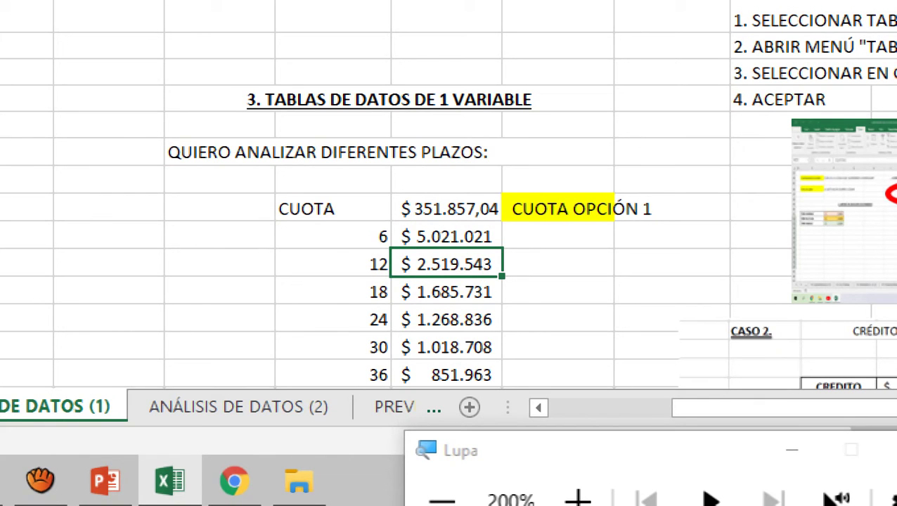
key(Down)
key(Down)
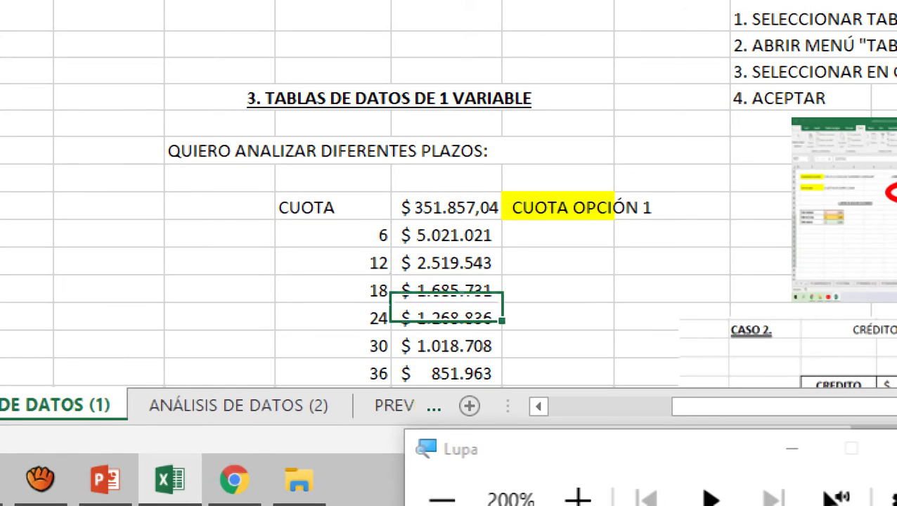
key(Down)
key(Down)
key(Down)
key(Down)
key(Up)
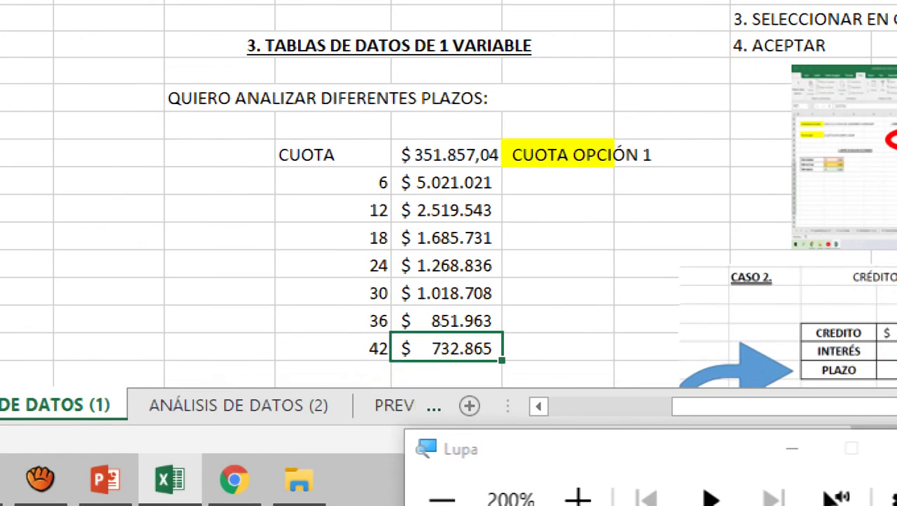
key(Up)
key(Down)
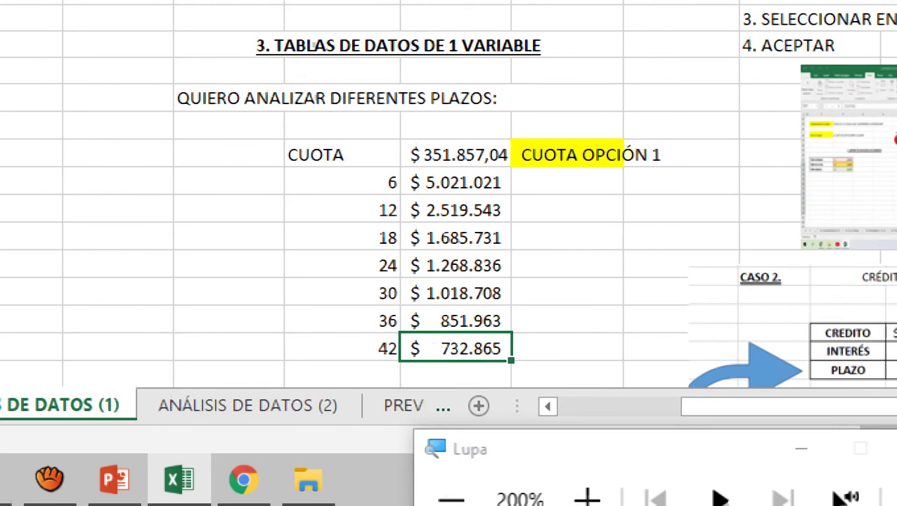
click(201, 293)
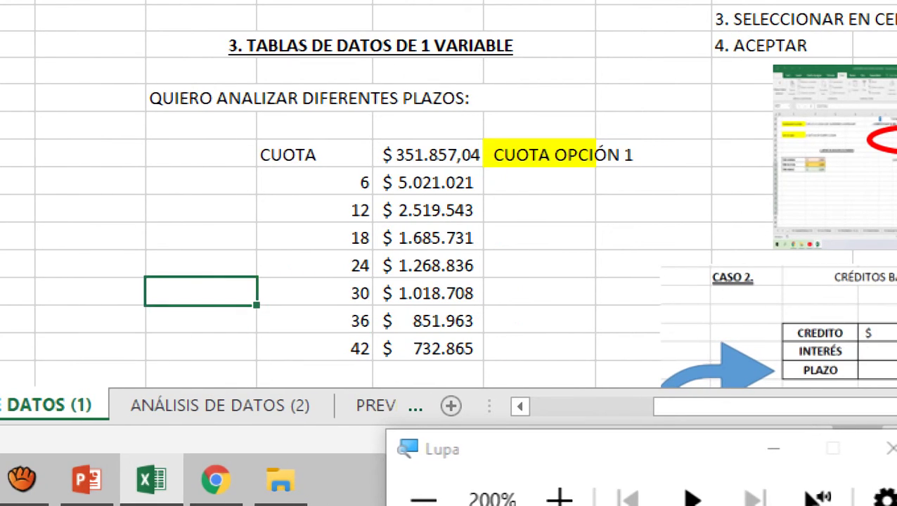
click(447, 374)
key(Down)
key(Down)
Step: Delete the old payments under terms 10 onward in the CUOTA OPCIÓN 1 row
key(Down)
key(Down)
key(Down)
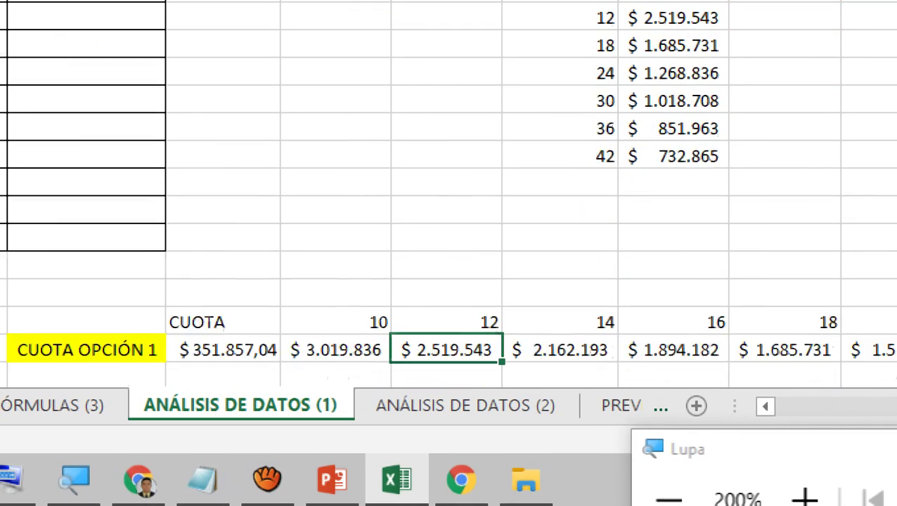
key(Down)
key(Down)
key(Down)
key(Up)
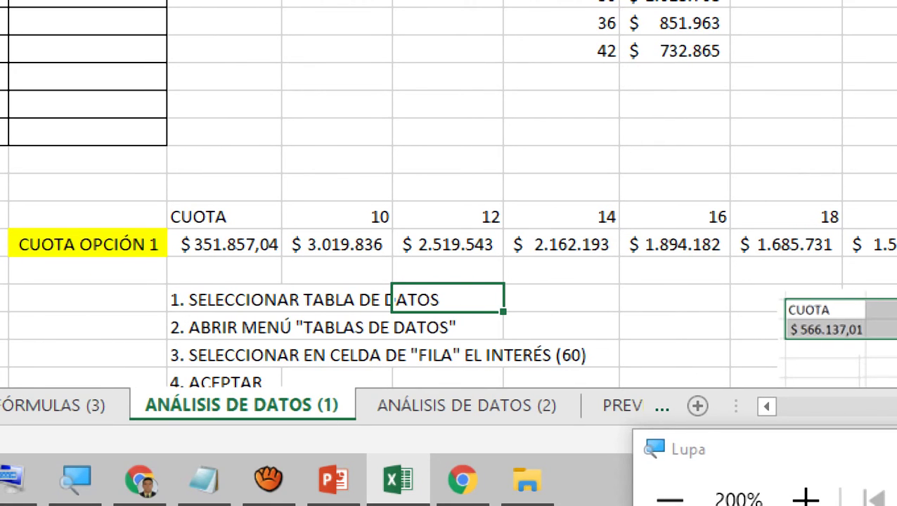
drag(336, 244, 890, 244)
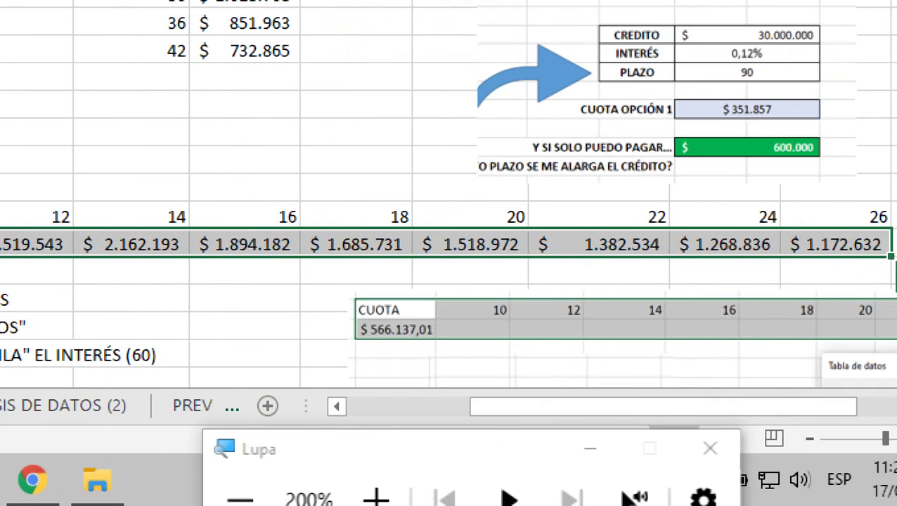
key(Delete)
mouse_move(661, 406)
mouse_down()
mouse_move(703, 405)
mouse_move(556, 406)
mouse_up()
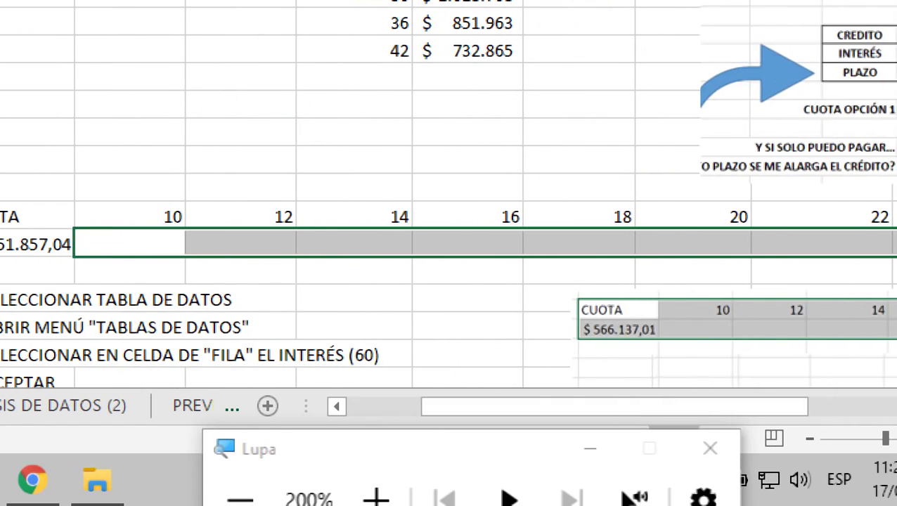
click(222, 244)
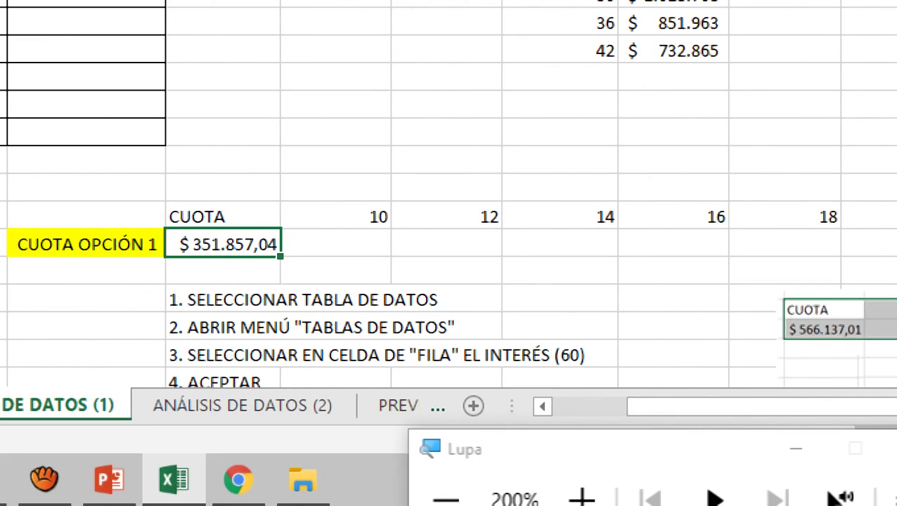
Step: Delete the leftover $ 1.090.172 under term 28 and select the table back to CUOTA
mouse_move(223, 216)
mouse_down()
mouse_move(336, 244)
mouse_move(886, 244)
mouse_up()
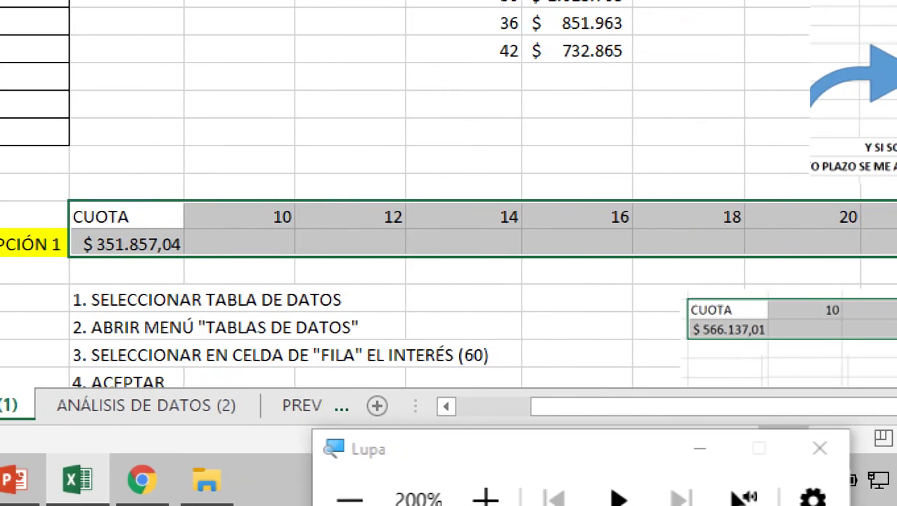
drag(886, 244, 890, 274)
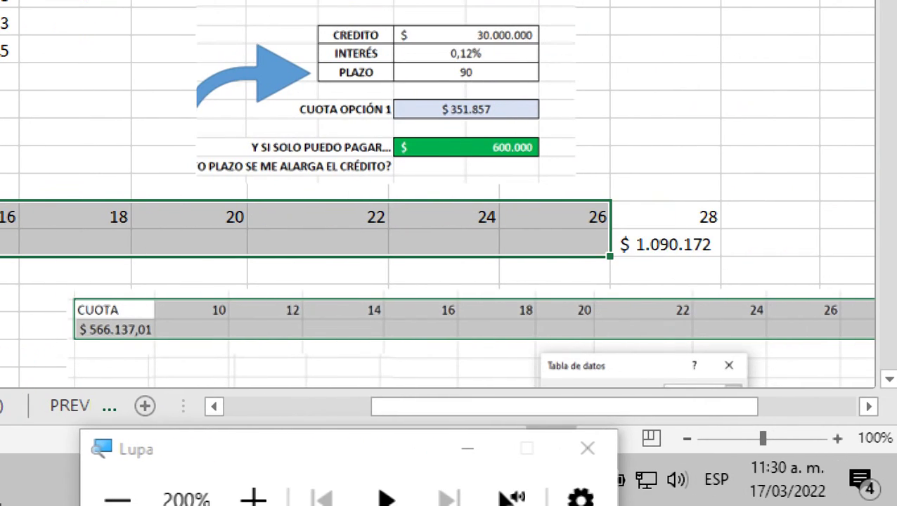
click(665, 242)
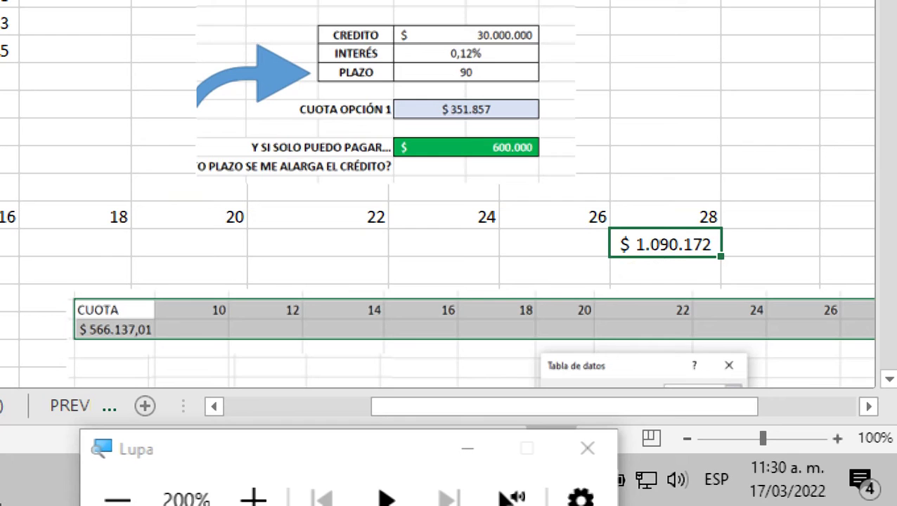
key(Delete)
drag(664, 243, 14, 232)
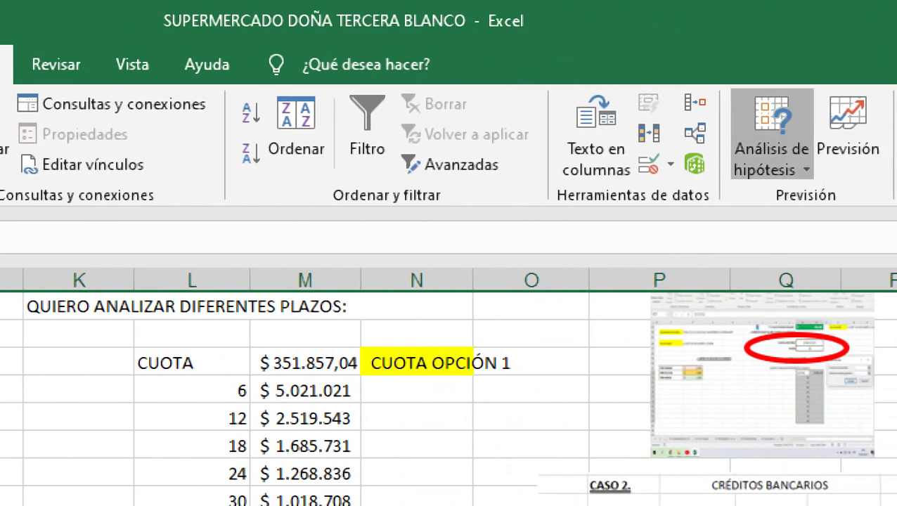
Step: Open What-If Analysis > Data Table and enter $M$9 (PLAZO) as the row input cell
click(772, 141)
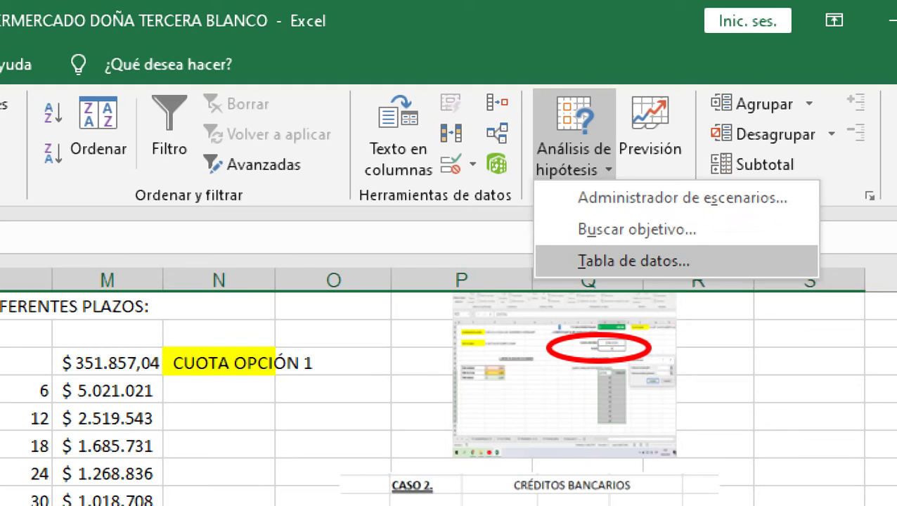
click(633, 261)
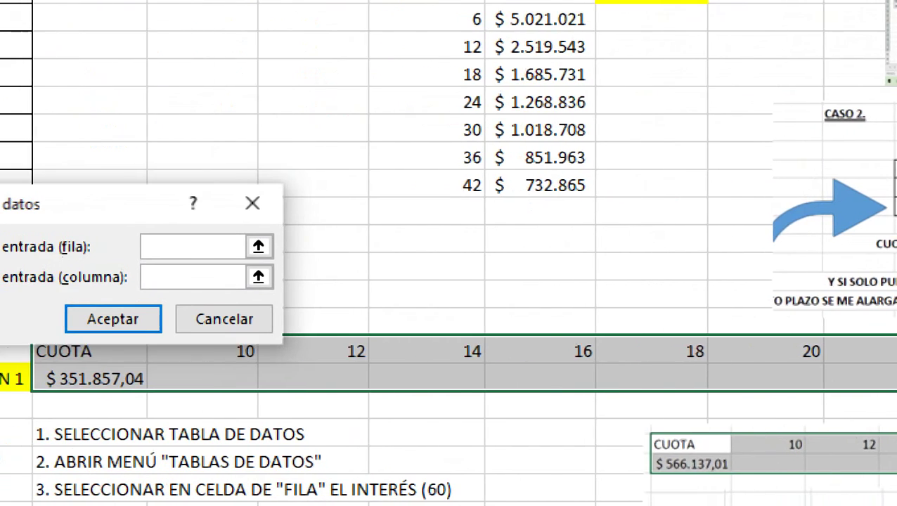
drag(106, 204, 455, 123)
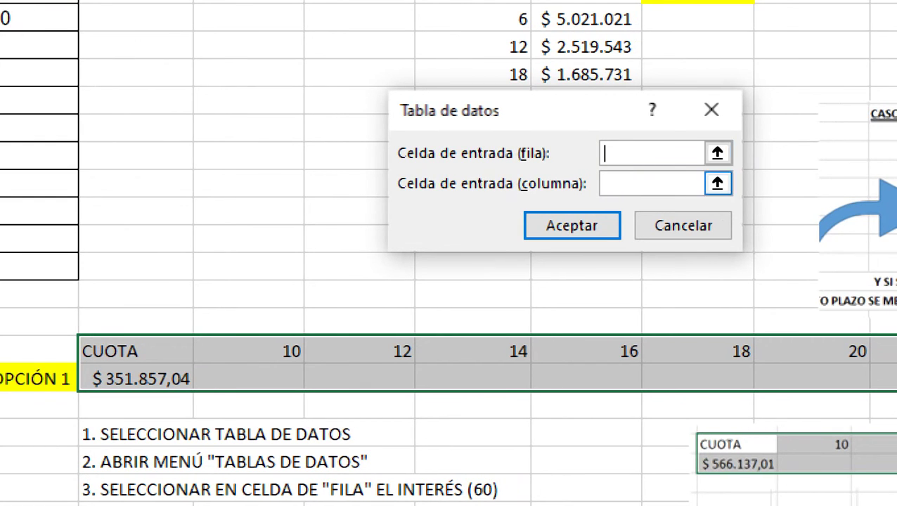
click(717, 153)
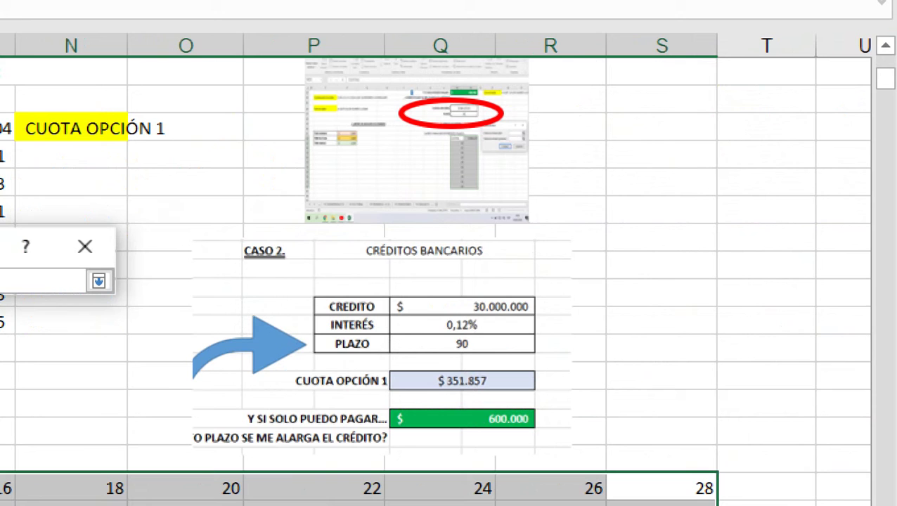
click(185, 72)
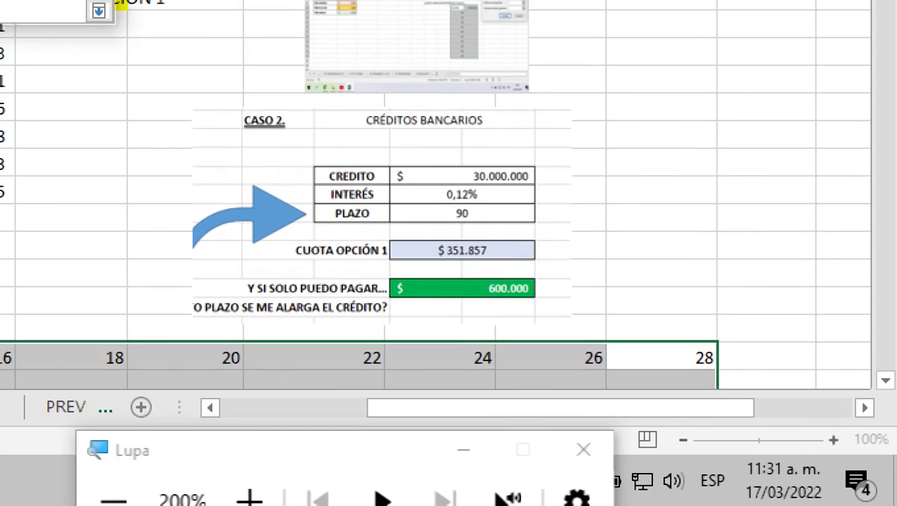
key(BackSpace)
text(7)
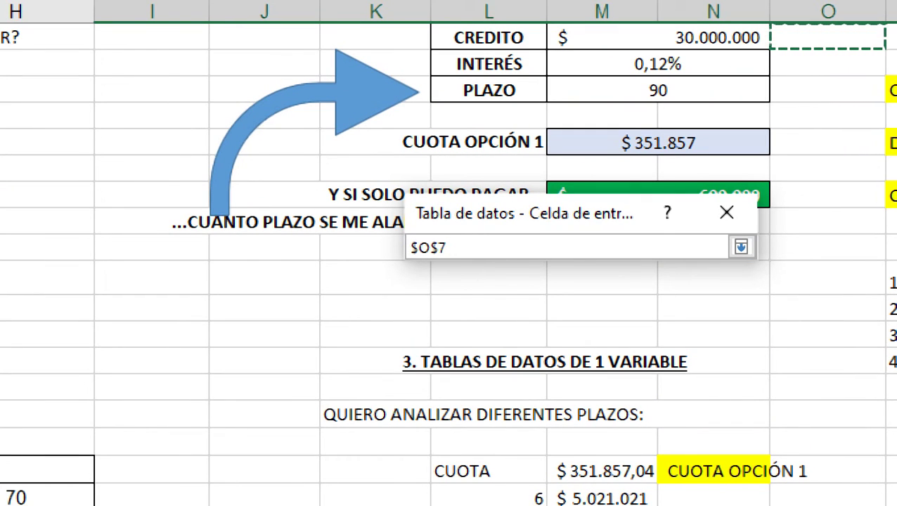
click(658, 90)
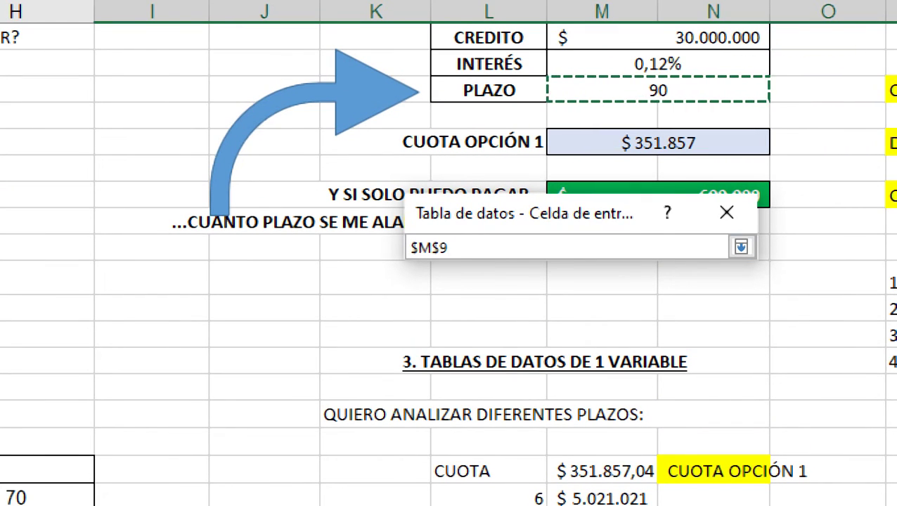
click(741, 247)
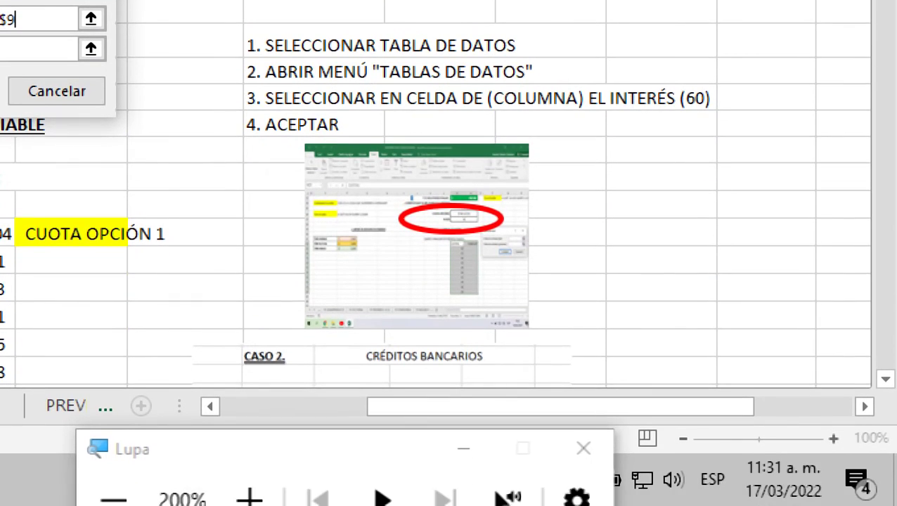
click(114, 497)
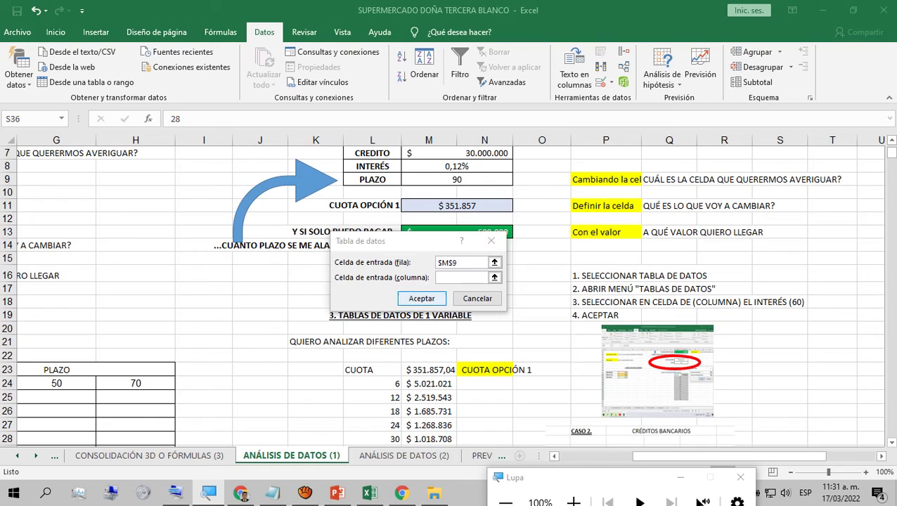
Step: Accept the data table, filling row 37 from $3.019.836 at term 10, and check its {=TABLA(M9;)} formula
key(Return)
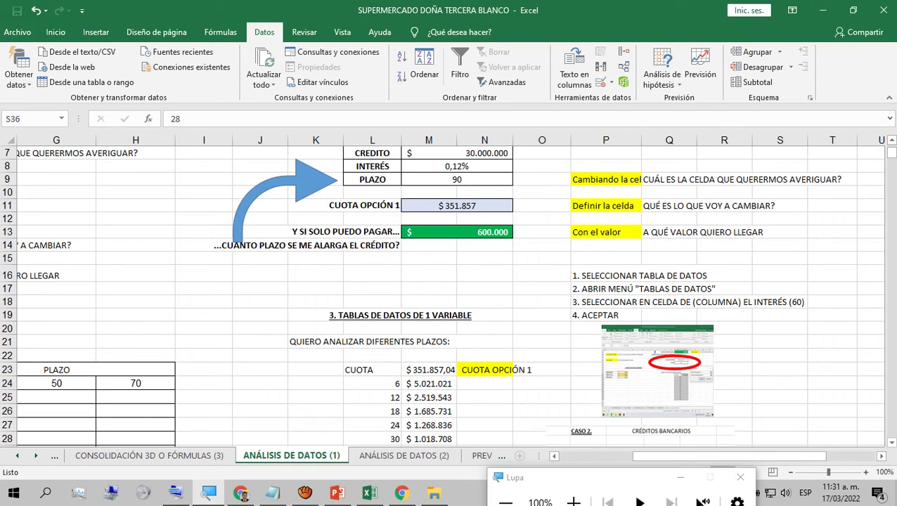
scroll(447, 295, down, 11)
scroll(448, 295, up, 6)
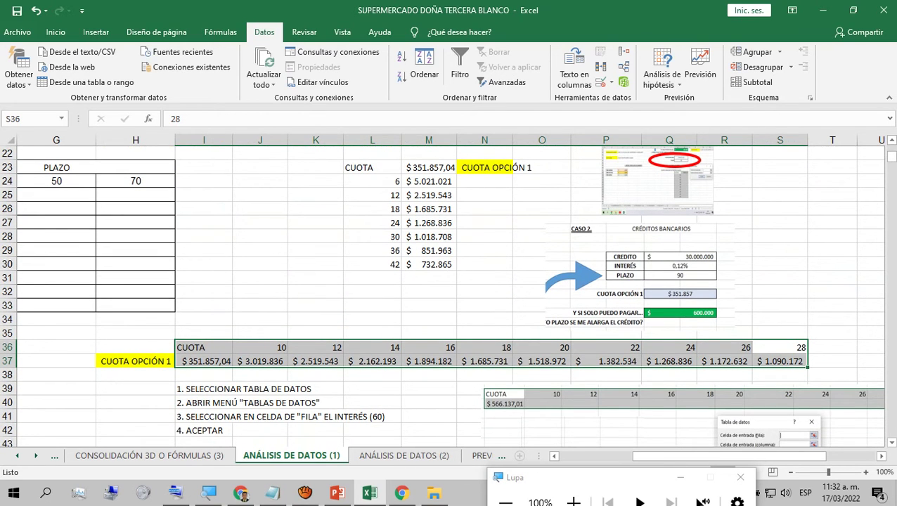
click(260, 362)
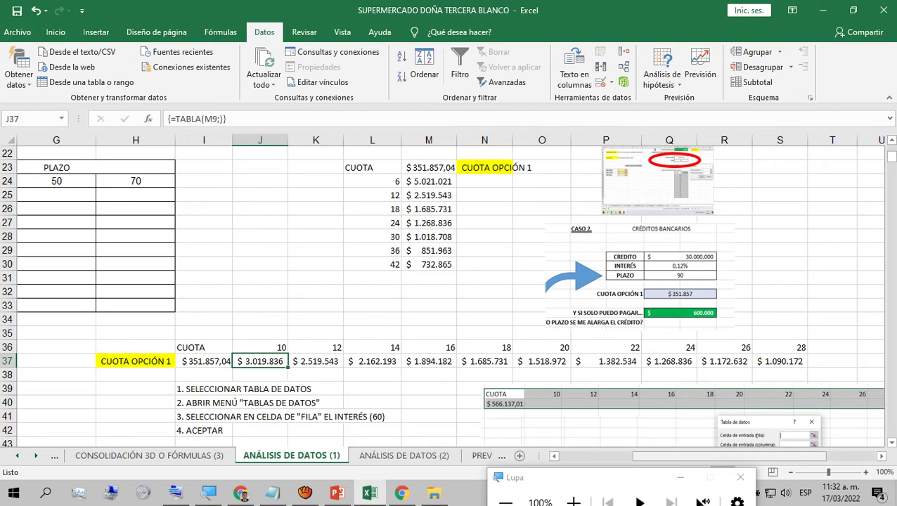
click(573, 502)
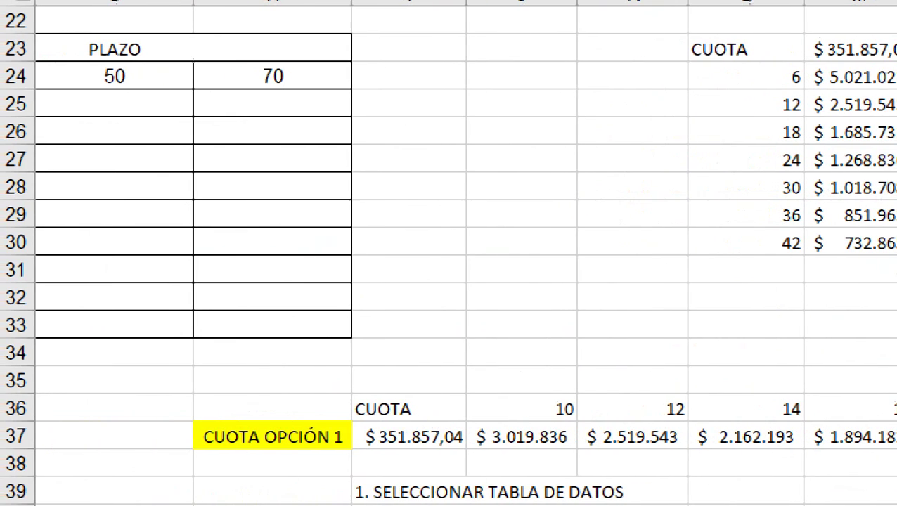
click(521, 436)
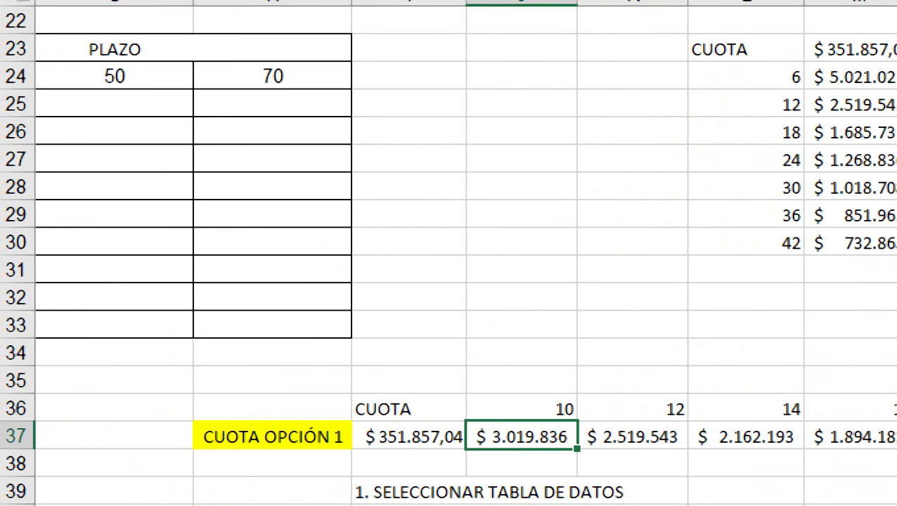
click(431, 355)
click(114, 76)
key(Left)
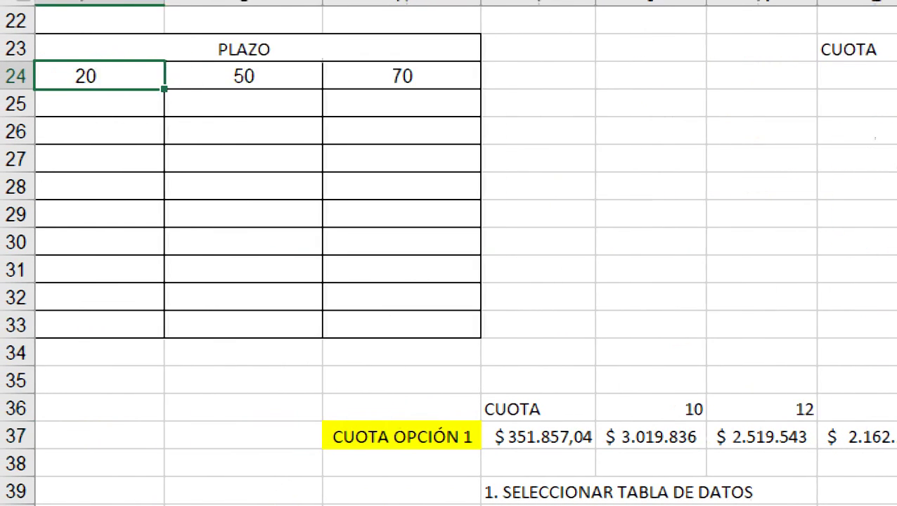
key(Left)
key(Left)
key(Right)
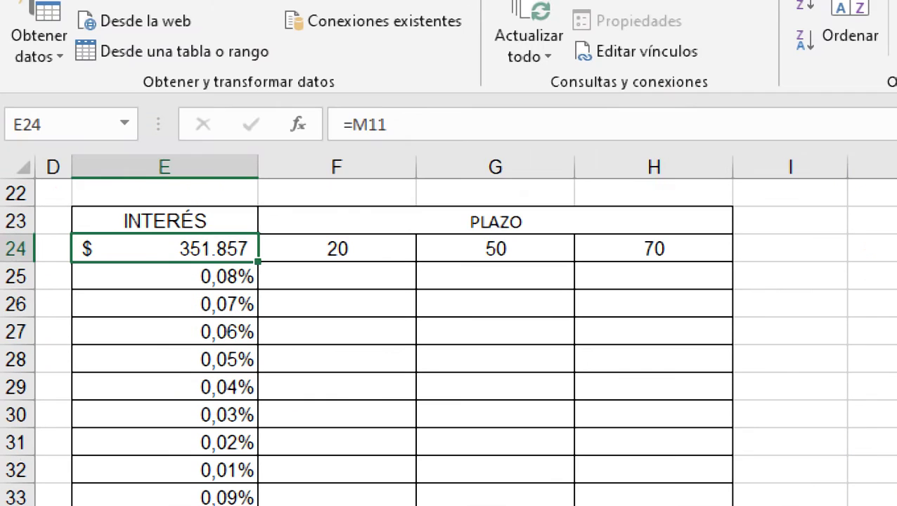
key(Down)
key(Down)
key(Down)
key(Down)
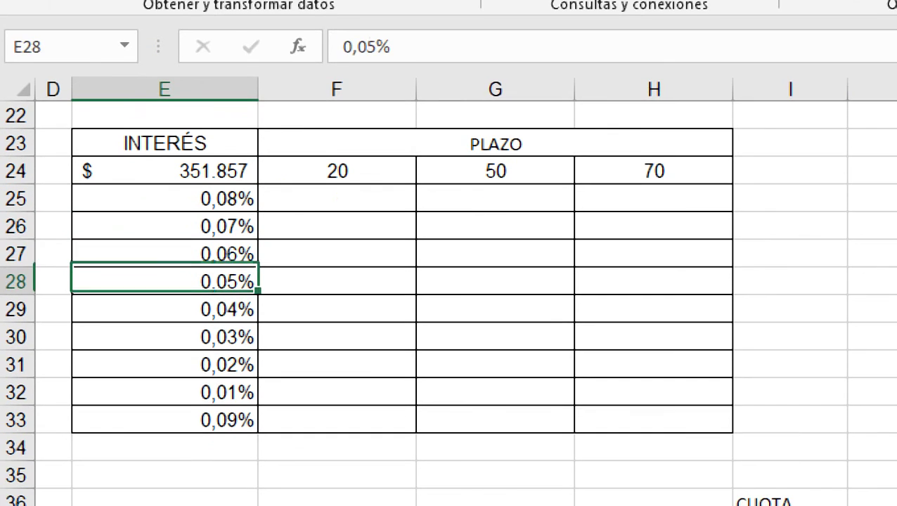
key(Down)
key(Down)
key(Up)
key(Up)
key(Up)
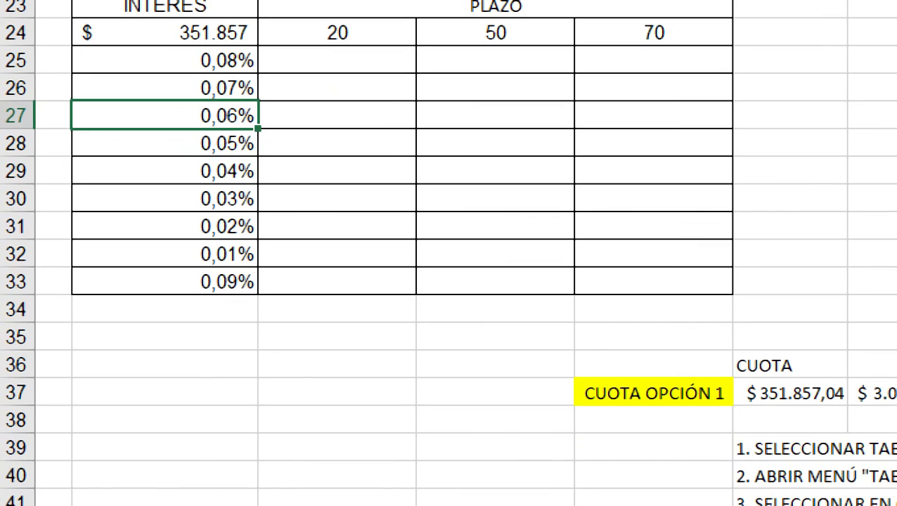
click(336, 226)
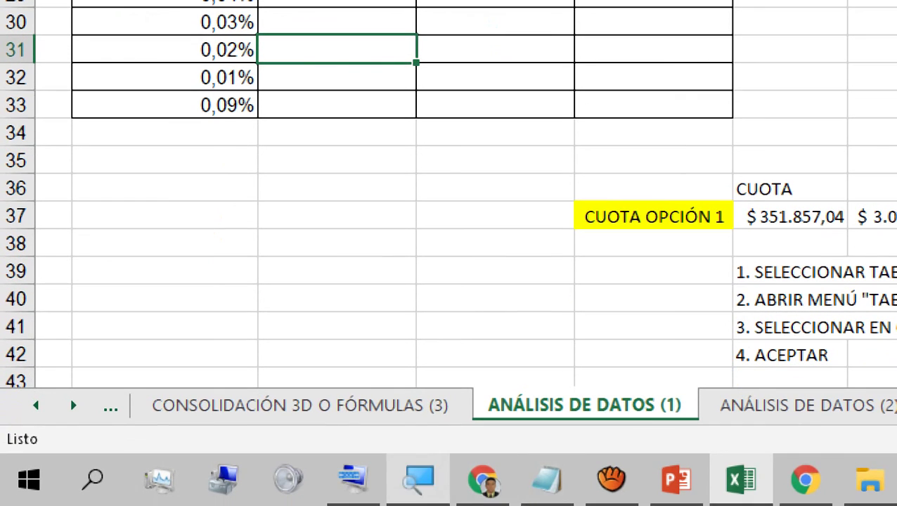
click(420, 482)
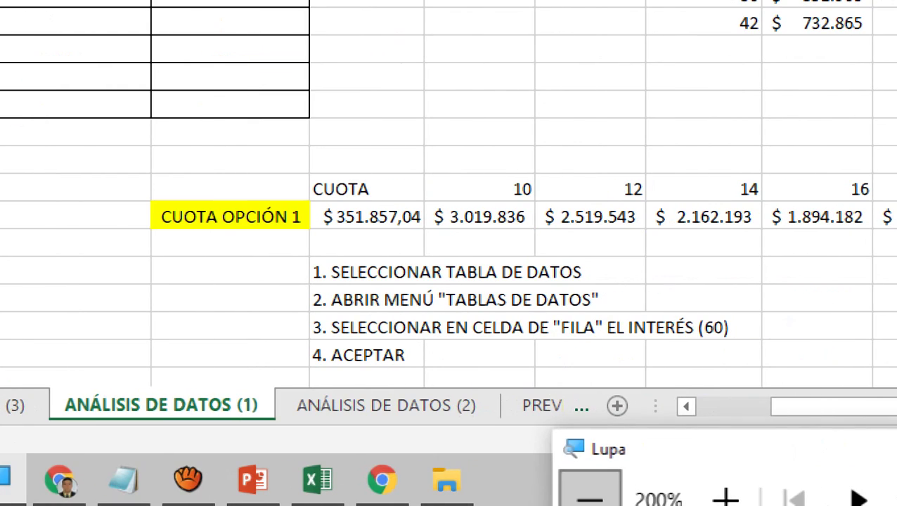
click(587, 499)
Step: Move back up the worksheet to the two-variable table's top-left corner
click(167, 360)
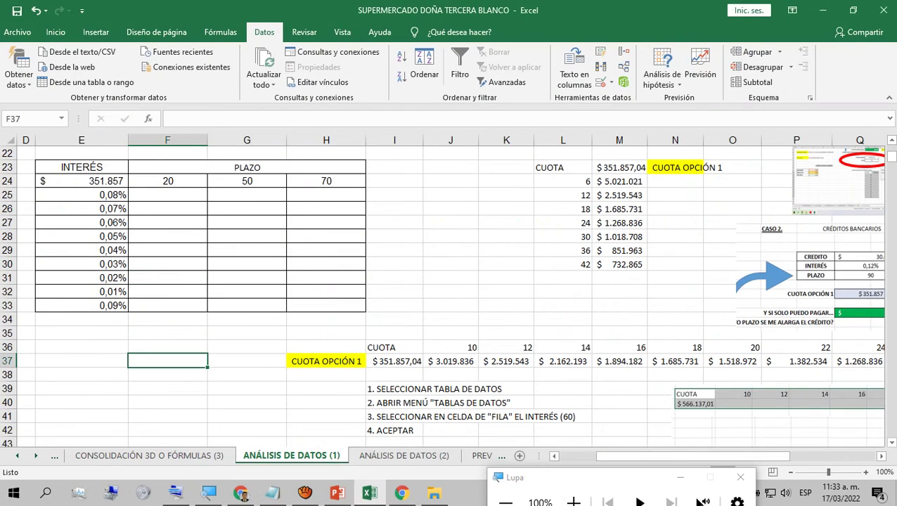
key(Down)
key(Down)
key(Down)
key(Down)
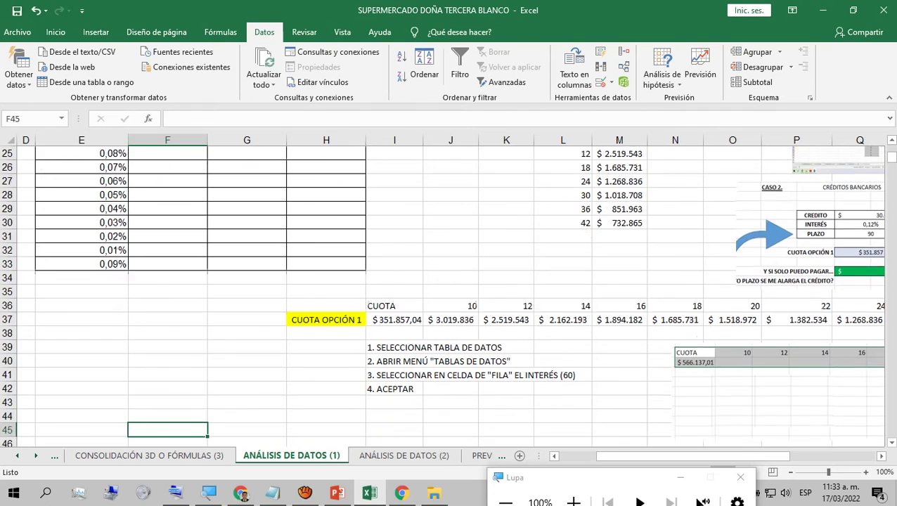
key(Down)
key(Down)
key(Down)
key(Down)
key(Down)
key(Down)
key(Up)
key(Up)
key(Up)
key(Up)
key(Up)
key(Up)
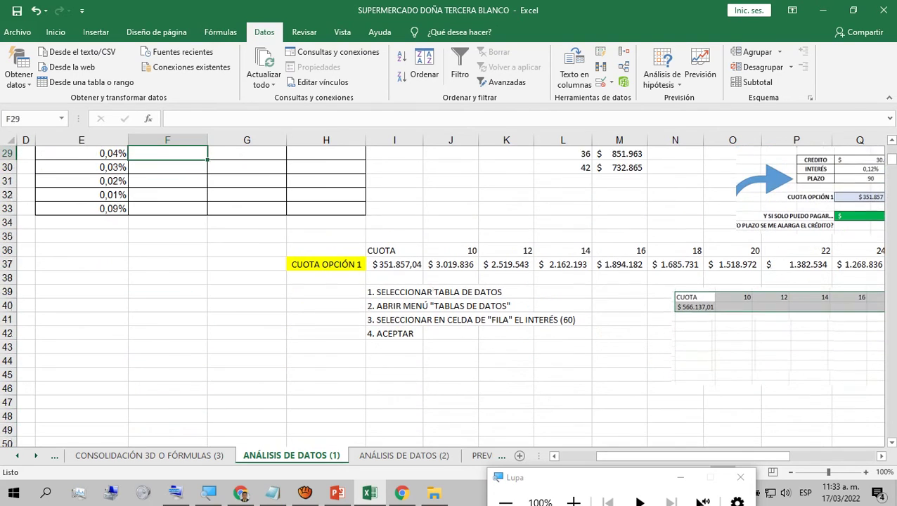
key(Up)
key(Up)
key(Up)
key(Left)
key(Left)
key(Left)
key(Left)
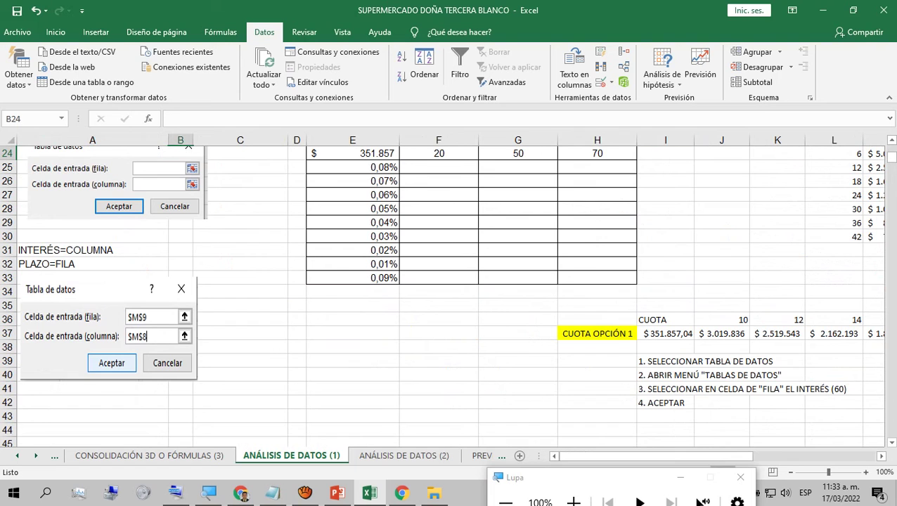
scroll(447, 291, up, 1)
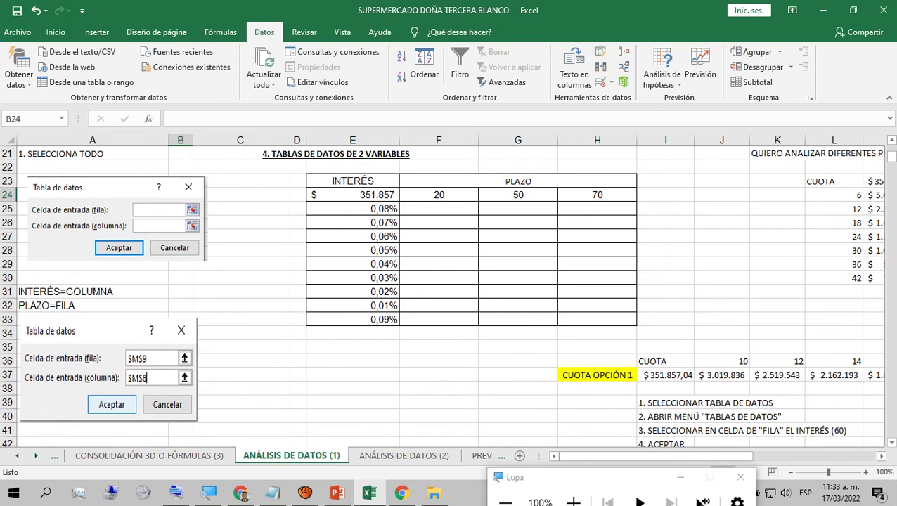
scroll(441, 296, up, 1)
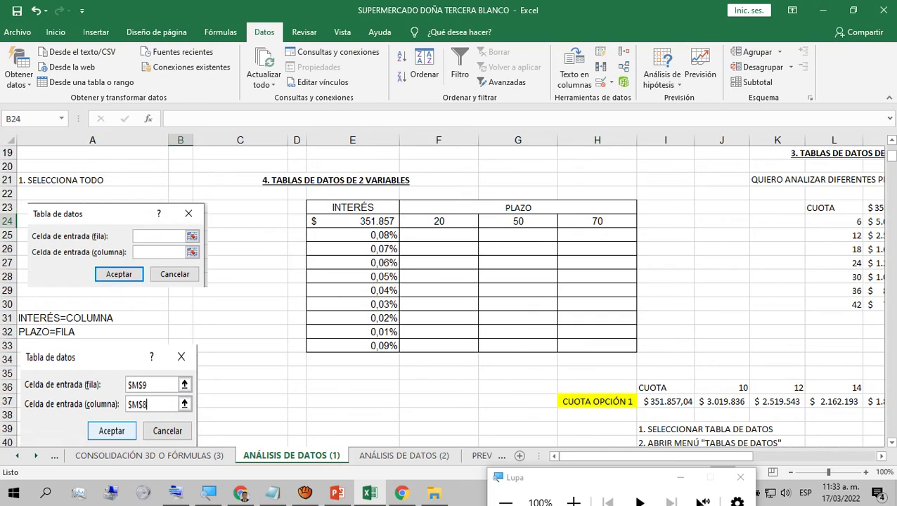
Step: Select E24:H33, from the =M11 payment cell across terms 20, 50, 70 and down rates 0,08%–0,09%
mouse_move(352, 221)
mouse_down()
mouse_move(597, 318)
mouse_move(598, 345)
mouse_up()
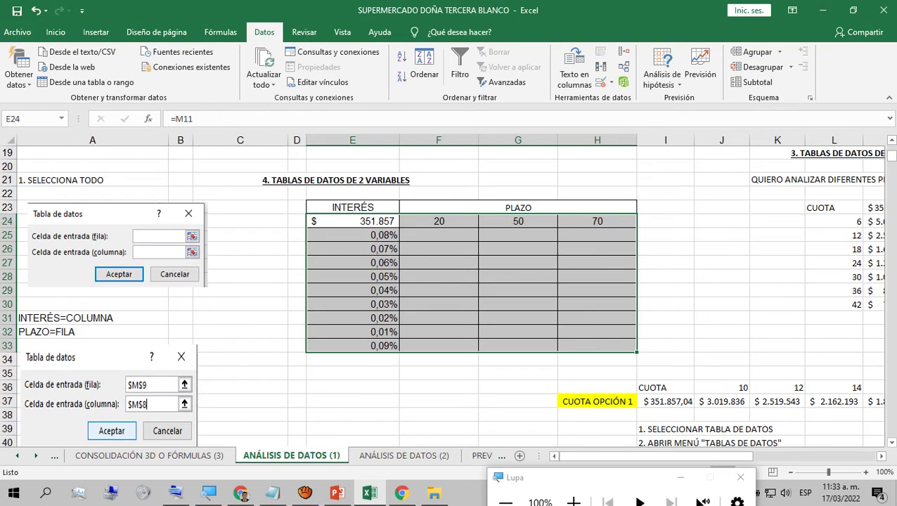
click(438, 221)
click(518, 220)
click(597, 221)
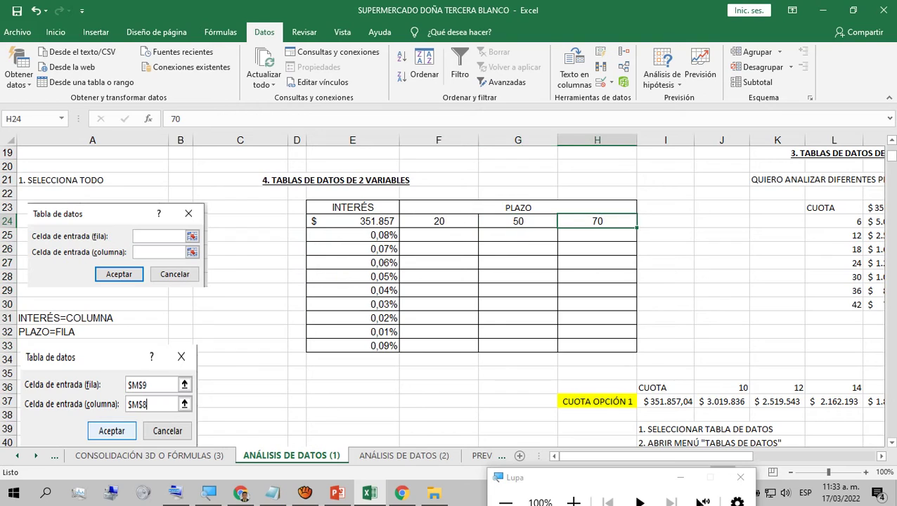
drag(439, 221, 598, 221)
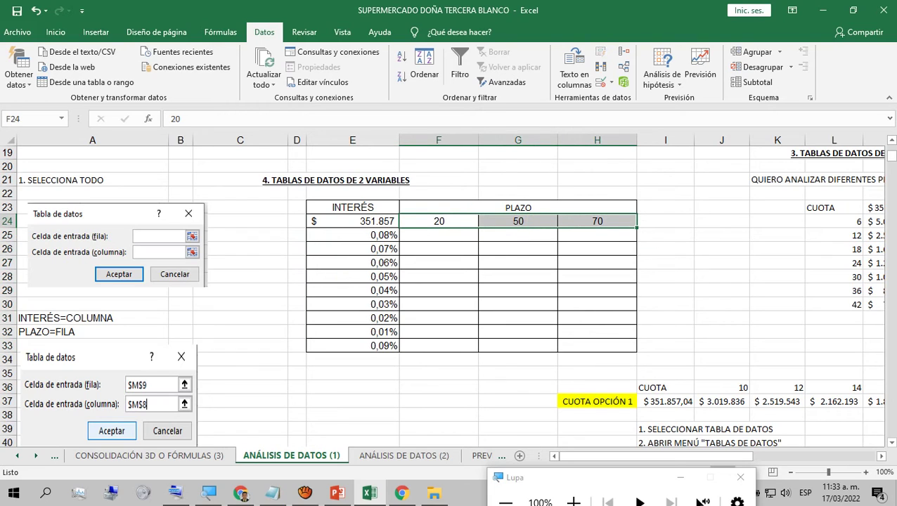
drag(353, 221, 352, 303)
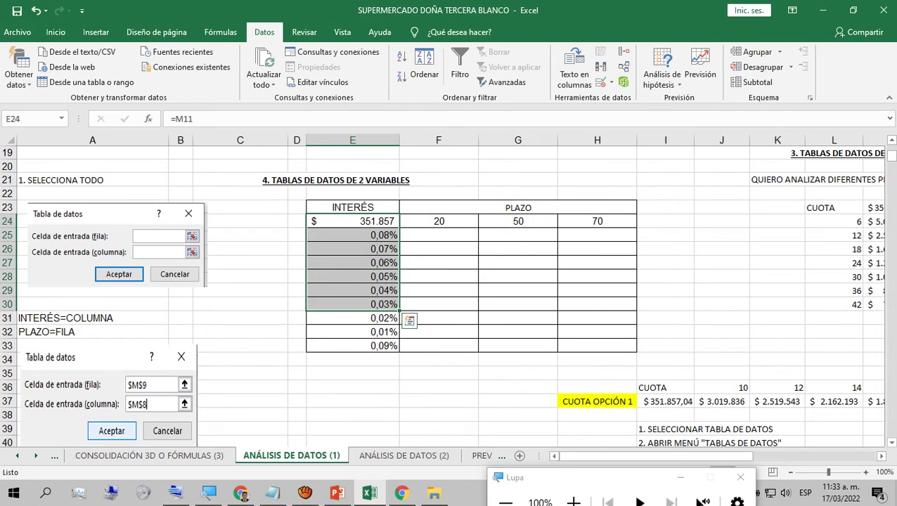
drag(353, 235, 353, 345)
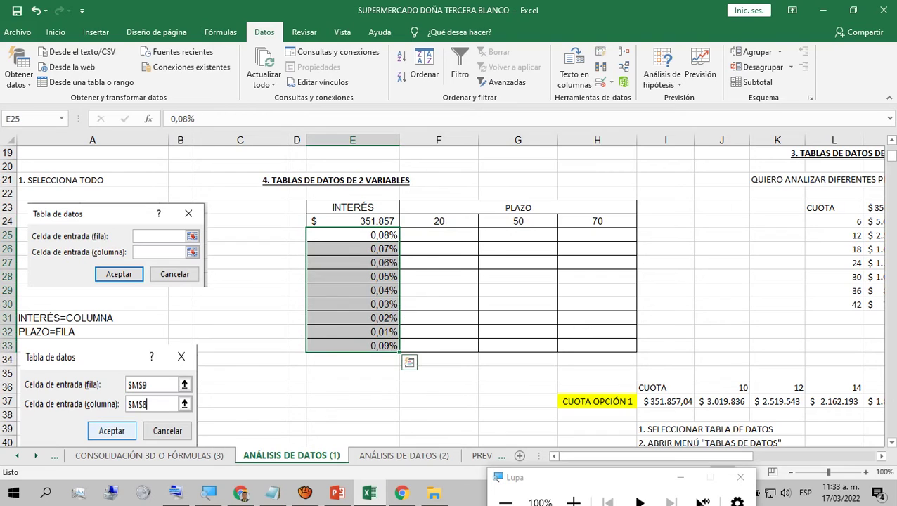
click(352, 220)
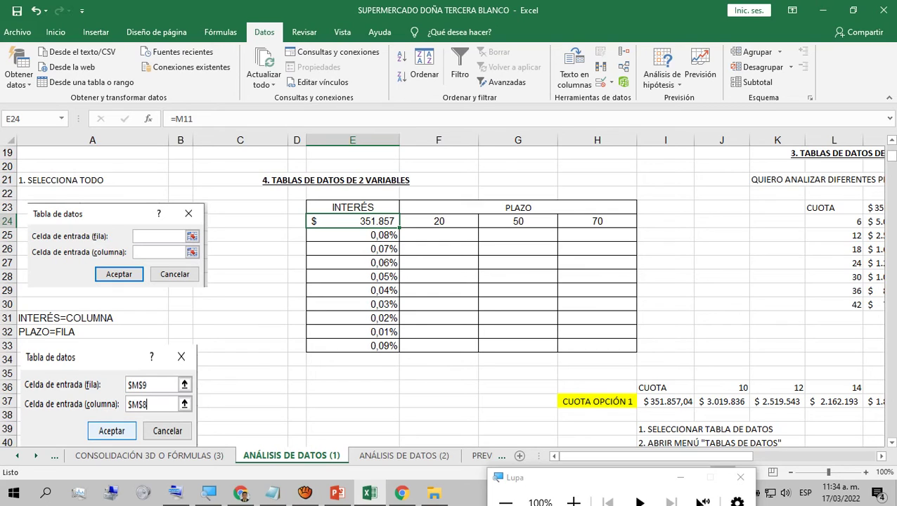
mouse_move(353, 220)
mouse_down()
mouse_move(598, 318)
mouse_move(598, 346)
mouse_up()
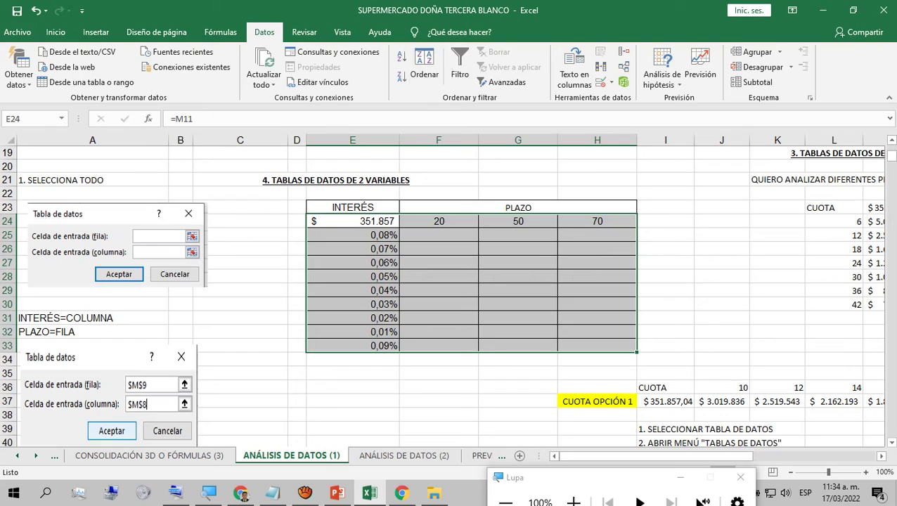
Step: Open the Data Table dialog from What-If Analysis for the E24:H33 table
click(661, 76)
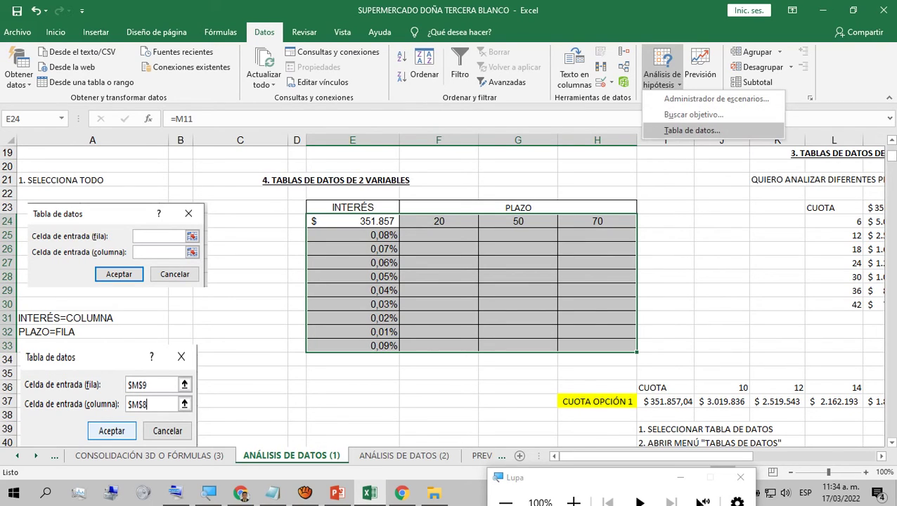
click(692, 130)
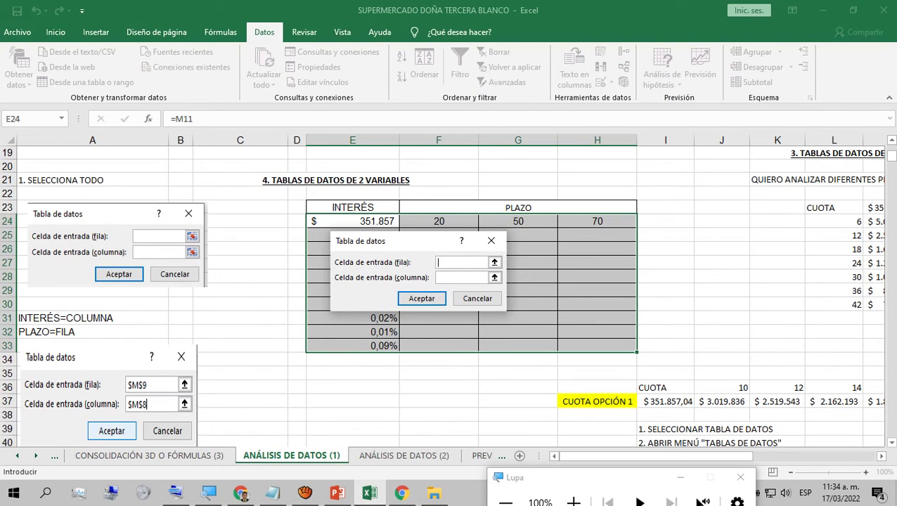
click(574, 502)
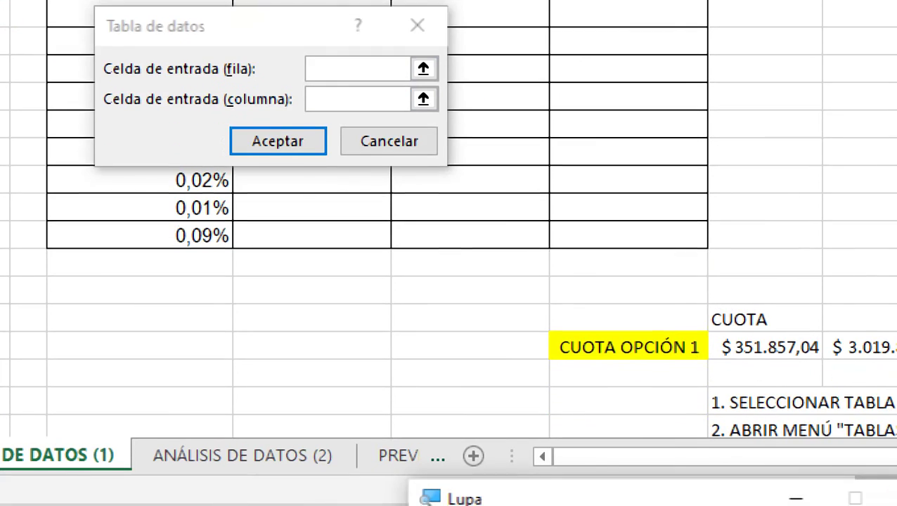
key(super+minus)
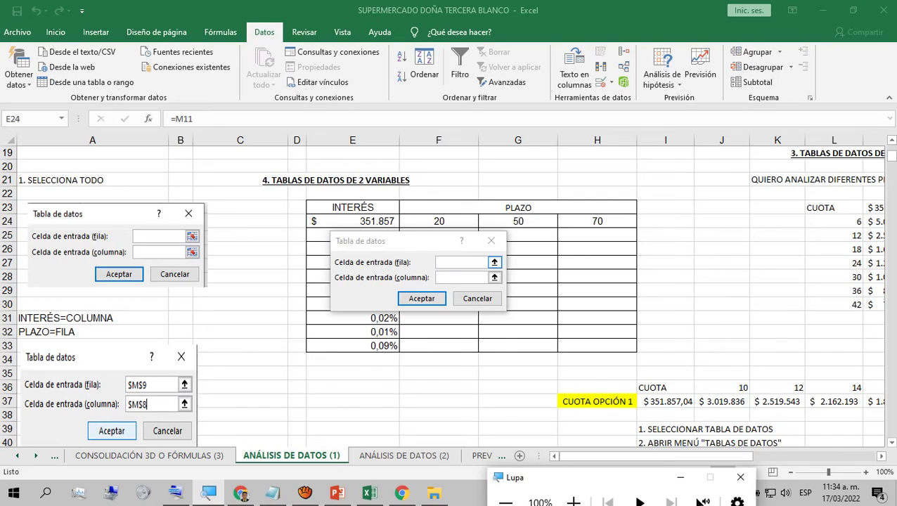
click(450, 263)
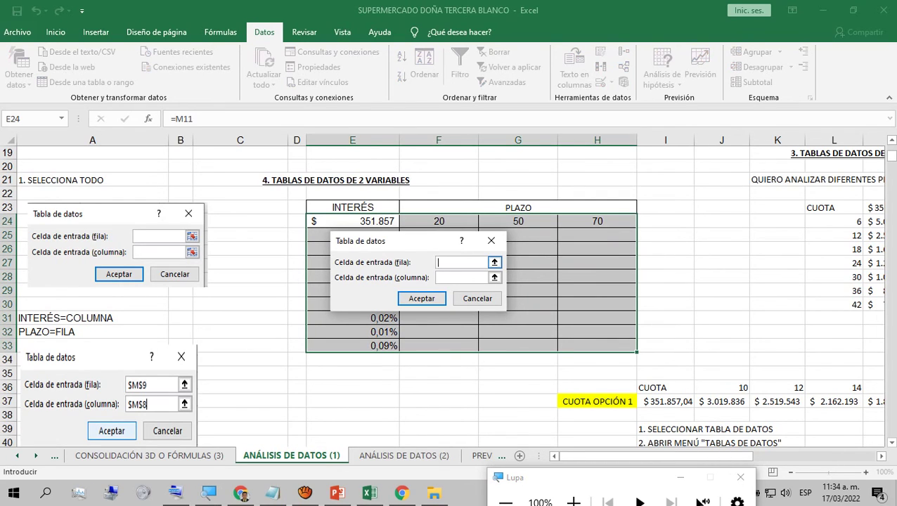
Step: Set row input cell $M$9 (PLAZO) and column input cell $M$8 (INTERÉS)
click(494, 262)
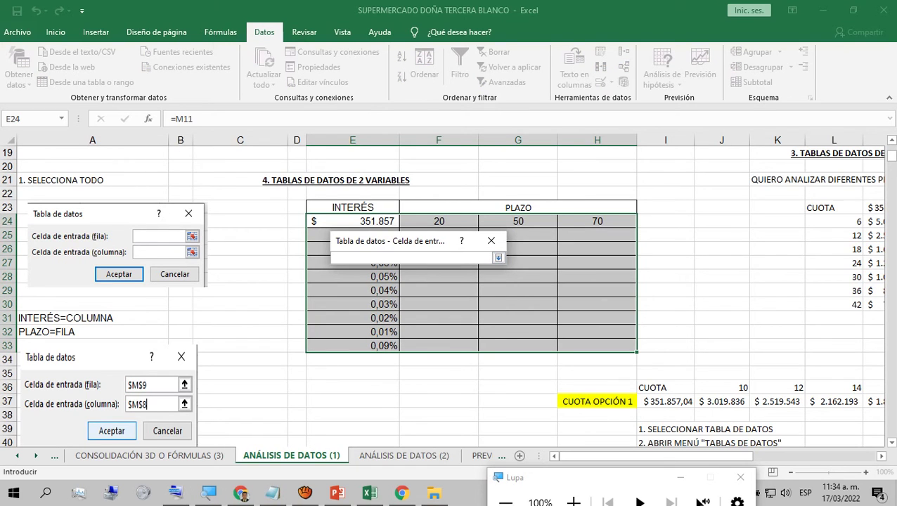
drag(655, 455, 703, 456)
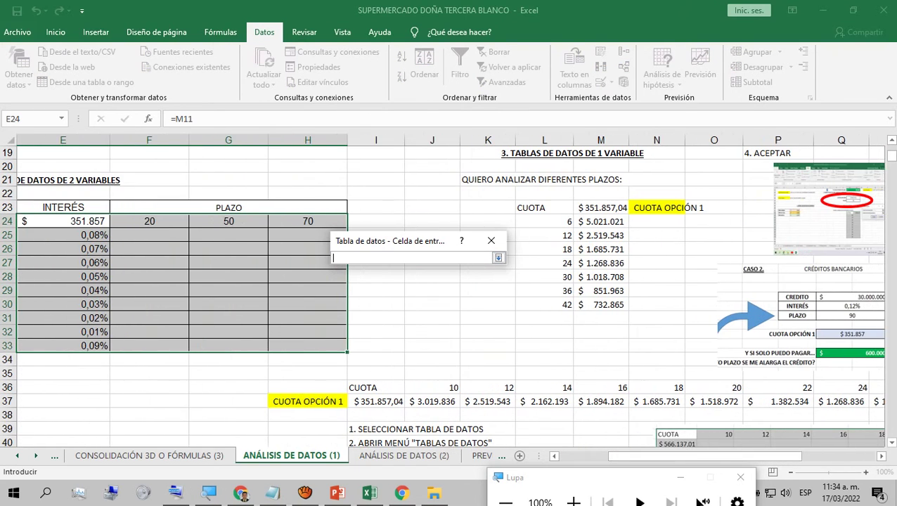
scroll(447, 295, up, 3)
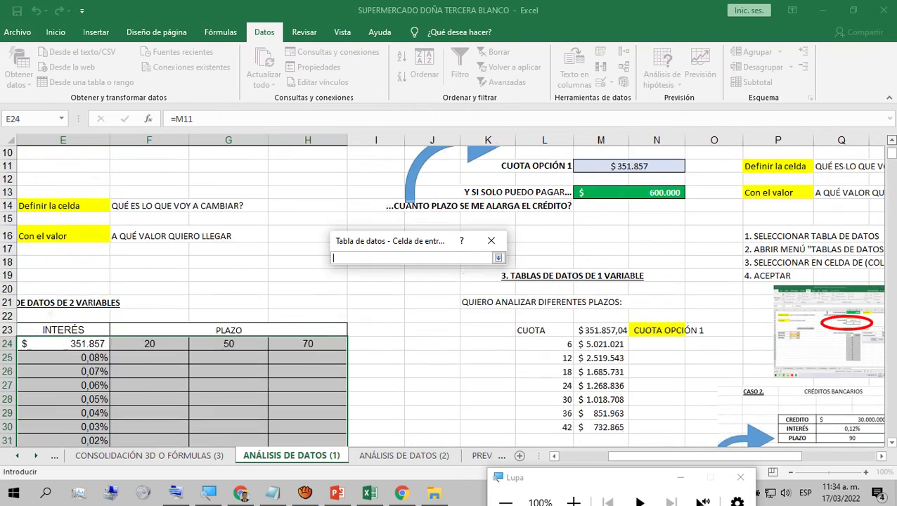
scroll(447, 295, up, 1)
scroll(447, 295, up, 1)
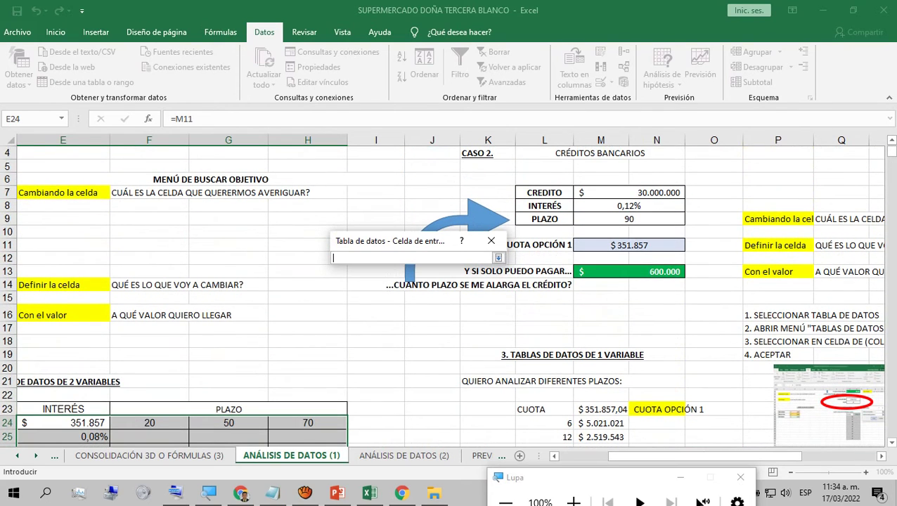
click(629, 219)
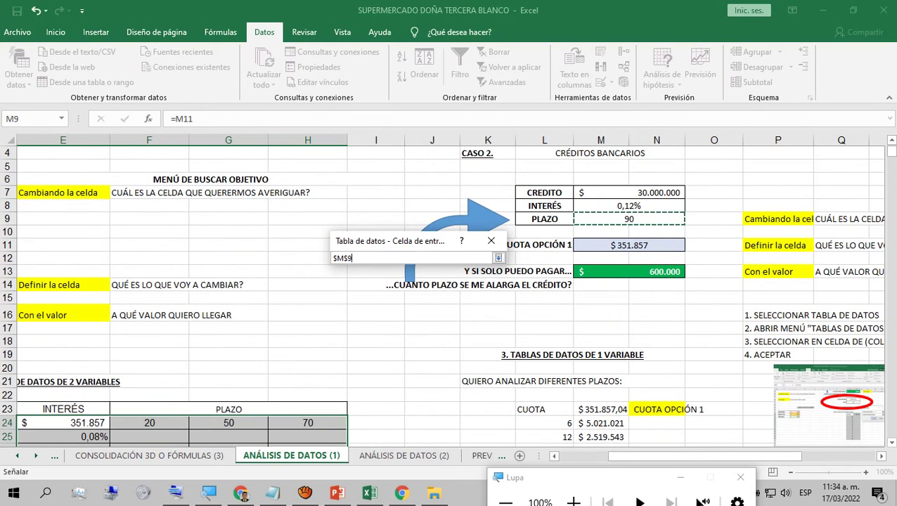
click(498, 258)
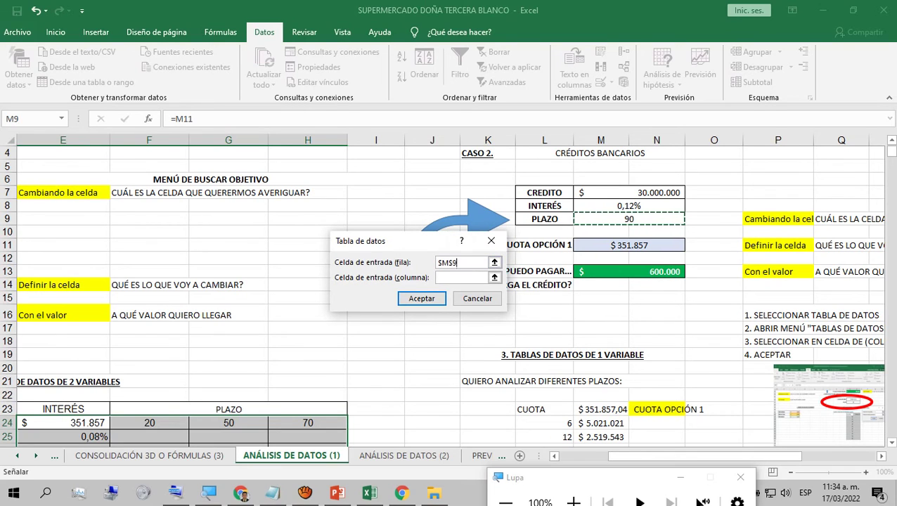
click(494, 277)
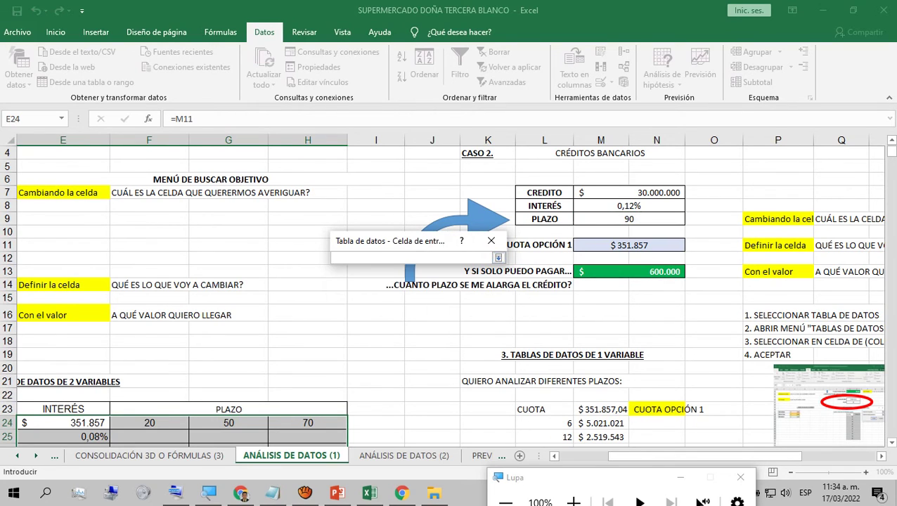
click(629, 206)
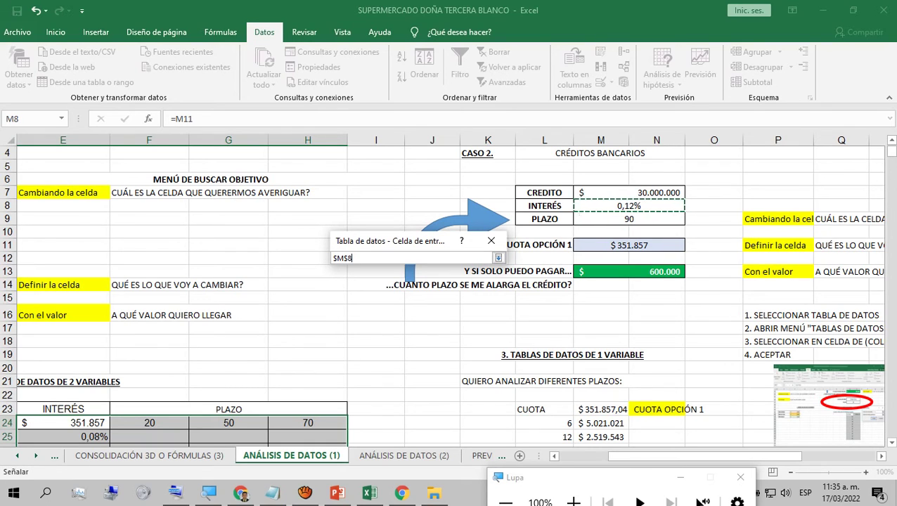
click(498, 258)
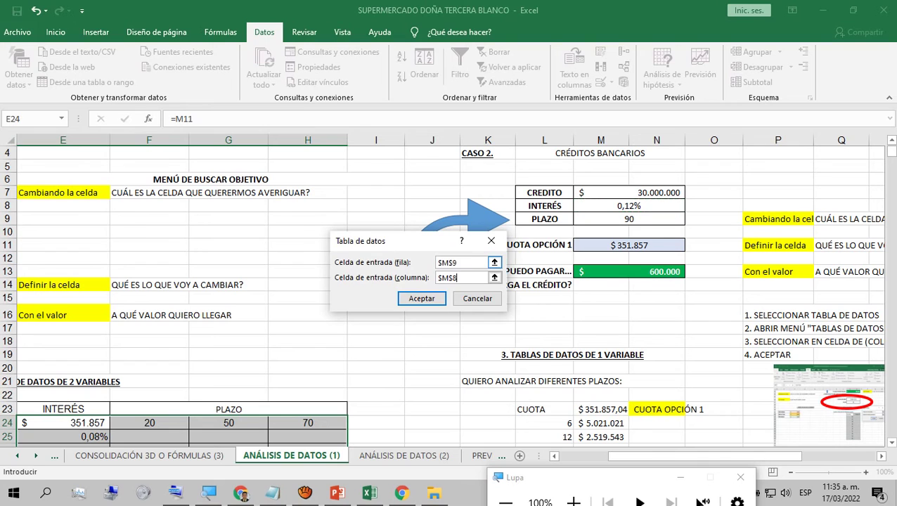
drag(697, 456, 647, 455)
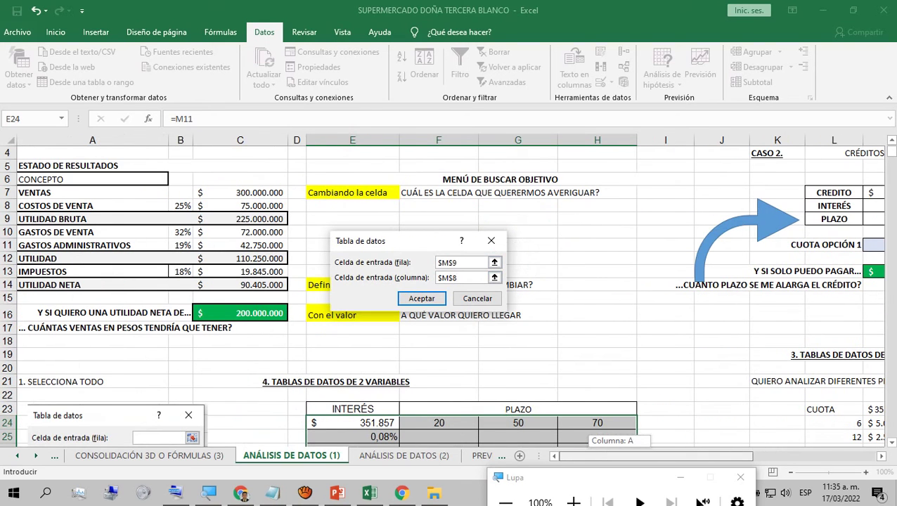
scroll(448, 295, down, 1)
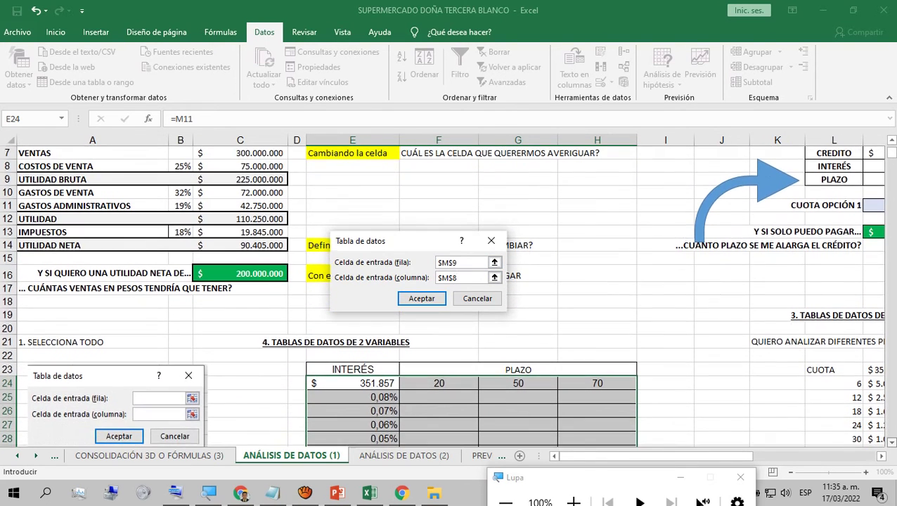
scroll(447, 295, down, 1)
scroll(447, 295, down, 1)
scroll(447, 295, down, 1)
scroll(447, 296, down, 1)
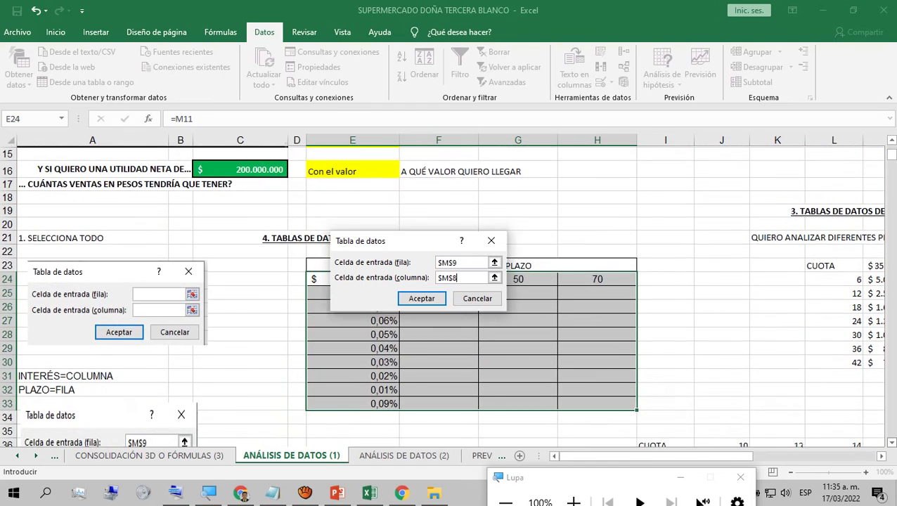
scroll(447, 296, down, 1)
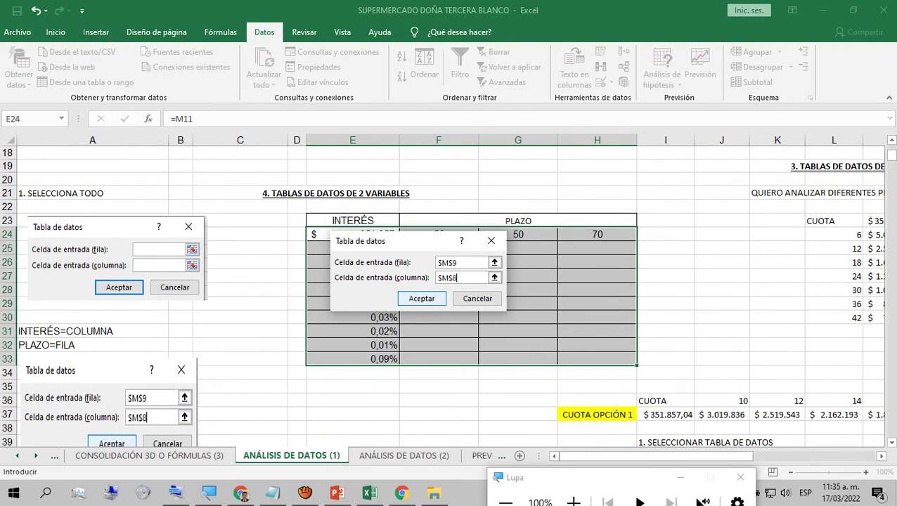
Step: Apply the data table to fill payments, then inspect the TABLA(M9;M8) formula in E30 and G30
click(421, 298)
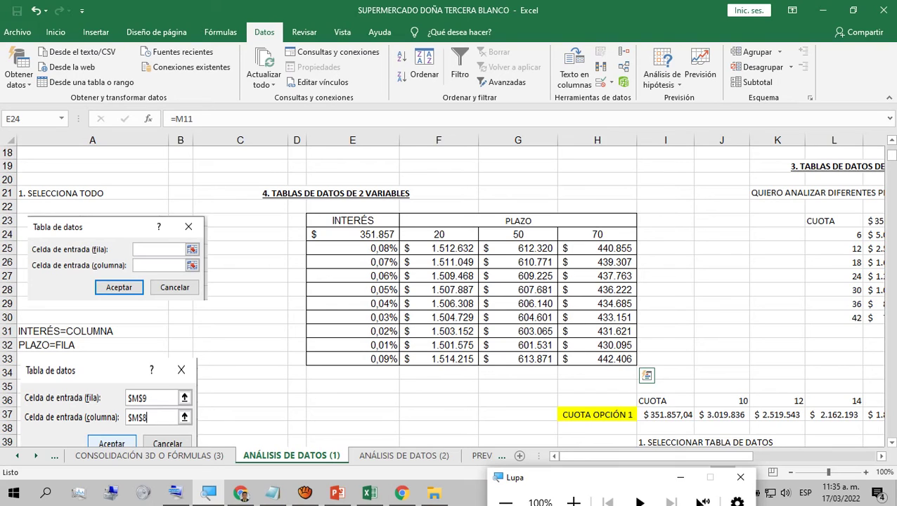
drag(352, 234, 597, 358)
click(353, 317)
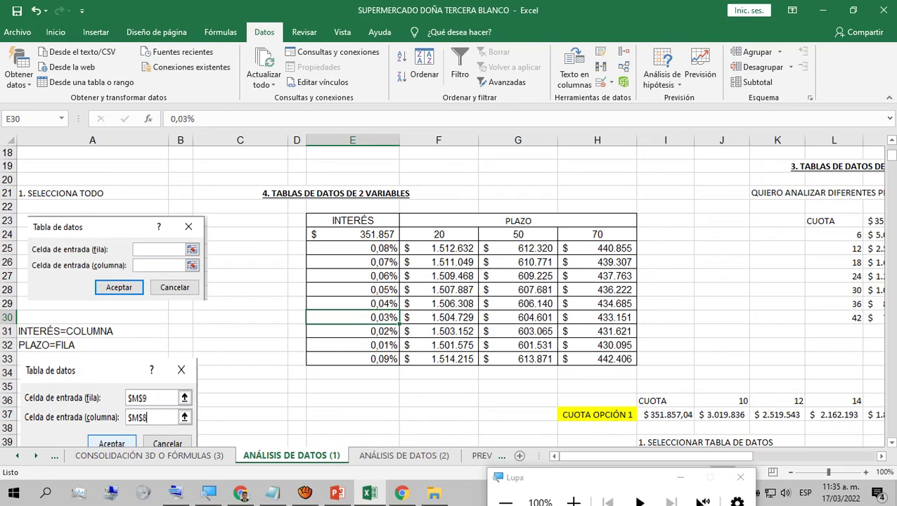
click(519, 317)
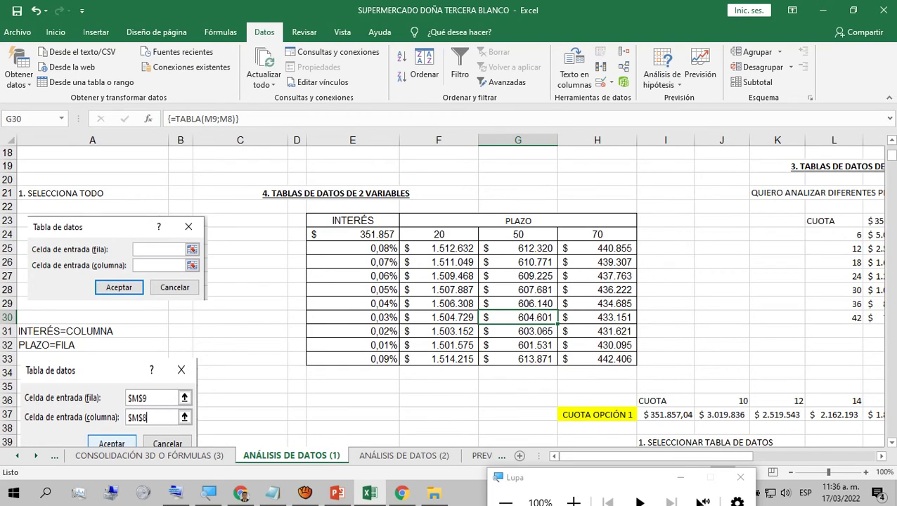
Step: Magnify the completed payment table, then switch to the Google Meet call in Chrome
click(573, 502)
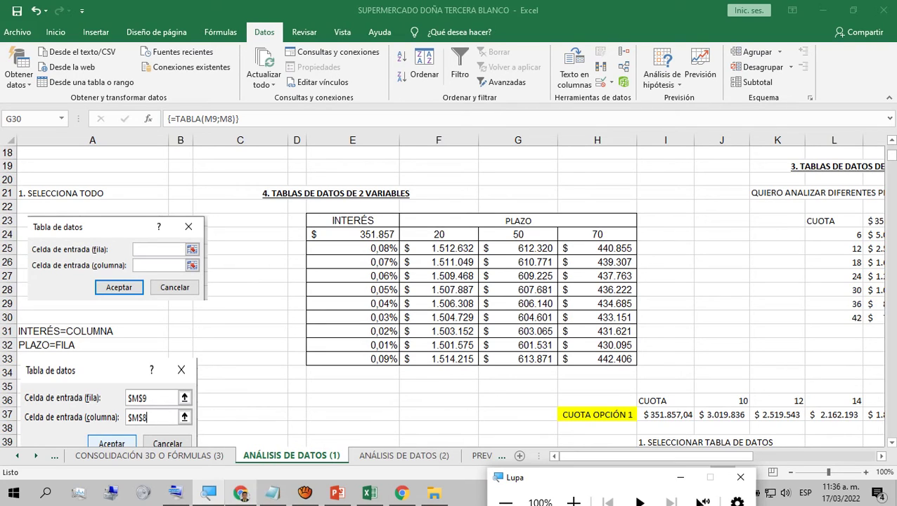
click(241, 493)
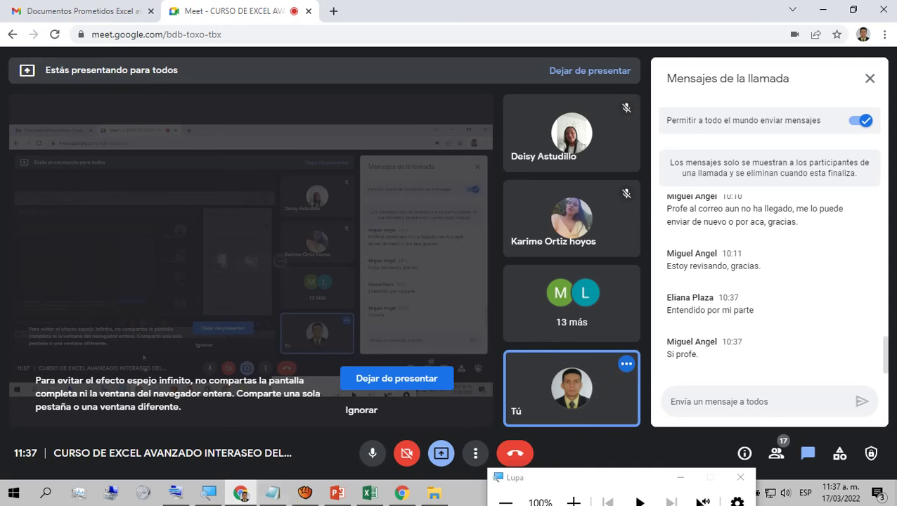
key(ctrl+d)
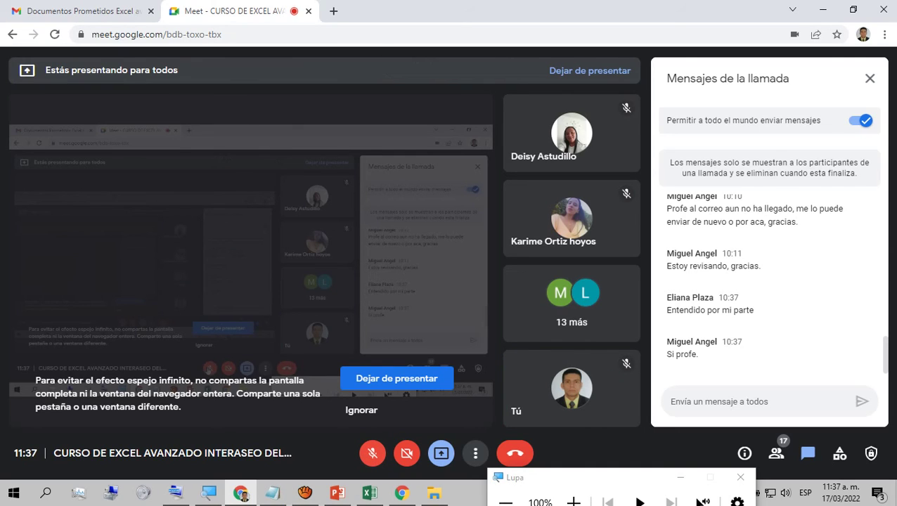
key(ctrl+d)
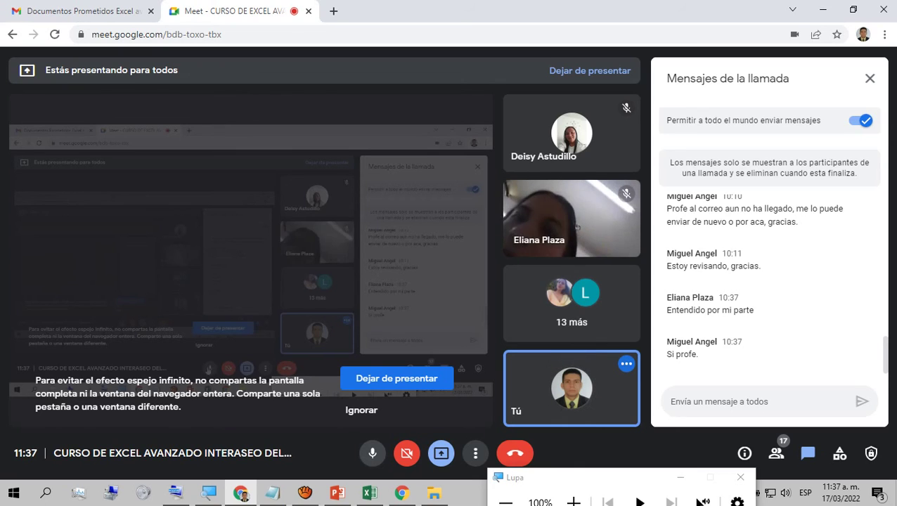
key(ctrl+d)
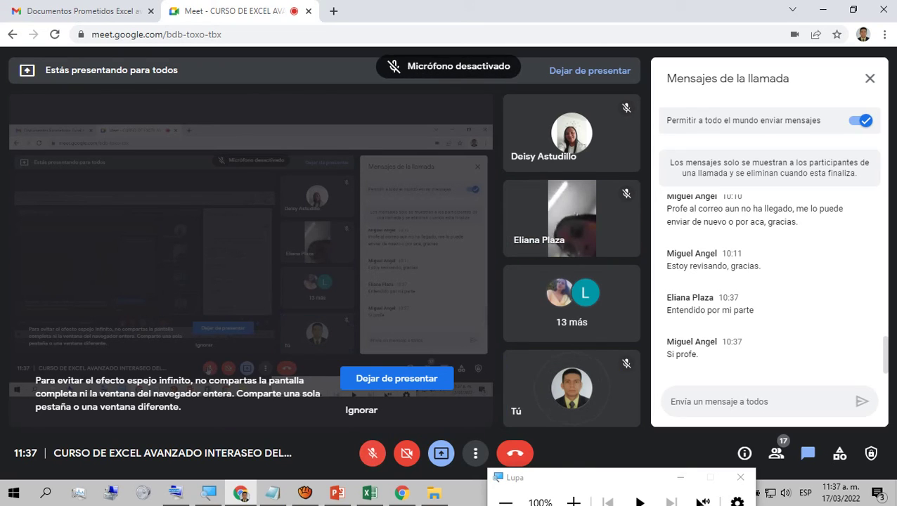
key(ctrl+d)
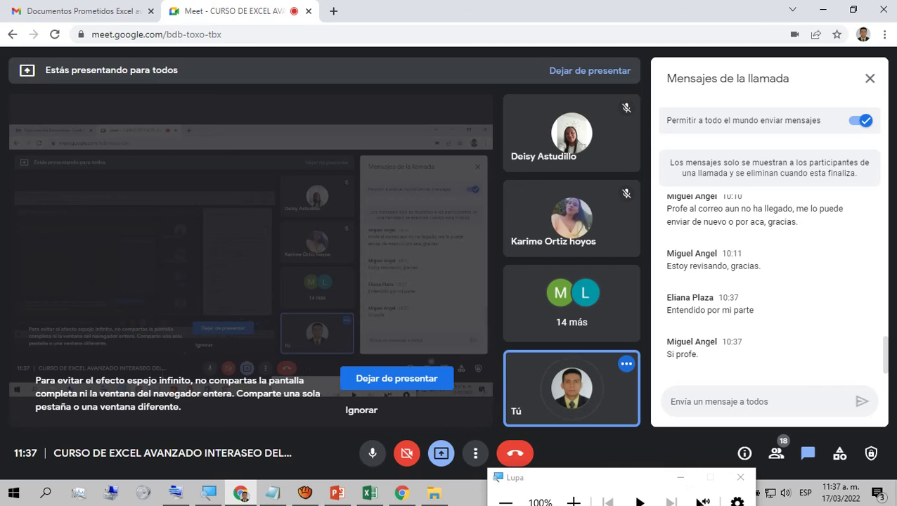
mouse_move(304, 492)
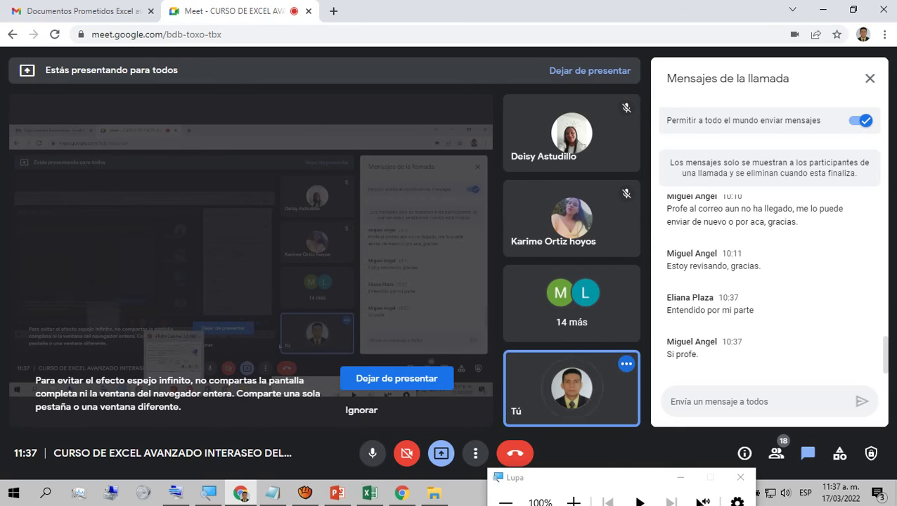
Step: Return to Excel on the ANÁLISIS DE DATOS (2) sheet and hide the magnifier toolbar
click(369, 492)
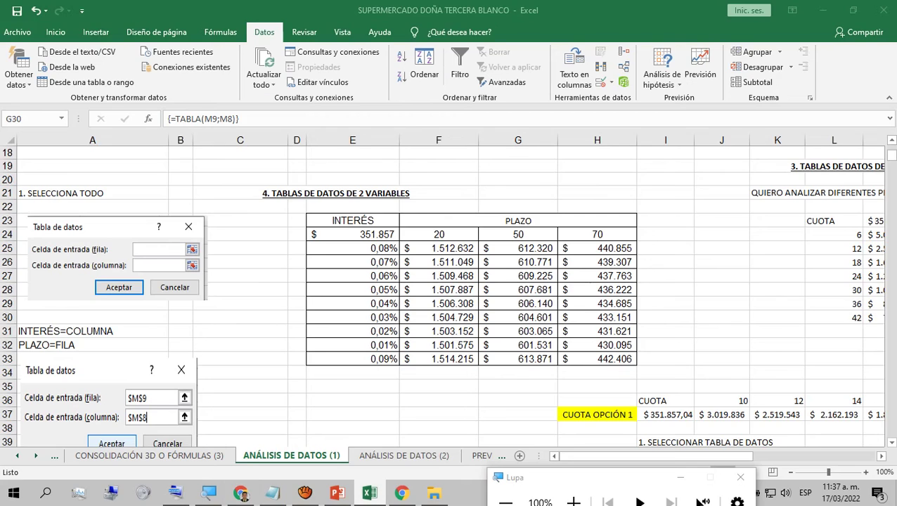
click(519, 386)
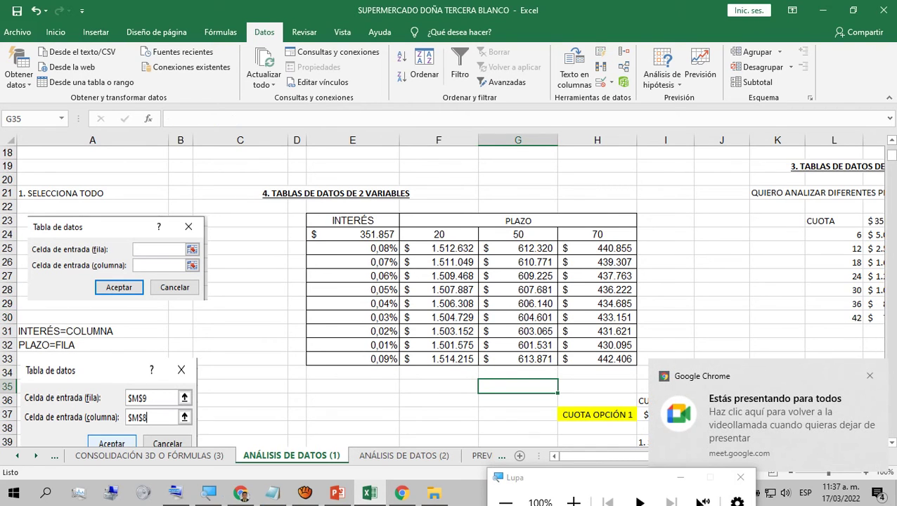
click(404, 456)
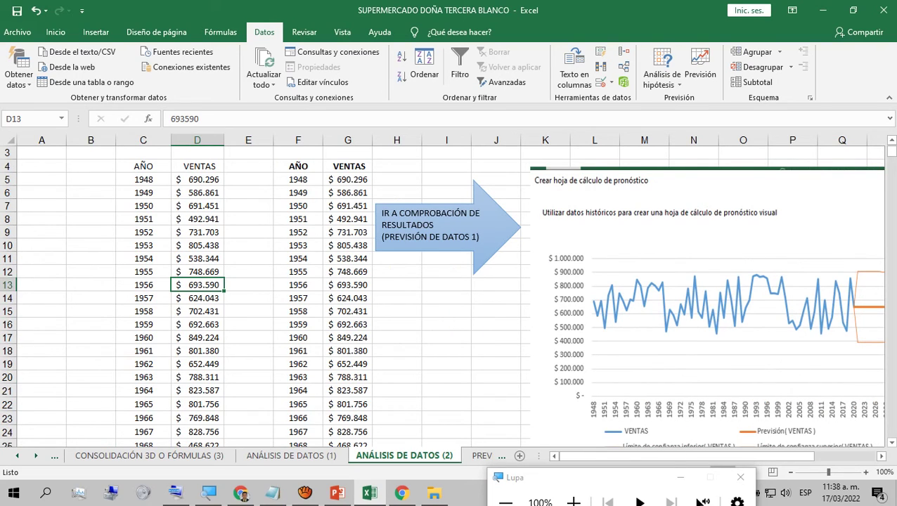
click(680, 478)
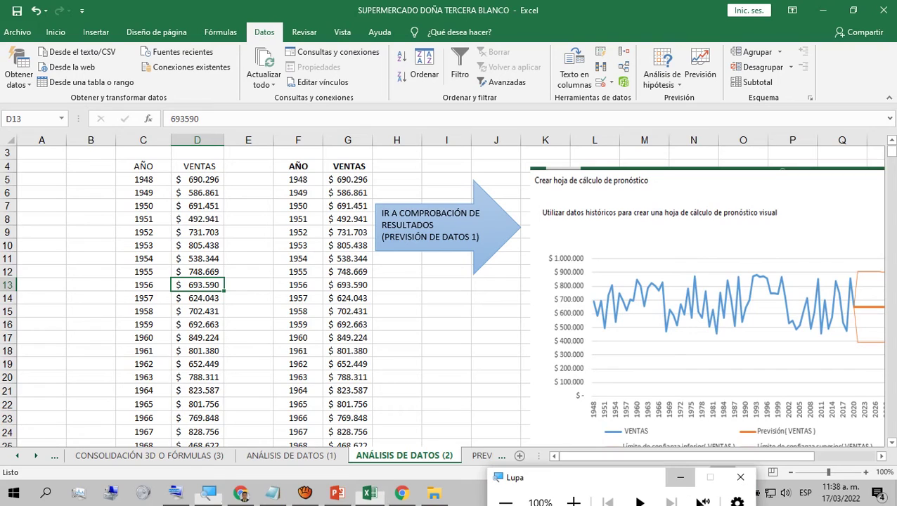
click(680, 477)
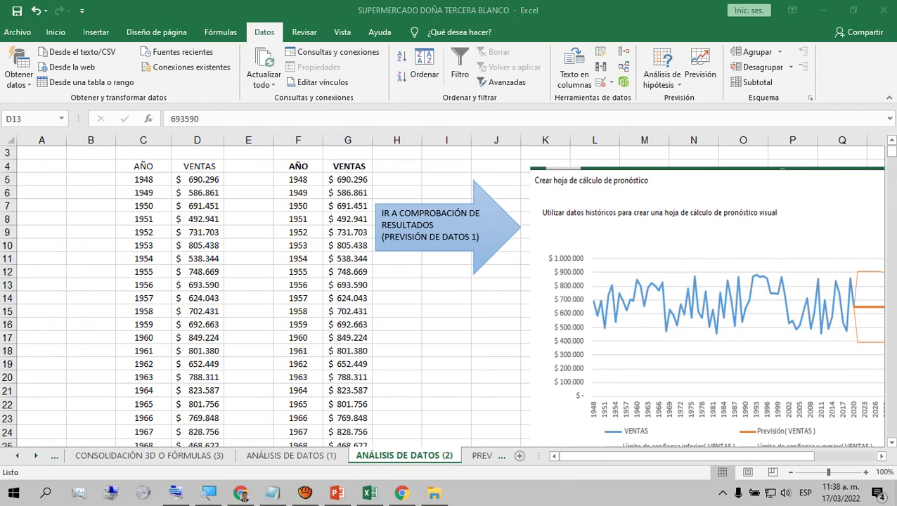
click(662, 79)
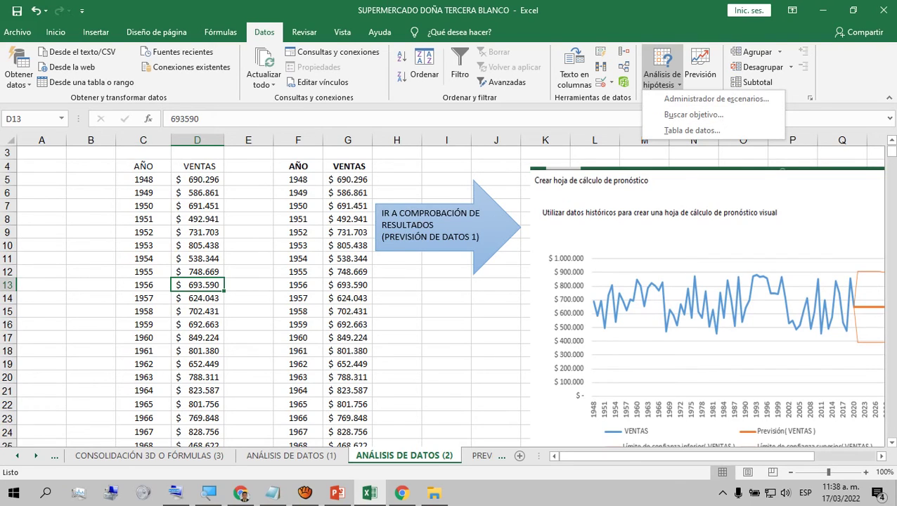
Step: Step through the sheets with Ctrl+PageDown up to FX LOGICAS SI.ERROR
key(ctrl+Page_Down)
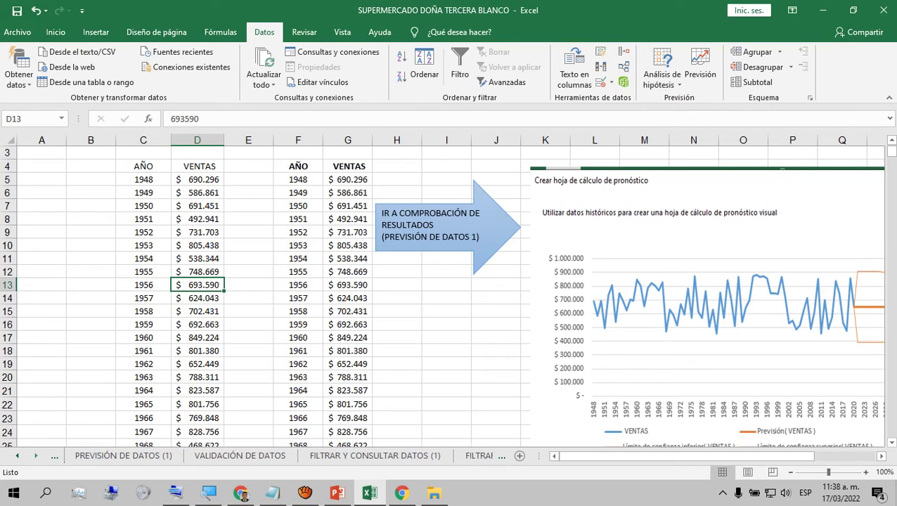
key(ctrl+Page_Down)
key(ctrl+Page_Down)
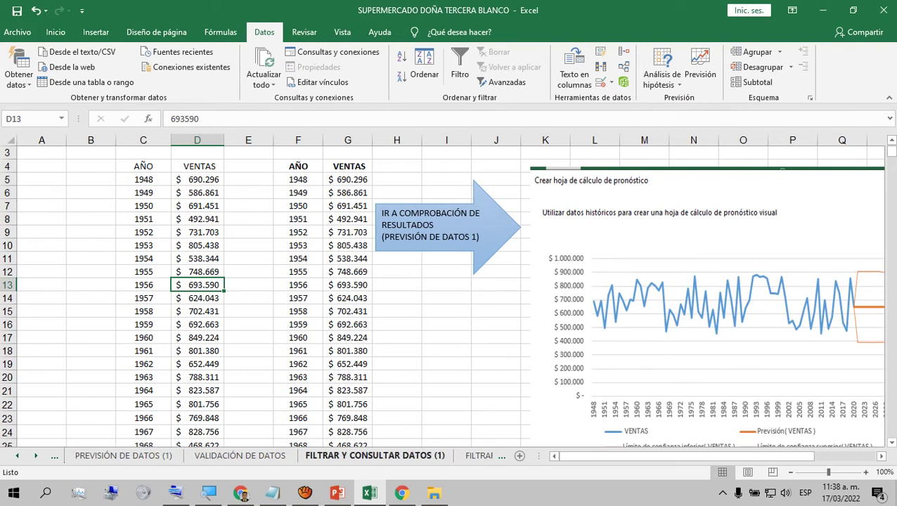
key(ctrl+Page_Down)
key(ctrl+Page_Down)
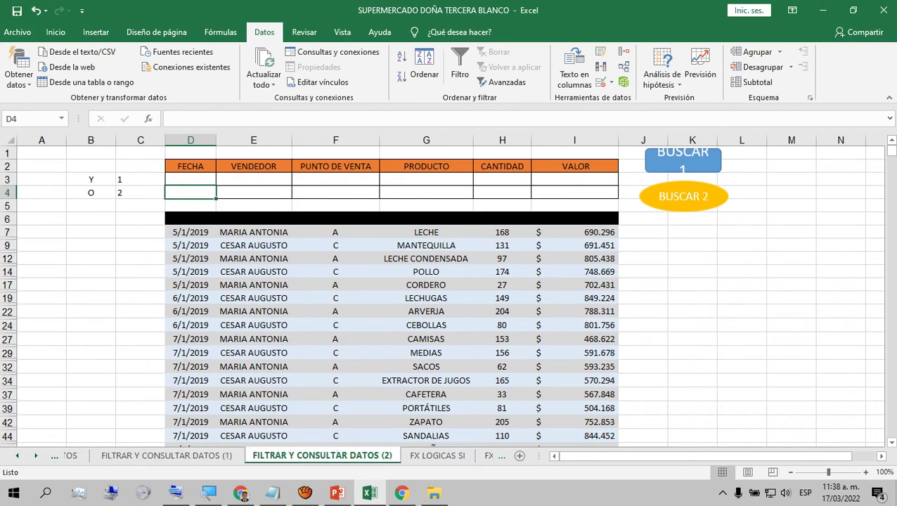
key(ctrl+Page_Down)
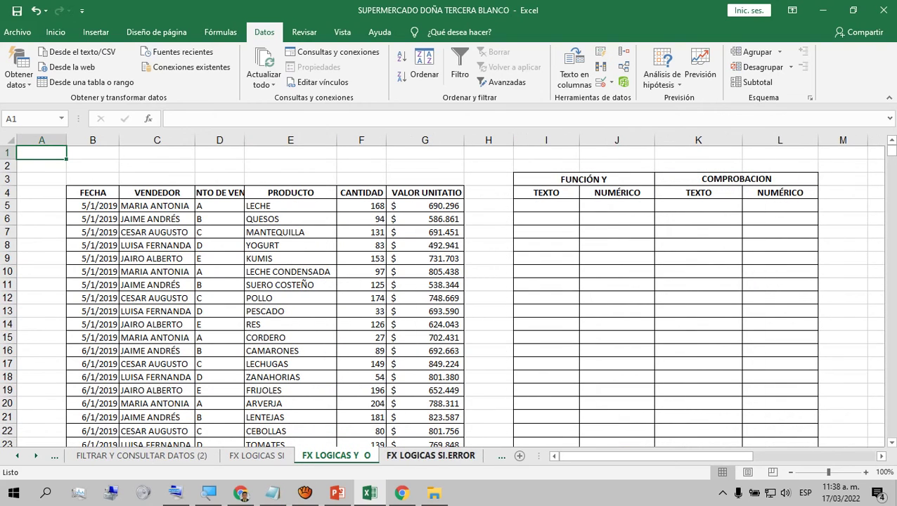
key(ctrl+Page_Down)
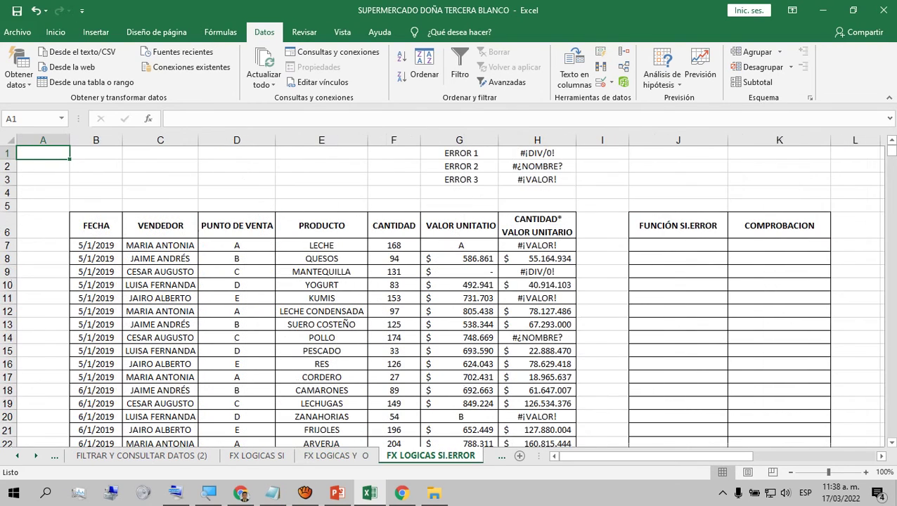
key(ctrl+Page_Down)
key(ctrl+Page_Down)
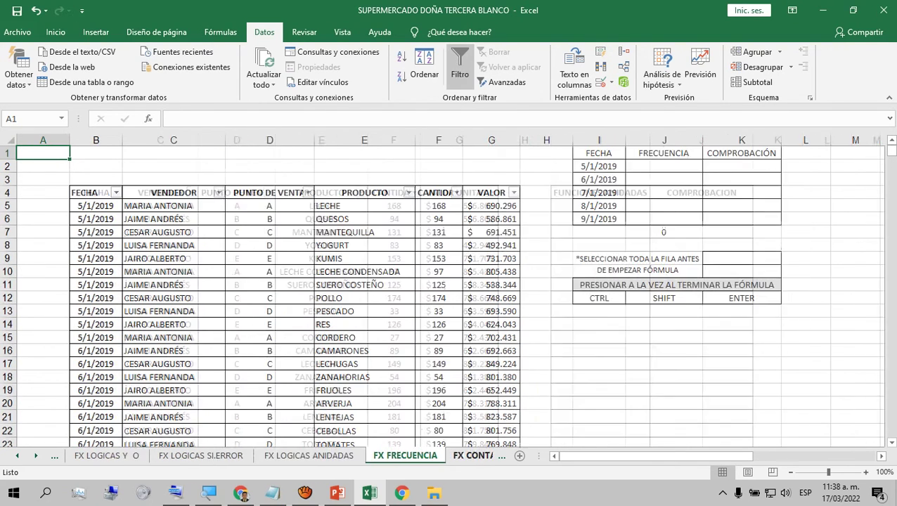
Step: Scroll the sheet tab bar and open the ADMINISTRACIÓN DE ESCENARIOS sheet
click(18, 456)
click(17, 455)
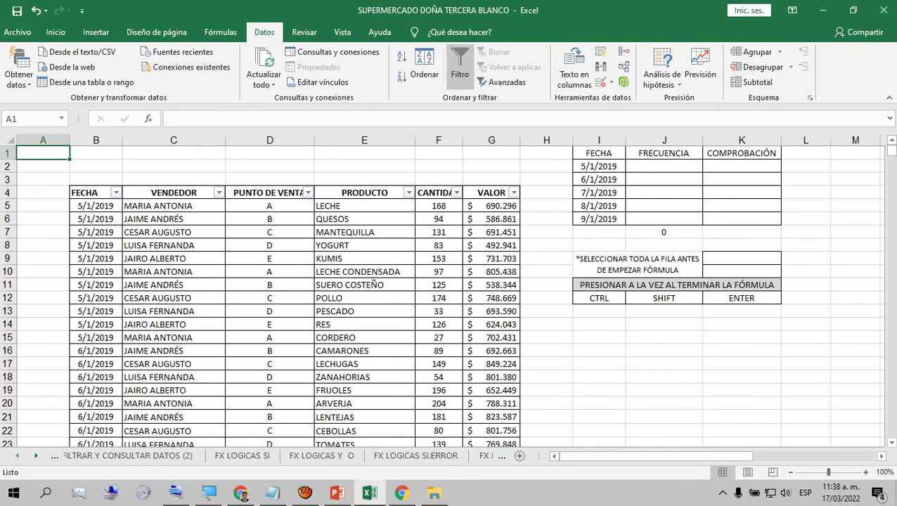
click(36, 456)
click(36, 456)
click(36, 456)
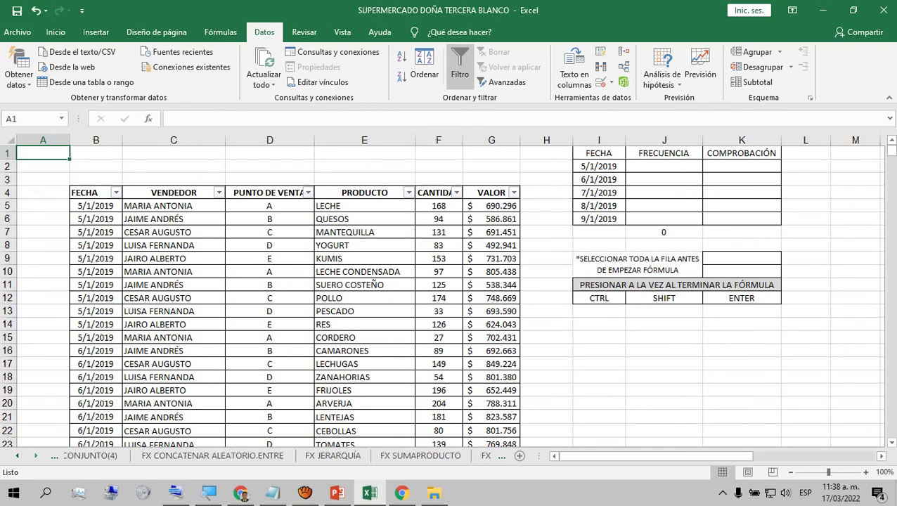
click(36, 456)
click(36, 456)
click(36, 455)
click(36, 456)
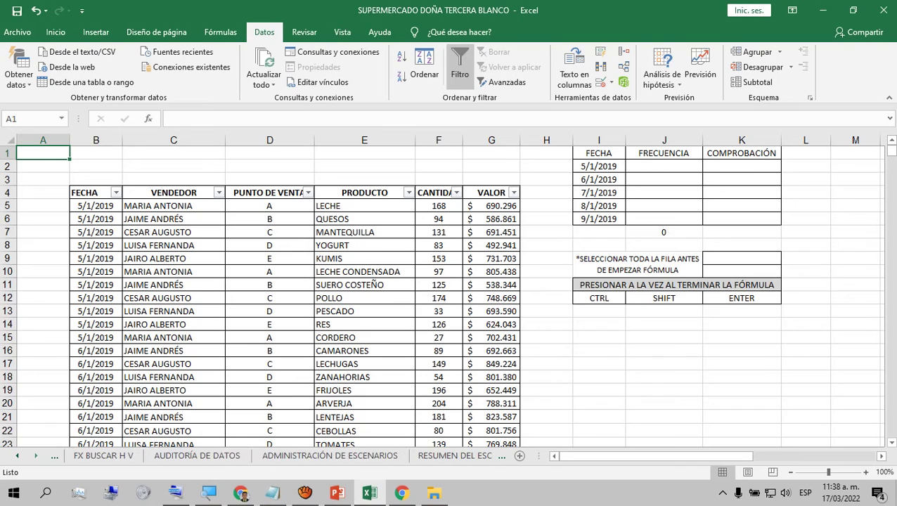
click(329, 456)
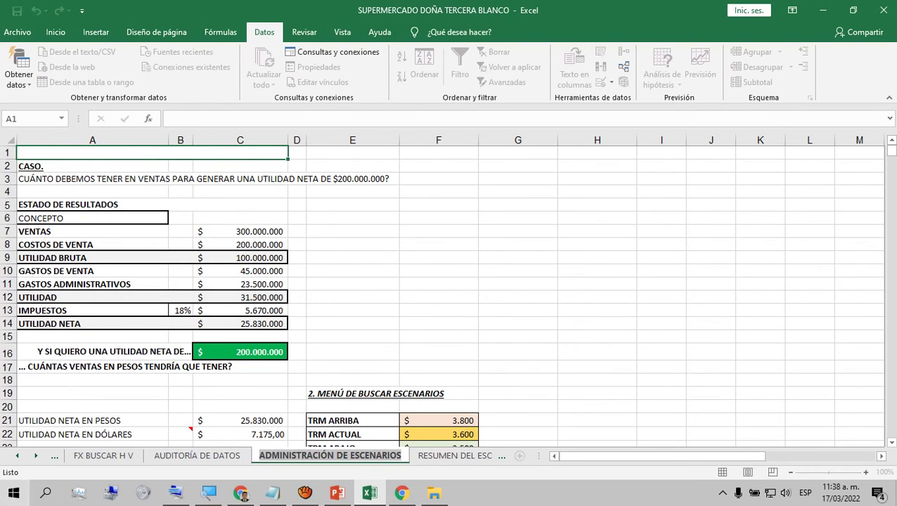
Step: Scroll the tab bar back and open the PREVISIÓN DE DATOS (1) forecast sheet
click(16, 456)
click(17, 455)
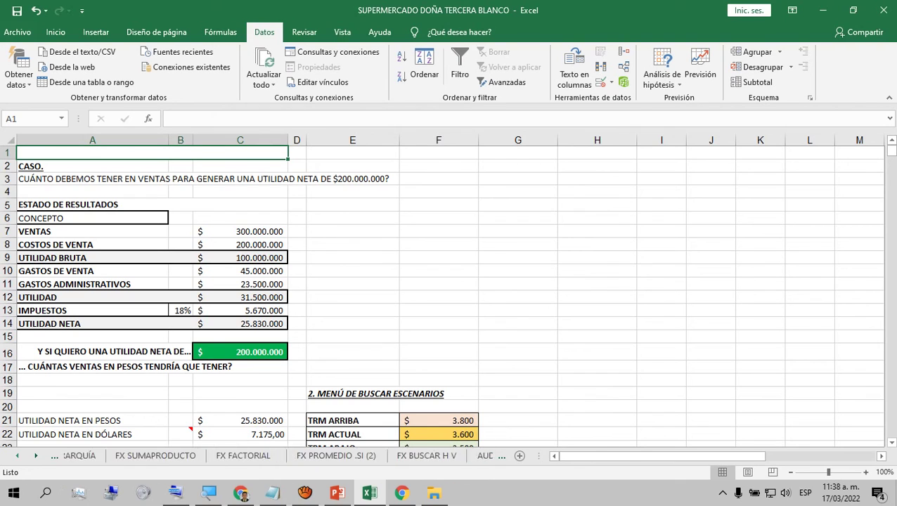
click(17, 456)
click(17, 456)
click(17, 456)
click(17, 455)
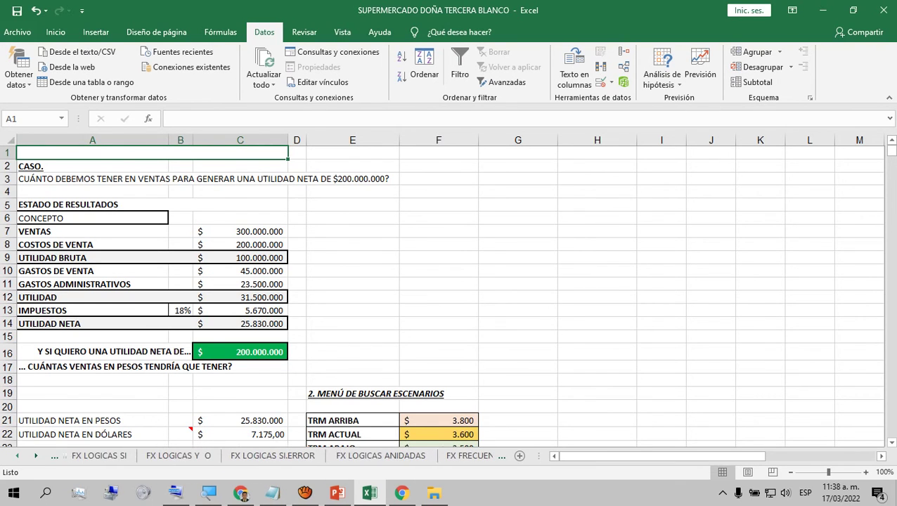
click(17, 455)
click(17, 456)
click(16, 456)
click(16, 455)
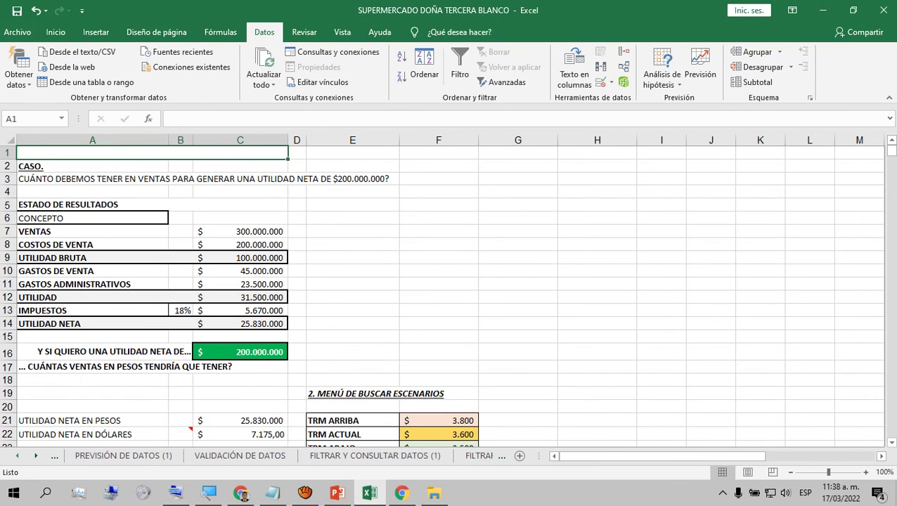
click(17, 455)
click(236, 456)
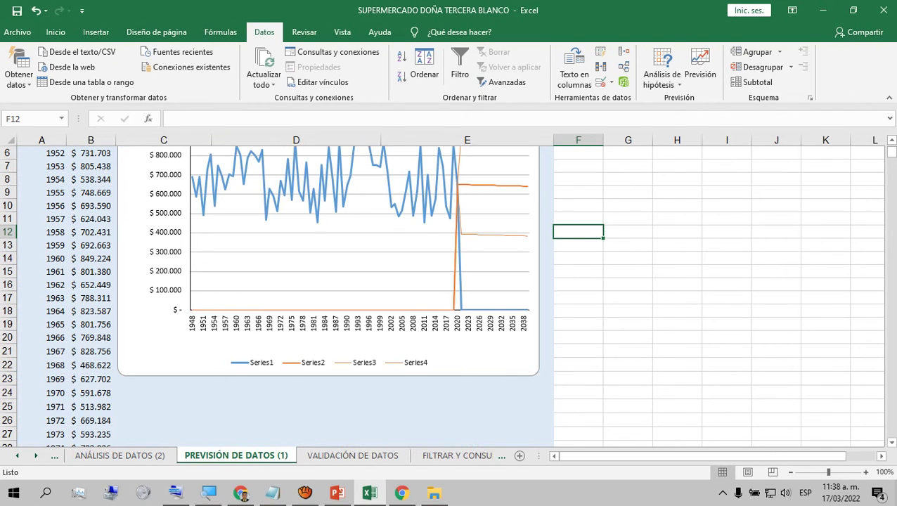
Step: Return to the ANÁLISIS DE DATOS (2) sheet and turn on the screen magnifier
click(305, 493)
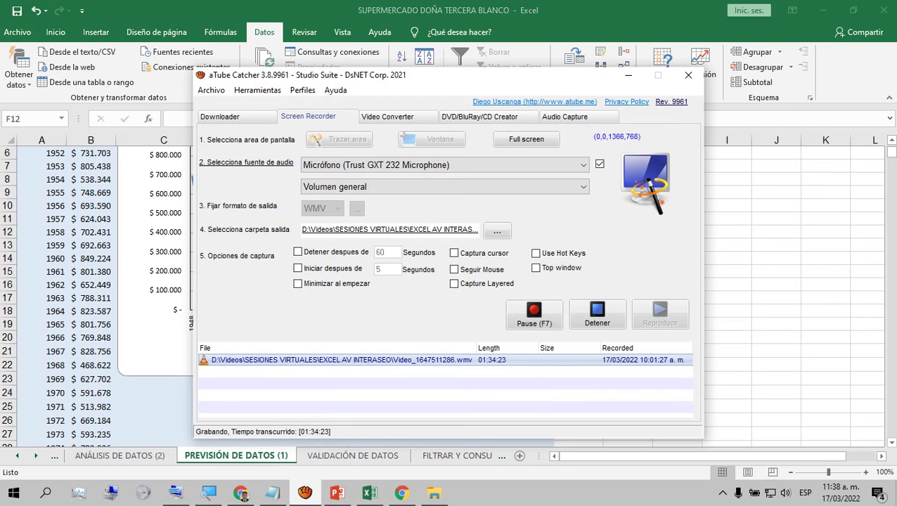
click(304, 493)
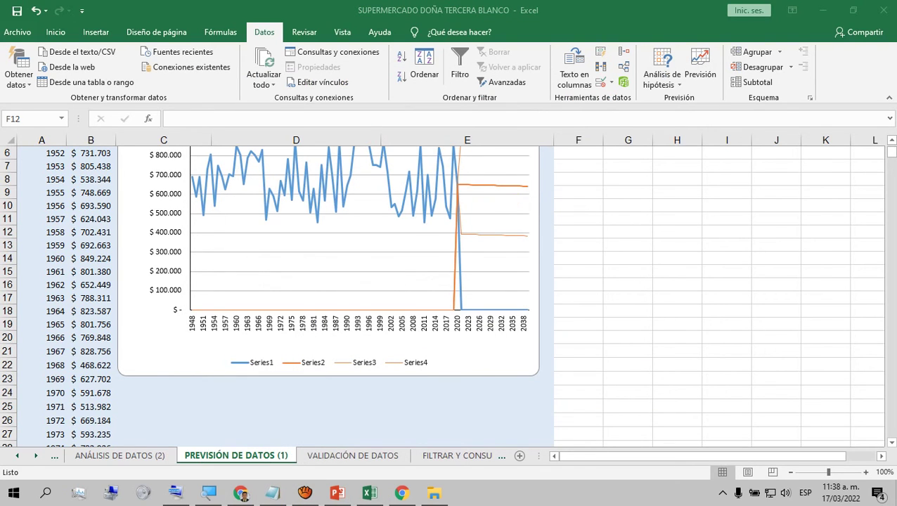
click(119, 456)
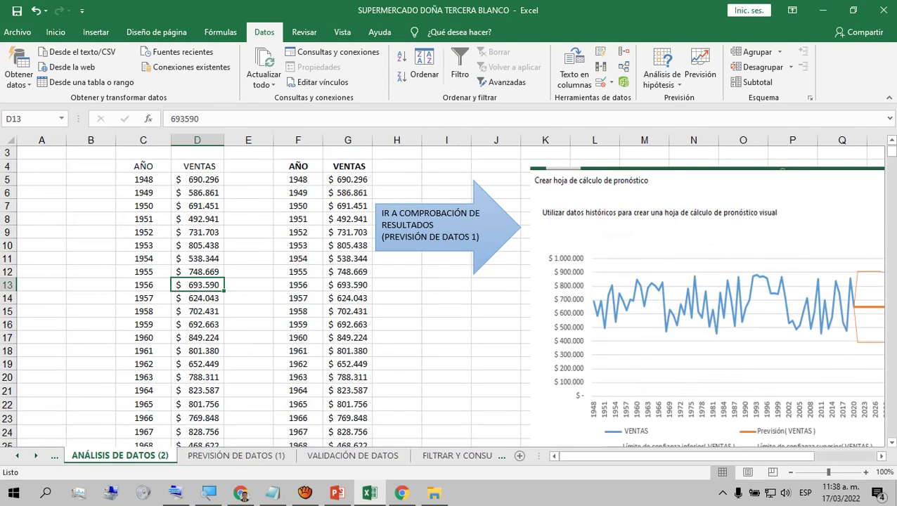
click(16, 455)
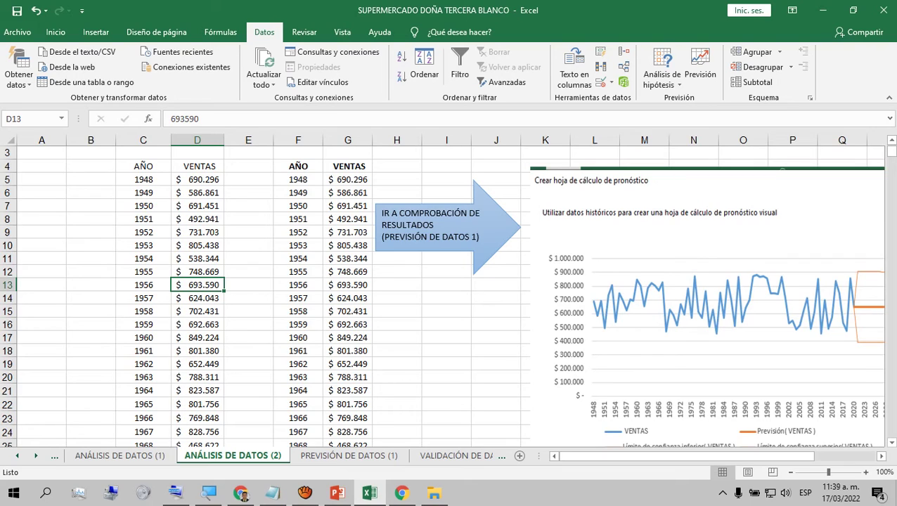
key(super+plus)
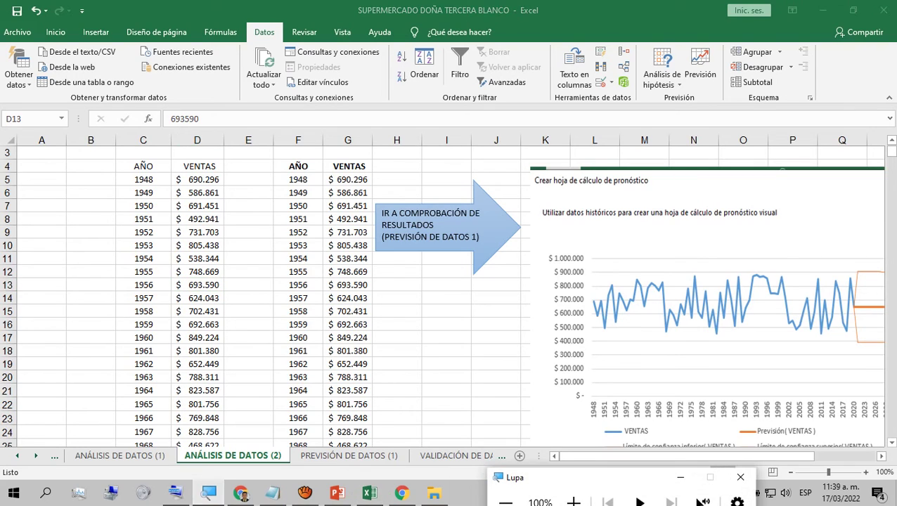
click(574, 502)
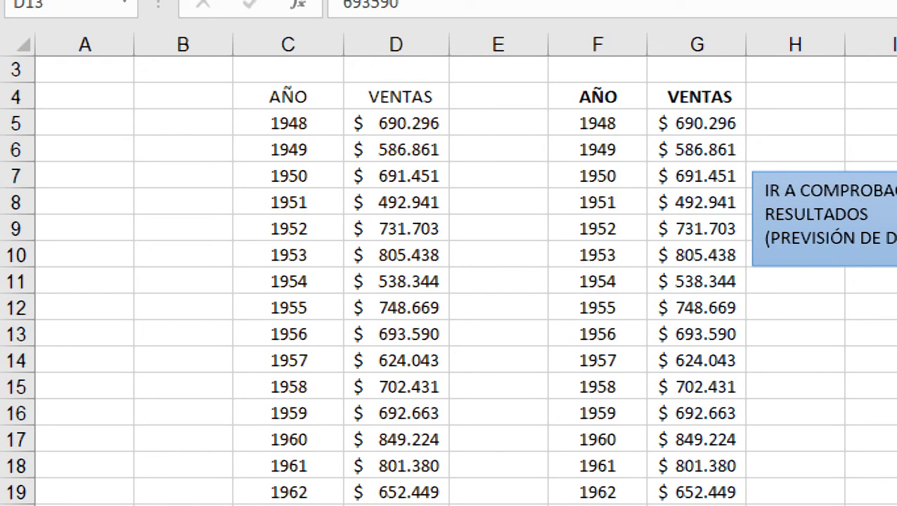
Step: Select the AÑO and VENTAS data from C4 downward as the forecast source
click(597, 69)
key(Up)
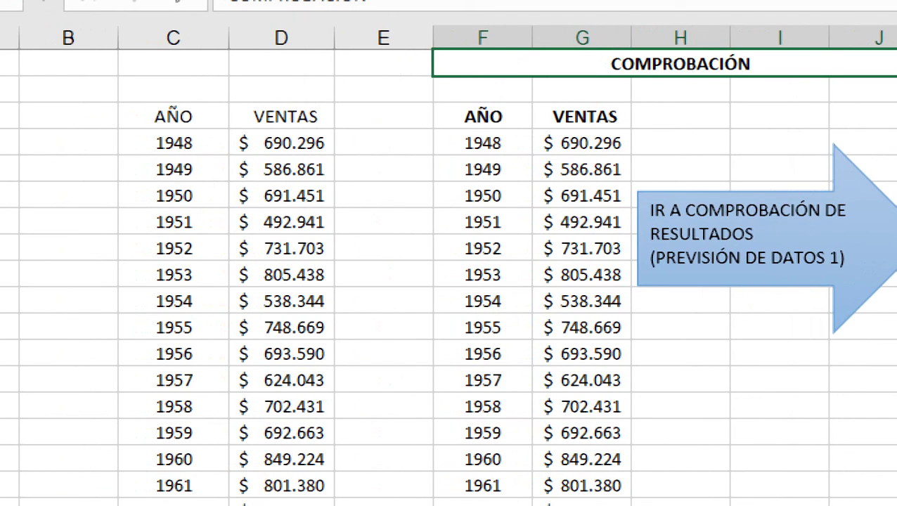
click(173, 116)
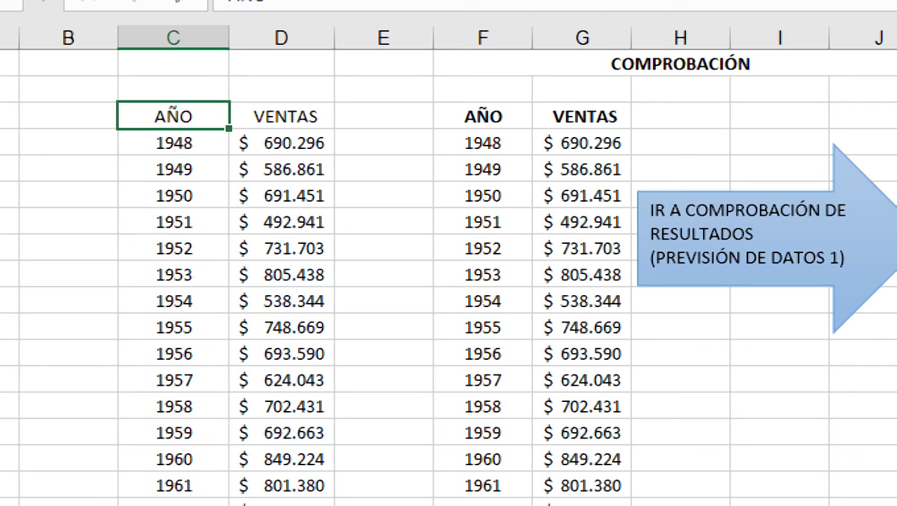
mouse_move(173, 116)
mouse_down()
mouse_move(281, 406)
mouse_move(282, 502)
mouse_up()
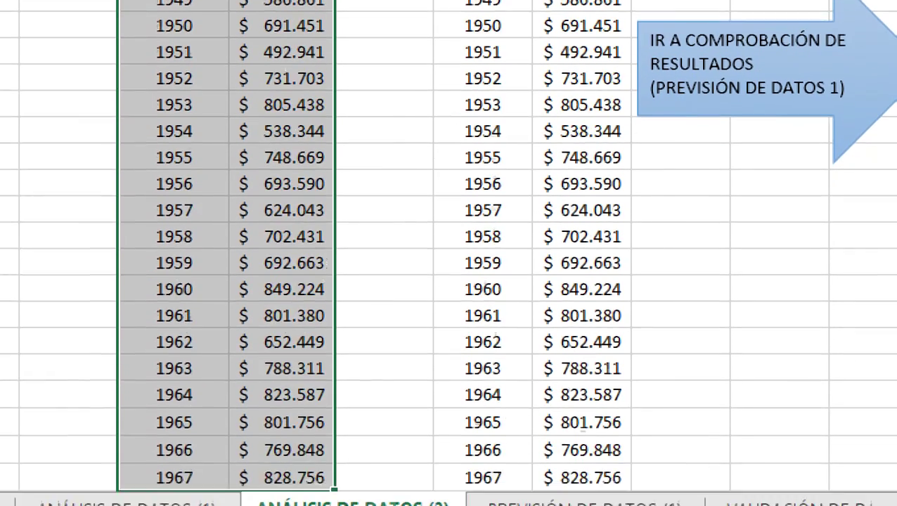
mouse_move(281, 502)
mouse_down()
mouse_move(331, 415)
mouse_move(330, 464)
mouse_move(331, 415)
mouse_up()
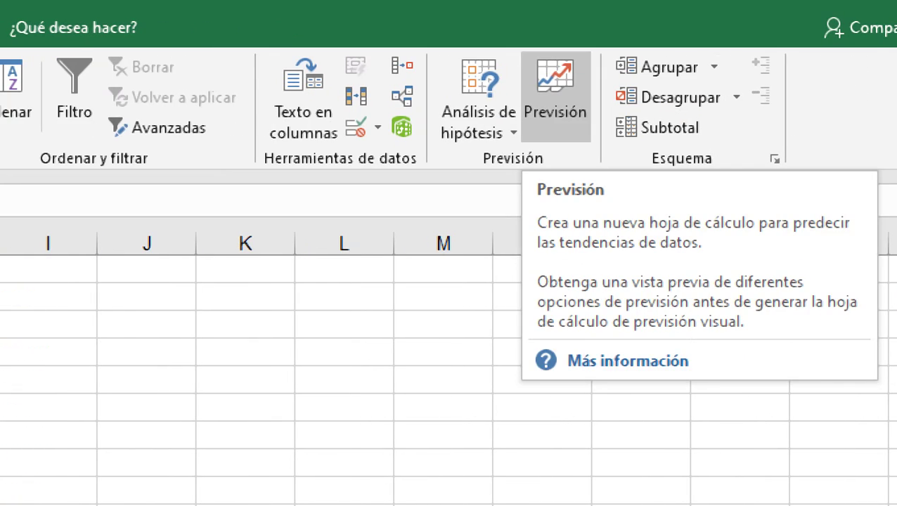
Step: Open Hoja de previsión for the sales data and preview it as a column chart
click(555, 92)
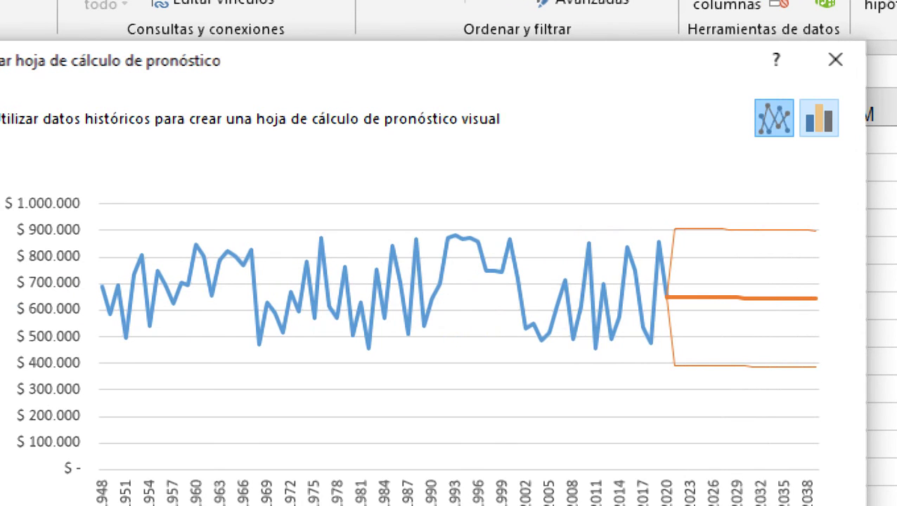
click(819, 118)
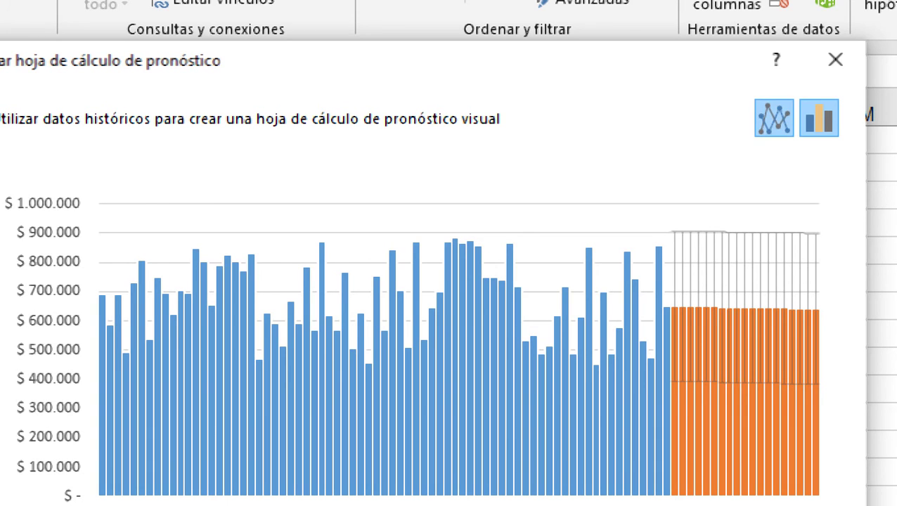
Step: Switch the forecast preview back to a line chart ending in 2039
click(774, 118)
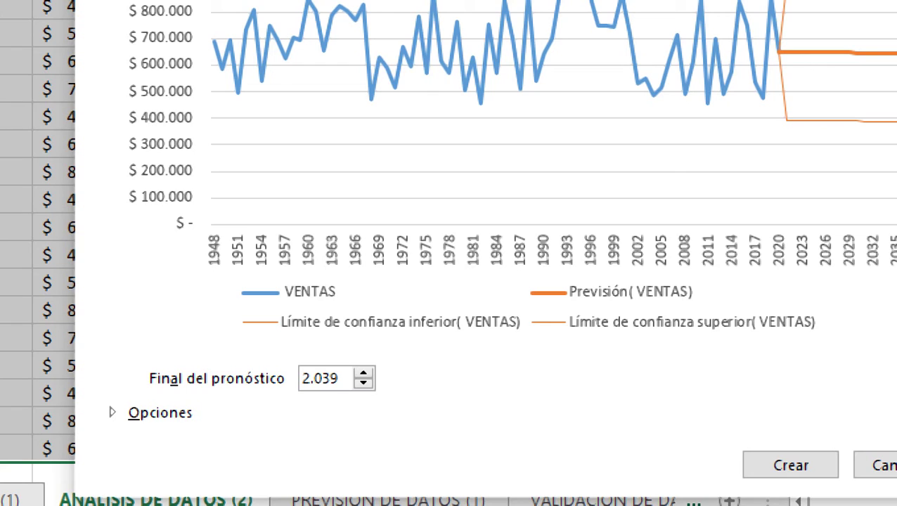
Step: Check the 2039 forecast end and expand Opciones showing start 2020 and 95% confidence
click(322, 378)
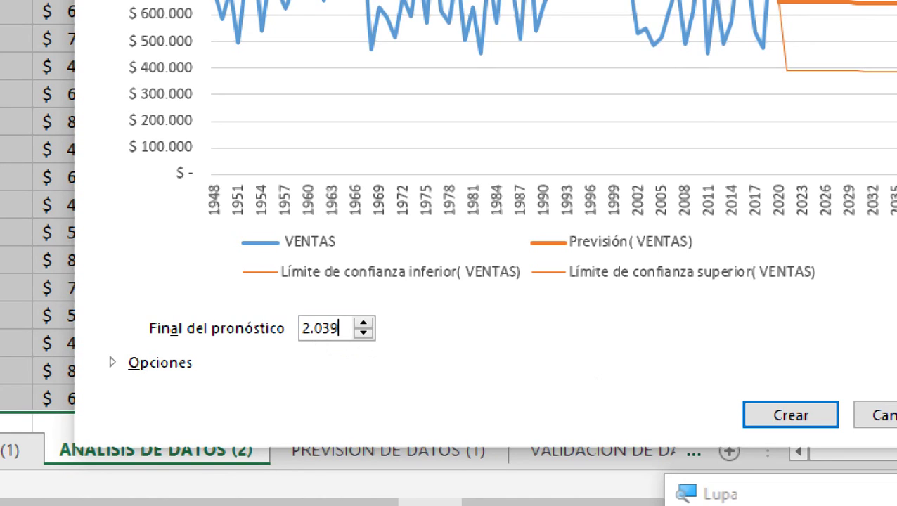
key(alt+o)
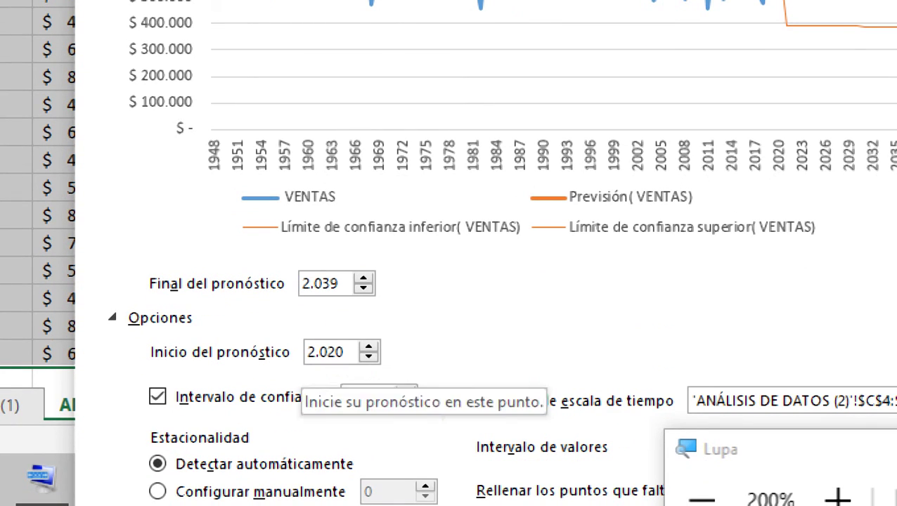
key(alt+t)
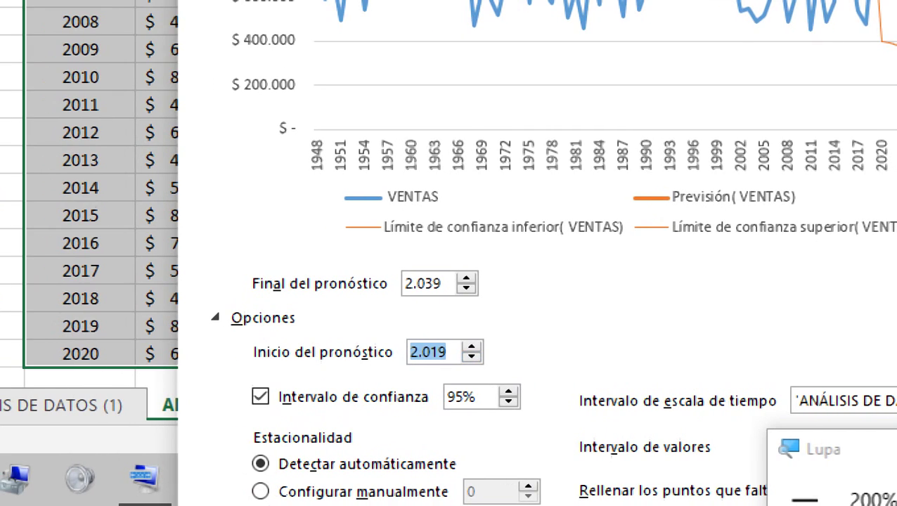
key(Up)
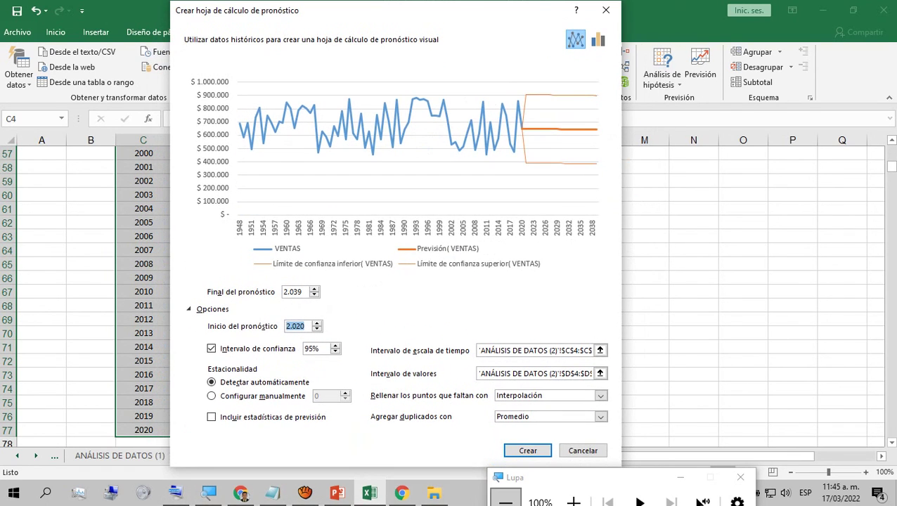
Step: Keep Promedio (averaging) as the aggregation for duplicate dates in the forecast options
click(574, 500)
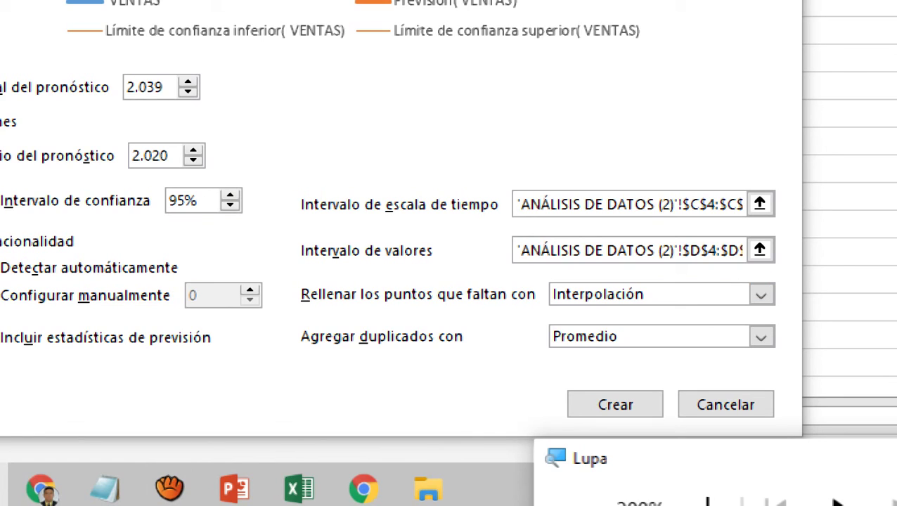
click(760, 336)
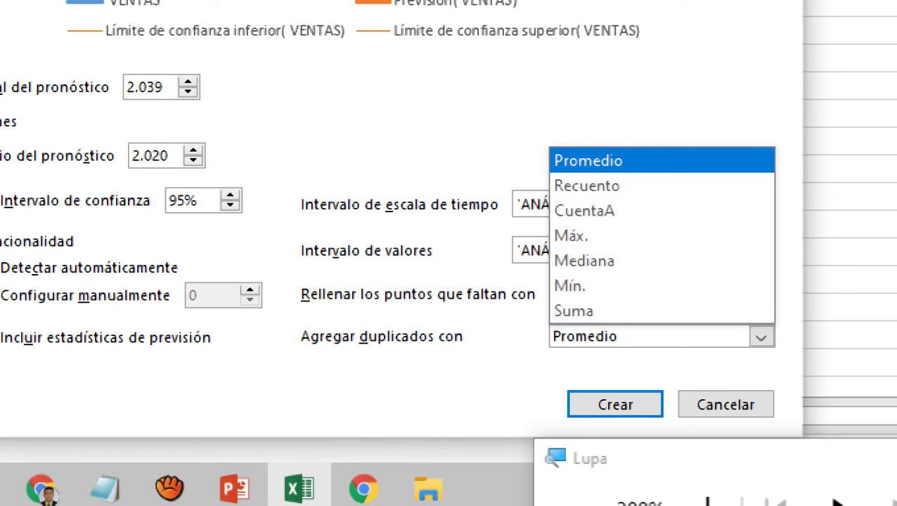
key(Return)
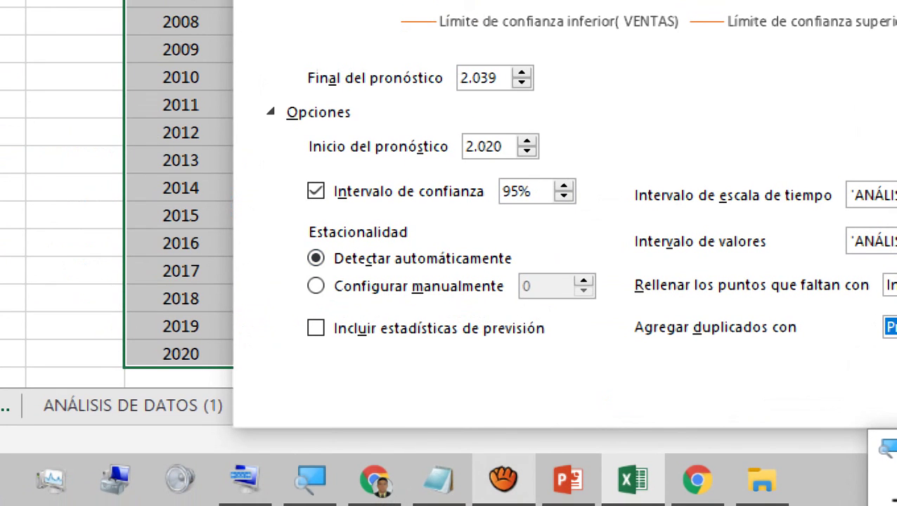
Step: Bring the aTube Catcher recorder to the front and reset the magnifier to 100%
click(503, 479)
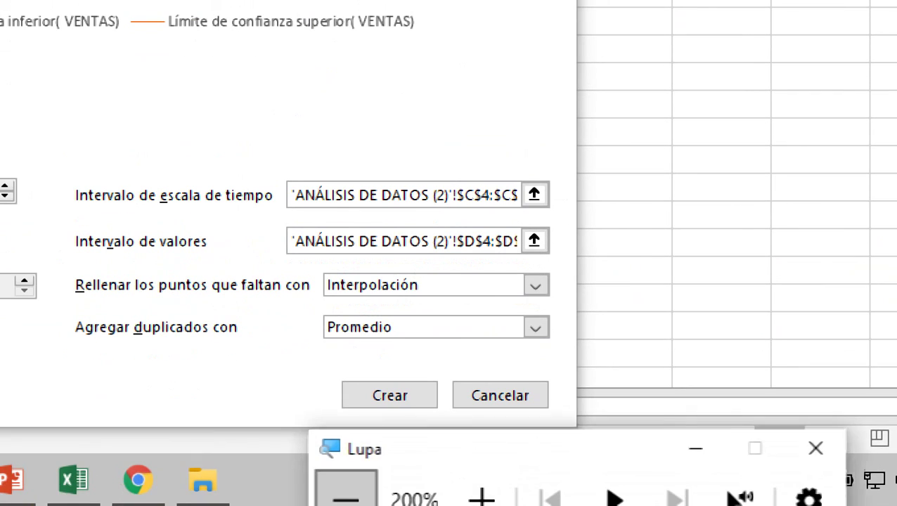
click(346, 498)
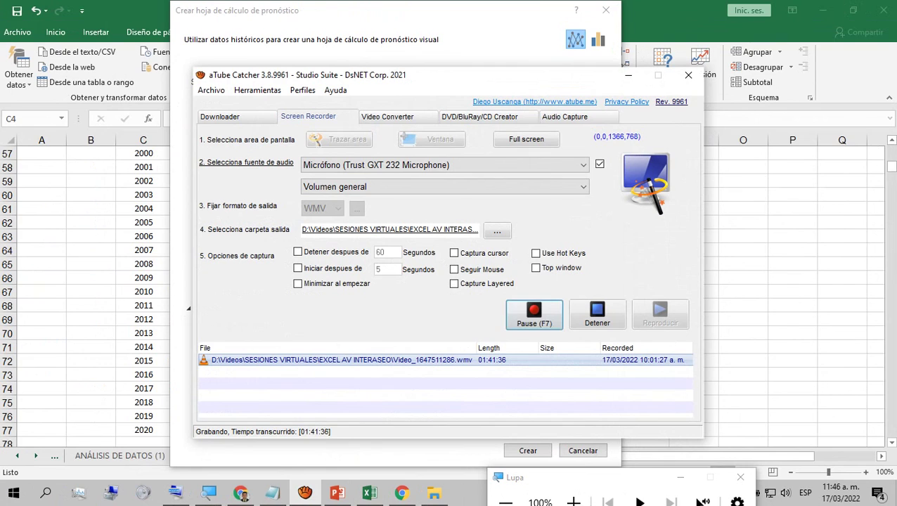
Step: Leave aTube Catcher, return to Excel, and cancel the Create Forecast Worksheet dialog
key(alt+Tab)
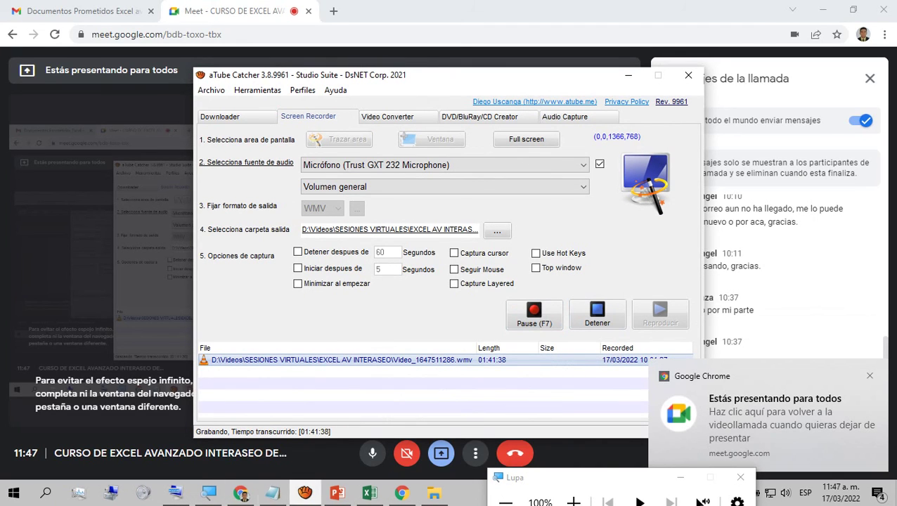
click(369, 492)
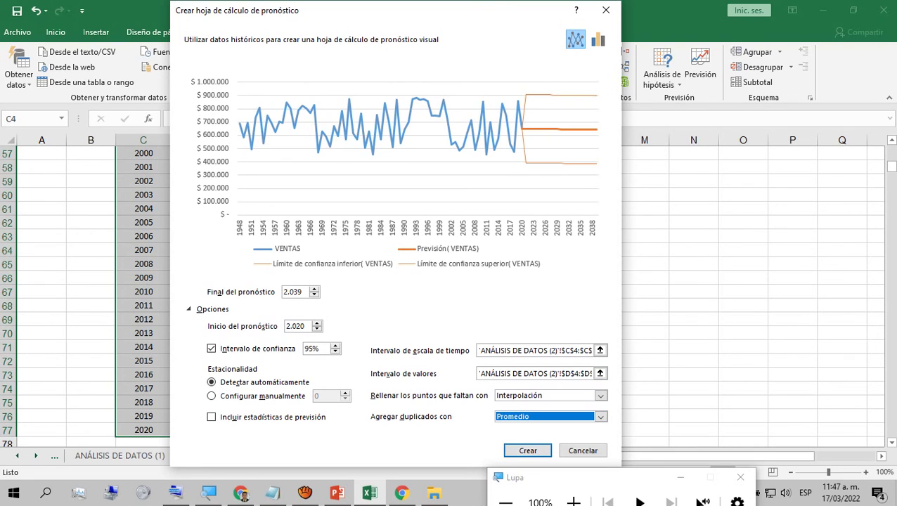
key(Escape)
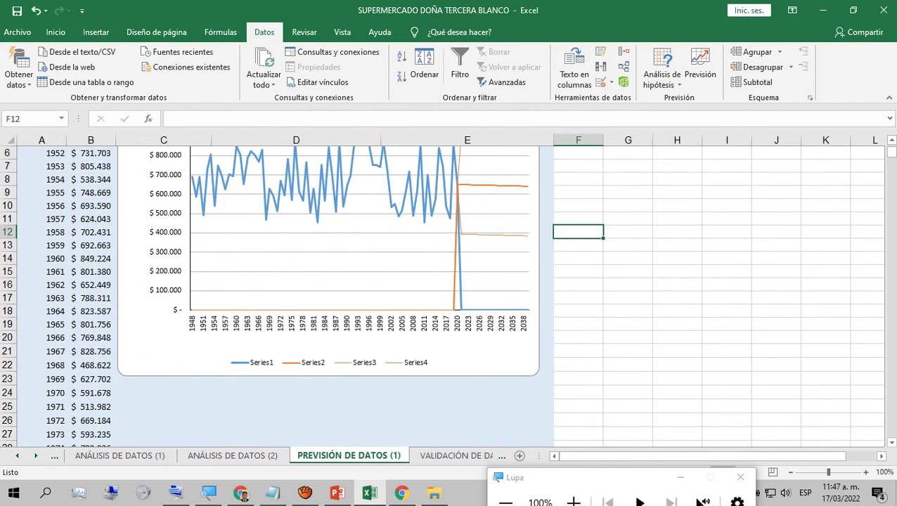
drag(891, 152, 891, 147)
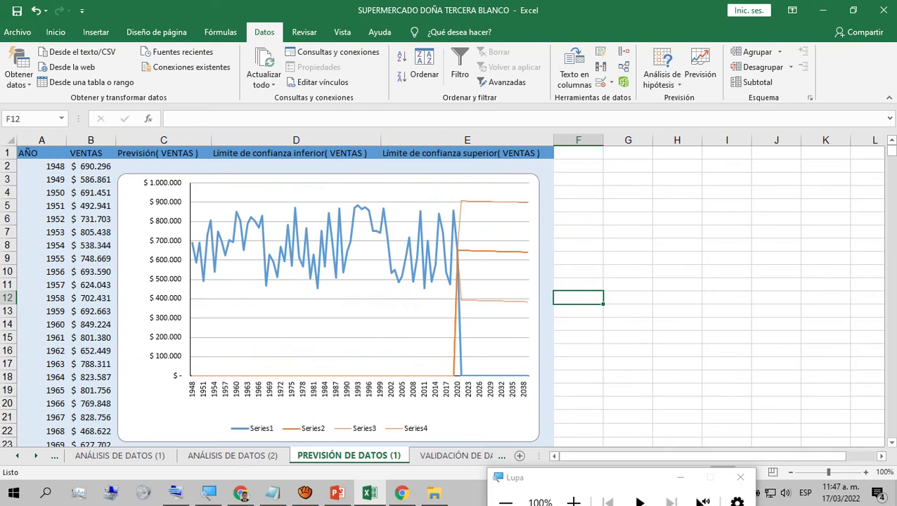
drag(42, 165, 109, 444)
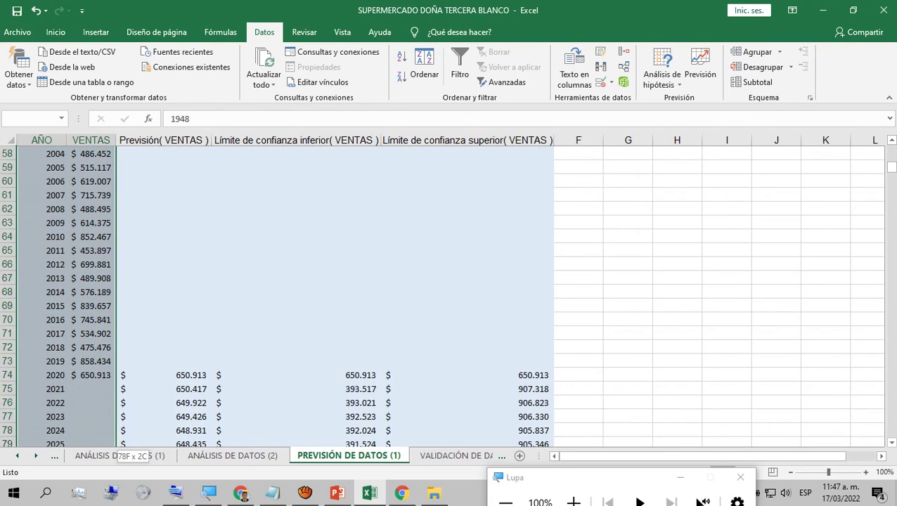
click(41, 374)
click(92, 375)
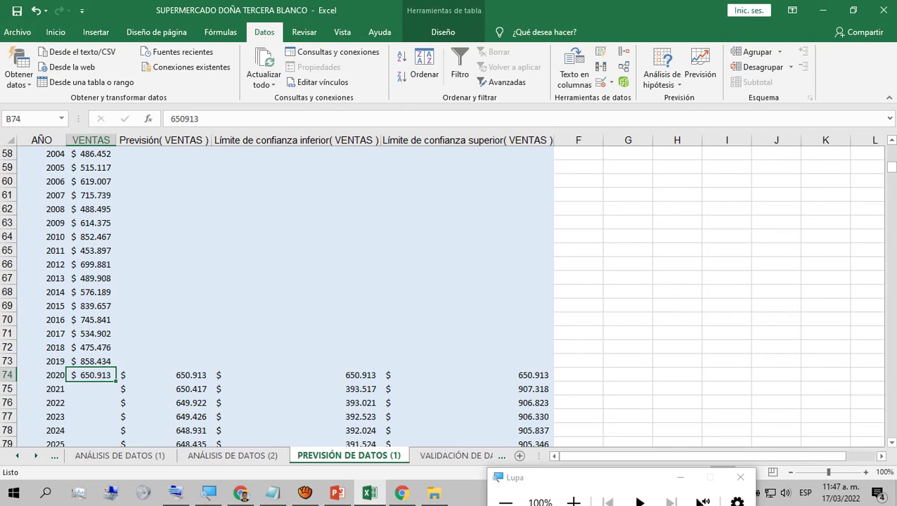
mouse_move(892, 166)
mouse_down()
mouse_move(892, 177)
mouse_move(892, 155)
mouse_up()
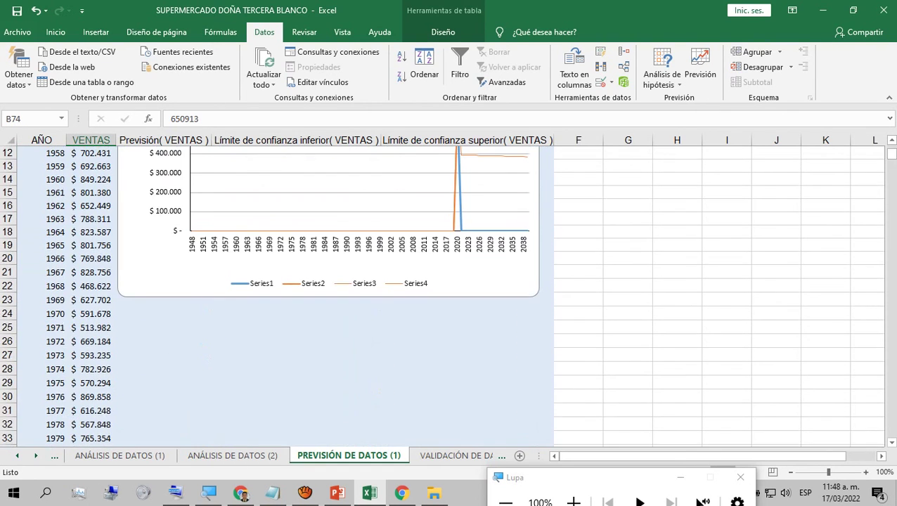
key(ctrl+Page_Up)
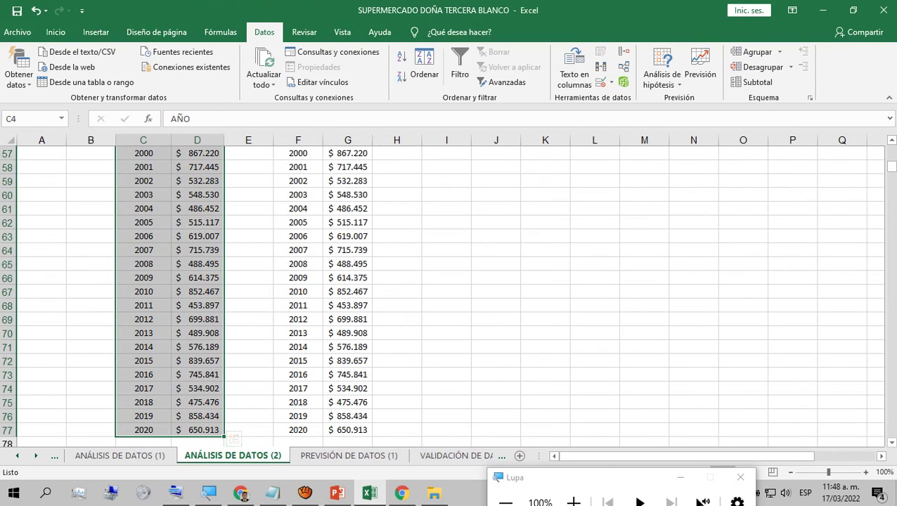
Step: Create the forecast worksheet from the year/sales data via Previsión > Hoja de previsión
click(661, 70)
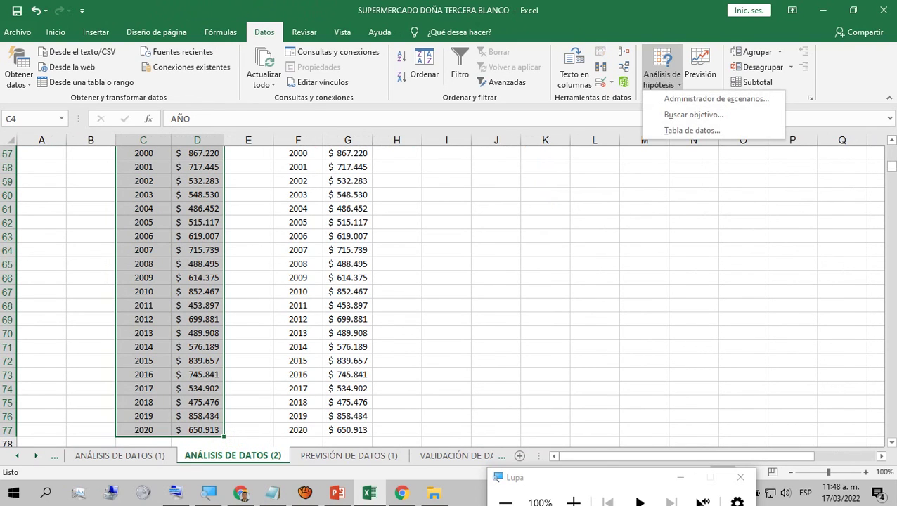
click(699, 70)
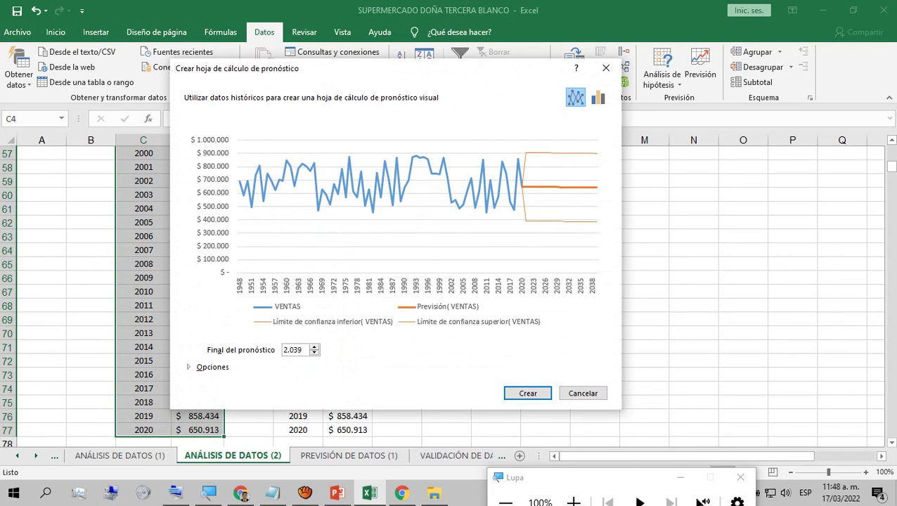
key(alt+o)
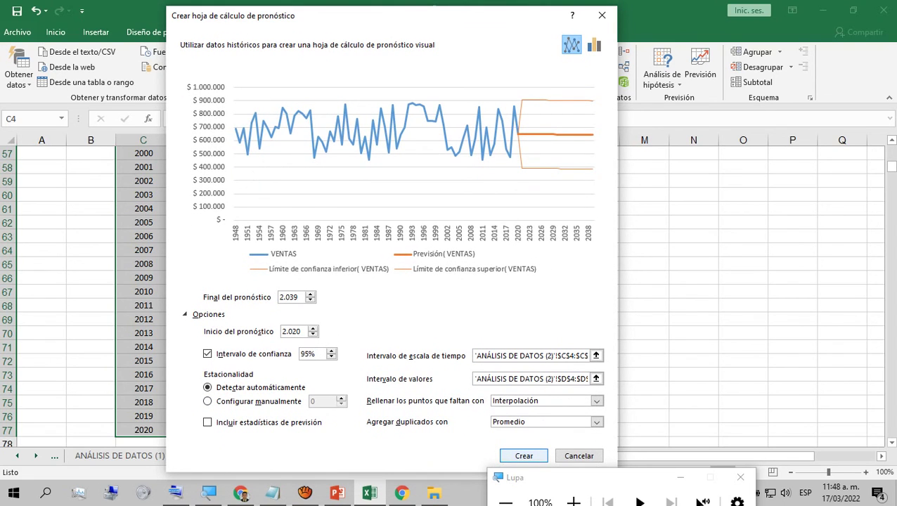
key(Return)
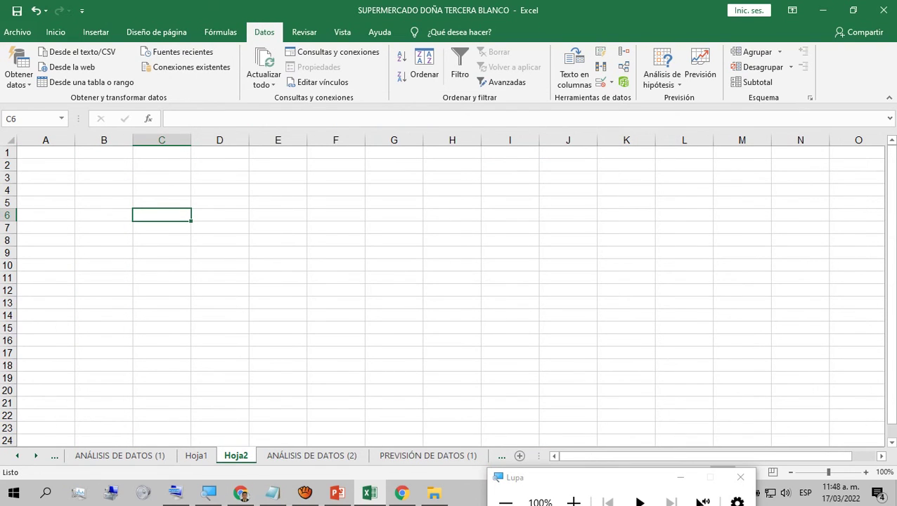
Step: Delete the empty Hoja2 sheet and go to the new Hoja1 forecast sheet
right_click(238, 456)
click(275, 315)
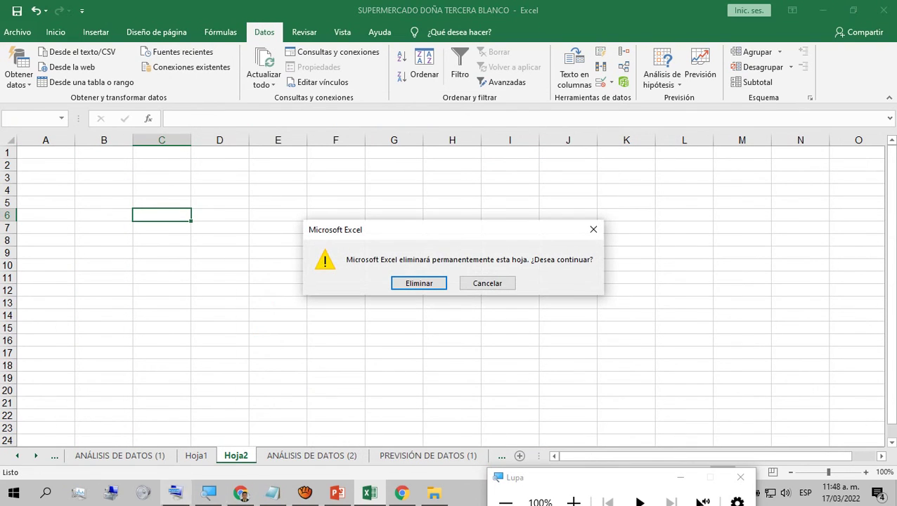
key(Return)
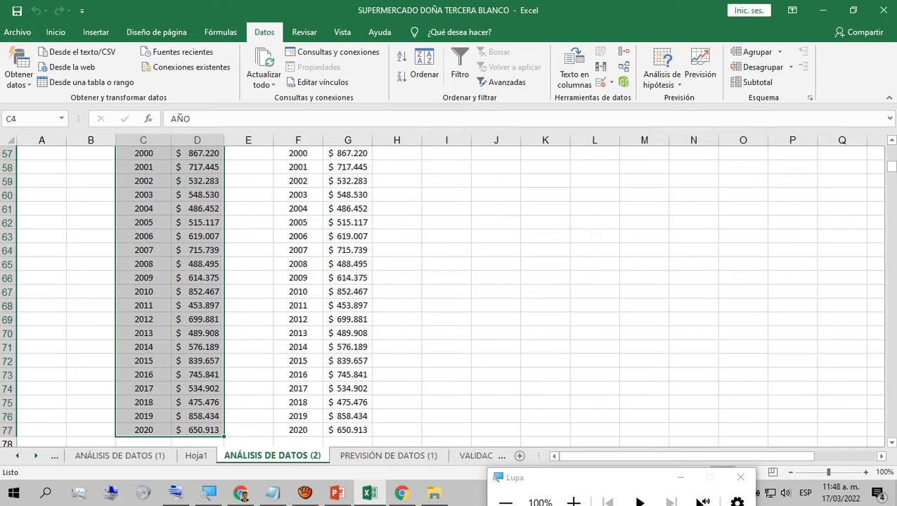
key(ctrl+Page_Up)
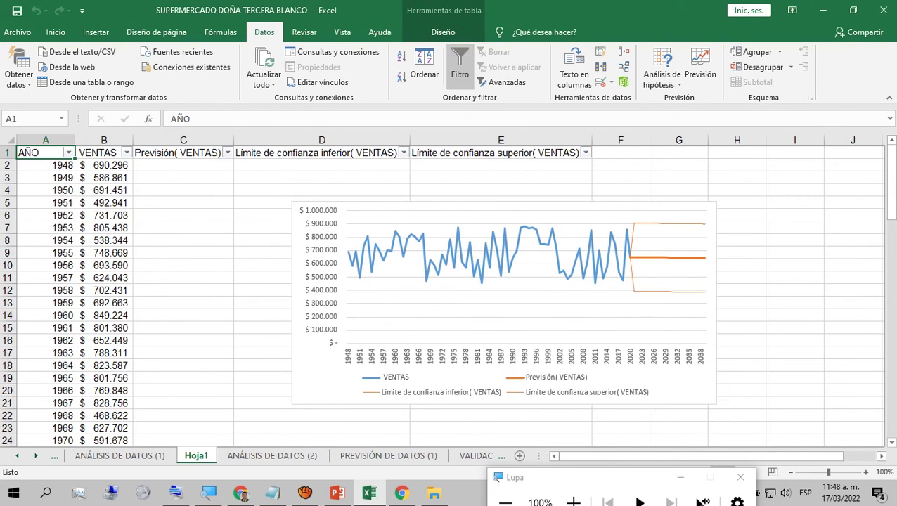
Step: Step through the VENTAS values past 2020 into the 2021–2039 forecast and lower-limit formulas
key(ctrl+Page_Up)
key(ctrl+Page_Down)
click(104, 315)
key(Down)
key(Down)
key(Down)
key(Down)
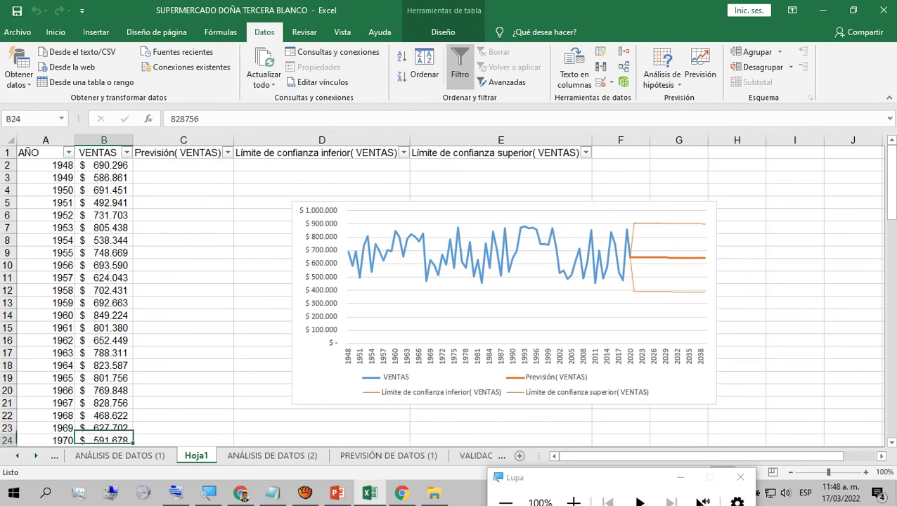
key(Down)
key(Down)
key(Down)
key(Down)
key(Down)
key(Down)
key(Down)
key(Down)
key(Down)
key(Down)
key(Down)
key(Down)
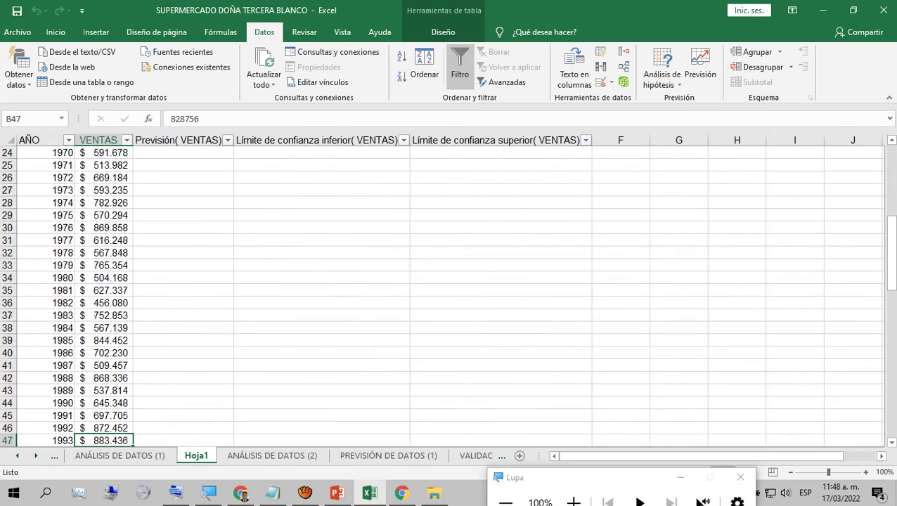
key(Down)
key(Down)
key(Down)
key(Down)
key(Down)
key(Down)
key(Down)
key(Down)
key(Down)
key(Down)
key(Down)
key(Down)
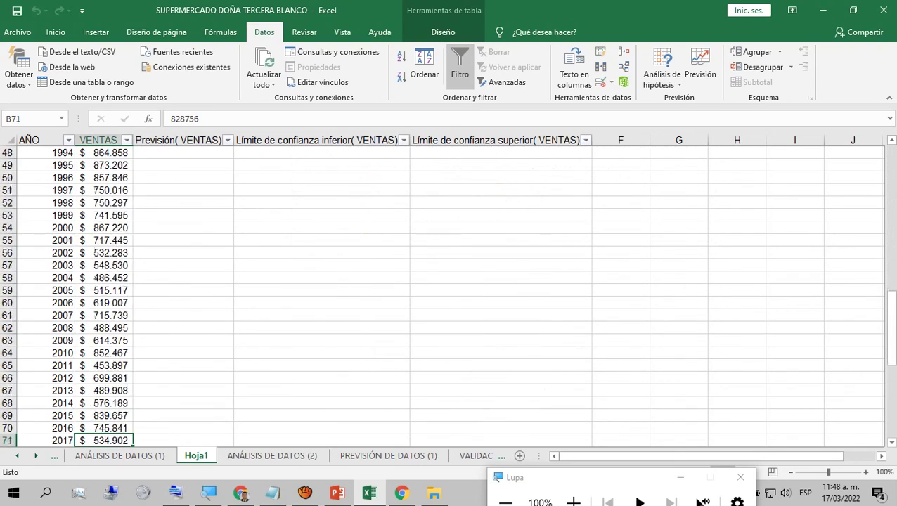
key(Down)
key(Down)
key(Down)
key(Down)
key(Down)
key(Down)
key(Up)
key(Up)
key(Up)
key(Up)
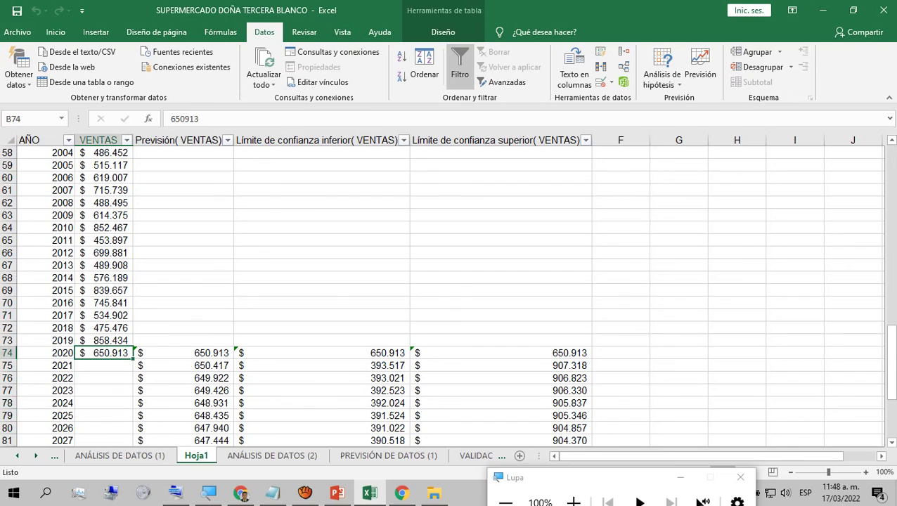
key(Right)
key(Left)
key(Down)
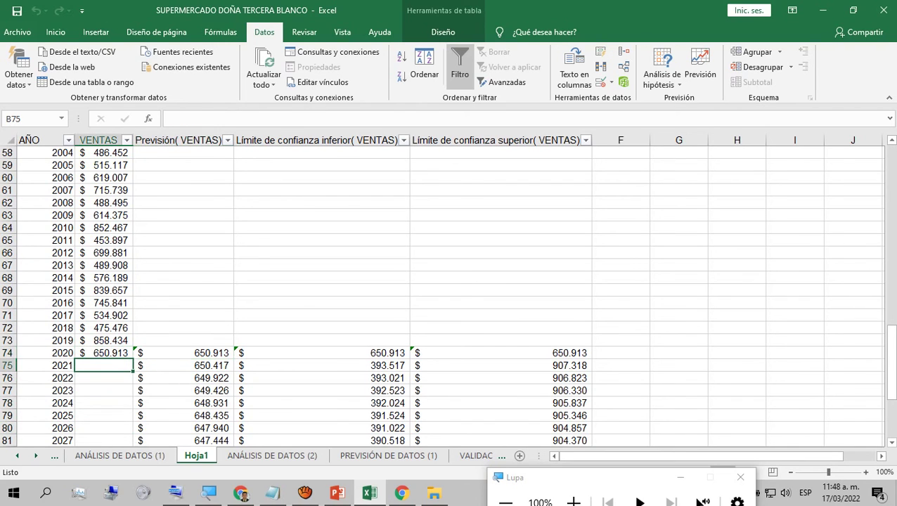
key(Right)
key(Down)
key(Down)
key(Right)
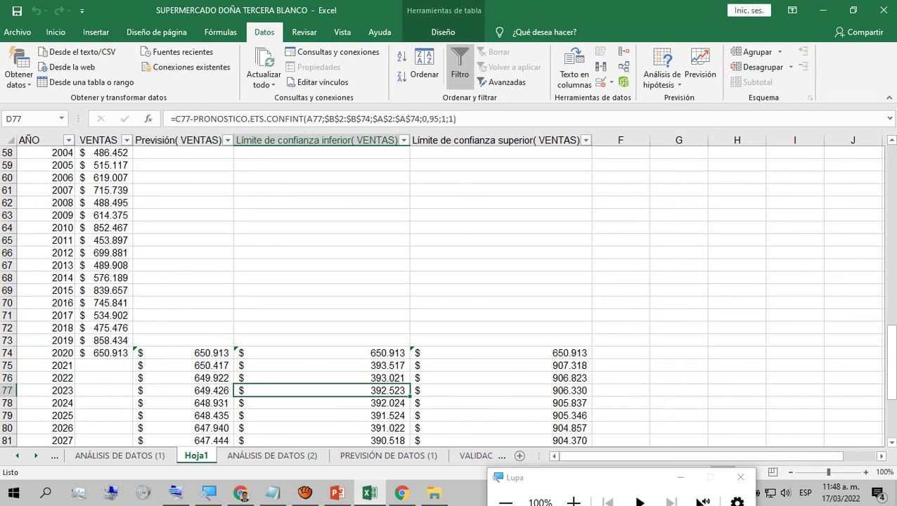
key(Down)
key(Down)
key(Down)
key(Down)
key(Down)
key(Down)
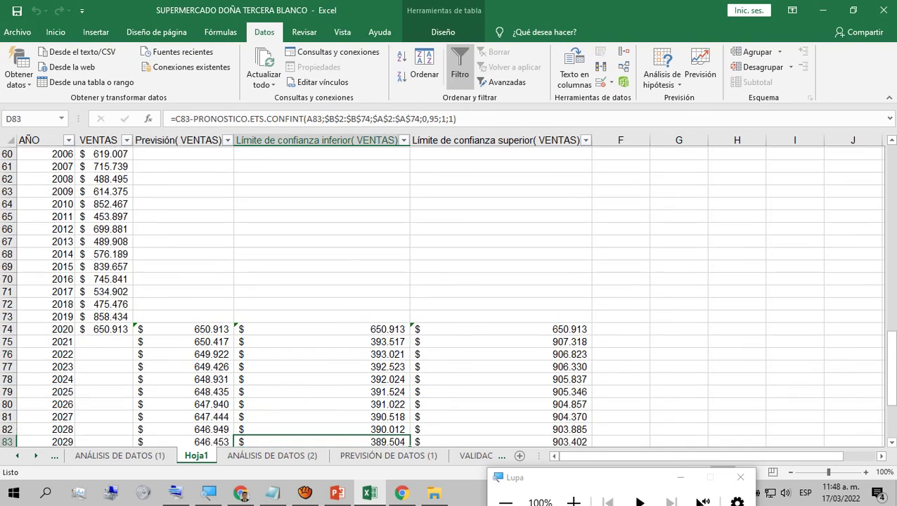
key(Down)
key(Down)
key(Down)
key(Down)
key(Down)
key(Down)
key(Down)
key(Down)
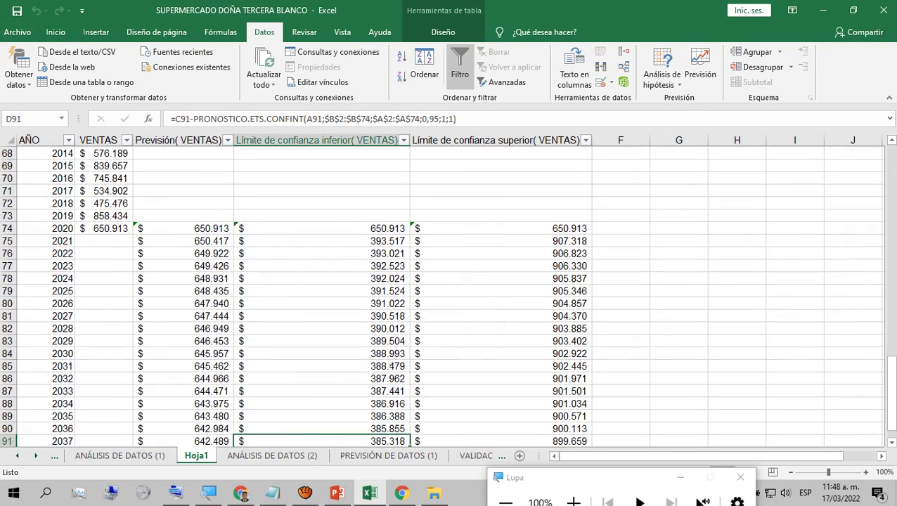
key(Down)
key(Down)
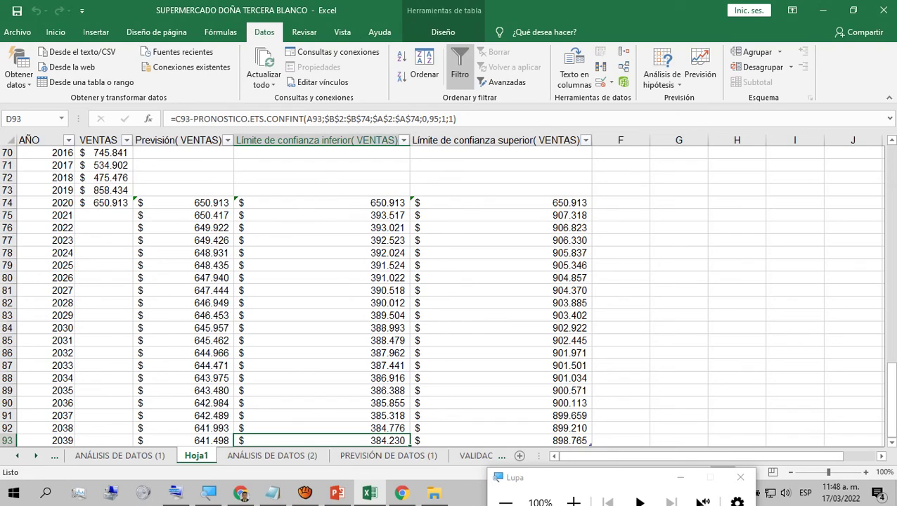
Step: Inspect the 2020 forecast, lower and upper limits, and the 2021 PRONOSTICO.ETS formula
click(183, 202)
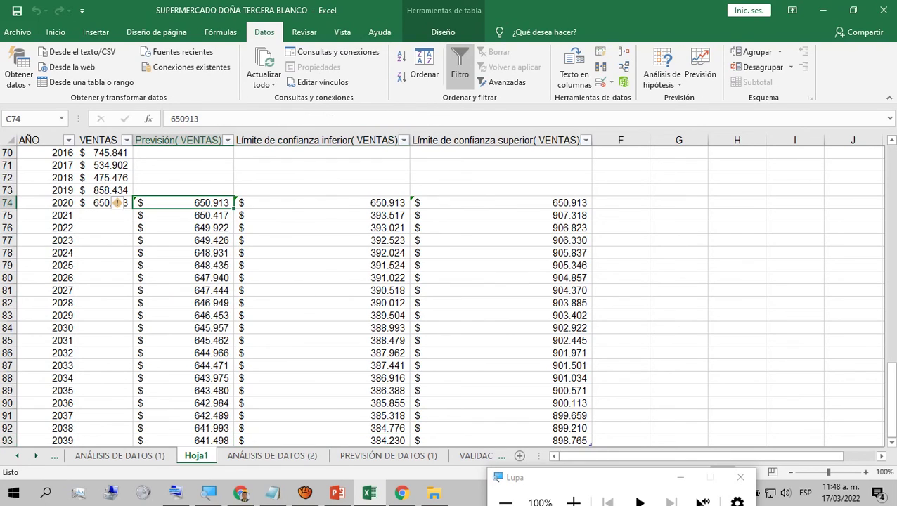
click(501, 203)
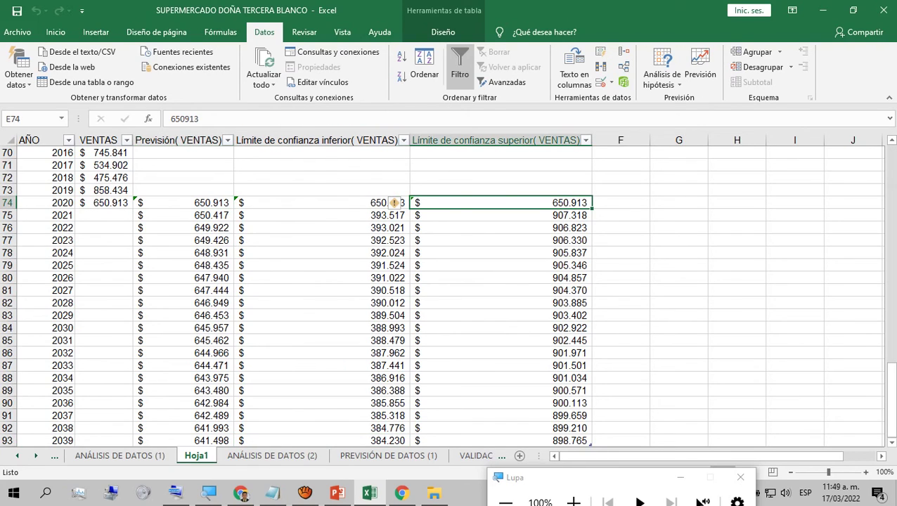
click(323, 202)
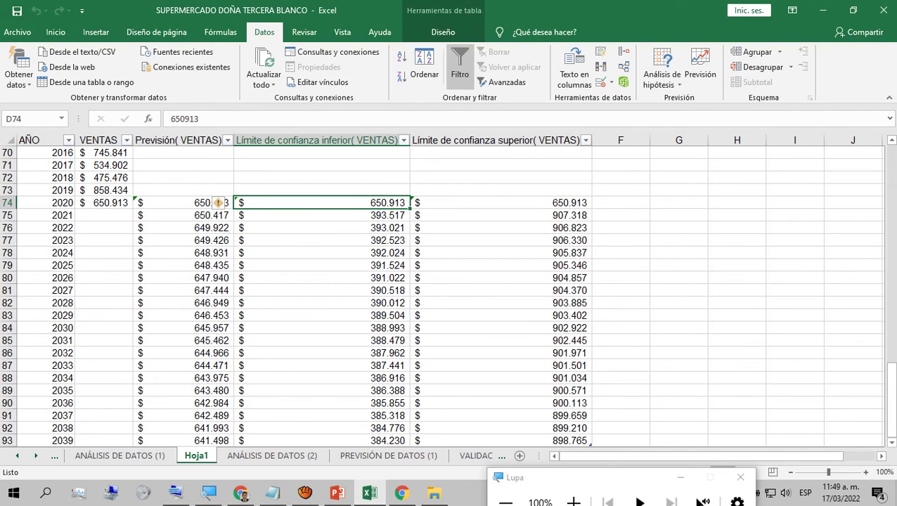
click(501, 203)
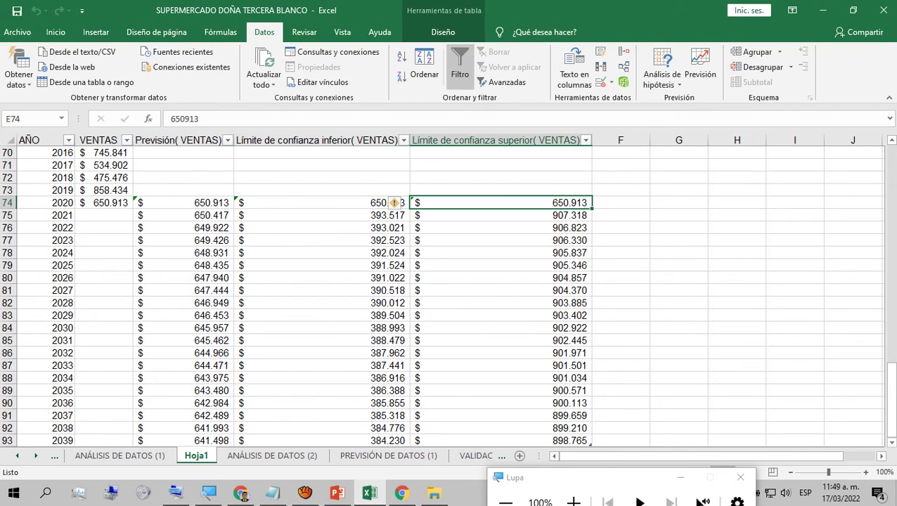
click(184, 215)
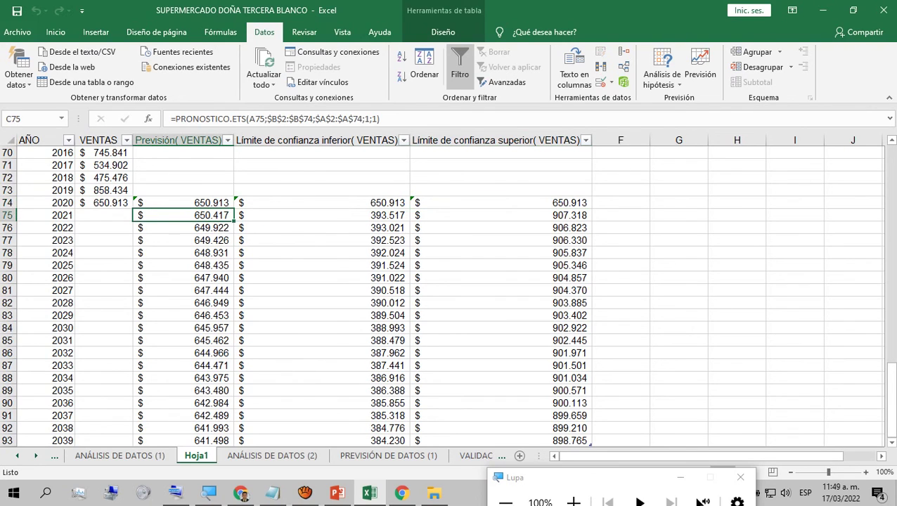
double_click(189, 252)
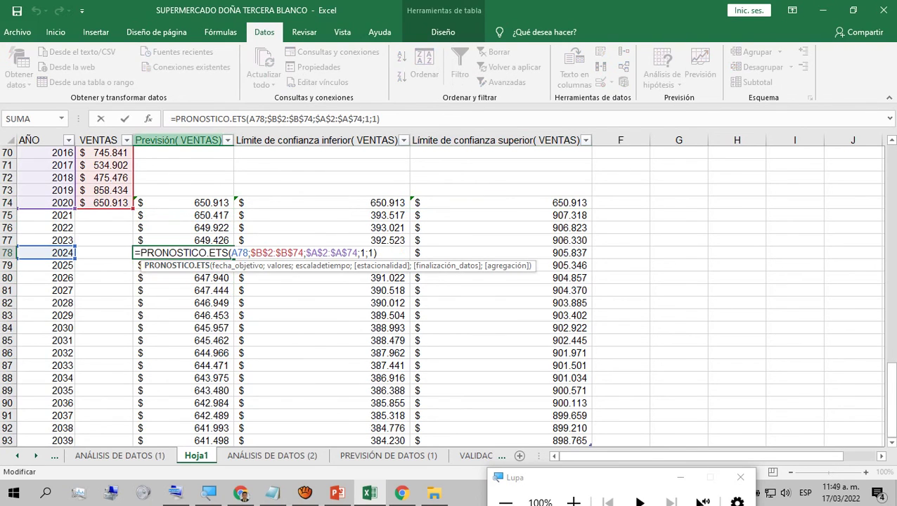
key(Return)
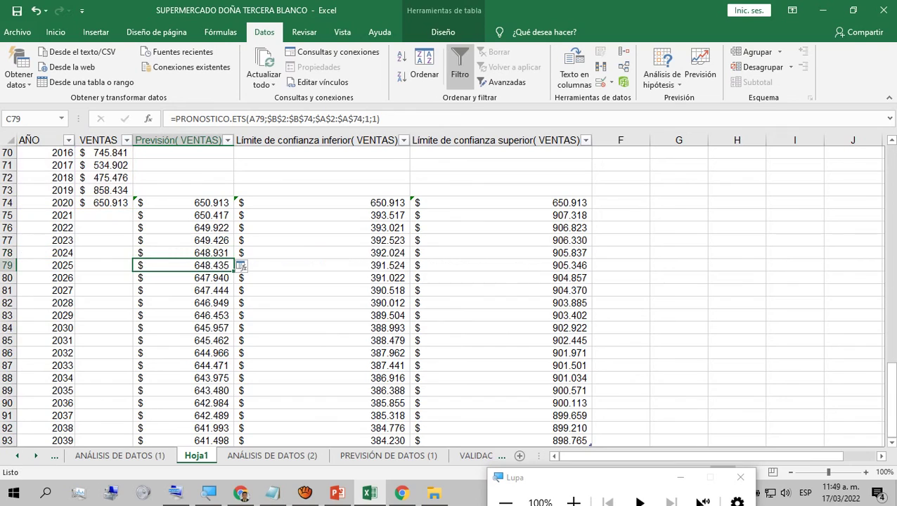
key(Up)
key(Up)
key(Up)
key(Up)
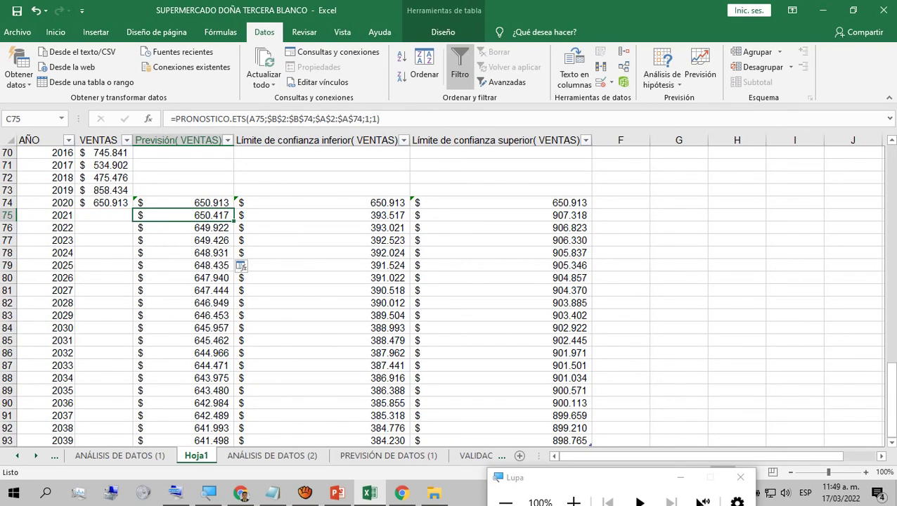
click(323, 203)
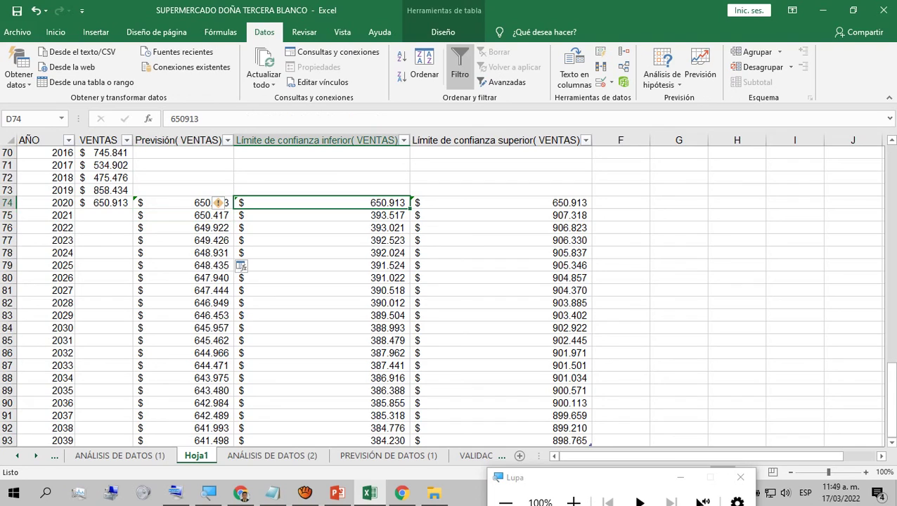
click(323, 215)
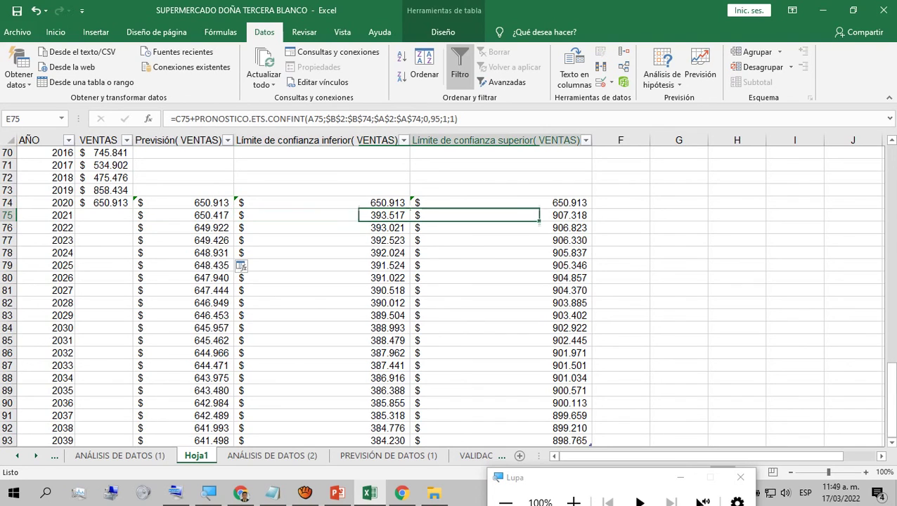
click(501, 215)
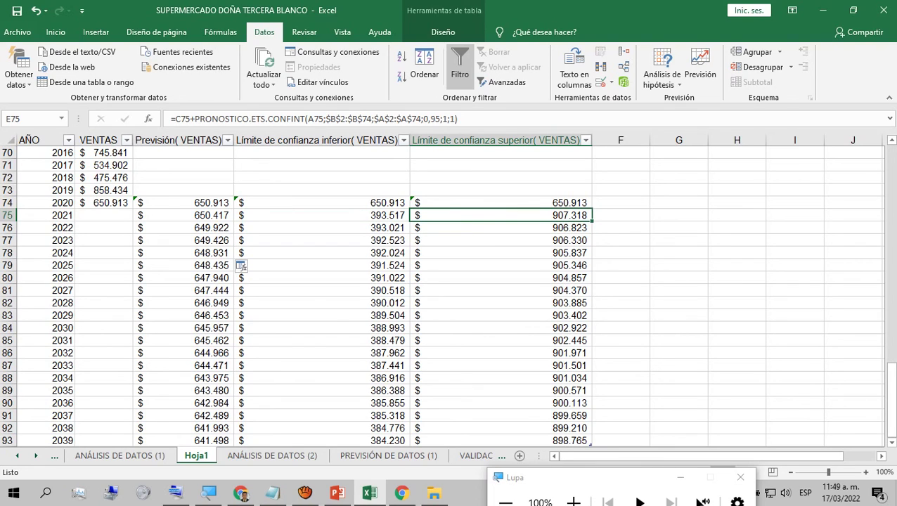
click(204, 252)
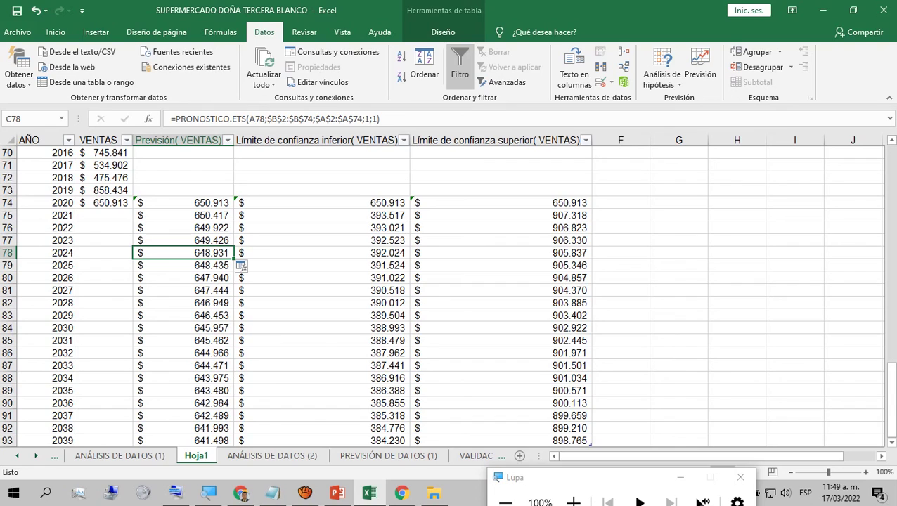
click(574, 502)
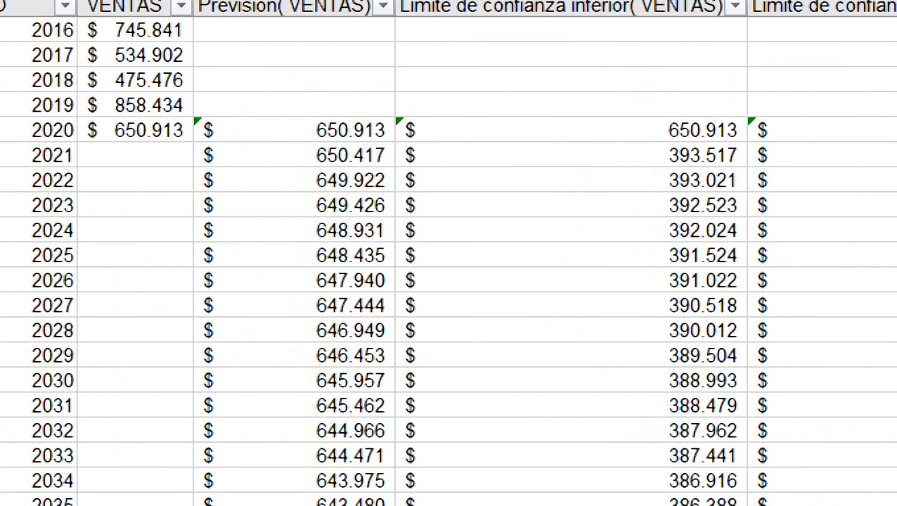
click(295, 230)
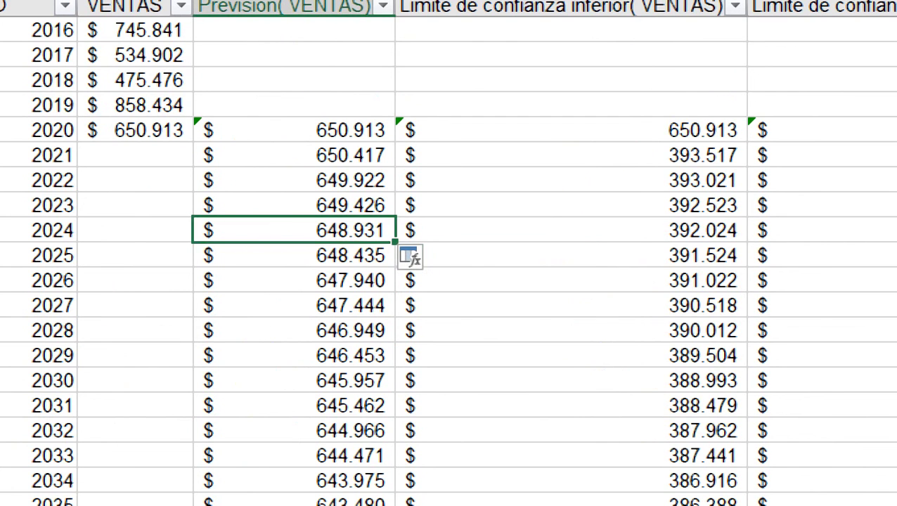
click(569, 230)
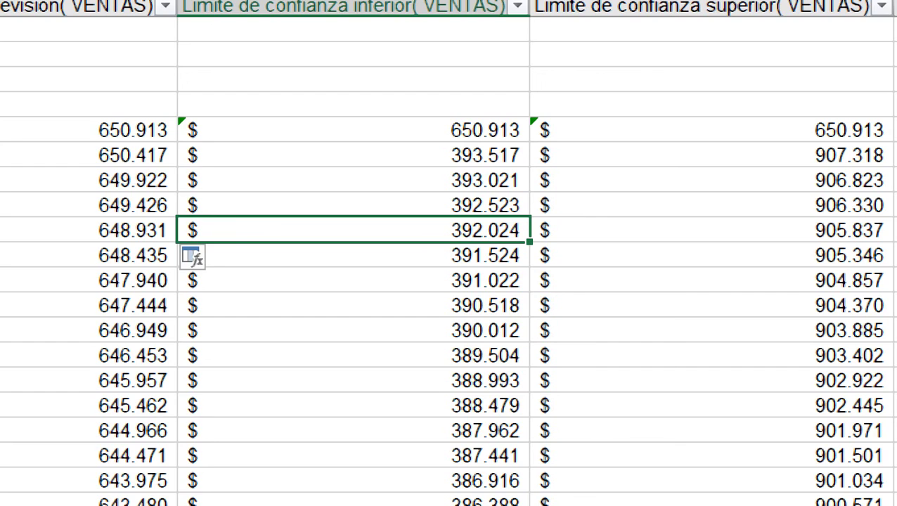
click(710, 231)
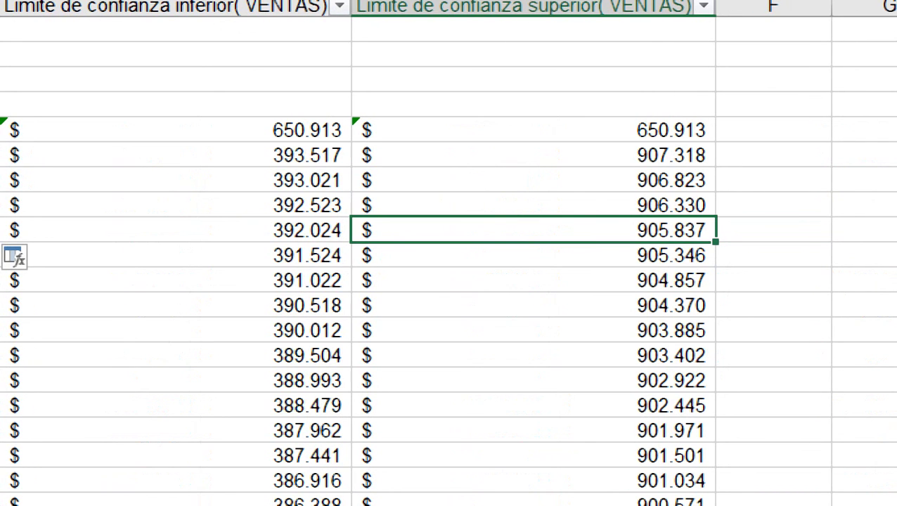
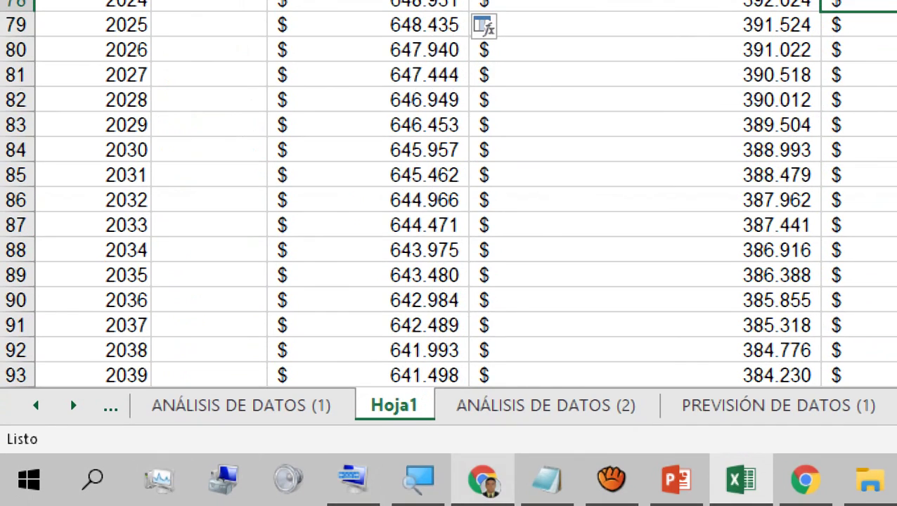
Step: Return to the Google Meet call window and reset the Magnifier zoom to 100%
click(483, 480)
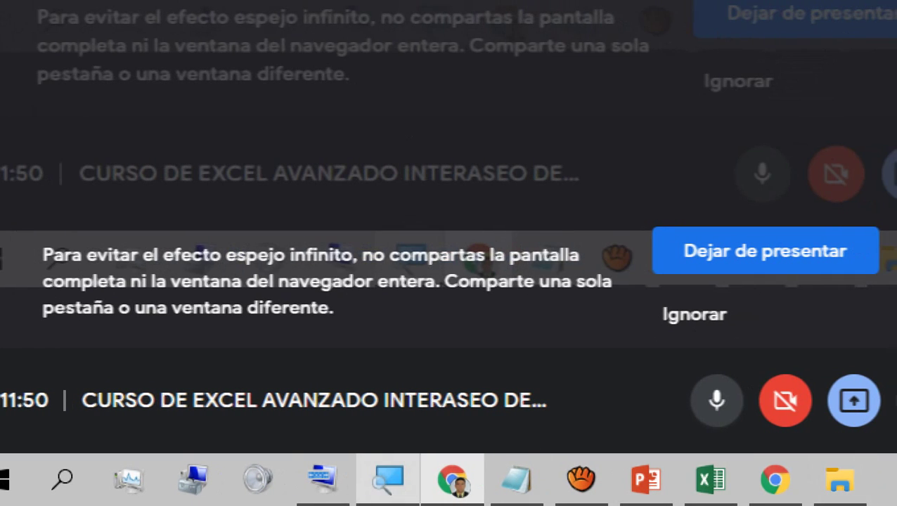
mouse_move(388, 479)
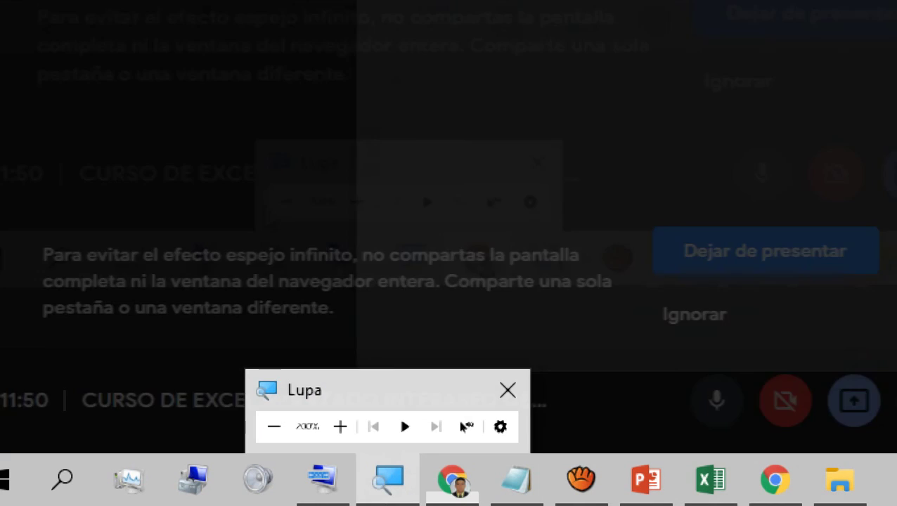
click(388, 479)
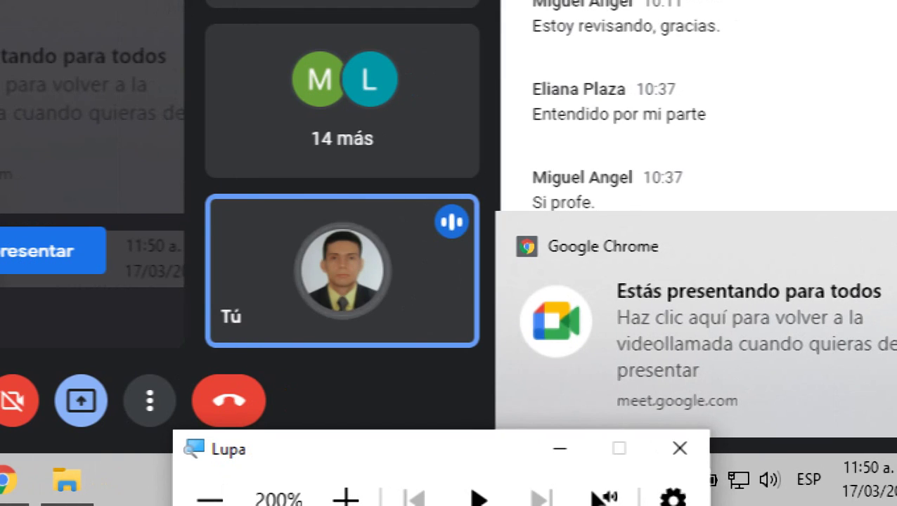
click(210, 499)
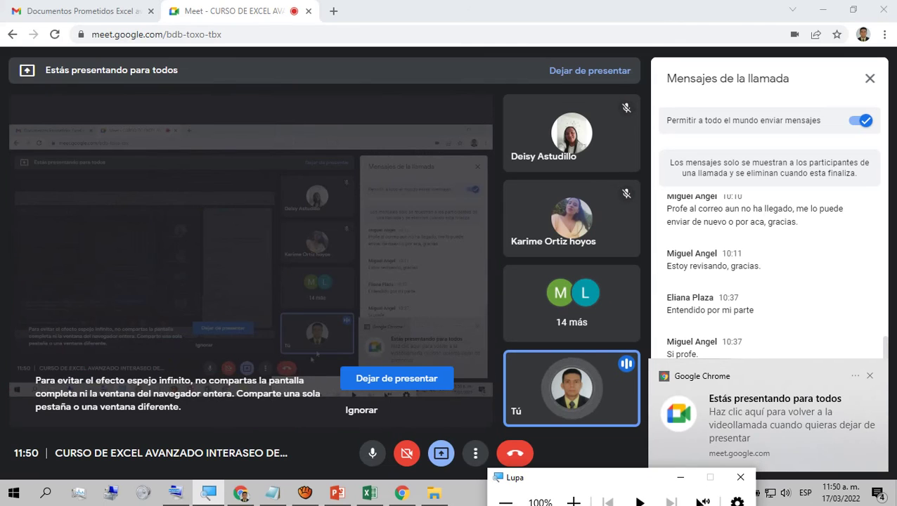
Step: Dismiss the presenting notification and send the homework form link in the call chat
click(869, 376)
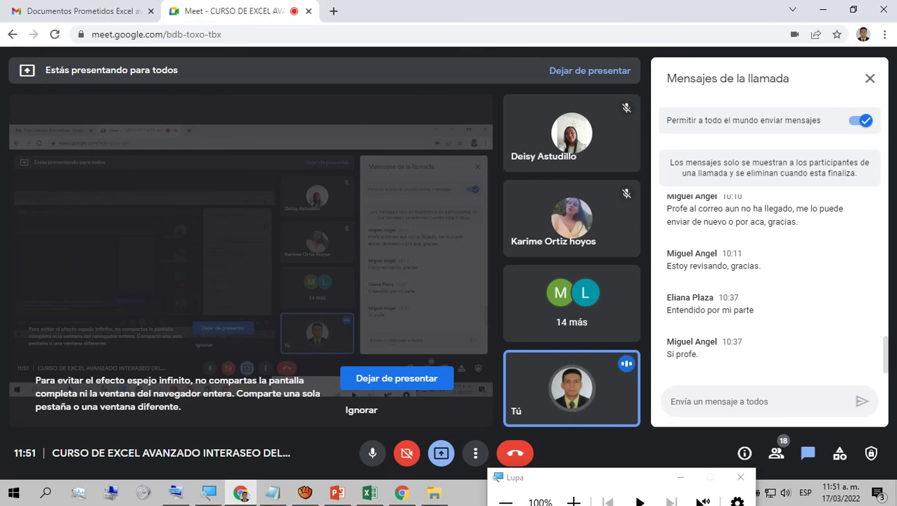
text(https://docs.google.com/forms/d/e/1FAIpQLSf012VoHjk3_sYGNmbxkyhfglxawsHmfZNXtACid221oc0N1Q/viewform?usp=sf_link)
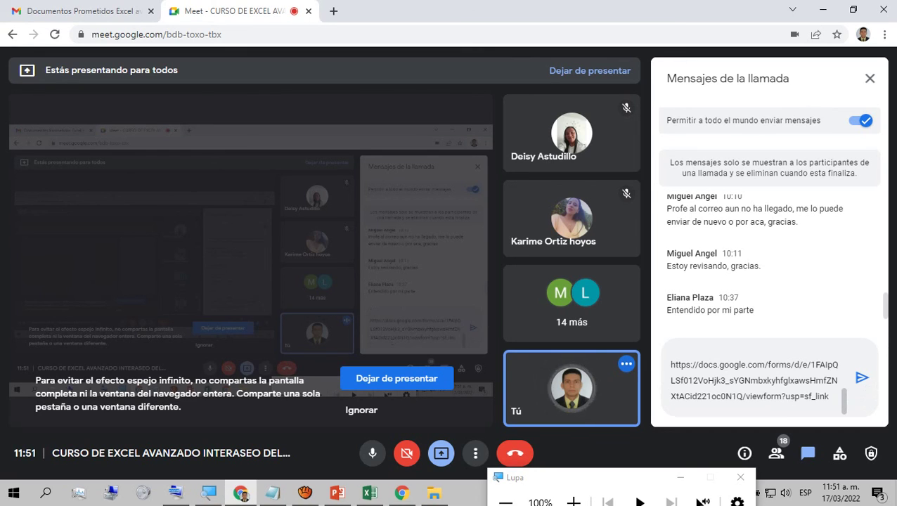
key(Return)
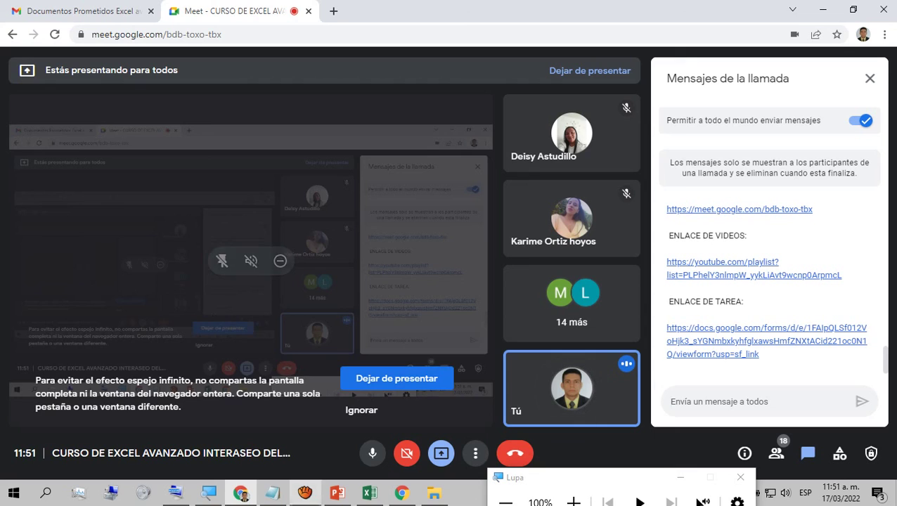
Step: Toggle the microphone, then switch to the PowerPoint slide reading 'INICIAMOS A LAS 10:00'
click(372, 453)
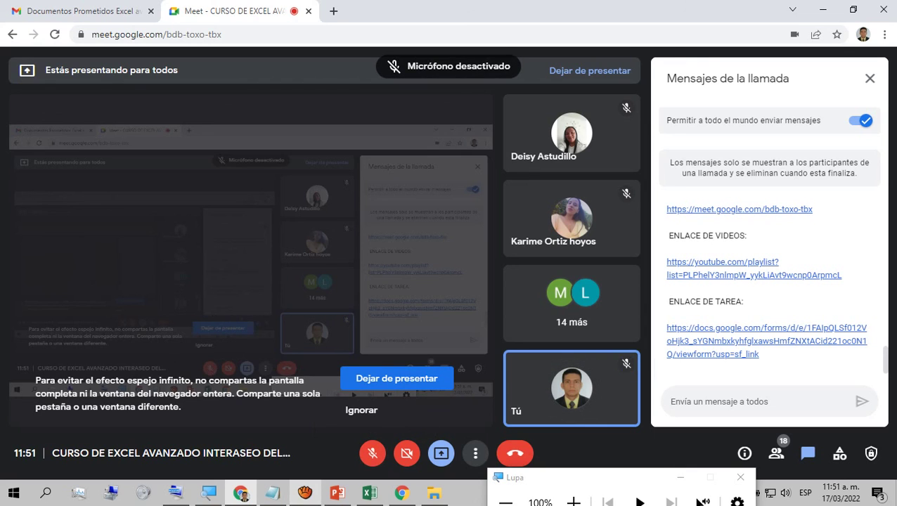
click(304, 493)
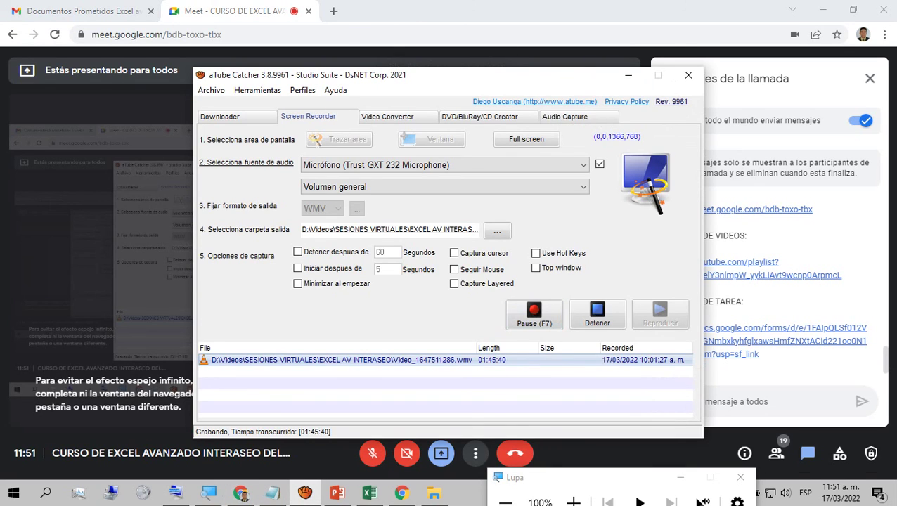
click(372, 453)
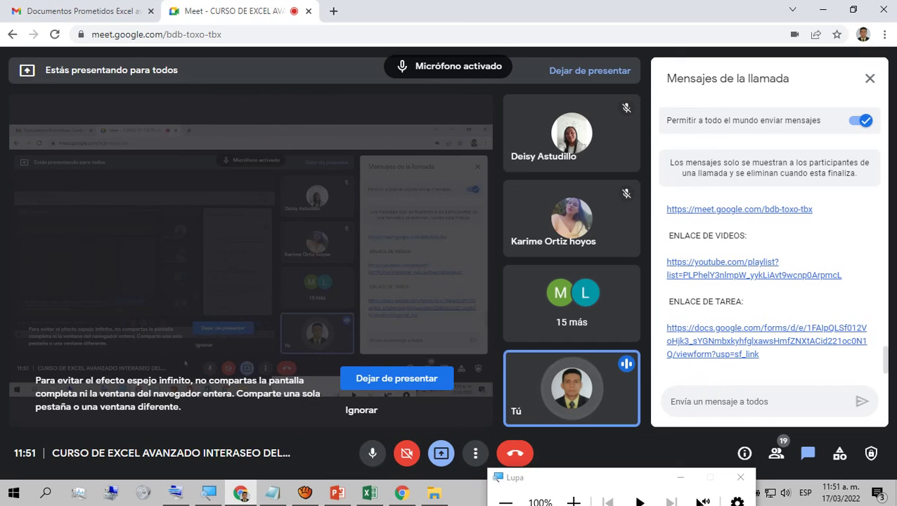
mouse_move(369, 493)
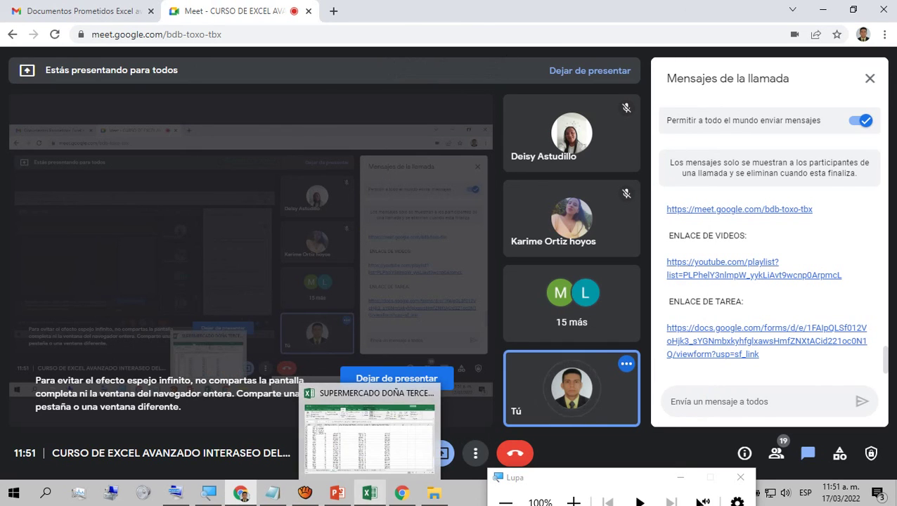
click(337, 493)
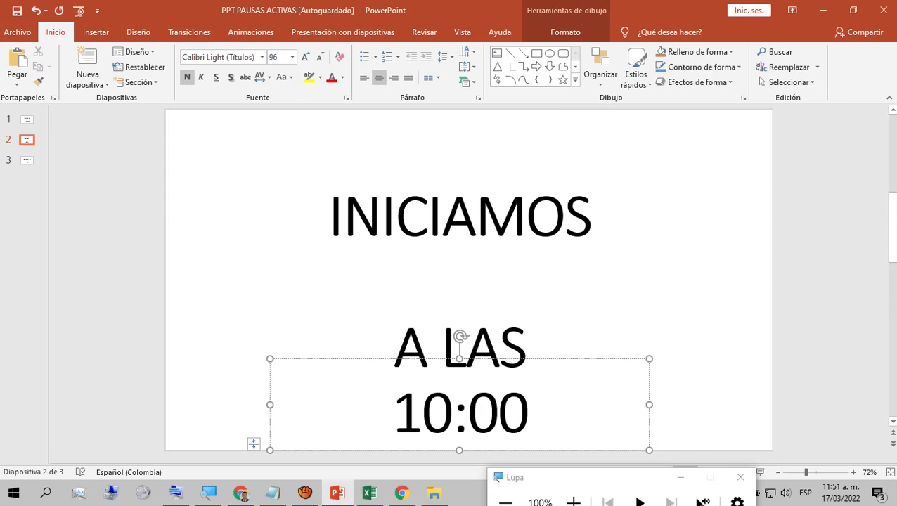
Step: Switch to the Excel workbook and select cell D88 in the VENTAS forecast table
click(369, 493)
click(324, 377)
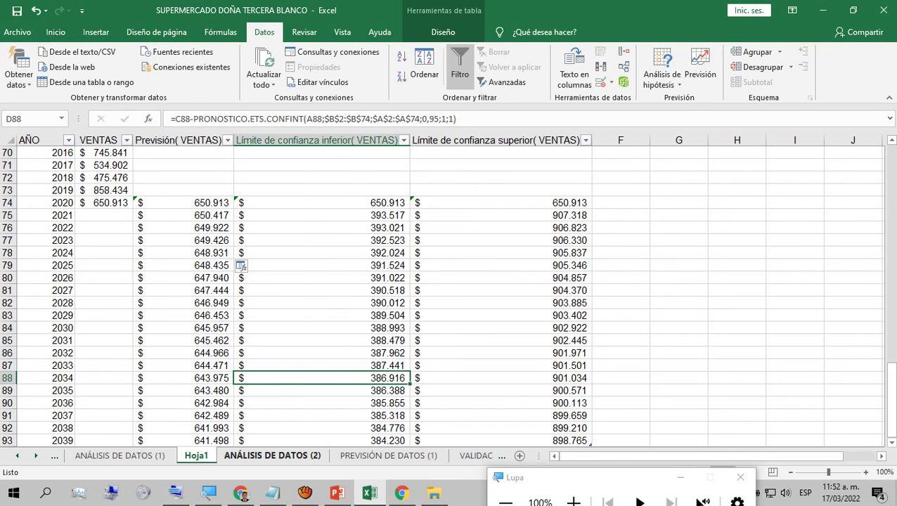
Step: Look over the ANÁLISIS DE DATOS (2) and PREVISIÓN DE DATOS (1) sheets, then return to Hoja1
click(272, 455)
click(196, 456)
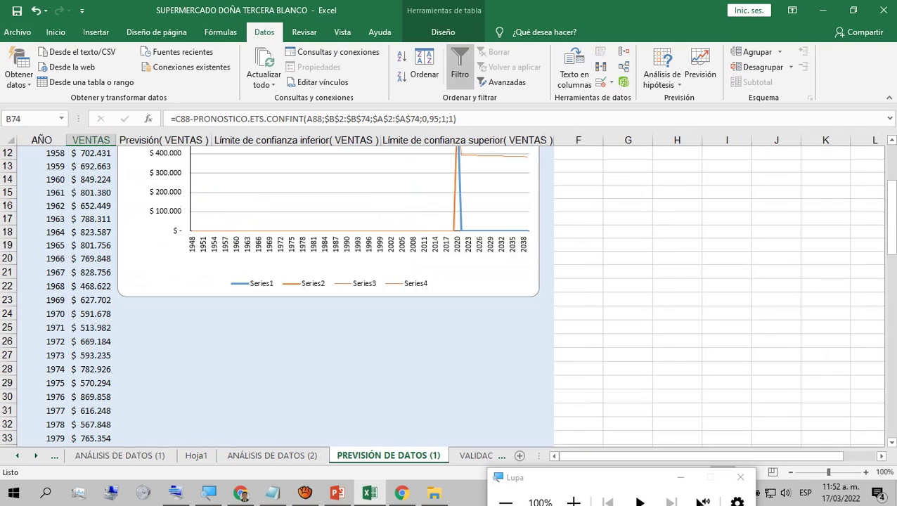
click(388, 455)
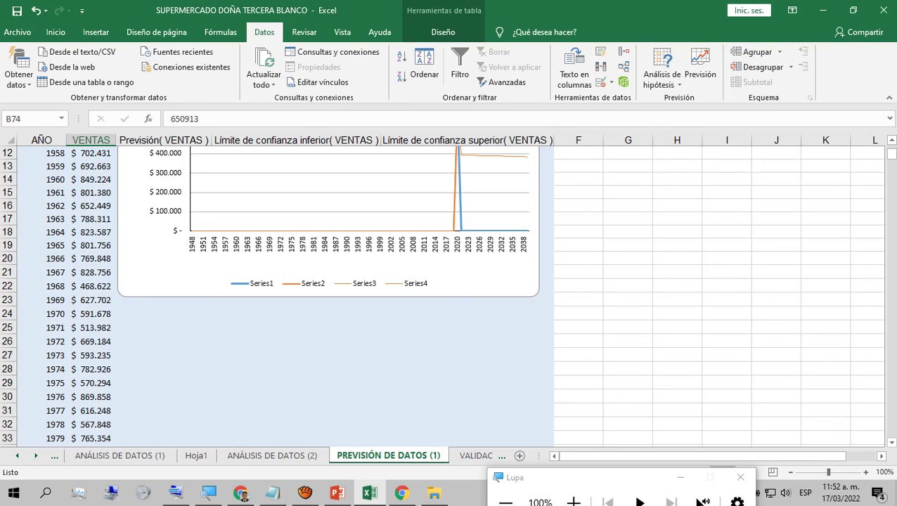
click(295, 368)
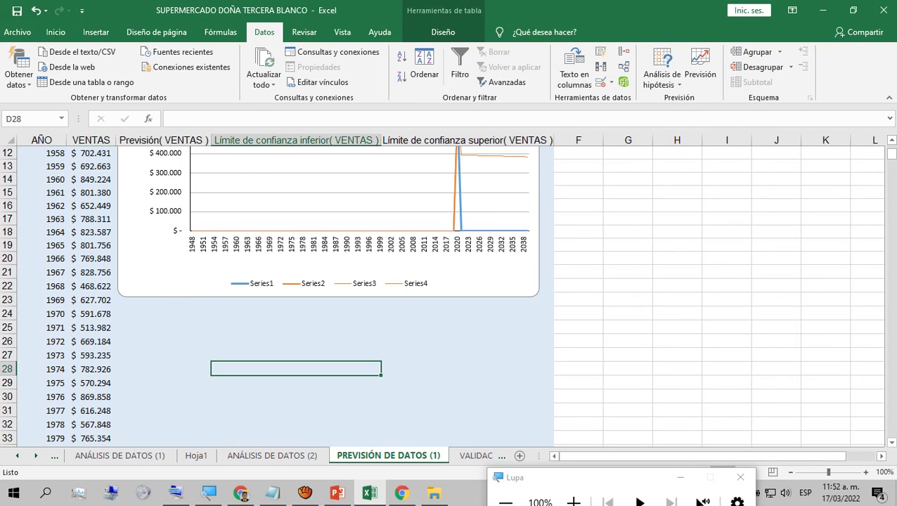
click(196, 456)
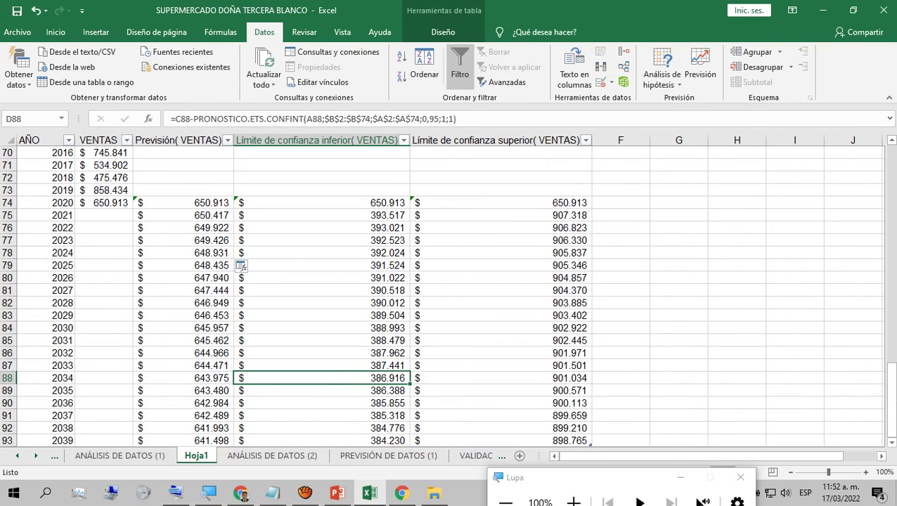
Step: Delete the Hoja1 sheet and confirm the deletion
right_click(202, 456)
click(239, 320)
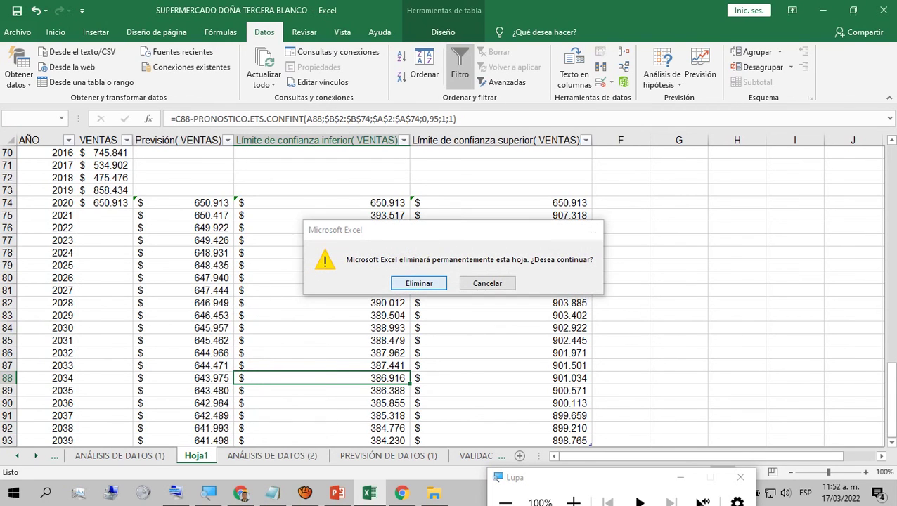
click(419, 283)
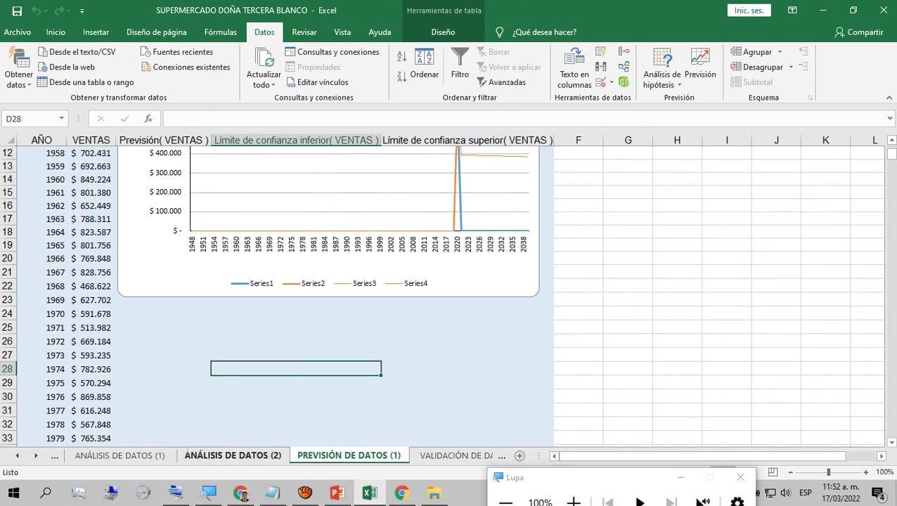
Step: Open the VALIDACIÓN DE DATOS sheet and scroll back to its top
drag(675, 456, 699, 456)
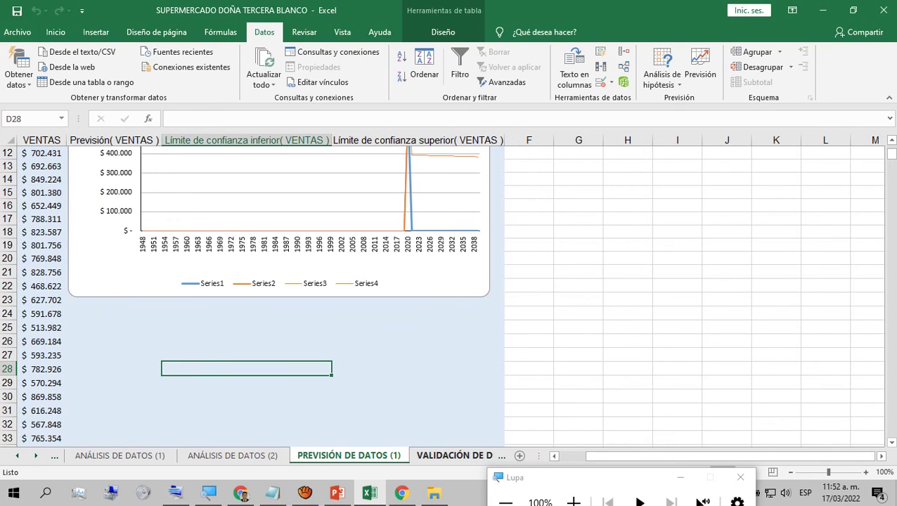
click(454, 455)
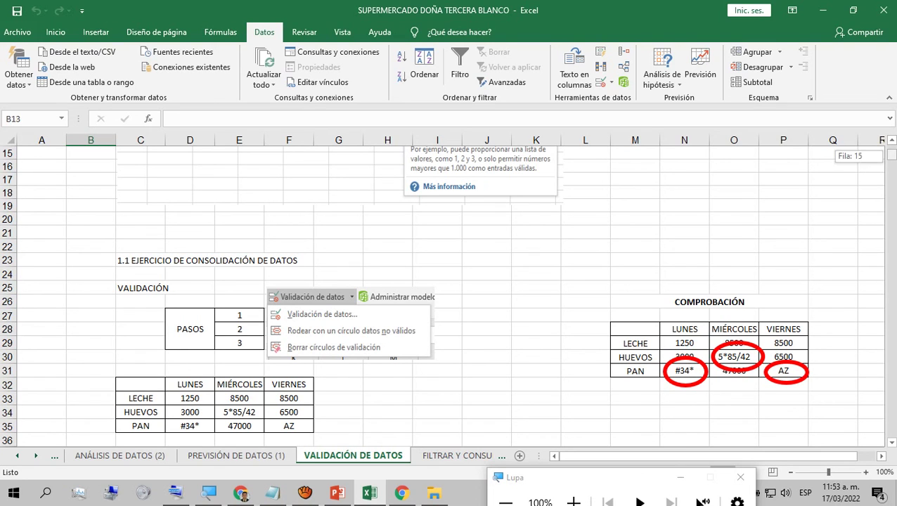
drag(890, 154, 891, 149)
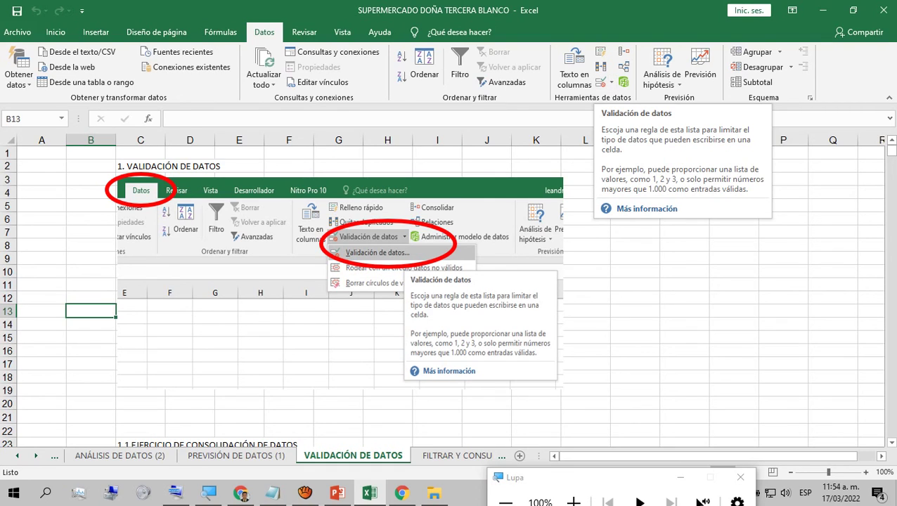
Step: Check the input message on the first table's price cells, including D33 and E34
click(289, 403)
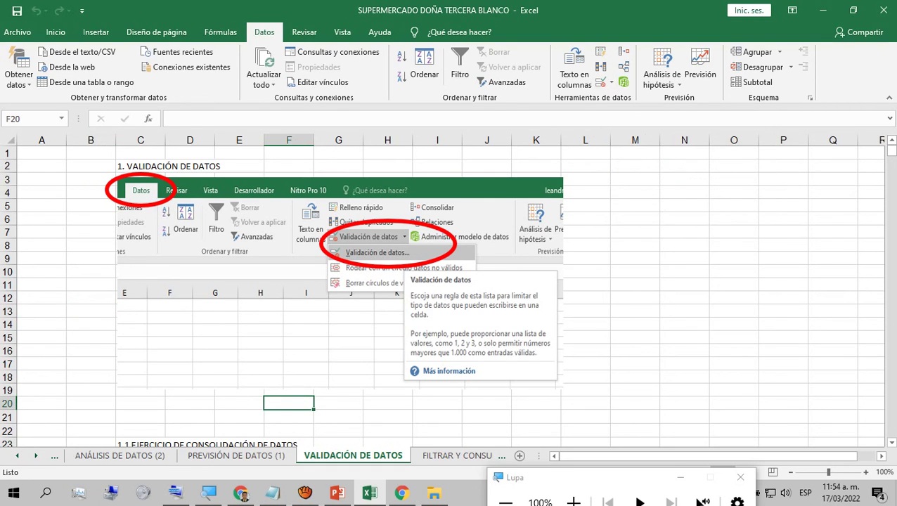
drag(892, 150, 892, 157)
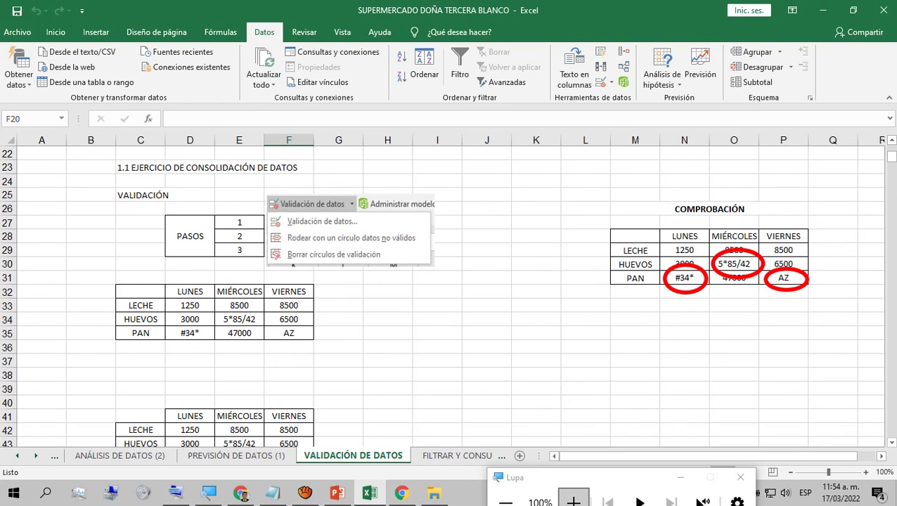
click(190, 305)
click(190, 333)
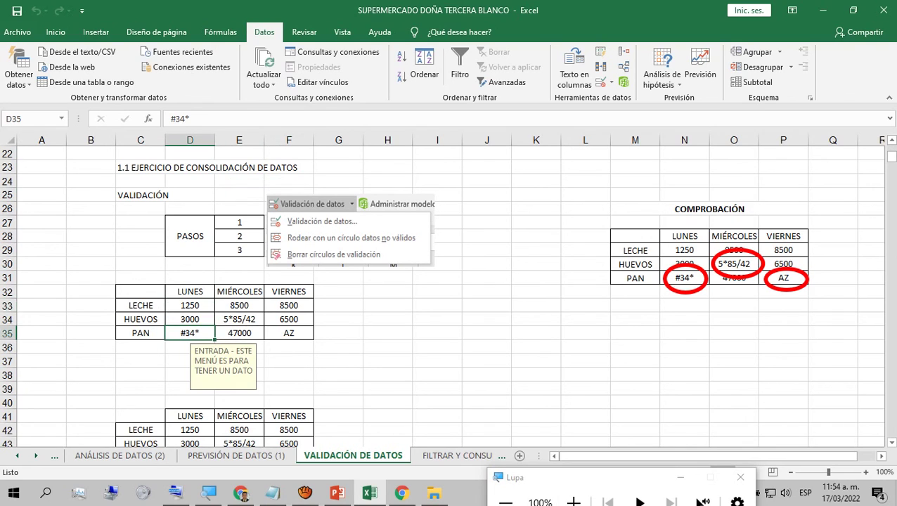
click(239, 320)
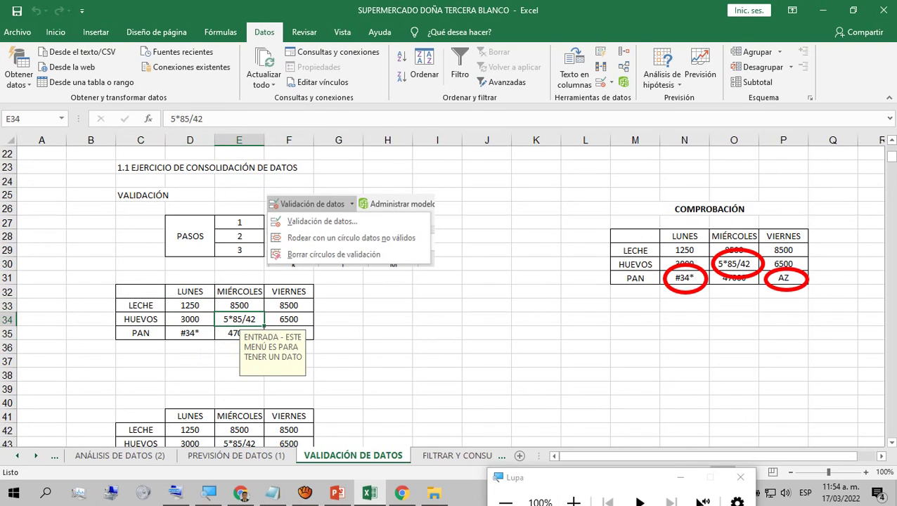
Step: Select the second table's prices D42:F44 for new validation
scroll(441, 294, down, 2)
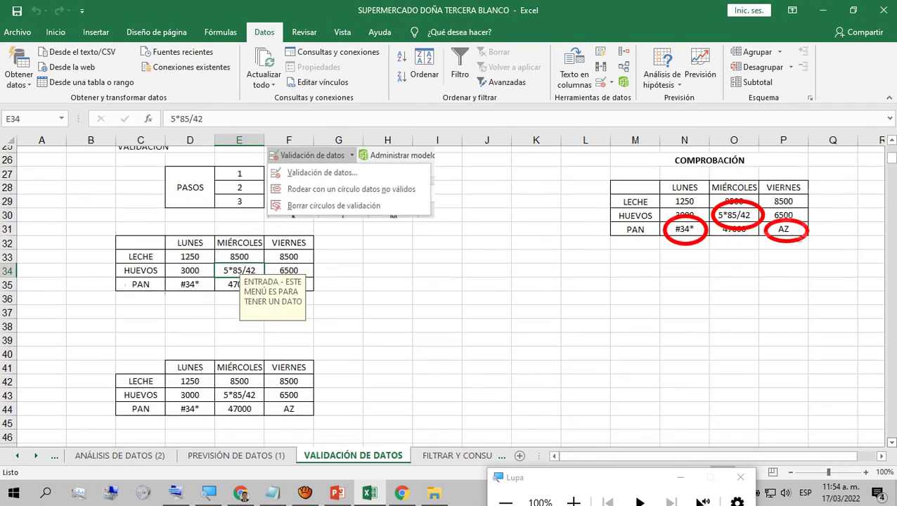
click(190, 374)
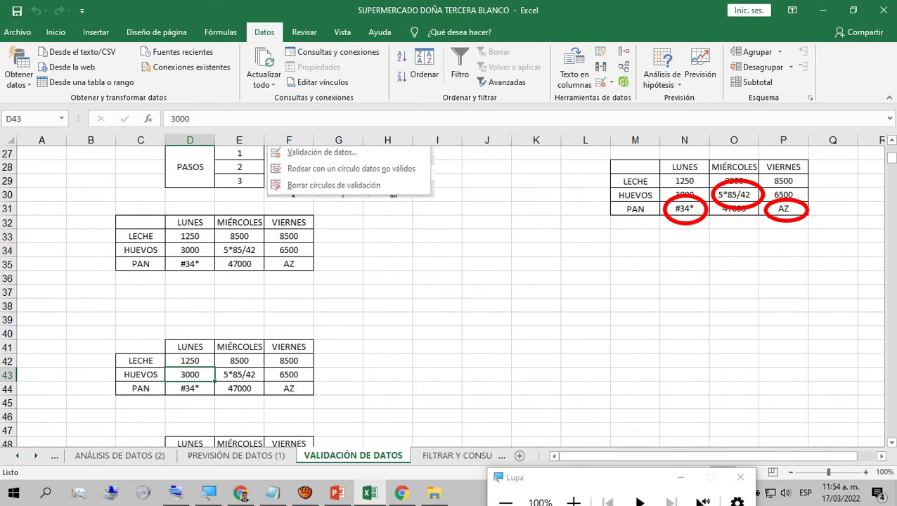
drag(190, 361, 289, 388)
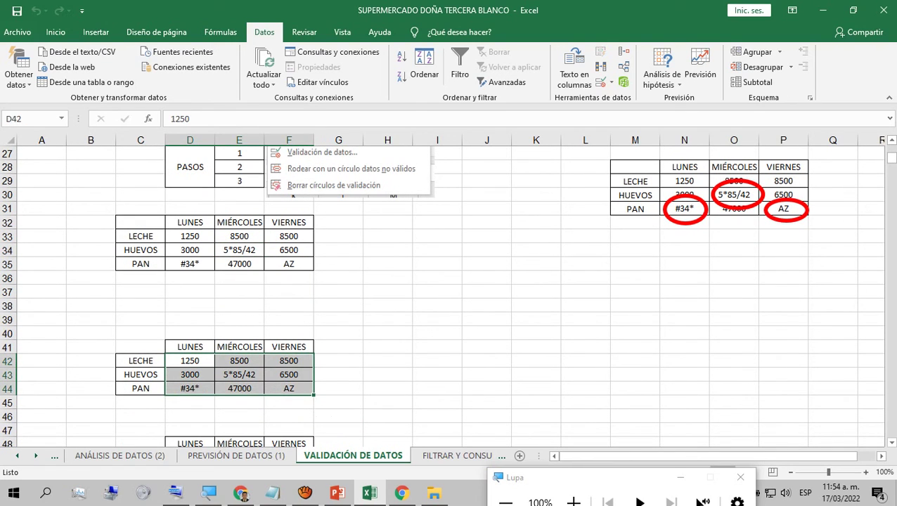
click(141, 361)
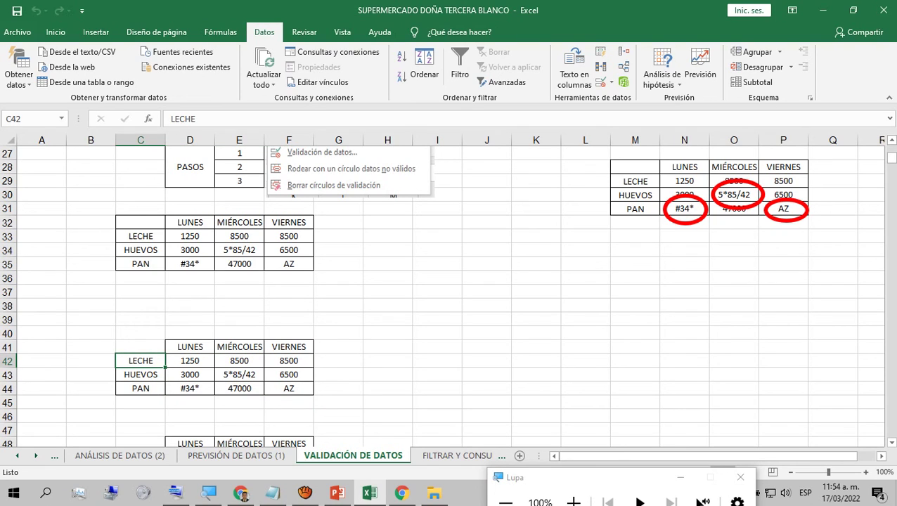
drag(190, 360, 289, 388)
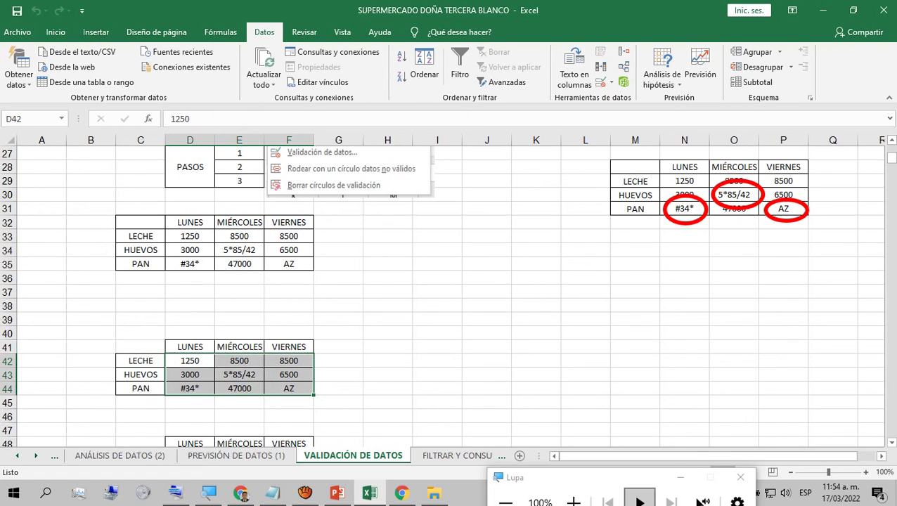
click(574, 502)
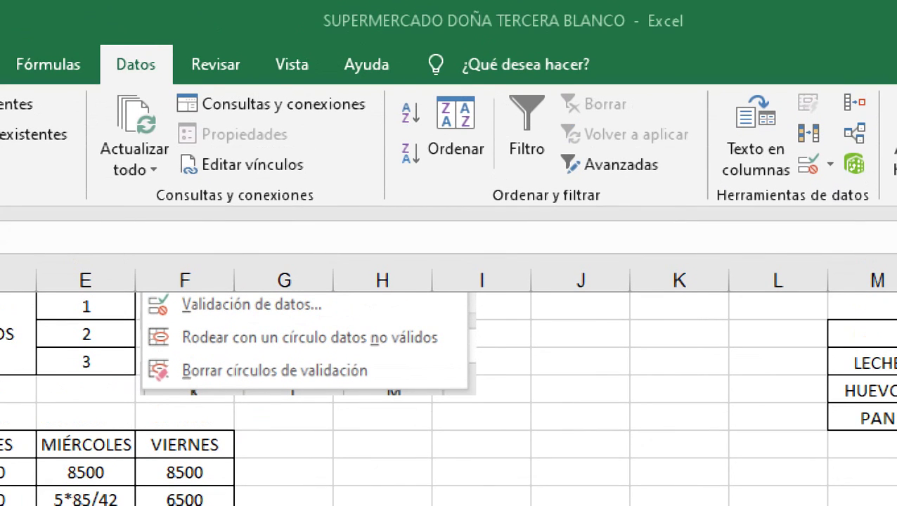
key(n)
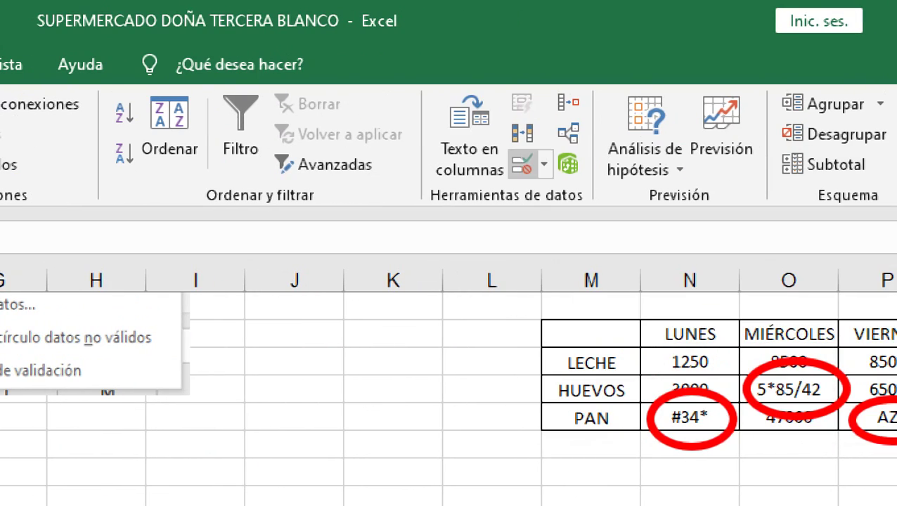
Step: Set the D42:F44 validation to Cualquier valor, removing the old decimal rule and red circles
click(17, 304)
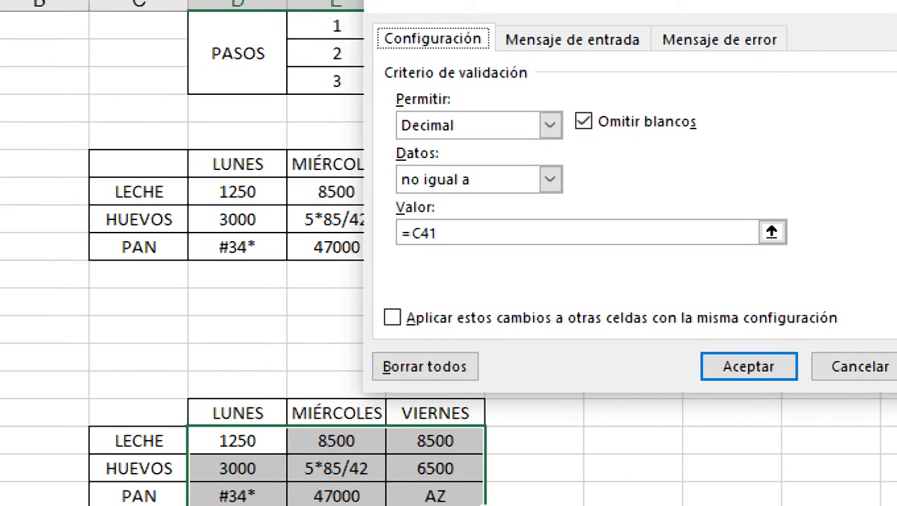
click(550, 125)
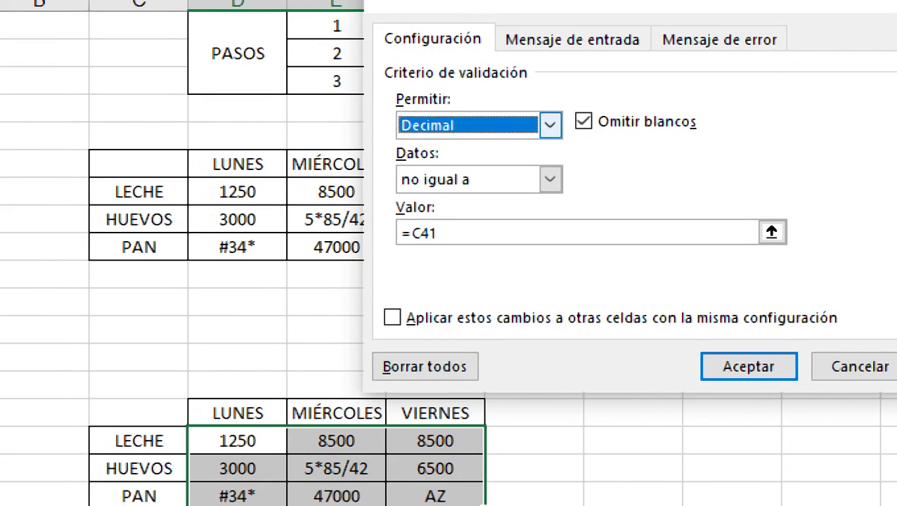
key(Up)
key(Up)
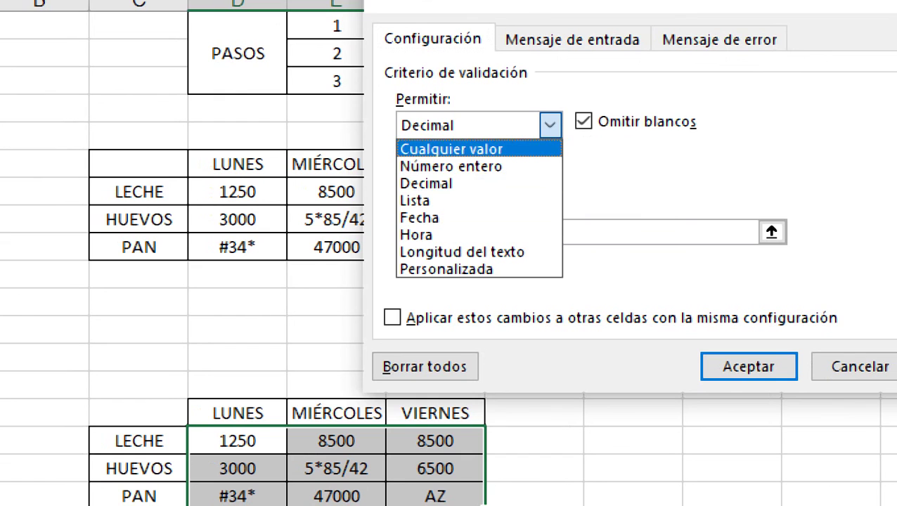
key(Return)
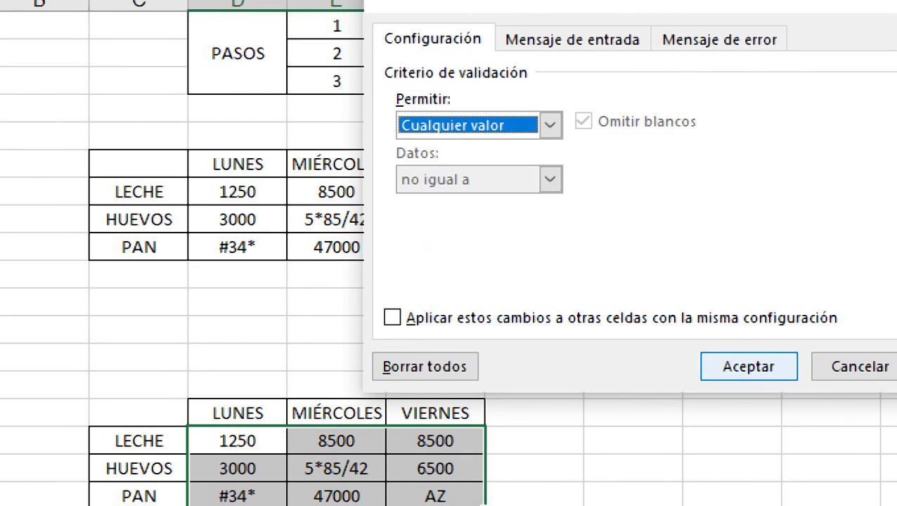
click(749, 366)
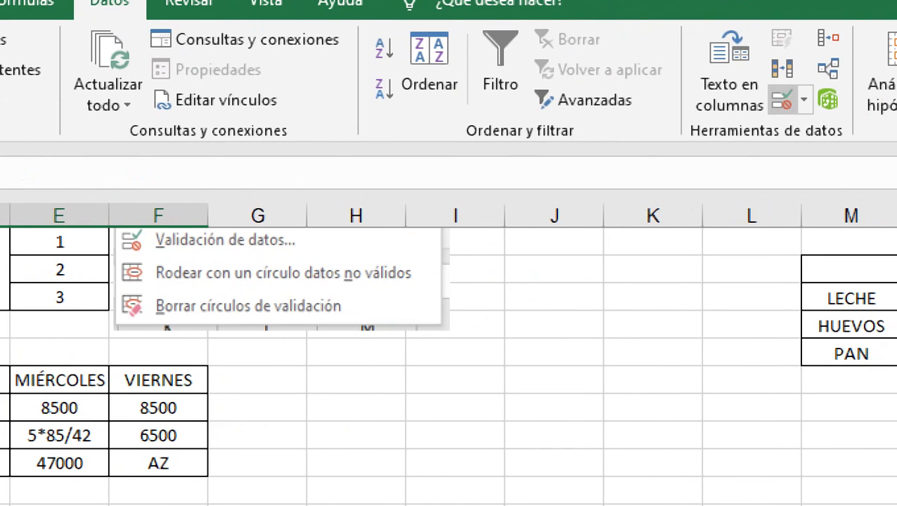
Step: Reopen Validación de datos for D42:F44 and browse the Permitir data type options
key(v)
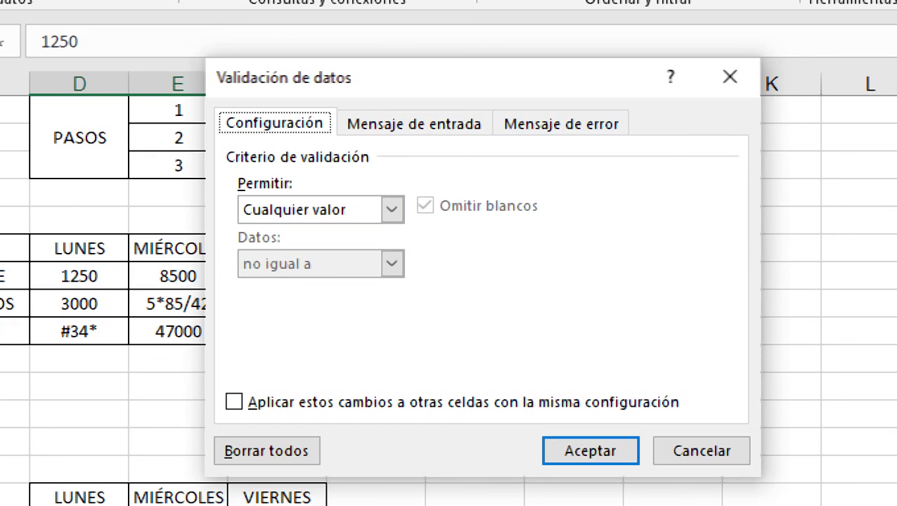
click(392, 210)
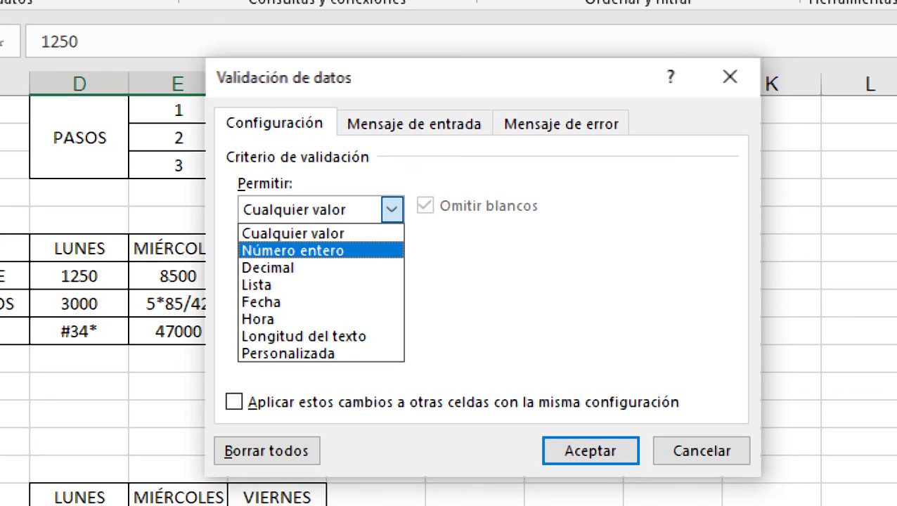
key(Down)
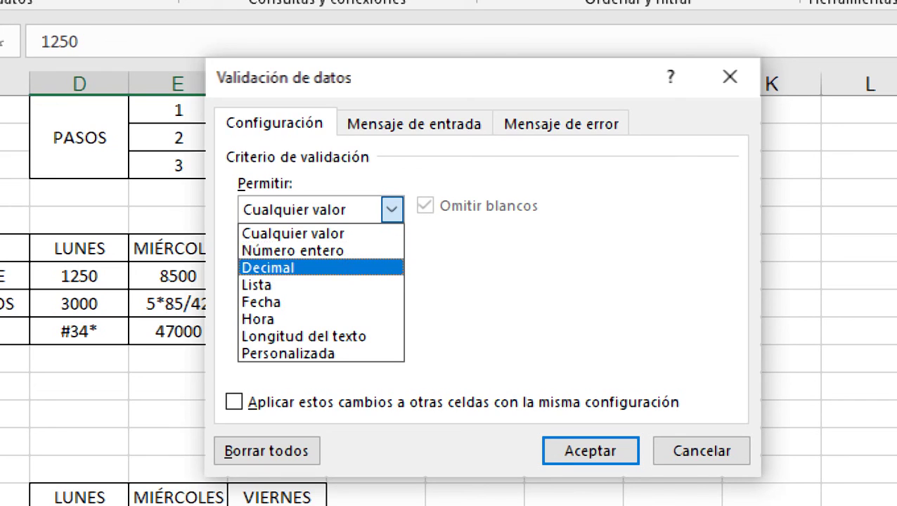
key(Down)
key(Down)
key(Down)
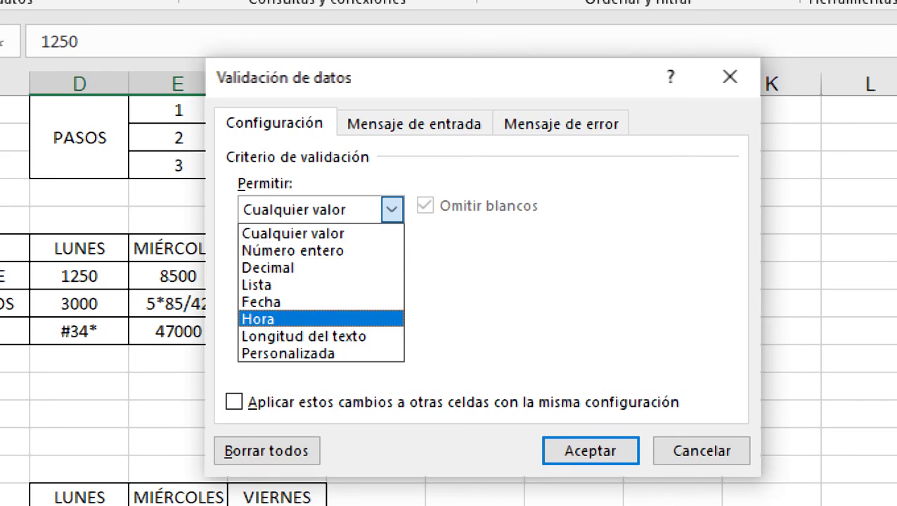
key(Up)
key(Up)
key(Up)
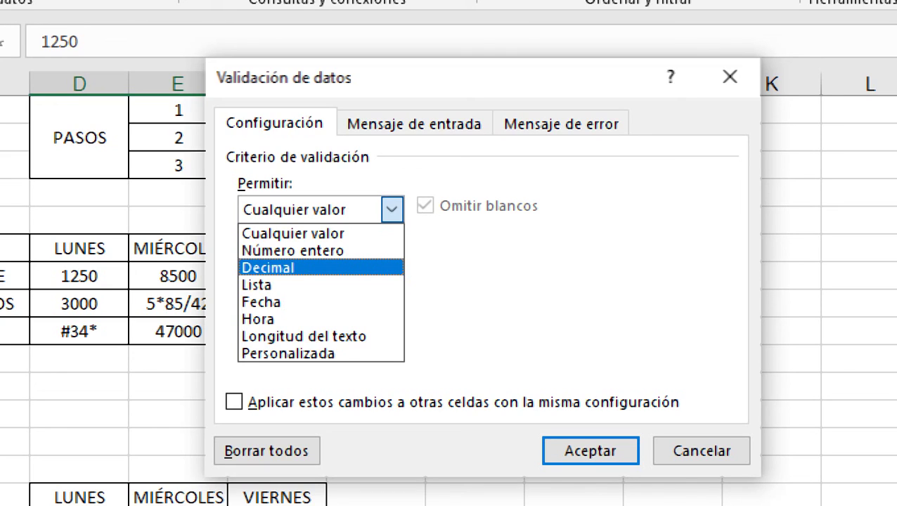
key(Down)
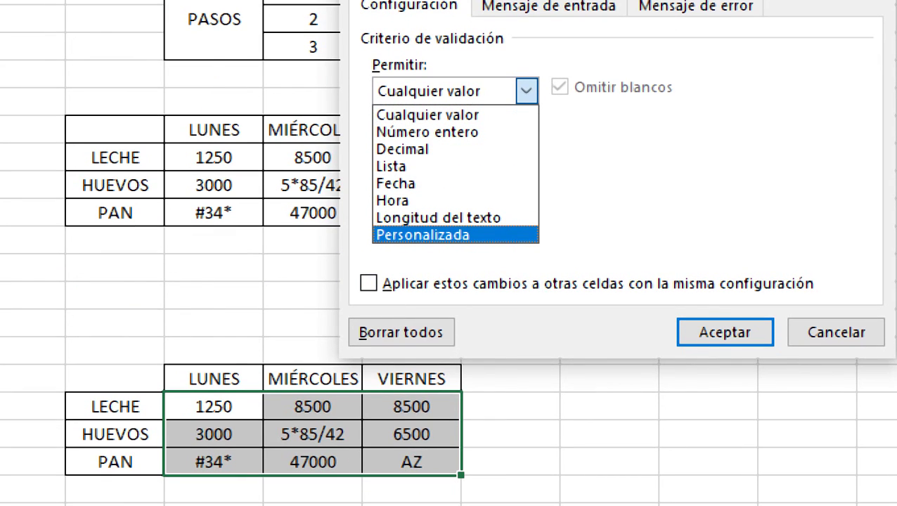
Step: Allow only Número entero values entre 100 and 50000 in the second table's prices
key(Return)
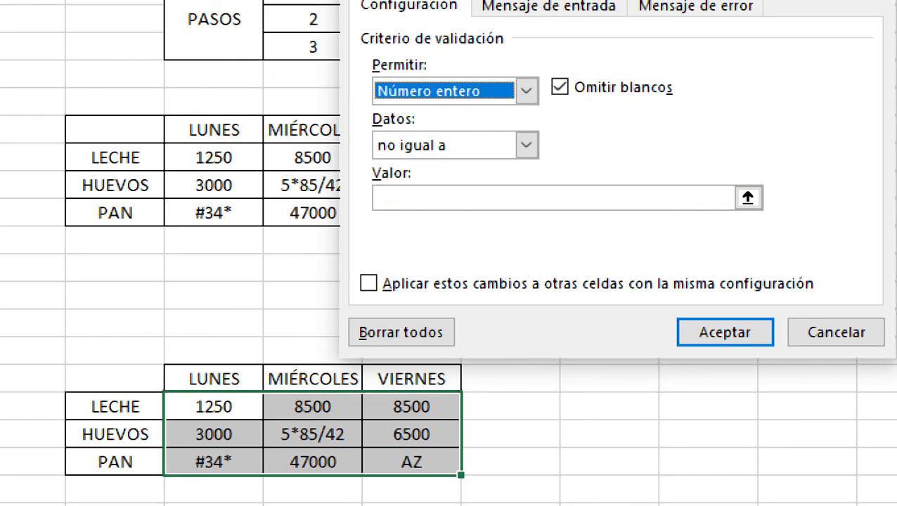
click(526, 144)
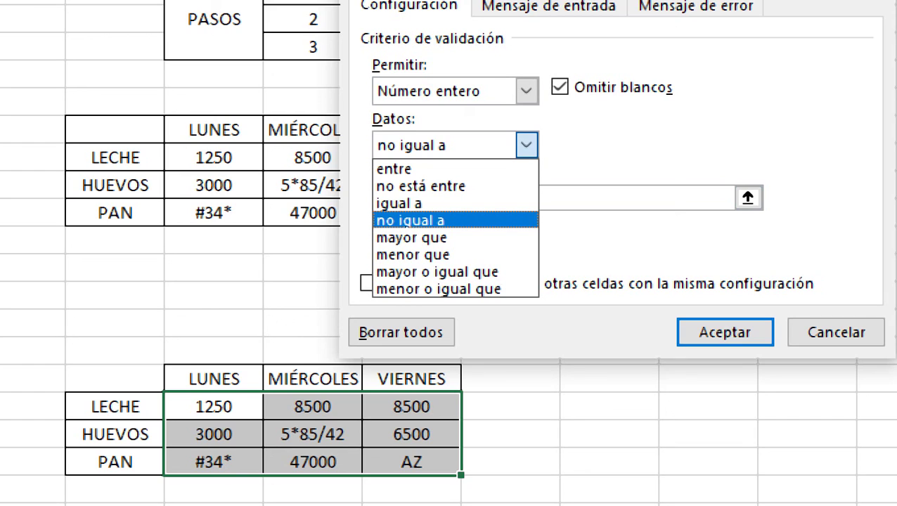
key(Down)
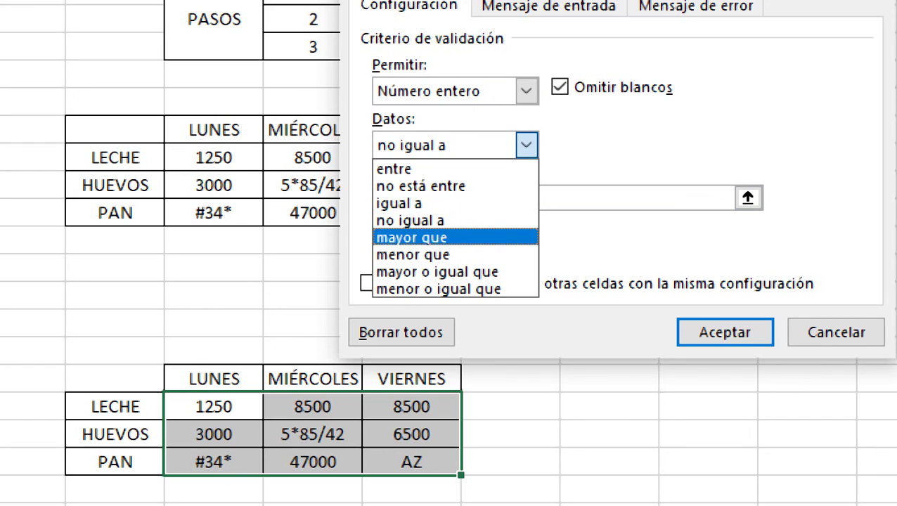
key(Up)
key(Up)
key(Up)
key(Up)
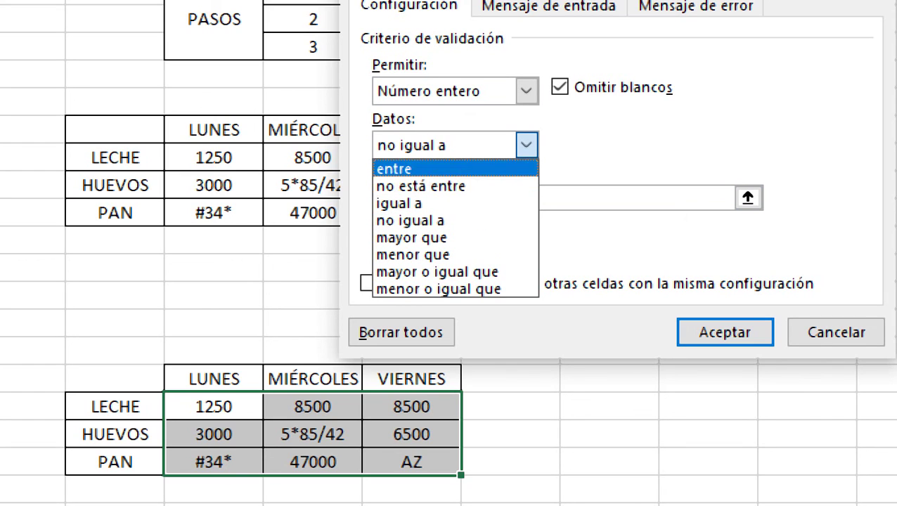
key(Return)
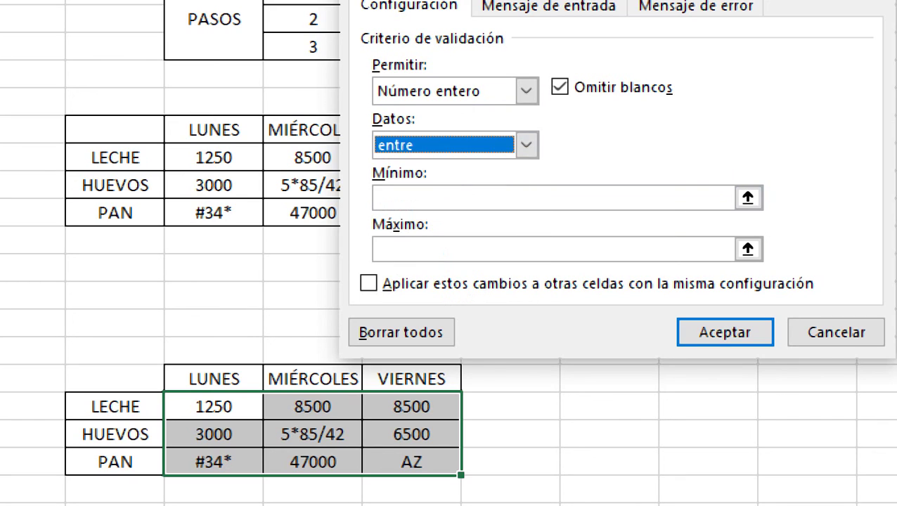
key(Tab)
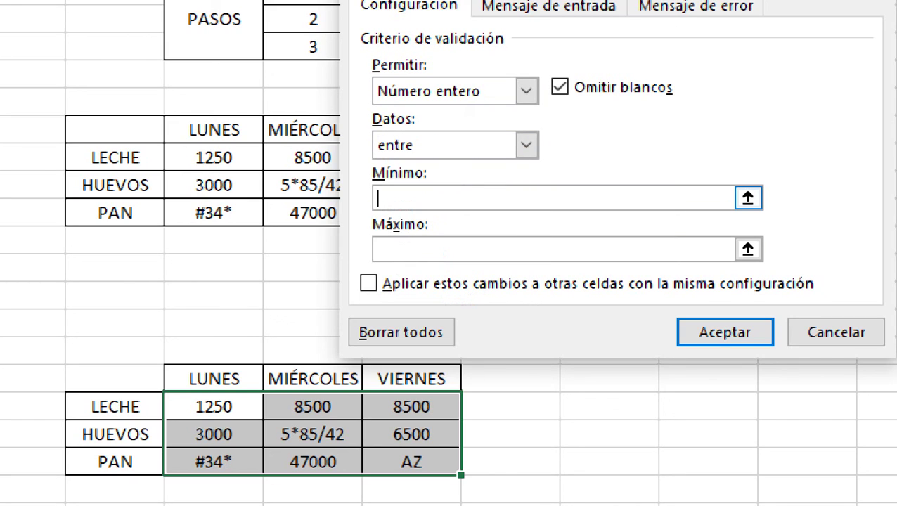
text(1)
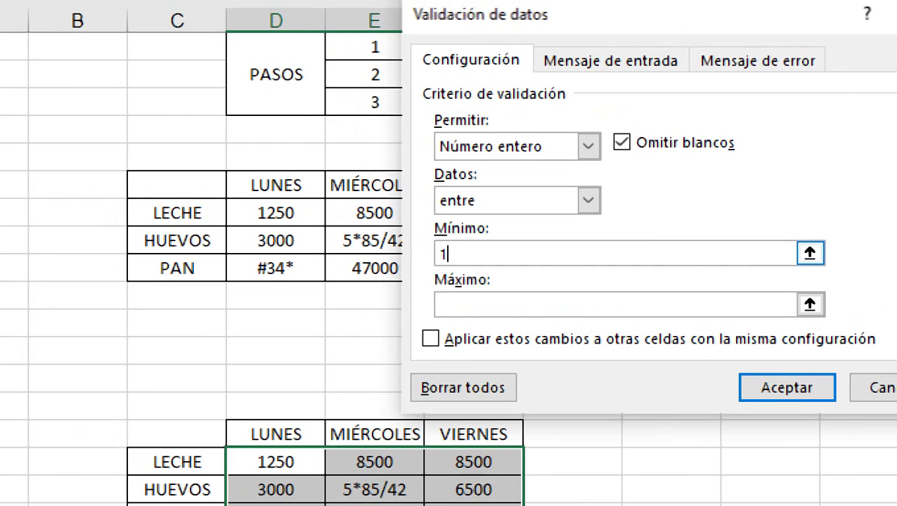
text(00)
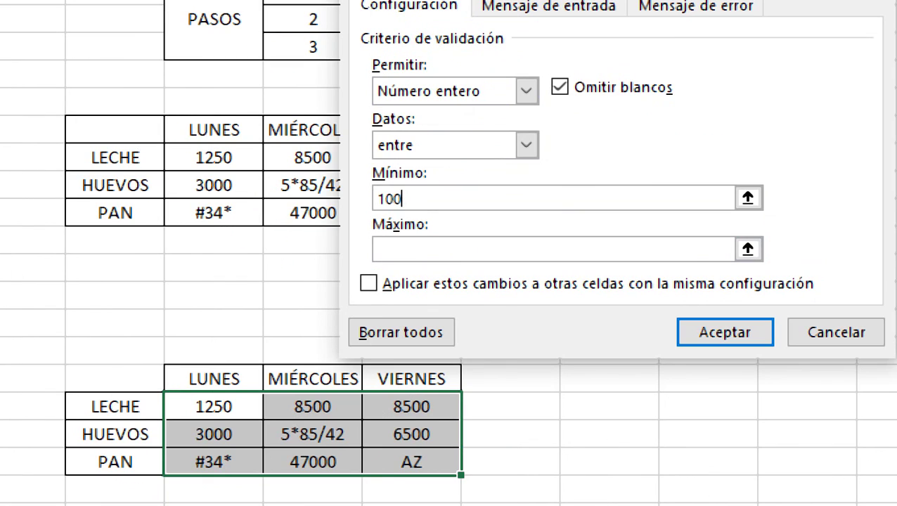
key(Tab)
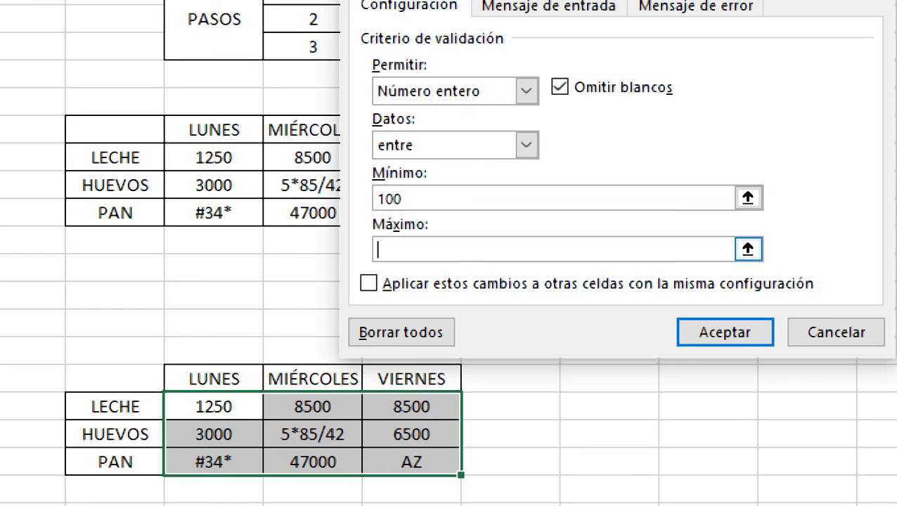
text(50000)
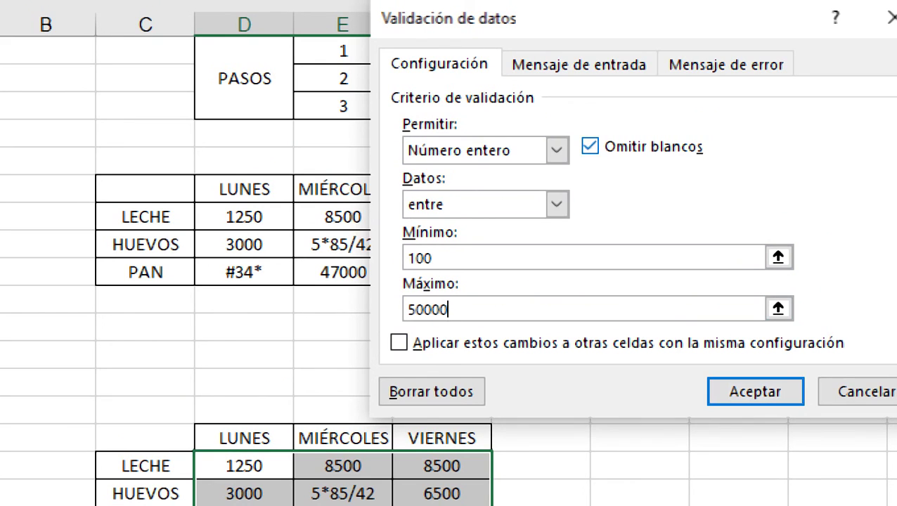
Step: Enable an input message titled 'RECOMENDACIÓN' reading 'Por favor colocar los datos exactos'
click(579, 64)
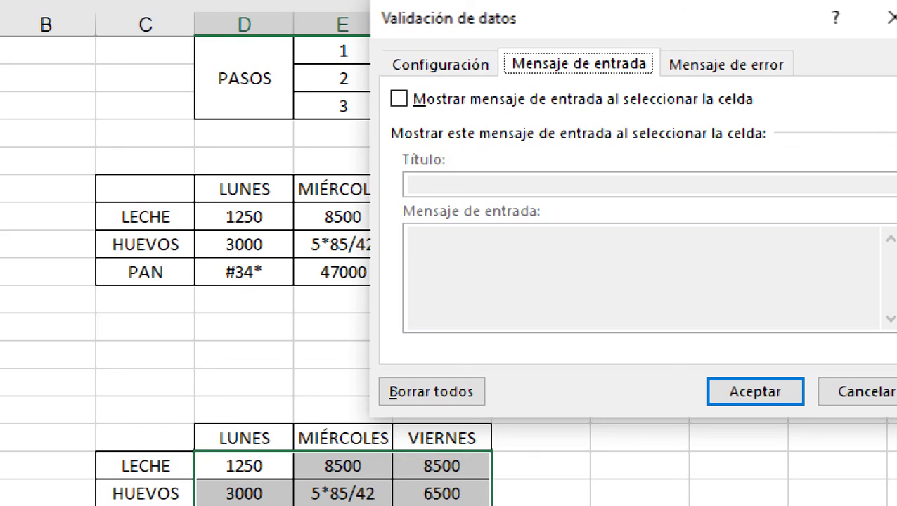
click(399, 99)
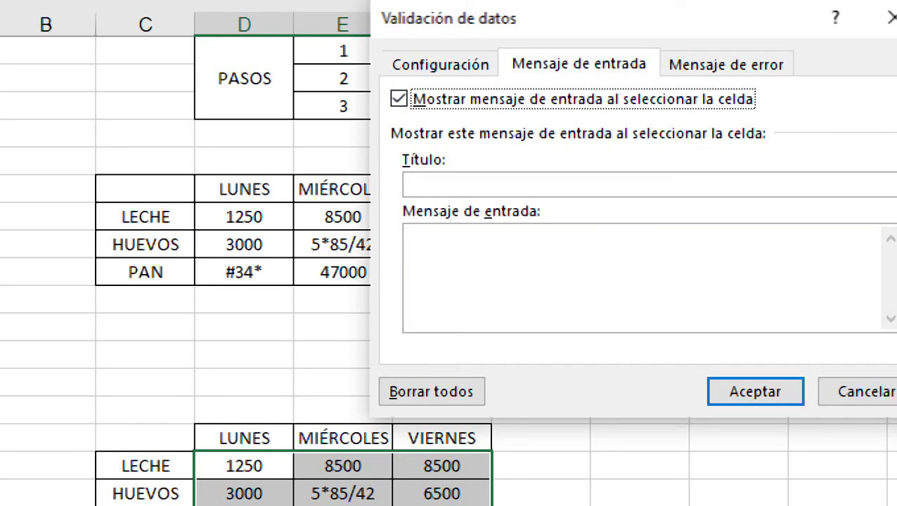
click(407, 184)
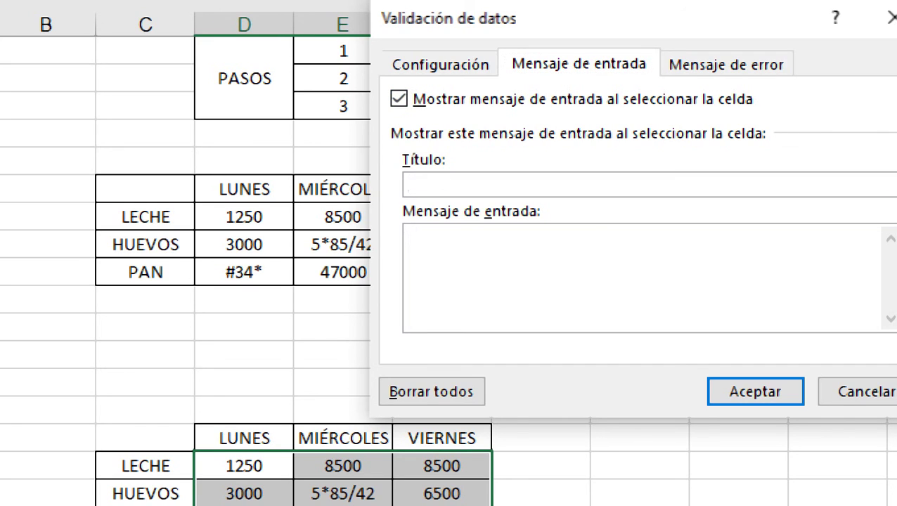
text(RECOMEN)
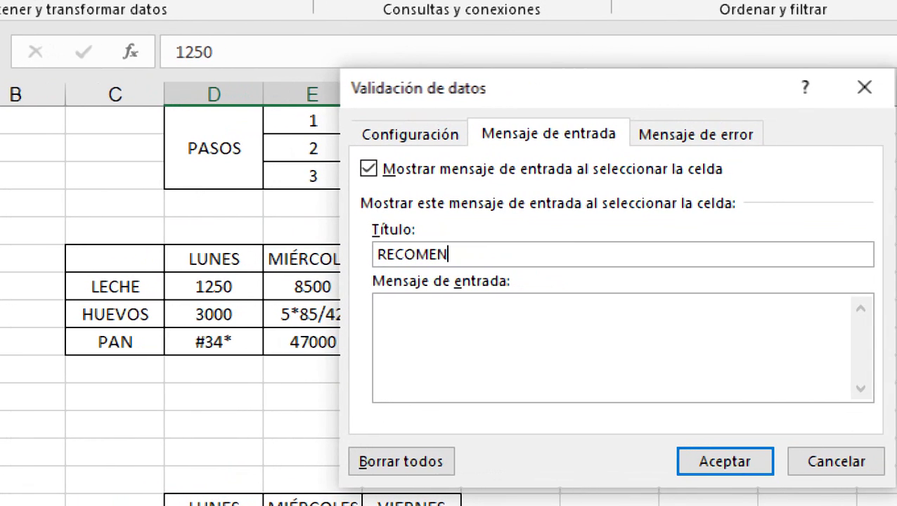
text(DA)
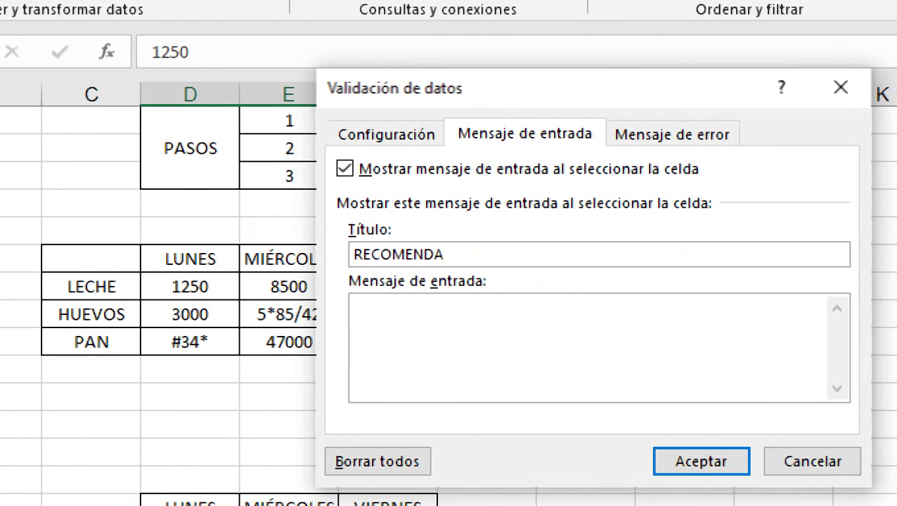
text(CI)
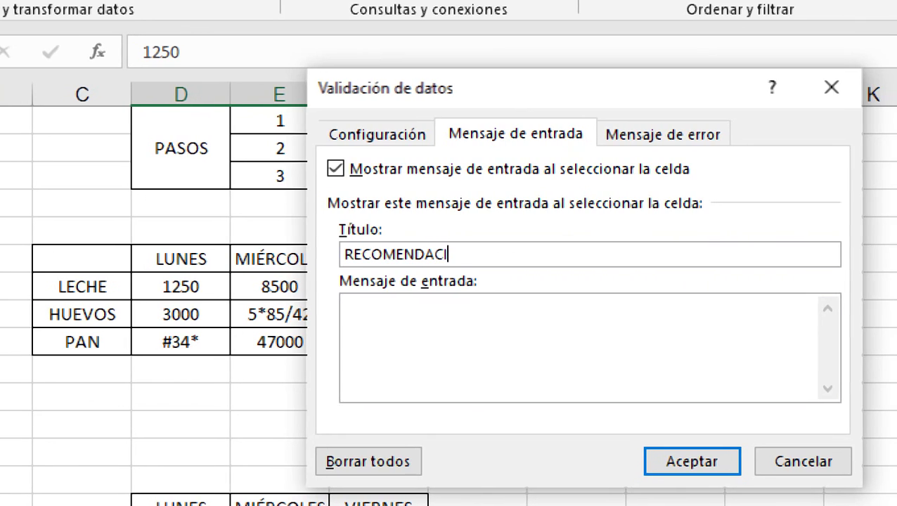
text(ÓN)
click(345, 306)
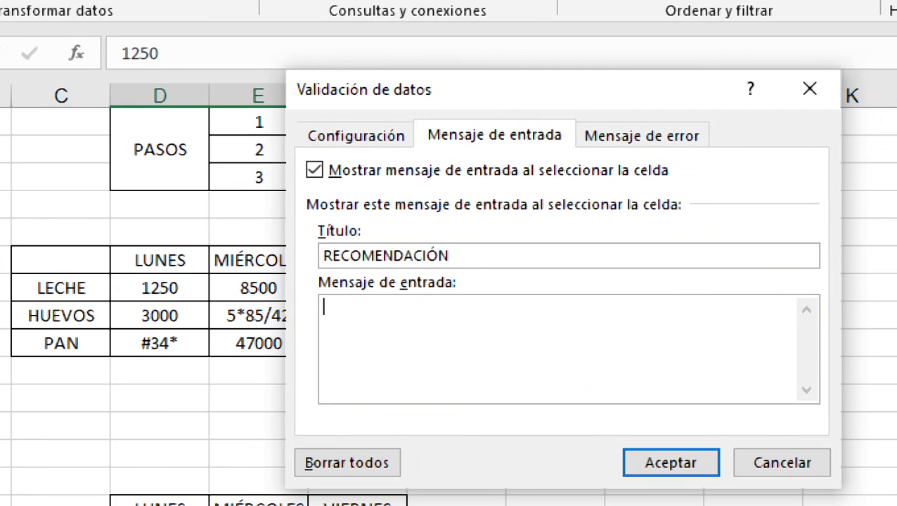
text(P)
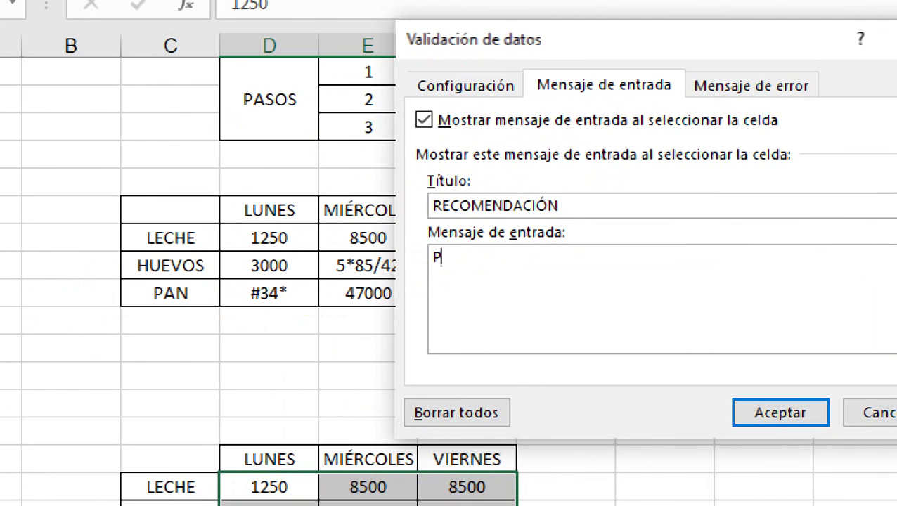
text(or fav)
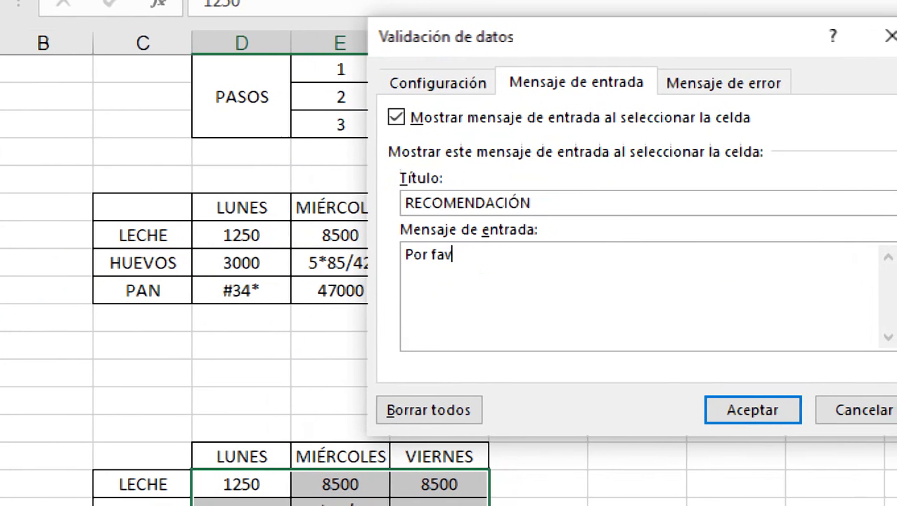
text(or col)
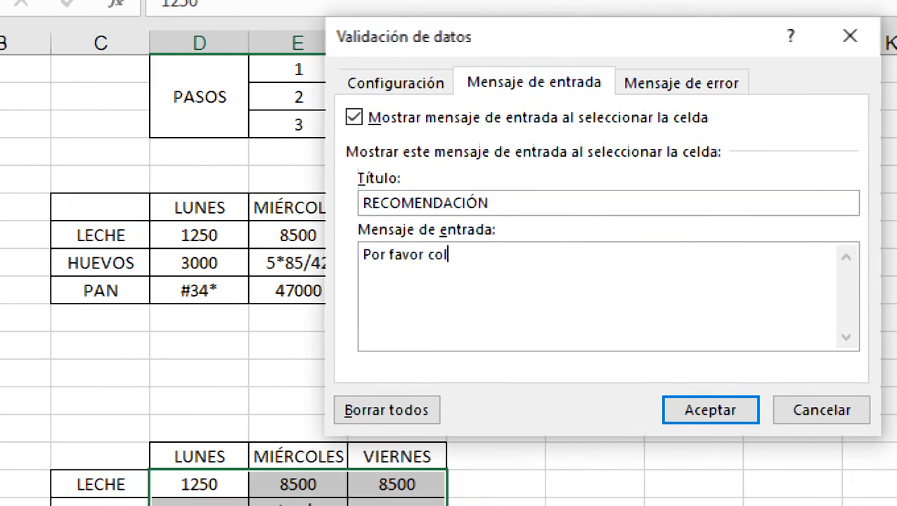
text(ocar los da)
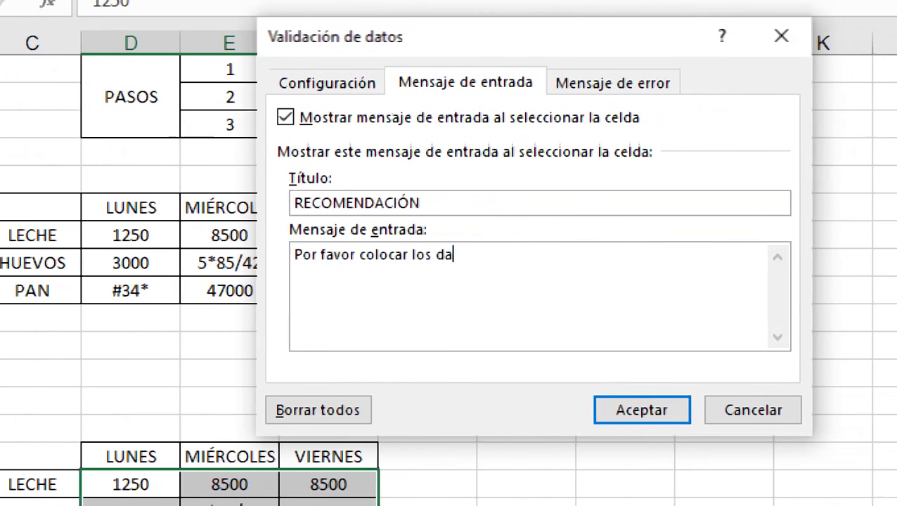
text(tos exac)
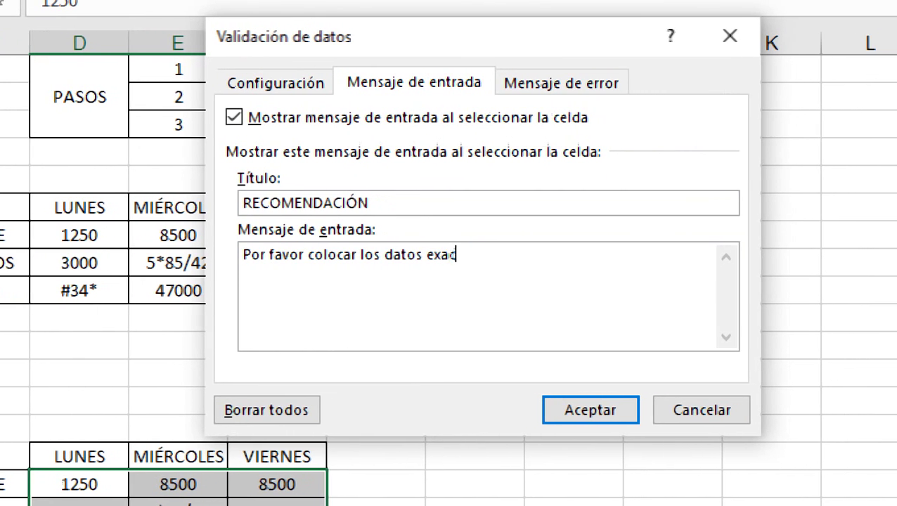
text(tos)
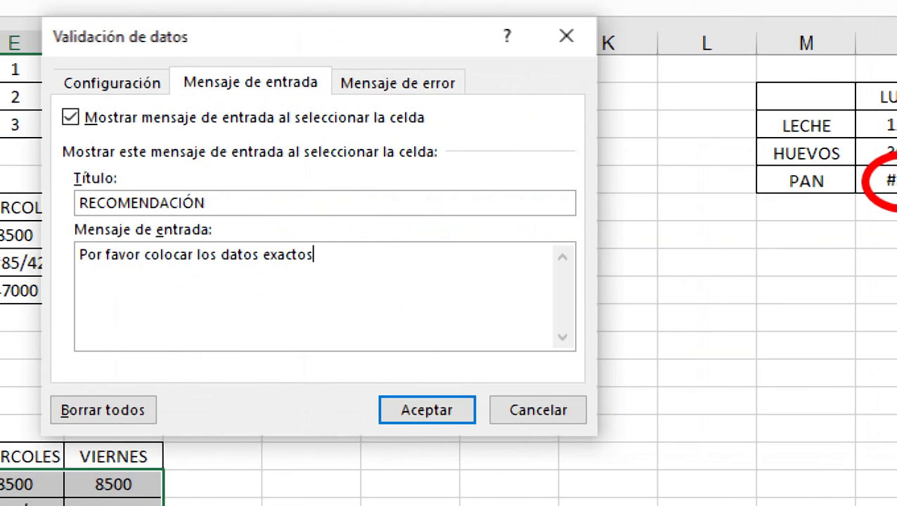
Step: On the Mensaje de error tab, try the Advertencia and Información alert styles
click(398, 83)
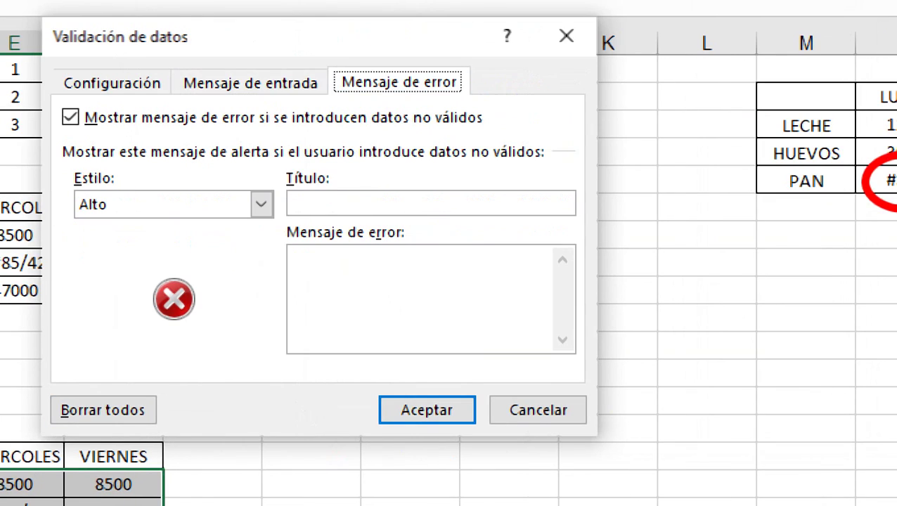
click(261, 204)
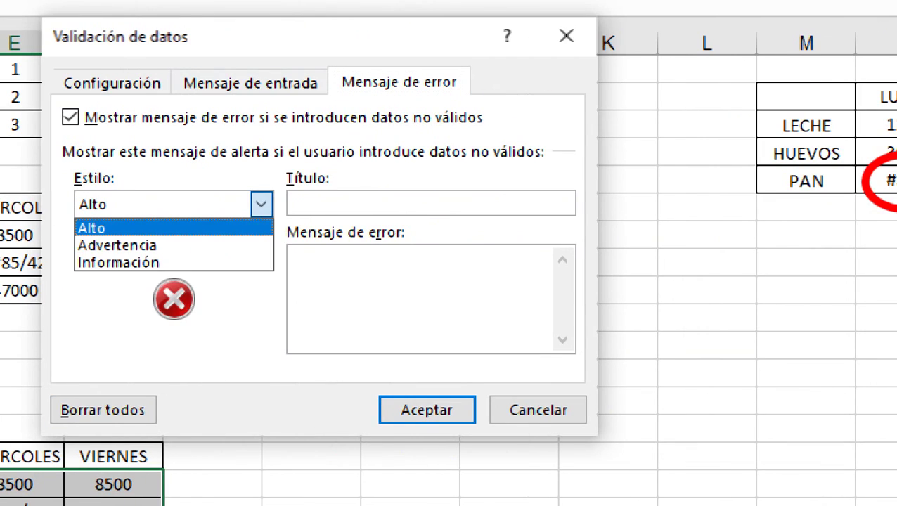
click(117, 245)
click(261, 204)
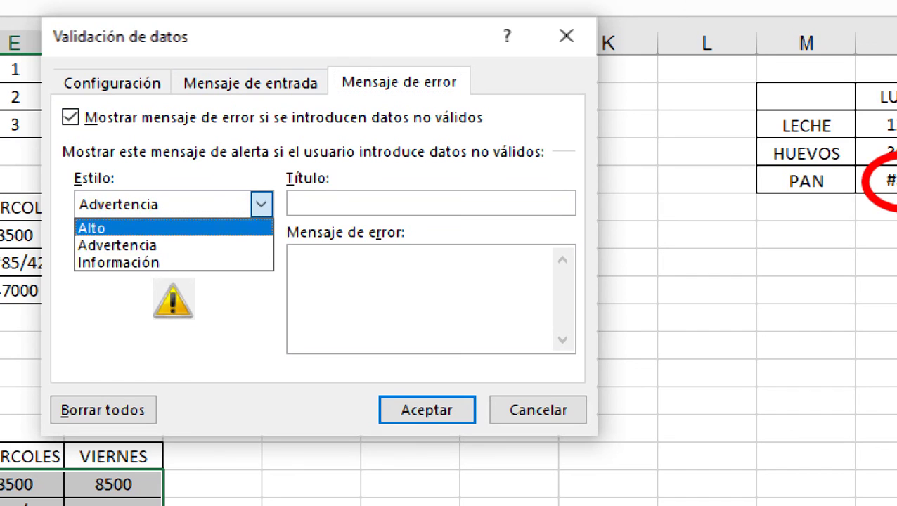
click(91, 228)
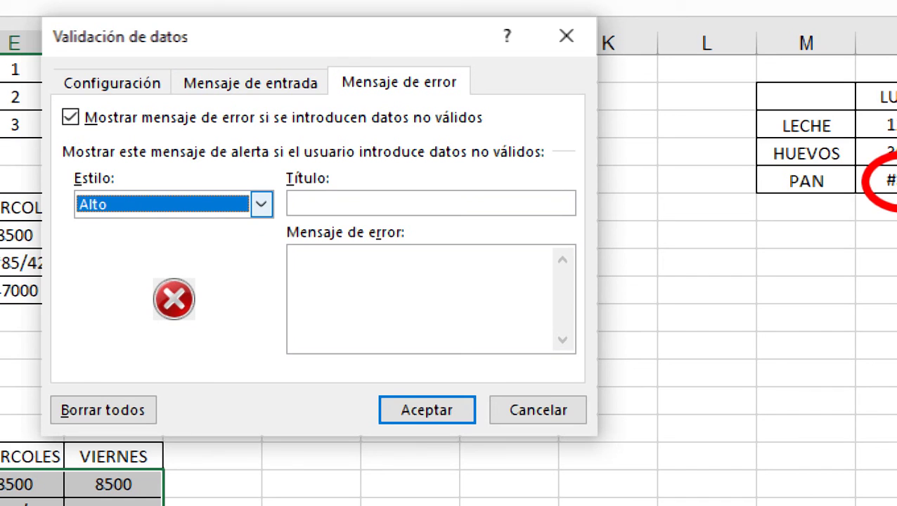
click(261, 204)
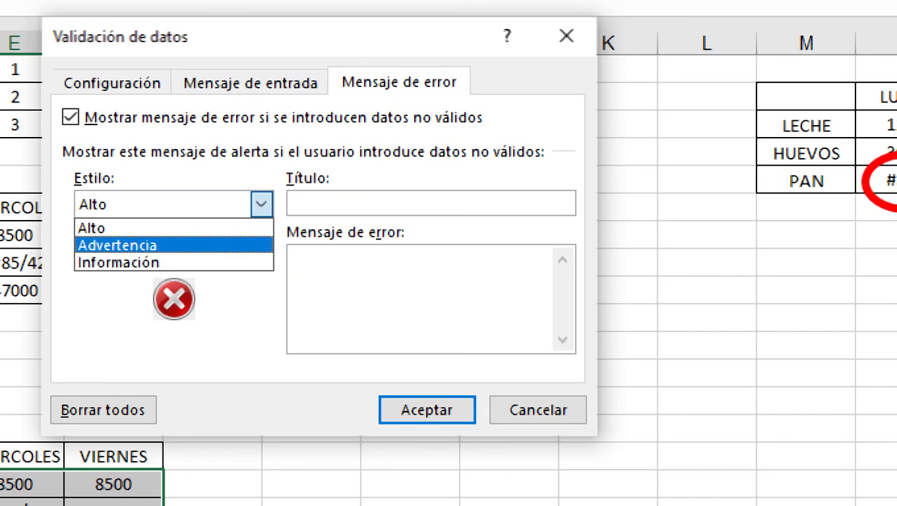
click(116, 244)
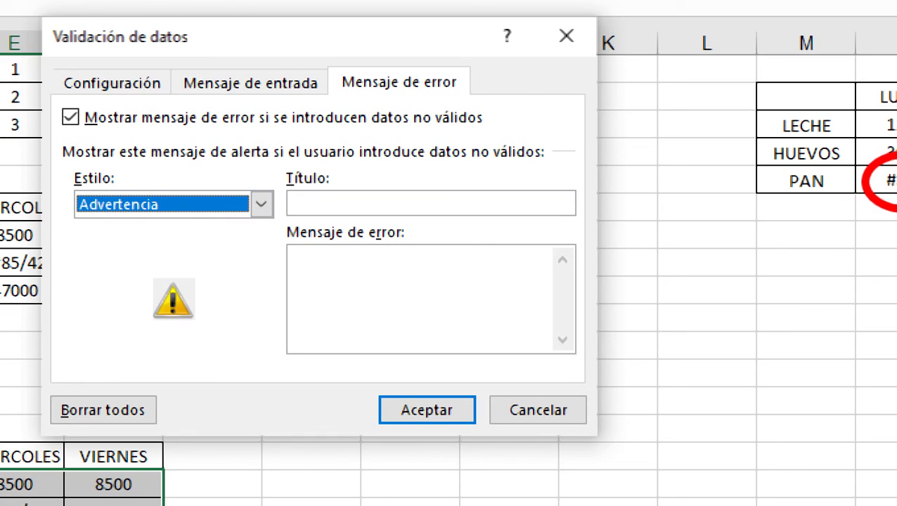
click(261, 204)
click(116, 263)
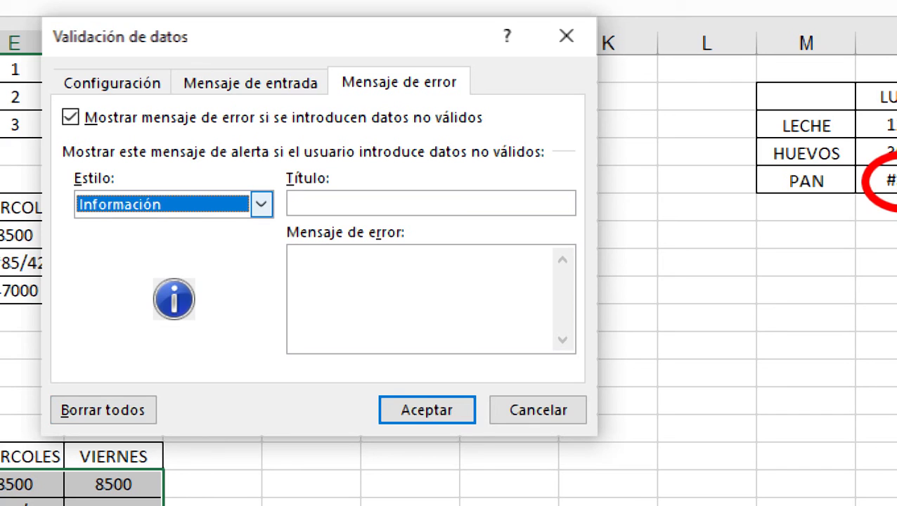
Step: Settle on the Alto stop style for the error alert and apply the validation rule
click(261, 204)
click(117, 262)
click(261, 204)
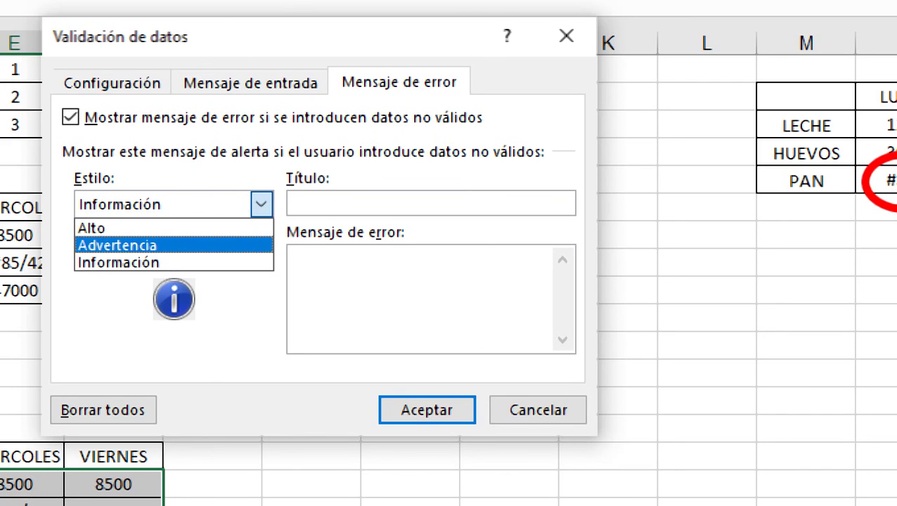
click(117, 245)
click(261, 204)
click(92, 228)
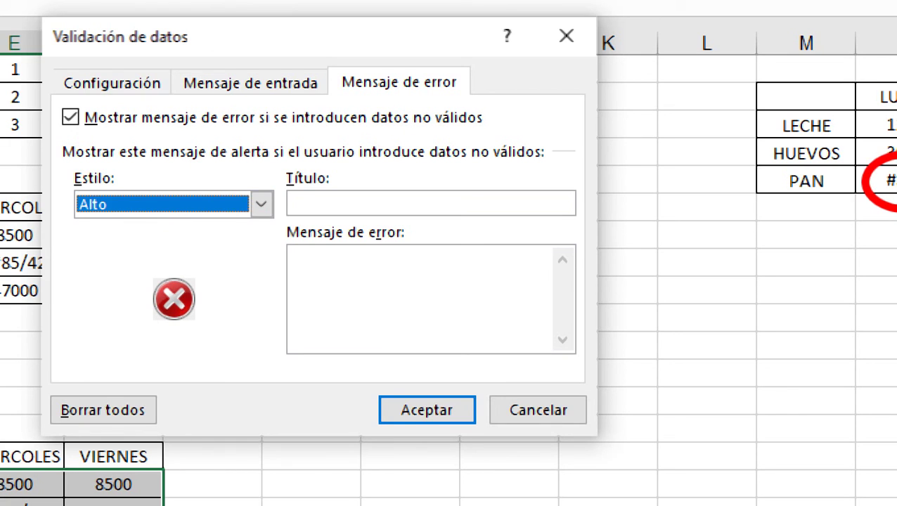
click(427, 410)
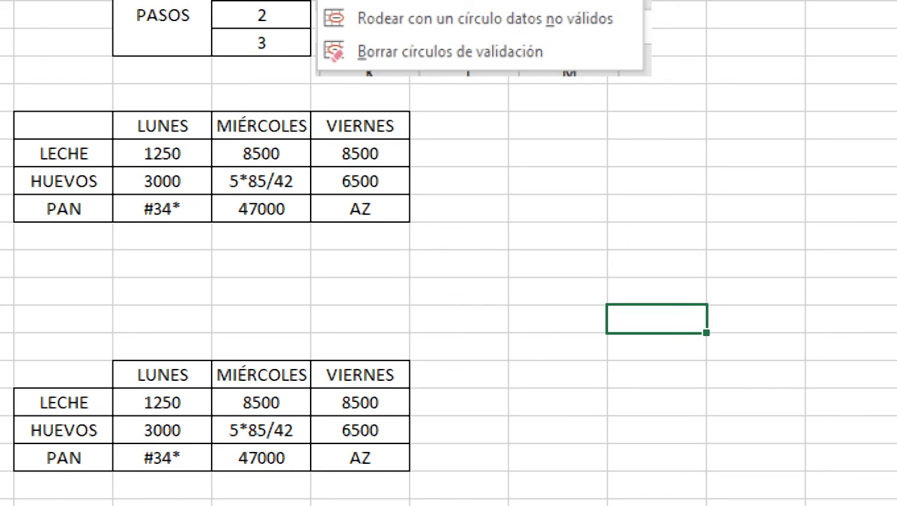
click(162, 431)
click(162, 402)
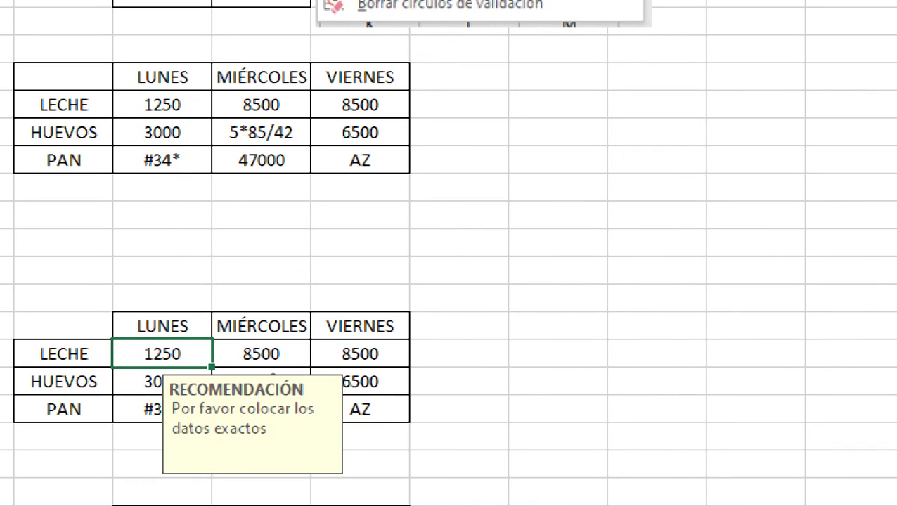
text(60)
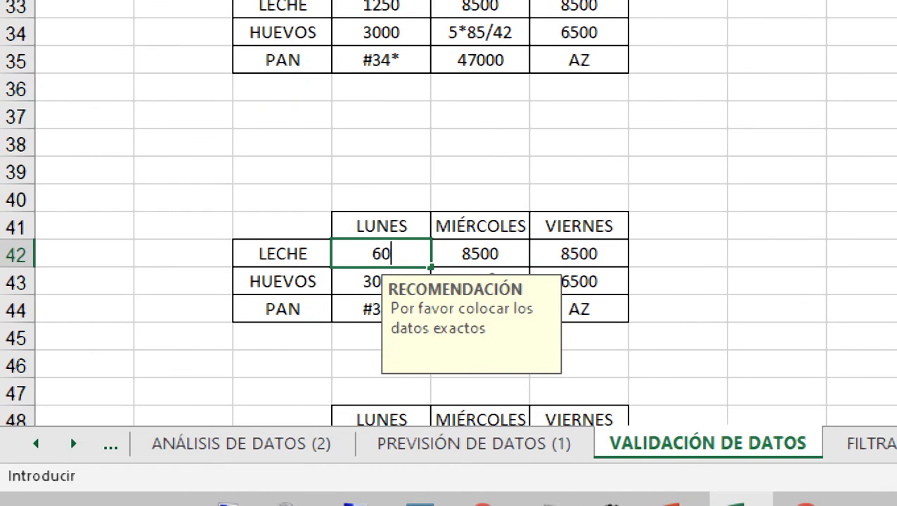
text(000)
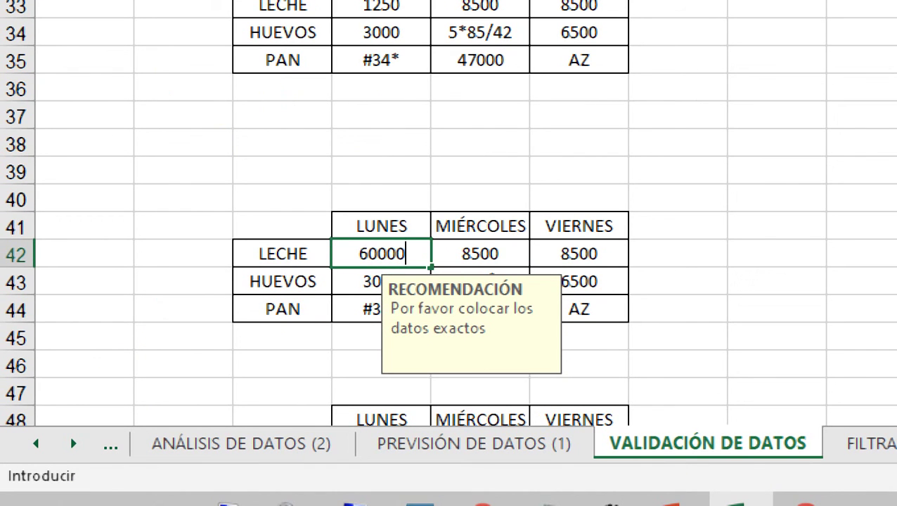
key(Return)
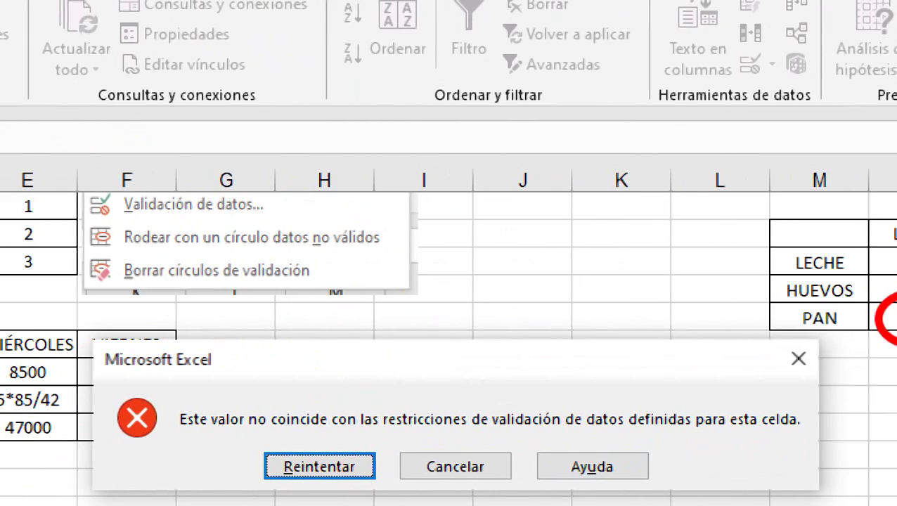
key(Tab)
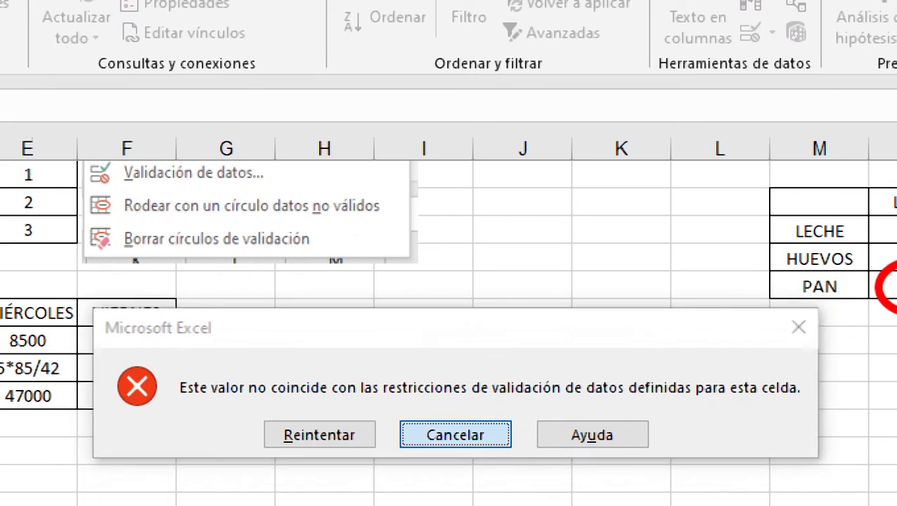
key(Return)
key(Escape)
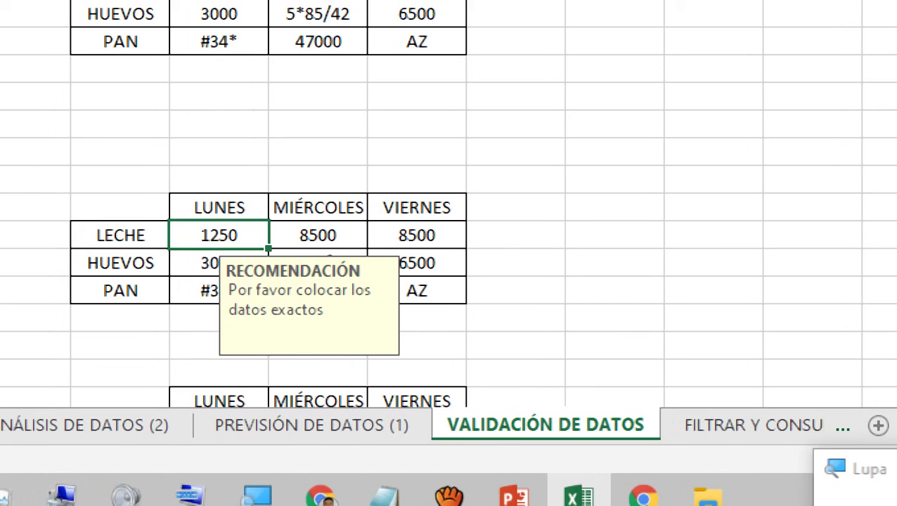
Step: Check the input message on the 1250, 3000, #34* and 5*85/42 cells, then select prices 1250 to AZ
click(28, 374)
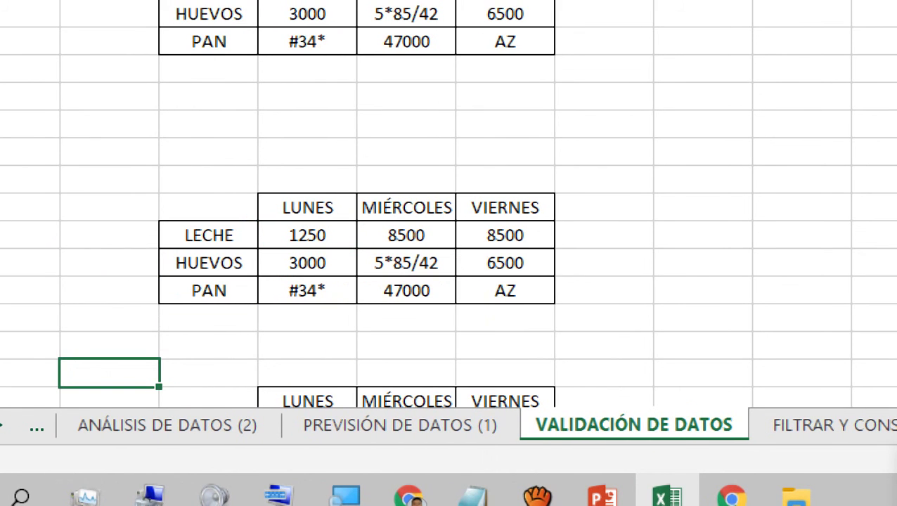
click(307, 234)
click(308, 263)
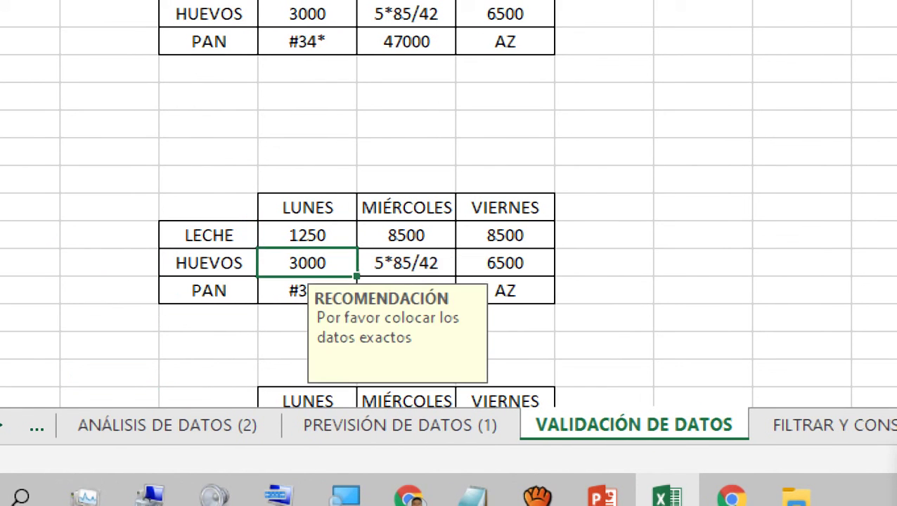
click(308, 290)
click(406, 263)
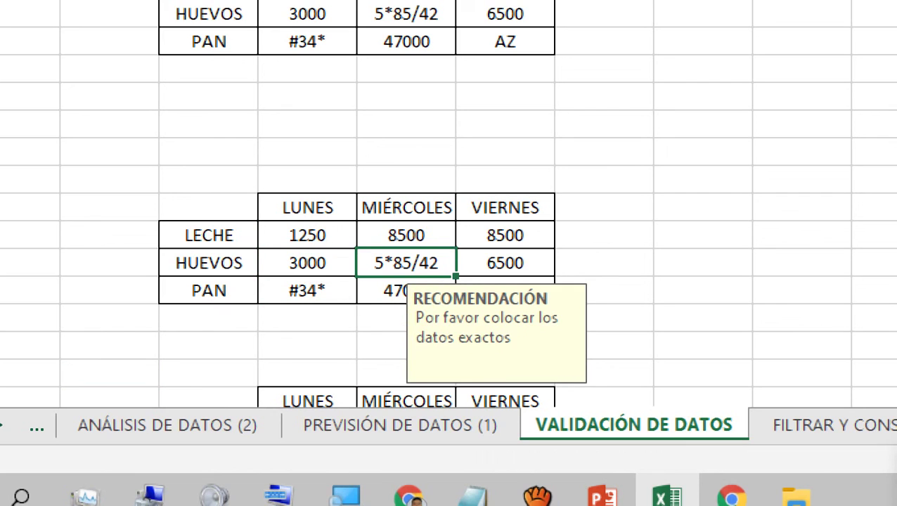
click(307, 234)
click(308, 291)
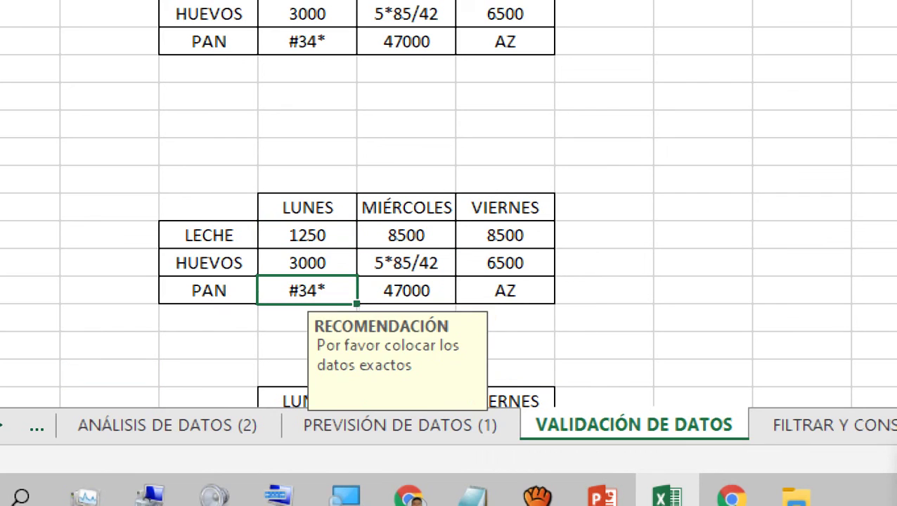
click(307, 345)
drag(307, 235, 505, 290)
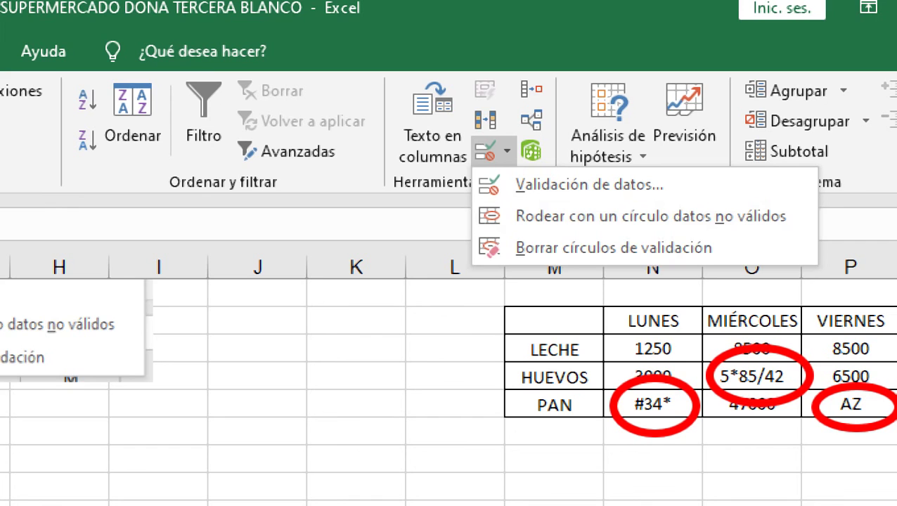
Step: Circle the invalid entries #34*, 5*85/42 and AZ in red, then view the 47000 cell's input message
click(650, 216)
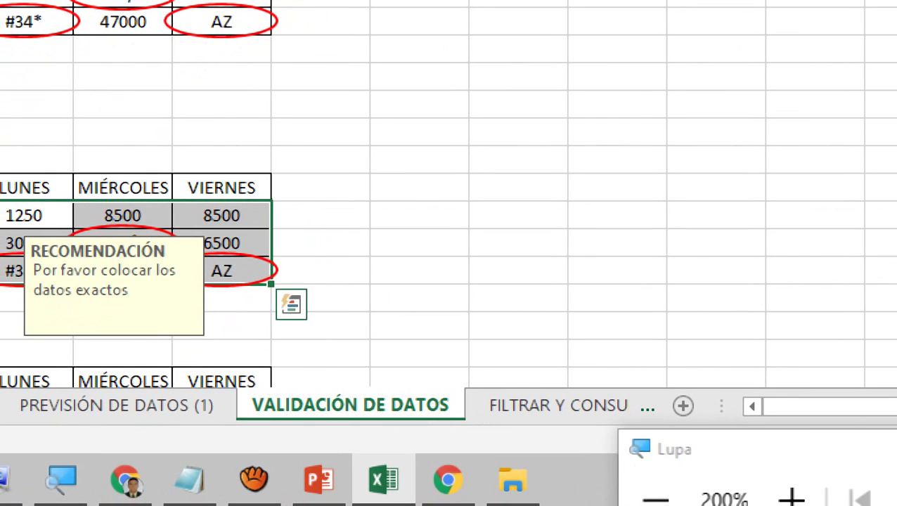
click(409, 269)
click(123, 271)
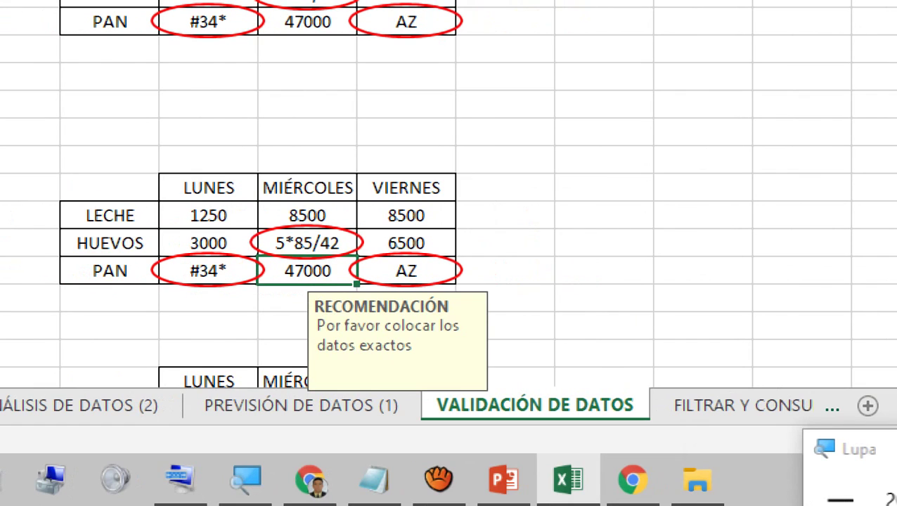
click(208, 325)
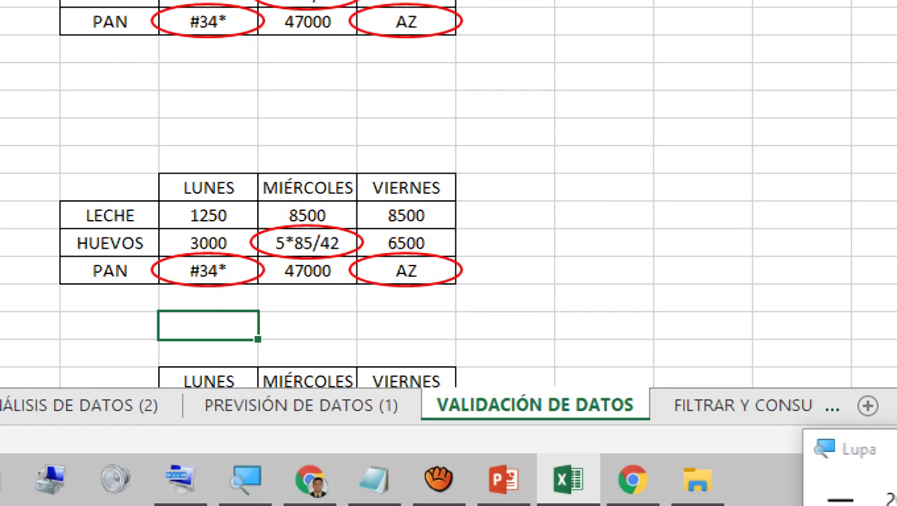
Step: Recheck the 1250 cell's input message, then bring up the aTube Catcher recorder window
click(209, 215)
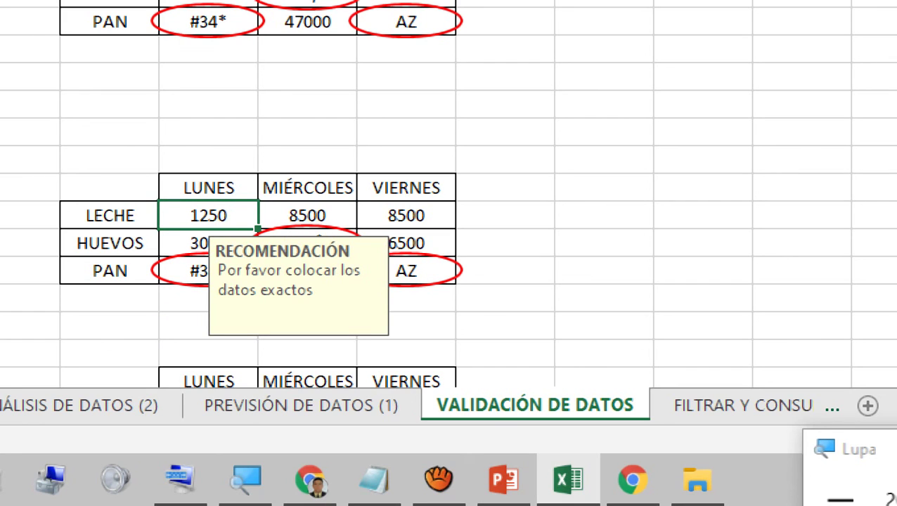
click(703, 298)
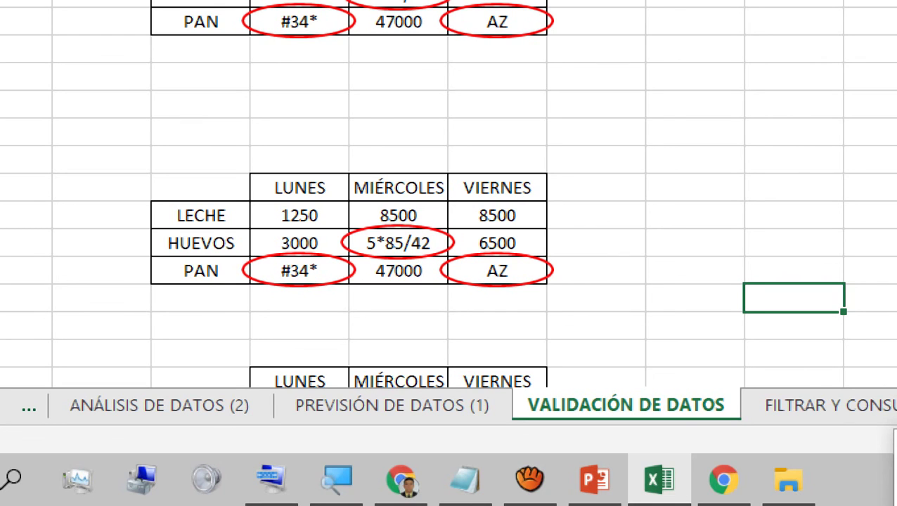
click(336, 478)
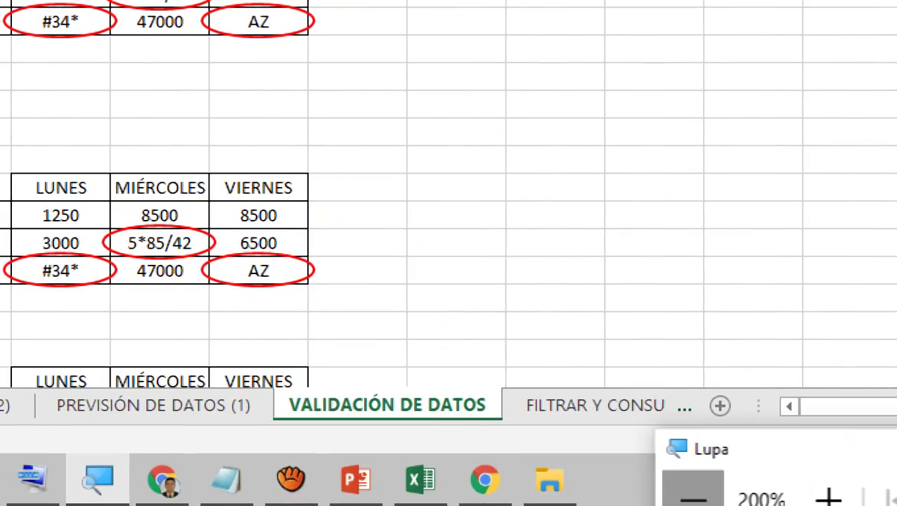
click(693, 493)
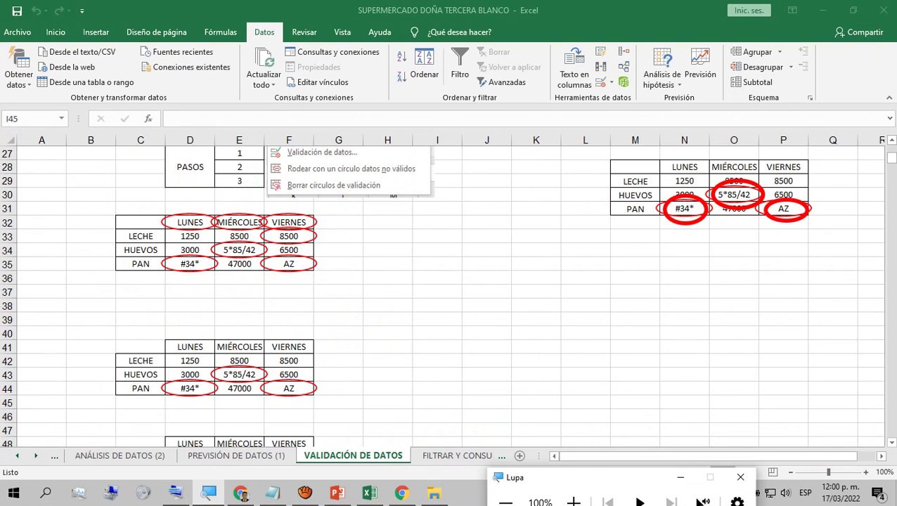
click(305, 493)
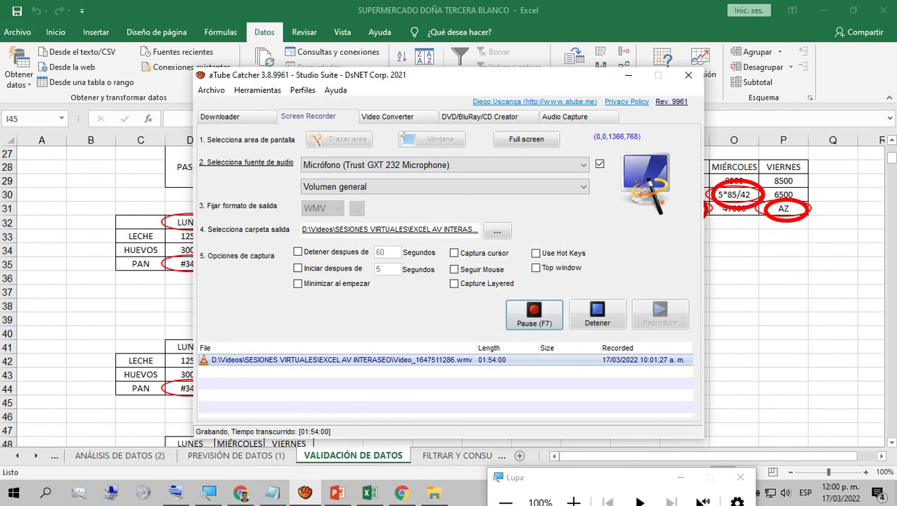